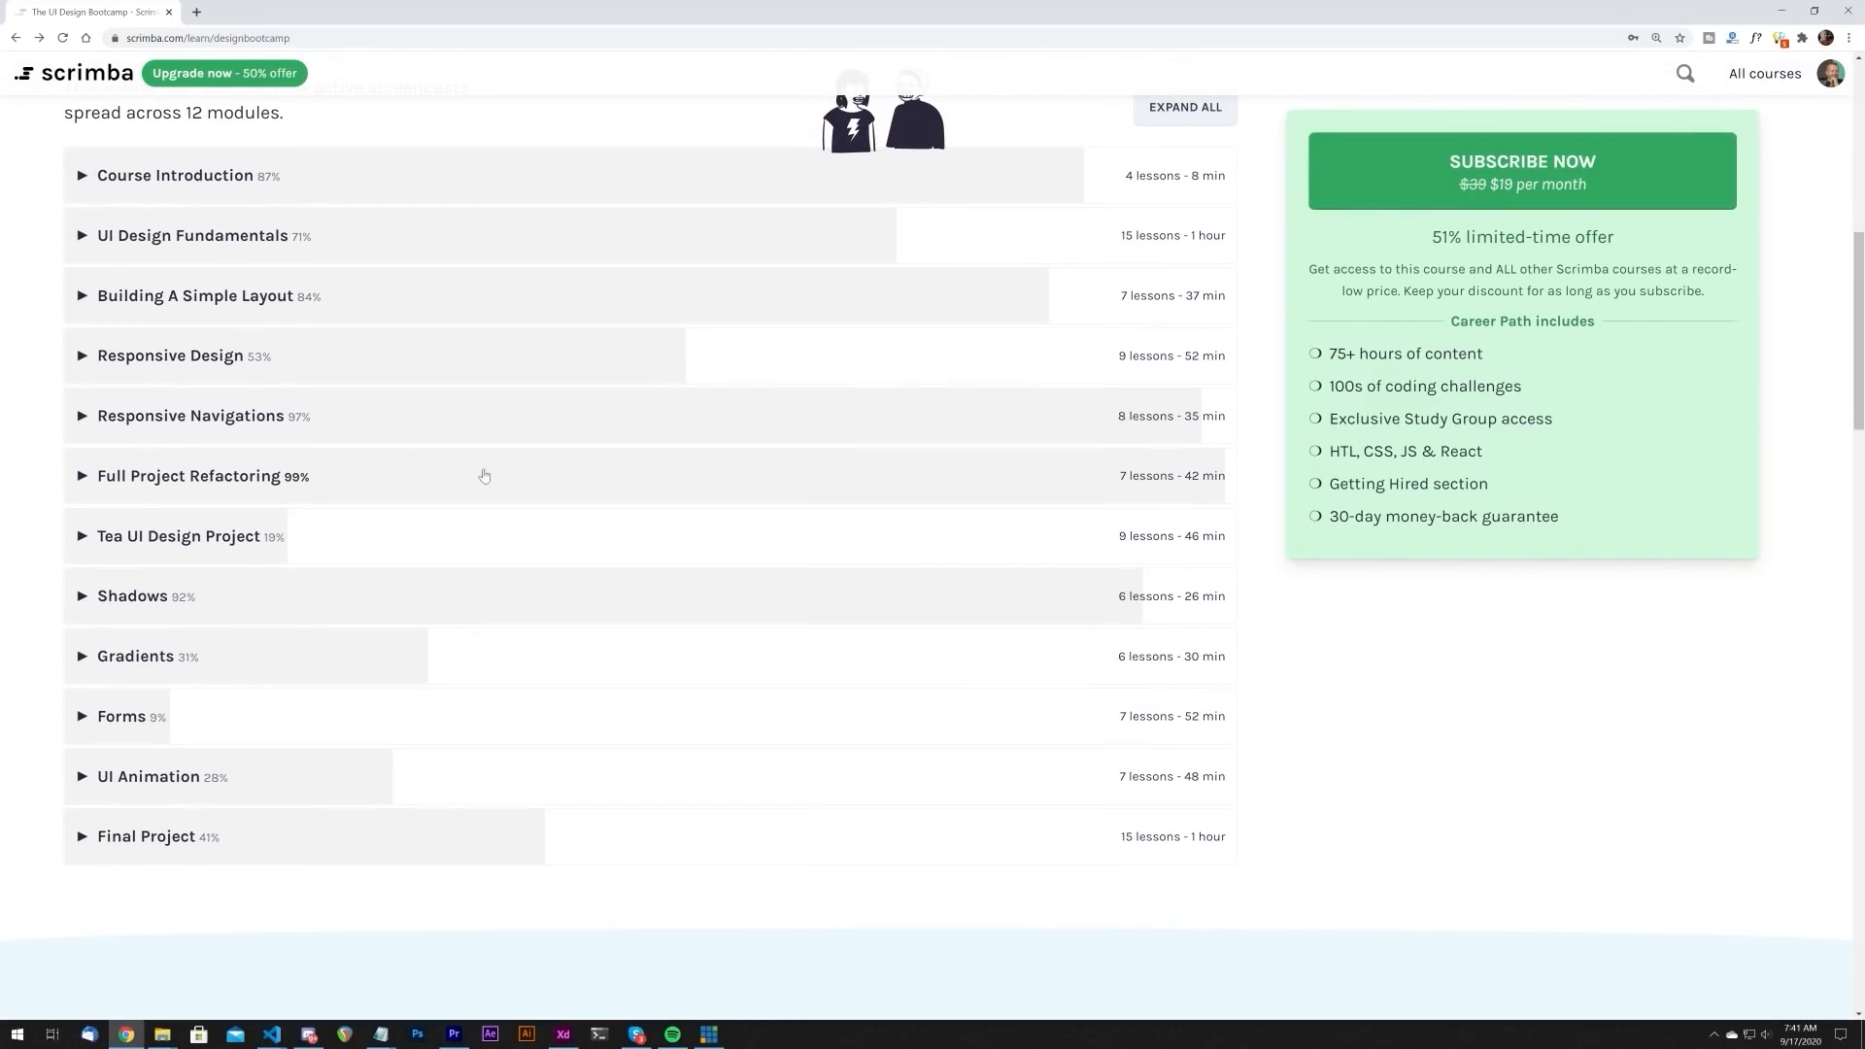
Step: Skim the second half of the Defining the HTML lesson on Scrimba and return to the course page
click(118, 372)
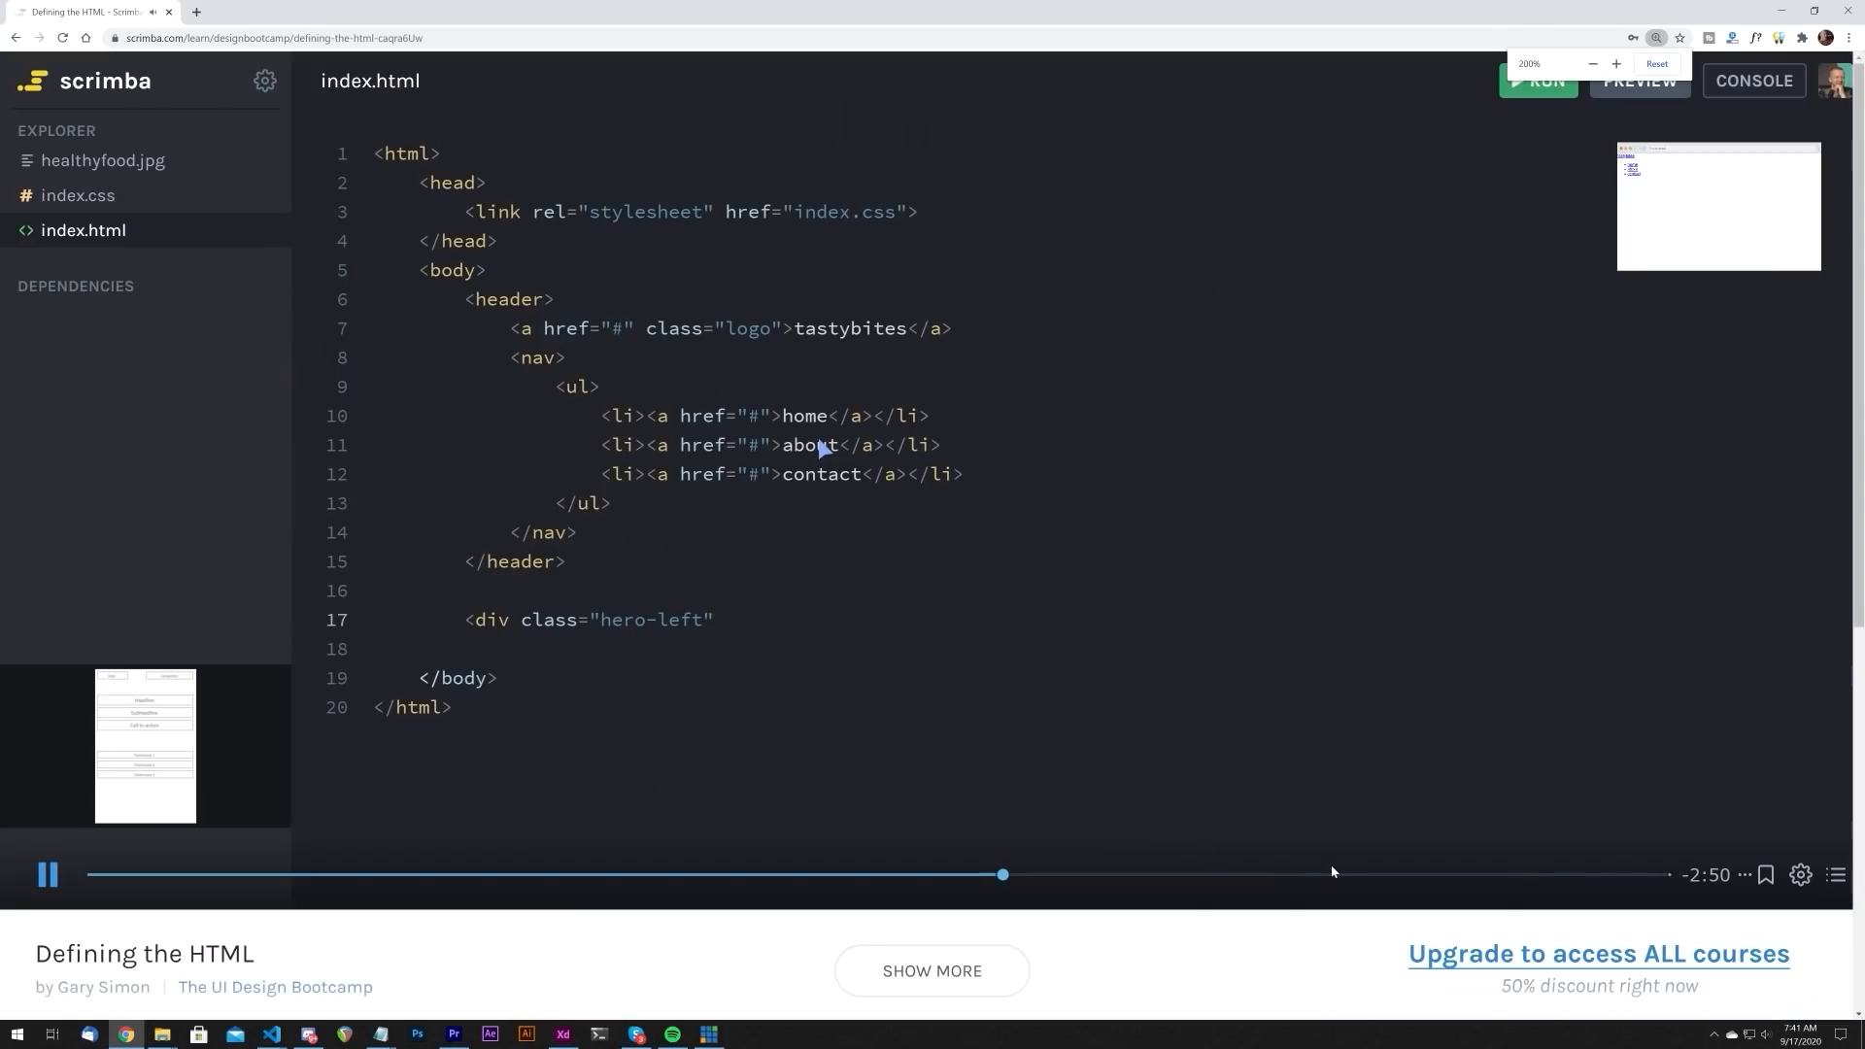
click(1249, 874)
click(1428, 875)
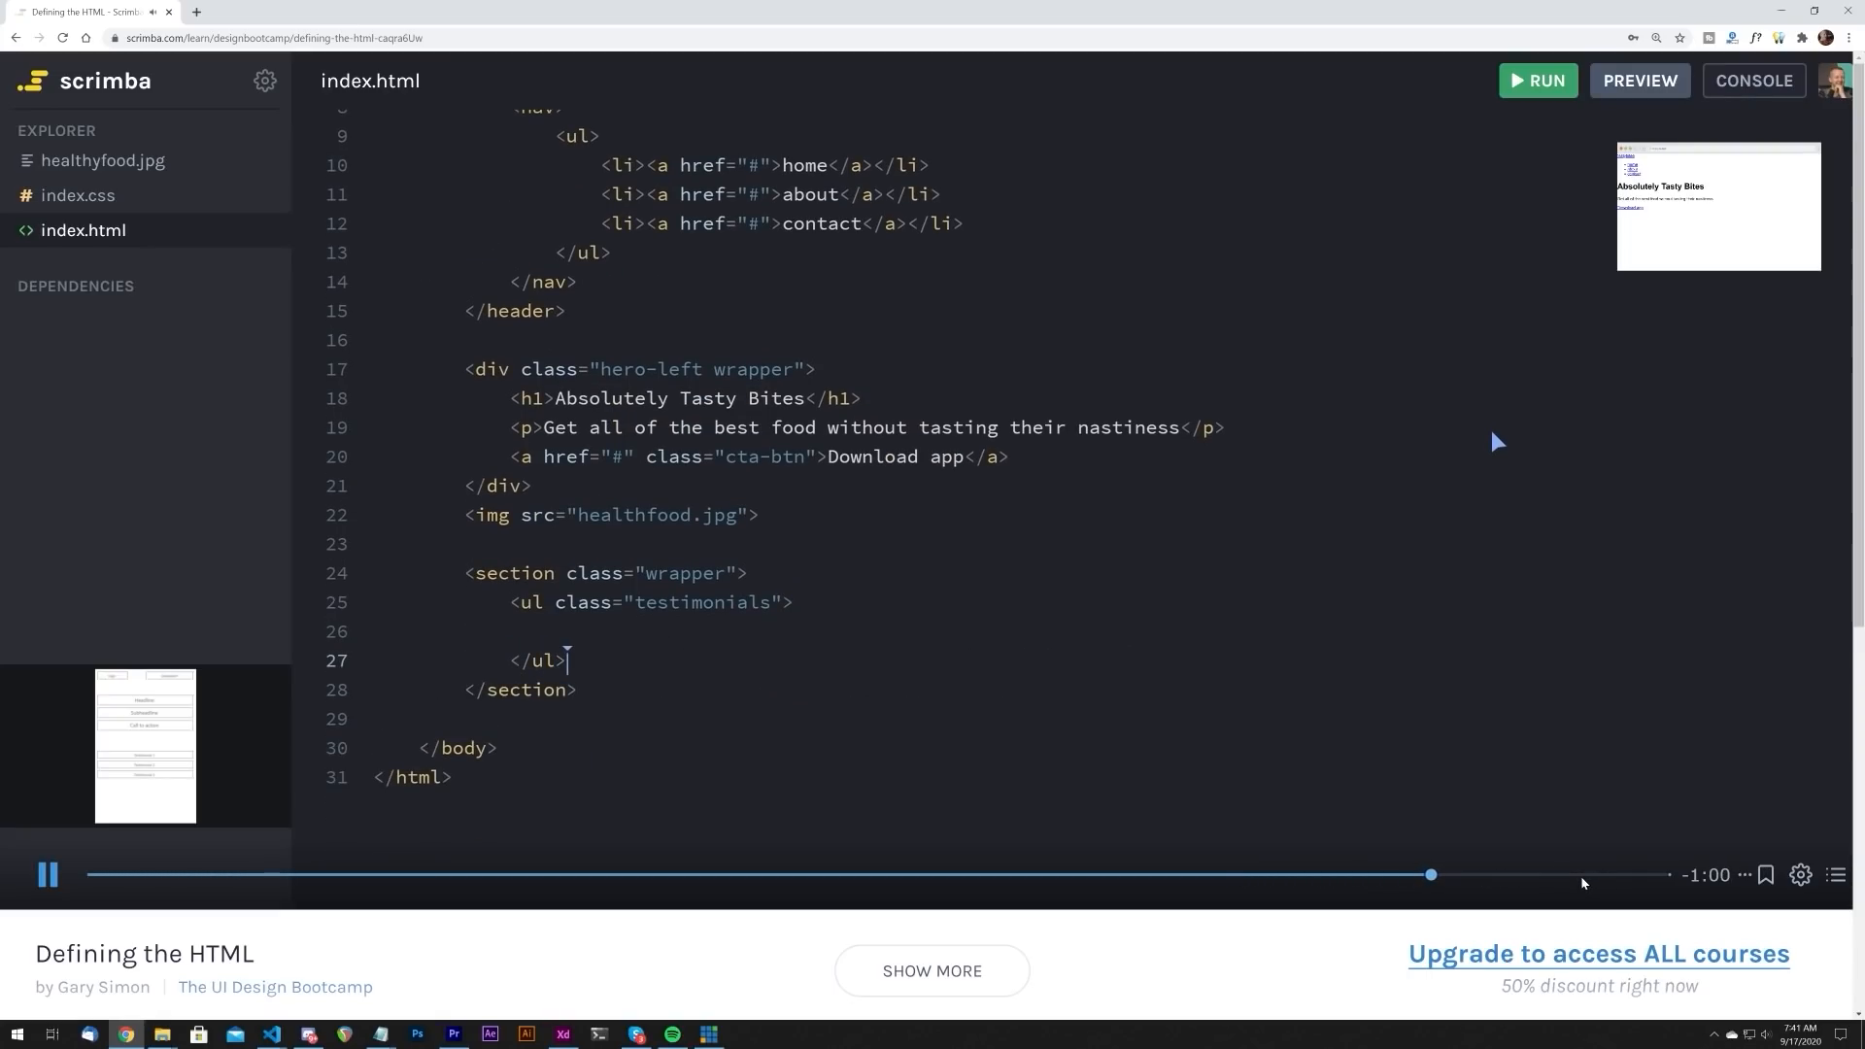
click(1582, 876)
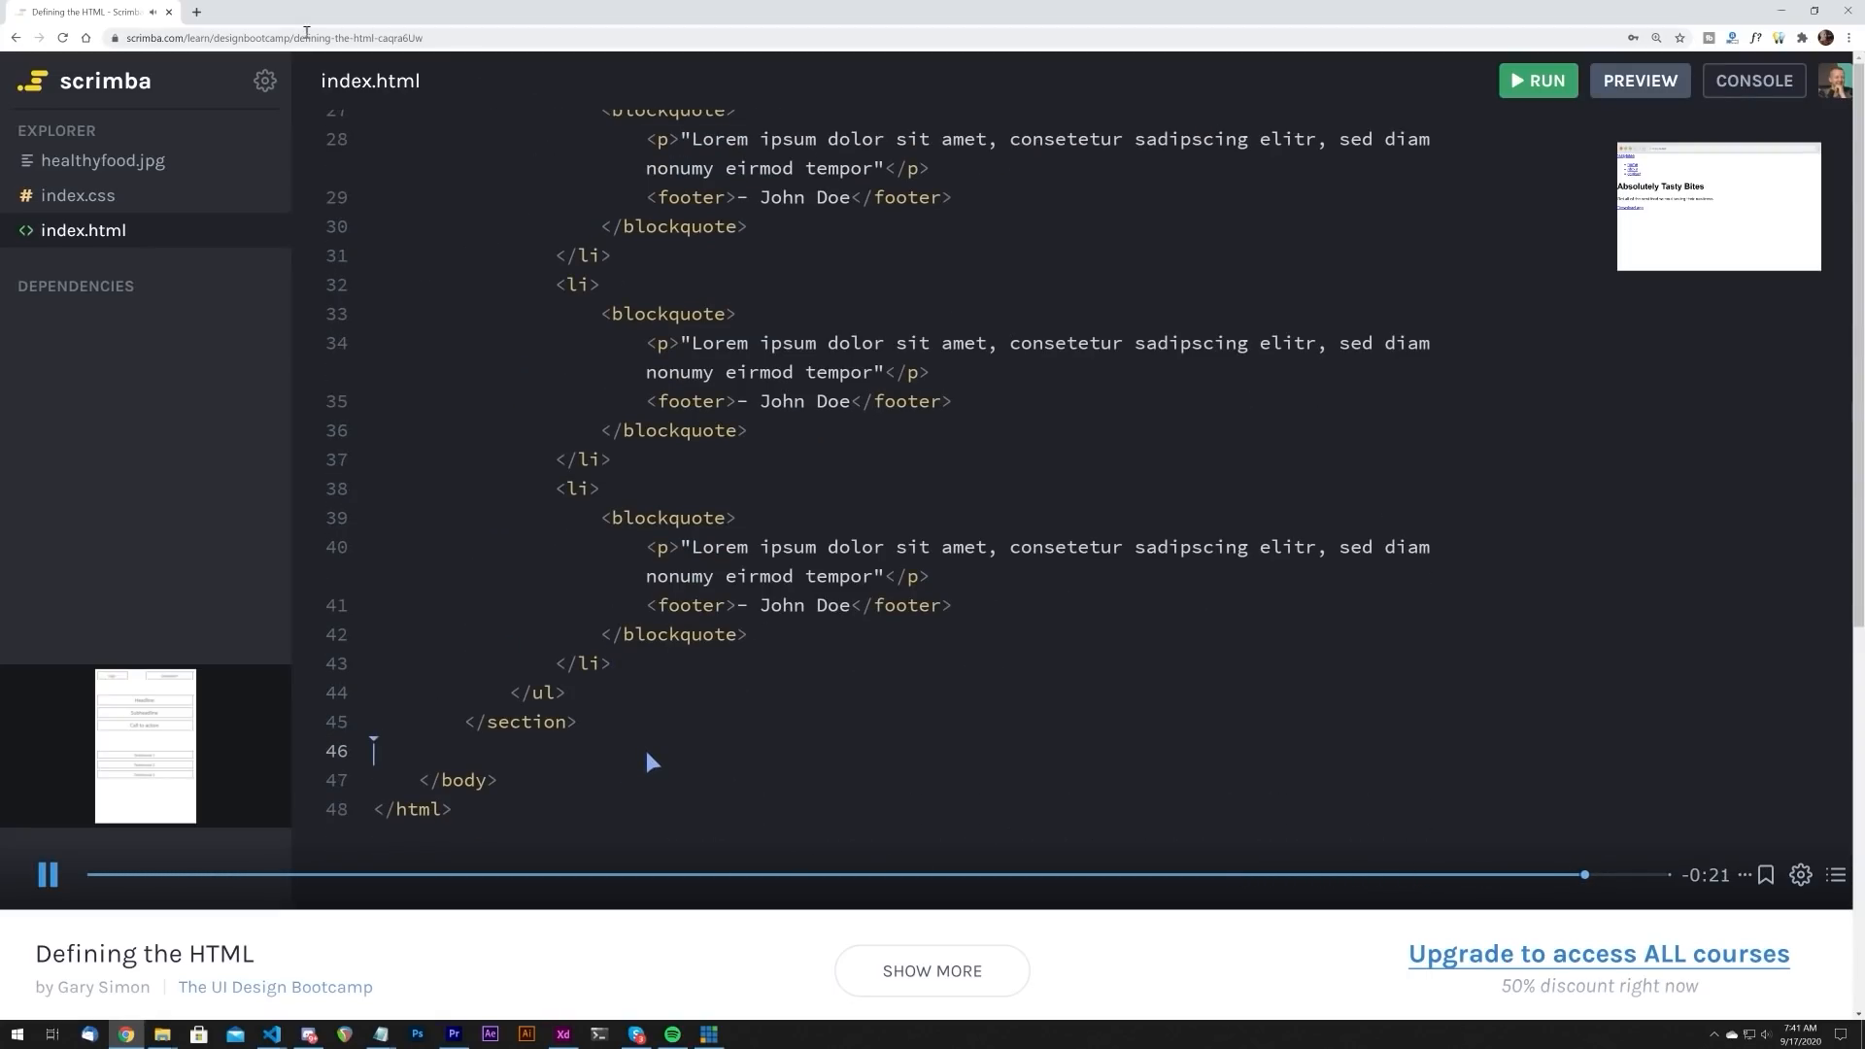
click(17, 39)
scroll(432, 419, down, 3)
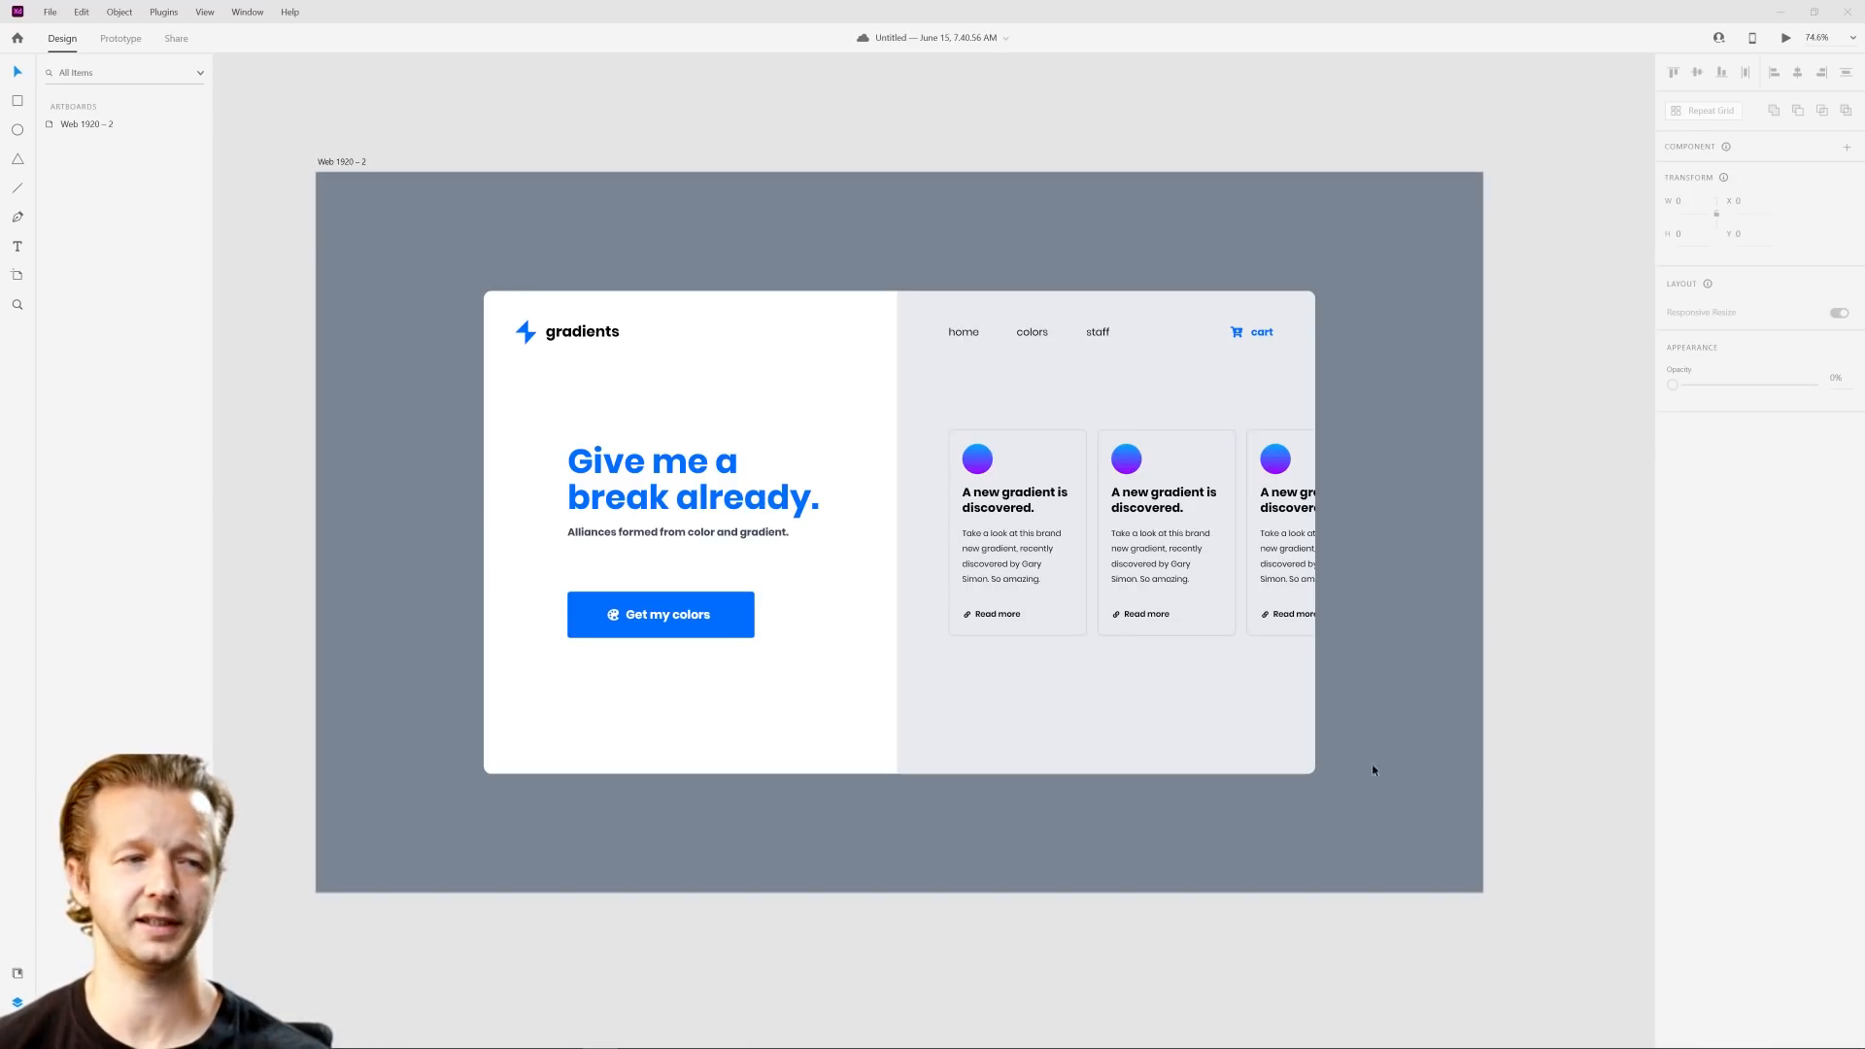
Step: Switch to Adobe XD and inspect the gradient-filled circle in the first card of the mockup
click(981, 459)
double_click(982, 459)
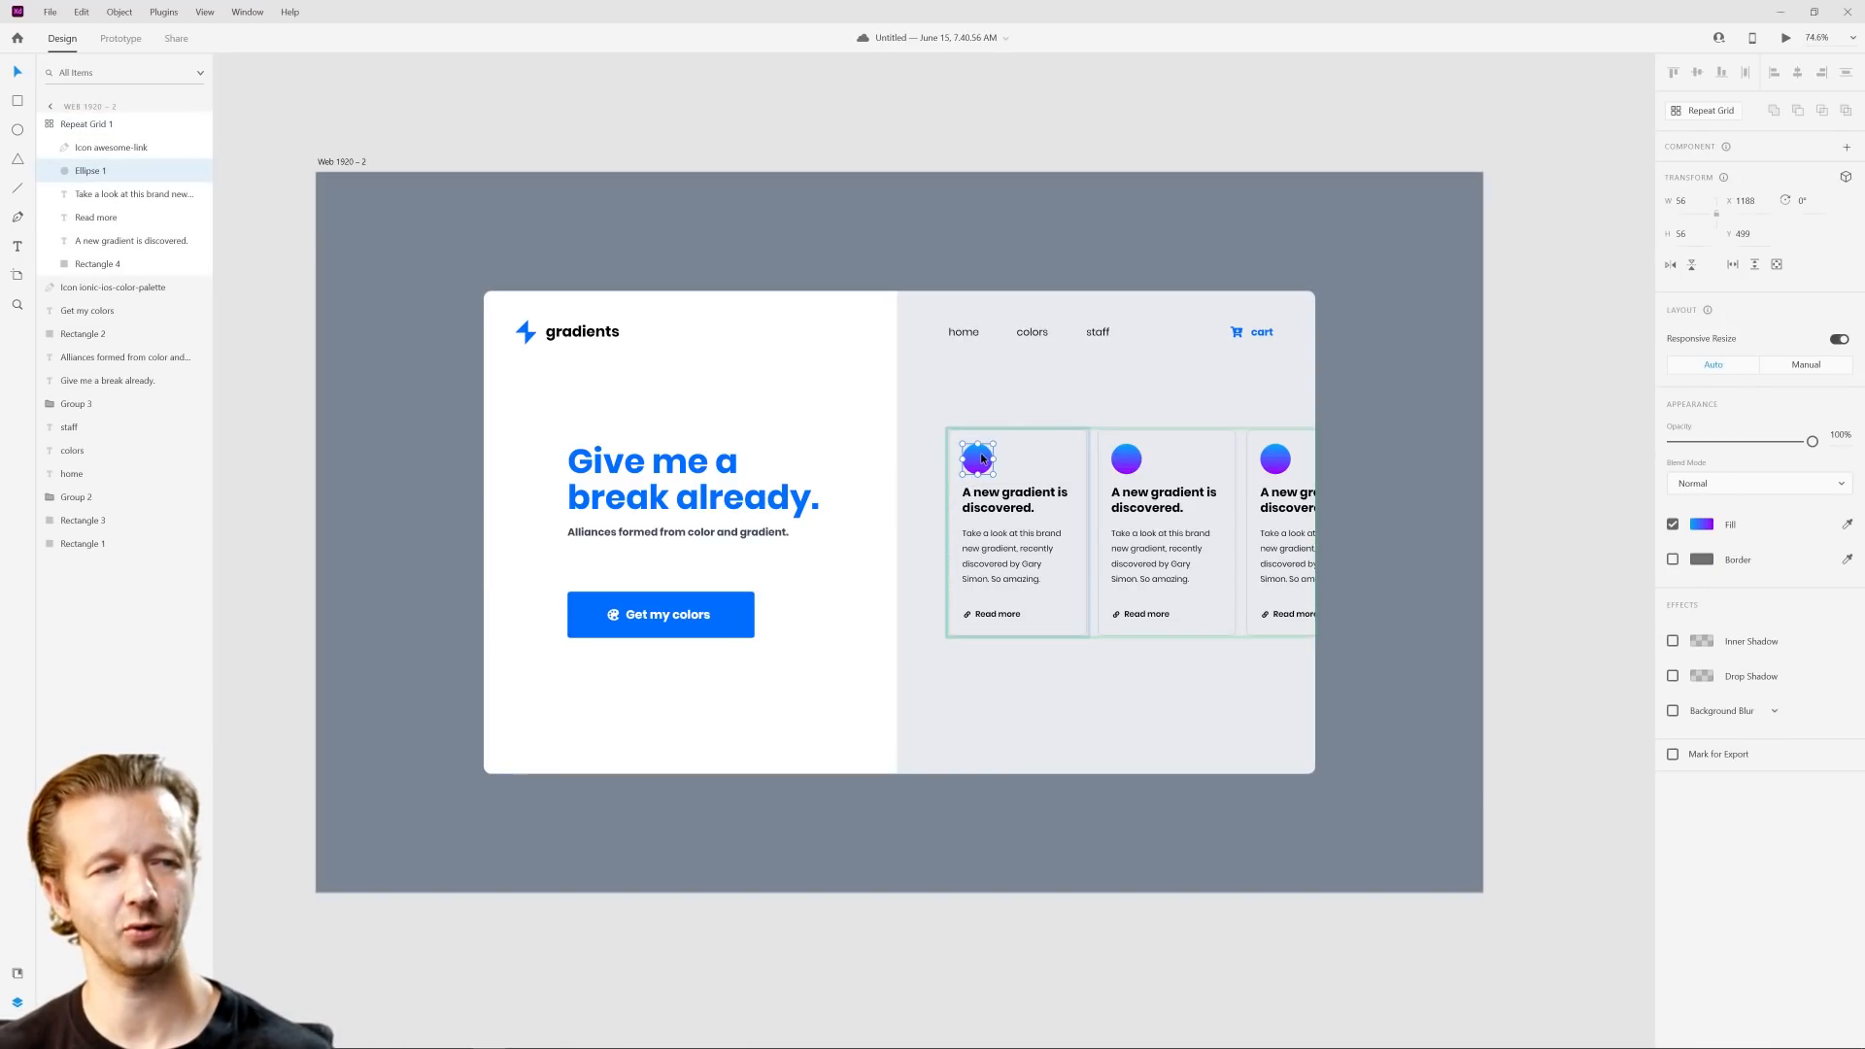
click(1513, 493)
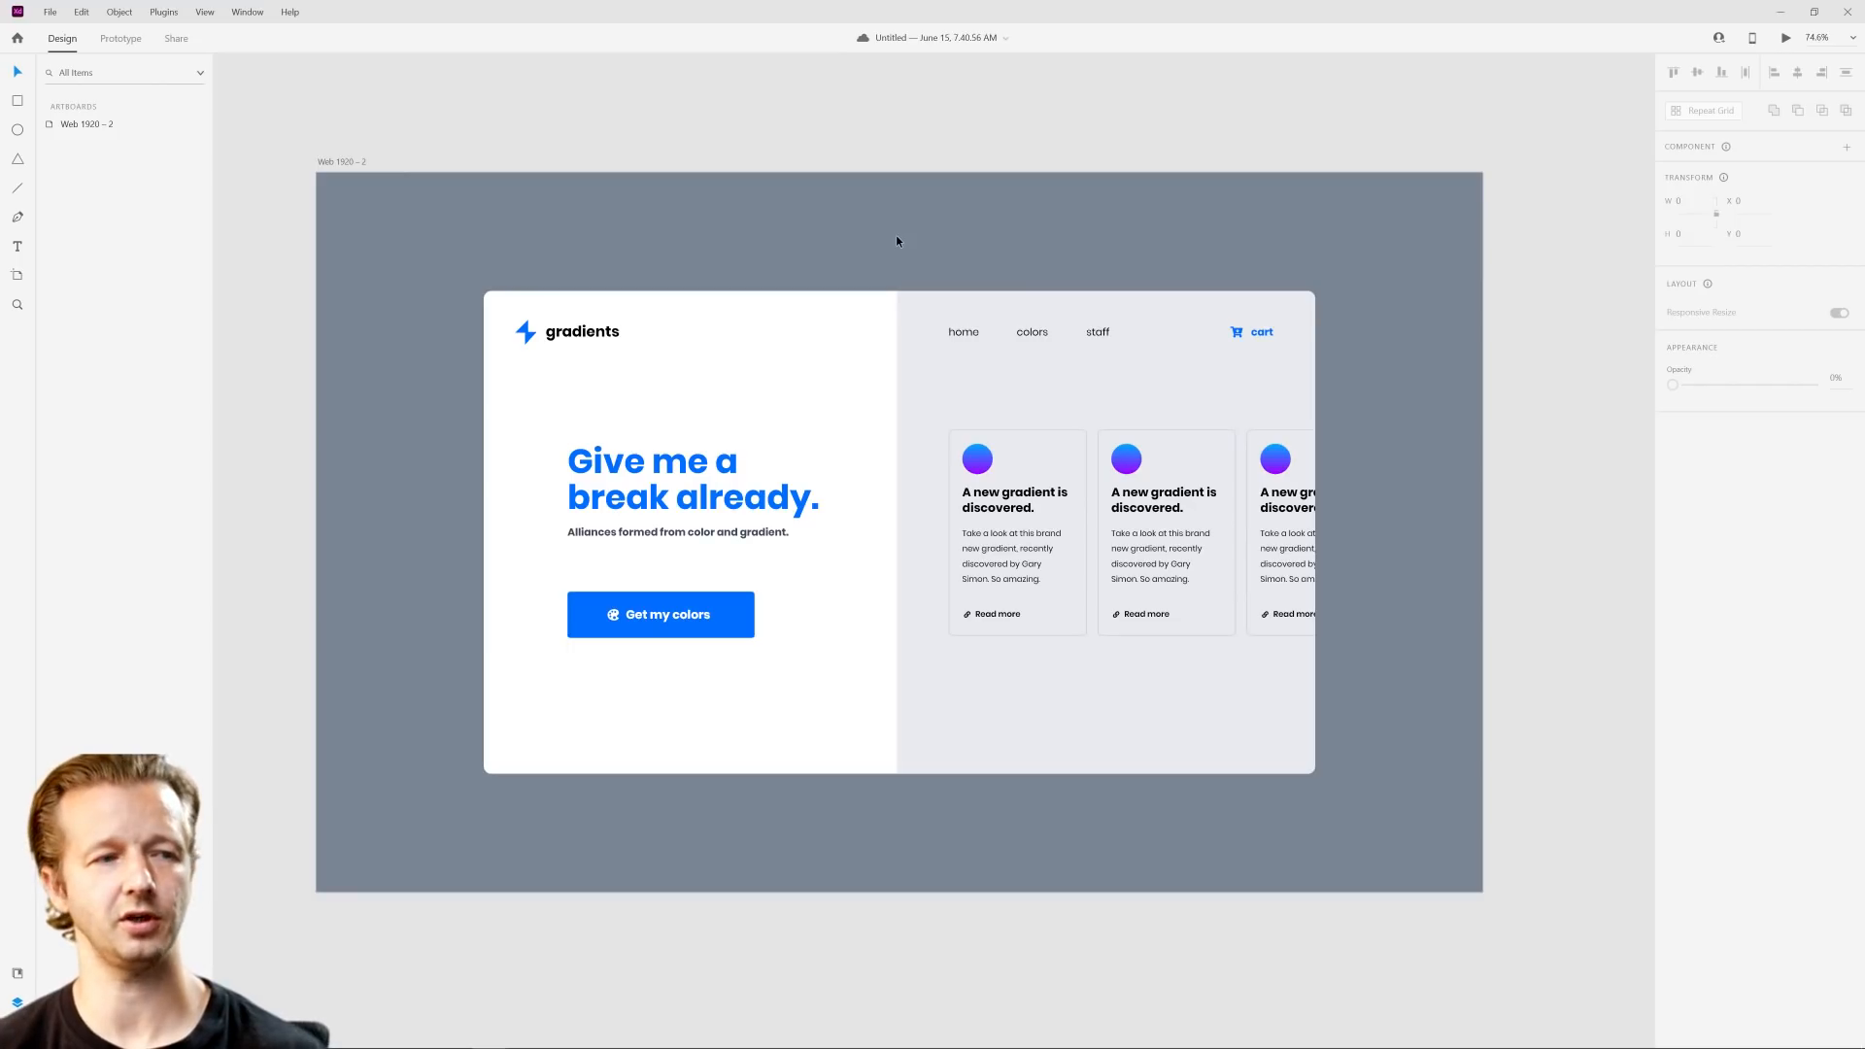
drag(472, 217, 410, 240)
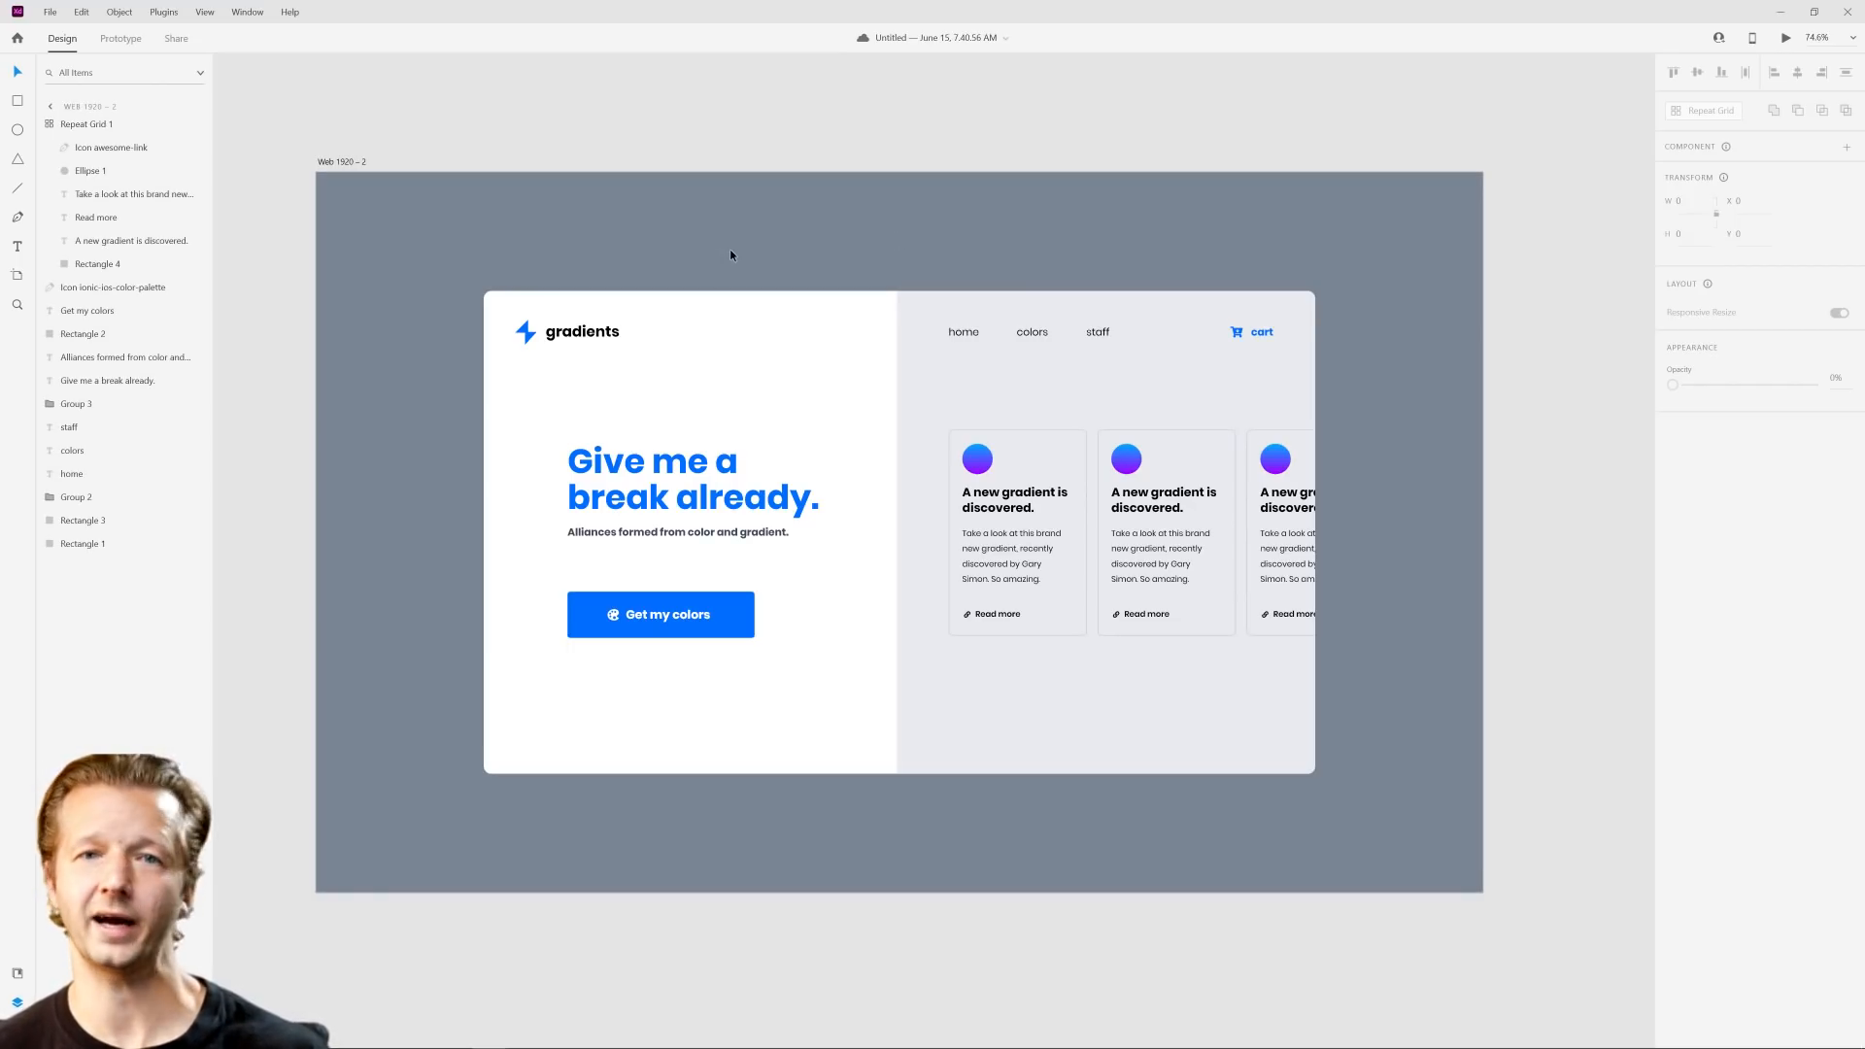
Step: Duplicate the Web 1920 – 2 artboard and save the document
click(334, 163)
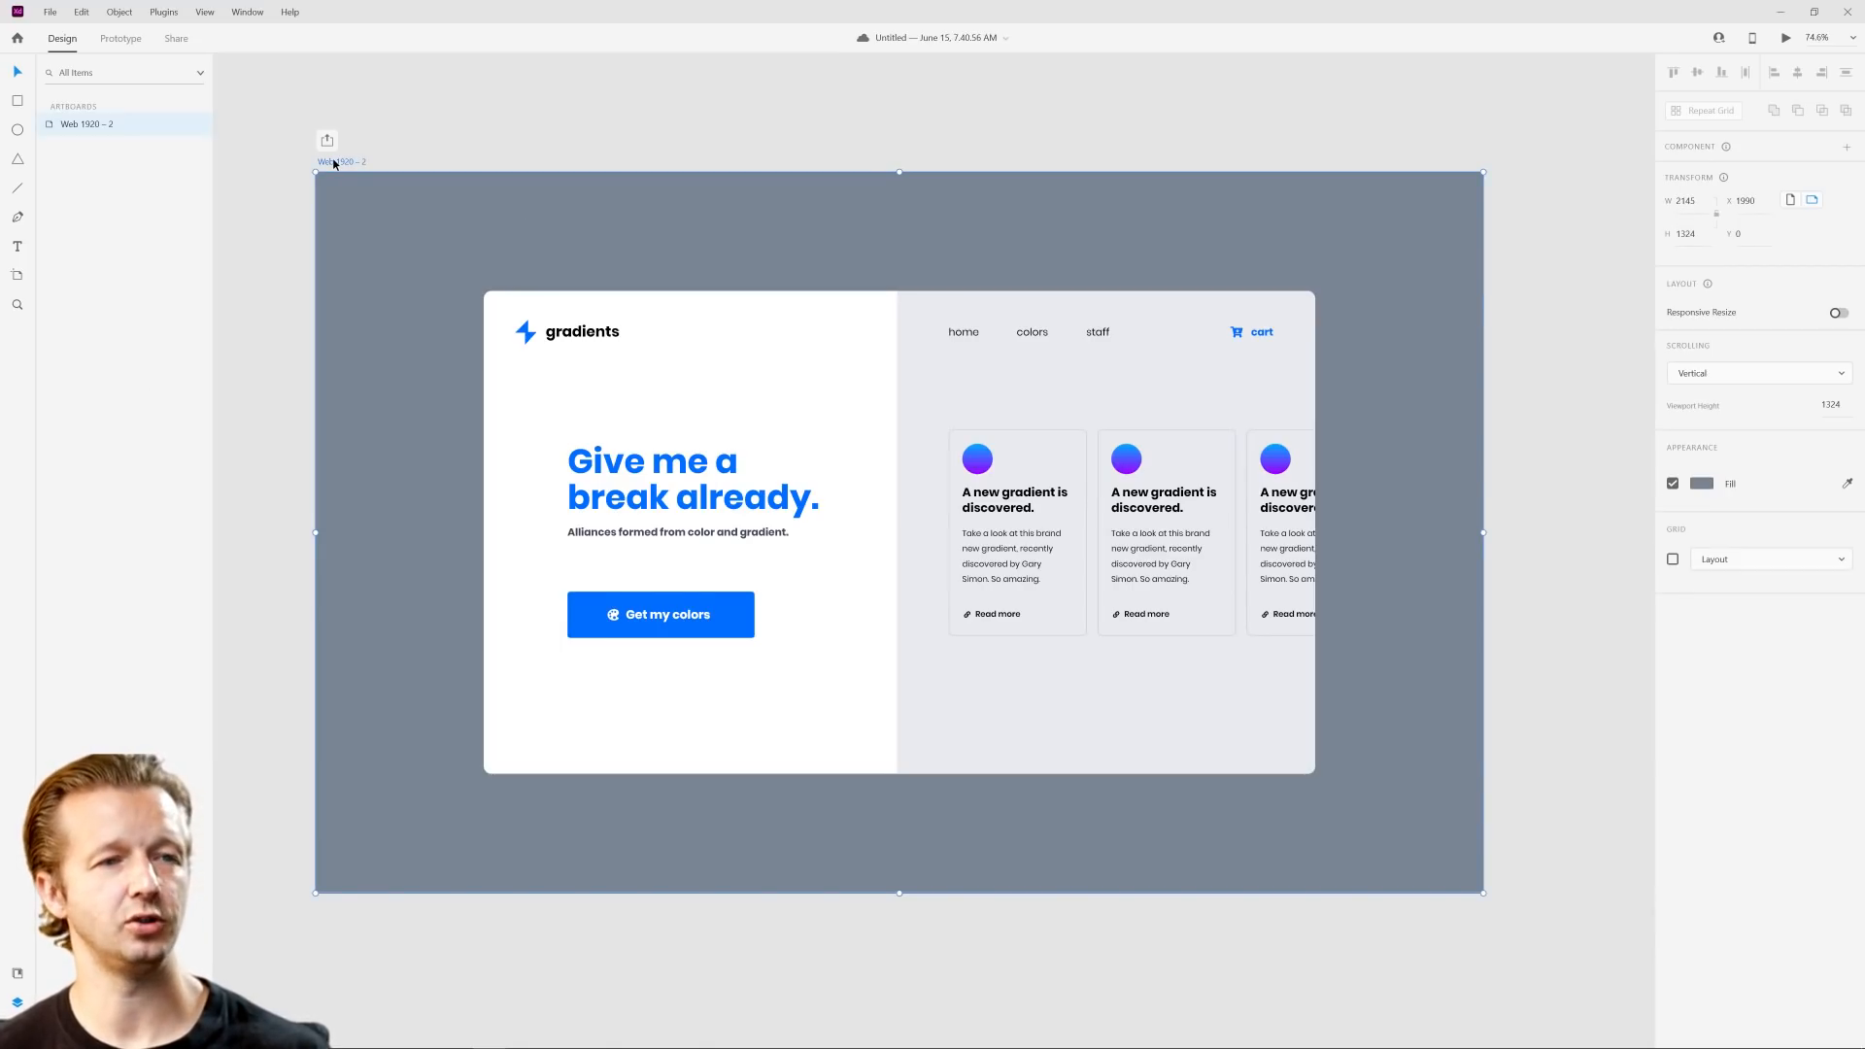
key(ctrl+d)
click(650, 154)
scroll(567, 297, down, 5)
drag(461, 358, 748, 366)
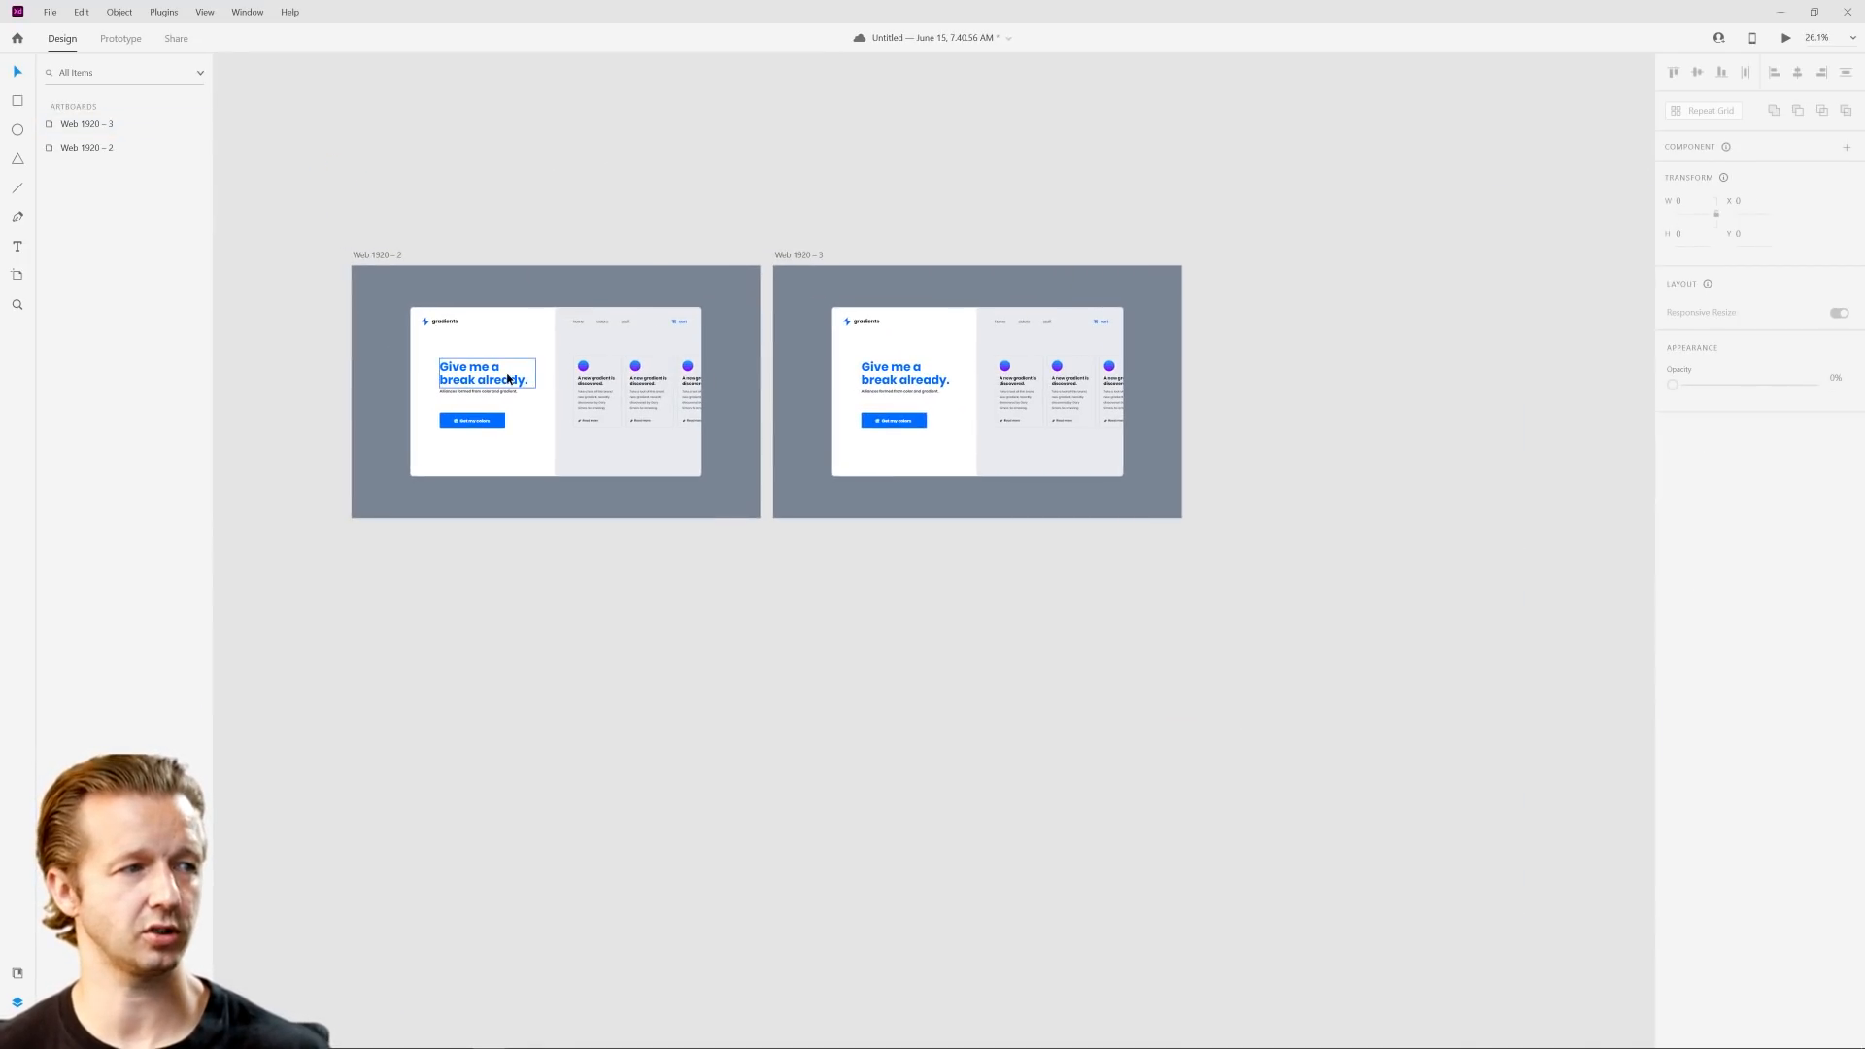
scroll(506, 378, up, 5)
scroll(669, 341, down, 3)
drag(591, 331, 663, 350)
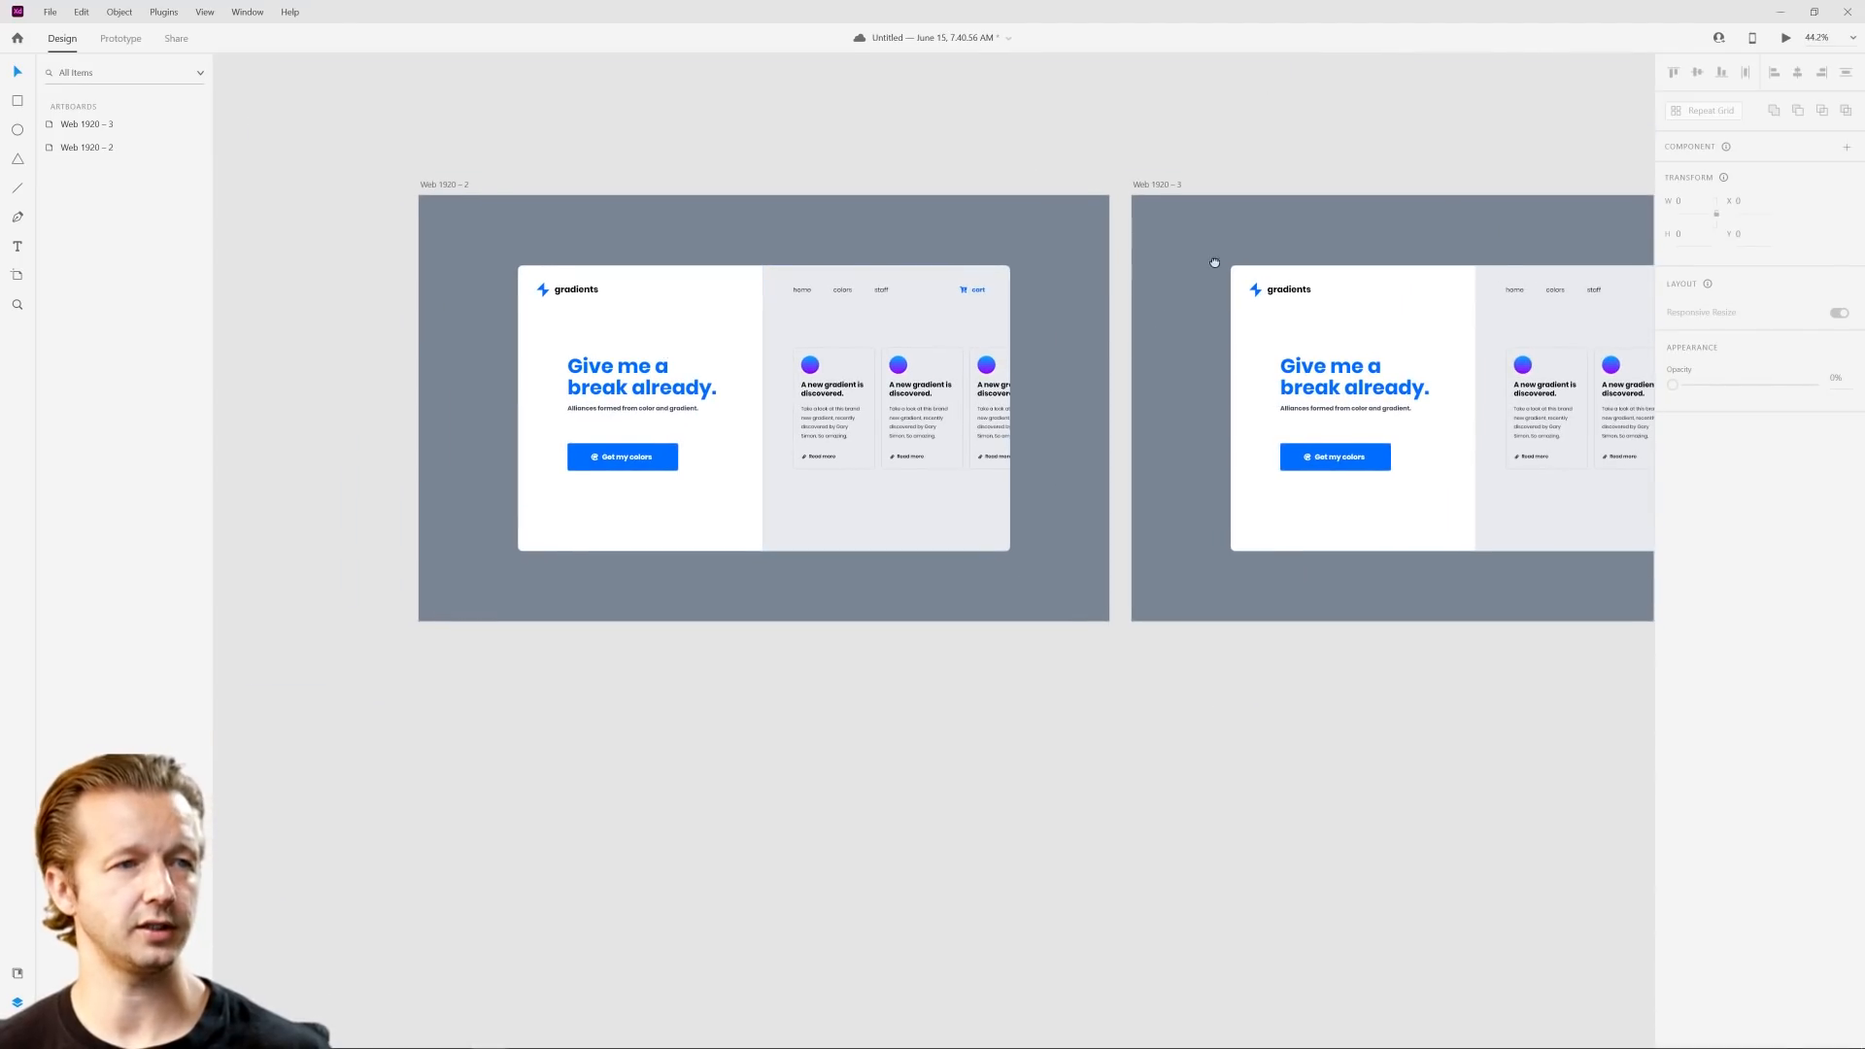
drag(1237, 256, 638, 292)
scroll(666, 281, up, 4)
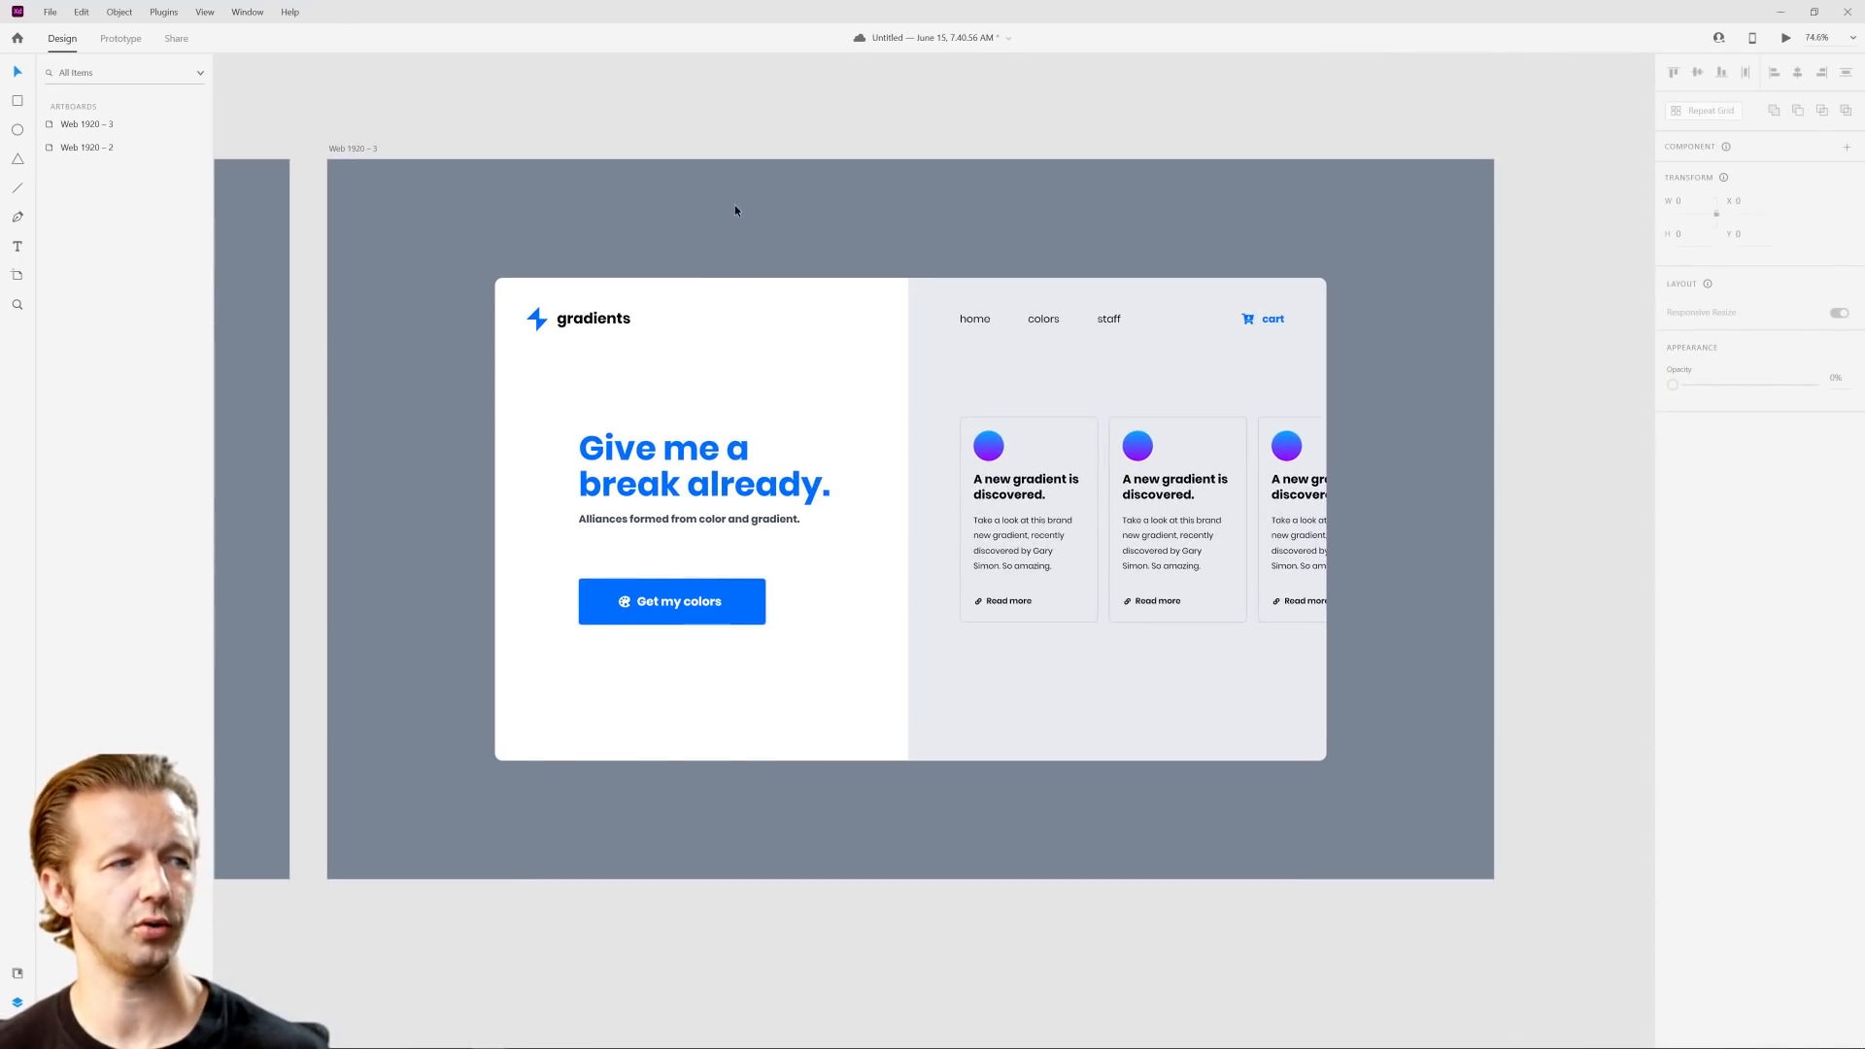
click(757, 221)
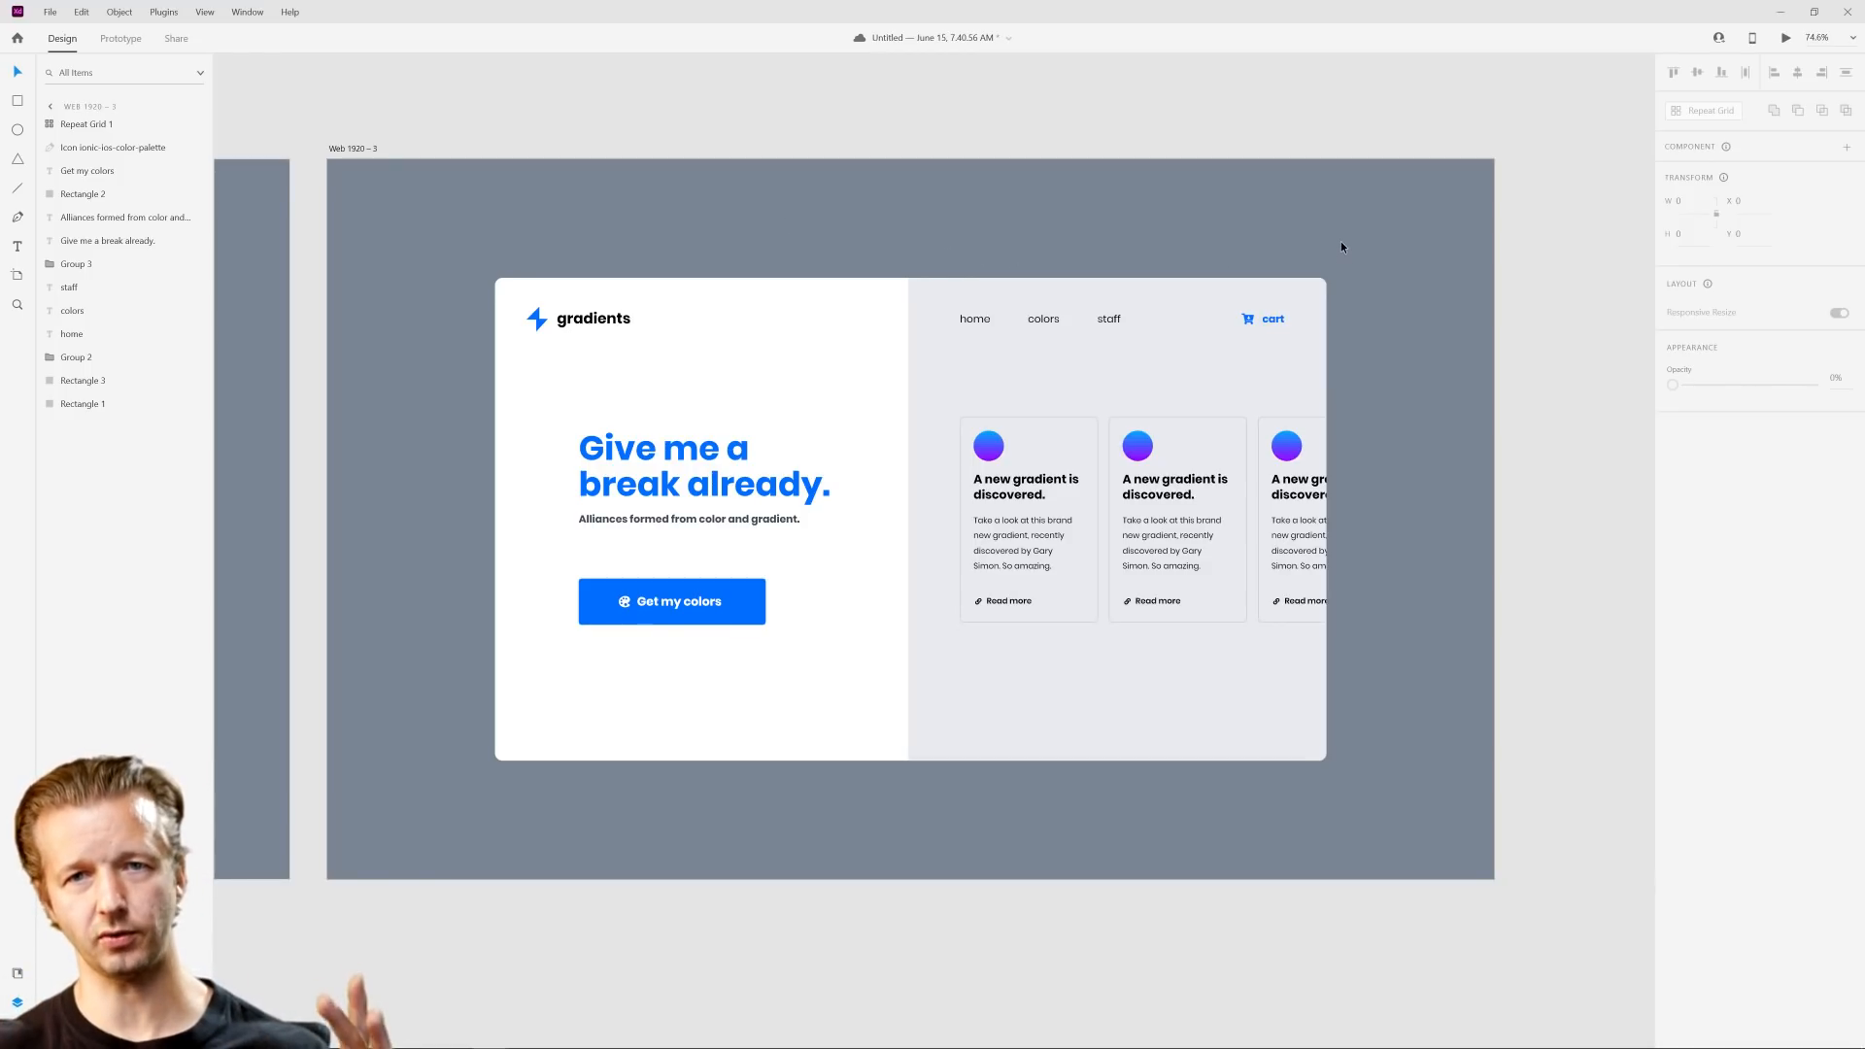
drag(1397, 233, 428, 218)
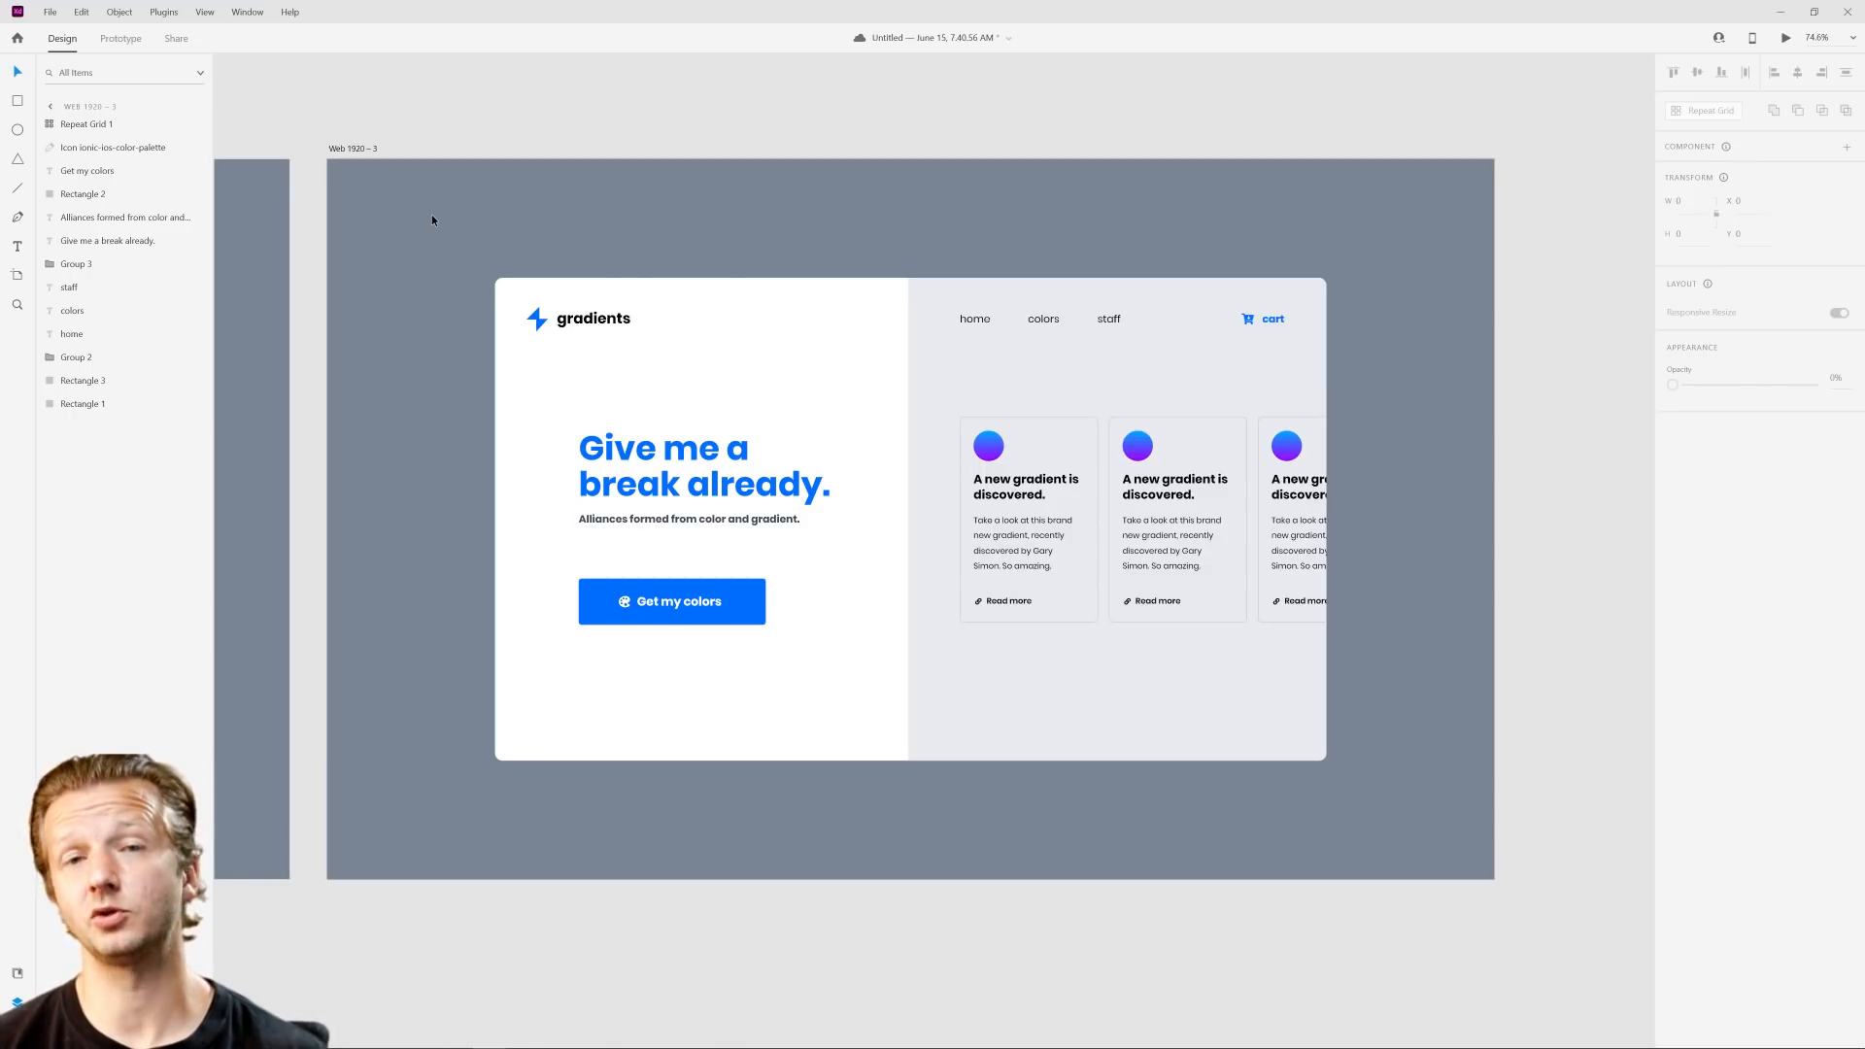
key(ctrl+s)
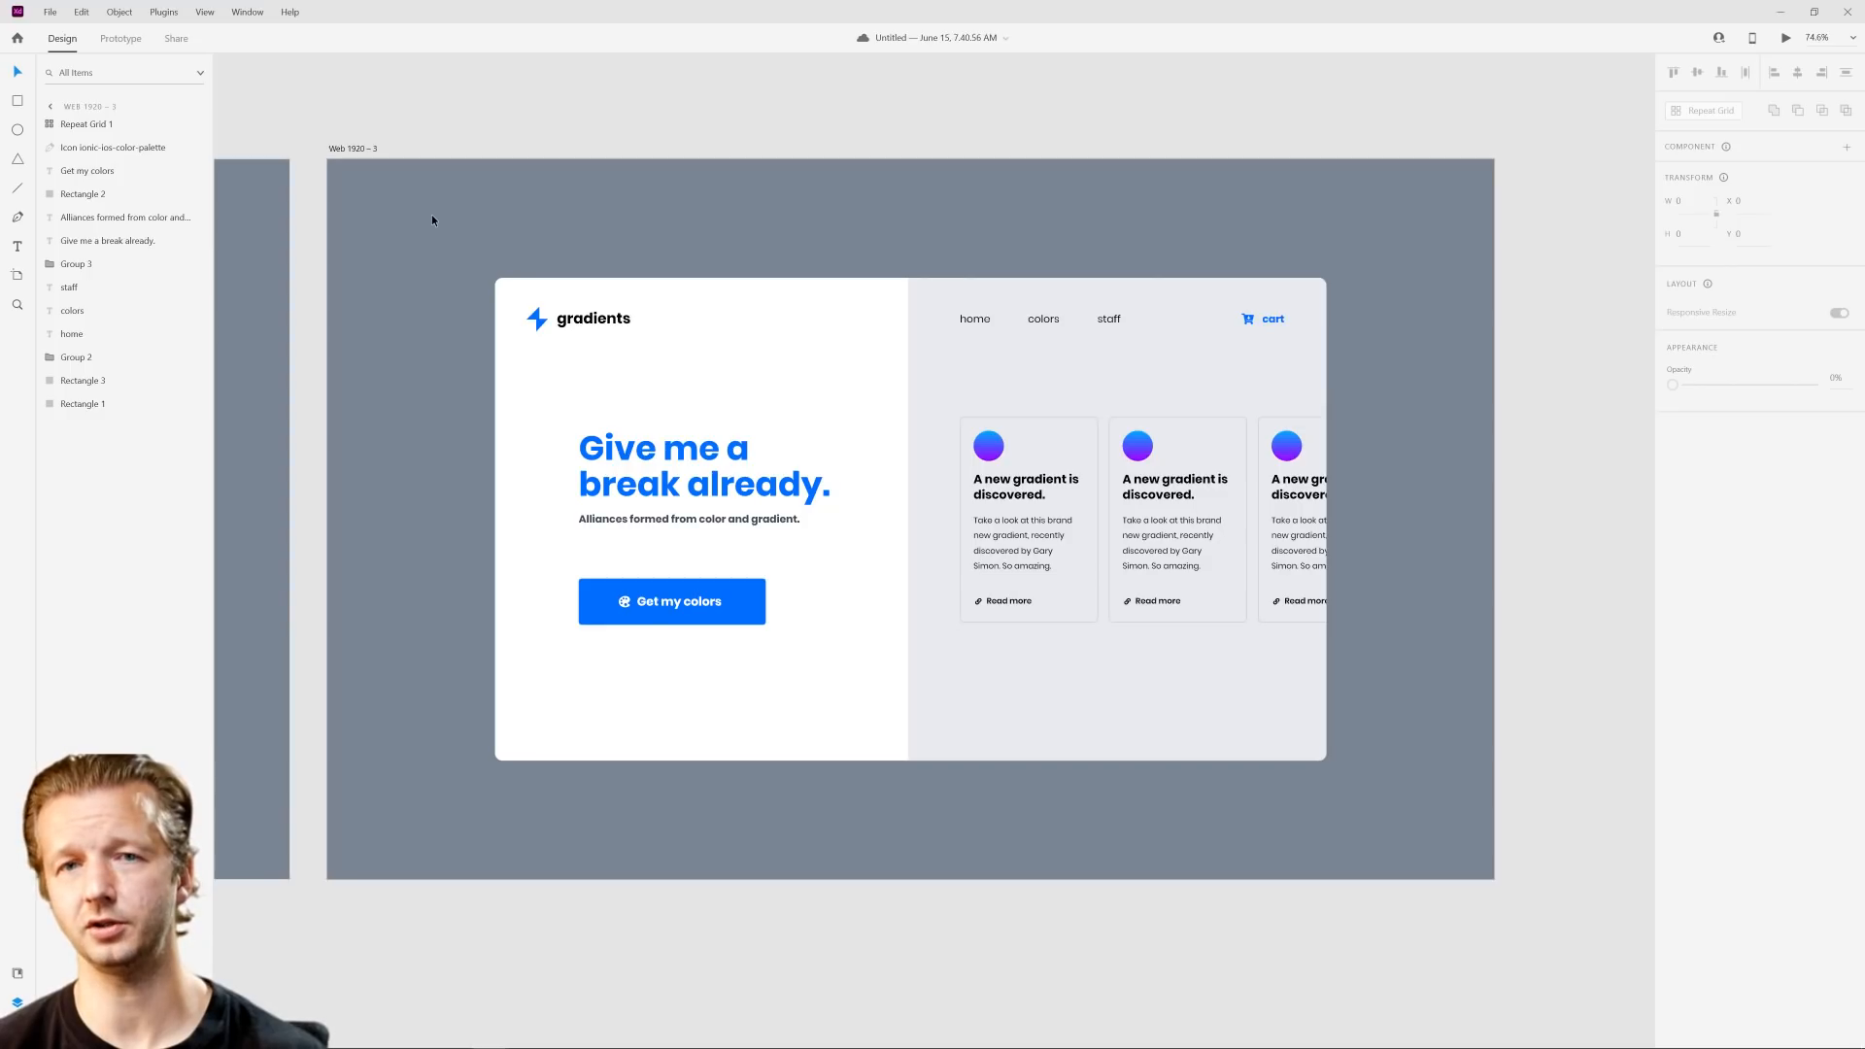
drag(430, 202, 1483, 230)
drag(1425, 251, 1370, 826)
drag(1396, 804, 467, 257)
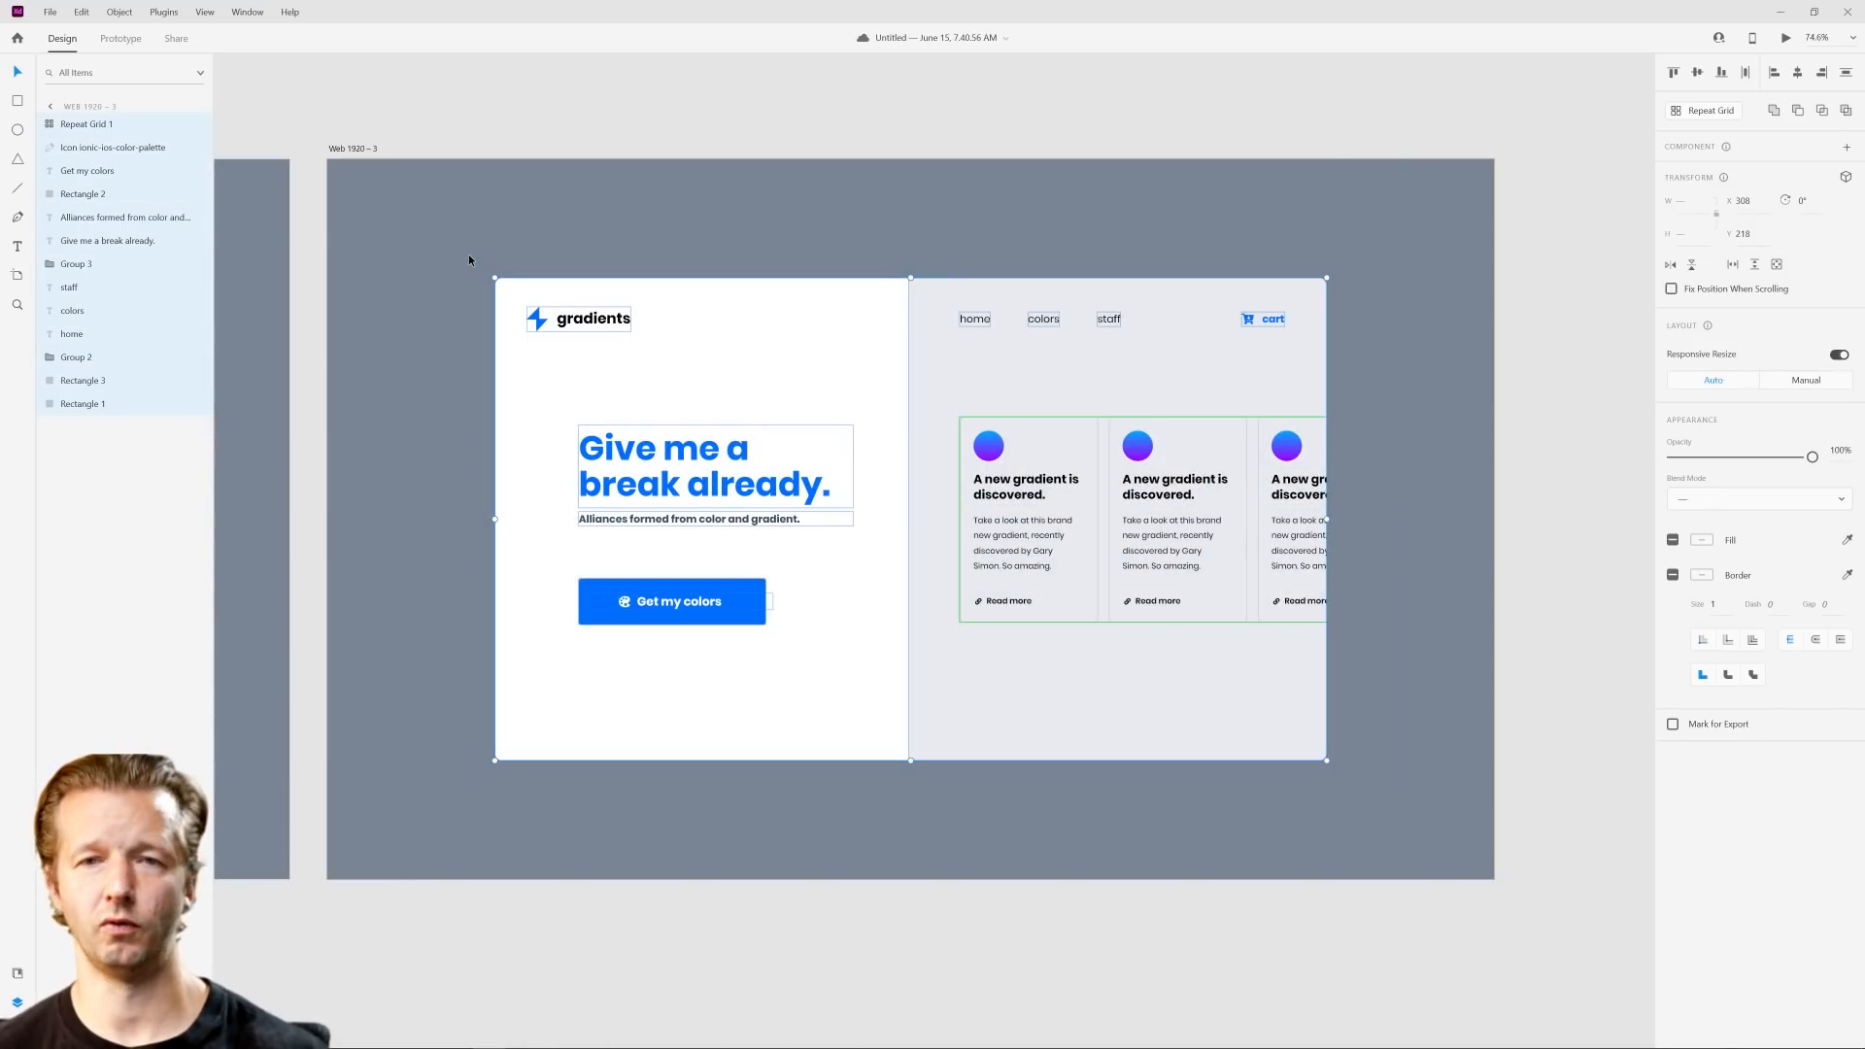
click(468, 253)
drag(364, 212, 437, 819)
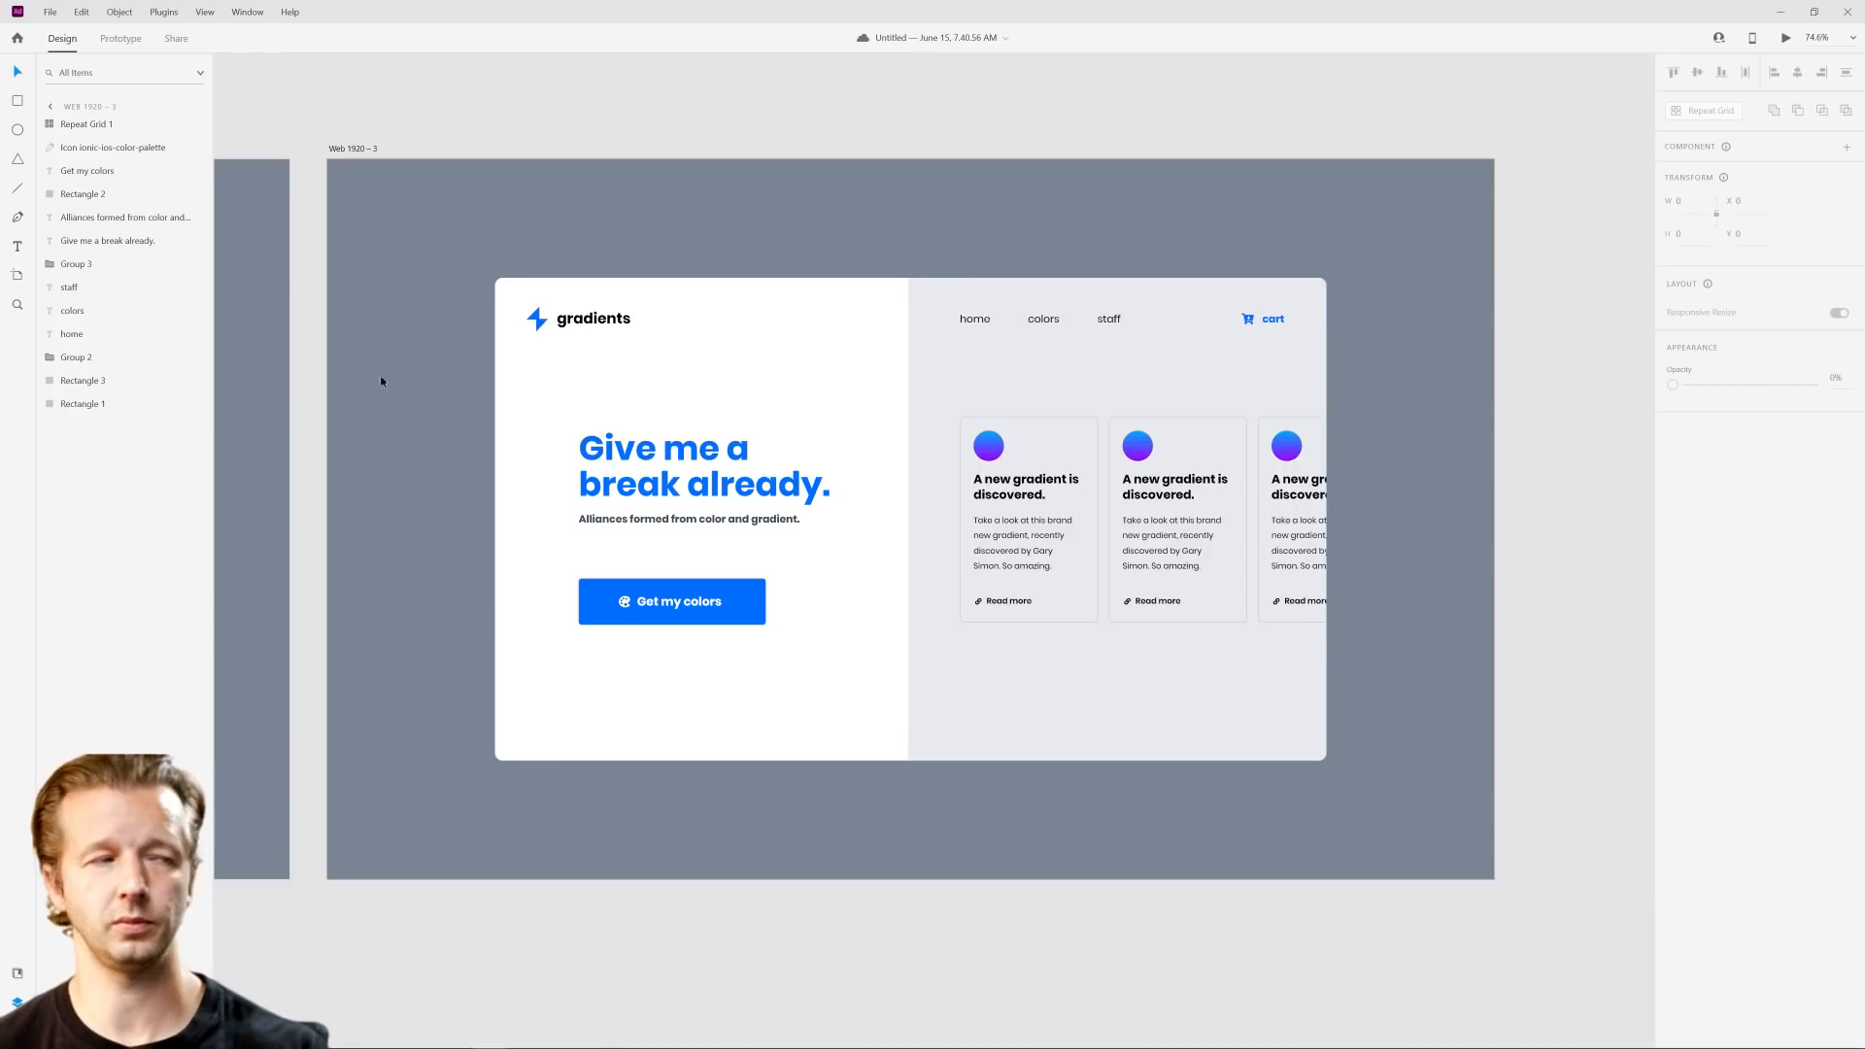
Step: Change the background fill of the Web 1920 – 3 artboard to a linear gradient
click(356, 148)
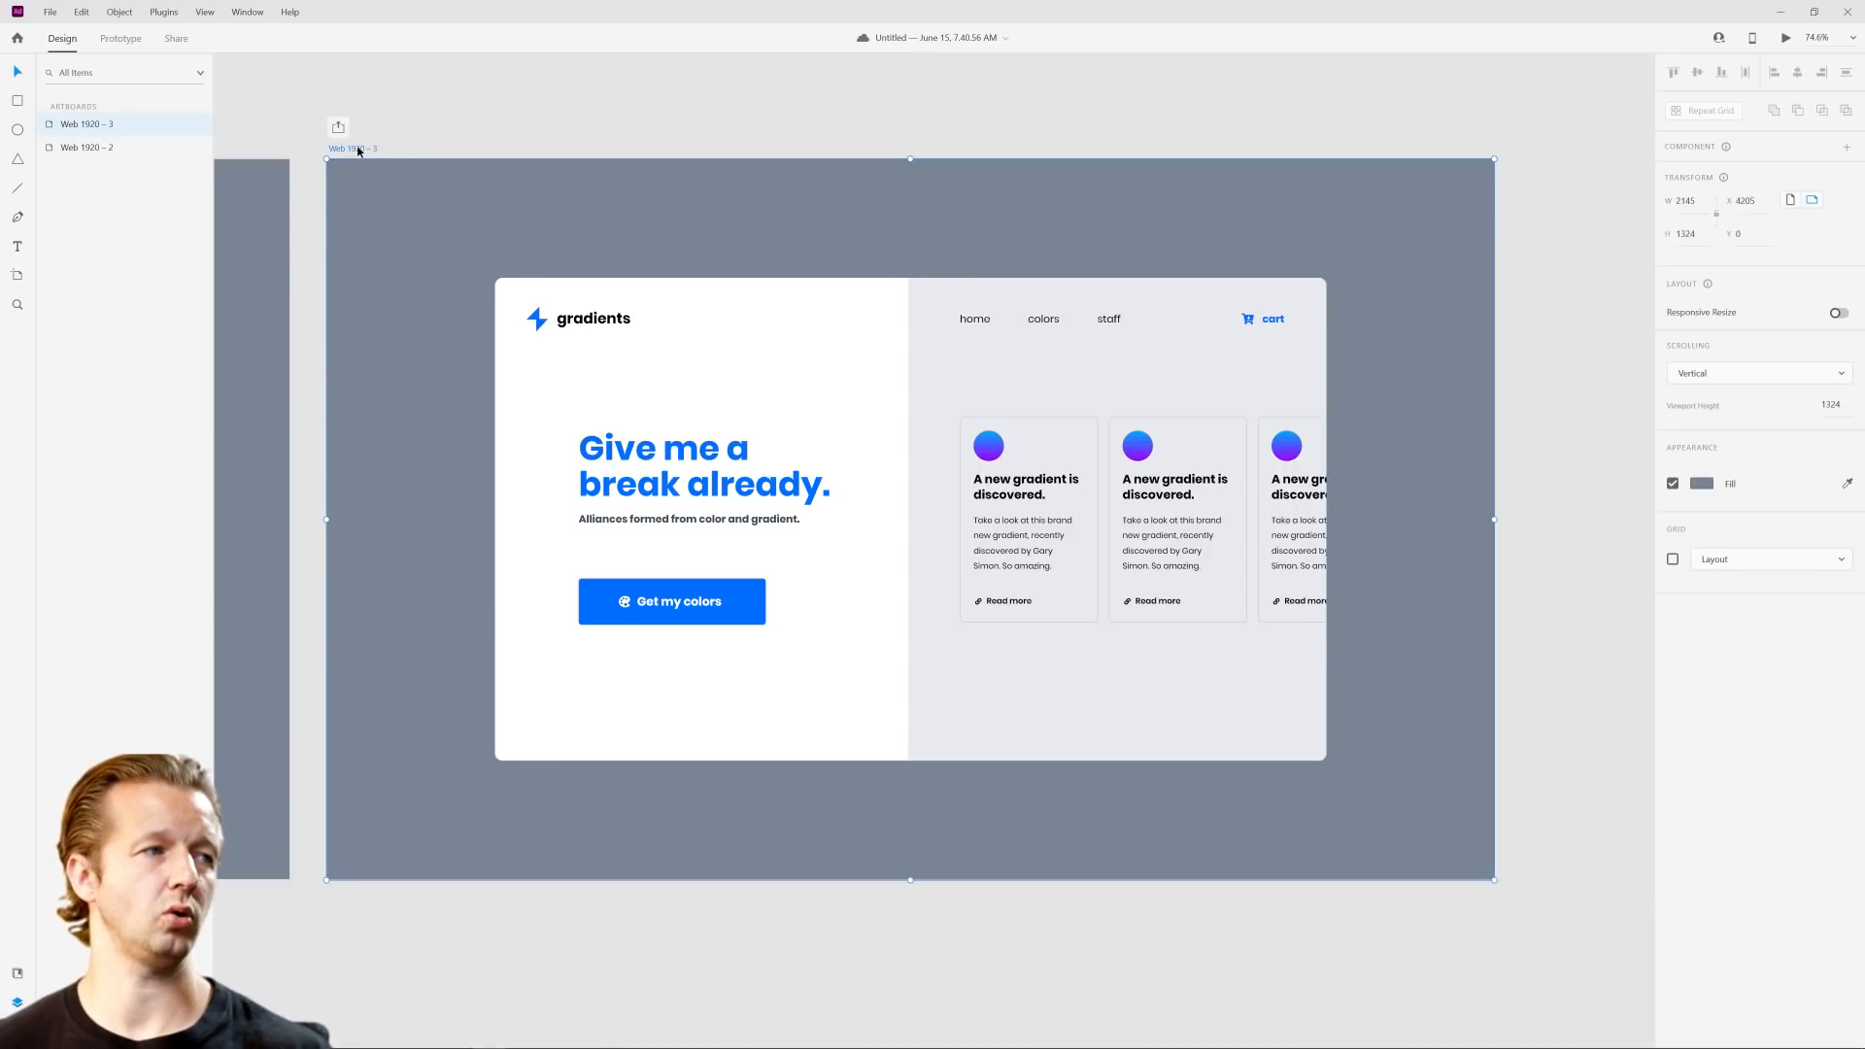
click(1706, 488)
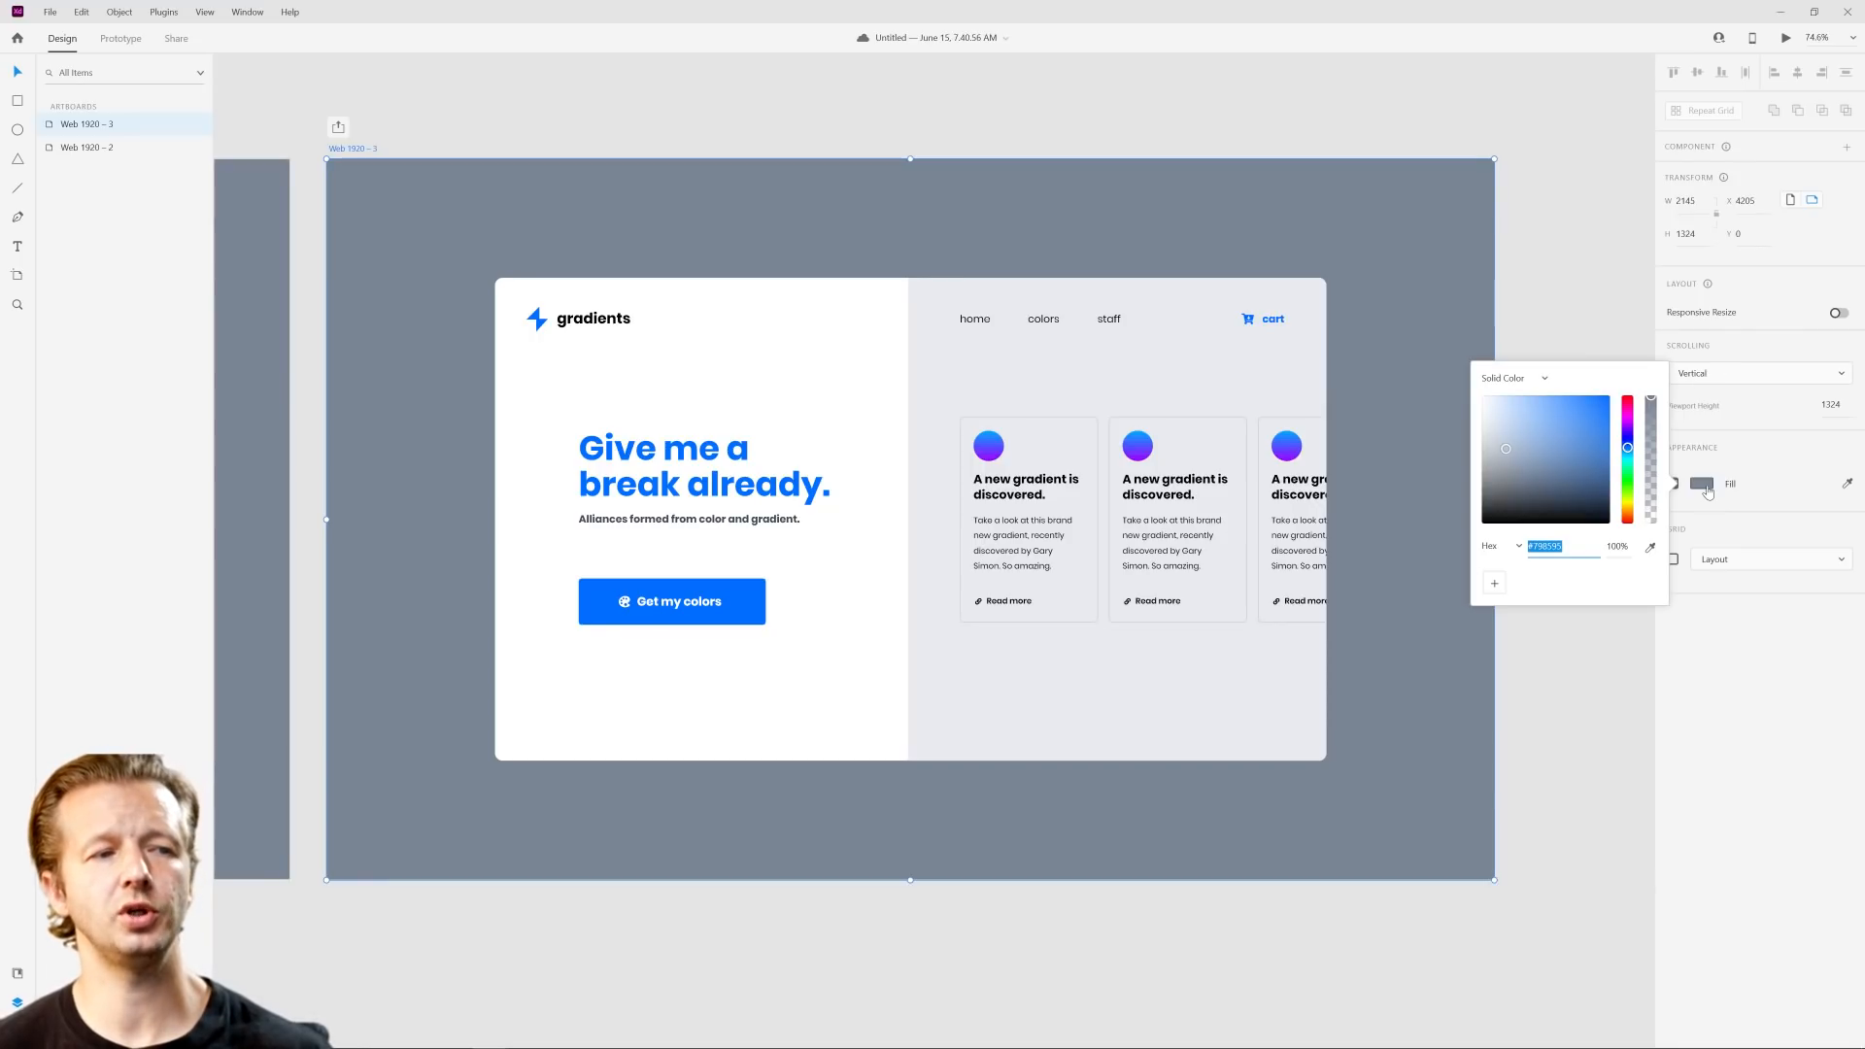
click(1516, 379)
click(1513, 406)
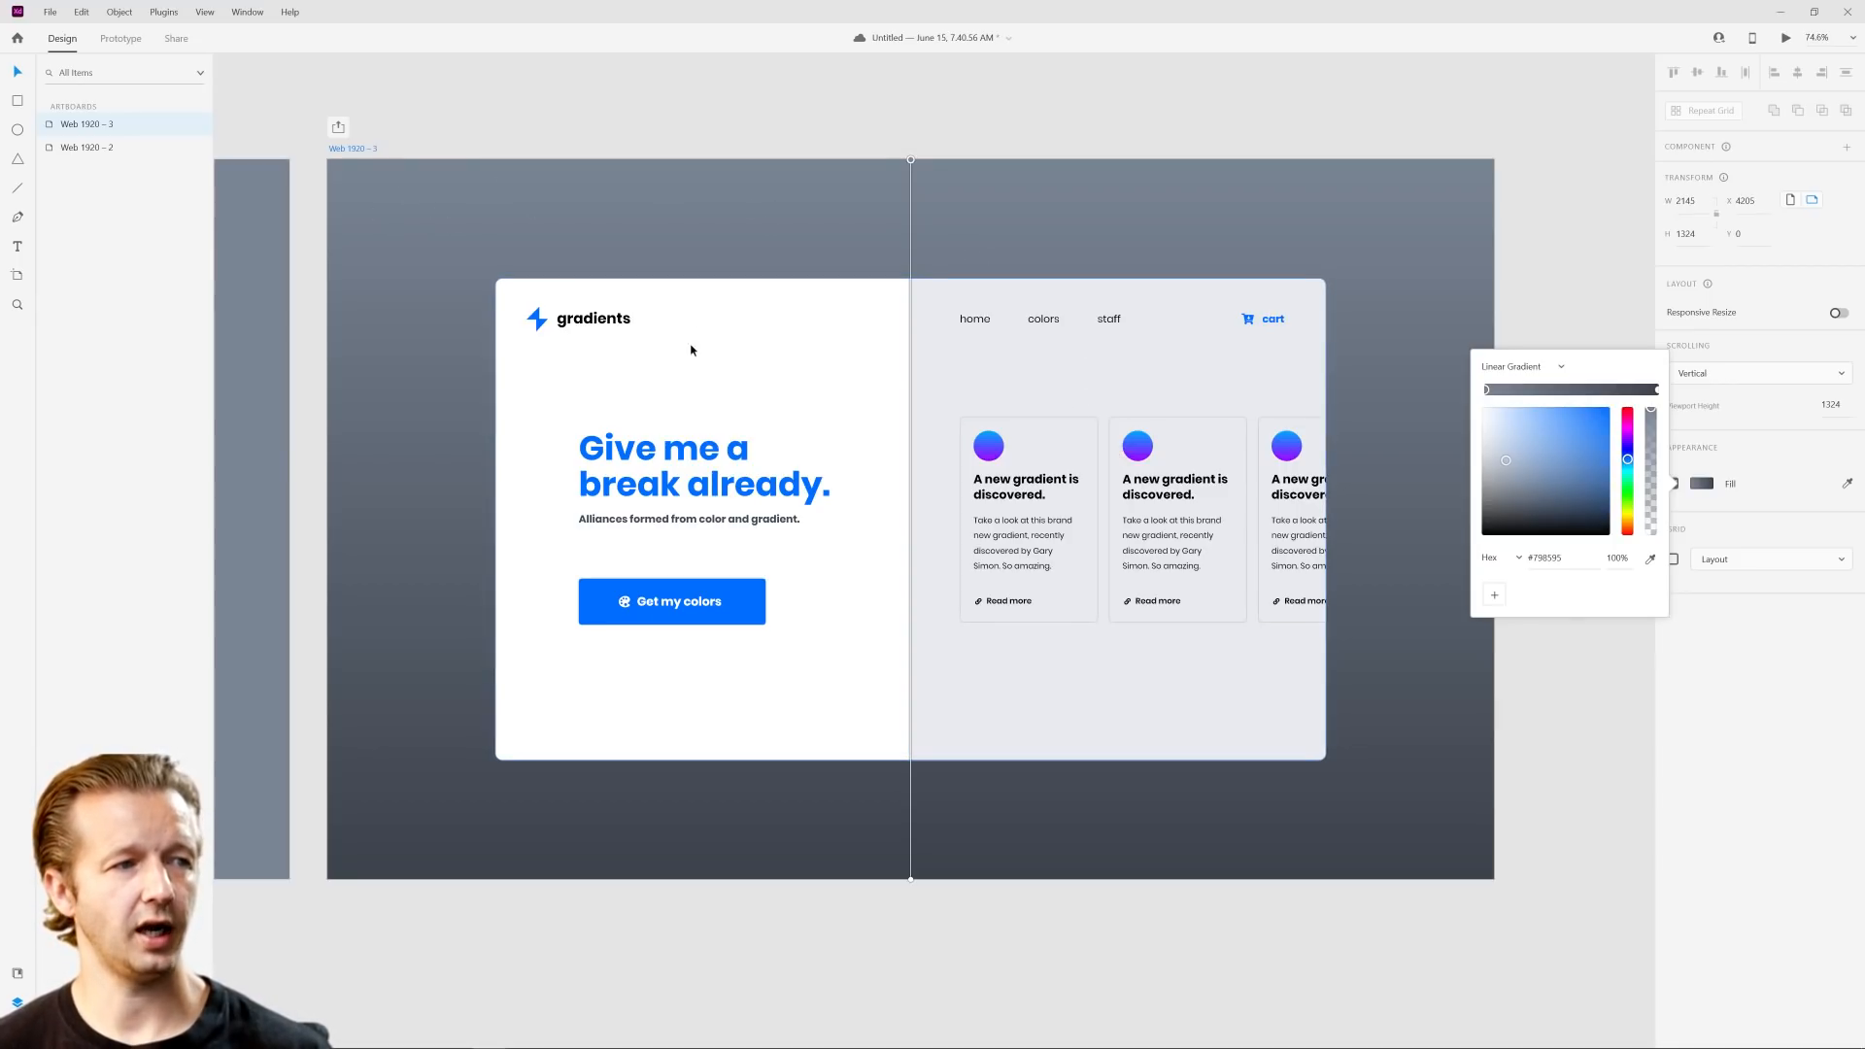
click(727, 622)
click(1020, 359)
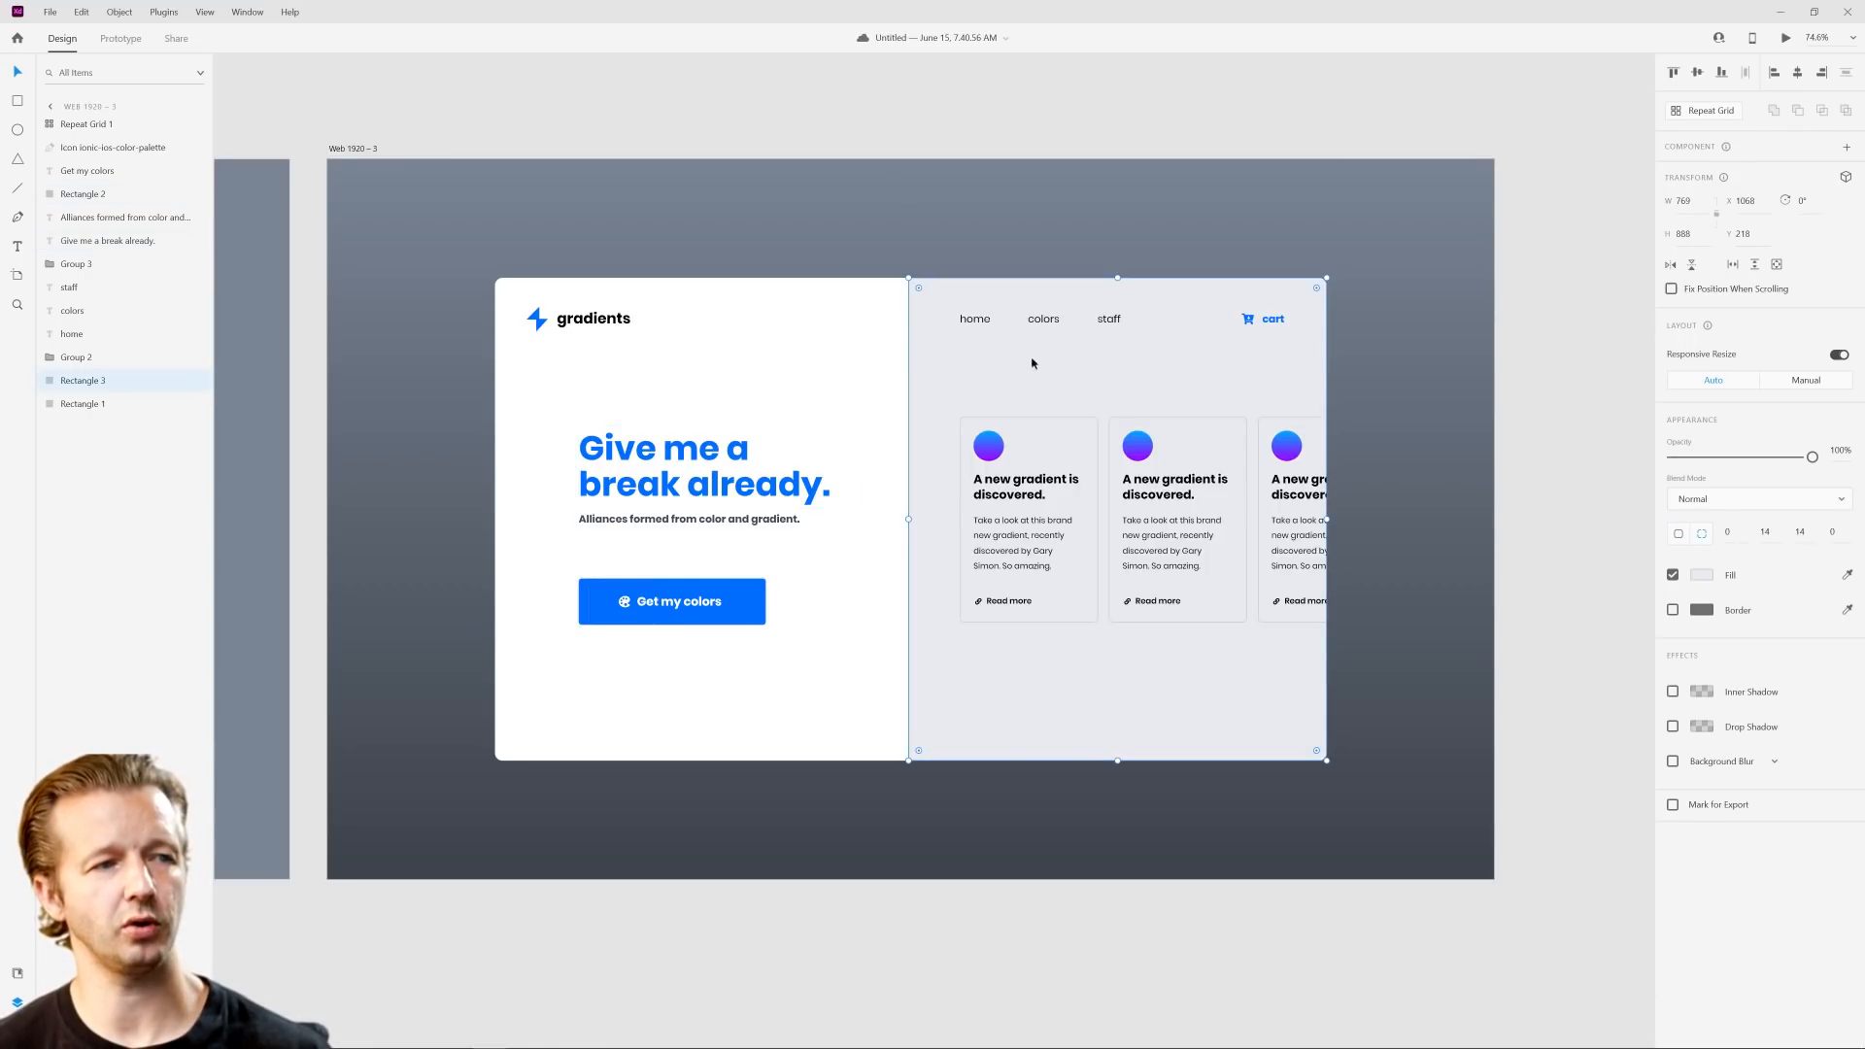
click(863, 214)
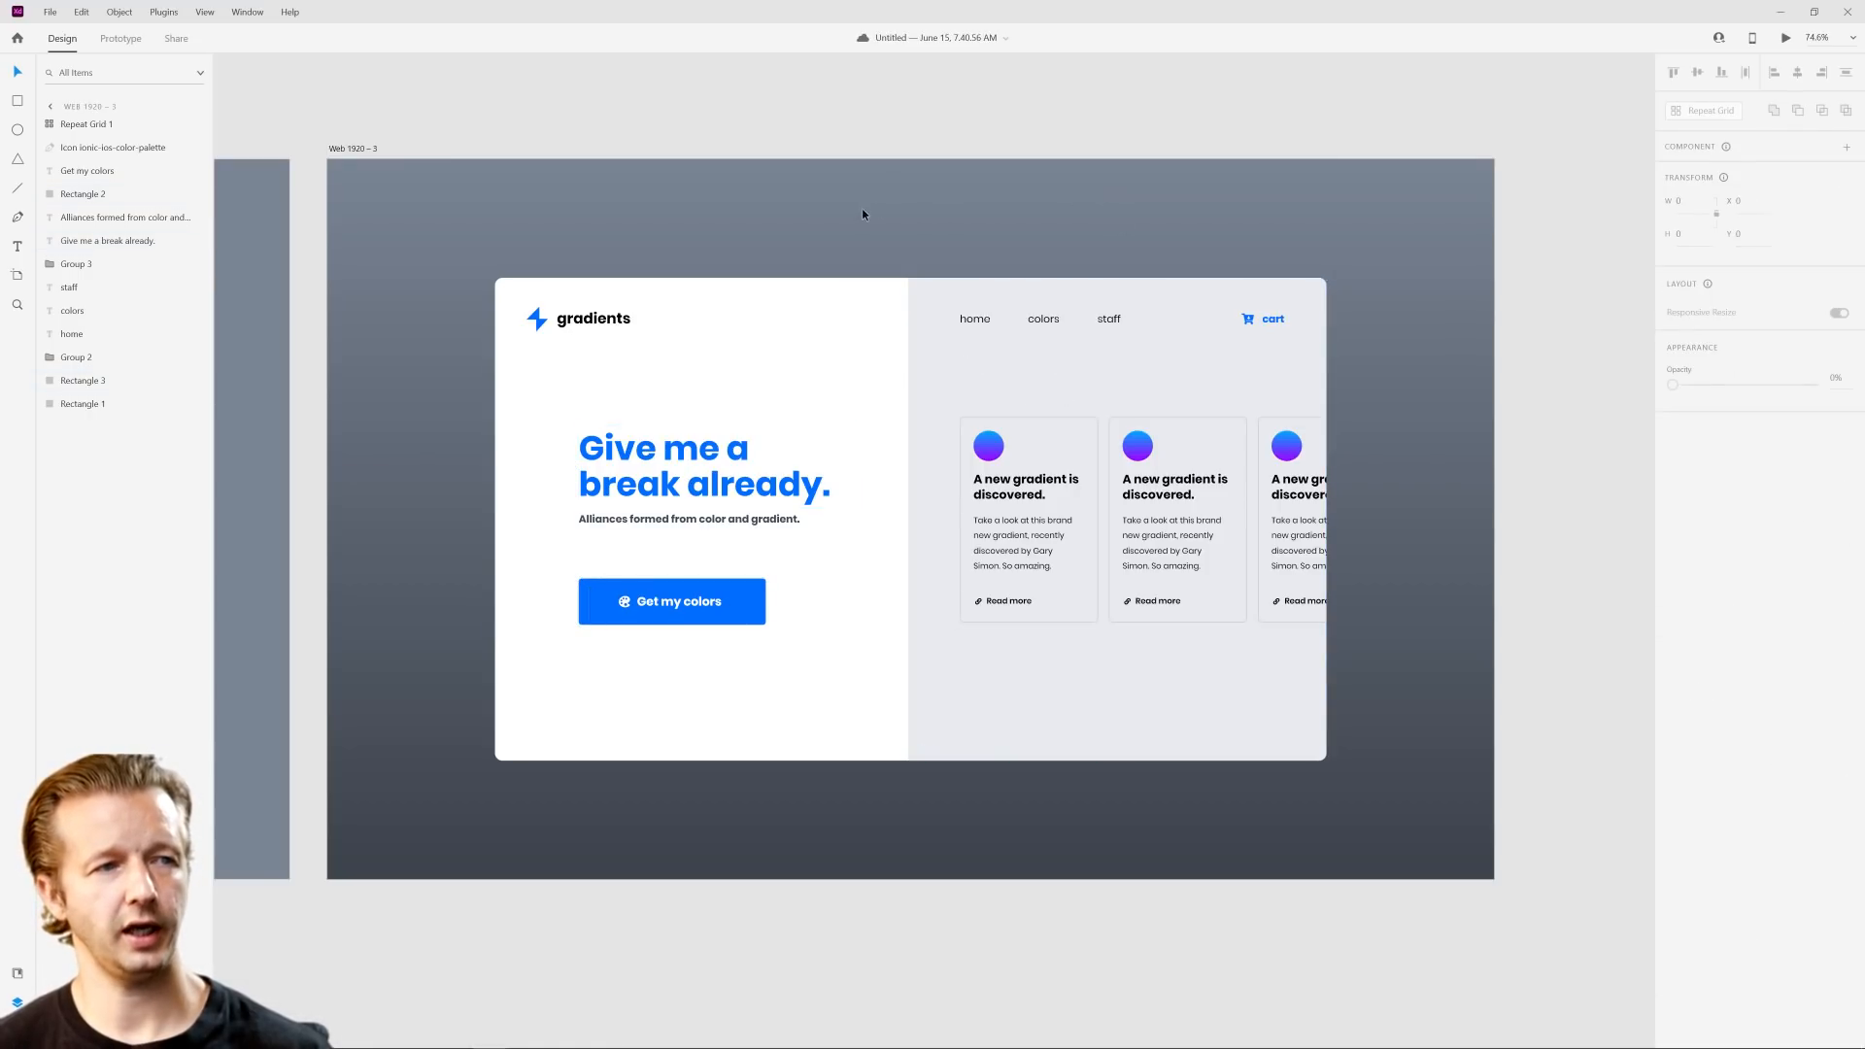
Step: Reorient the Web 1920 – 3 background gradient diagonally, starting near the artboard's upper-left corner and ending near its lower-right corner
click(367, 149)
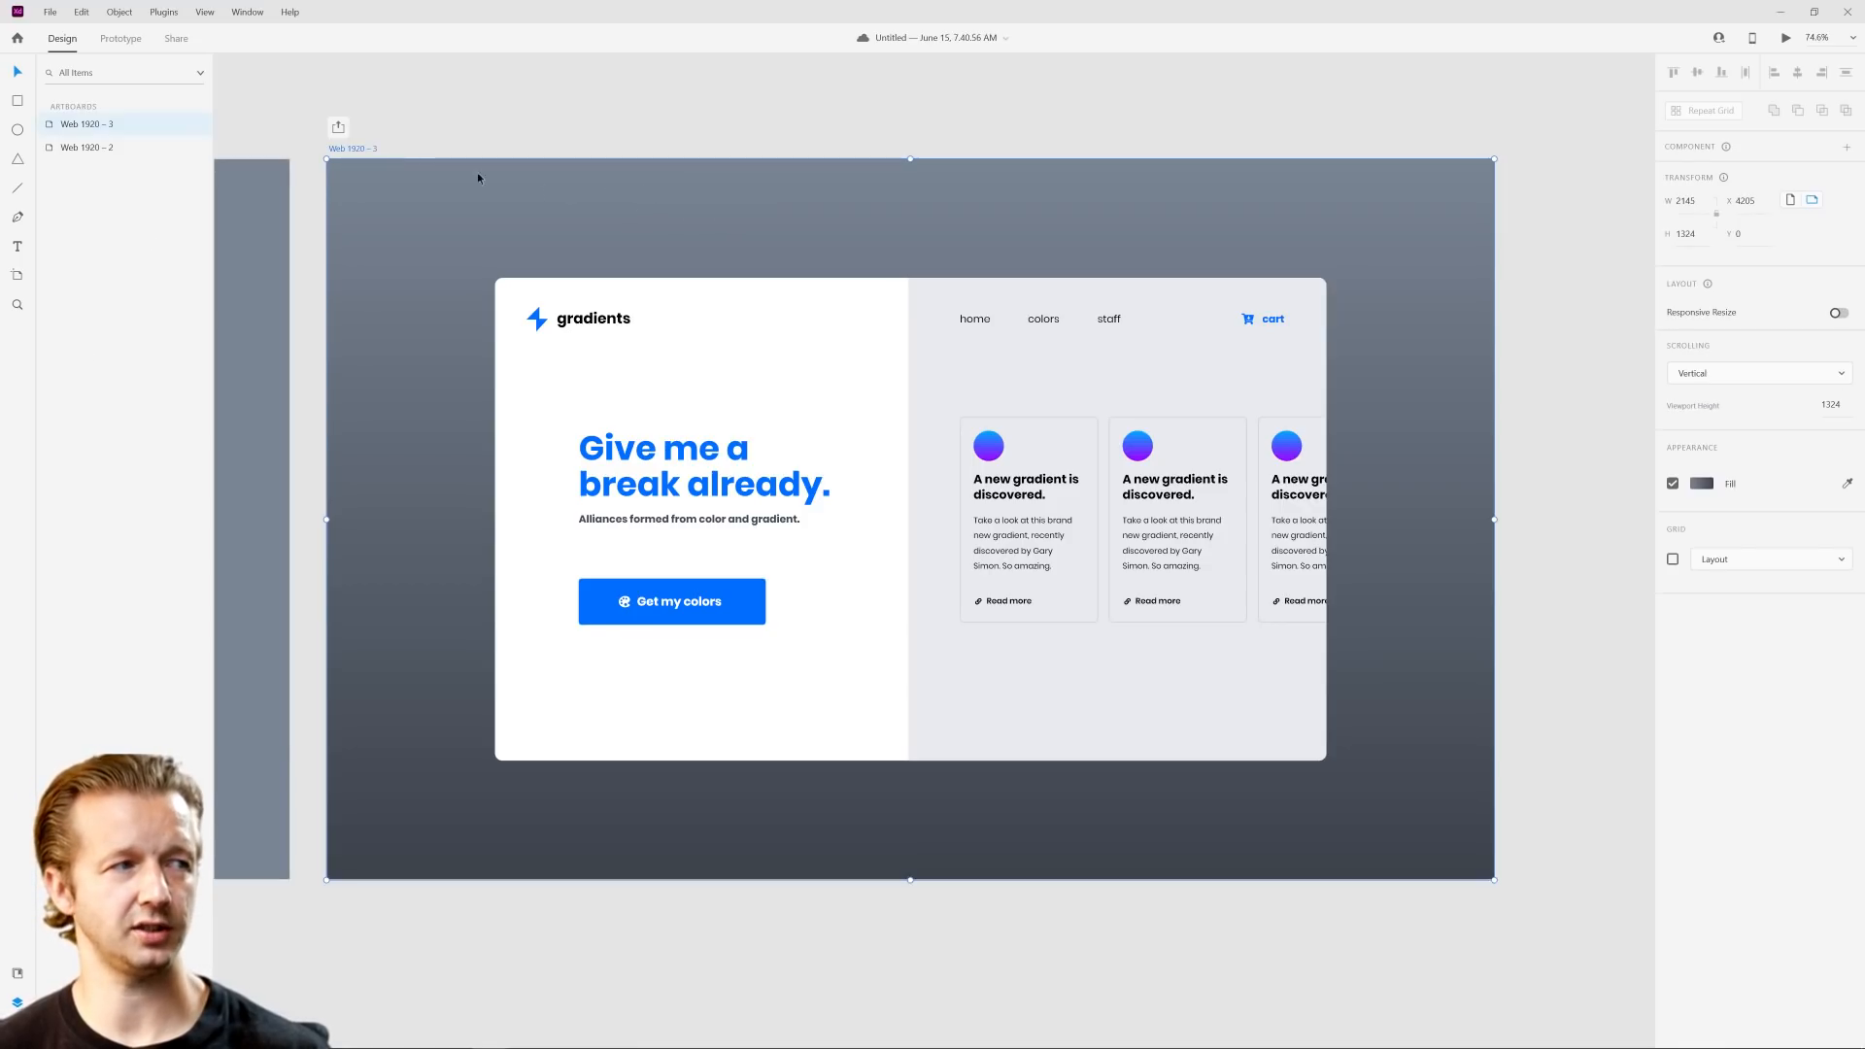
click(1702, 484)
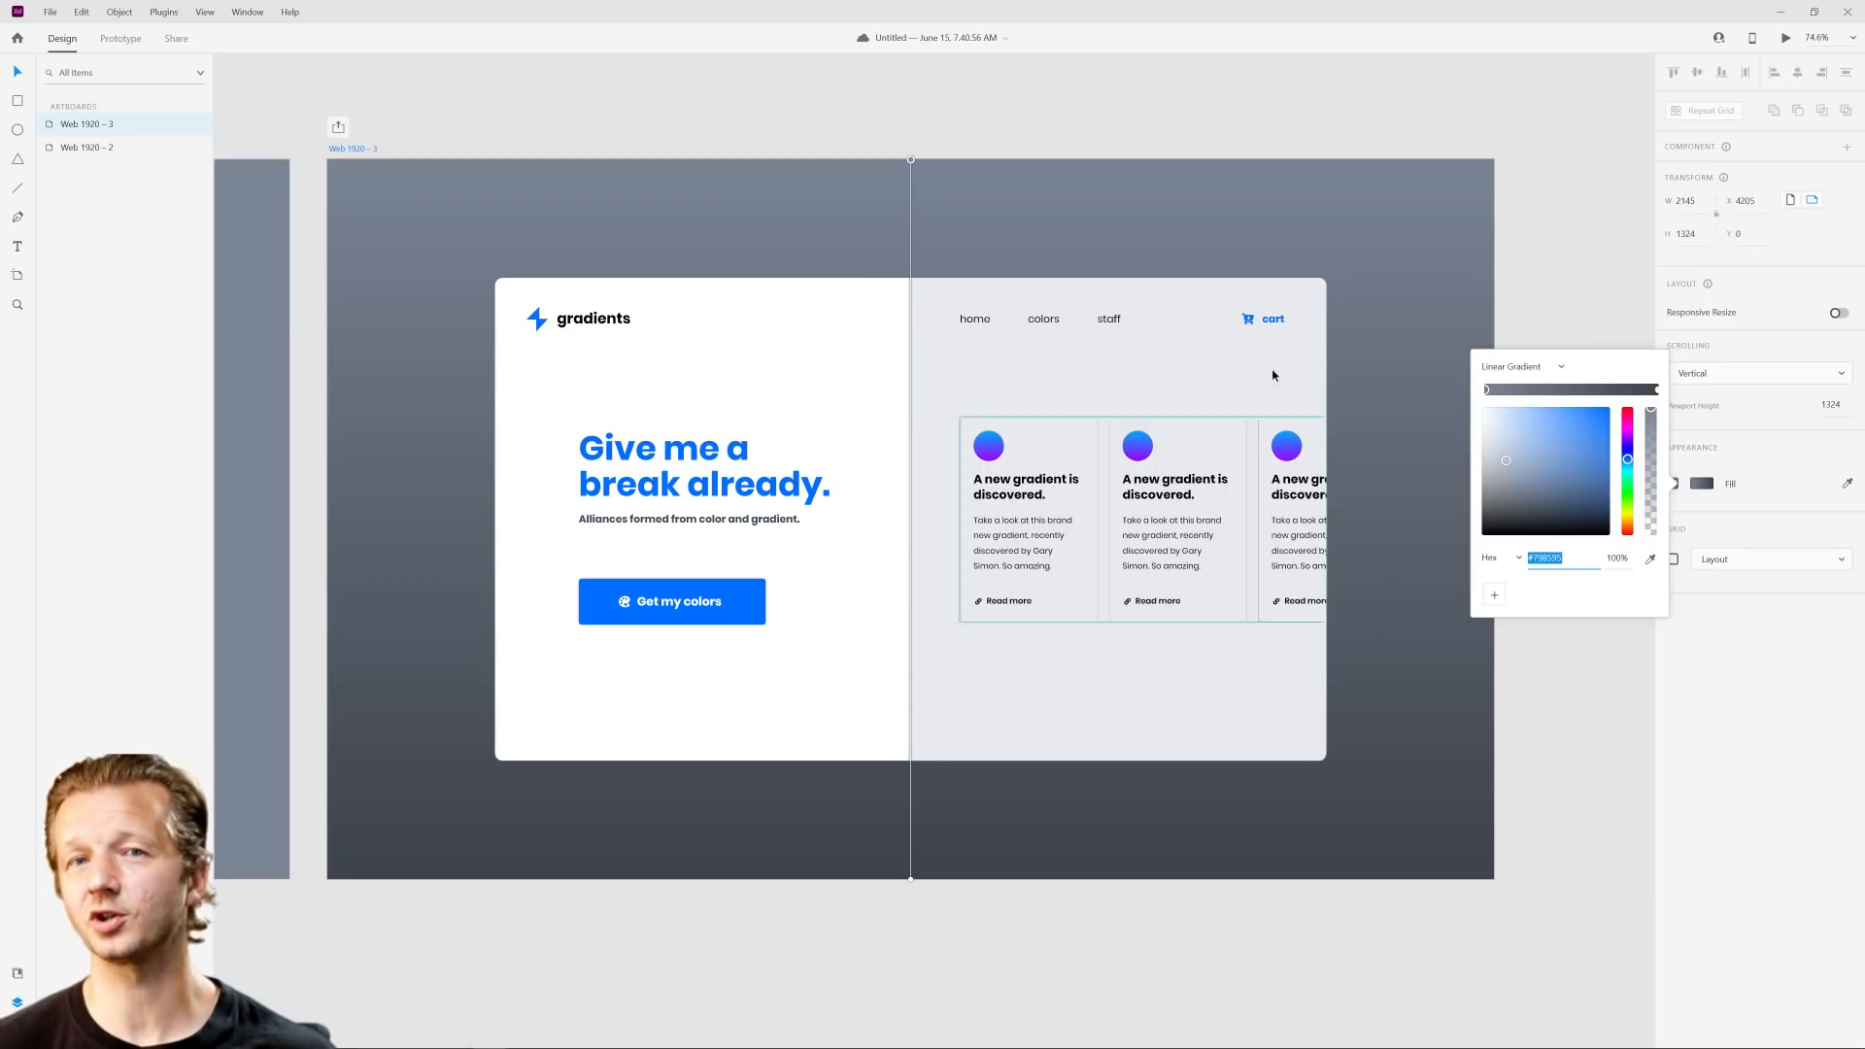
drag(912, 160, 362, 180)
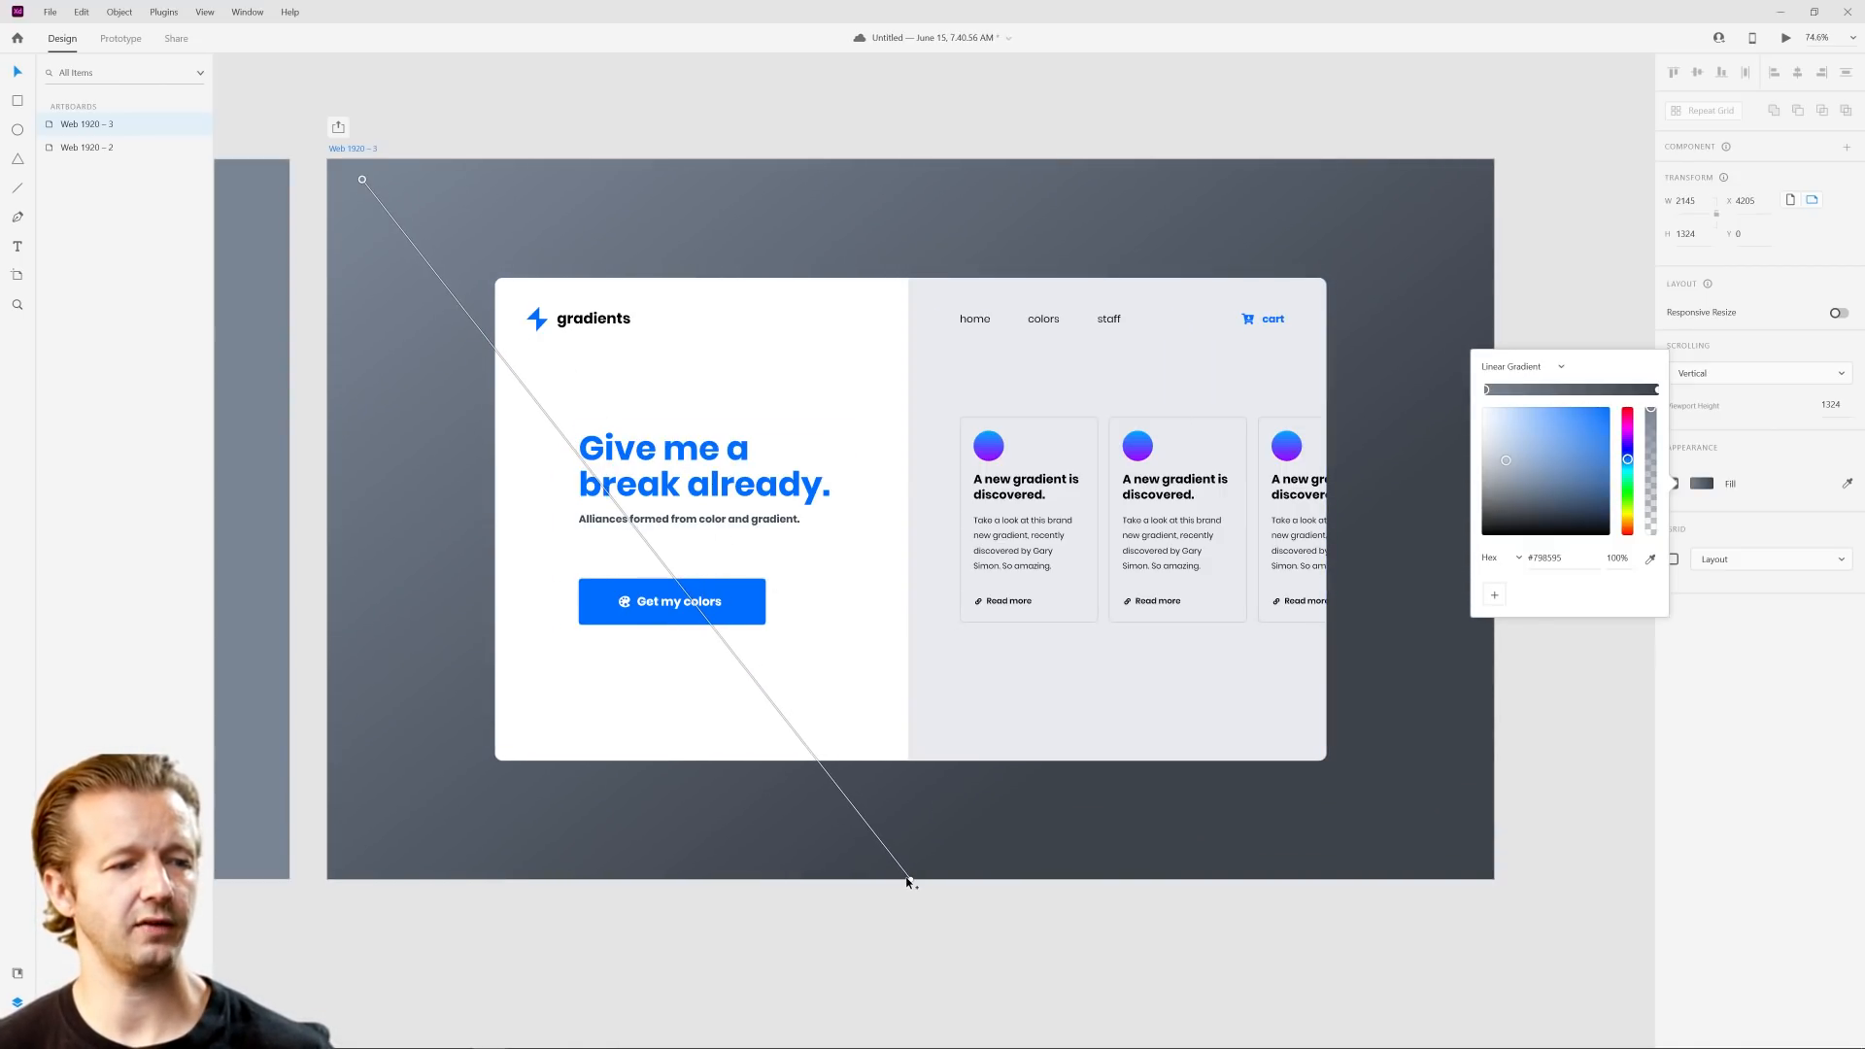
drag(908, 878, 1369, 804)
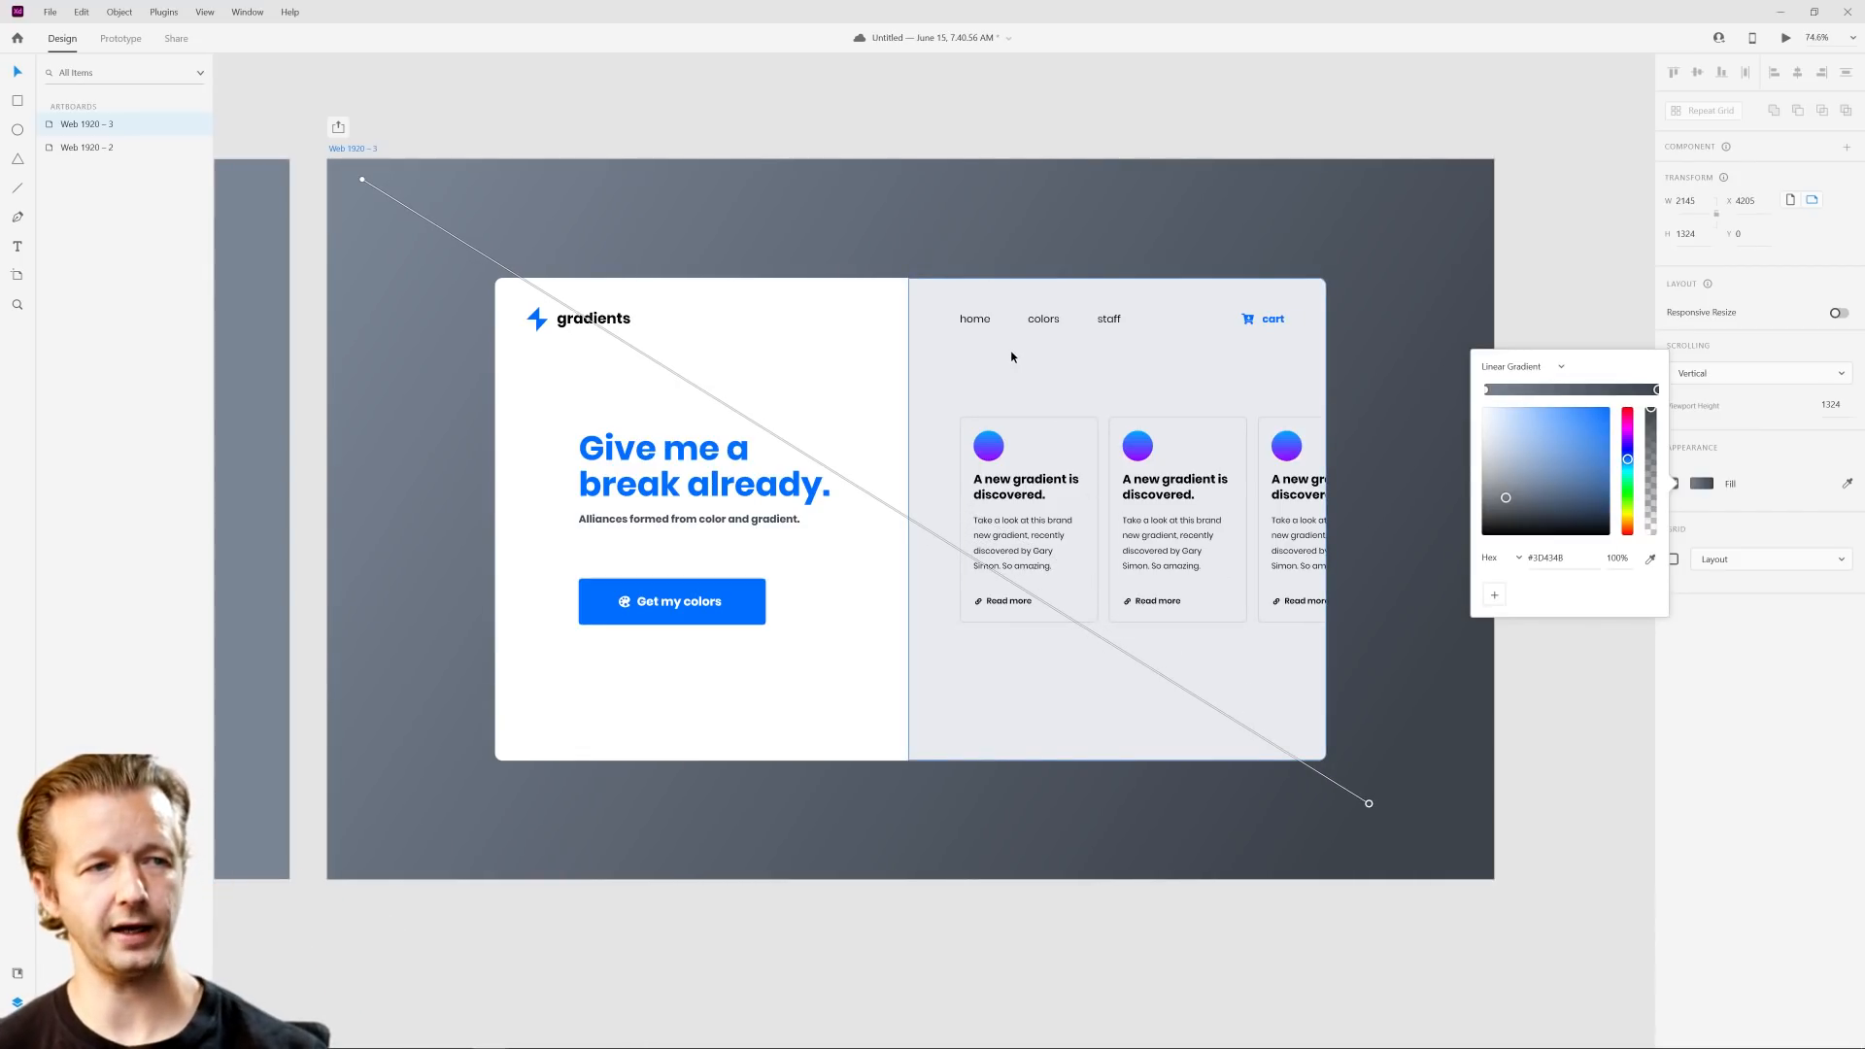
mouse_move(1369, 804)
mouse_down()
mouse_move(1395, 154)
mouse_move(1397, 201)
mouse_move(1166, 716)
mouse_move(1033, 816)
mouse_move(1404, 846)
mouse_move(1346, 806)
mouse_move(1371, 802)
mouse_up()
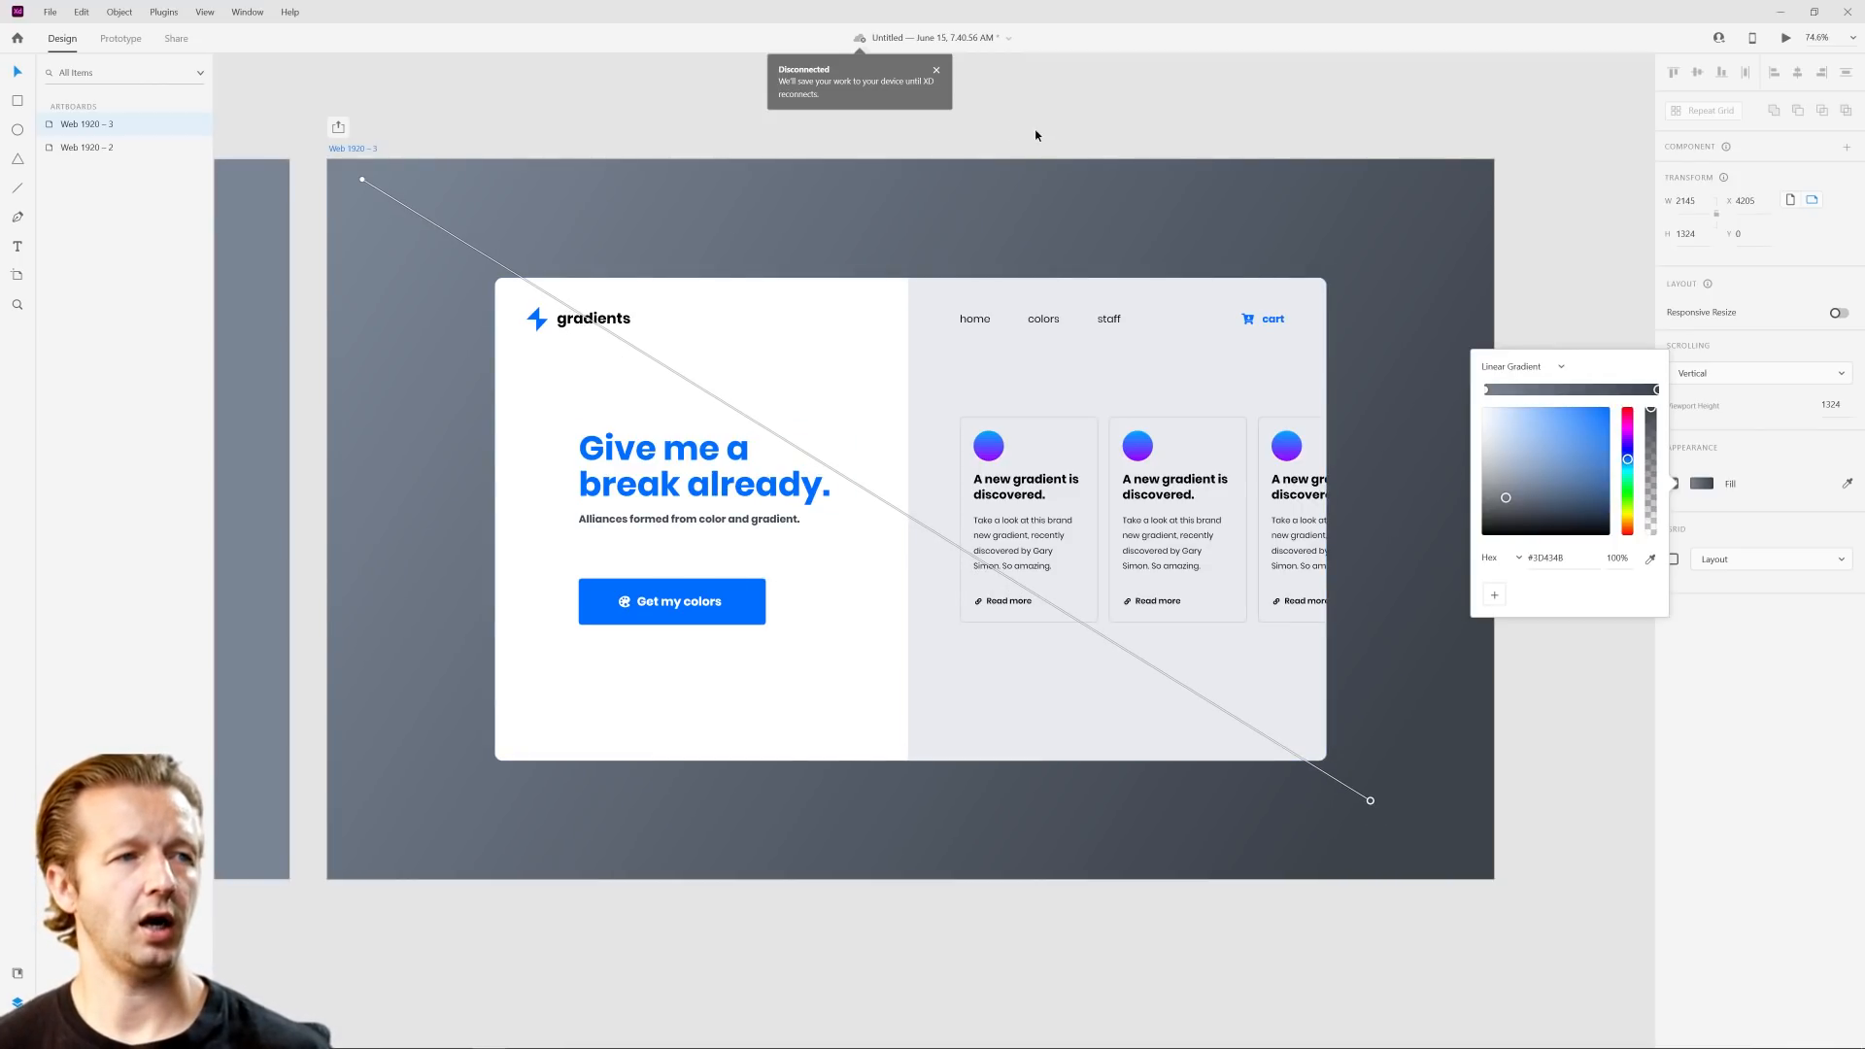
click(1057, 129)
Step: Compare the solid and gradient backgrounds of the two artboards and duplicate the Web 1920 – 3 artboard
drag(433, 299, 684, 297)
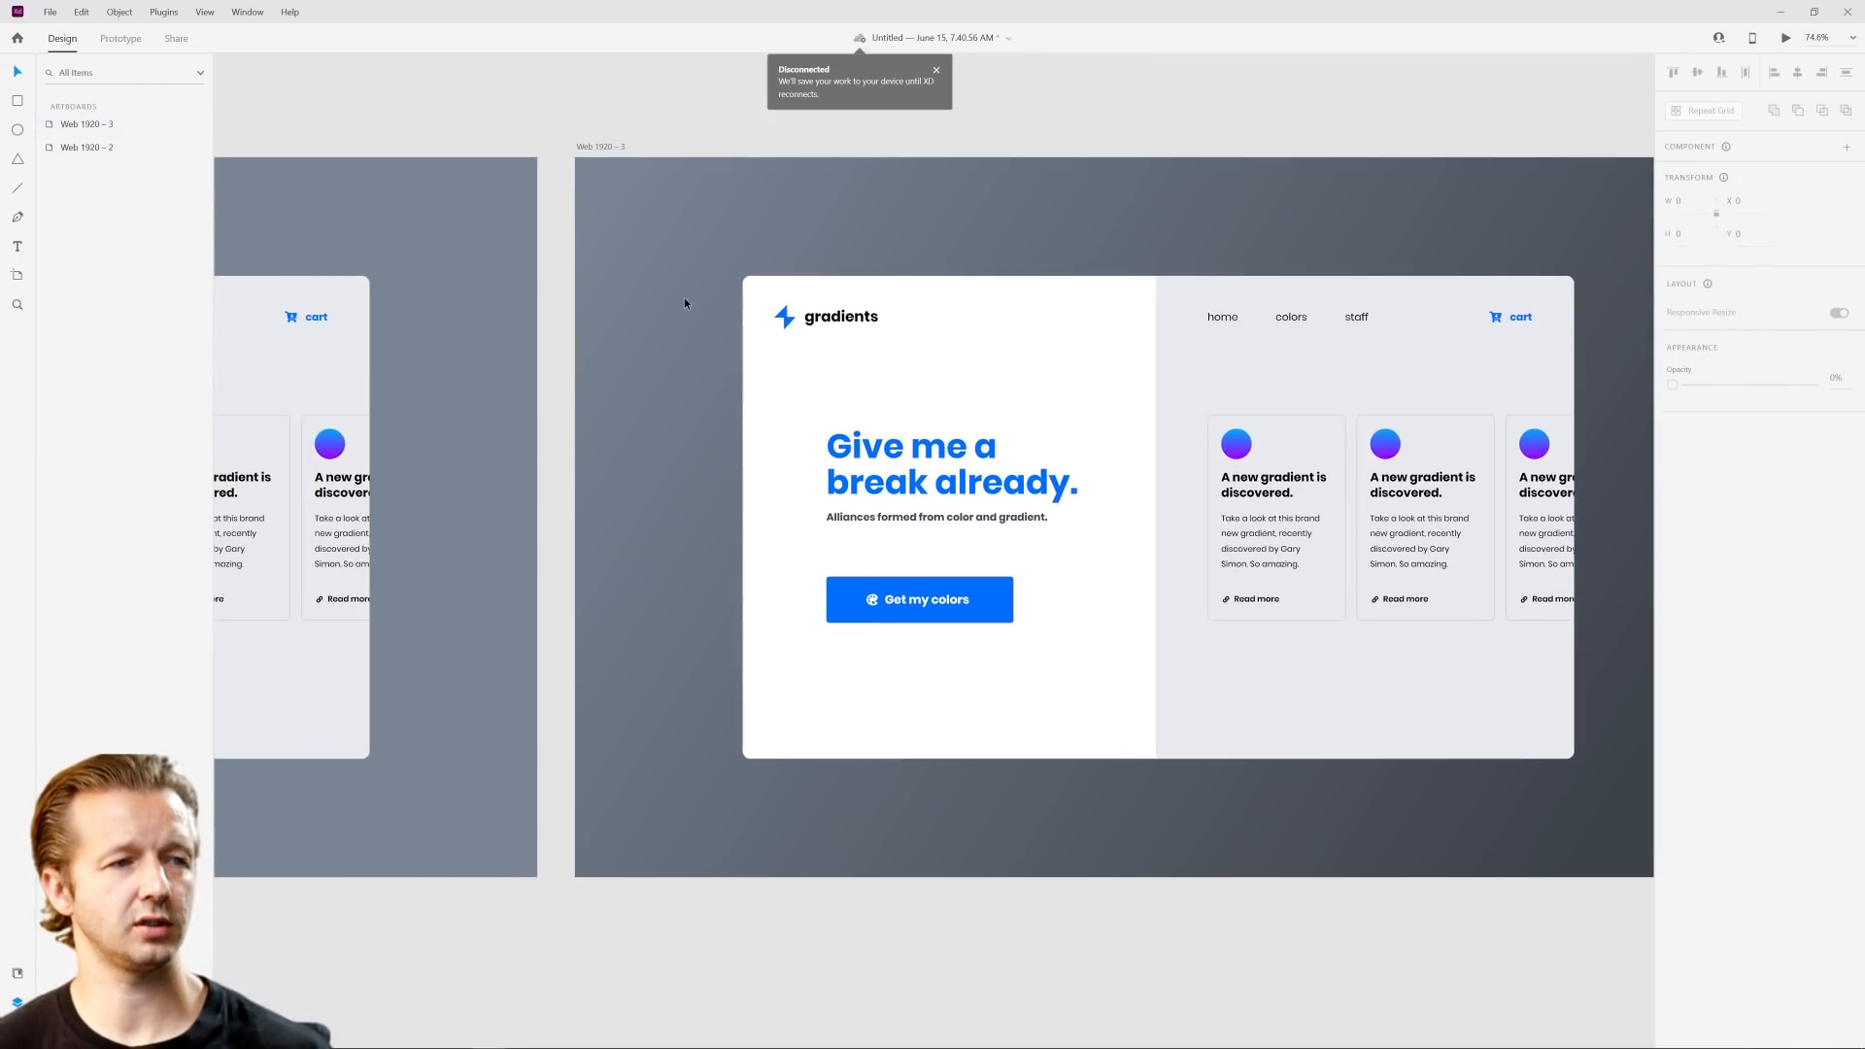
scroll(684, 297, down, 4)
drag(724, 215, 962, 266)
scroll(1123, 289, up, 3)
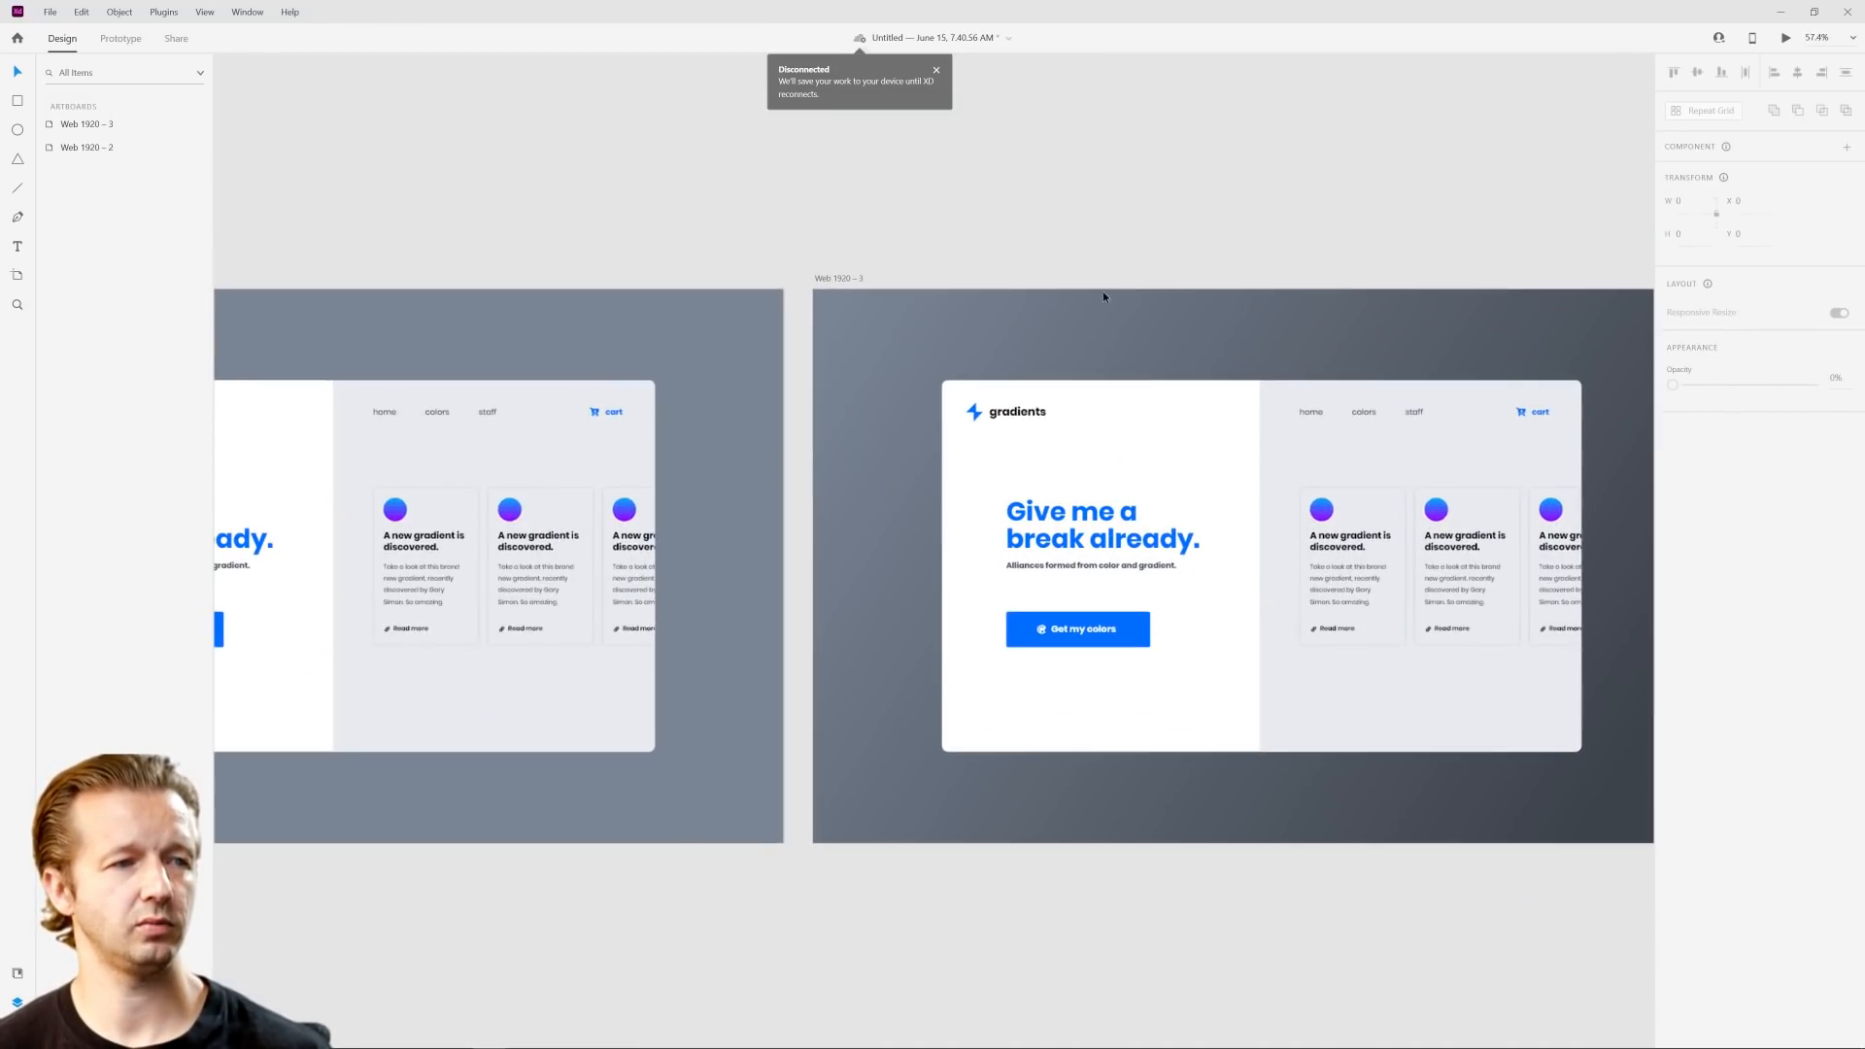
scroll(978, 233, down, 3)
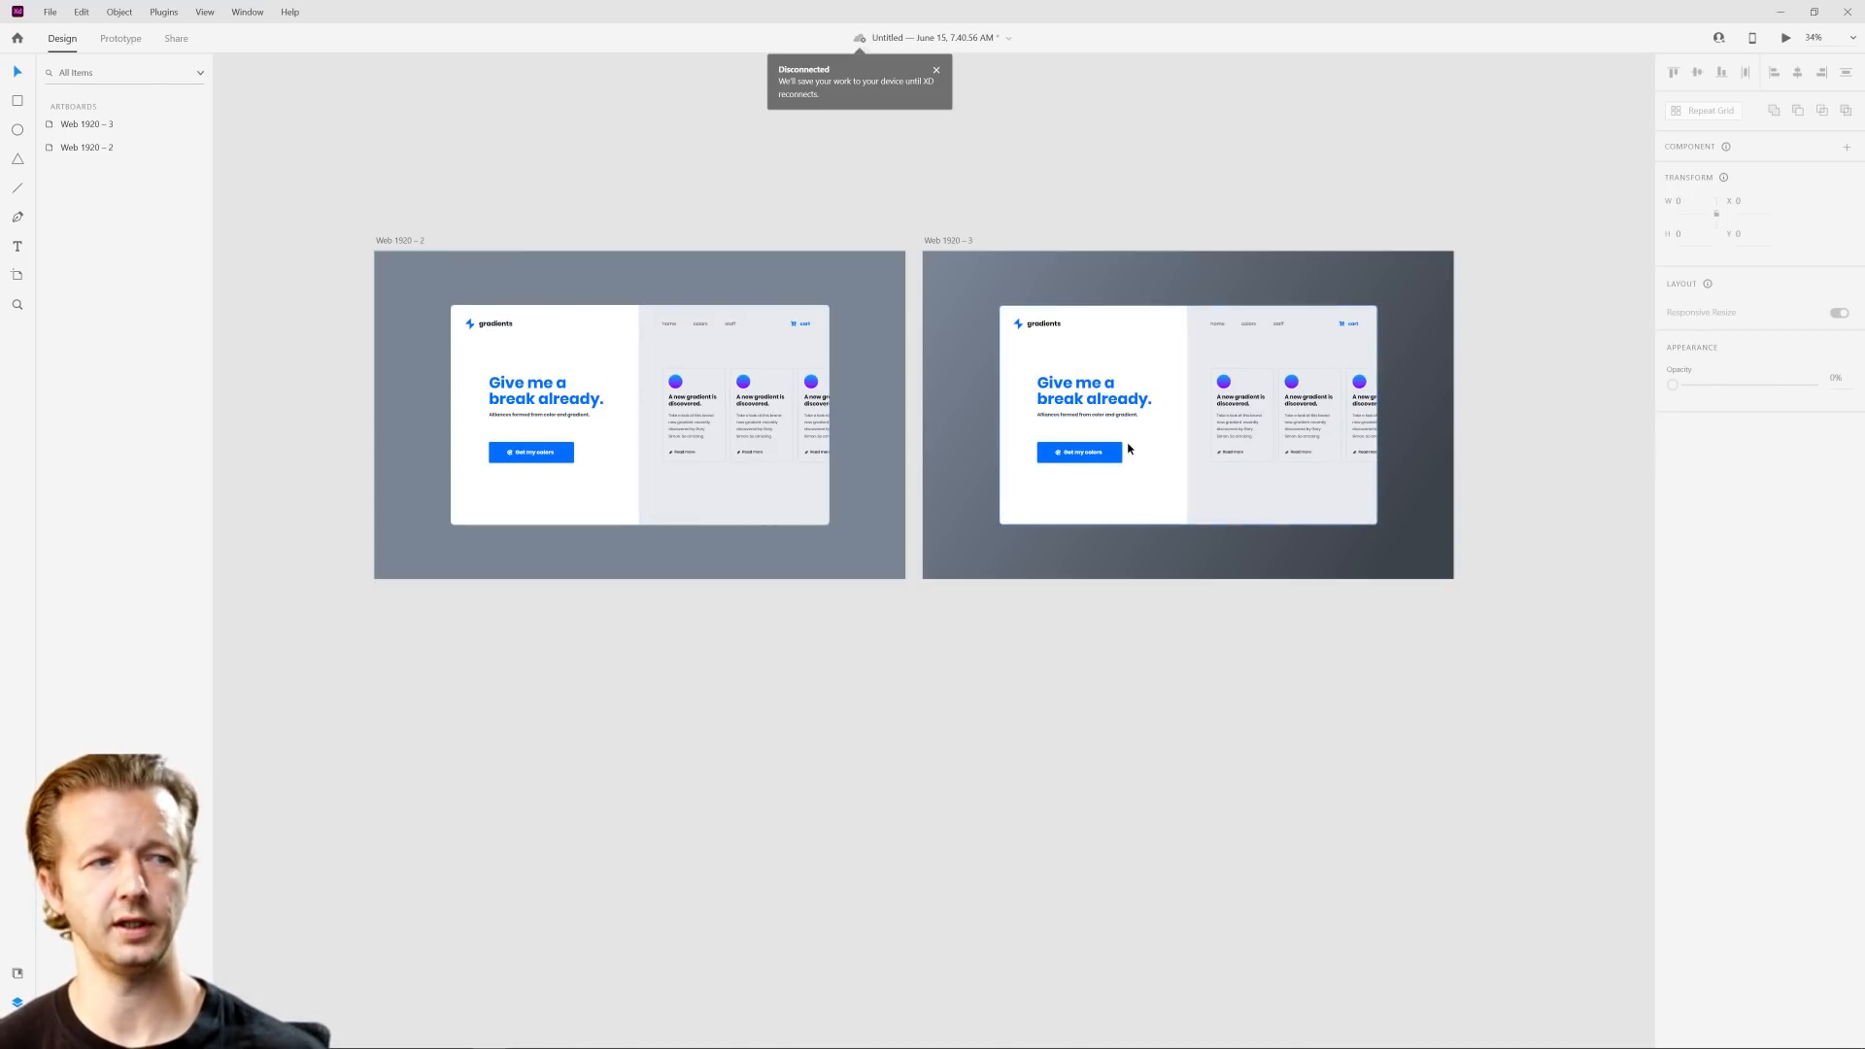
click(960, 240)
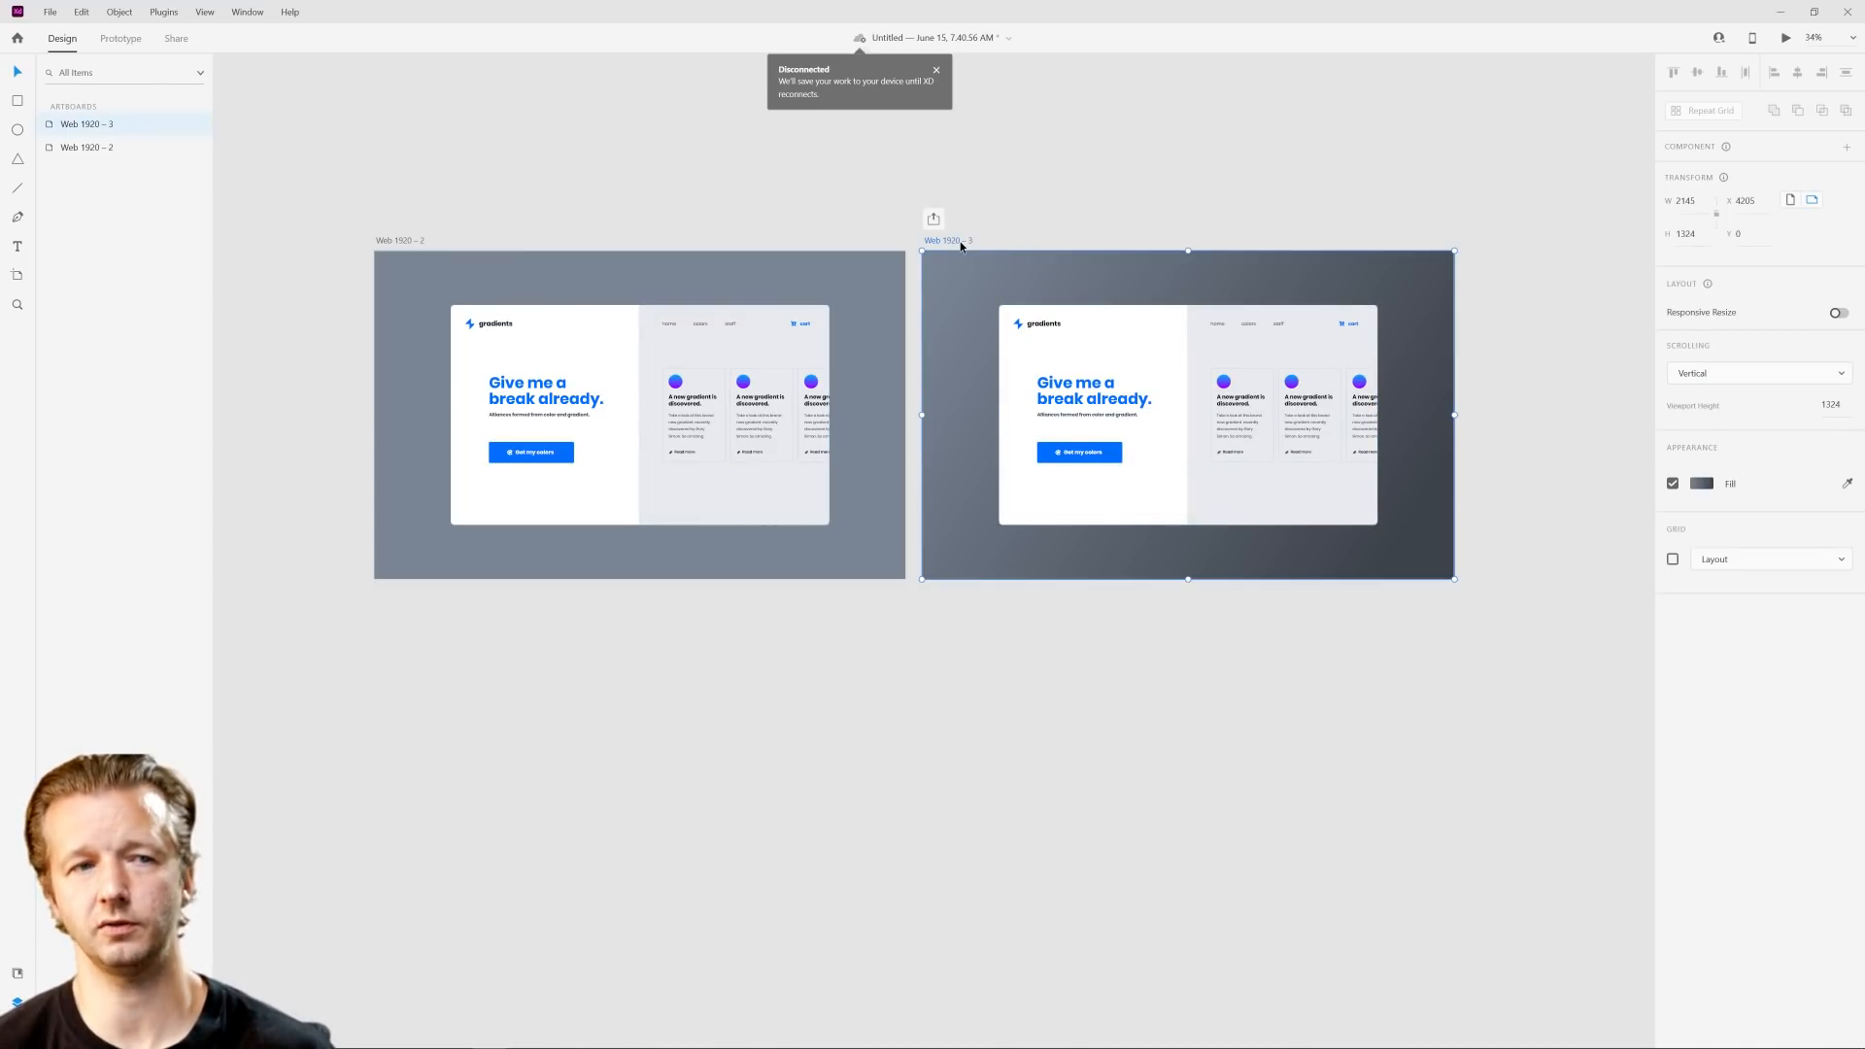
key(ctrl+d)
scroll(908, 528, up, 5)
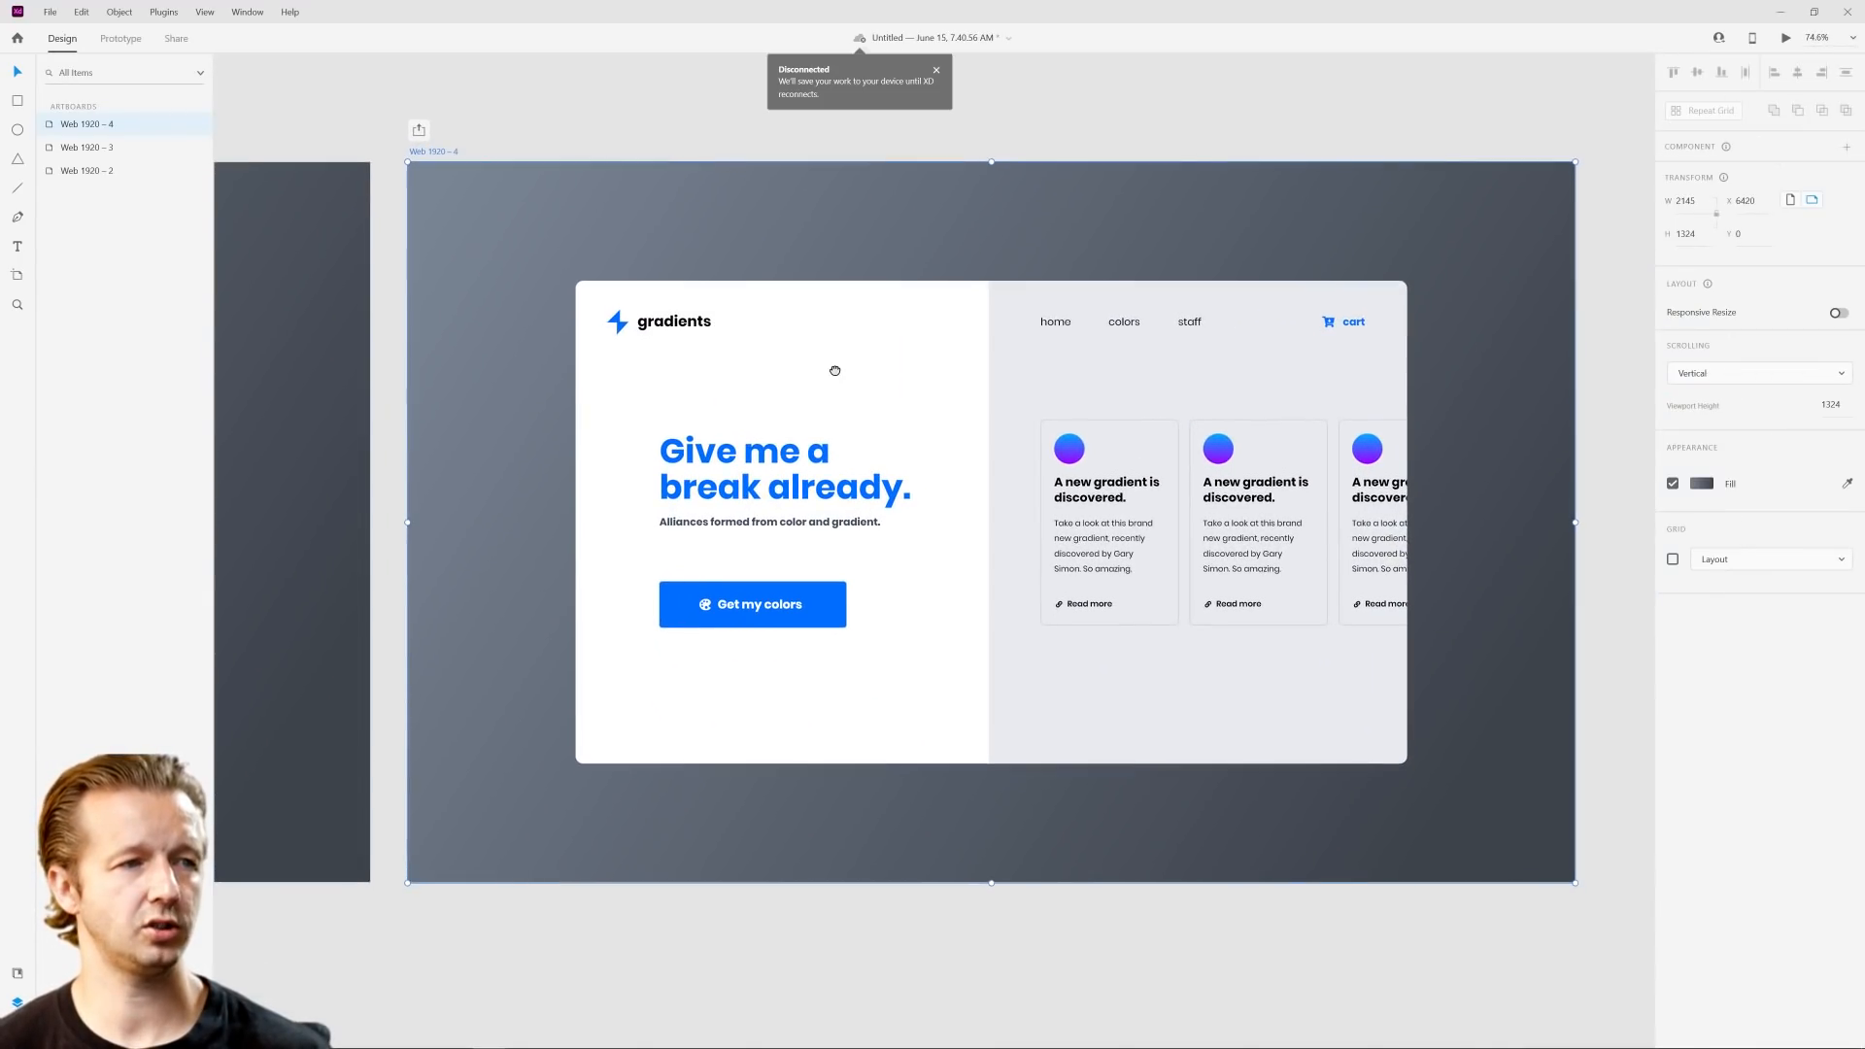
Step: Recolor the Web 1920 – 4 background gradient, setting its starting stop to bright blue #006DFF and its ending stop to dark navy #00204B
click(1703, 484)
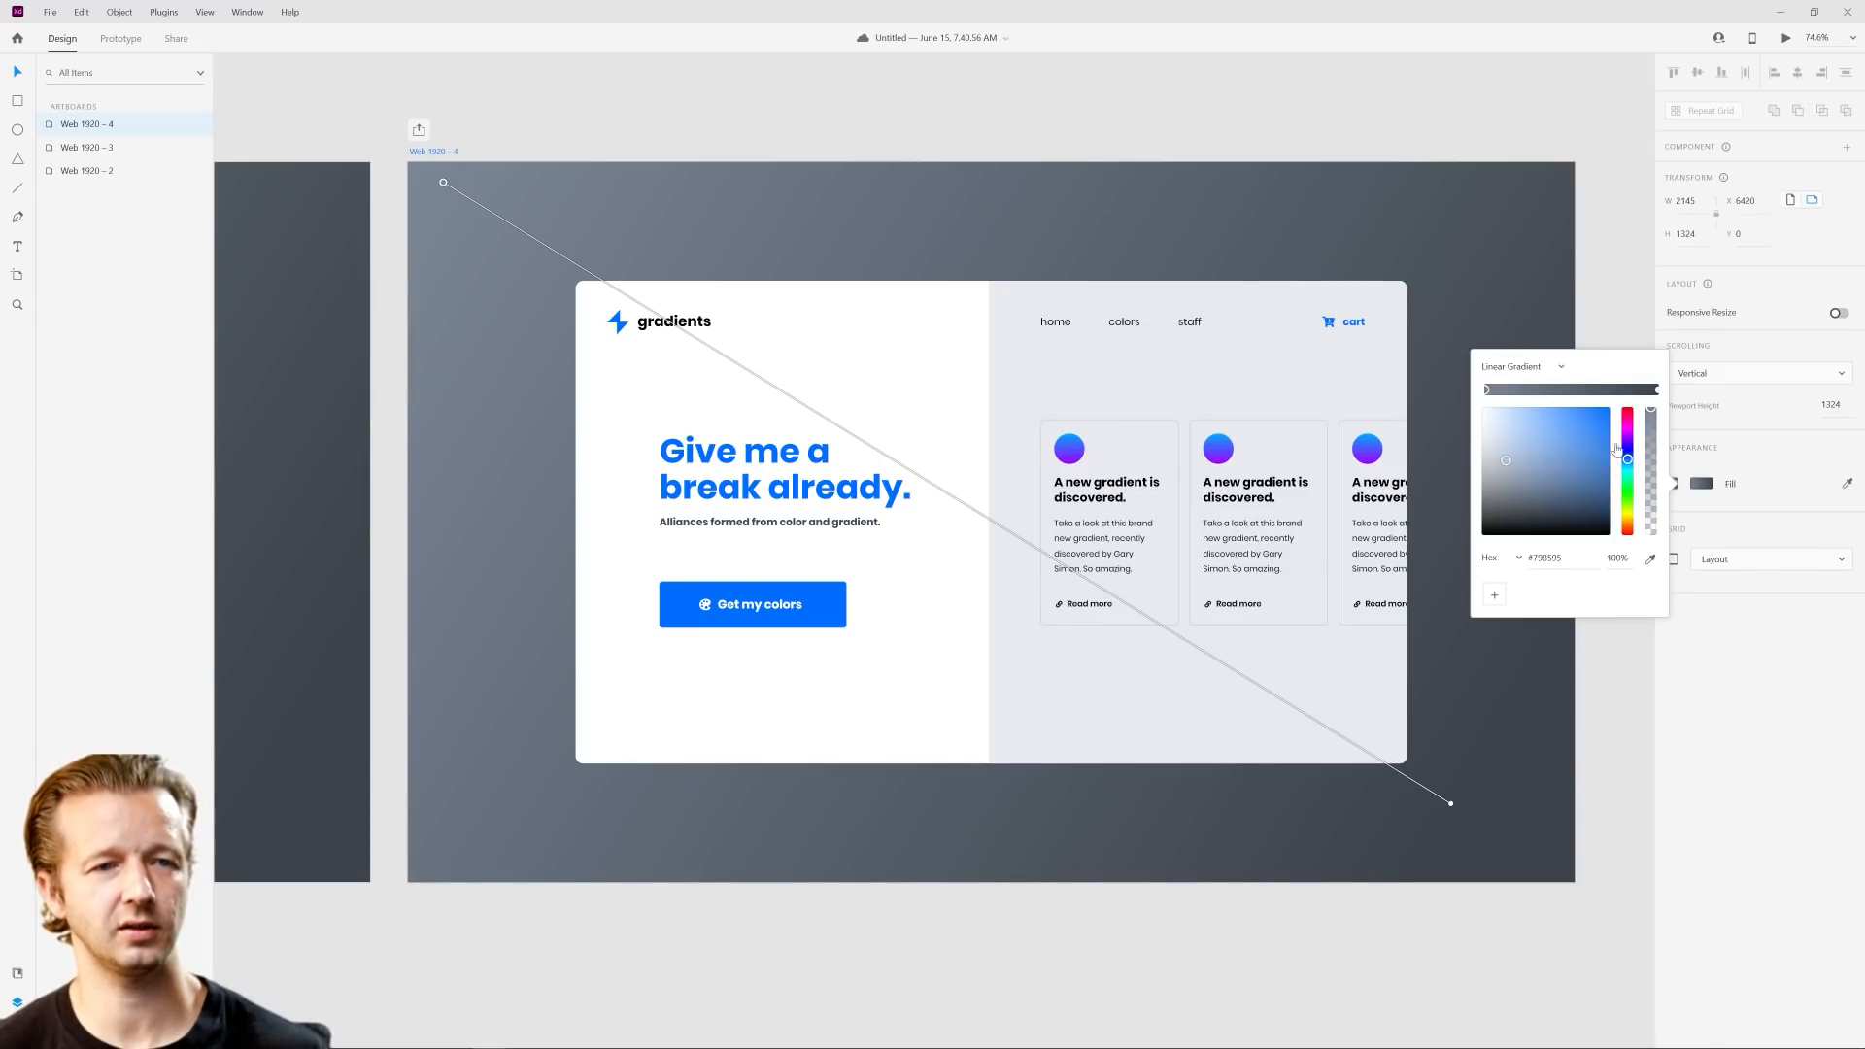
click(1597, 415)
drag(1596, 418, 1609, 408)
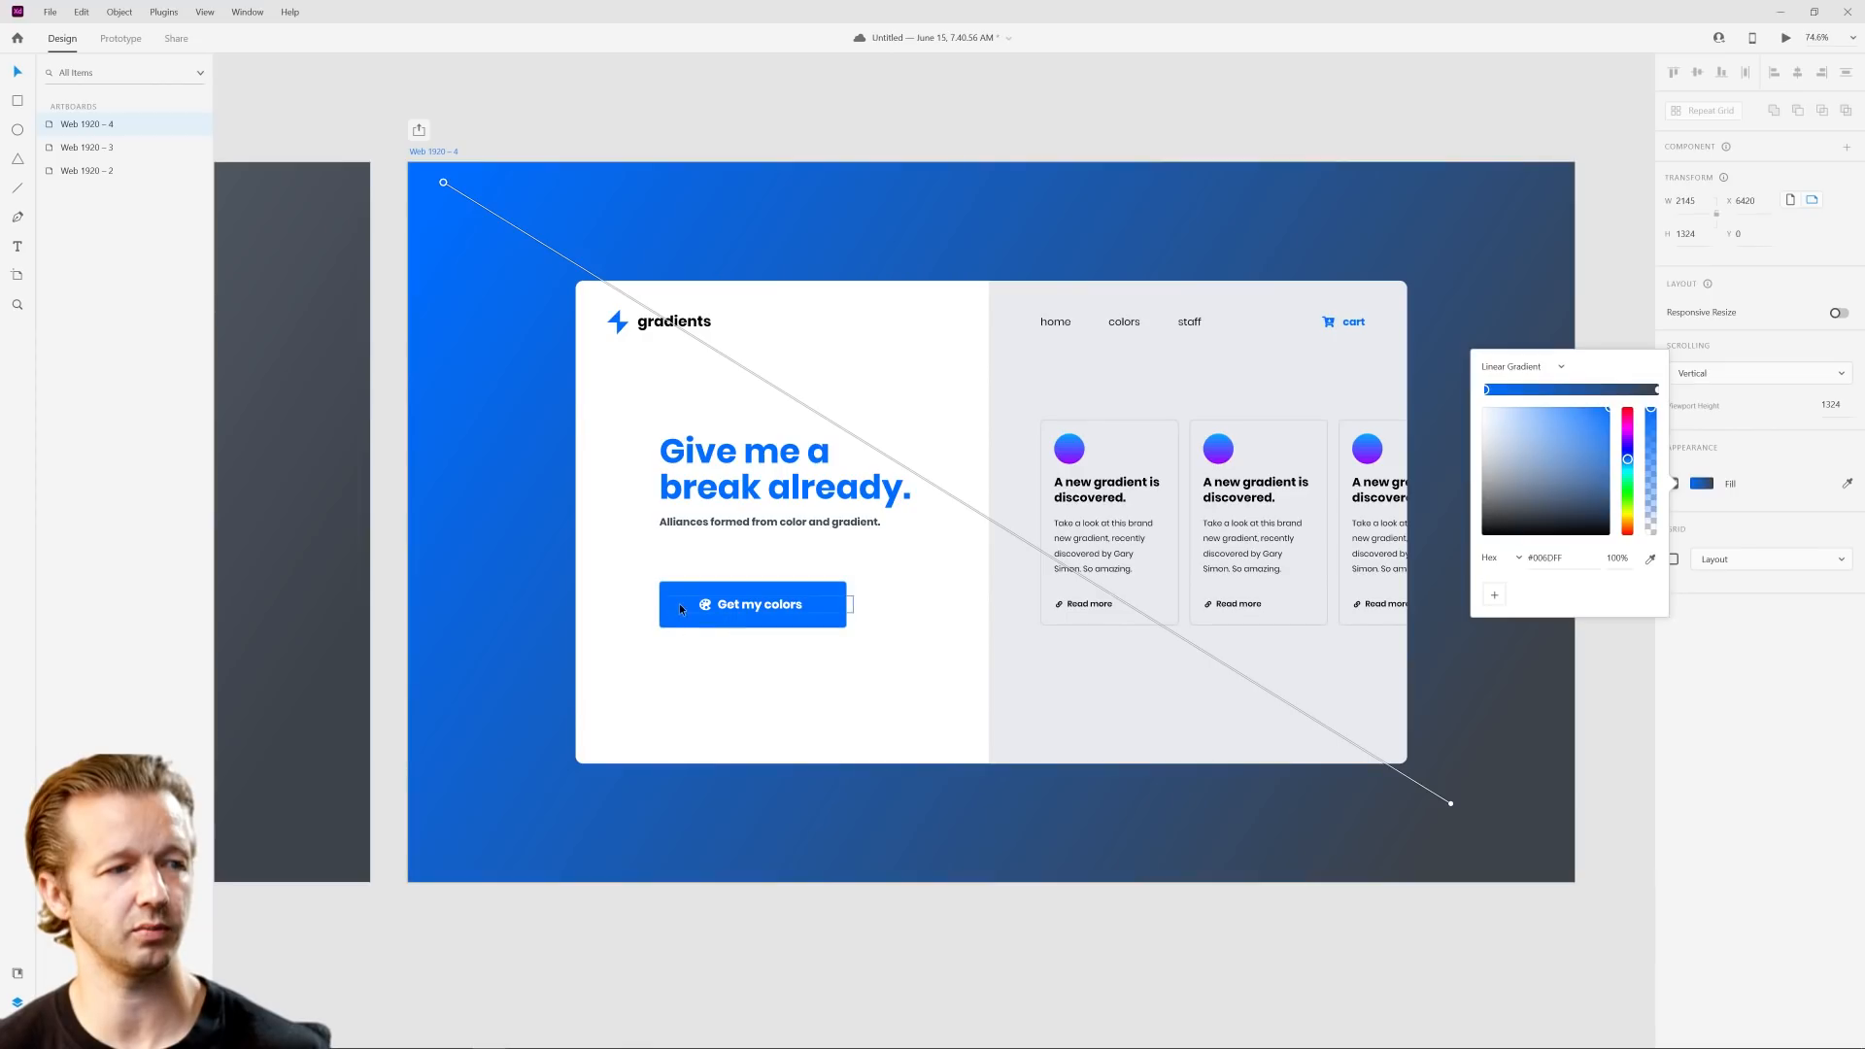
click(1657, 389)
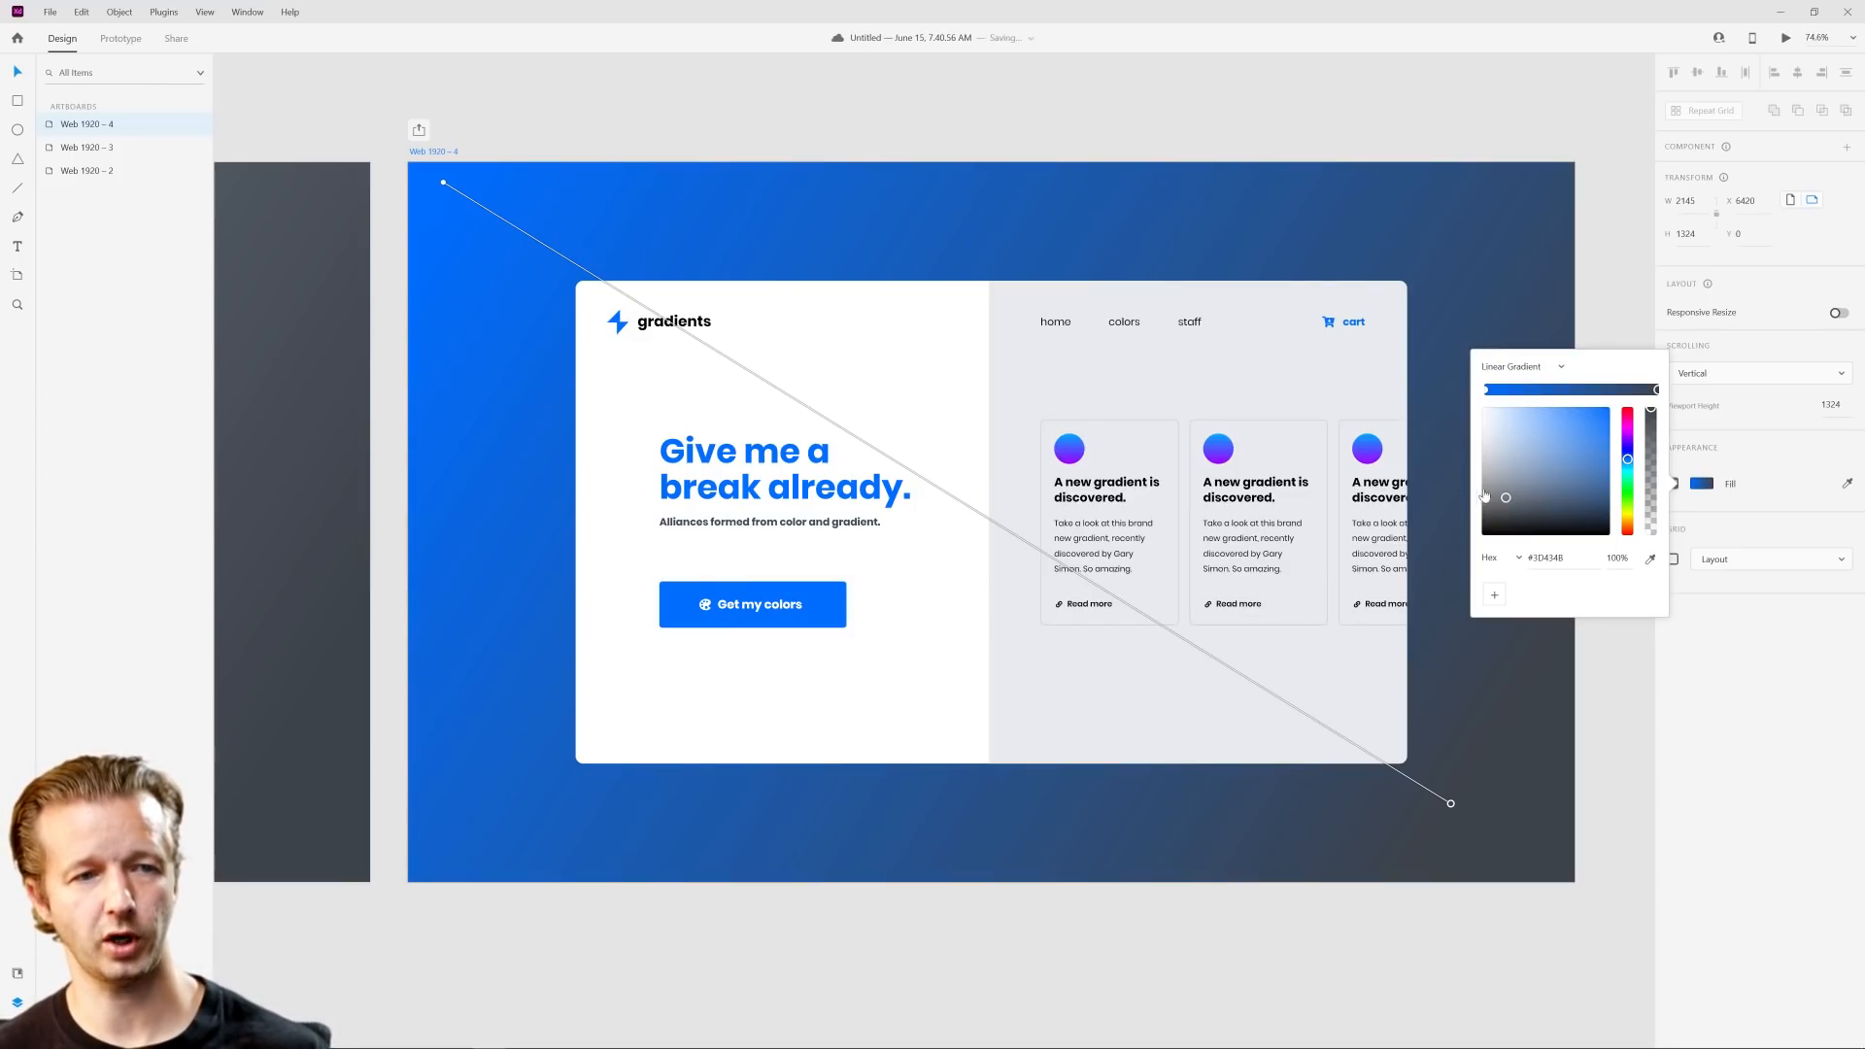
drag(1509, 504, 1650, 503)
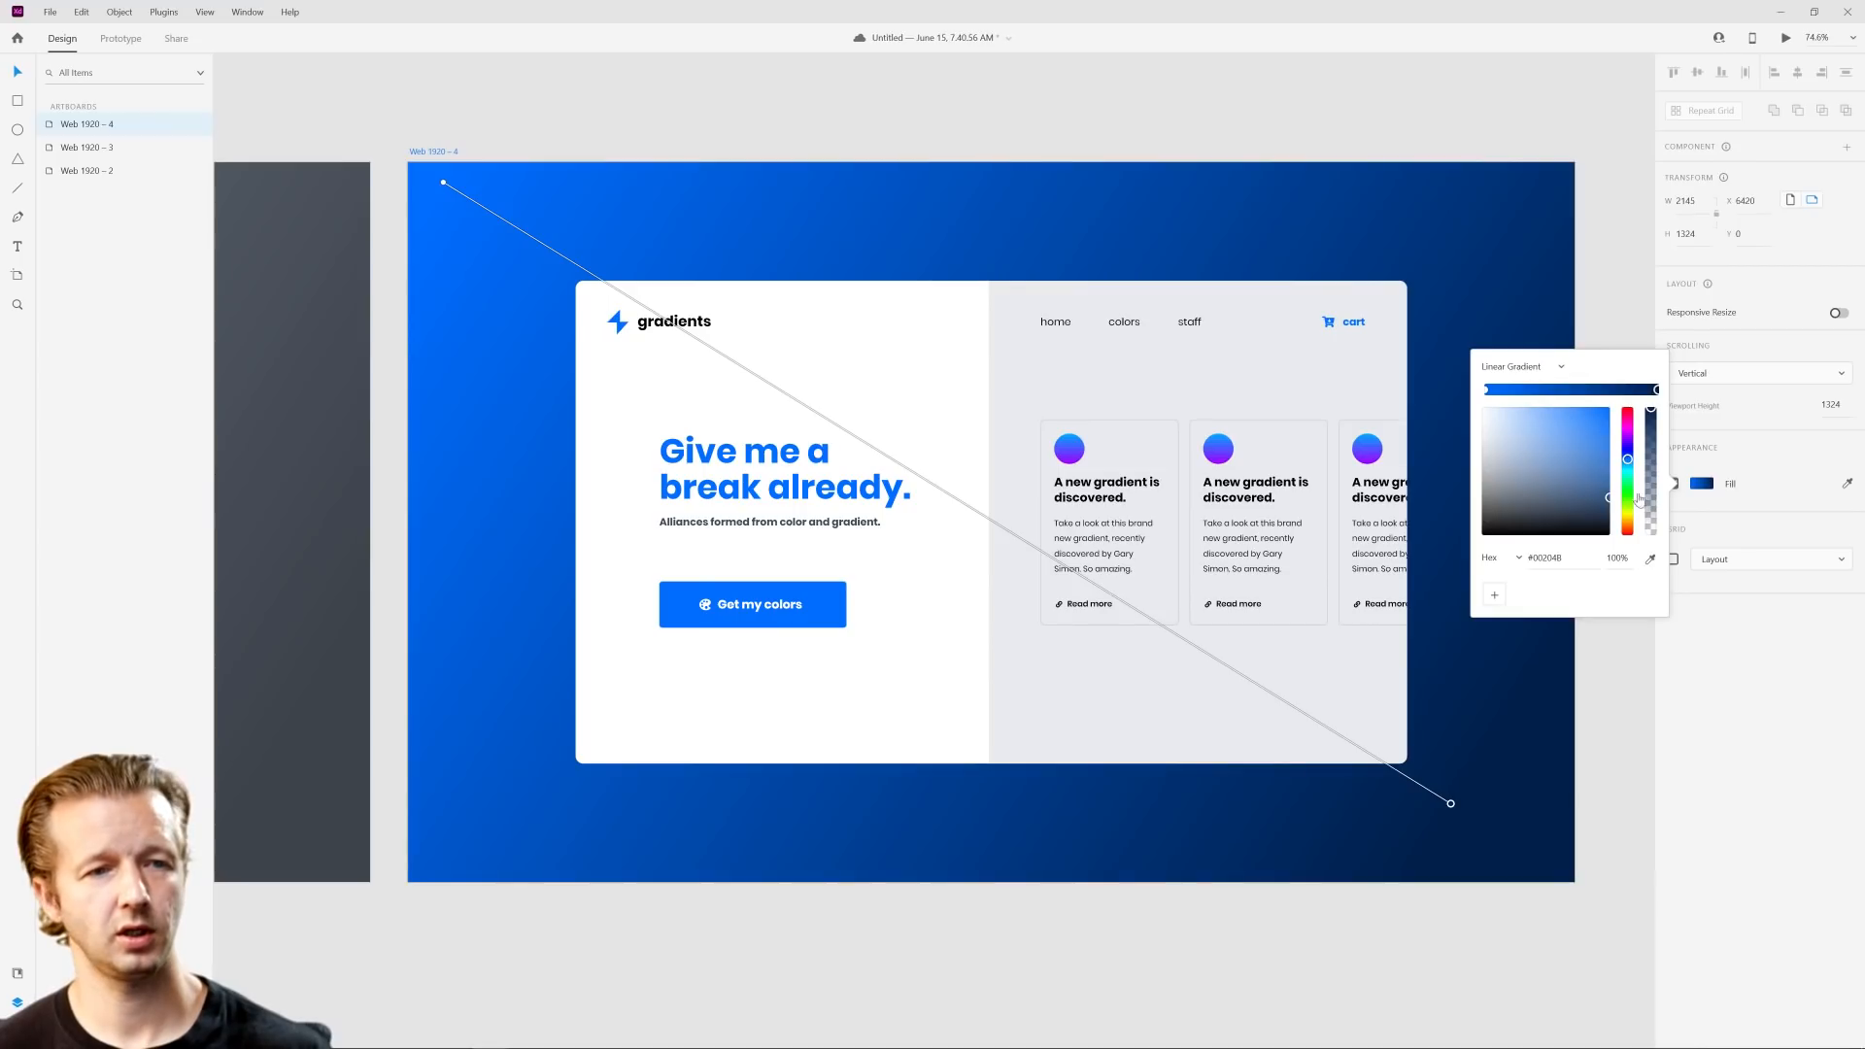
Step: Change the ending stop of the Web 1920 – 4 background gradient to magenta #C600D5
drag(1628, 445, 1640, 439)
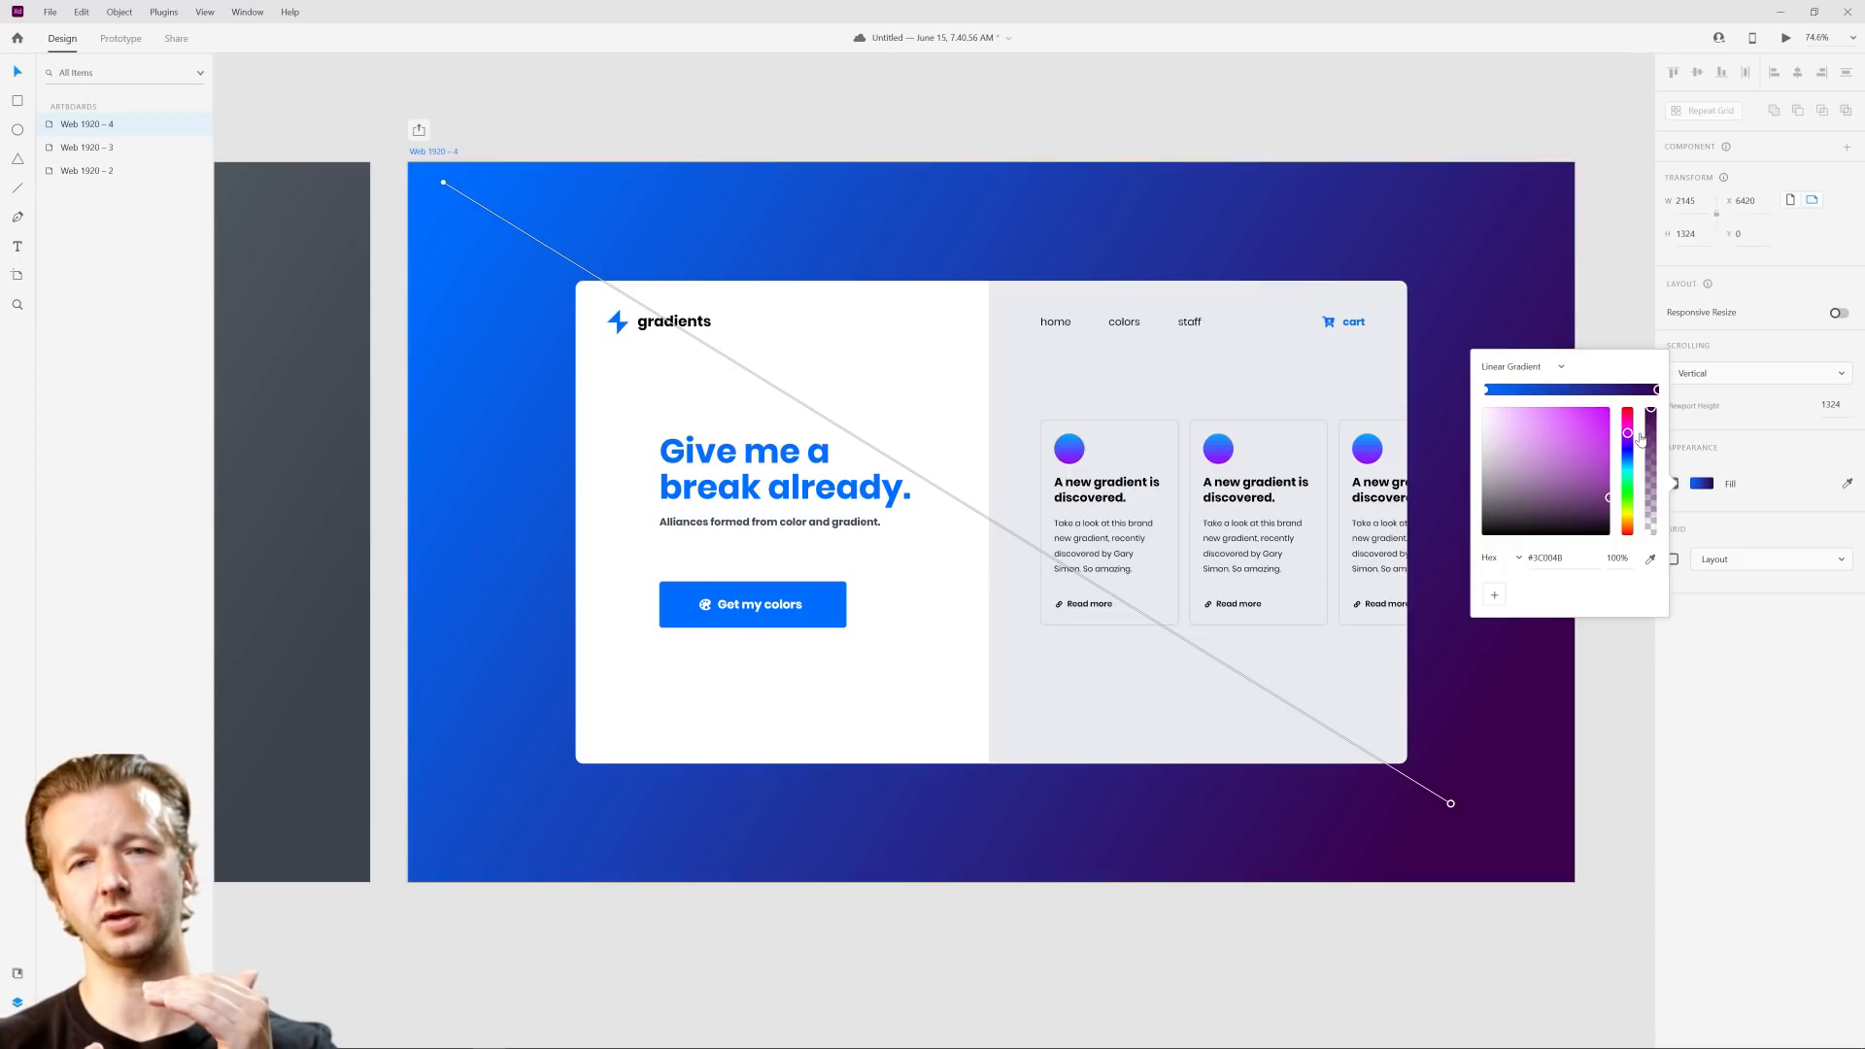
mouse_move(1628, 437)
mouse_down()
mouse_move(1632, 455)
mouse_move(1615, 434)
mouse_up()
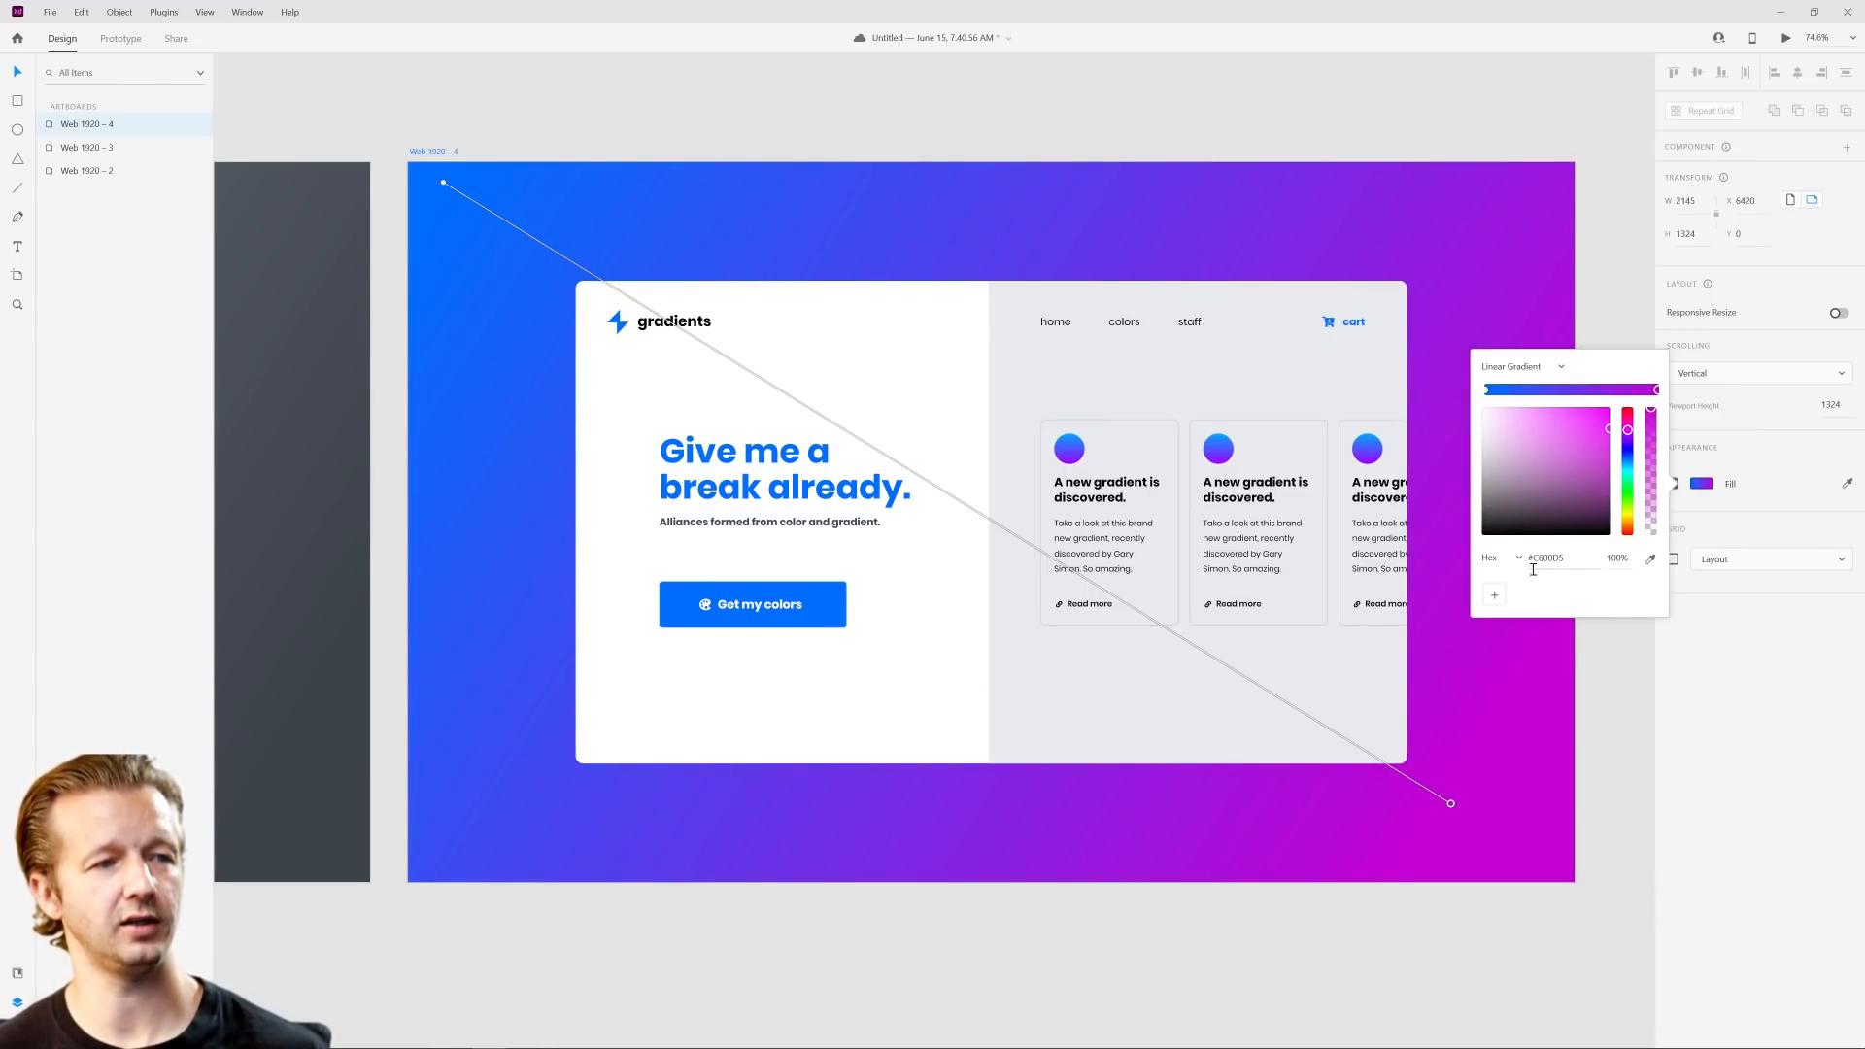
click(1483, 913)
scroll(1512, 522, down, 2)
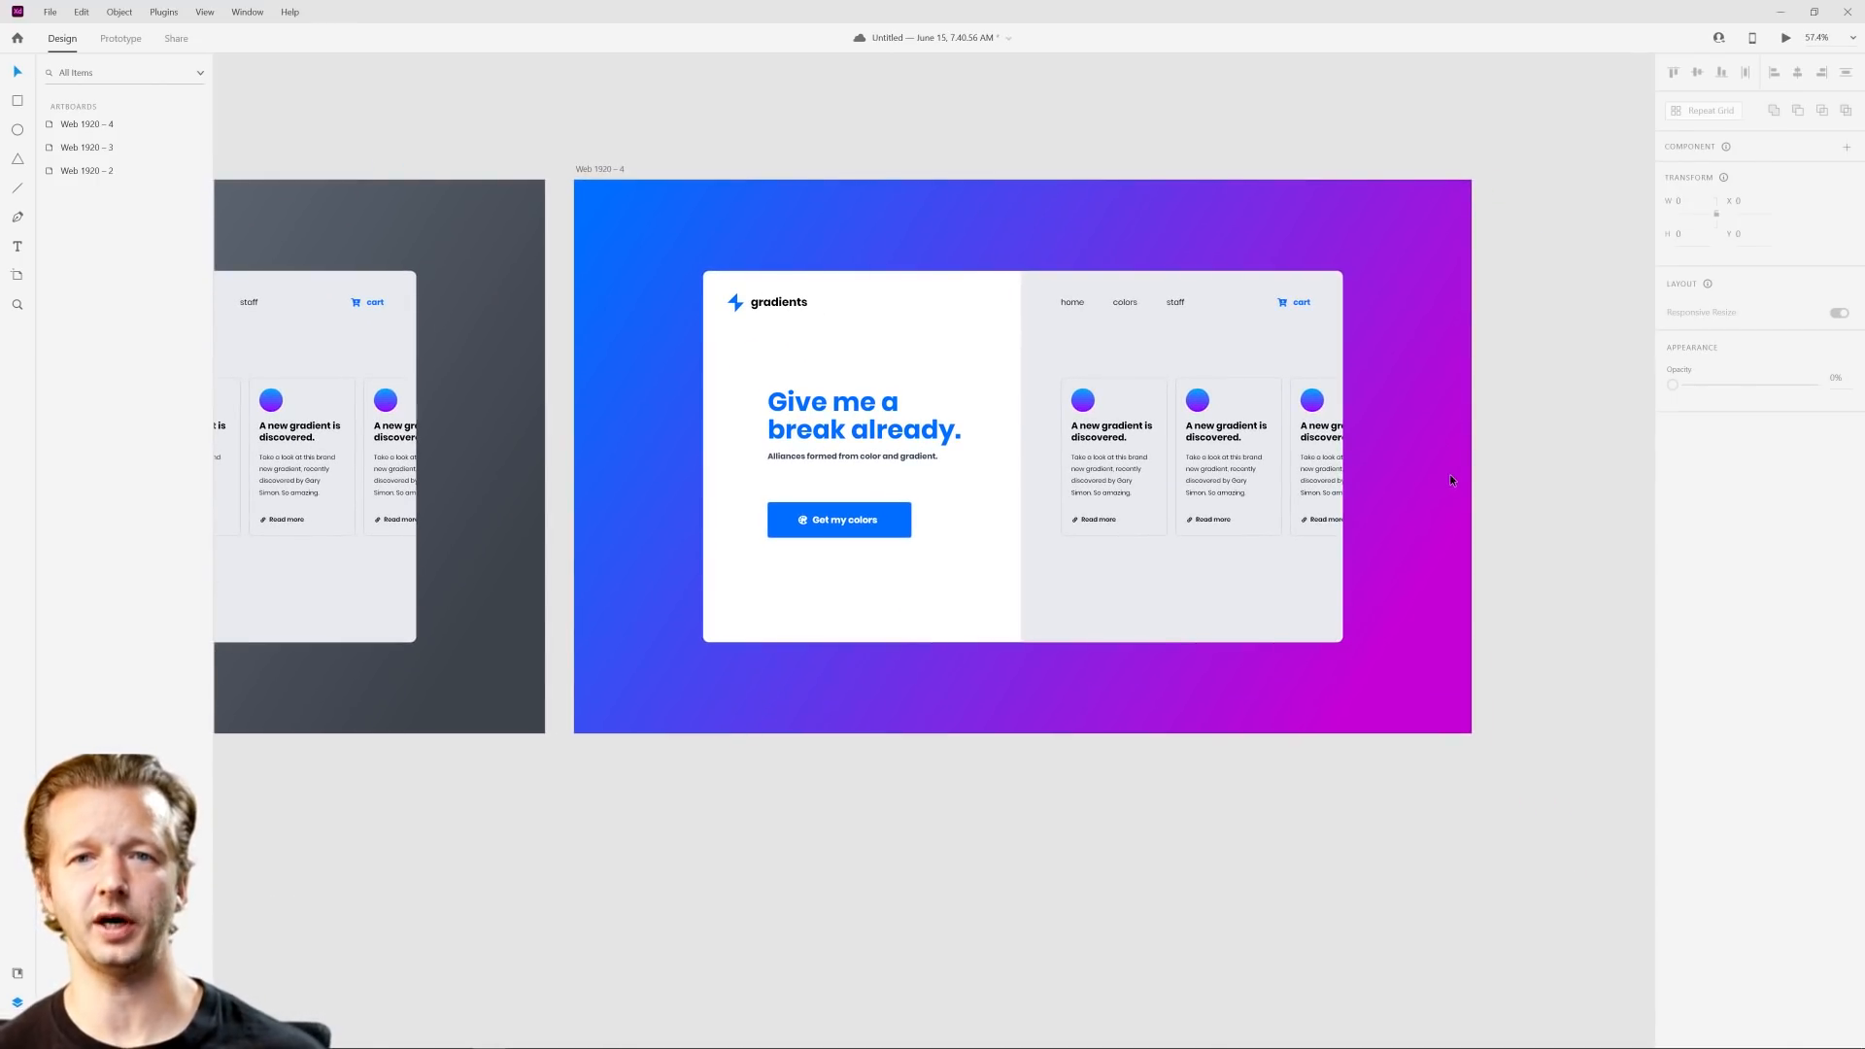
Step: Duplicate the Web 1920 – 4 artboard
drag(1413, 396, 1409, 517)
scroll(913, 473, up, 4)
drag(1184, 409, 1031, 473)
scroll(1082, 447, down, 2)
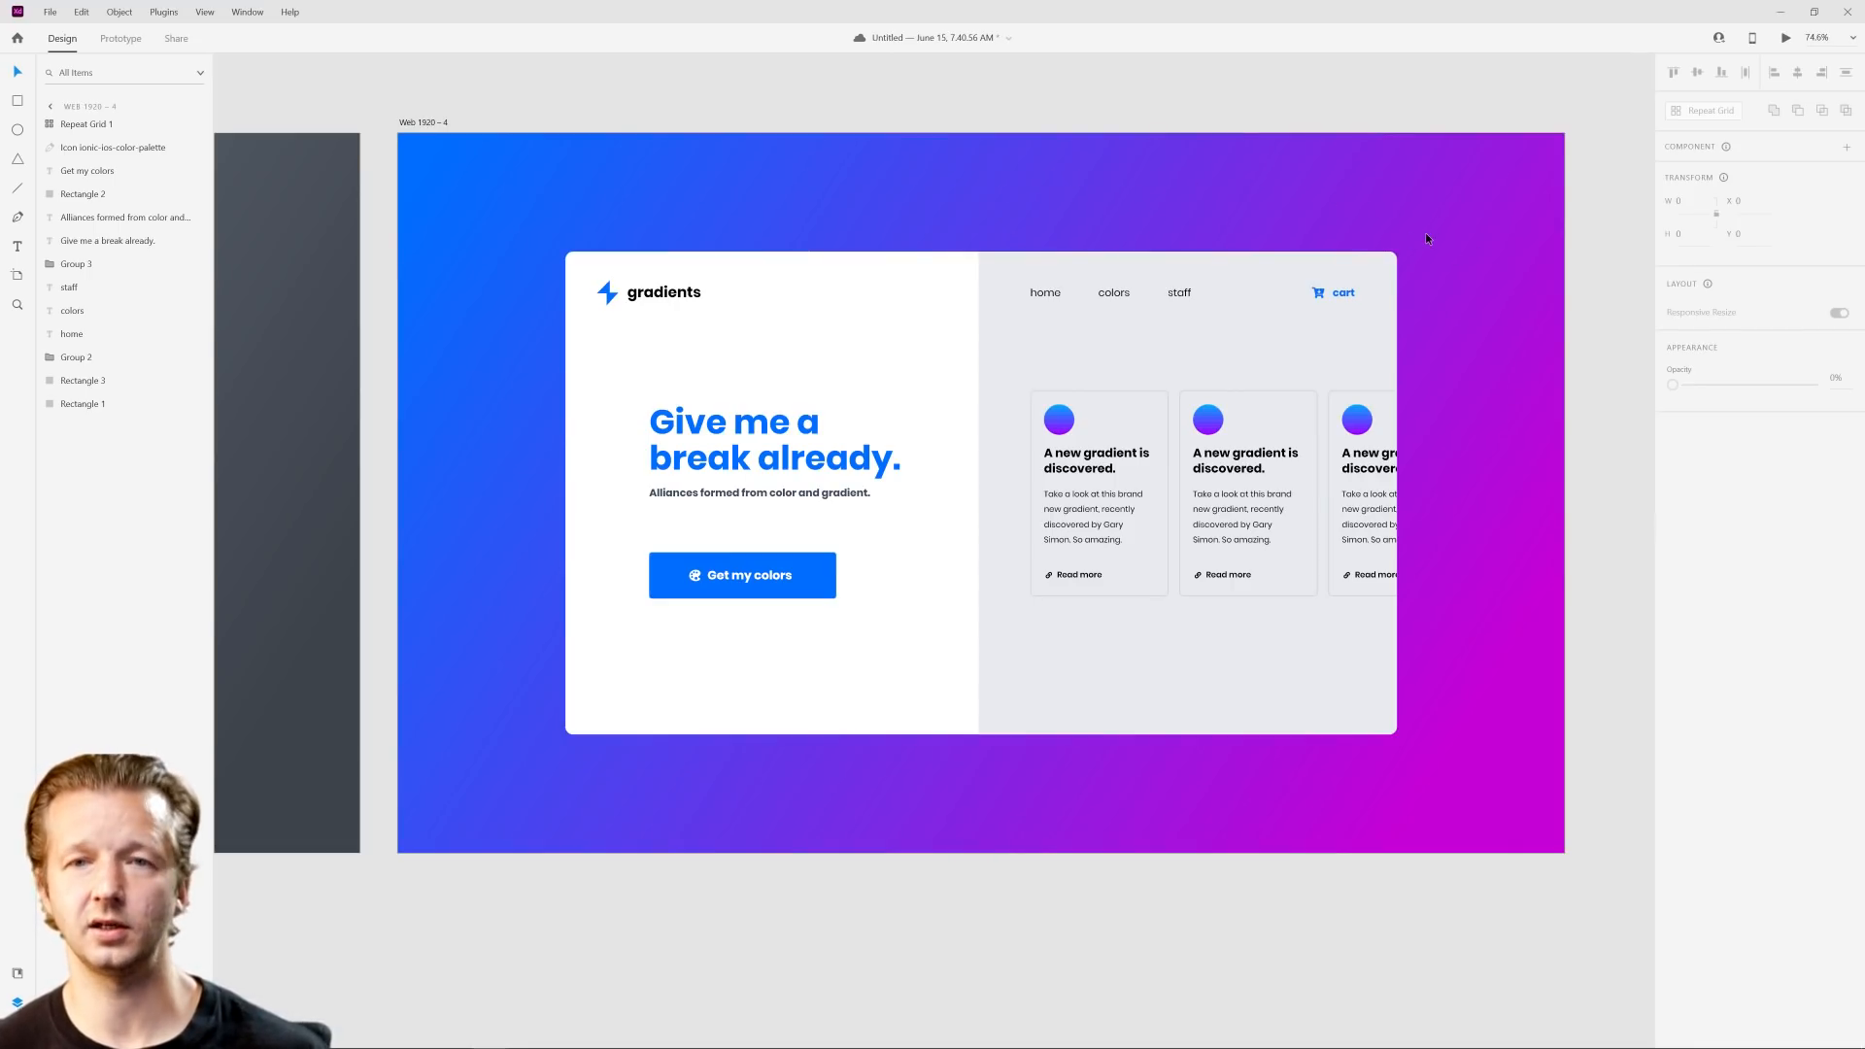
click(414, 119)
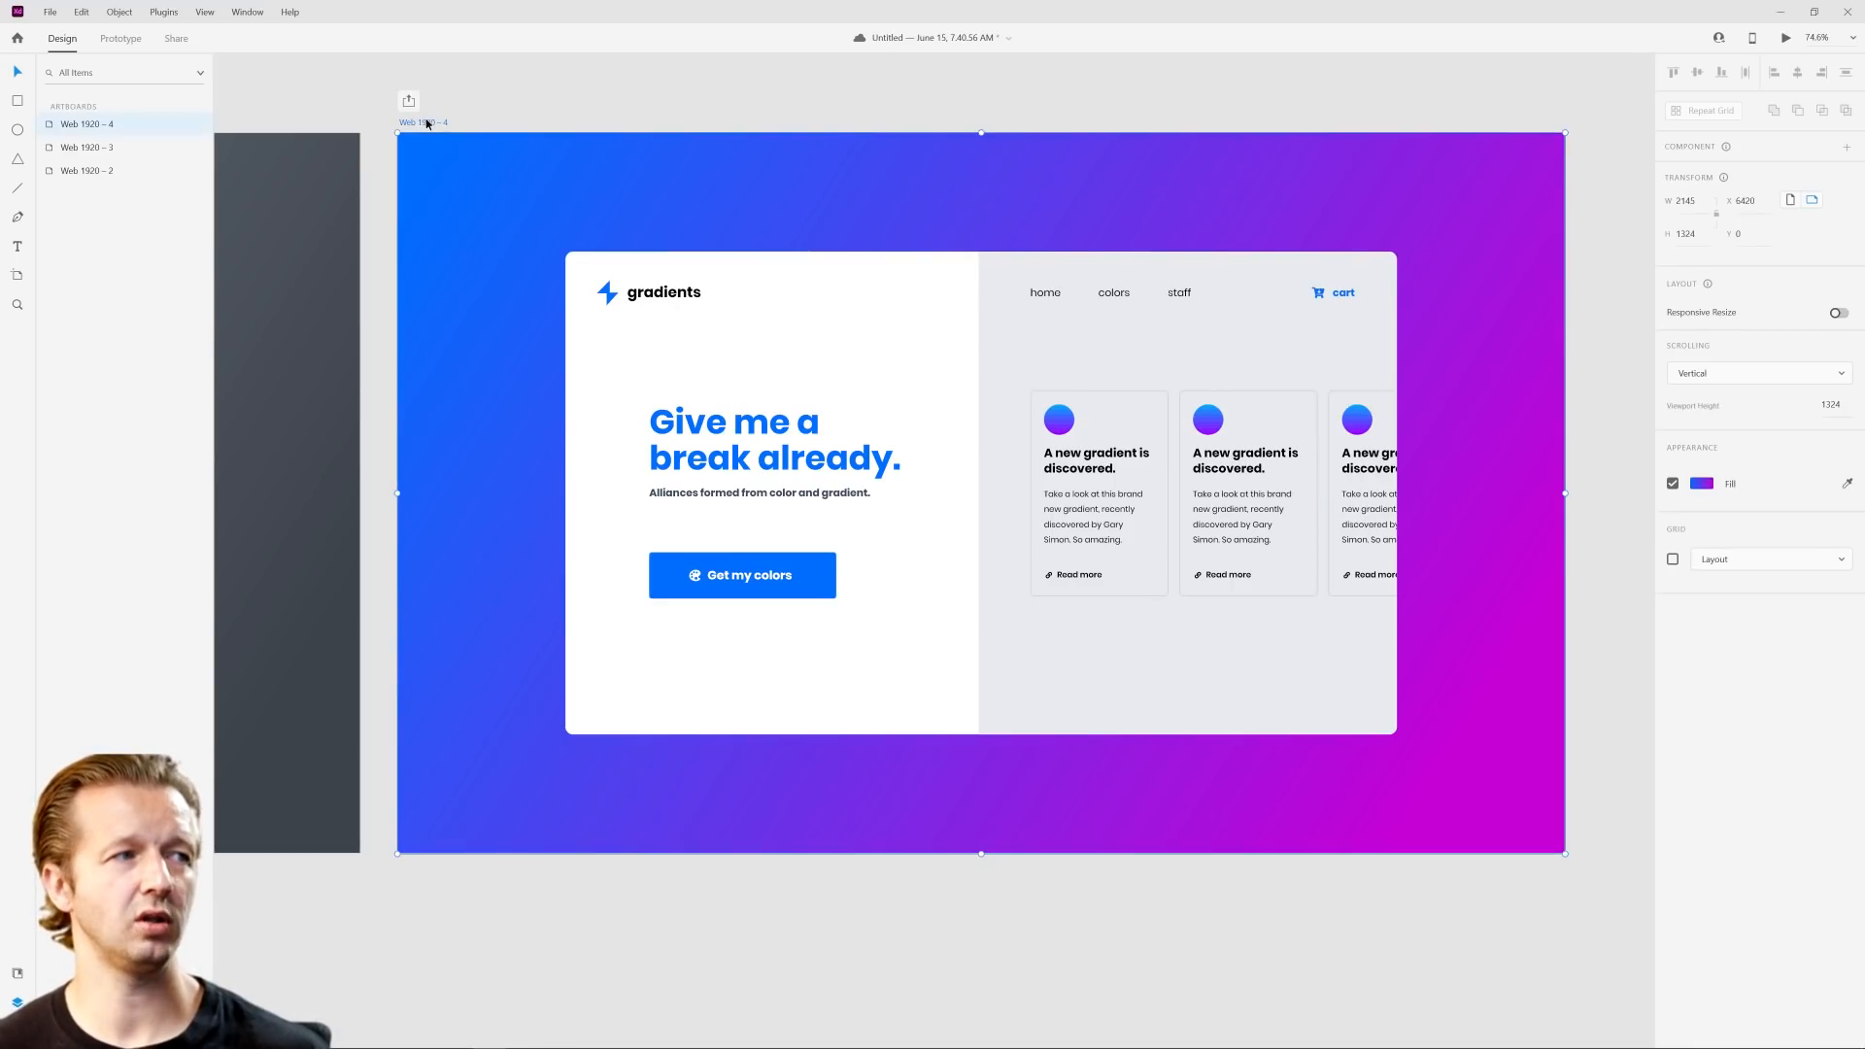
key(ctrl+d)
Step: Examine the background treatments across the row of artboards, finishing on the newest copy
click(844, 249)
click(375, 182)
scroll(1222, 533, down, 3)
scroll(1222, 533, down, 4)
drag(662, 540, 1353, 528)
scroll(1049, 479, up, 6)
click(882, 312)
scroll(1228, 345, down, 5)
scroll(1354, 396, down, 1)
drag(1593, 422, 1078, 466)
scroll(1089, 389, up, 7)
drag(1103, 358, 958, 267)
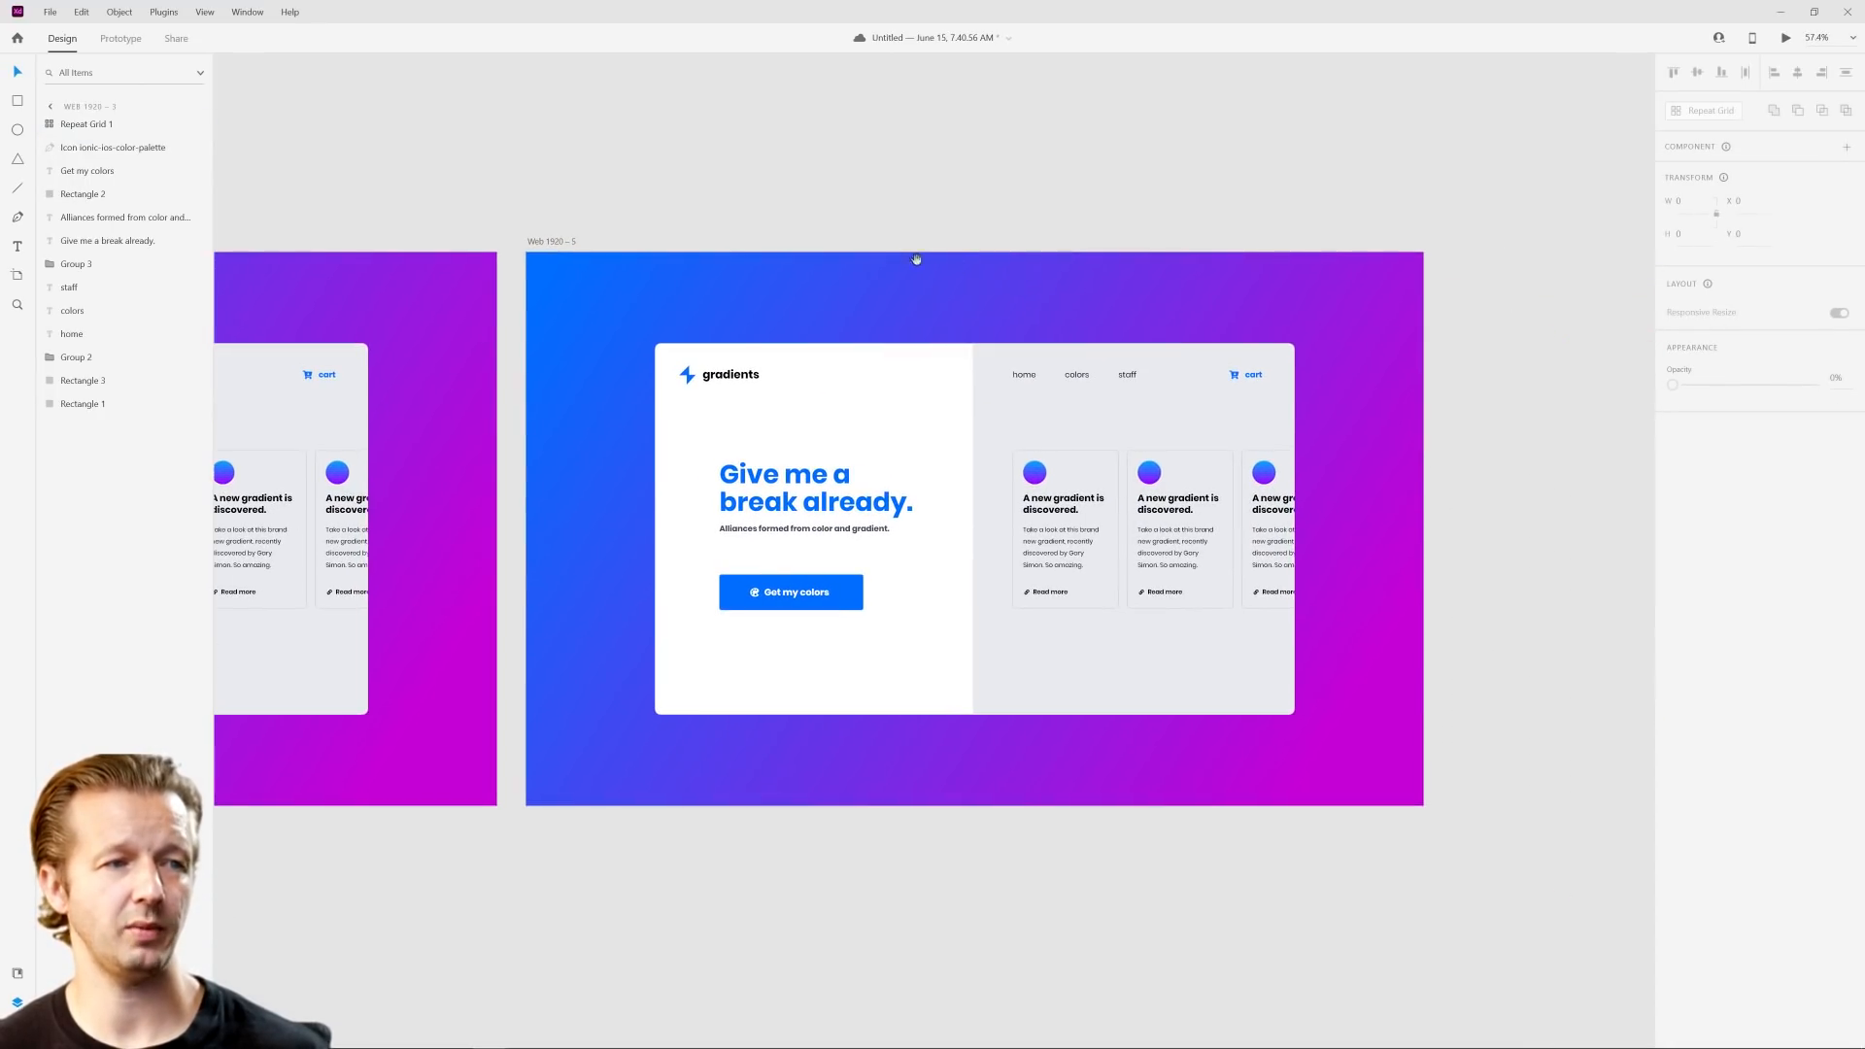
Step: Recolor the Web 1920 – 5 background gradient with a white #FFFFFF starting stop and an ending stop sampled from the "Get my colors" button's blue
click(547, 243)
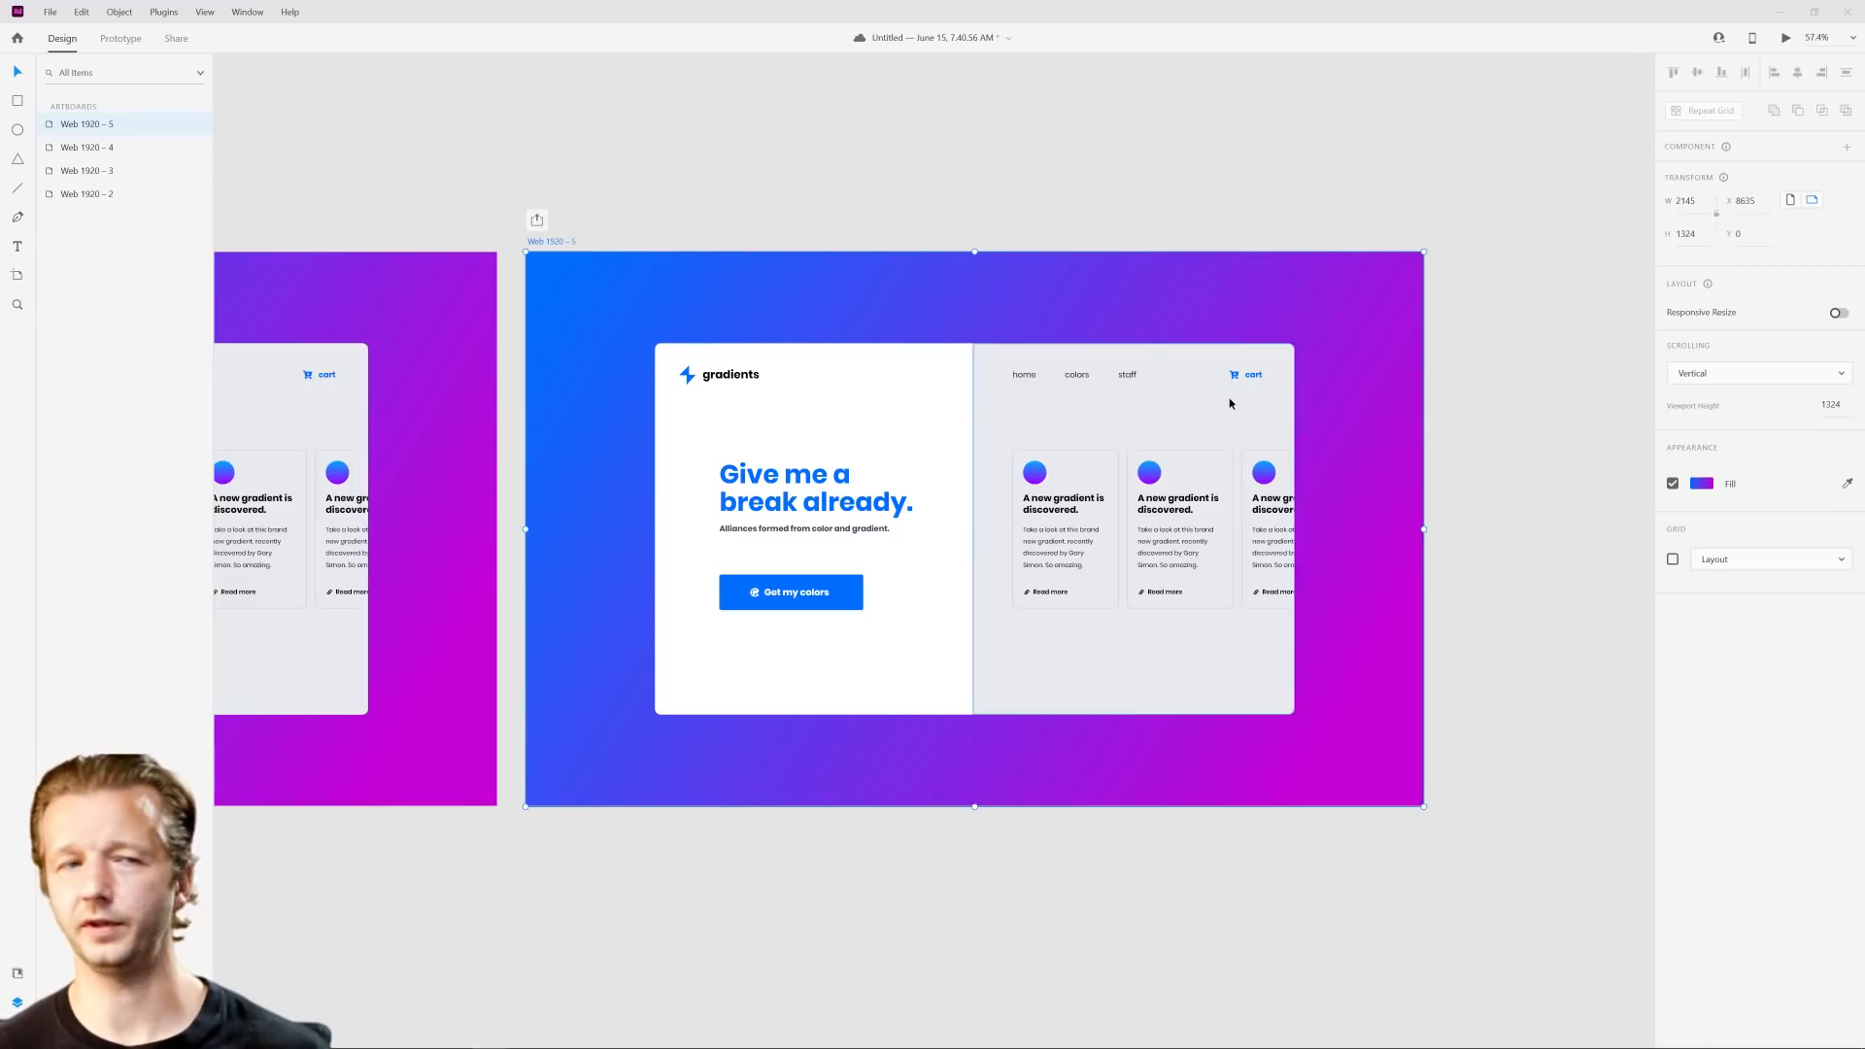
click(1701, 483)
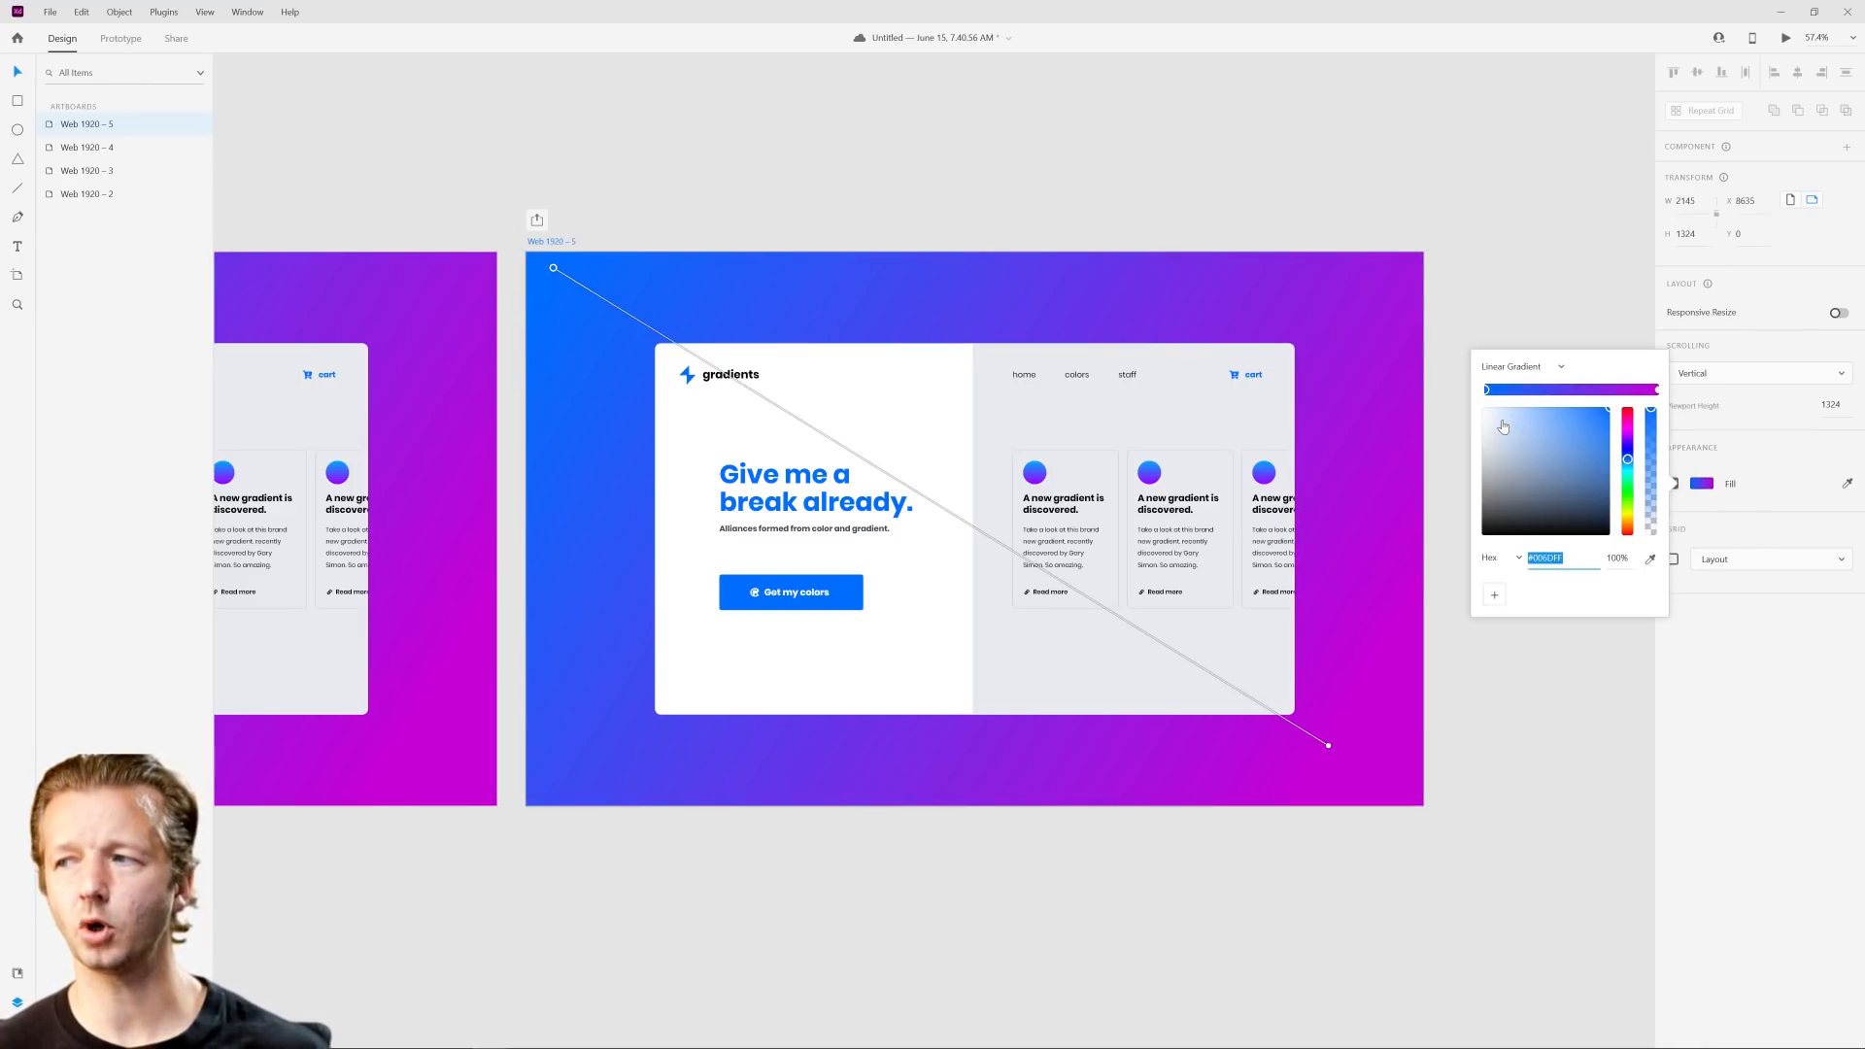
drag(1503, 427, 1472, 408)
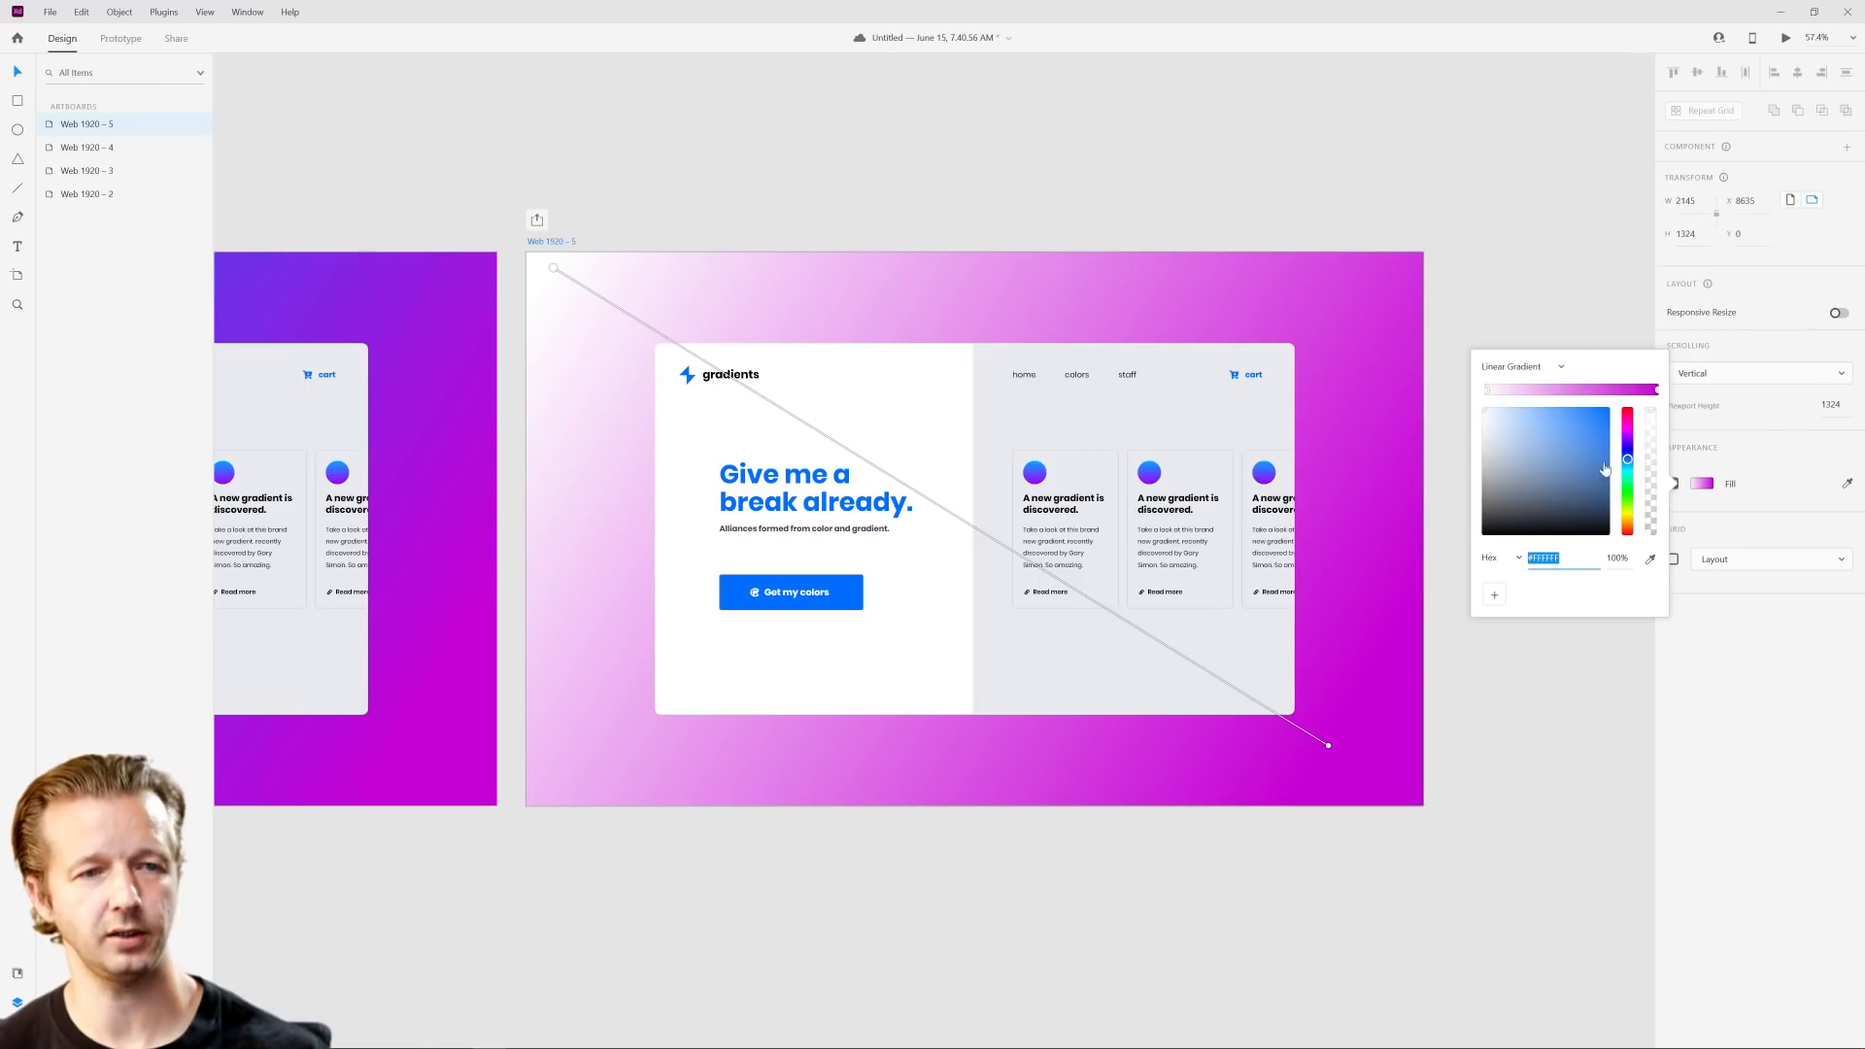
click(1657, 390)
click(1651, 559)
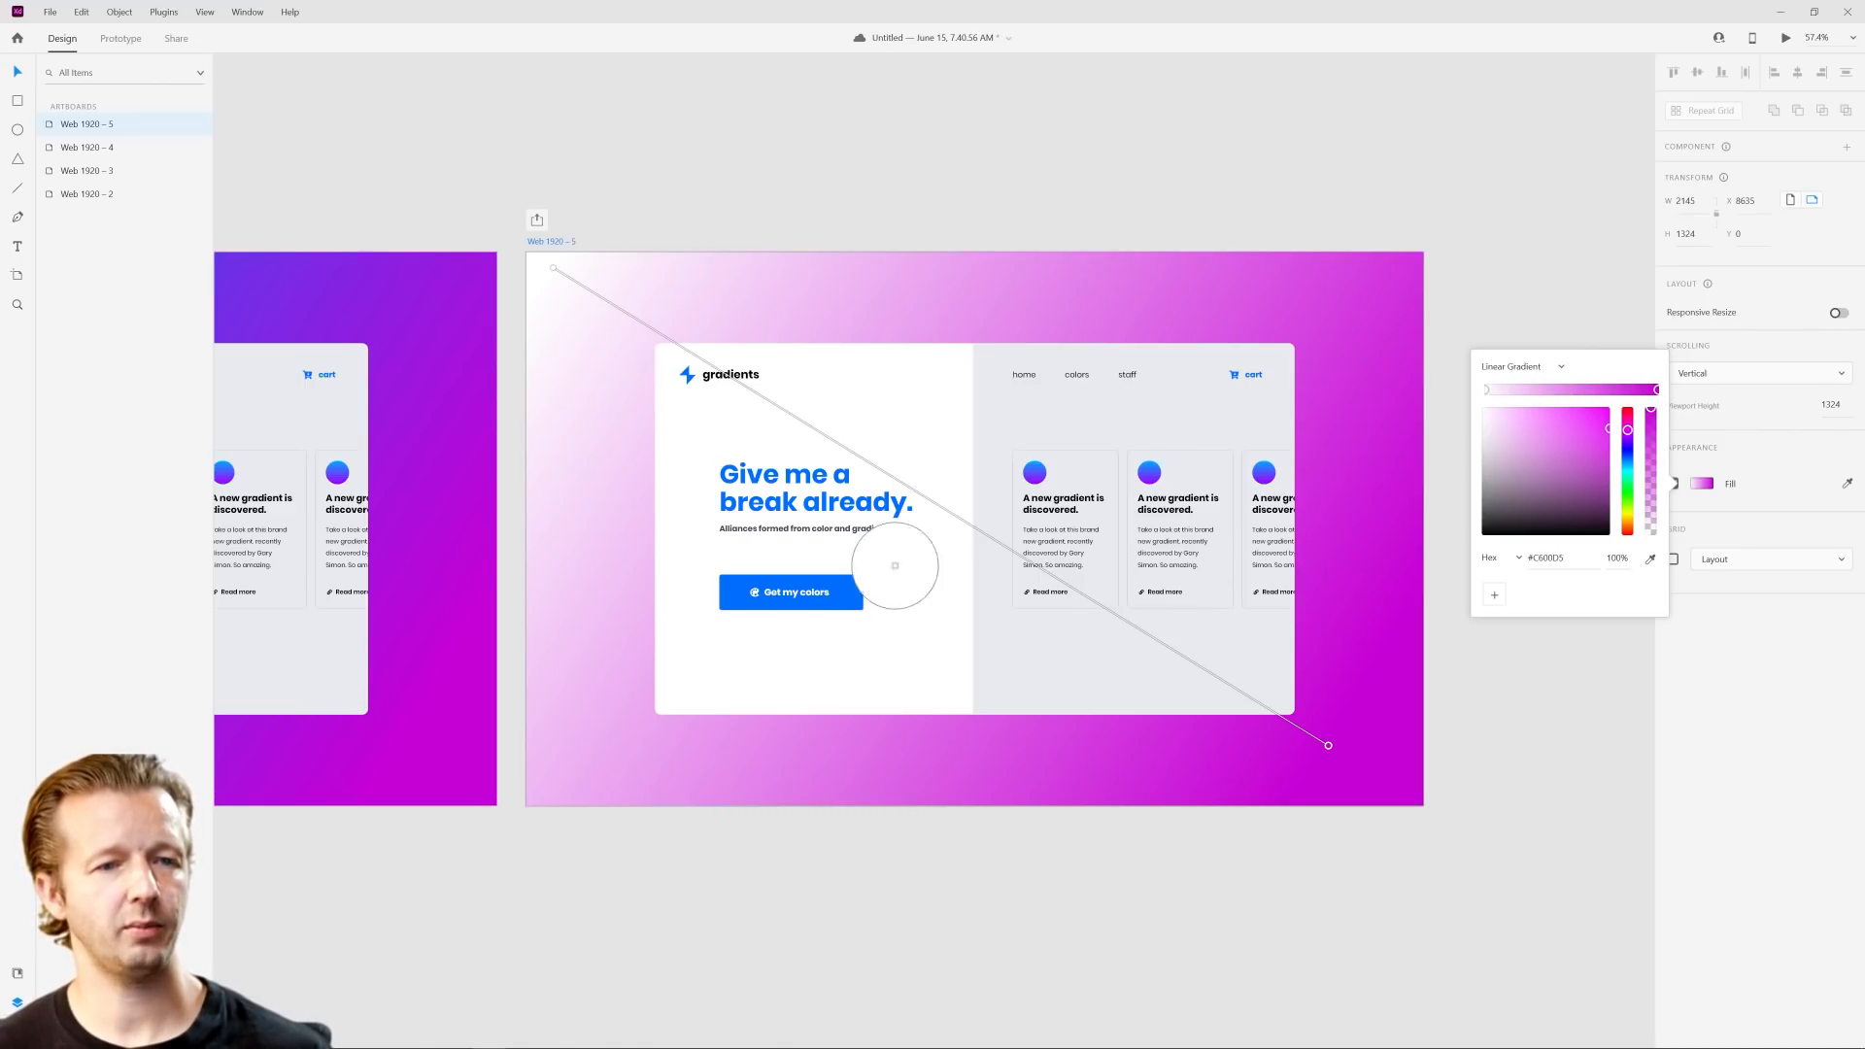
click(822, 595)
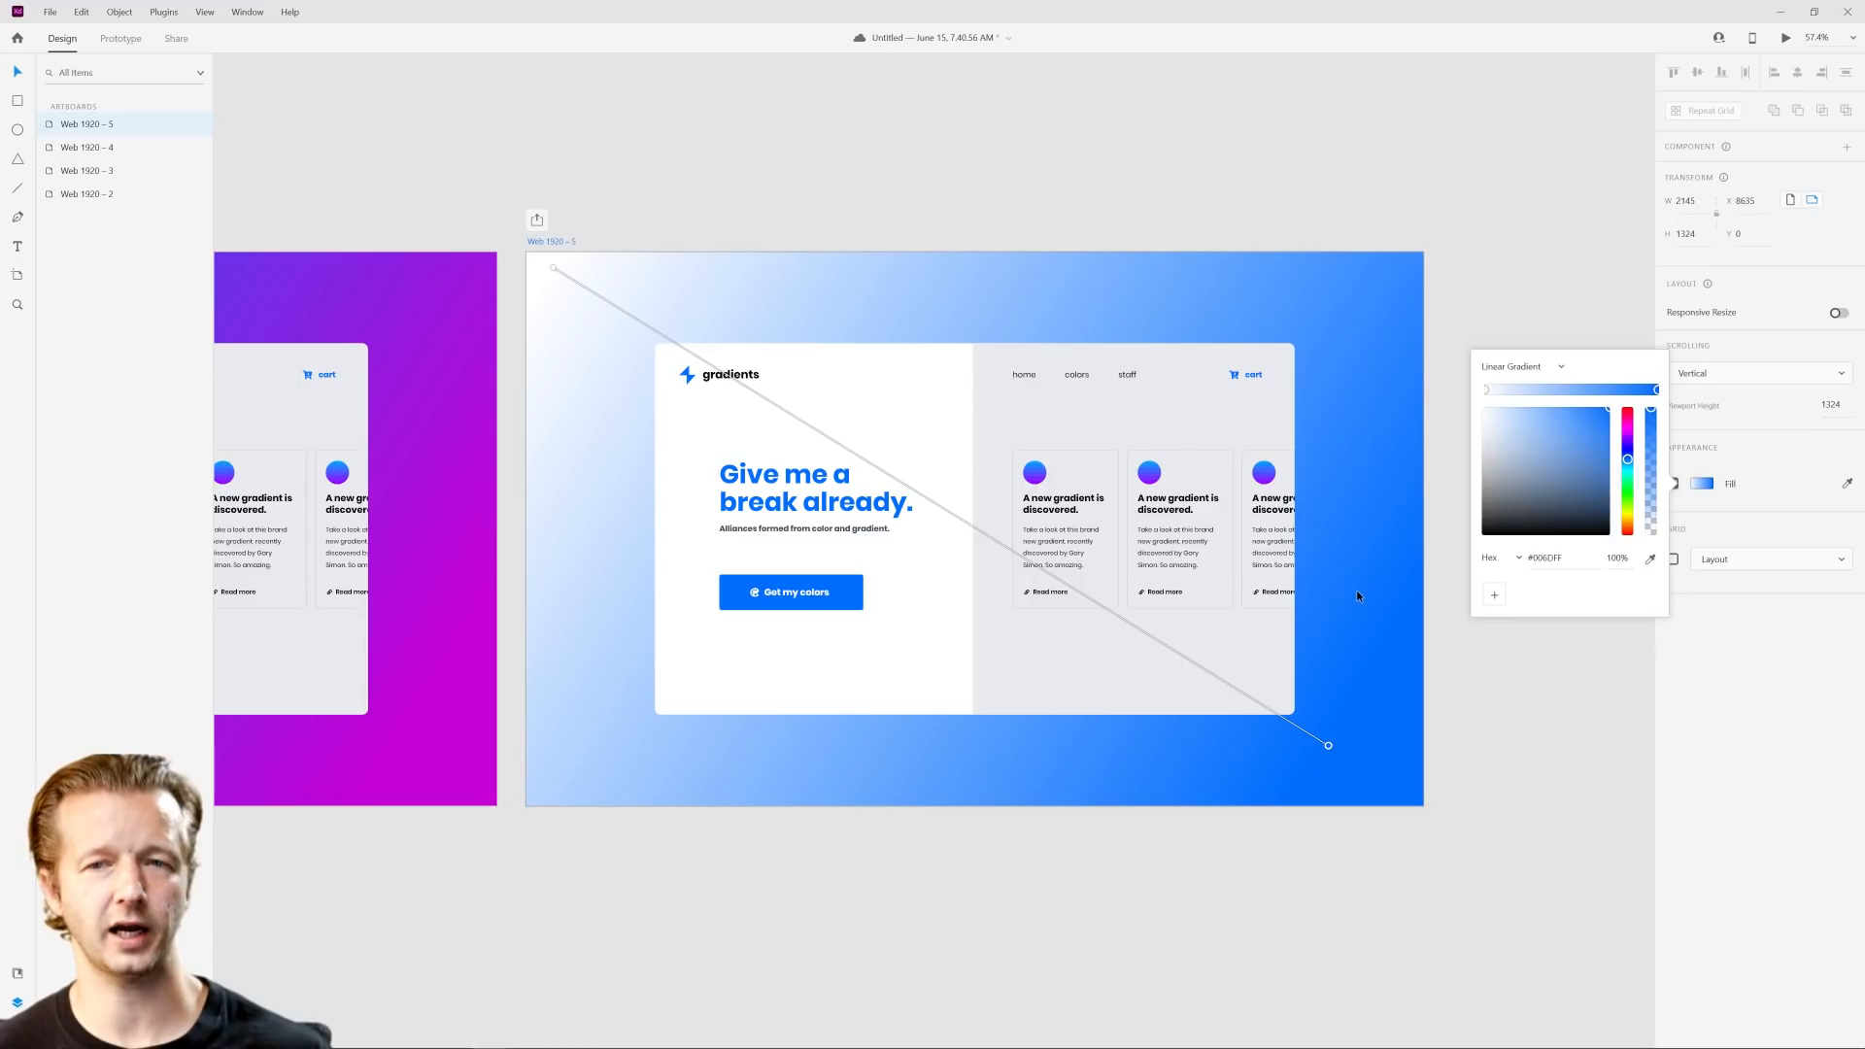
Step: Lighten the ending stop of the Web 1920 – 5 background gradient to pale blue #C9E0FF
scroll(1277, 665, up, 3)
drag(1355, 670, 1416, 705)
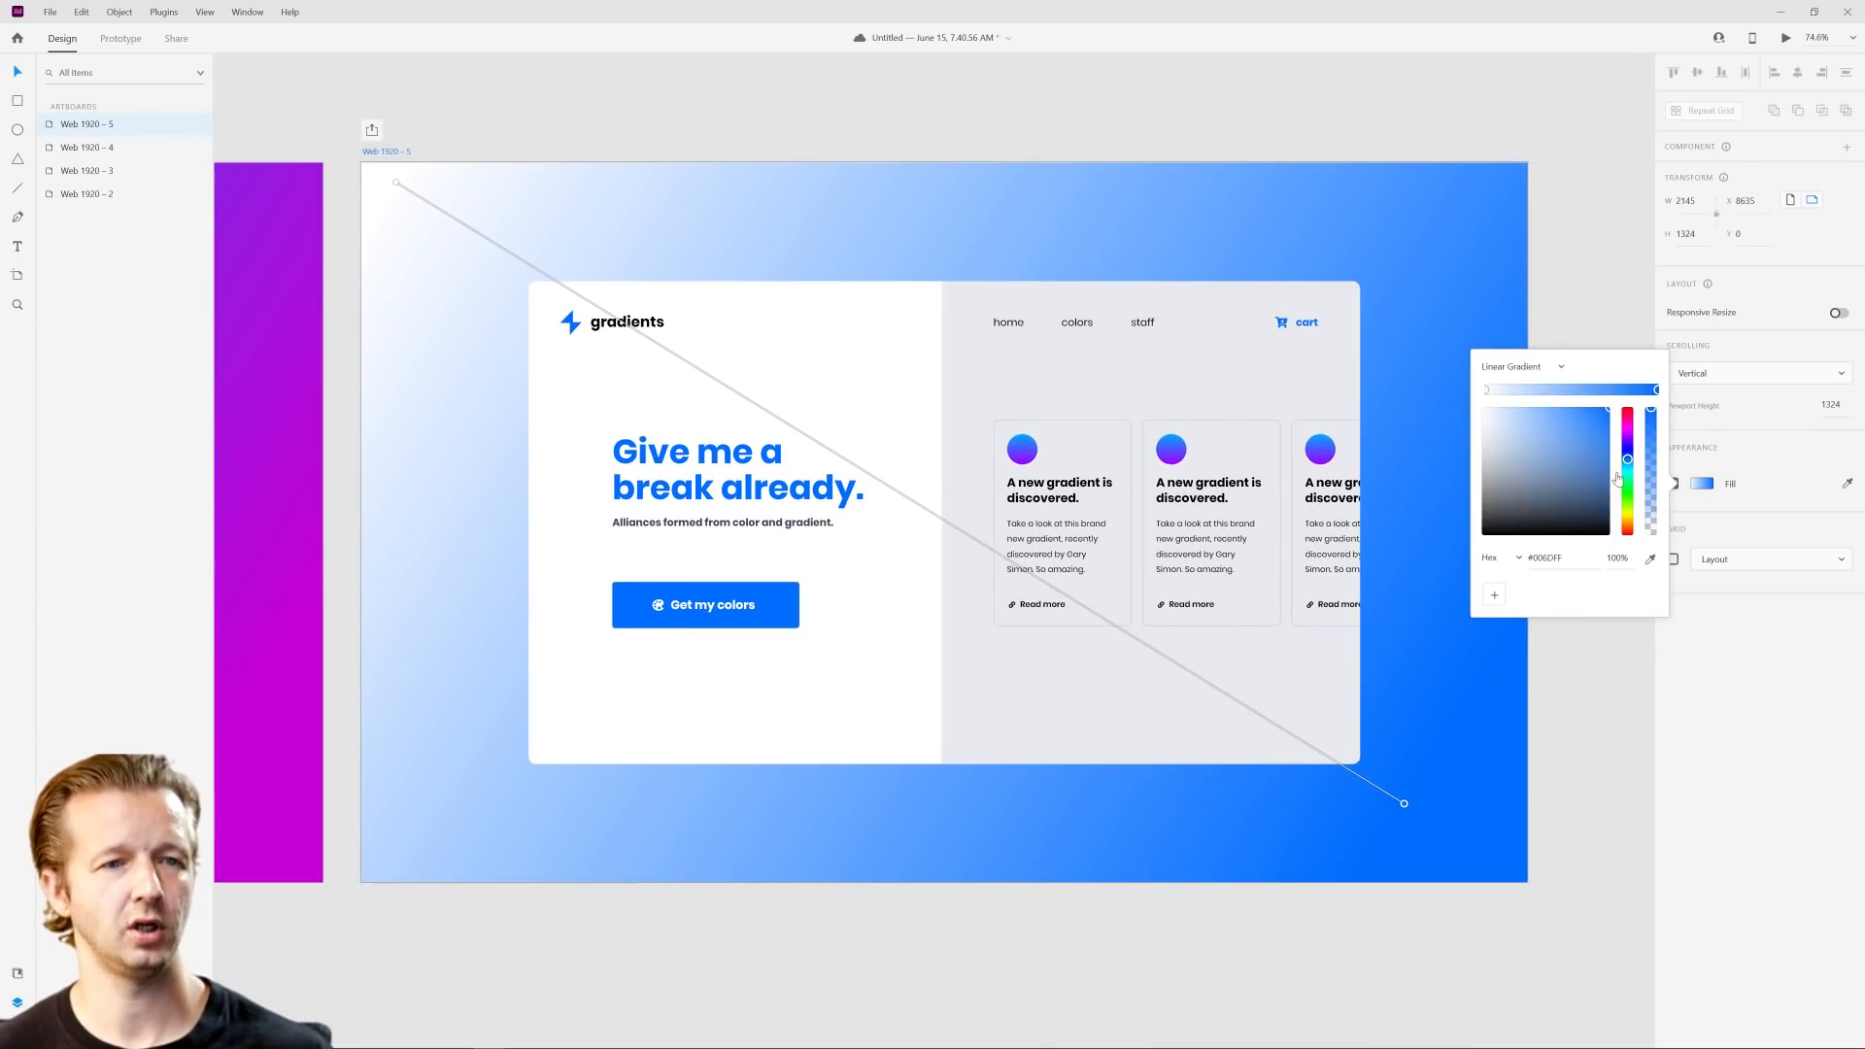
click(1511, 412)
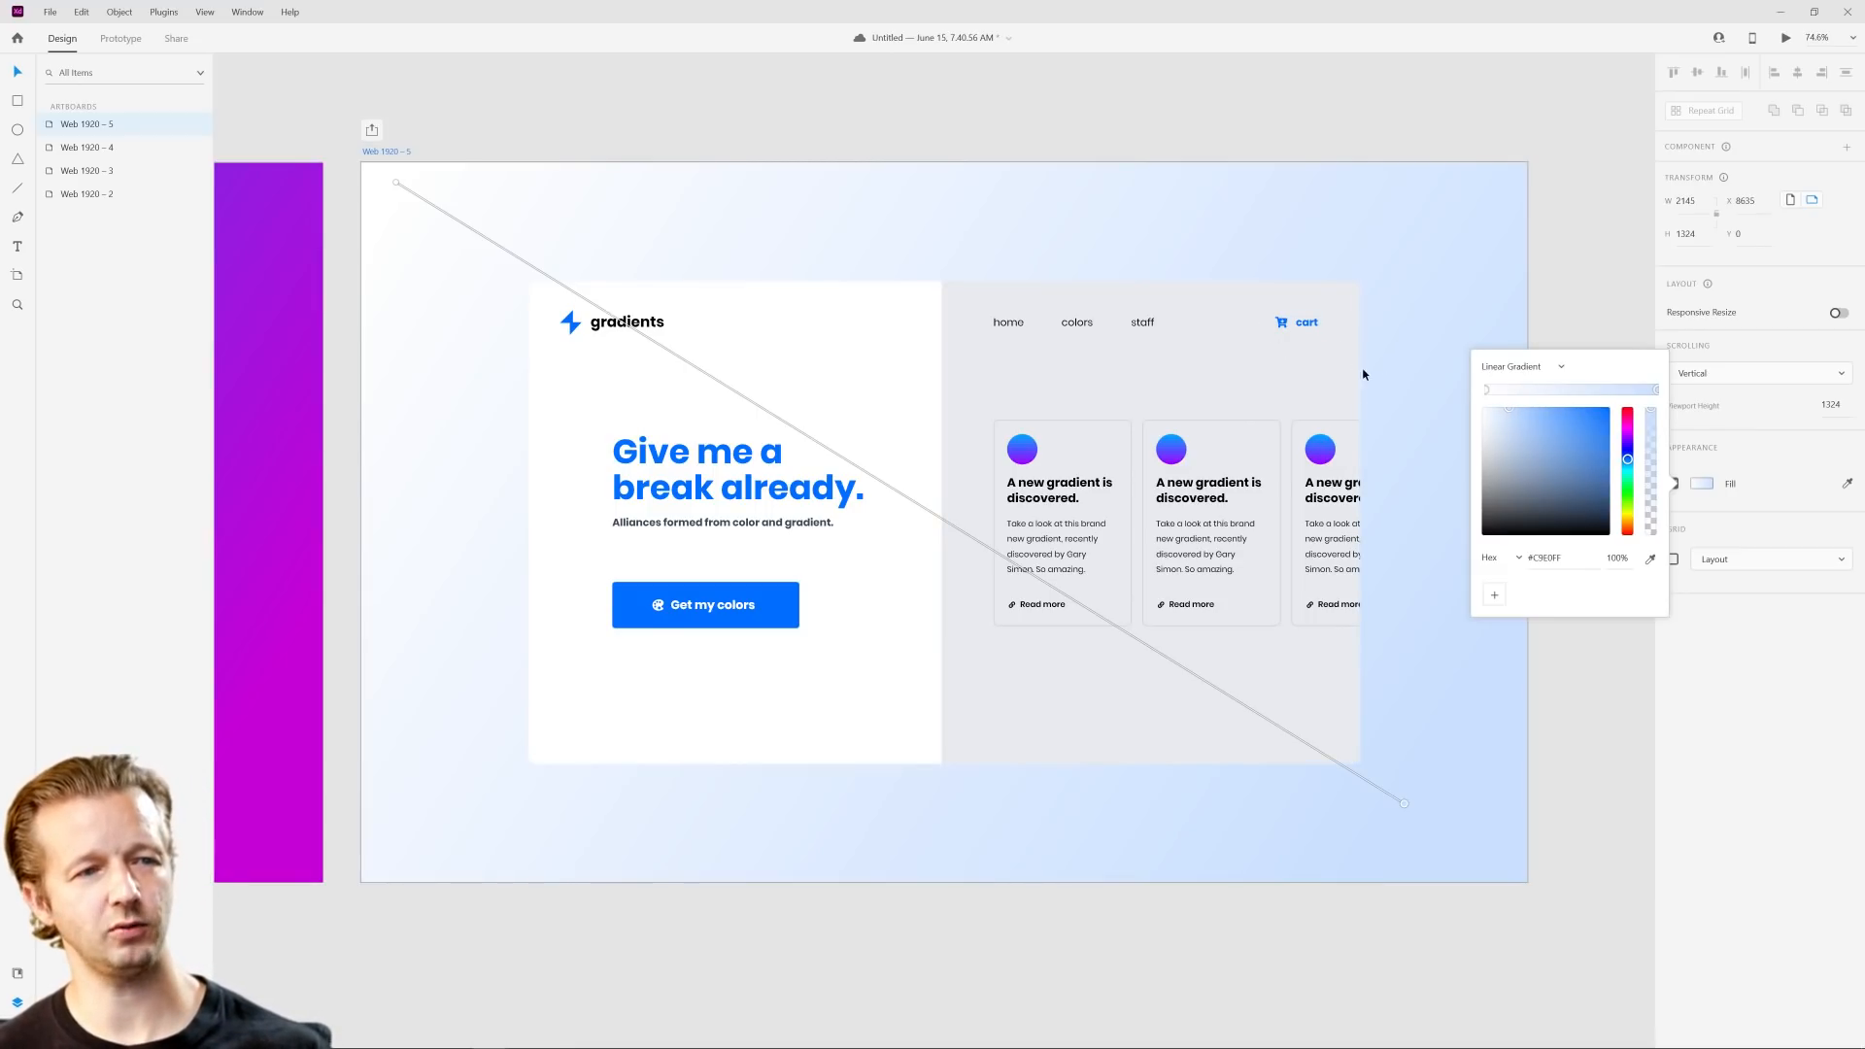
Step: Try the Web 1920 – 5 card without its gray panel behind the articles, and undo the deletion
click(1327, 362)
key(Delete)
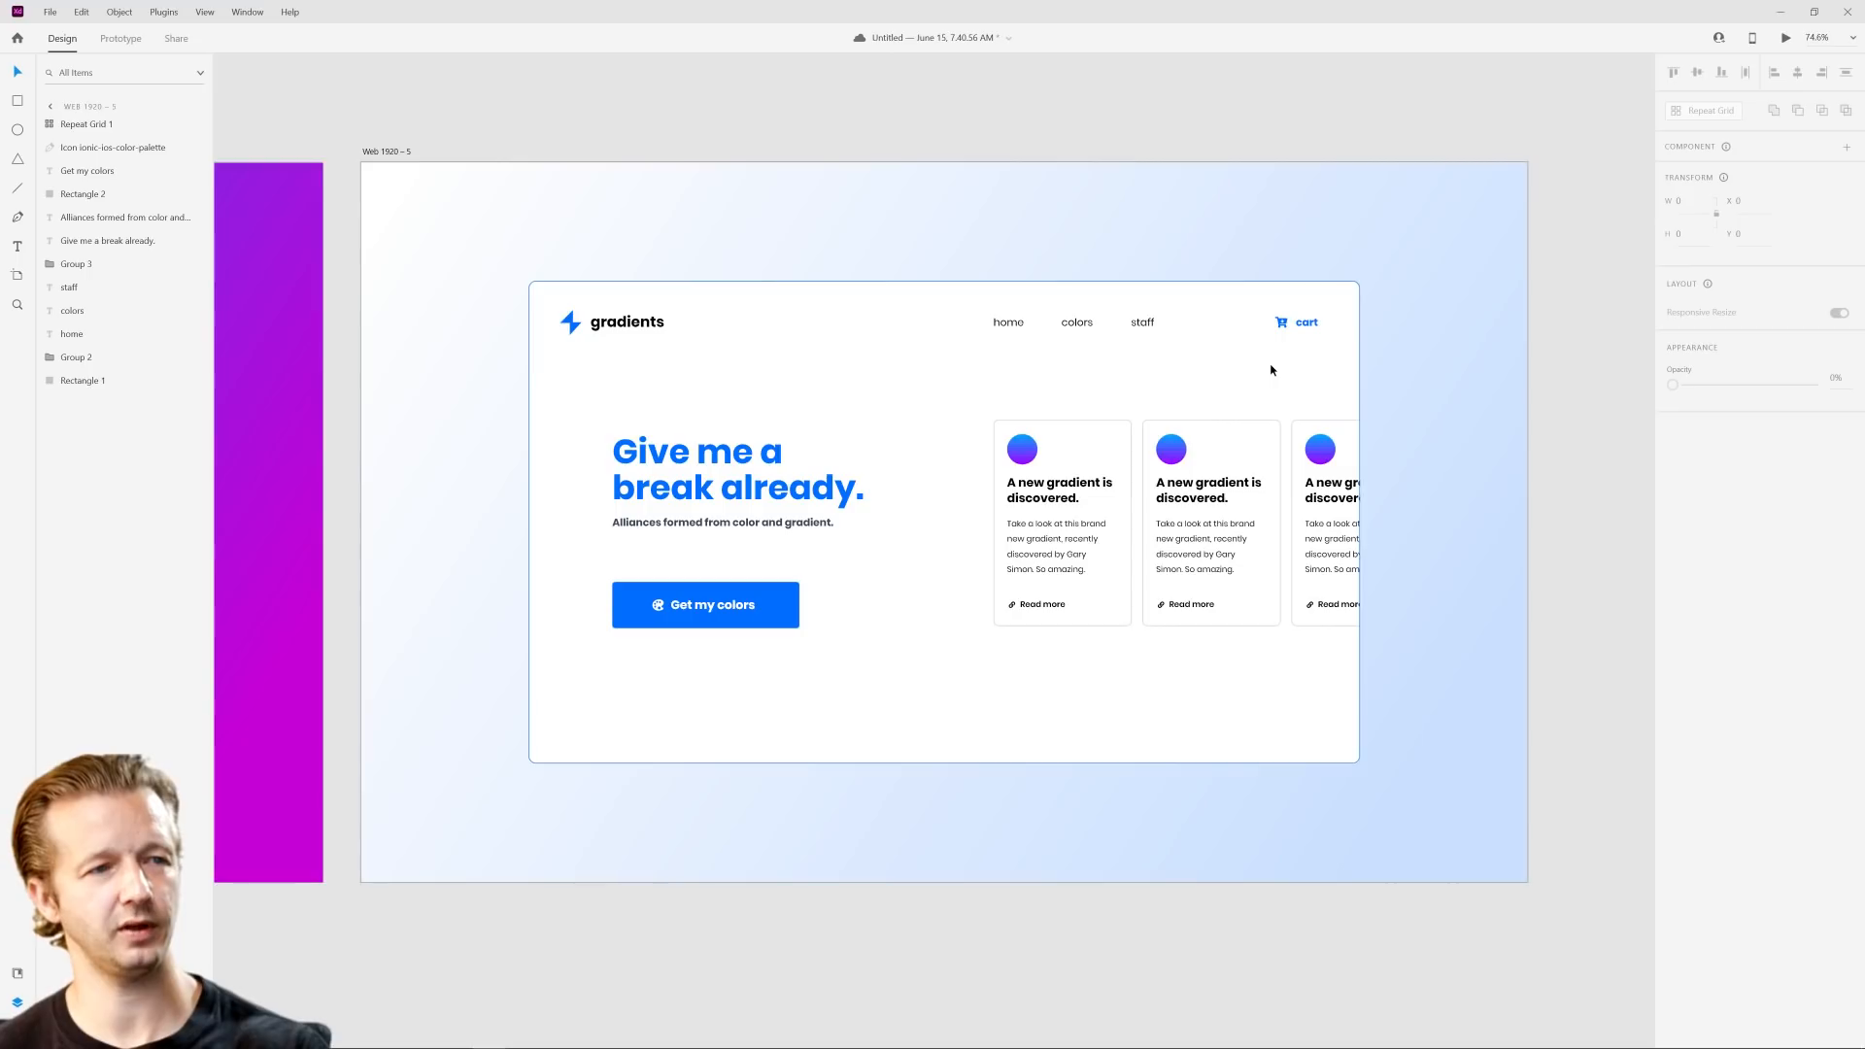
click(1595, 389)
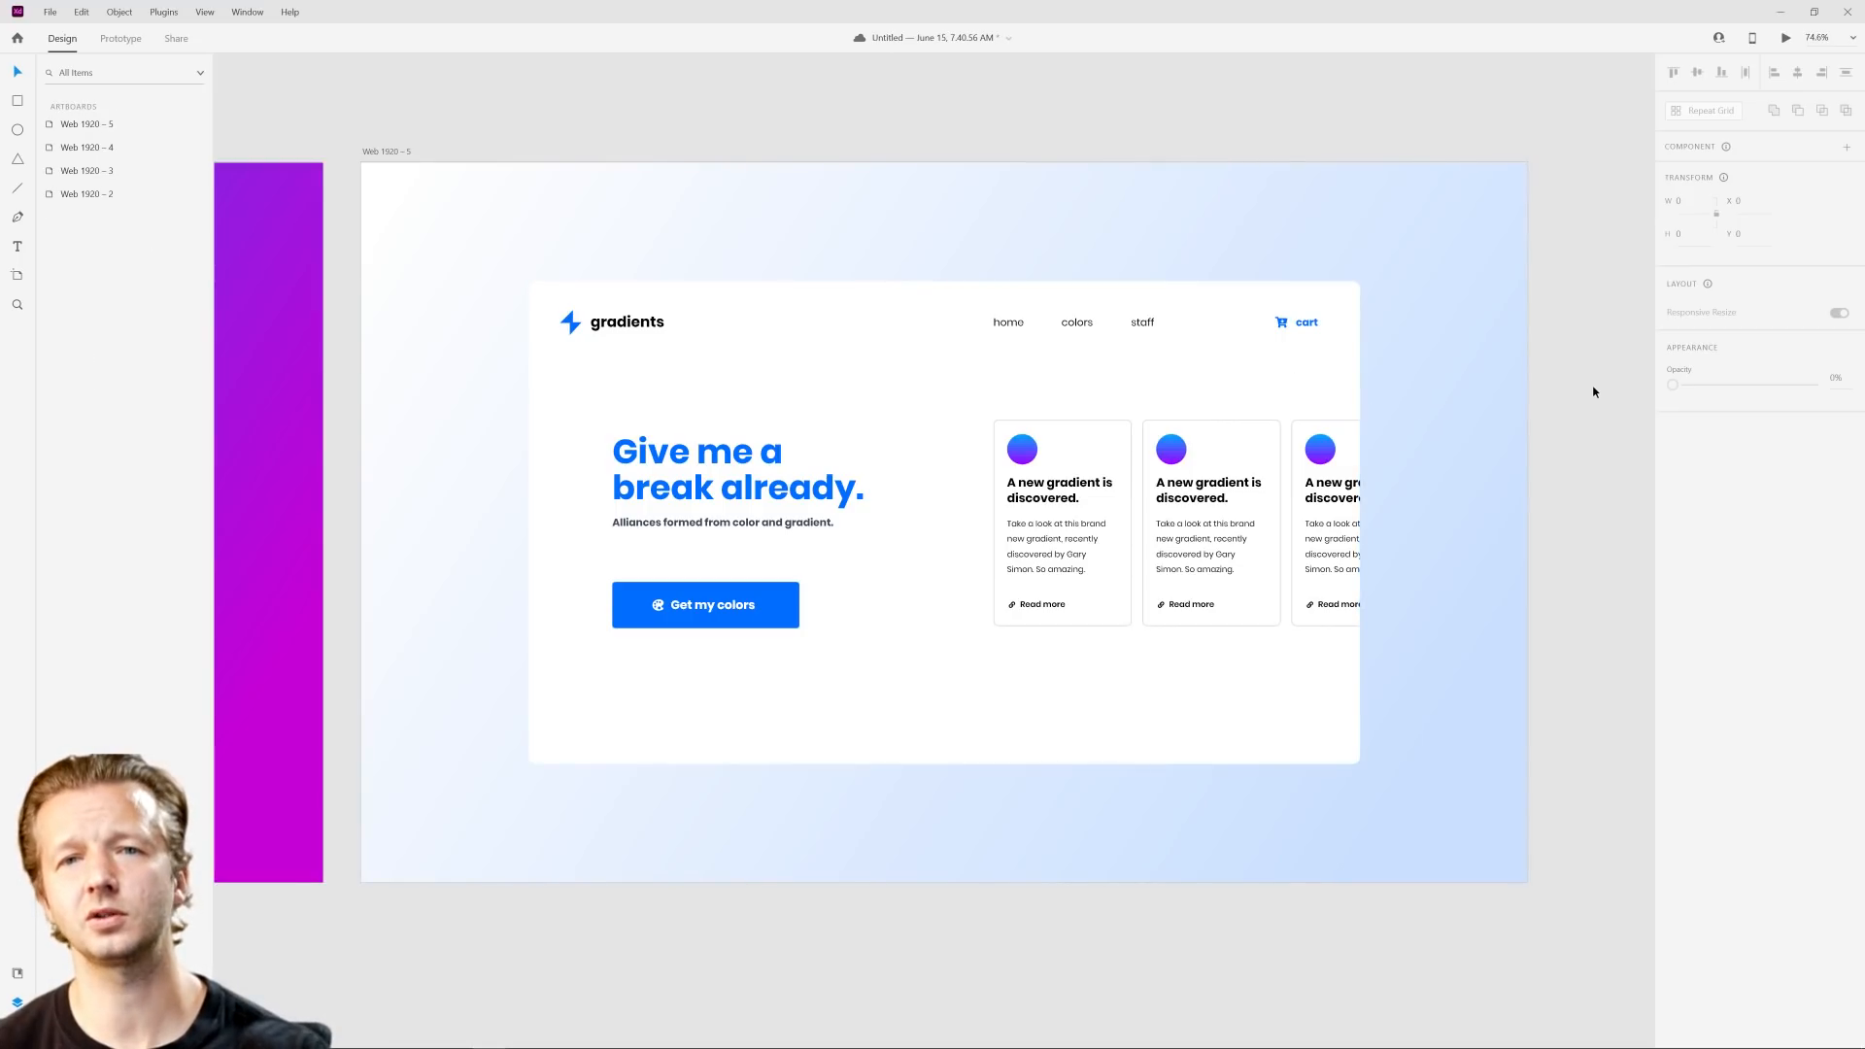
key(ctrl+z)
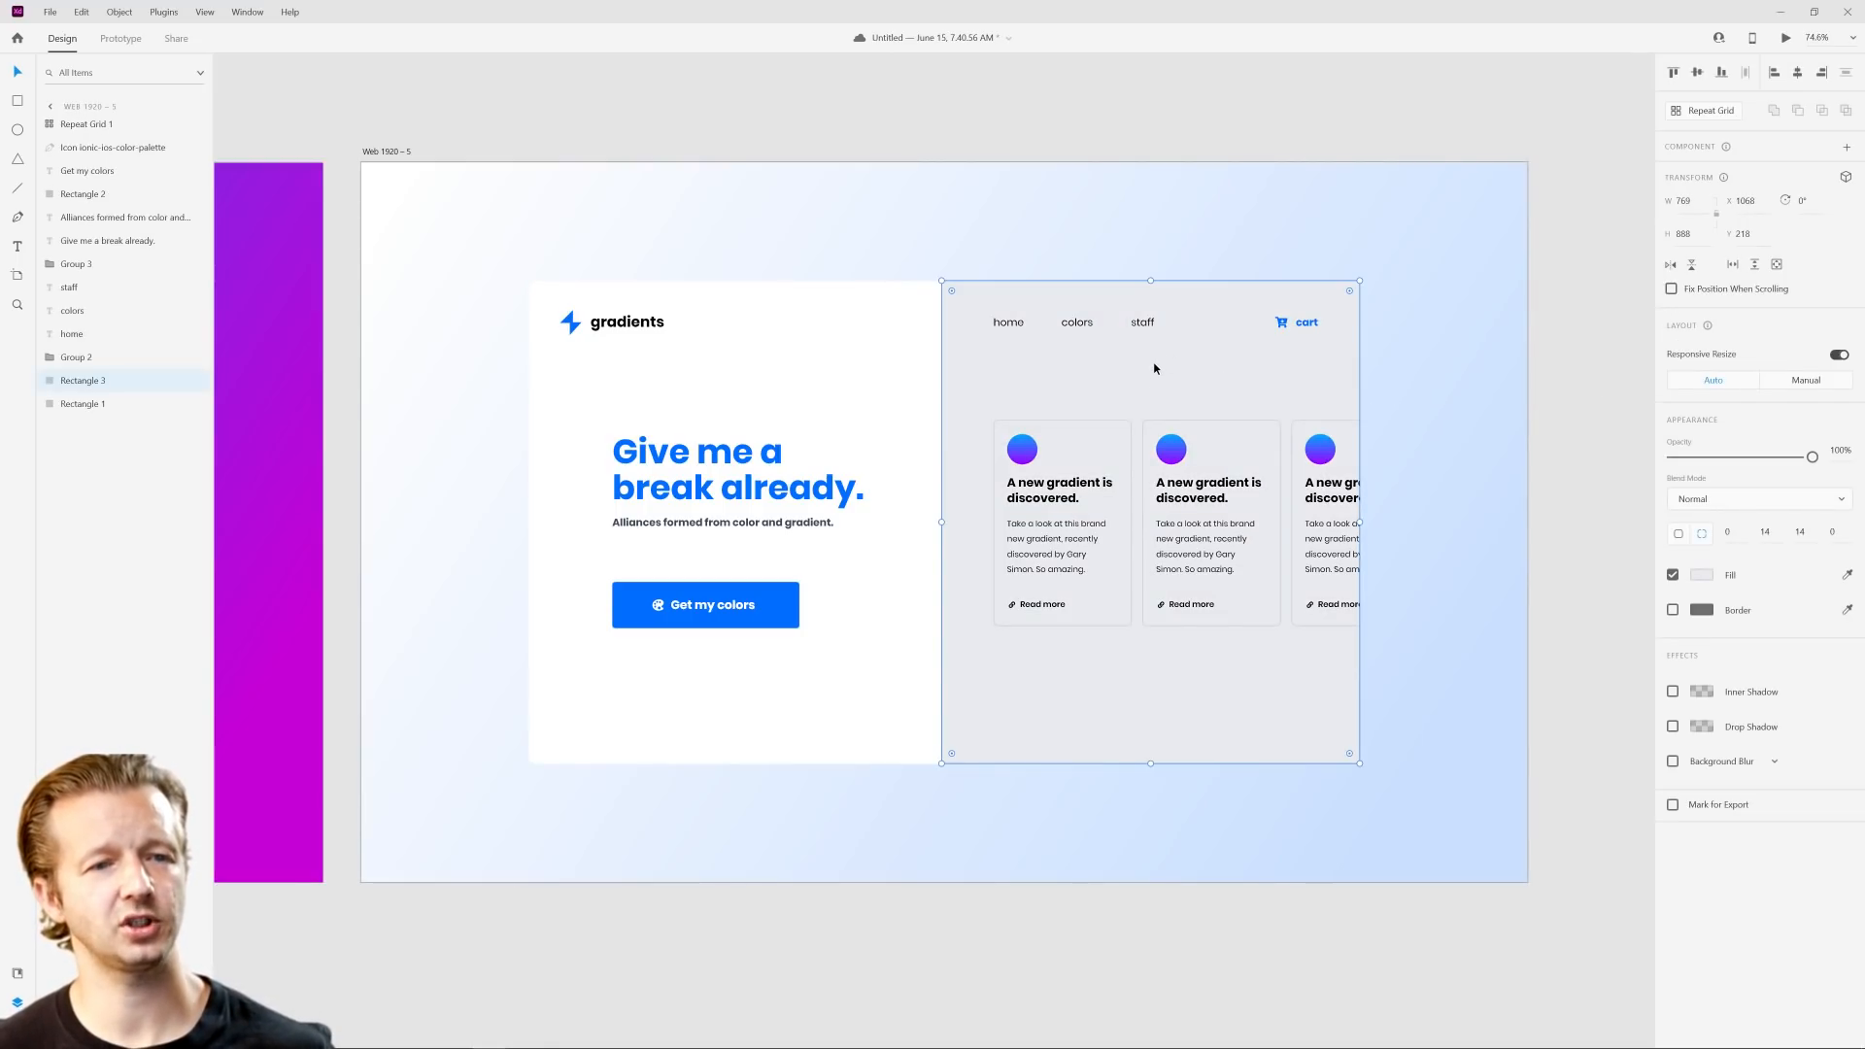
click(1702, 574)
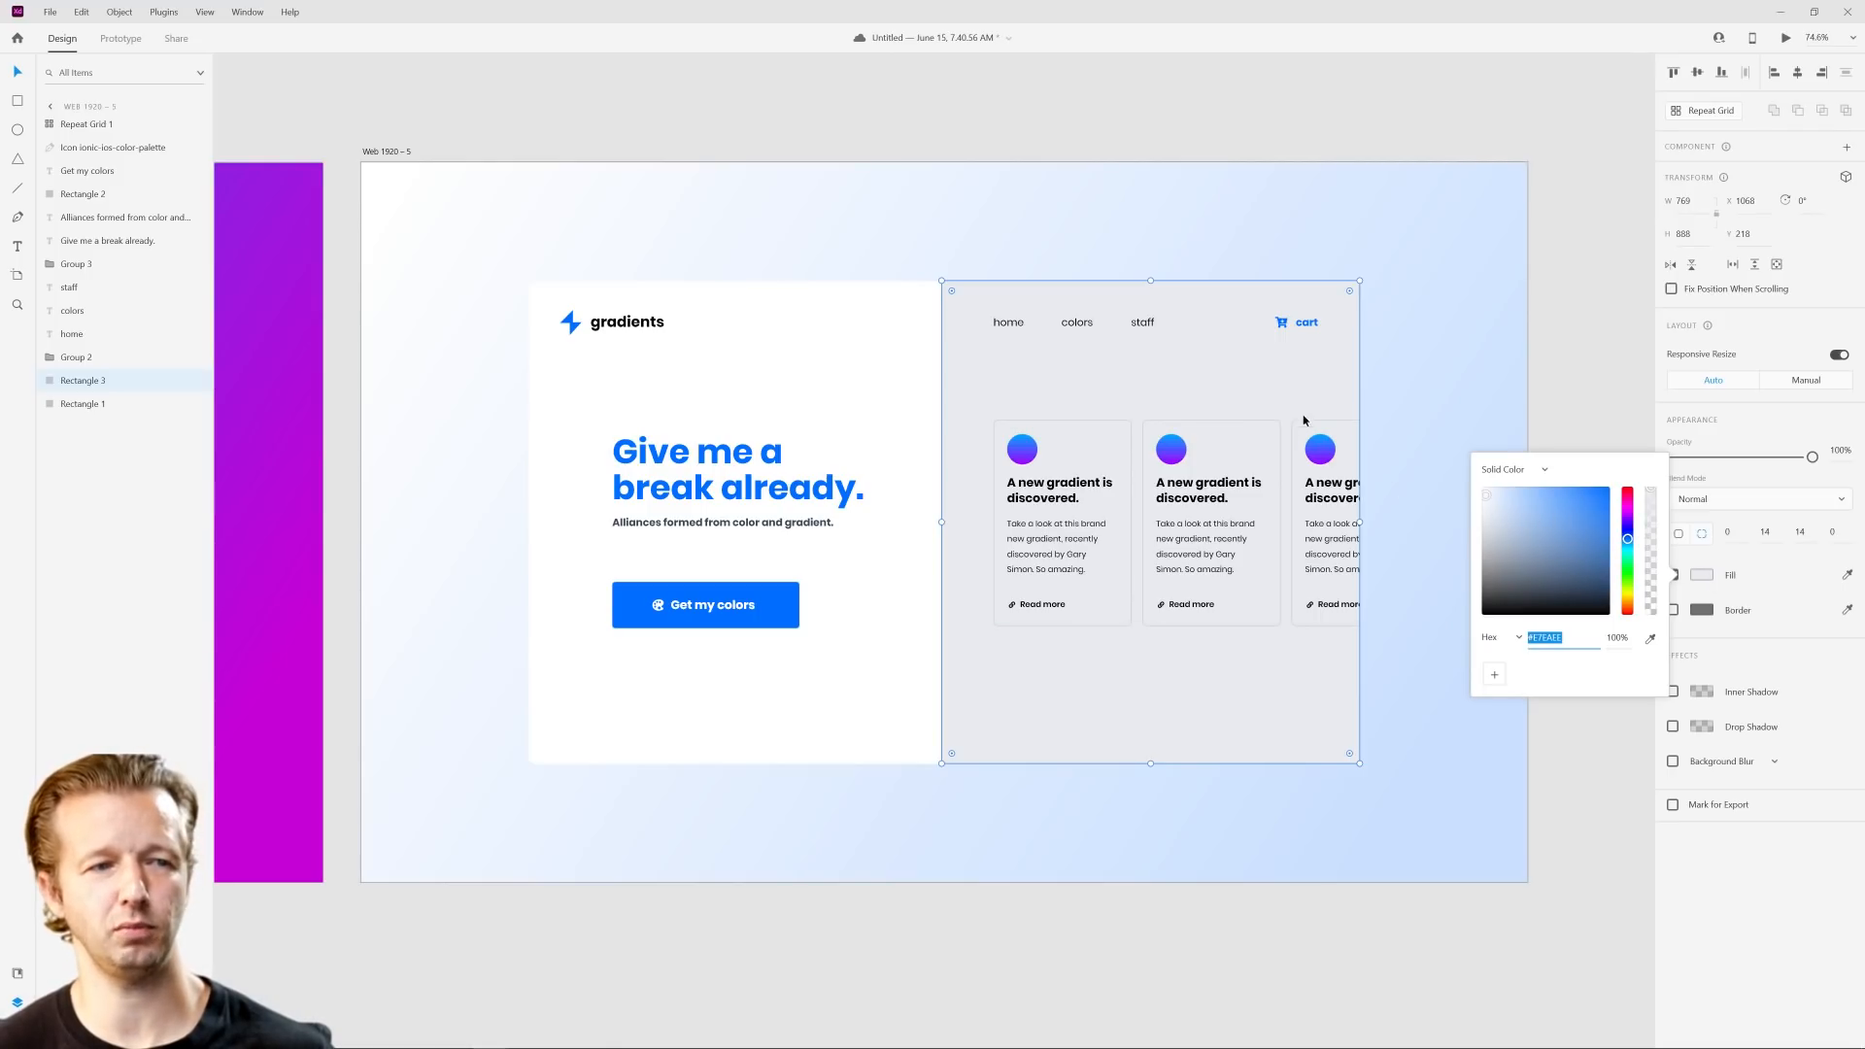
click(1464, 397)
click(1461, 399)
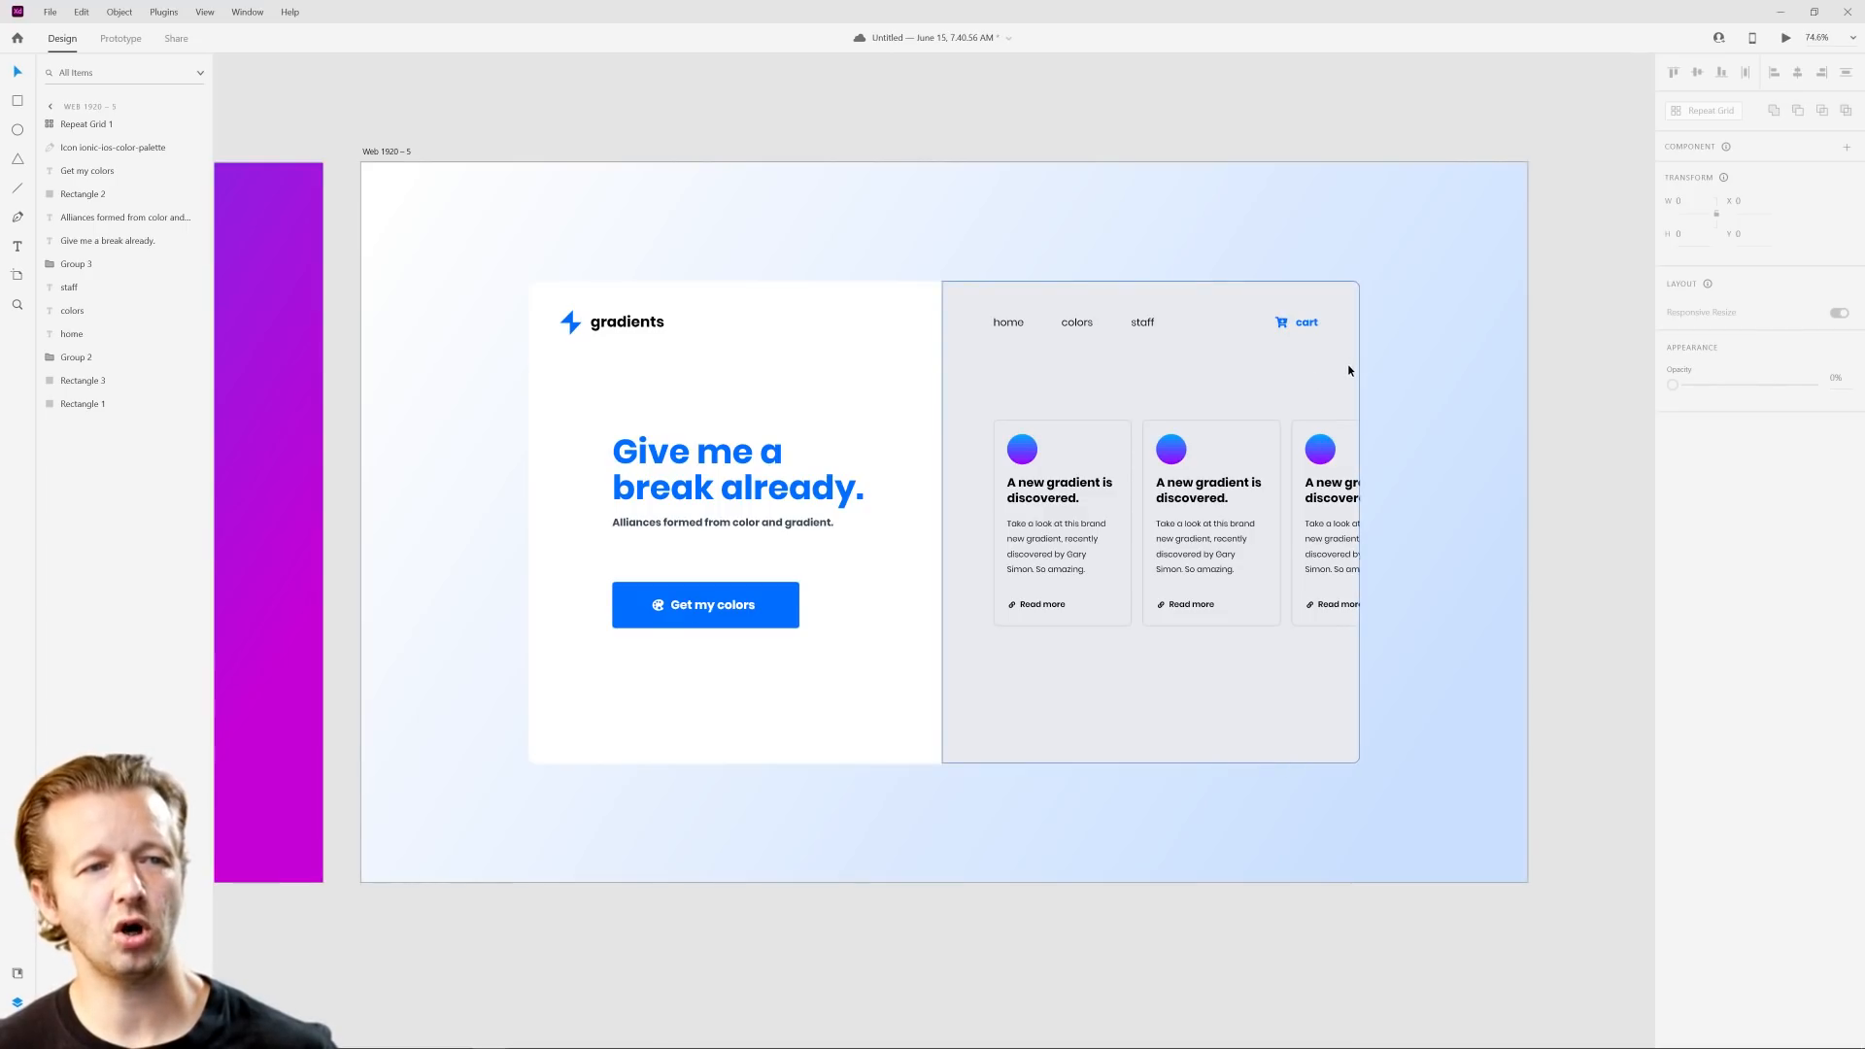
scroll(1378, 354, up, 4)
scroll(1454, 450, down, 4)
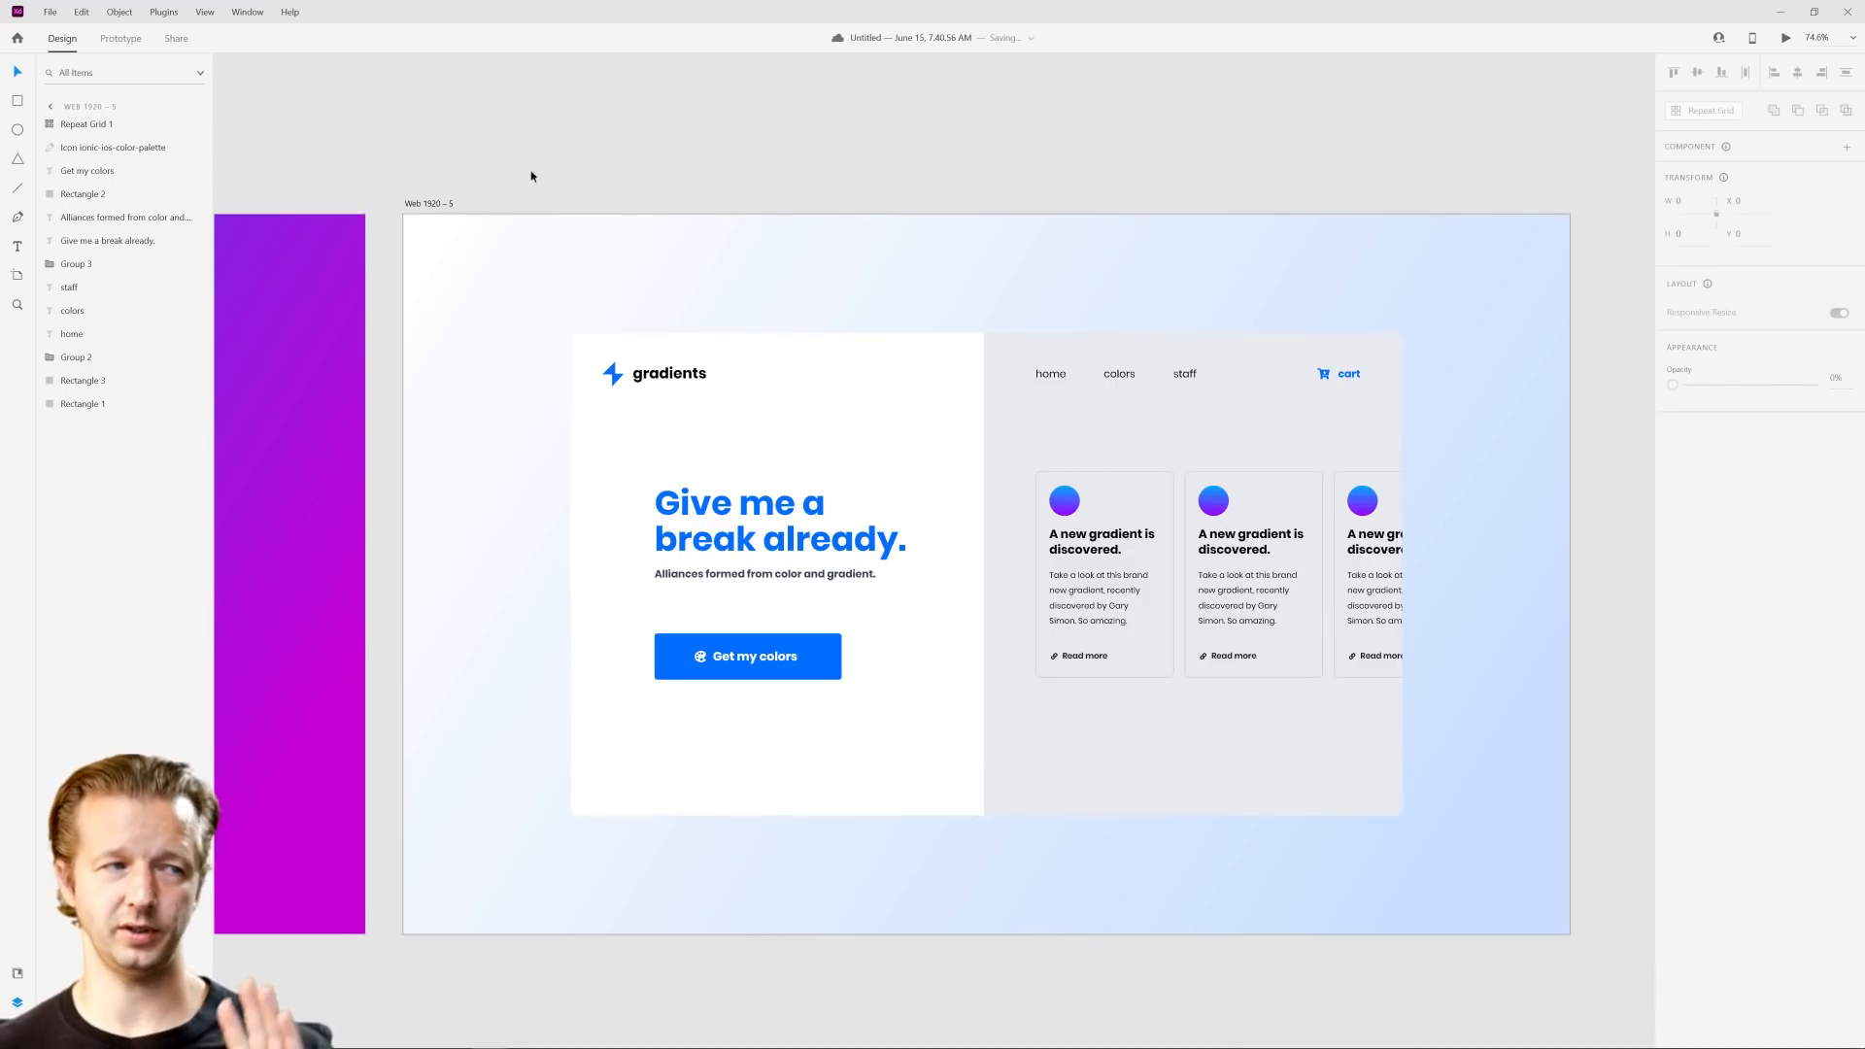
Step: Add a middle stop to the Web 1920 – 5 background gradient and set its ending stop to white #FFFFFF
click(413, 207)
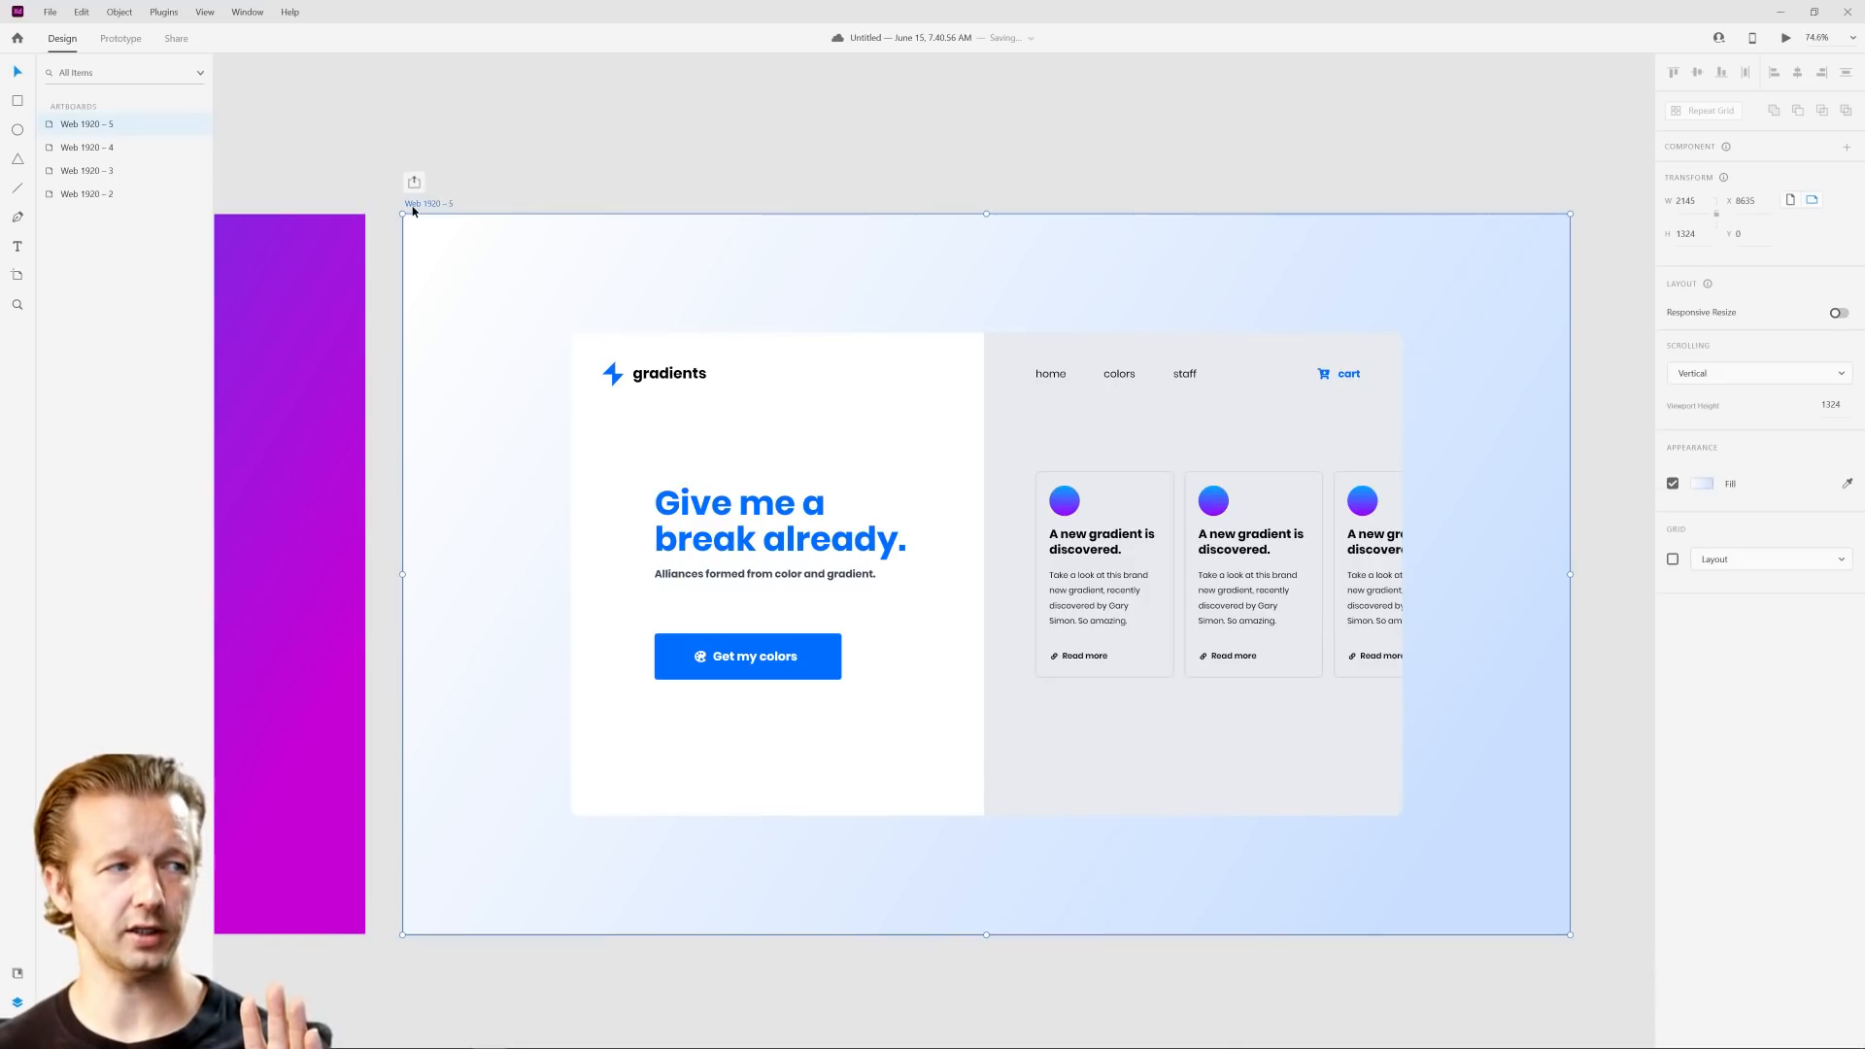
click(1704, 486)
click(1656, 392)
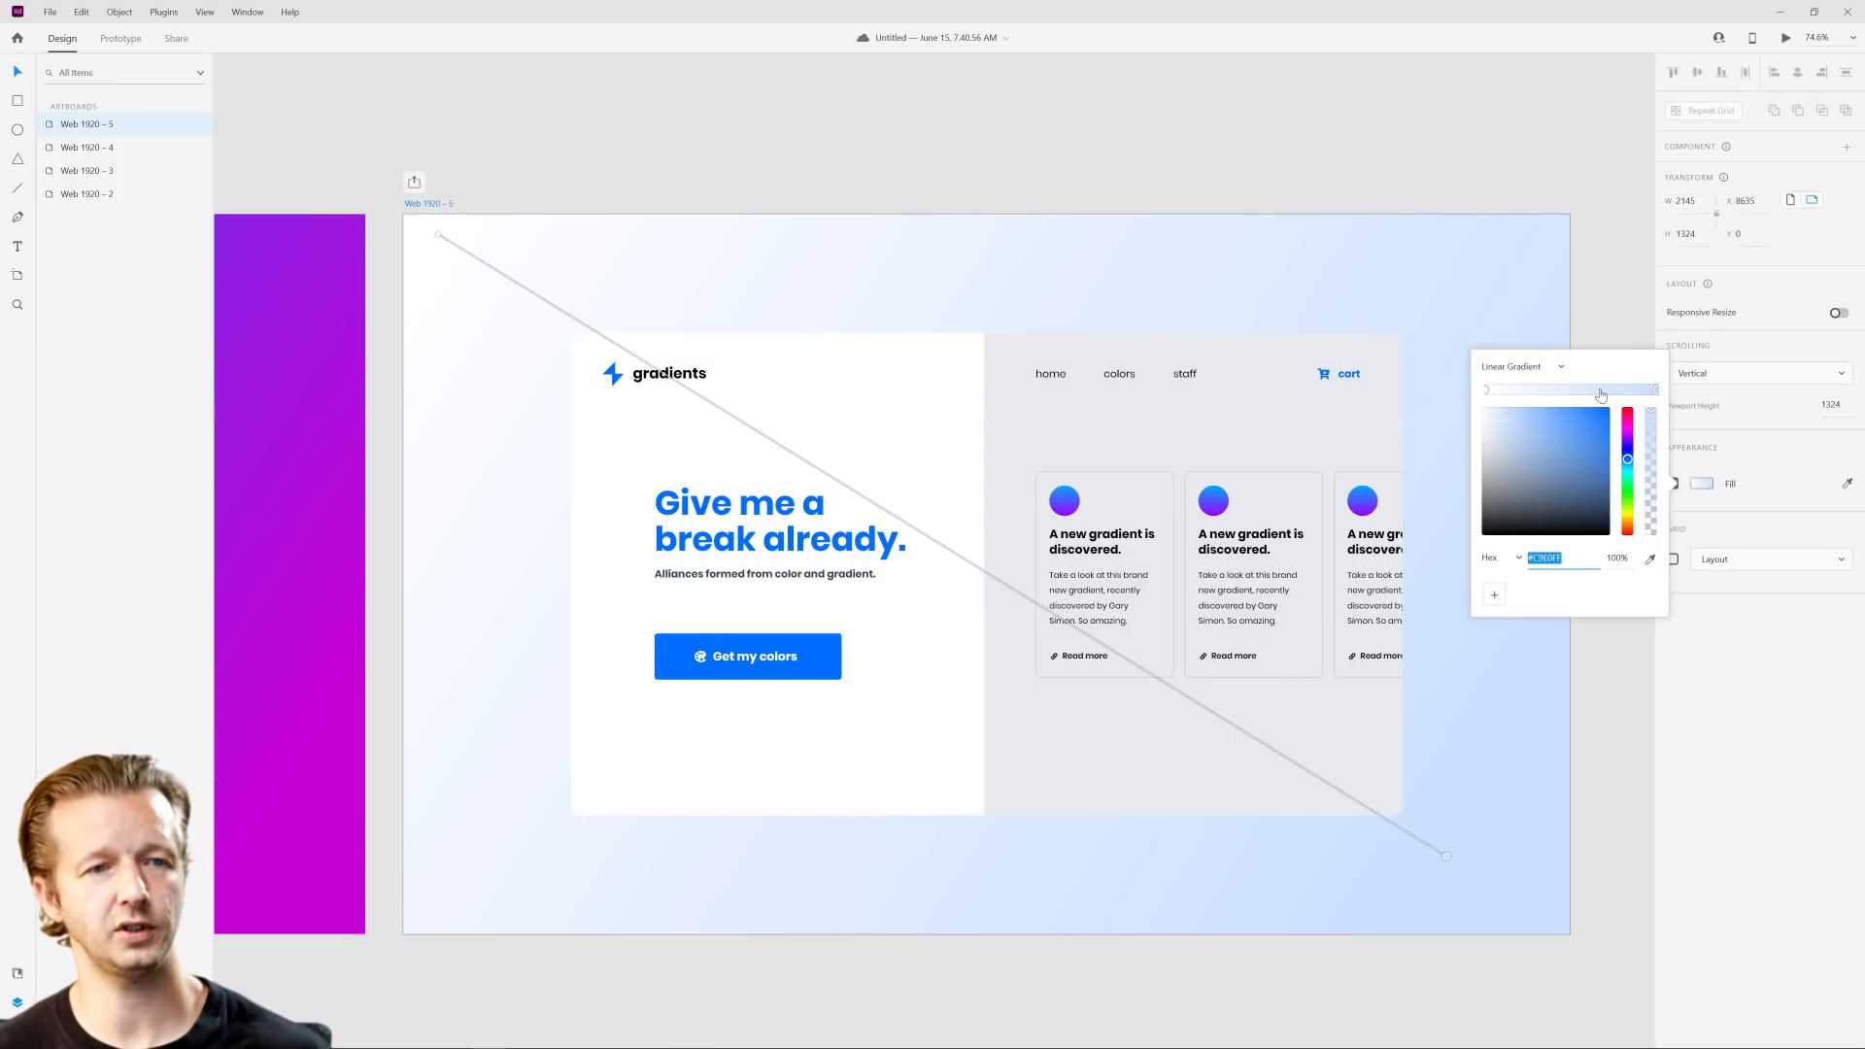
click(944, 548)
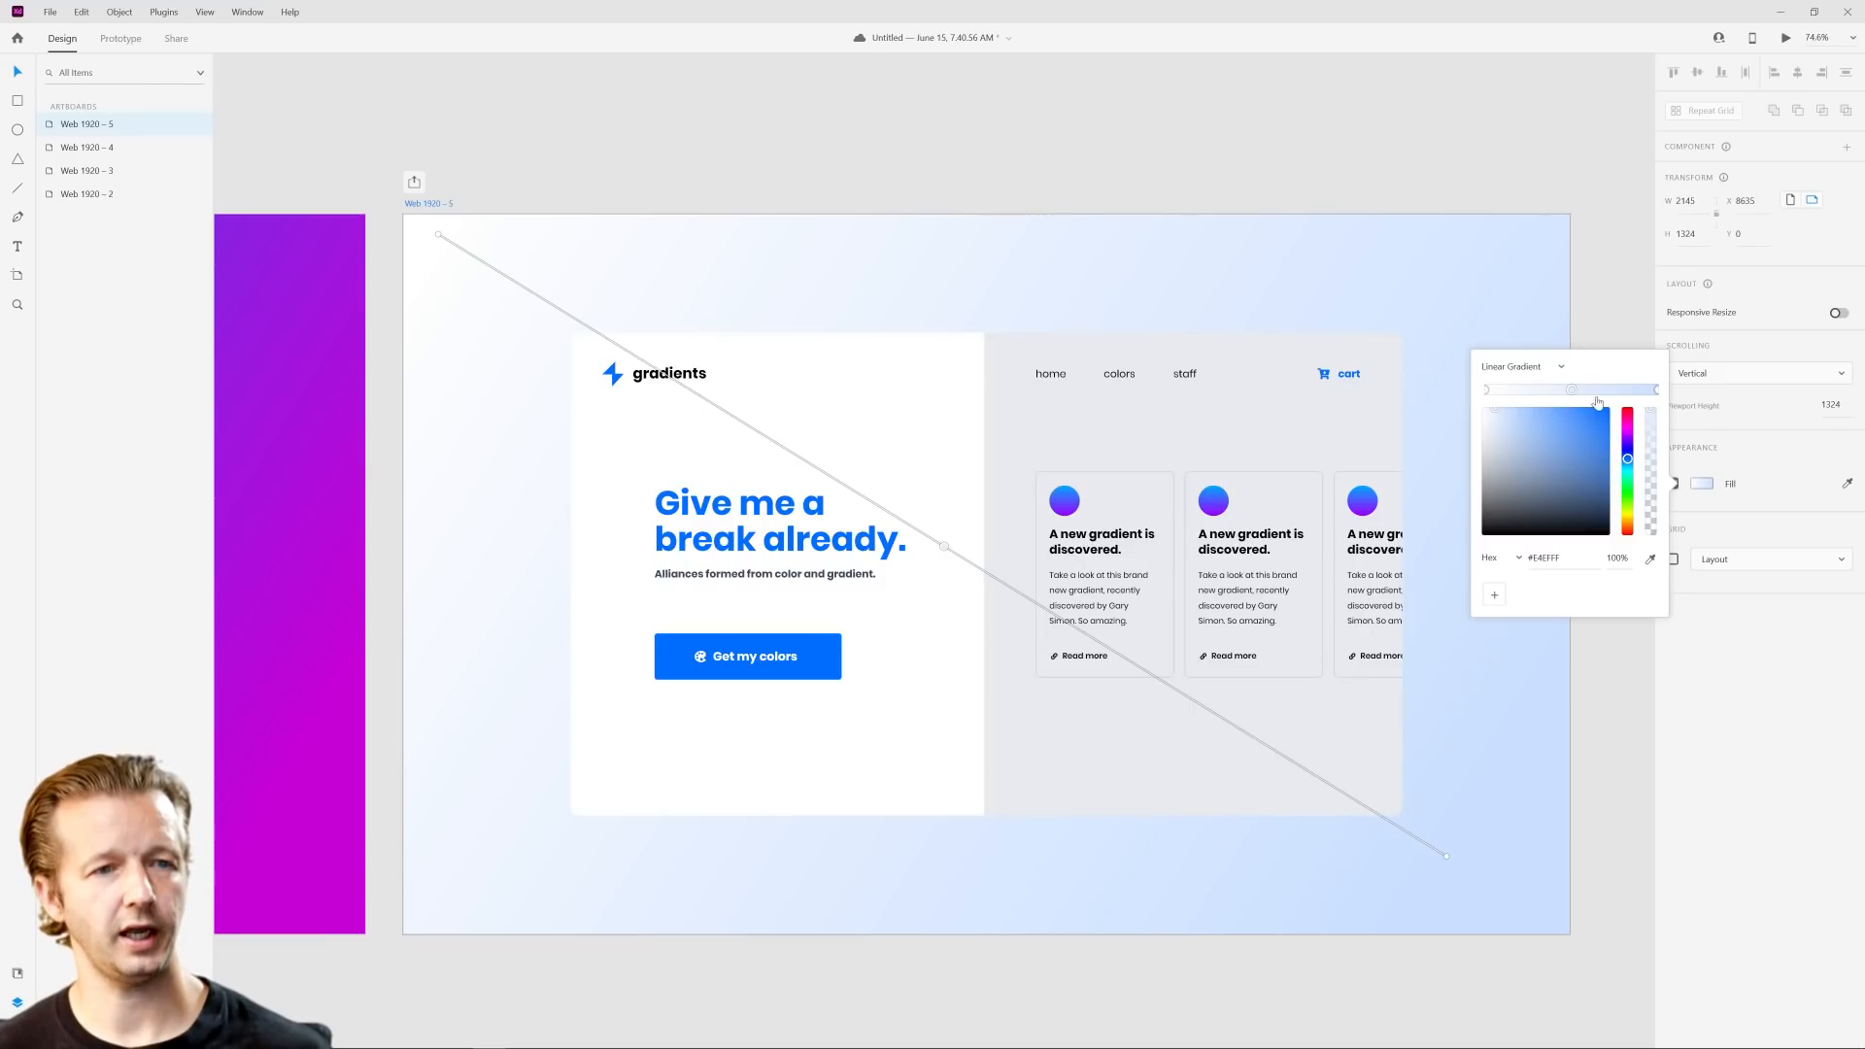
drag(1520, 437, 1445, 395)
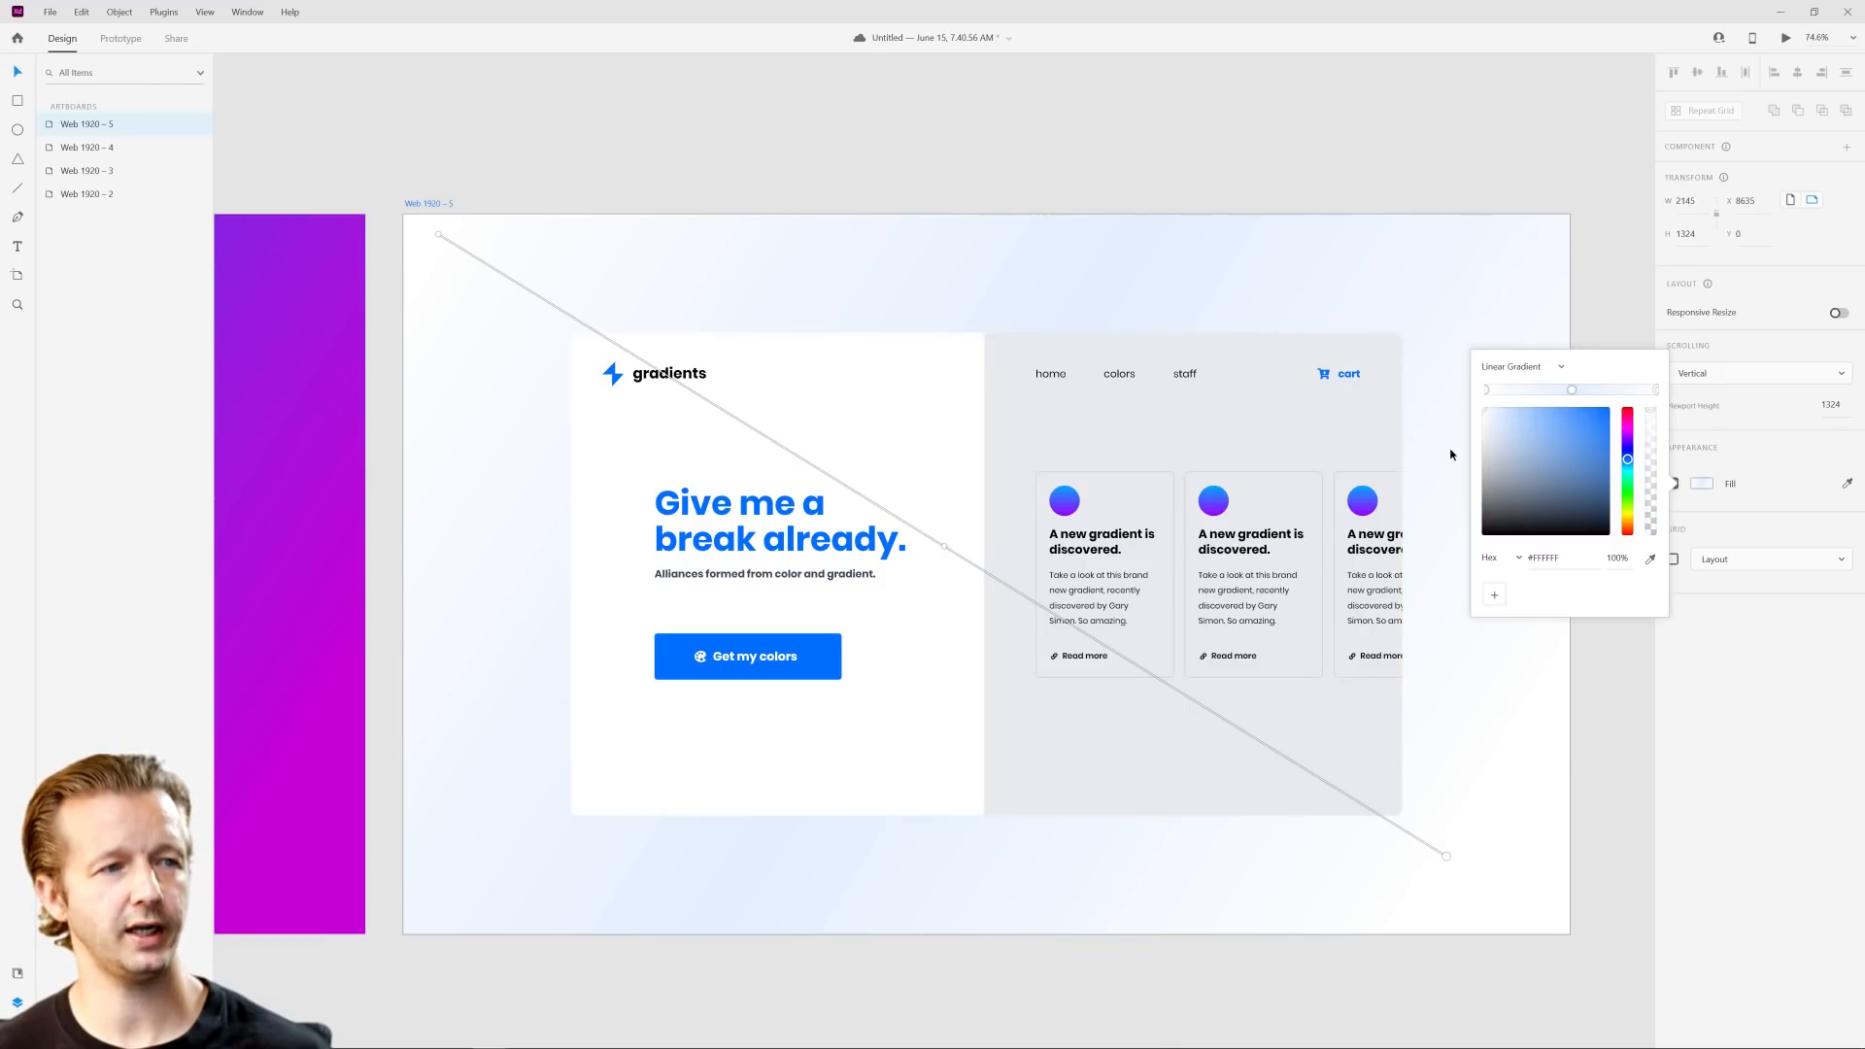
Step: Recolor the middle stop of the Web 1920 – 5 background gradient to gray-blue #BBC4D1
click(1572, 390)
drag(1498, 422, 1496, 436)
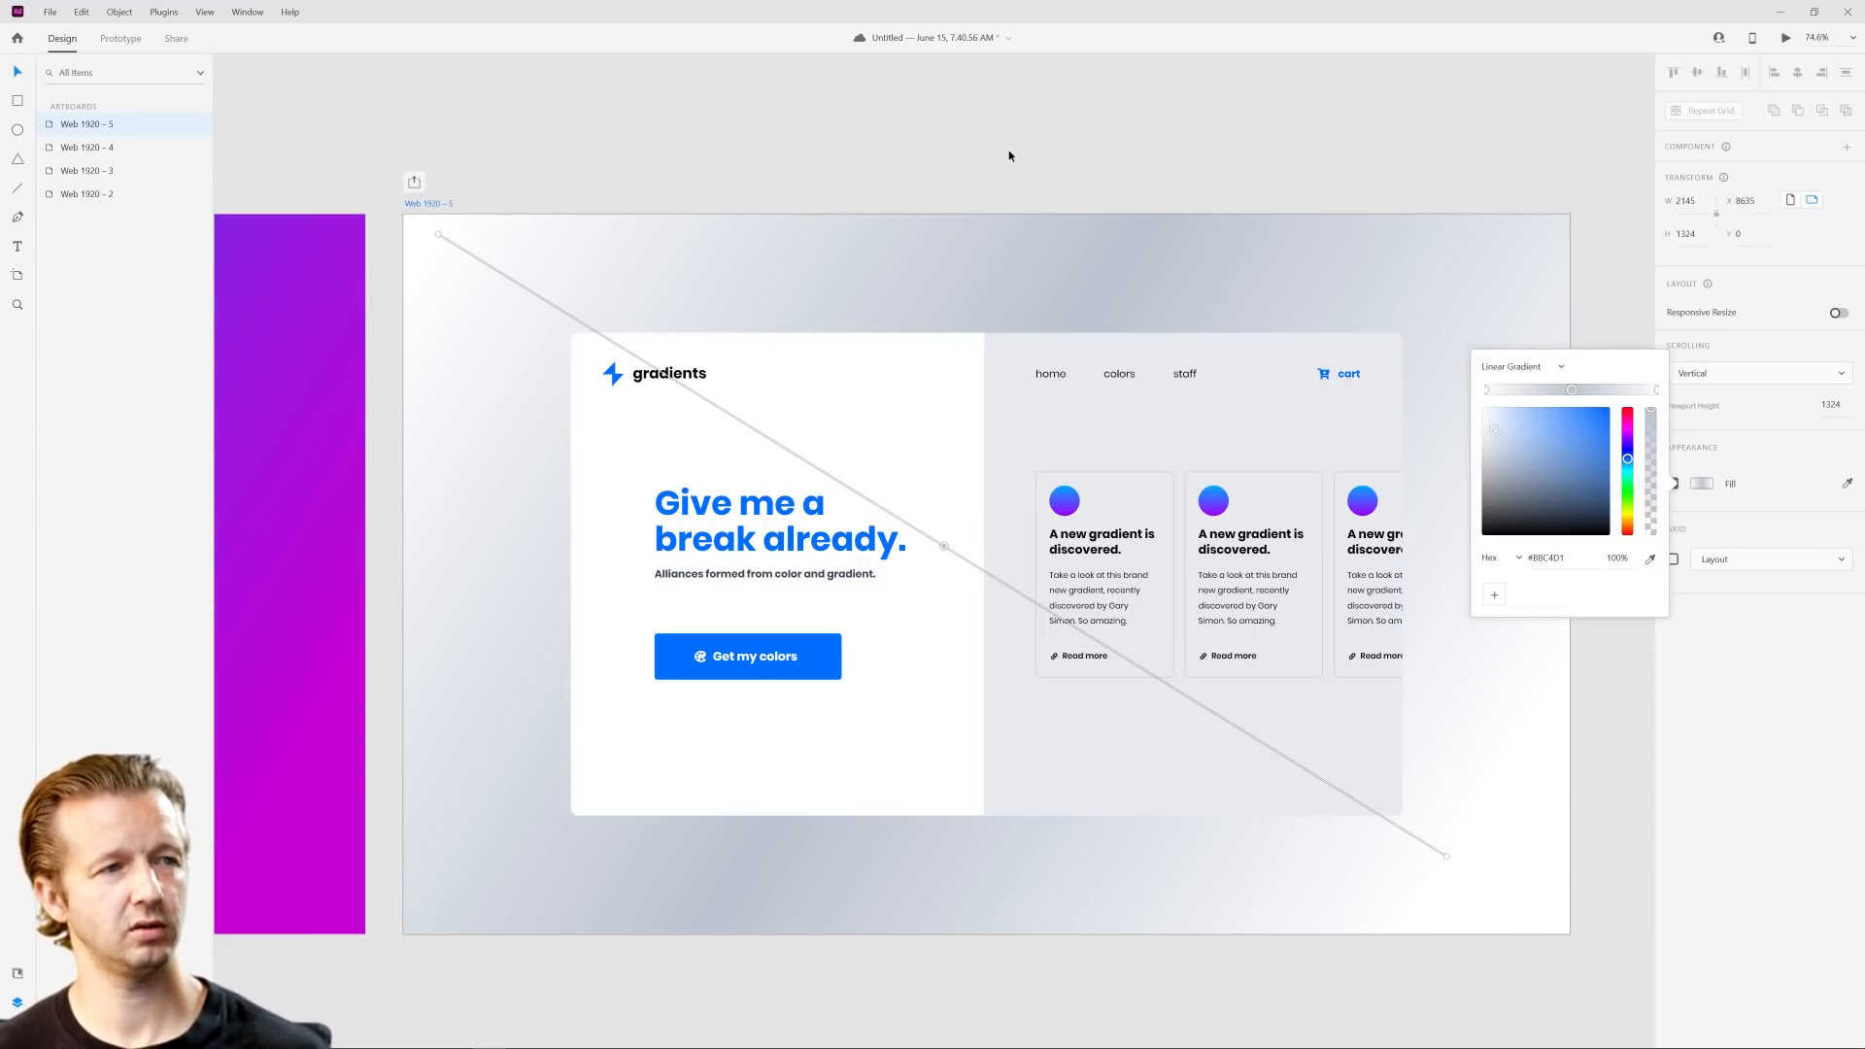
click(1055, 161)
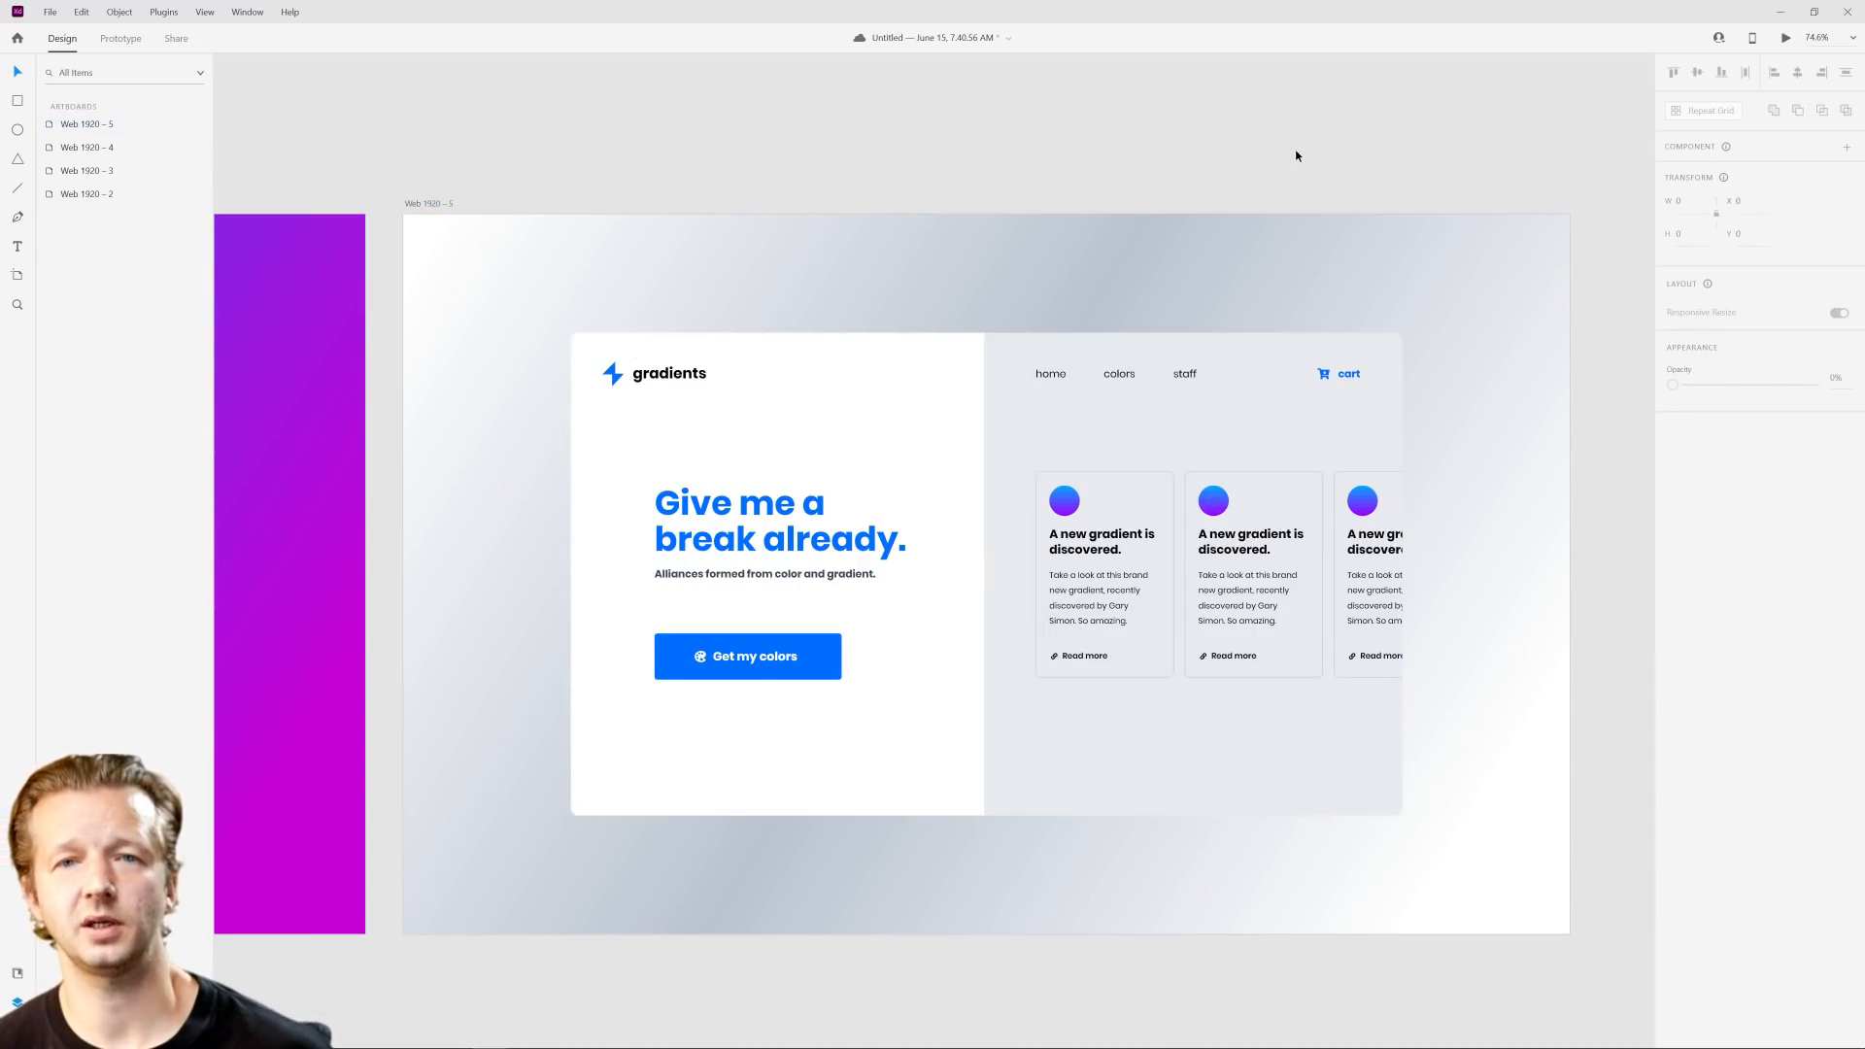
Step: Compare the gray-white gradient background with the neighboring artboards and duplicate the Web 1920 – 5 artboard
scroll(1453, 258, down, 5)
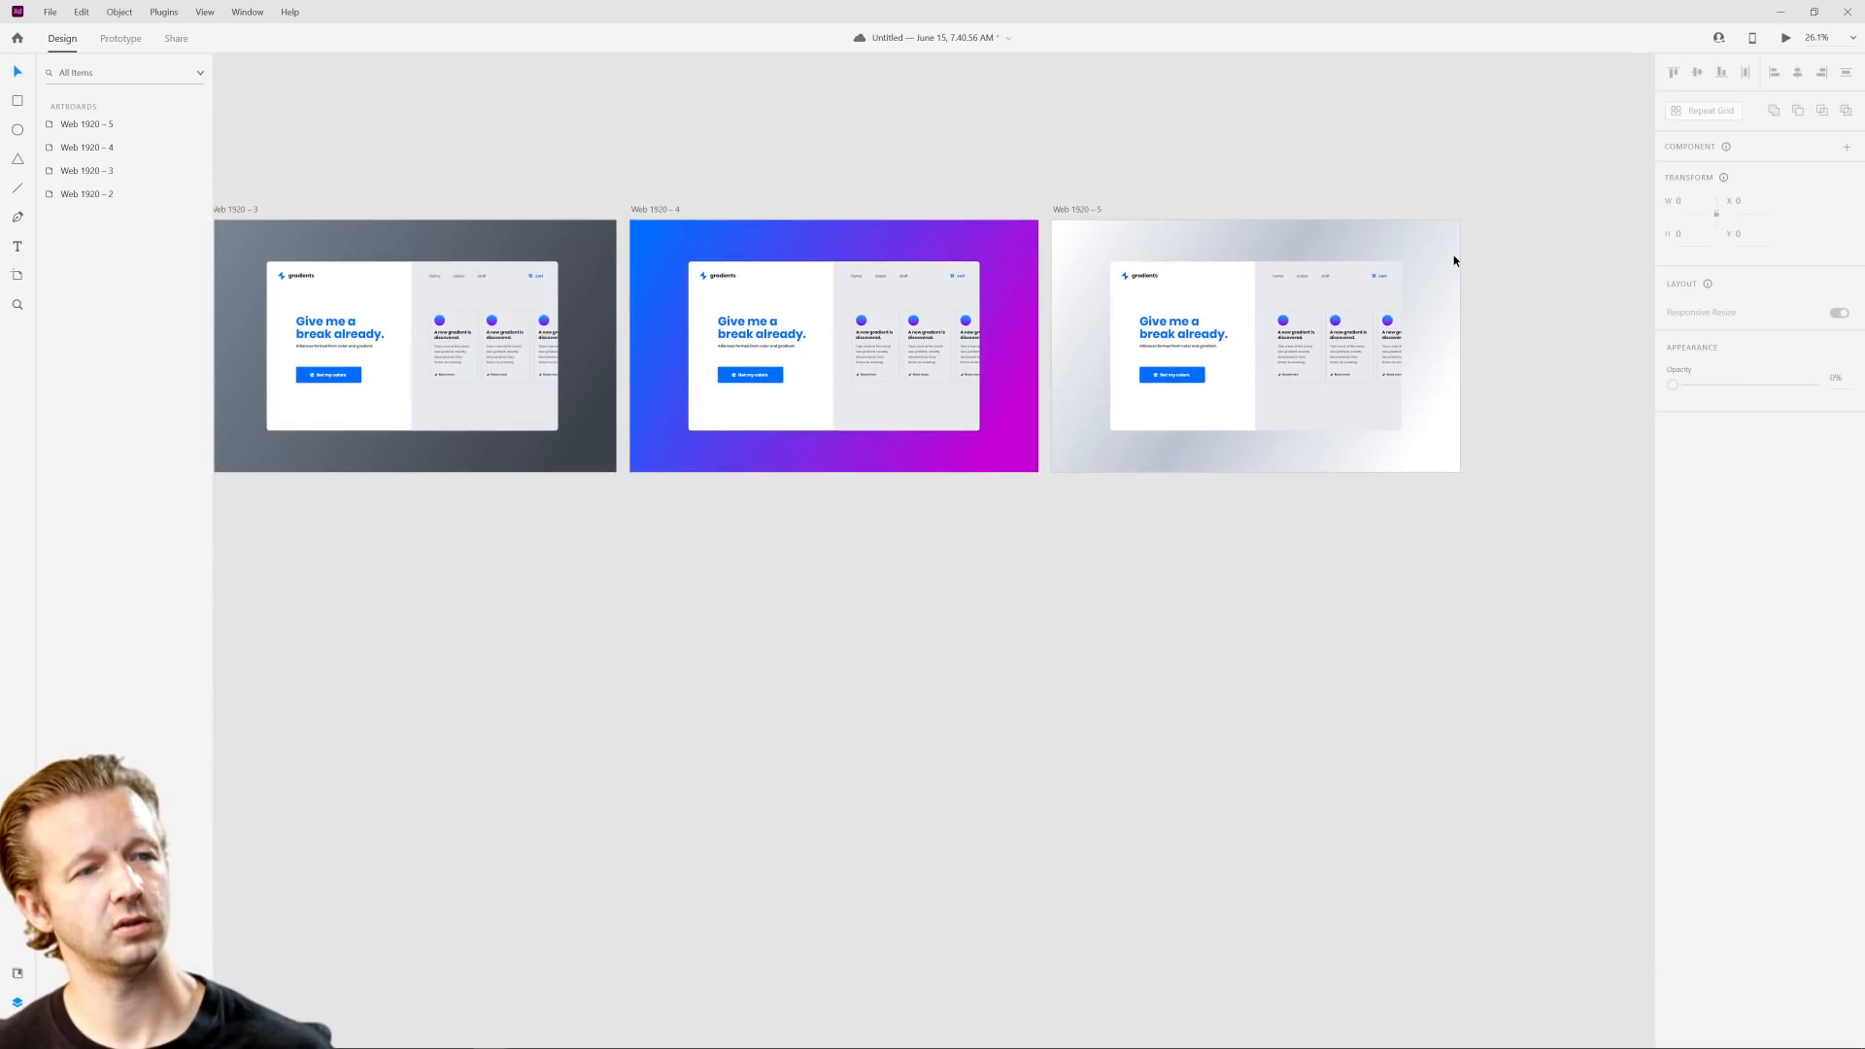
scroll(1453, 256, up, 3)
click(1350, 223)
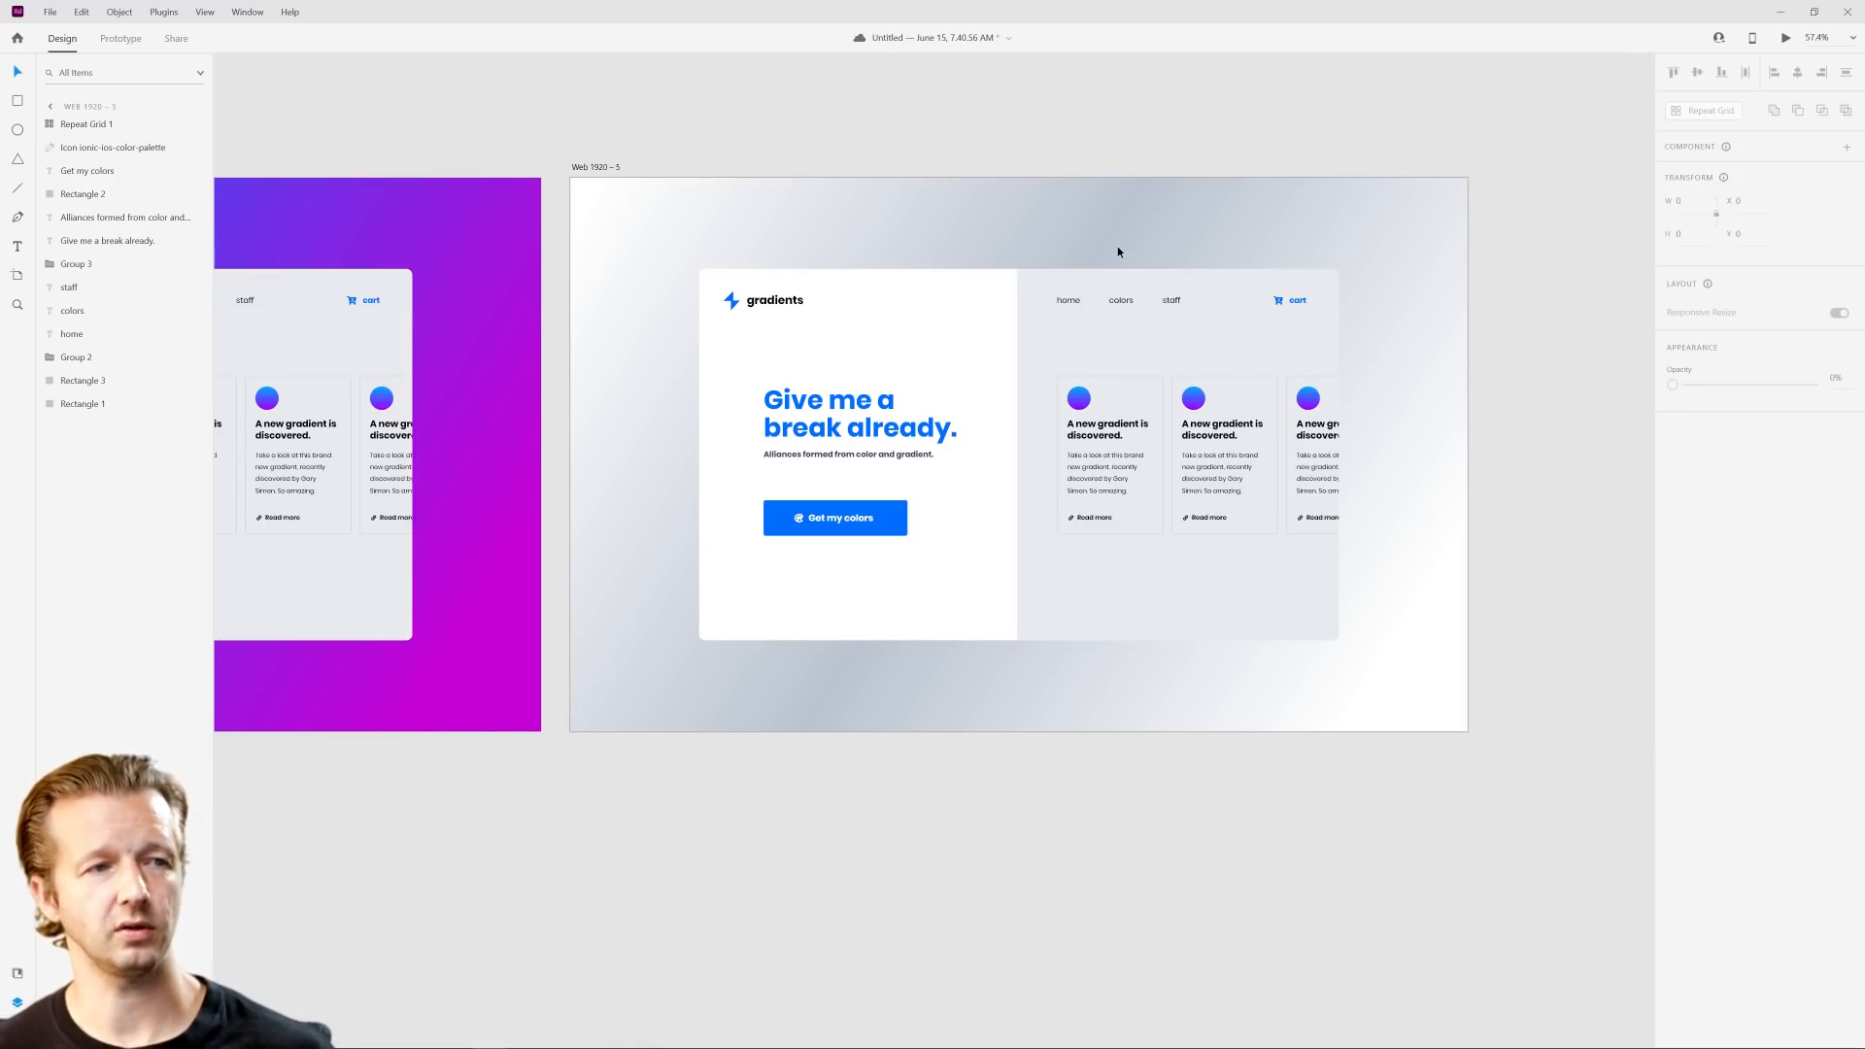
scroll(1117, 247, up, 4)
scroll(1033, 234, down, 3)
scroll(1034, 234, down, 5)
drag(971, 544, 680, 546)
click(548, 210)
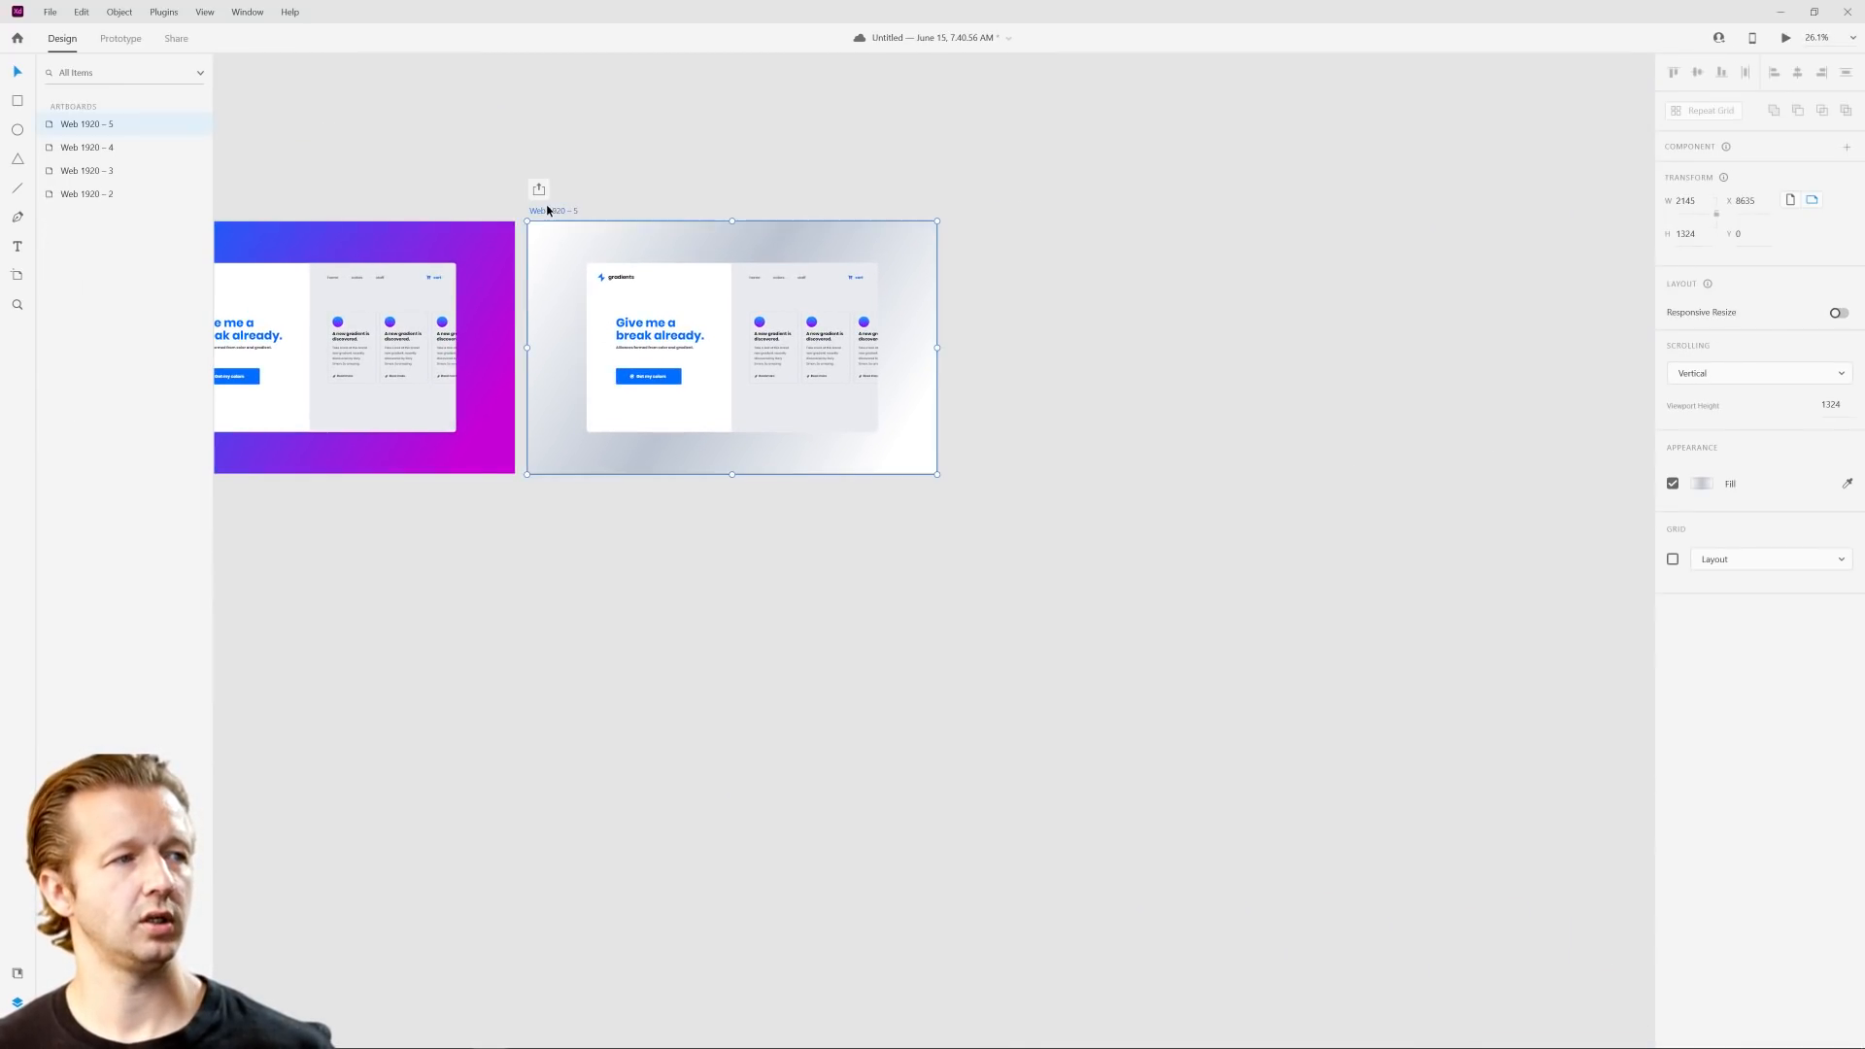
key(ctrl+d)
Step: Change the fill of the "Get my colors" button on the Web 1920 – 6 artboard to a linear gradient
click(974, 150)
scroll(1204, 250, up, 4)
scroll(1205, 251, up, 2)
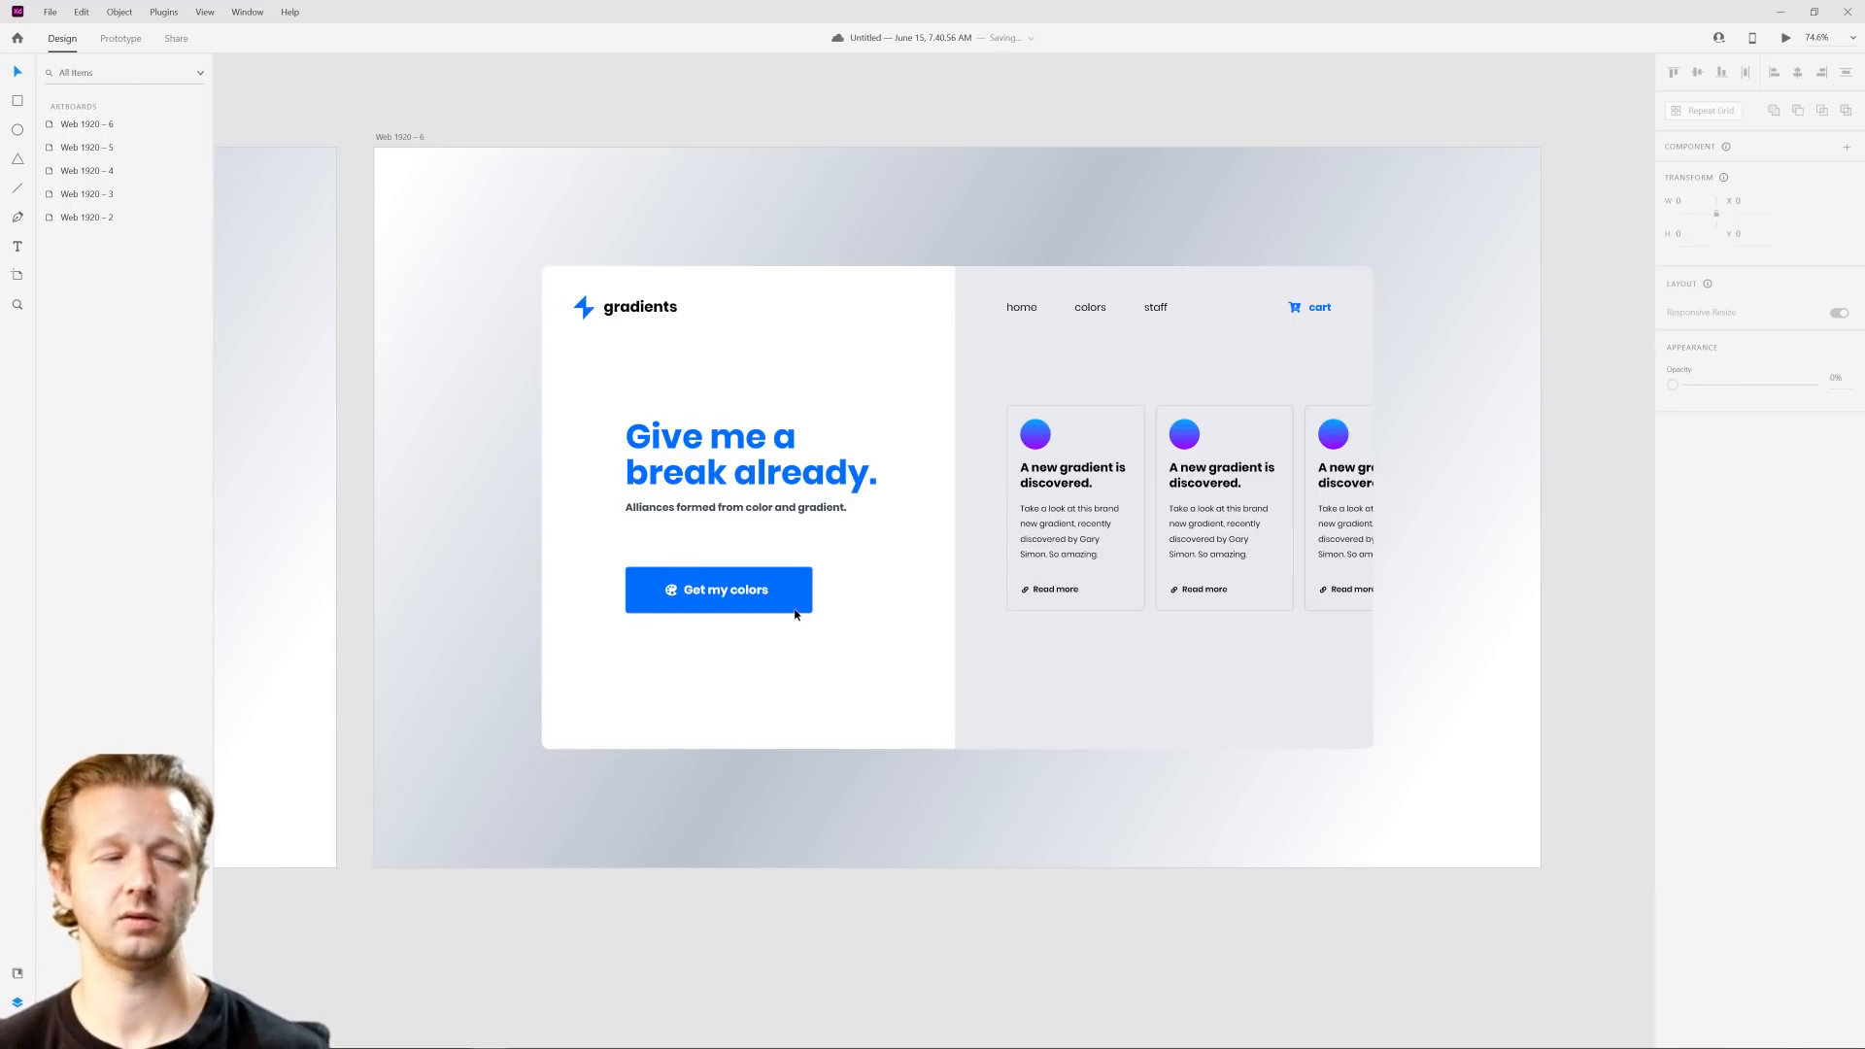
click(795, 612)
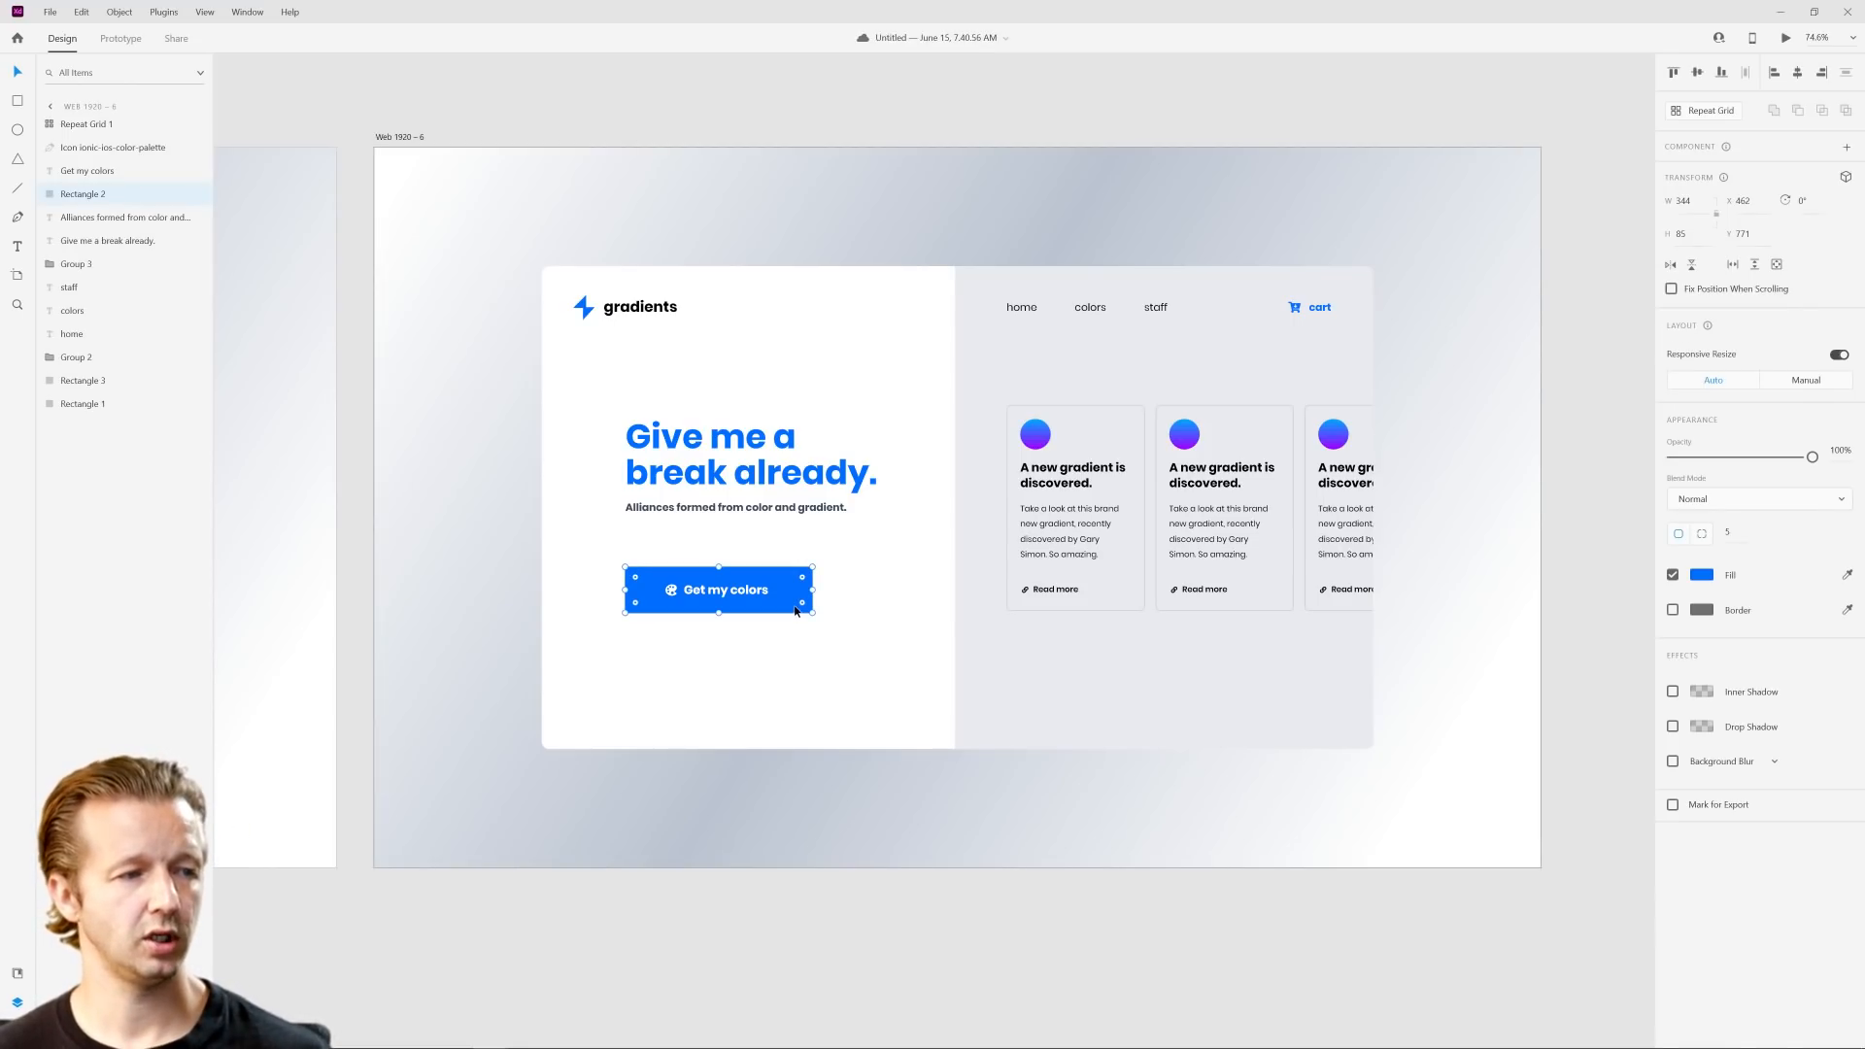
click(1707, 580)
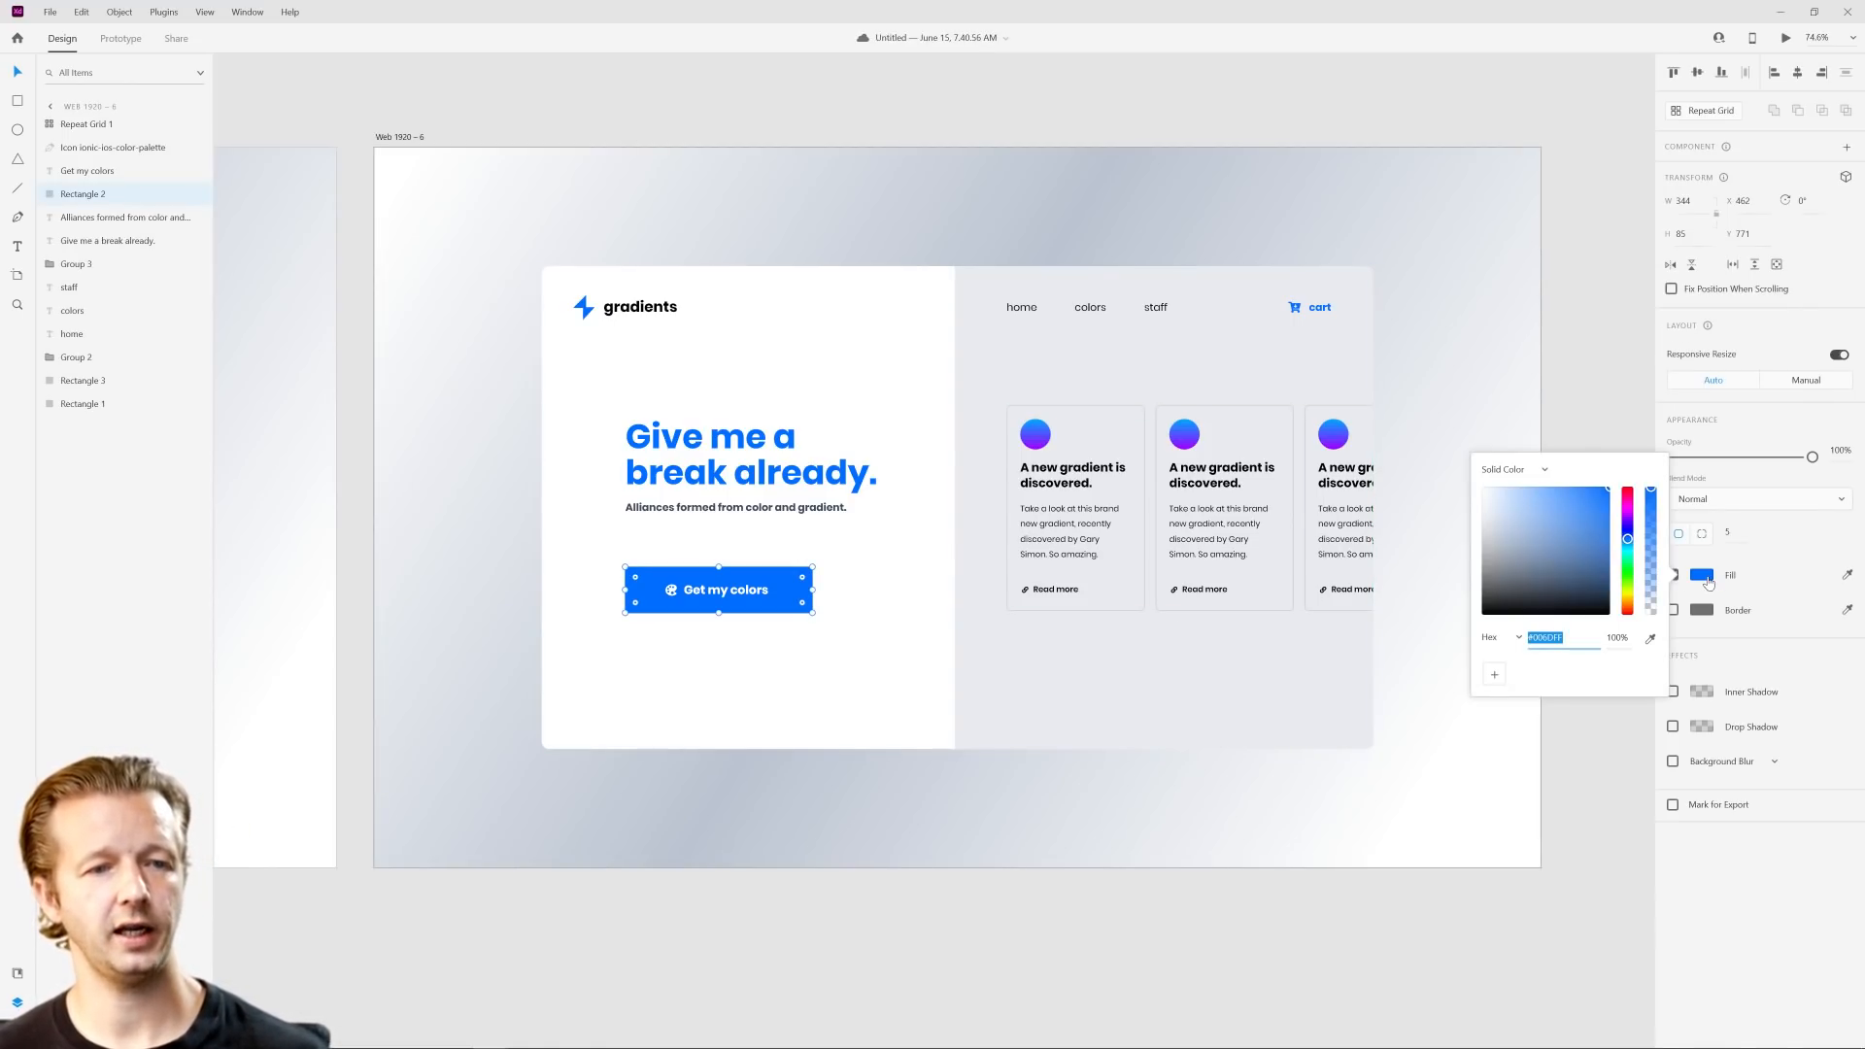
click(1544, 469)
click(1515, 491)
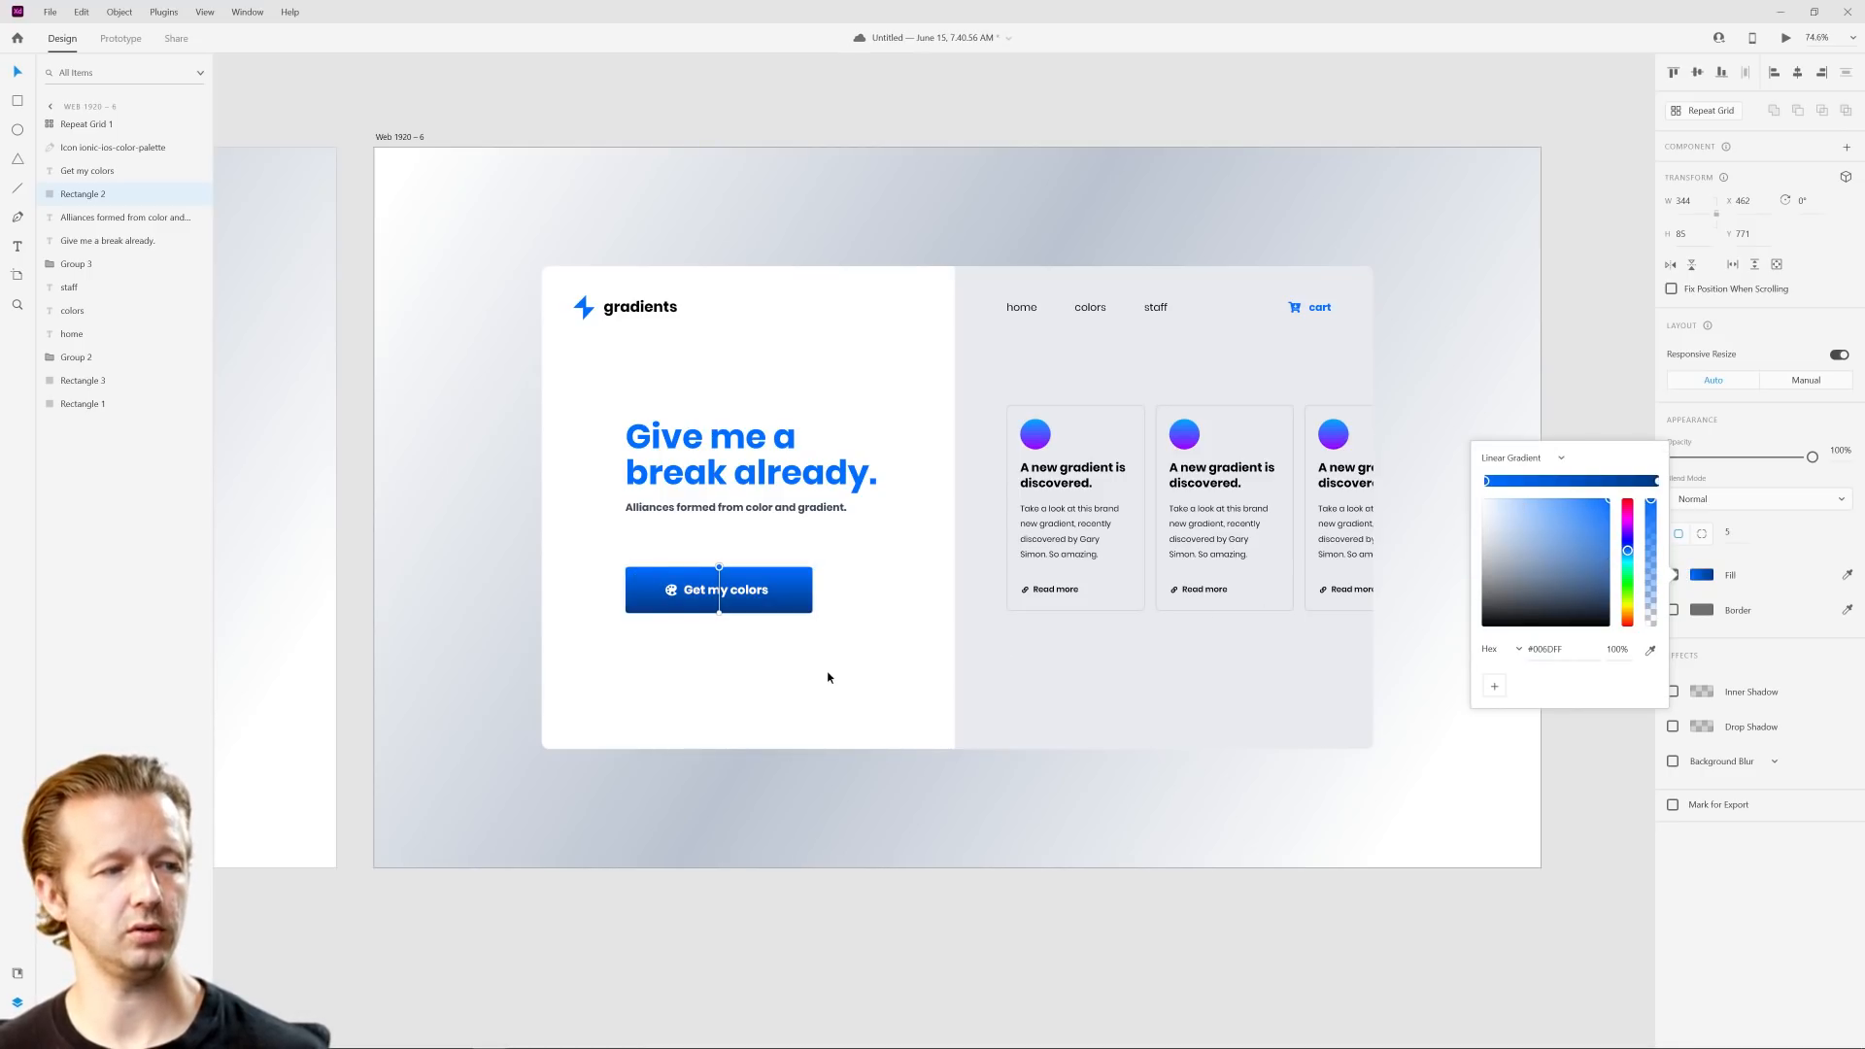
Step: Angle the "Get my colors" button's blue gradient diagonally from its upper-left corner to its lower-right corner
scroll(749, 638, up, 3)
scroll(775, 634, down, 2)
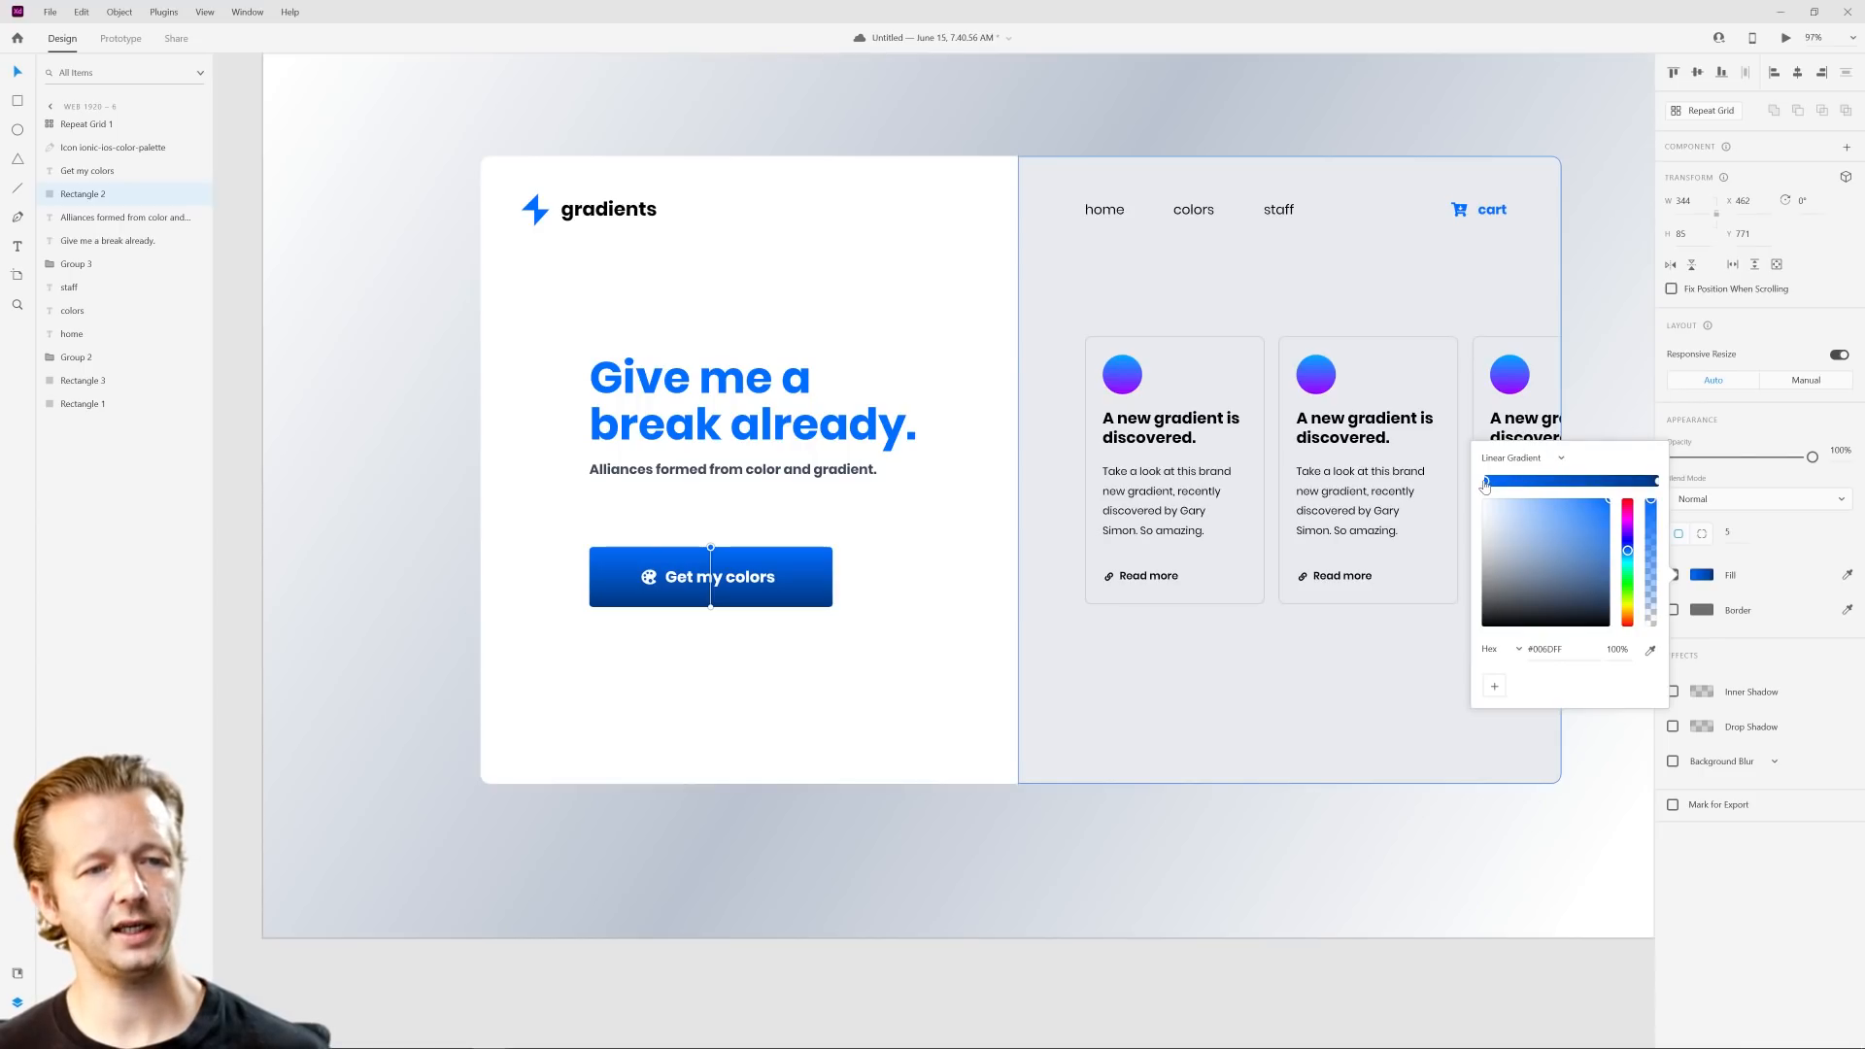
click(1657, 481)
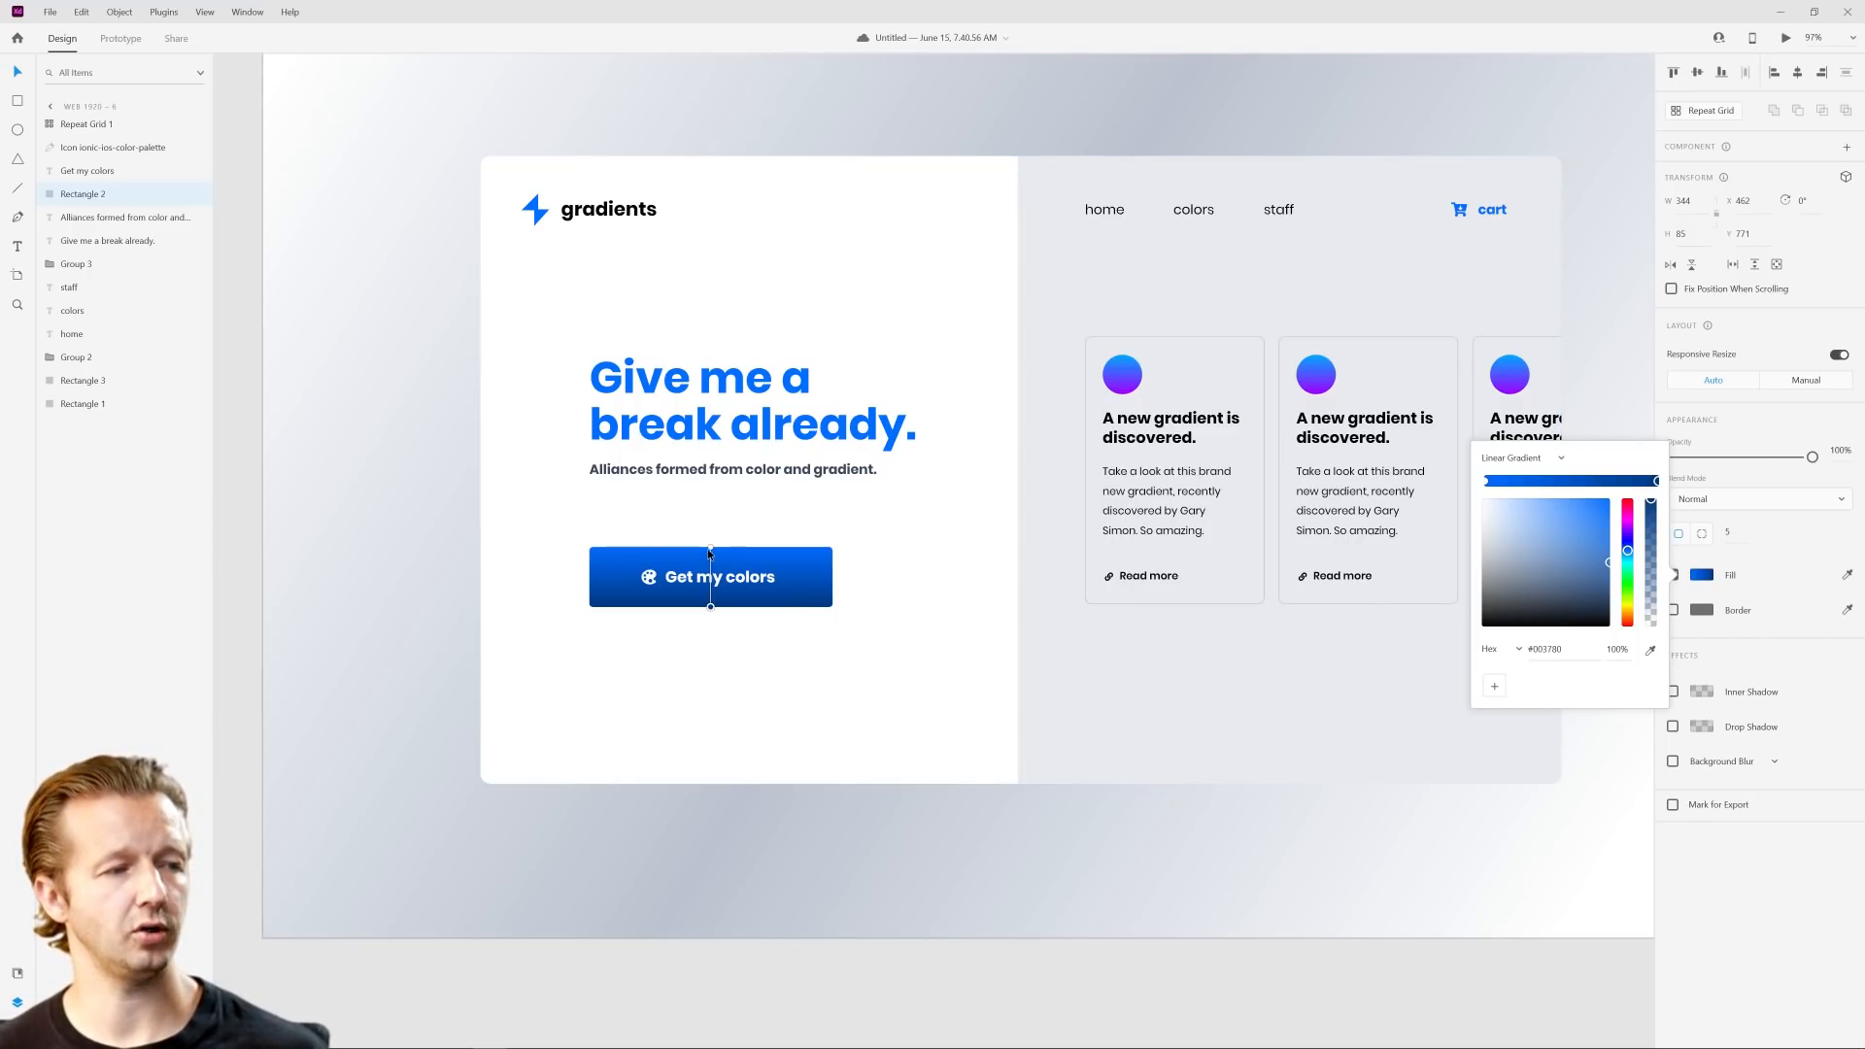
drag(710, 550, 600, 547)
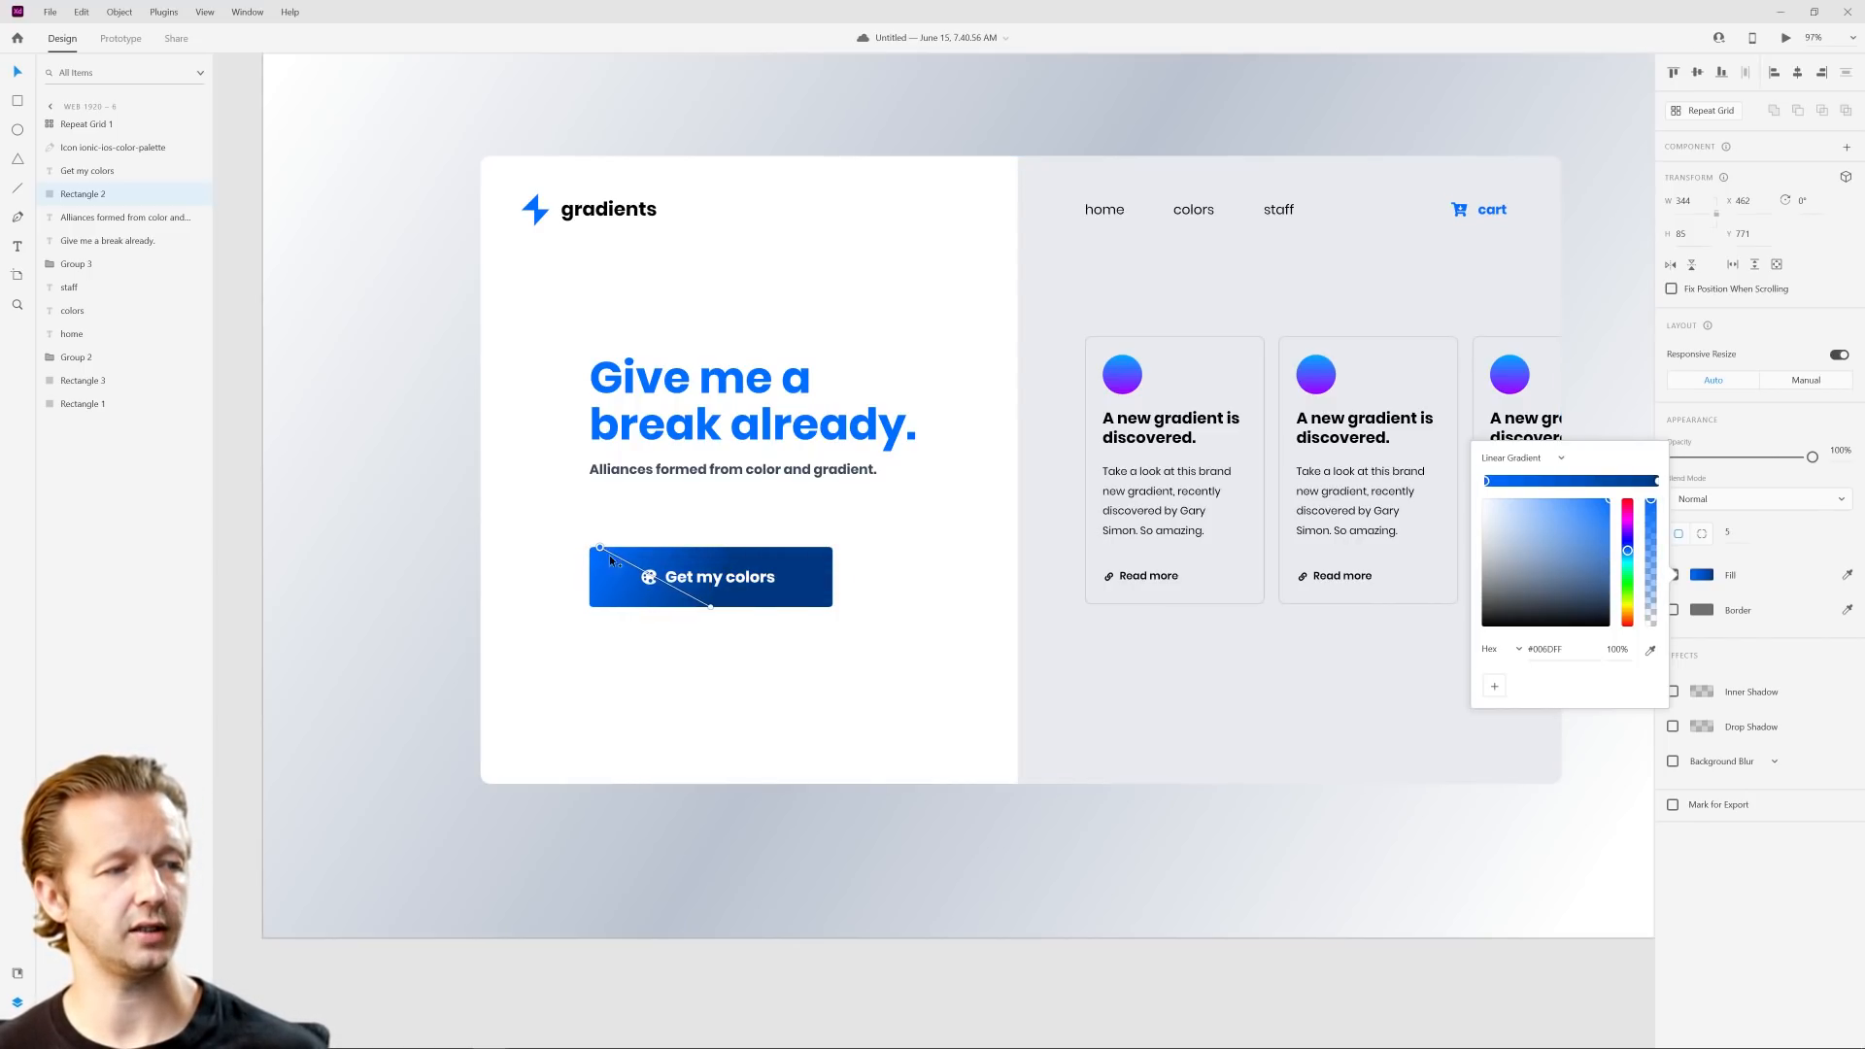
drag(711, 607, 821, 605)
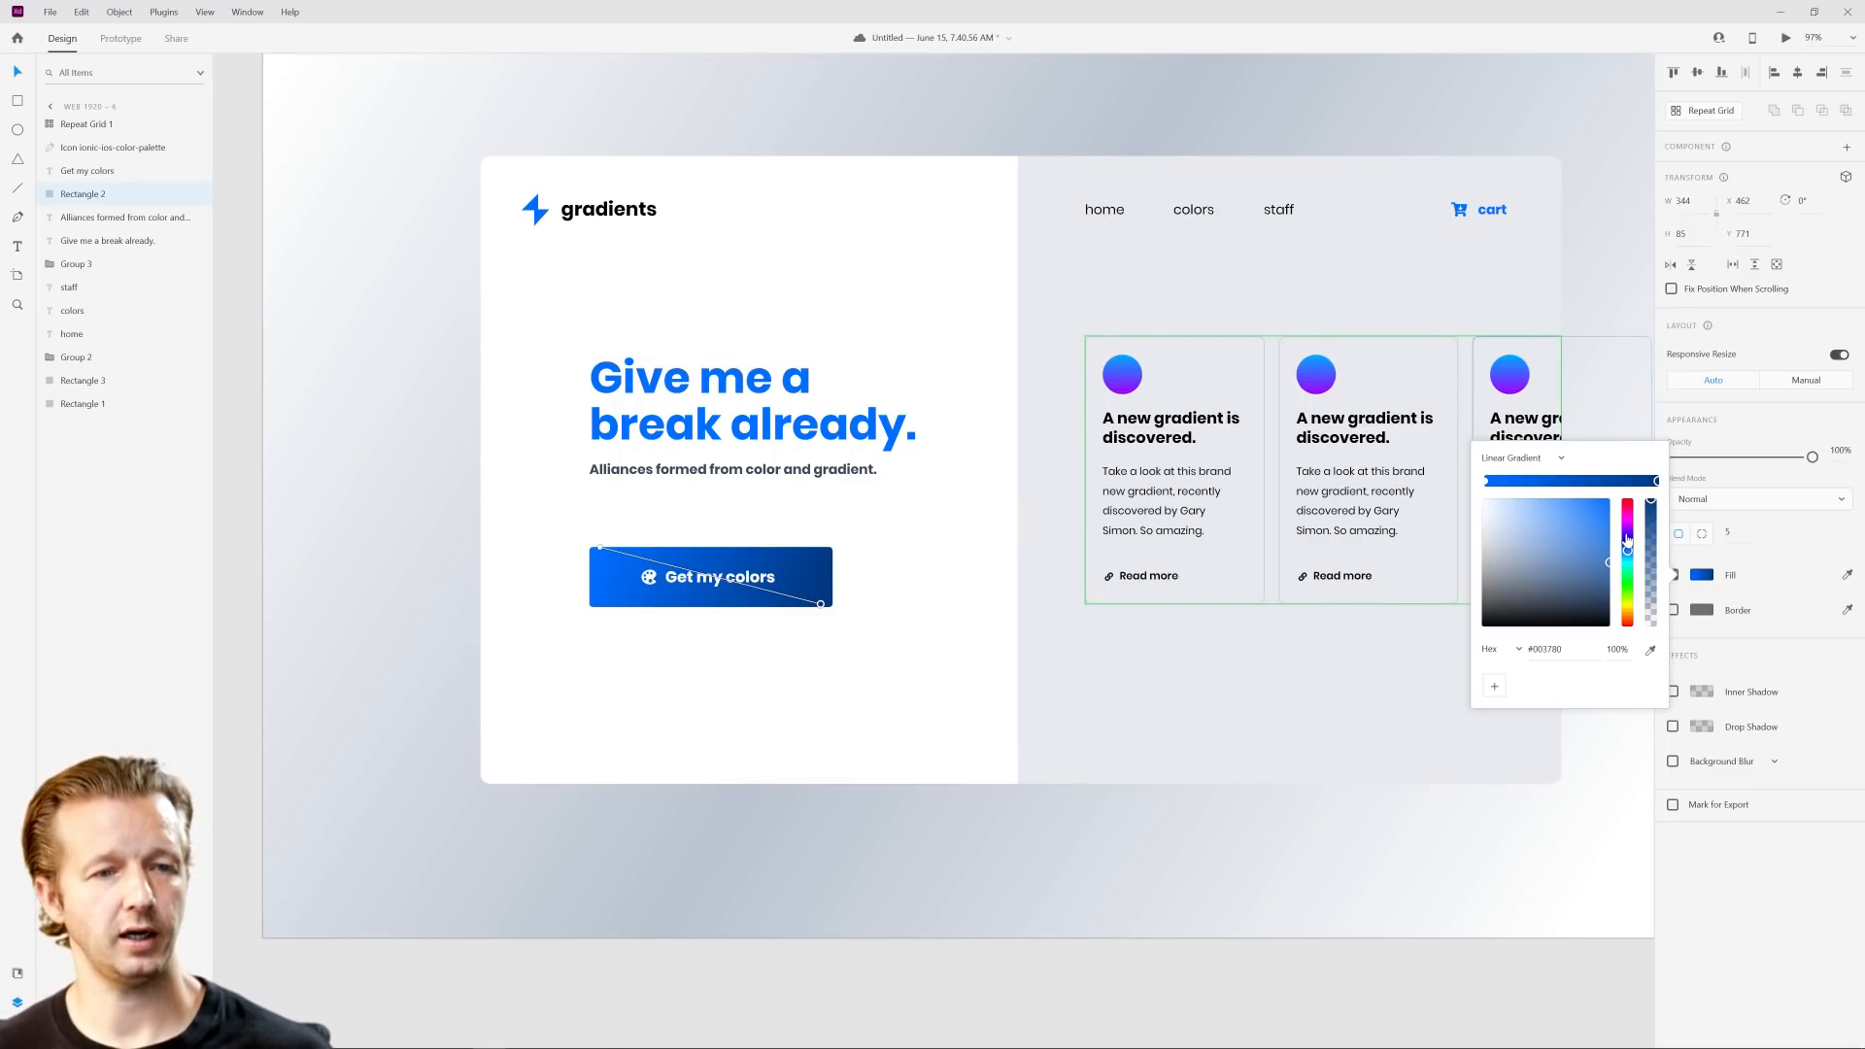
Step: Recolor the dark blue stop of the button gradient to bright purple and swap the gradient's ends so purple starts on the left side
drag(1628, 540, 1635, 503)
mouse_move(822, 603)
mouse_down()
mouse_move(682, 607)
mouse_move(597, 550)
mouse_move(793, 564)
mouse_move(818, 598)
mouse_up()
click(612, 562)
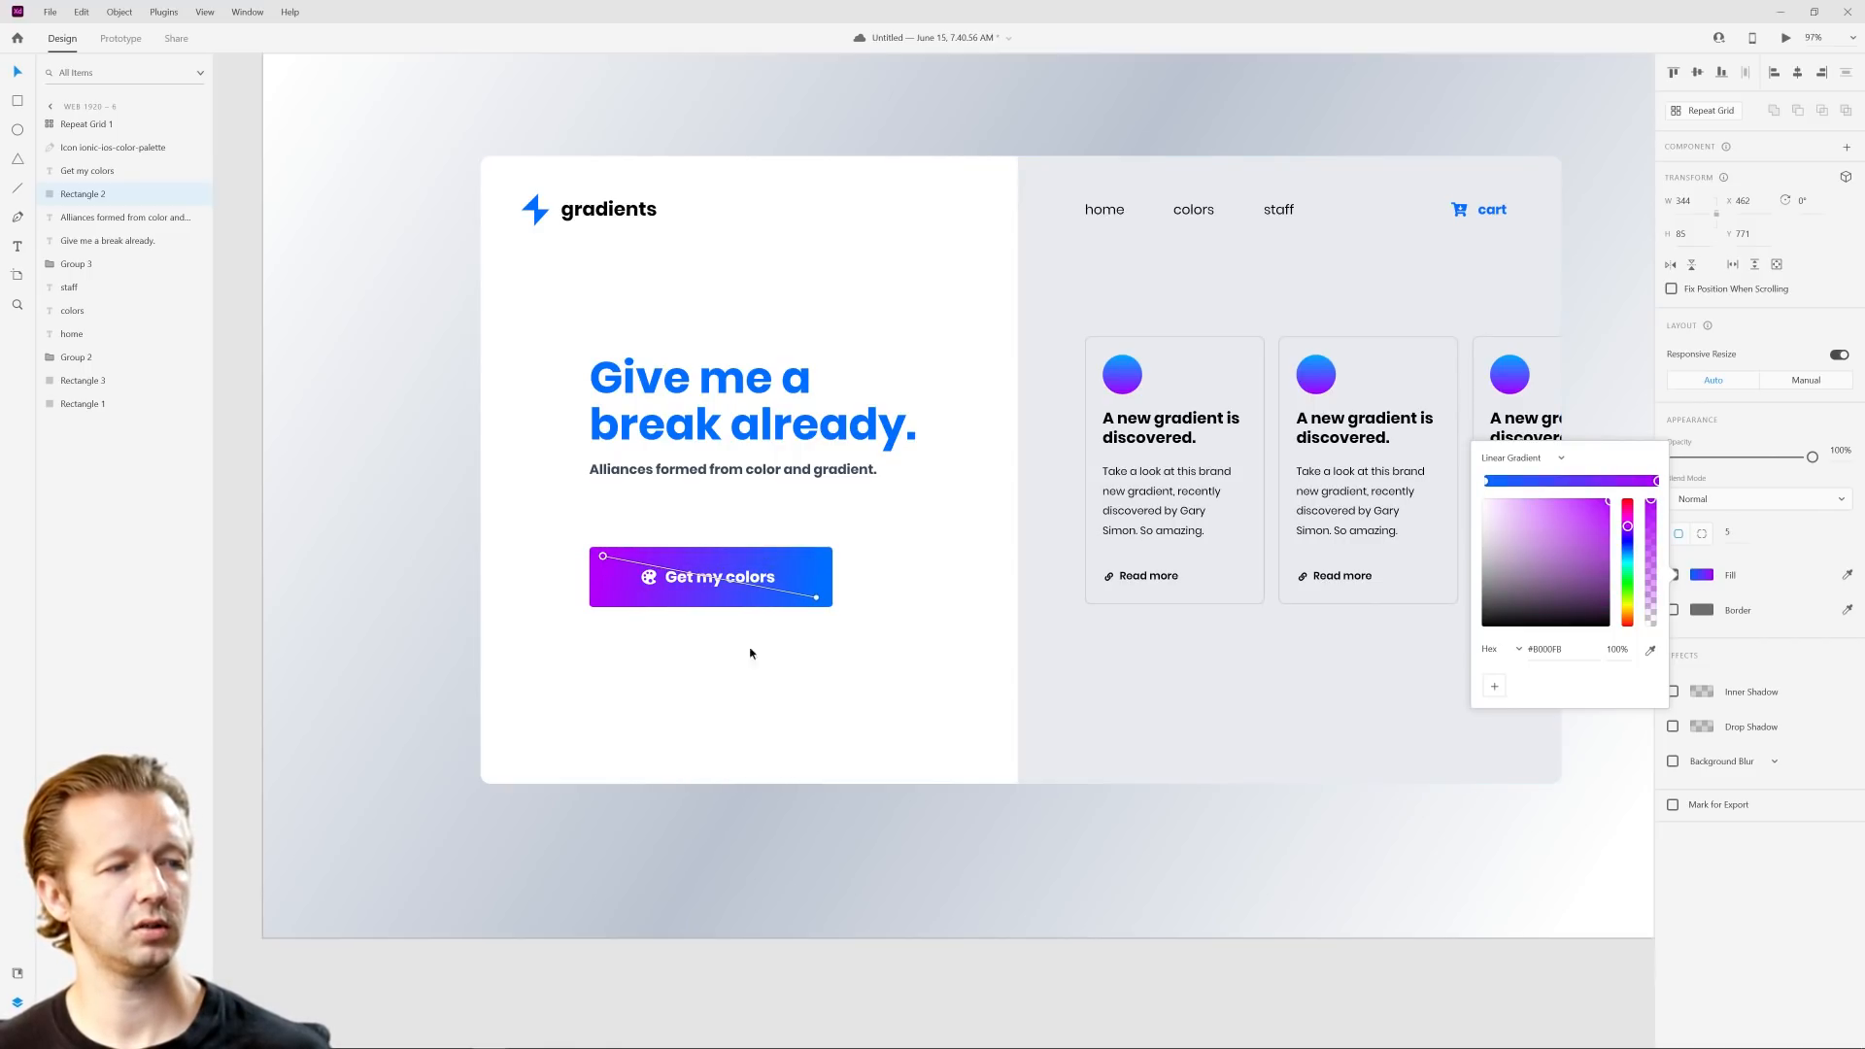
click(952, 875)
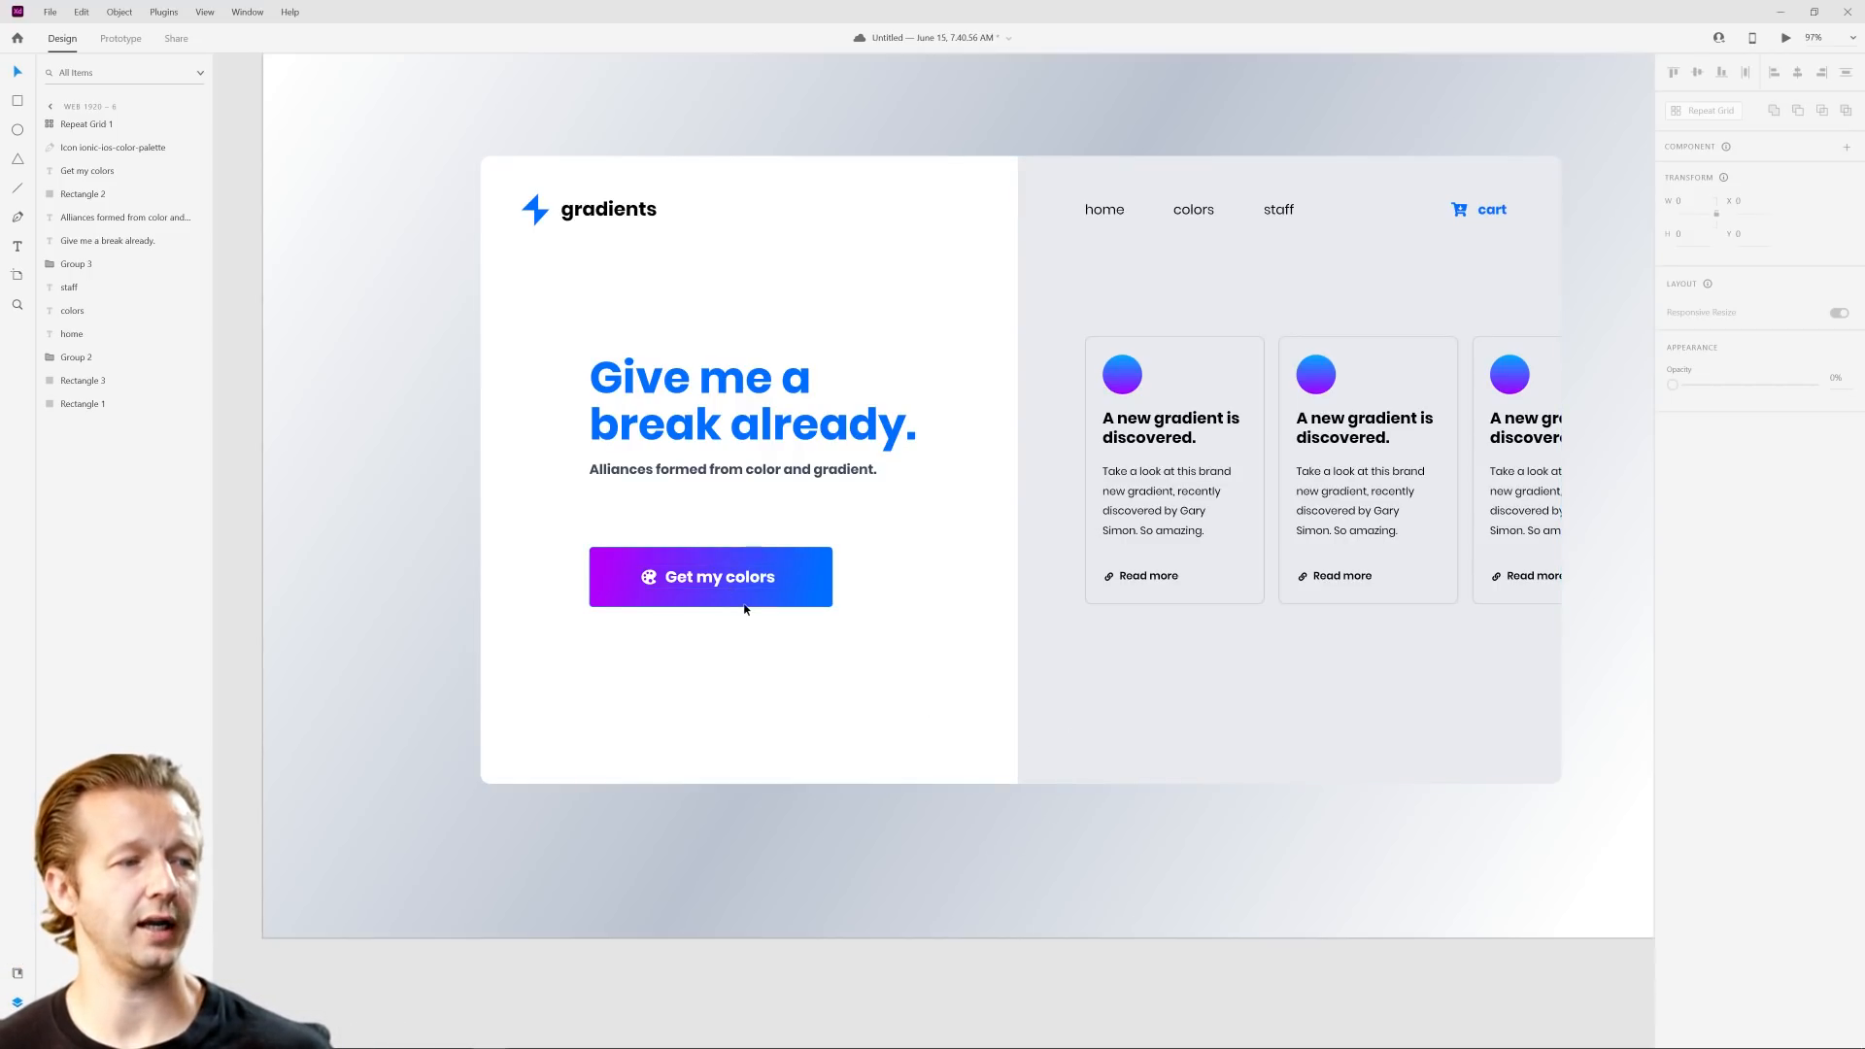
Step: Review the purple-to-blue button on the whole mockup and duplicate the Web 1920 – 6 artboard
scroll(963, 637, down, 3)
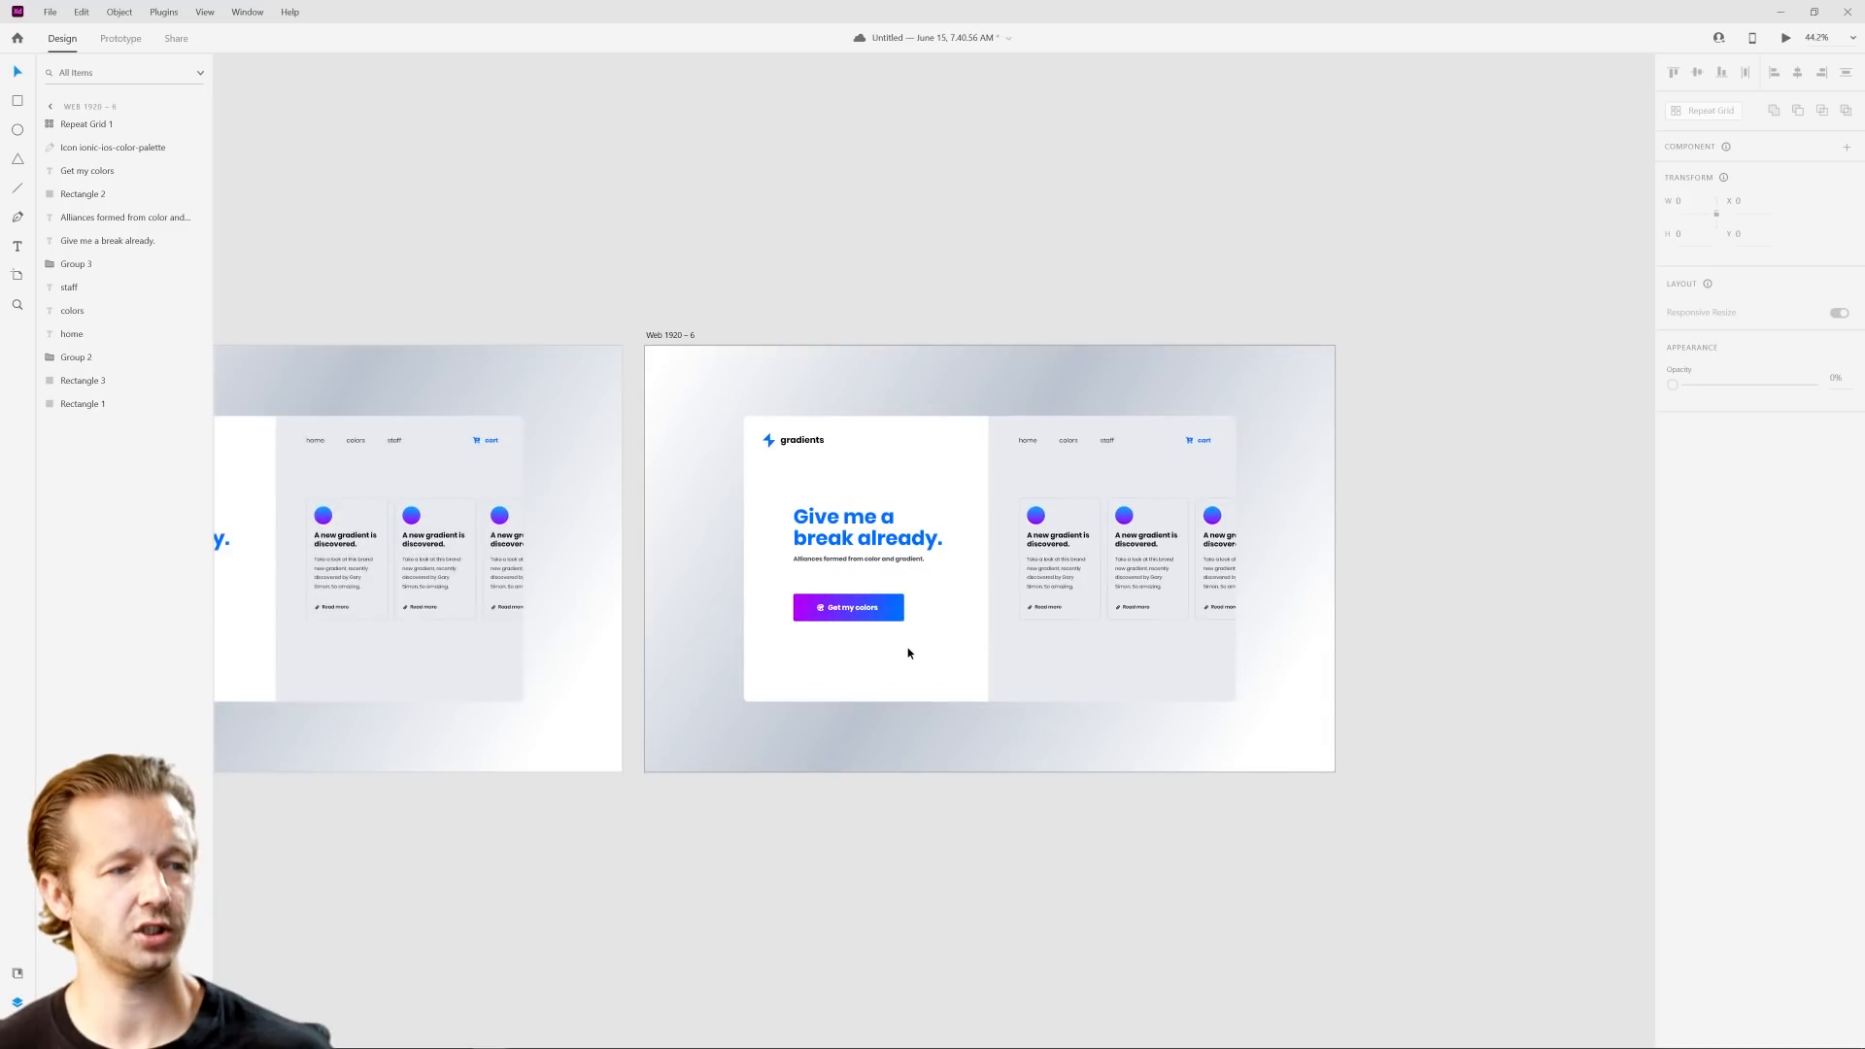
scroll(909, 645, up, 4)
scroll(971, 610, down, 5)
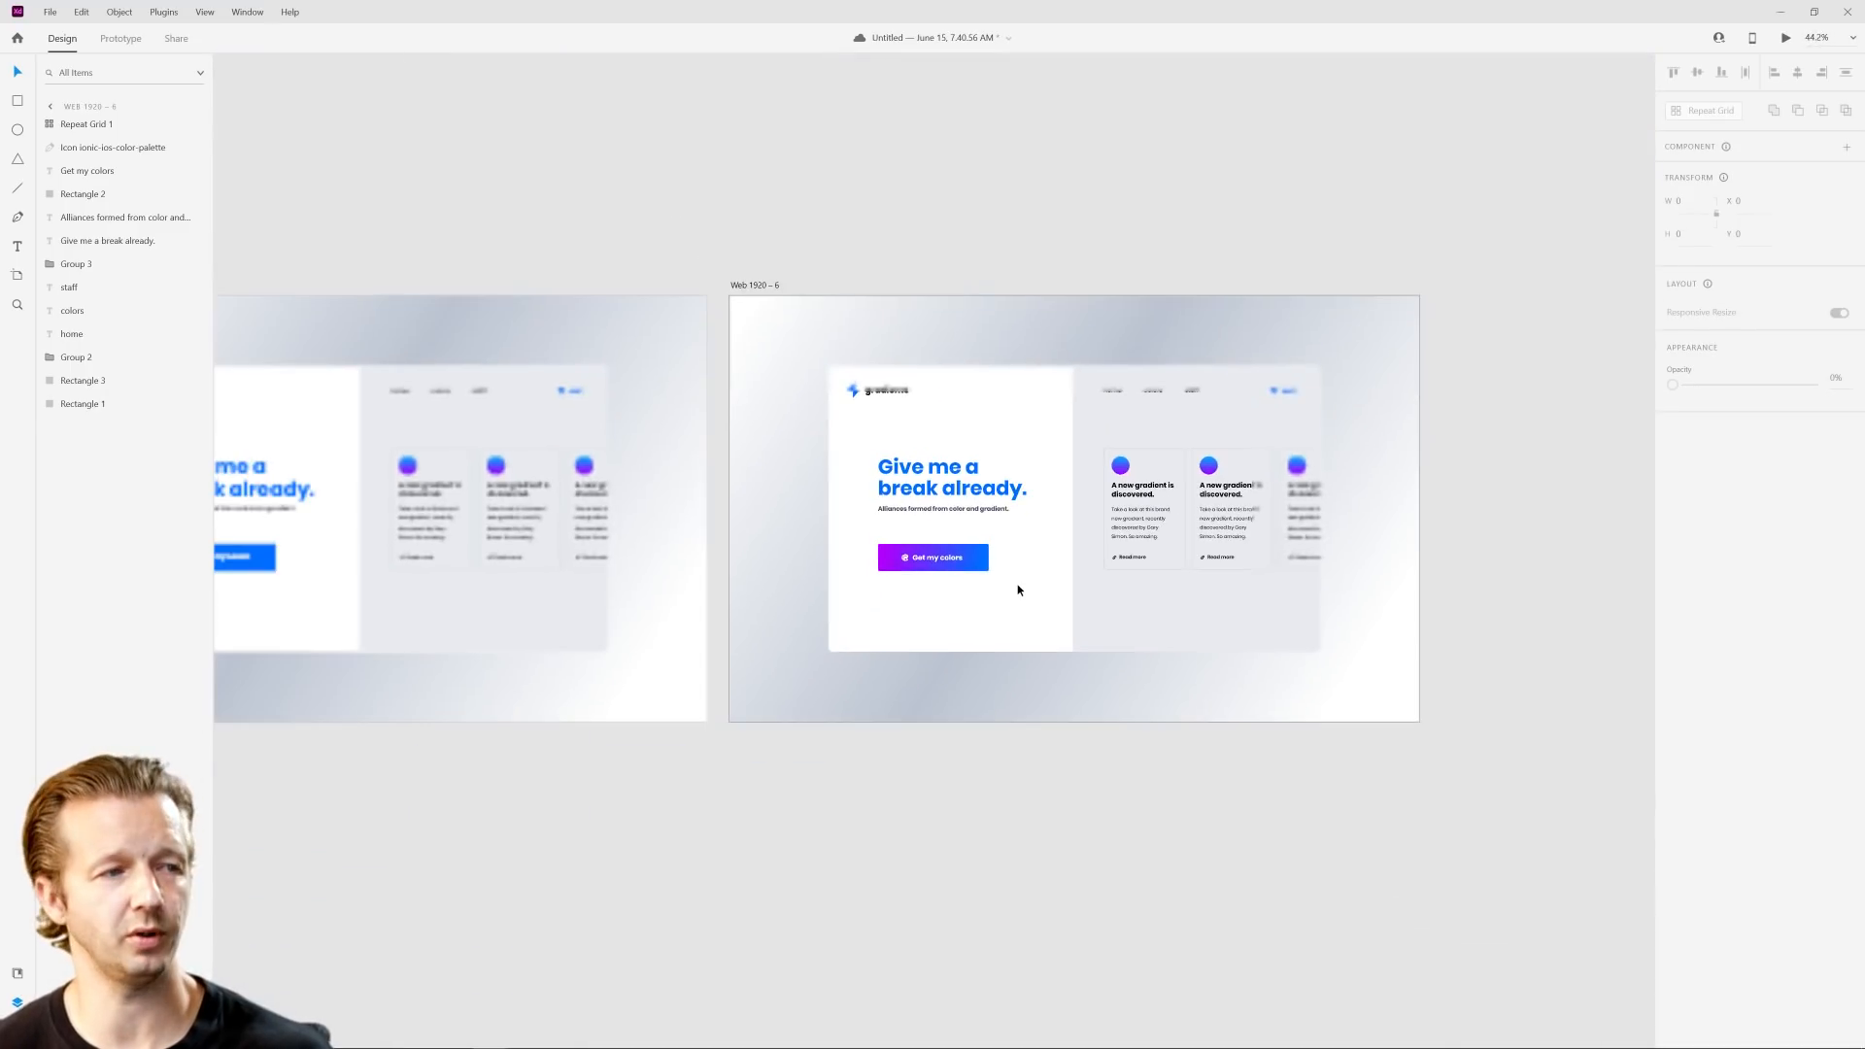
click(661, 293)
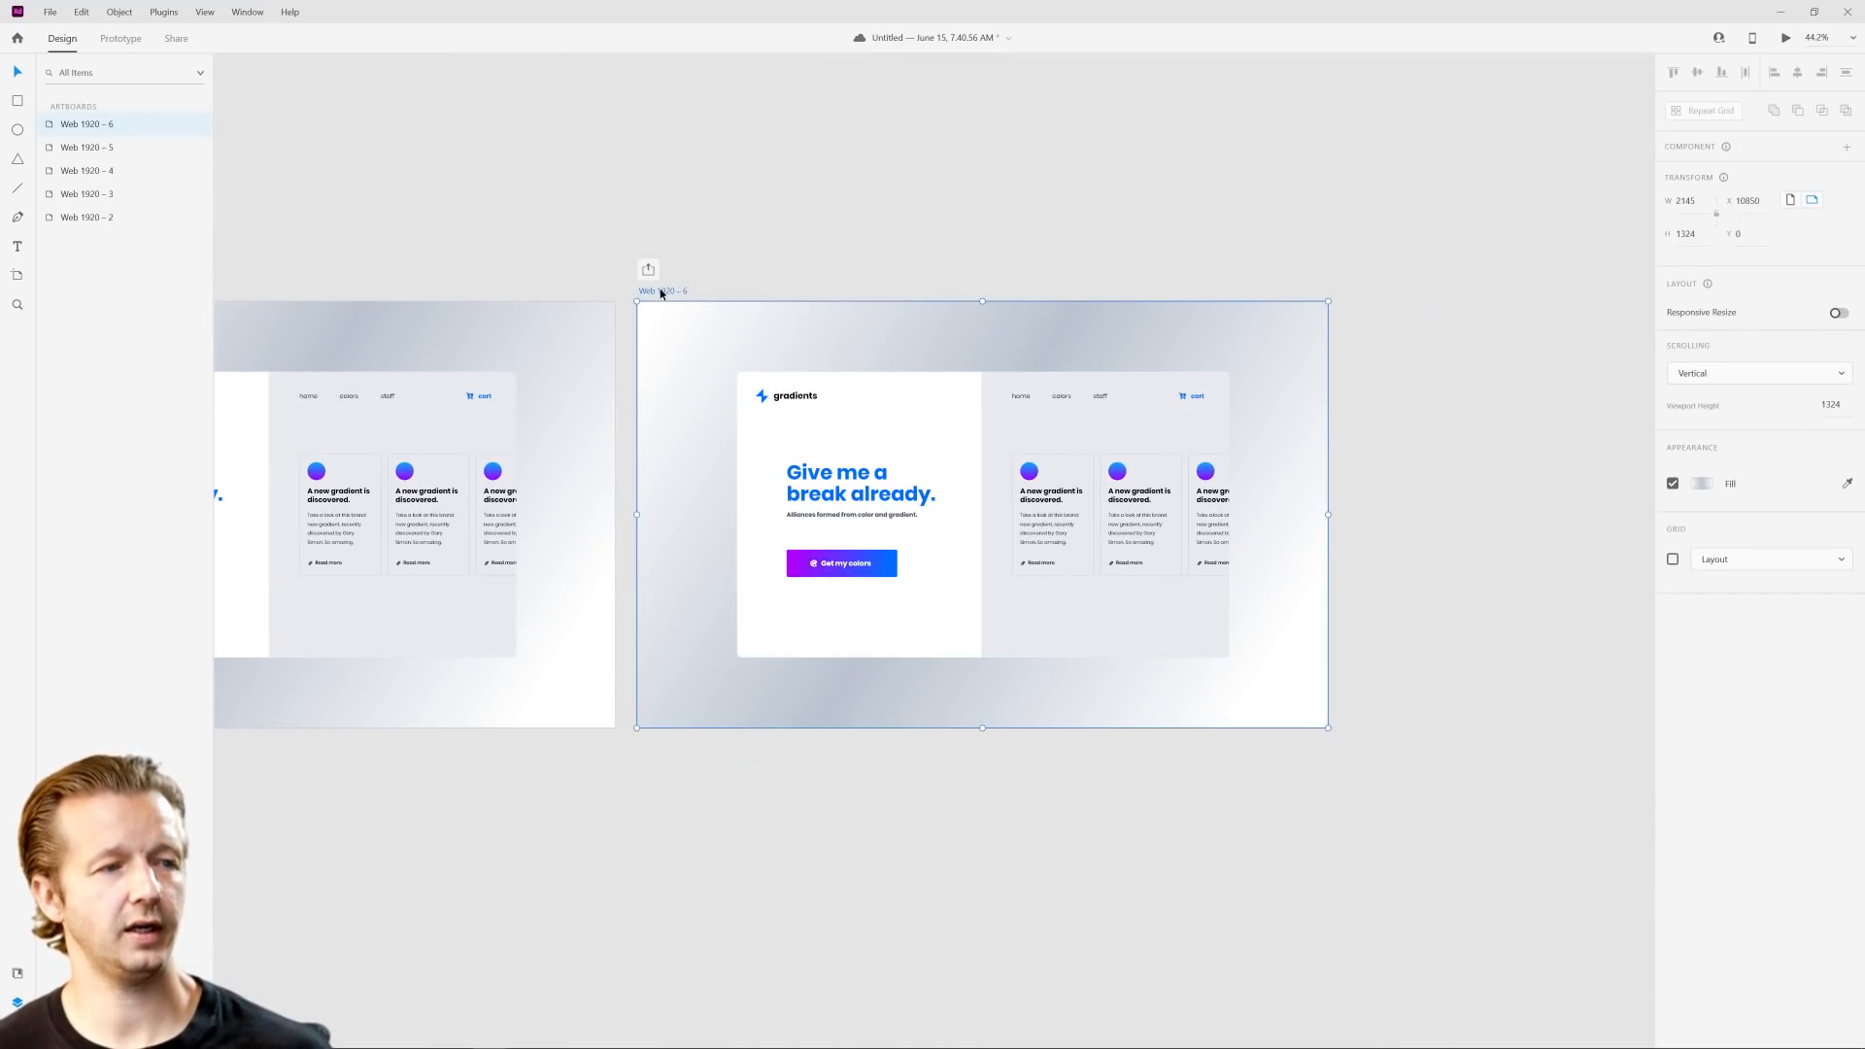
key(ctrl+d)
click(828, 260)
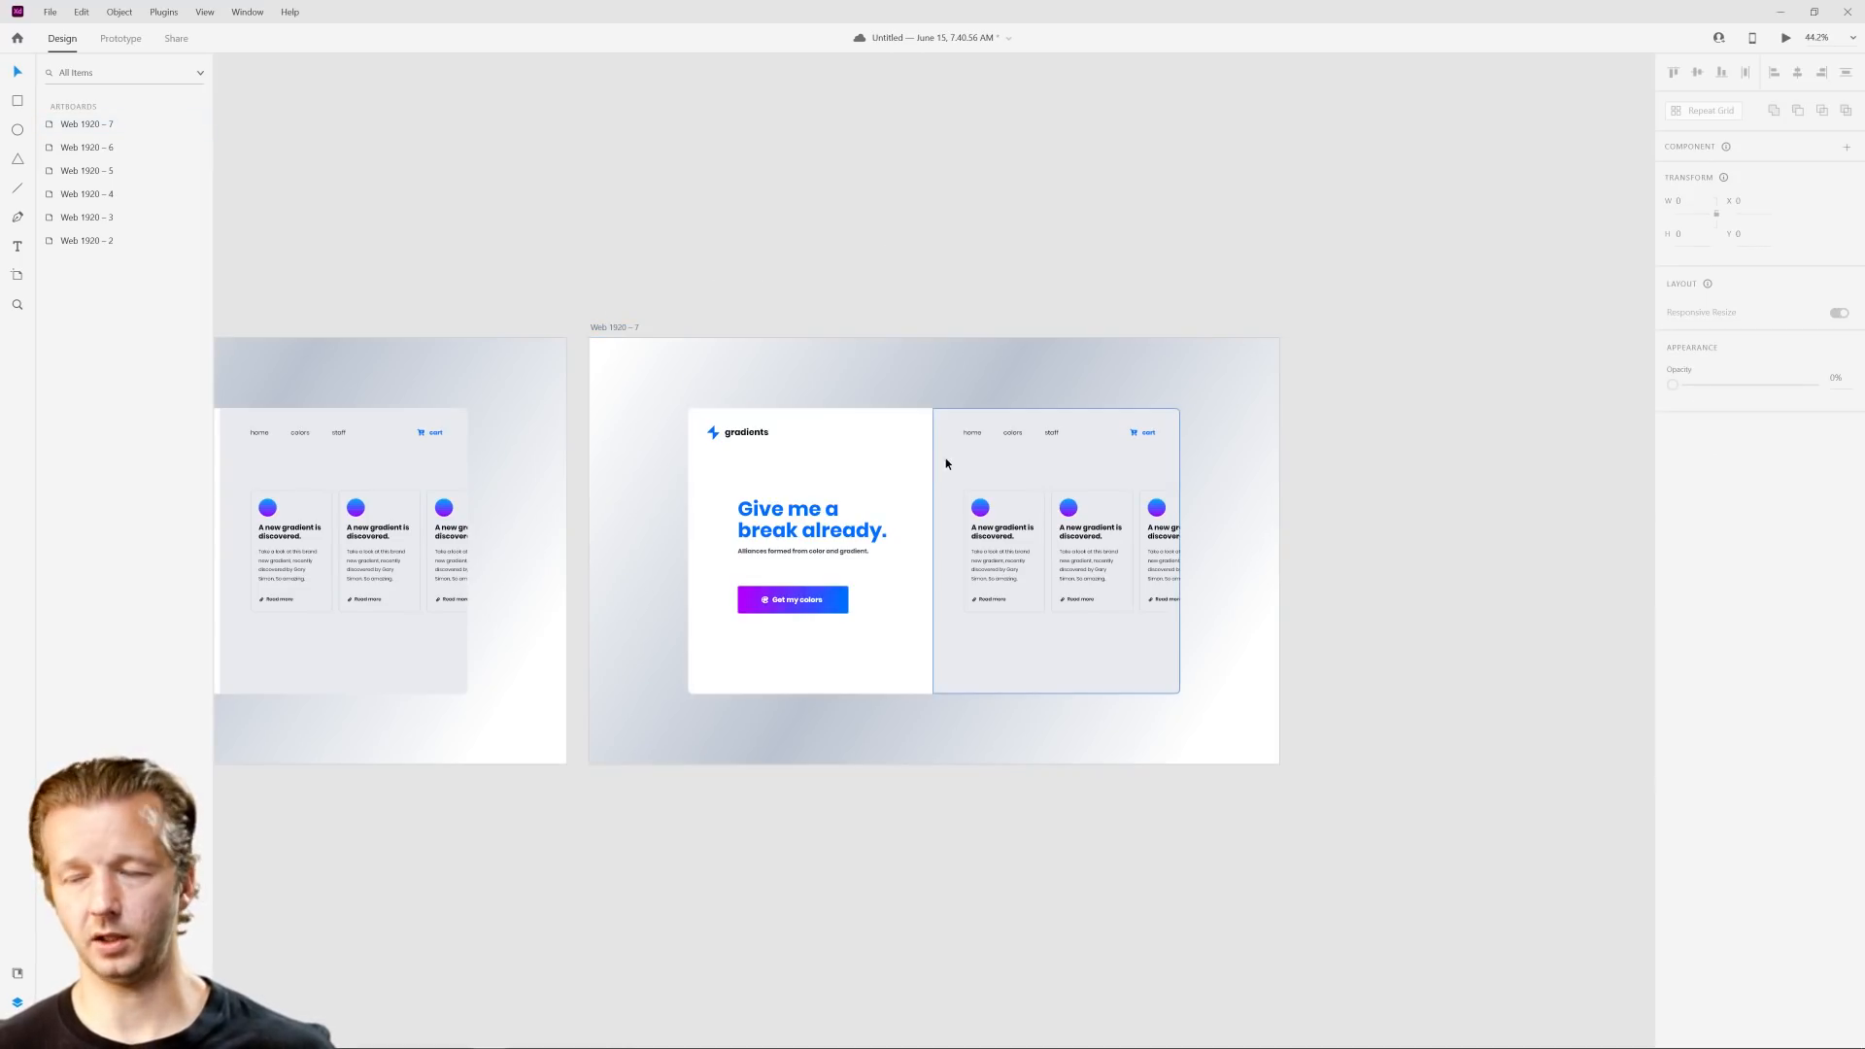
scroll(1053, 499, up, 3)
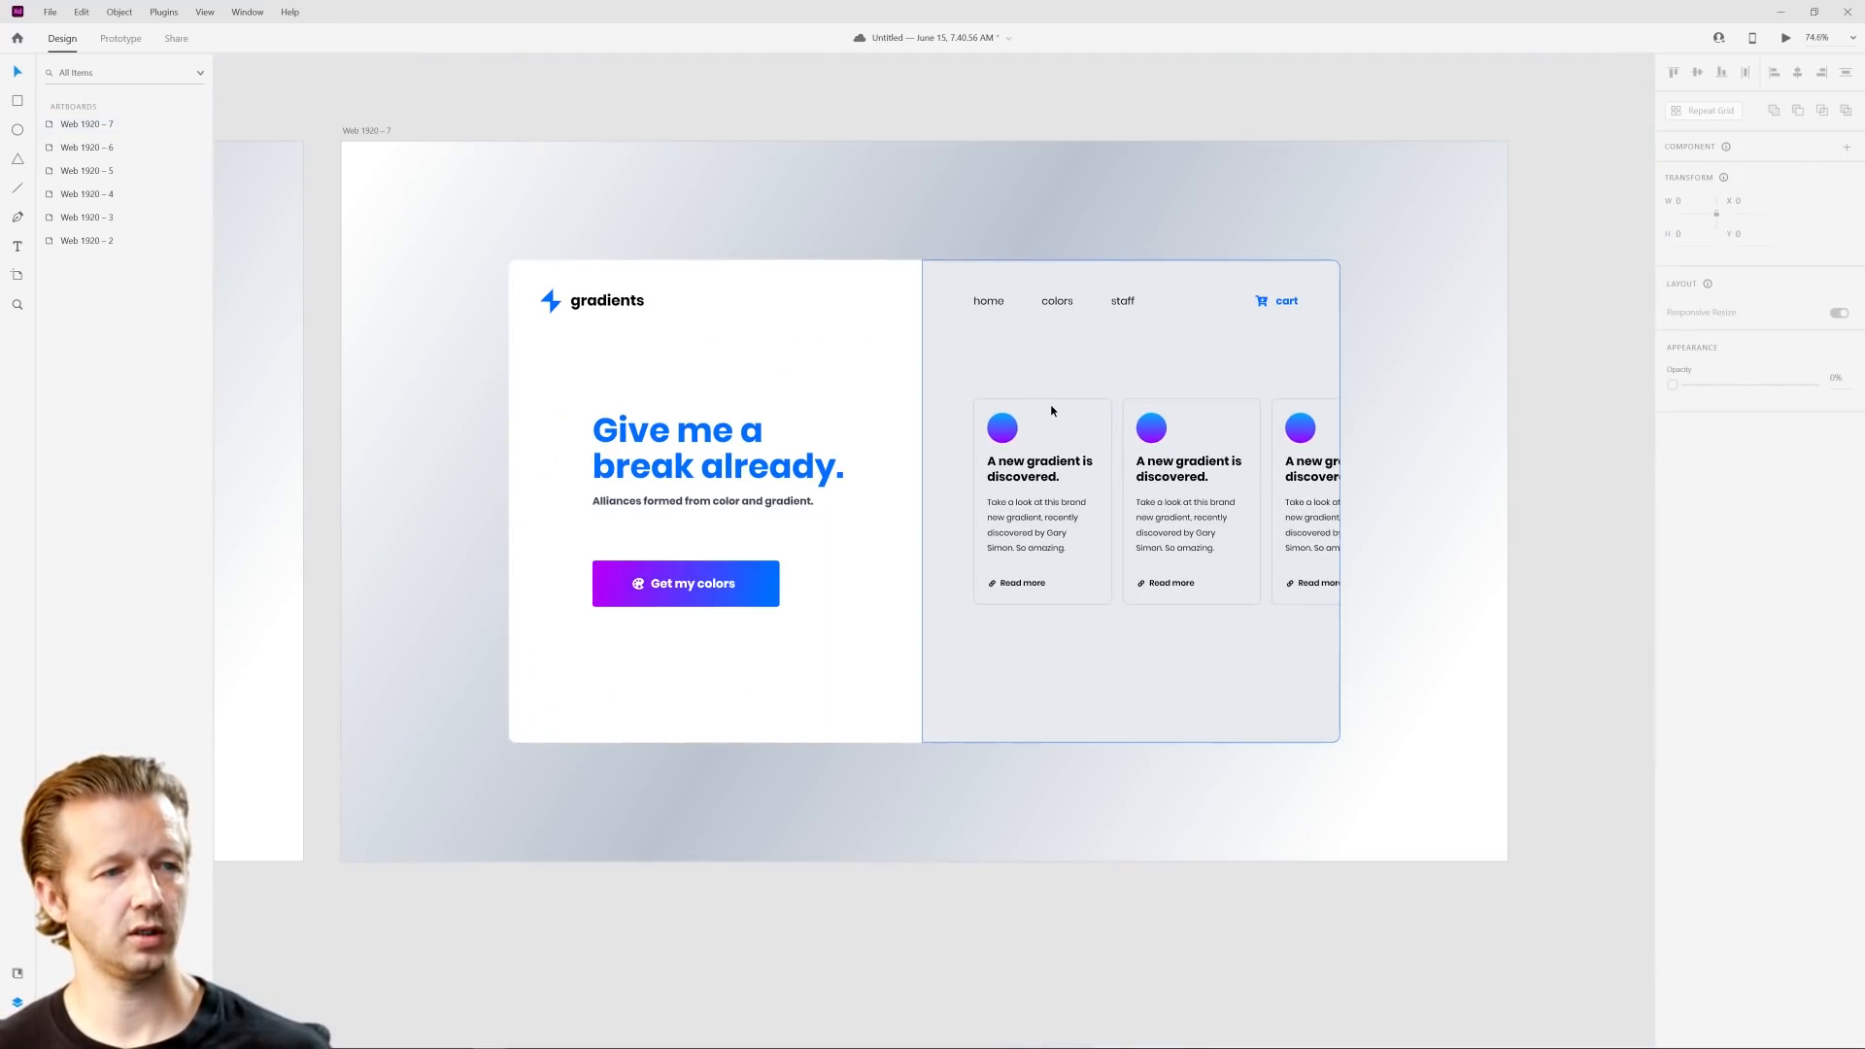
click(948, 379)
key(Delete)
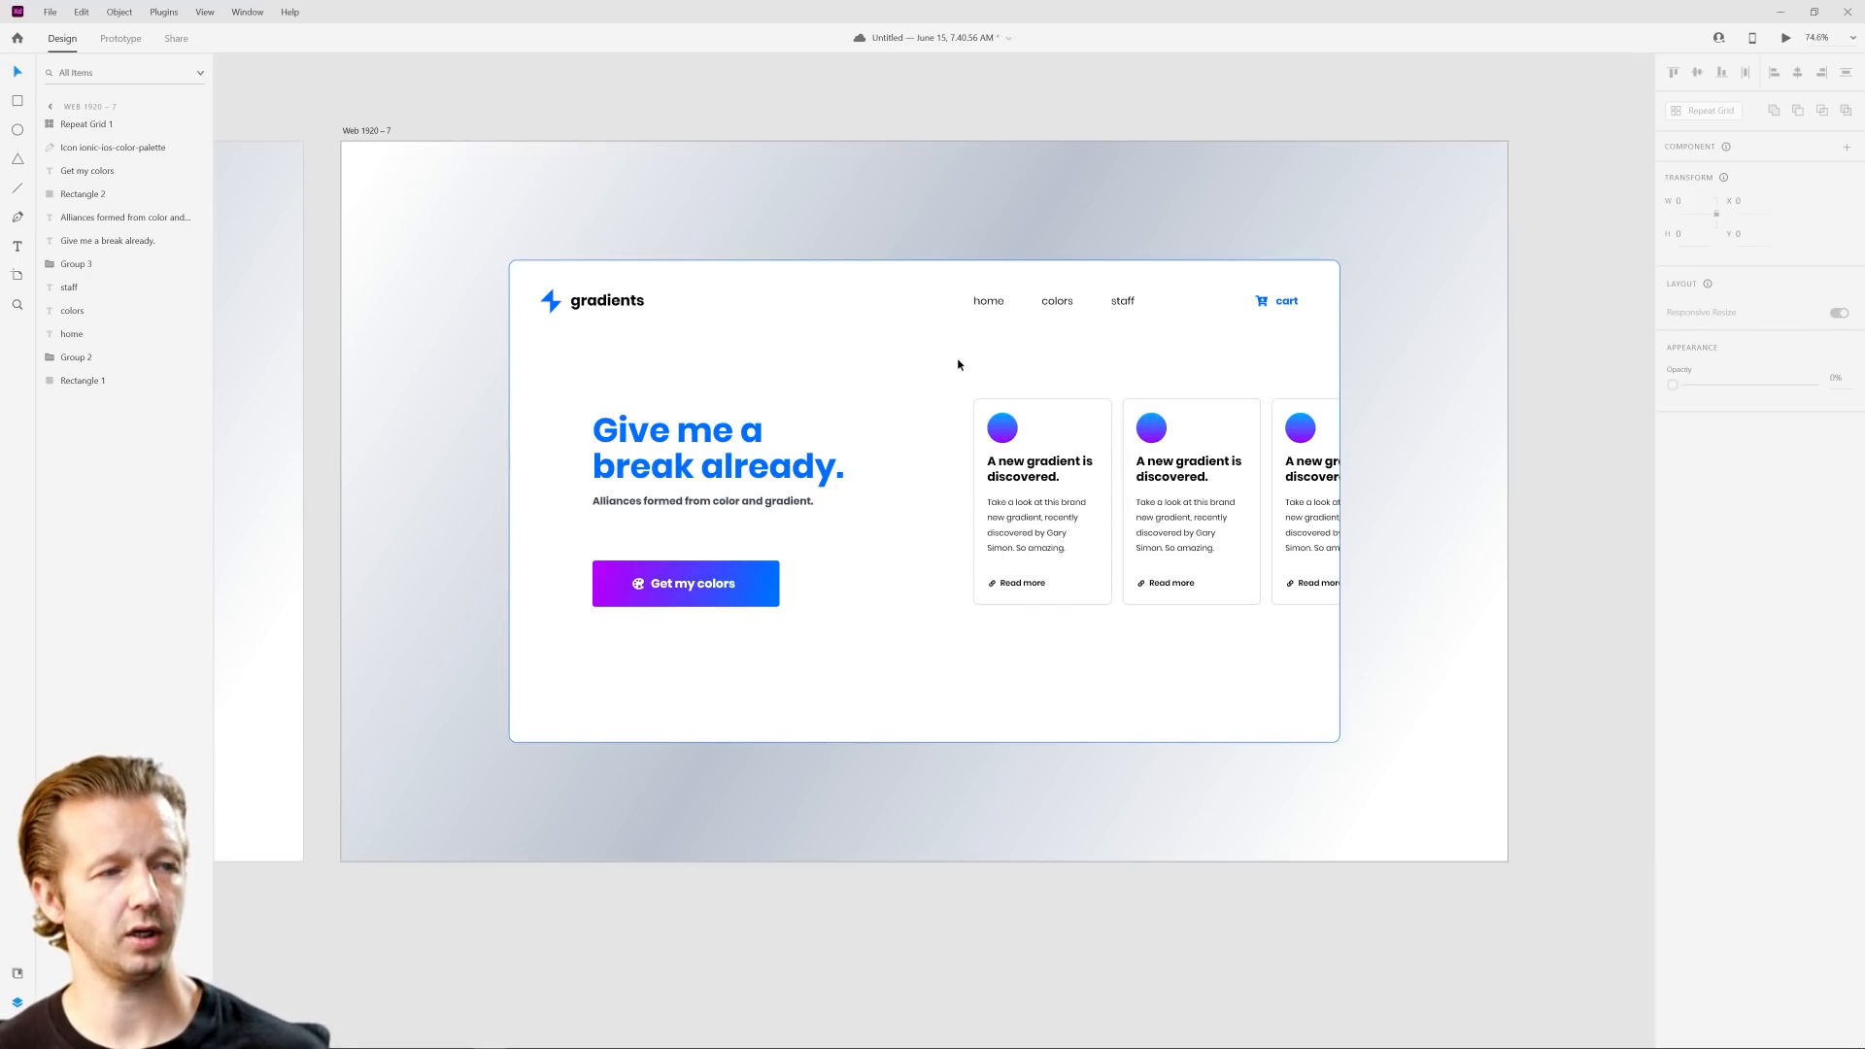
key(ctrl+z)
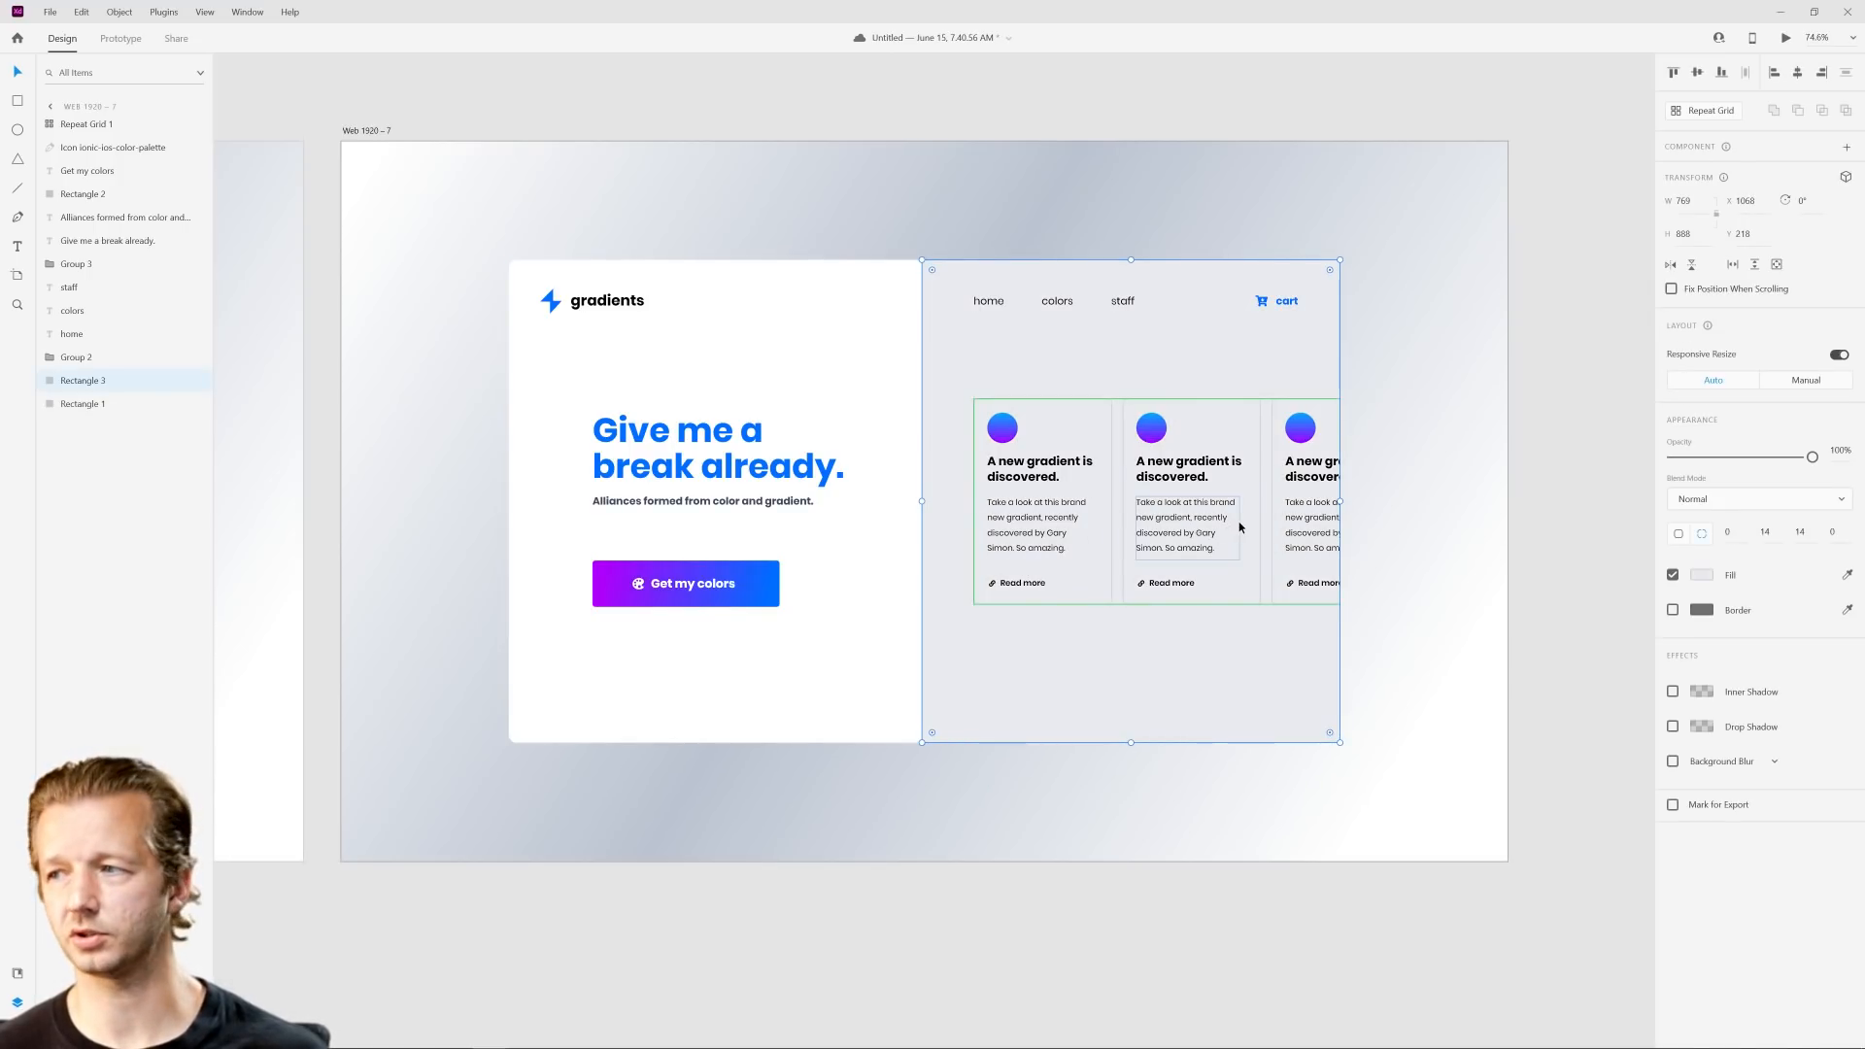
Step: Turn off the border and enable the white fill on the repeated feature cards of the Web 1920 – 7 artboard
scroll(1224, 525, up, 4)
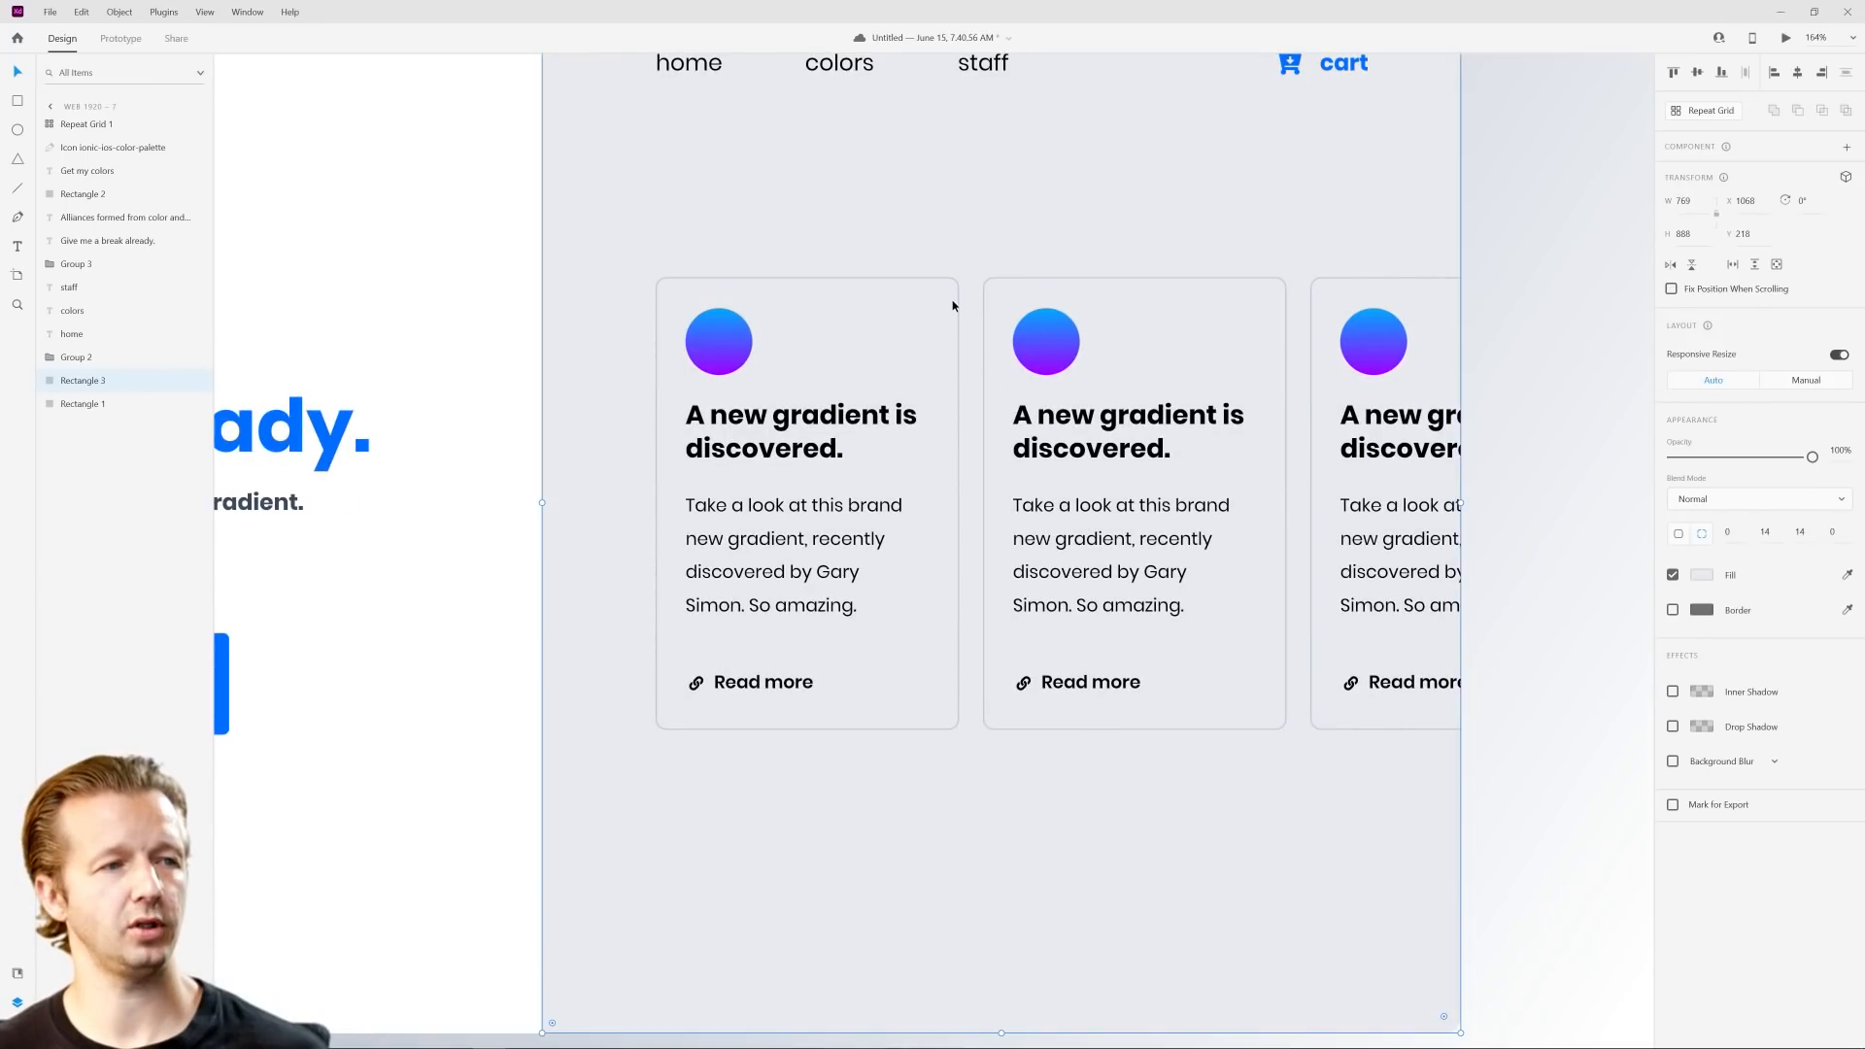
click(951, 340)
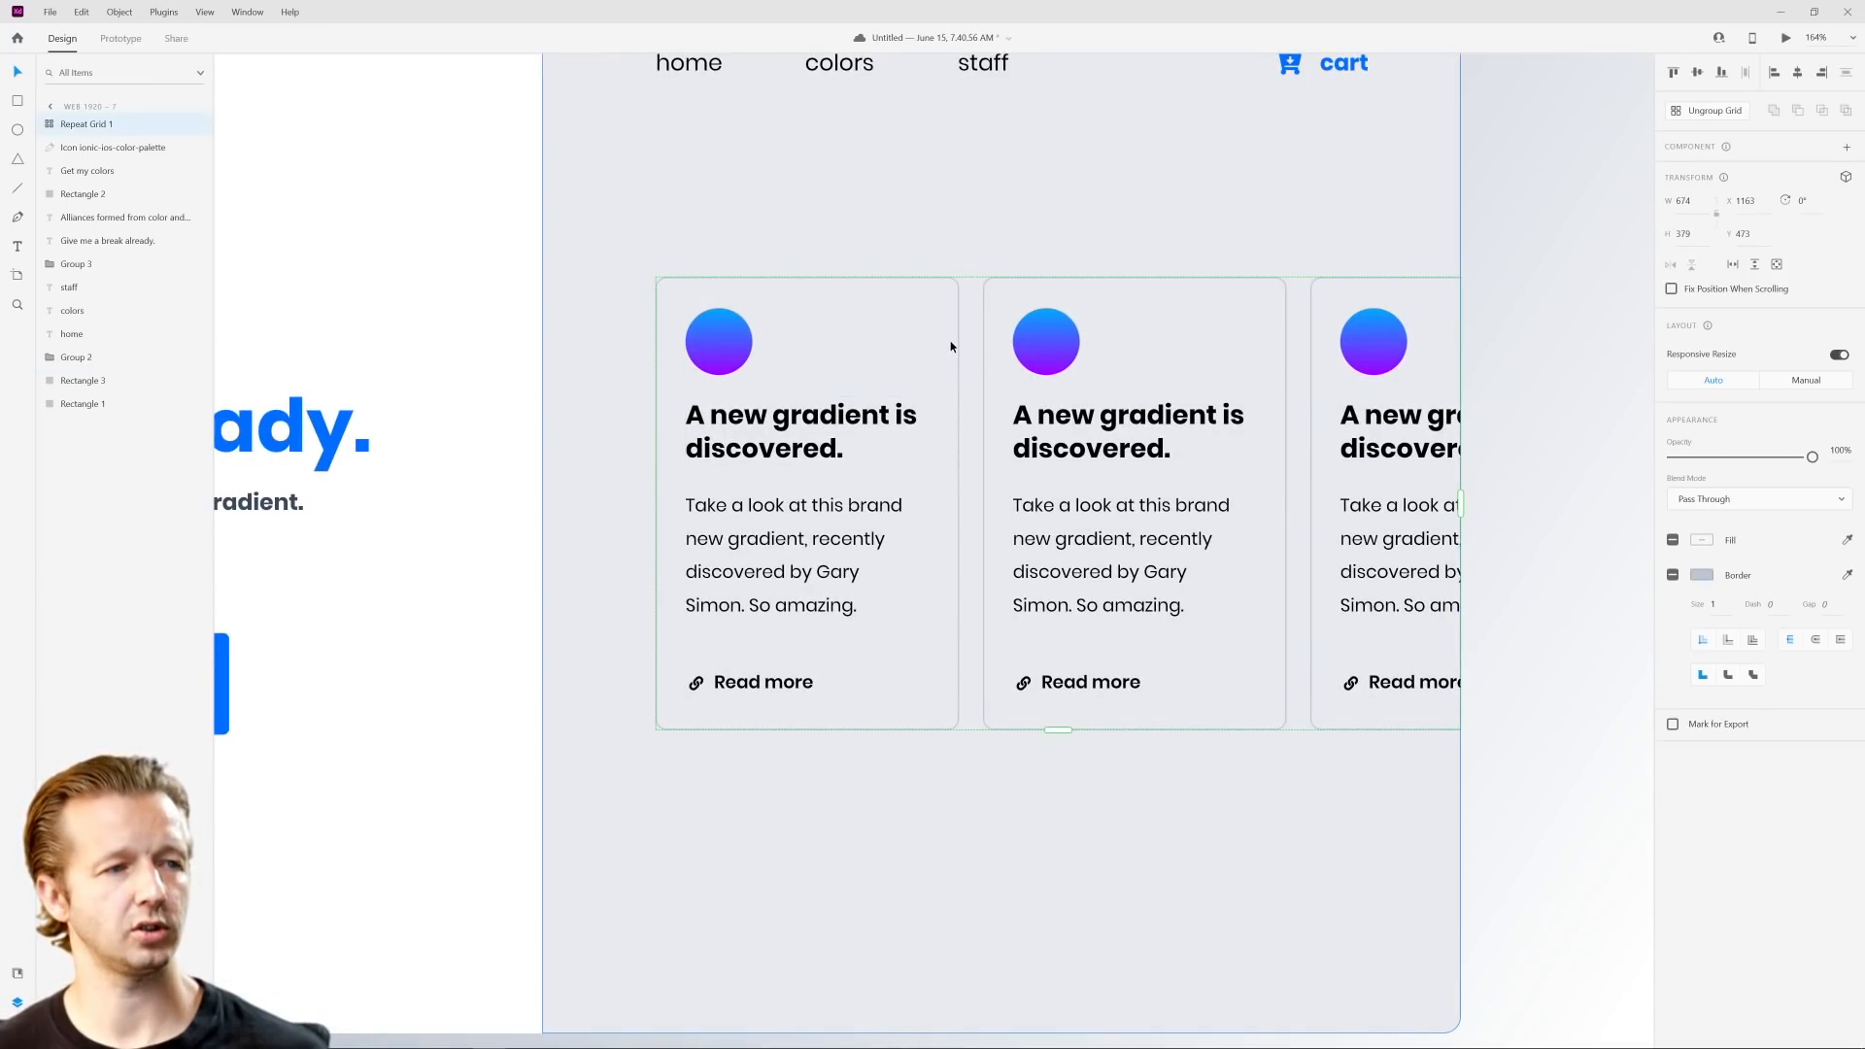
click(953, 342)
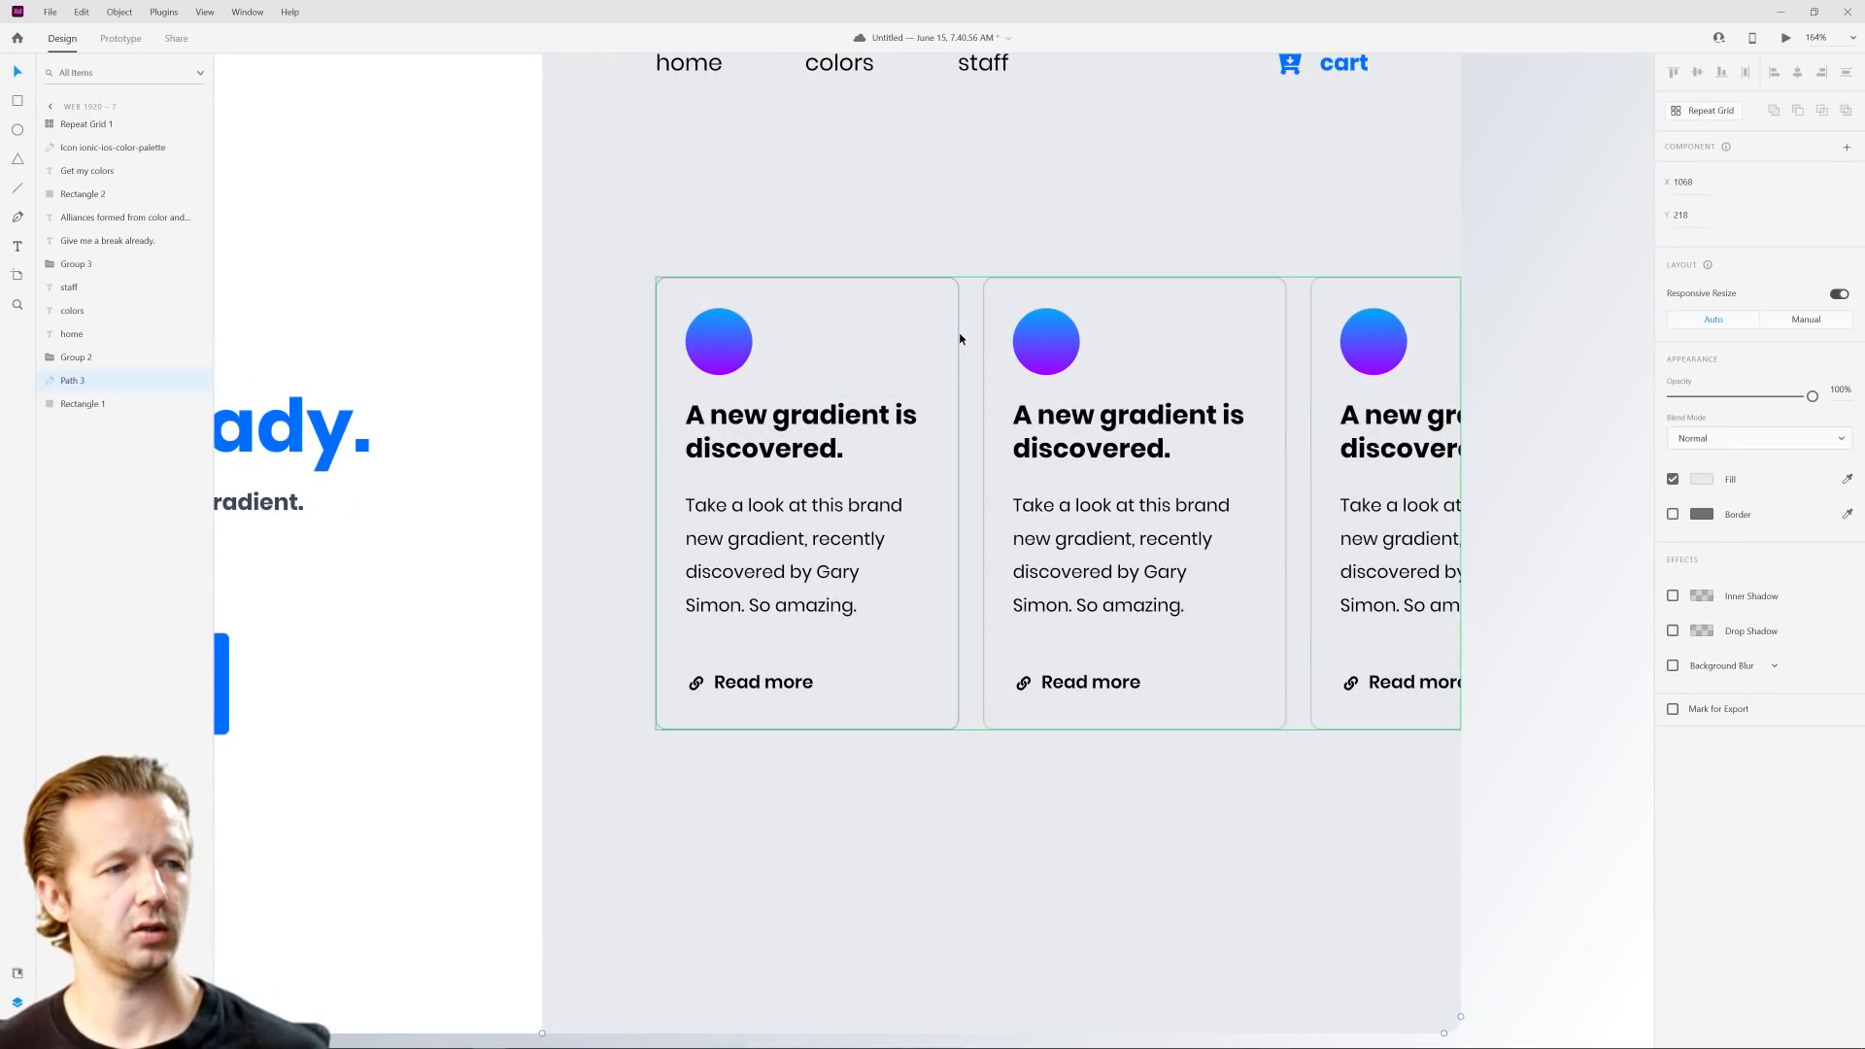
double_click(953, 342)
click(1673, 594)
click(1674, 560)
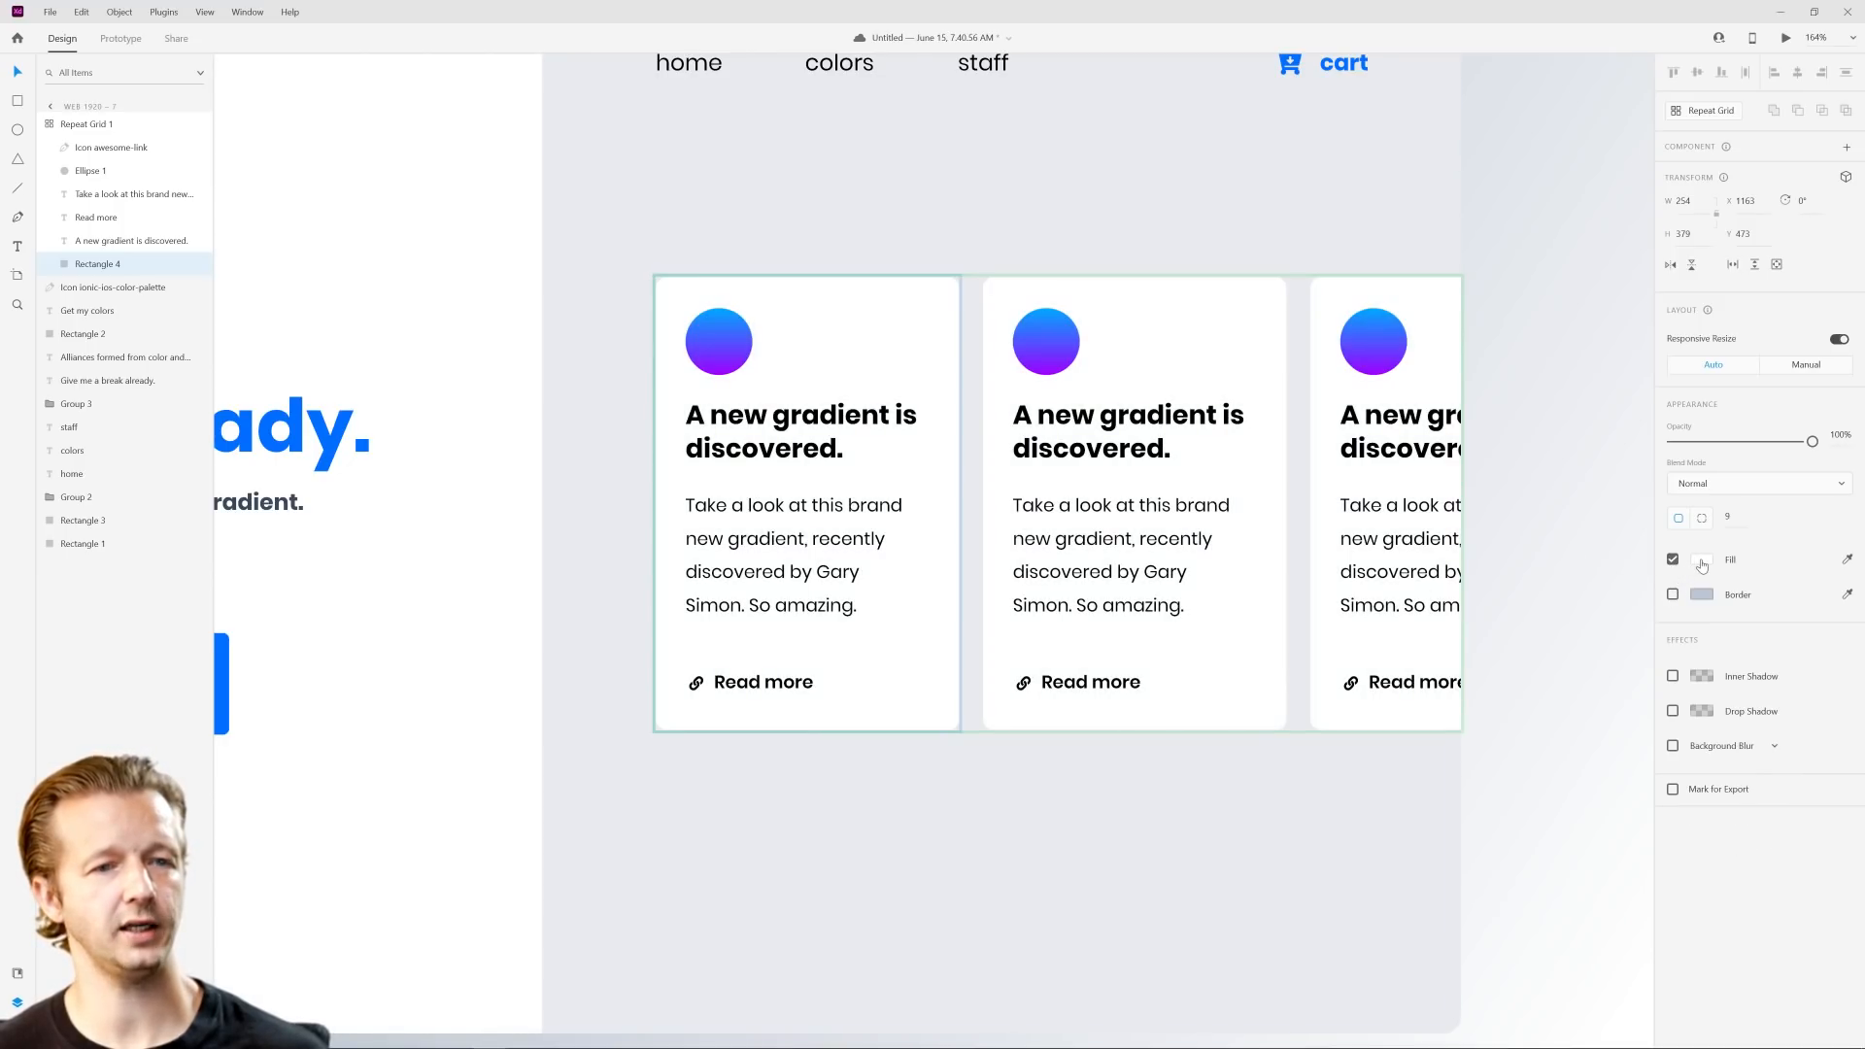
click(1529, 504)
scroll(1525, 547, down, 6)
drag(1564, 576, 1387, 583)
scroll(1349, 581, up, 3)
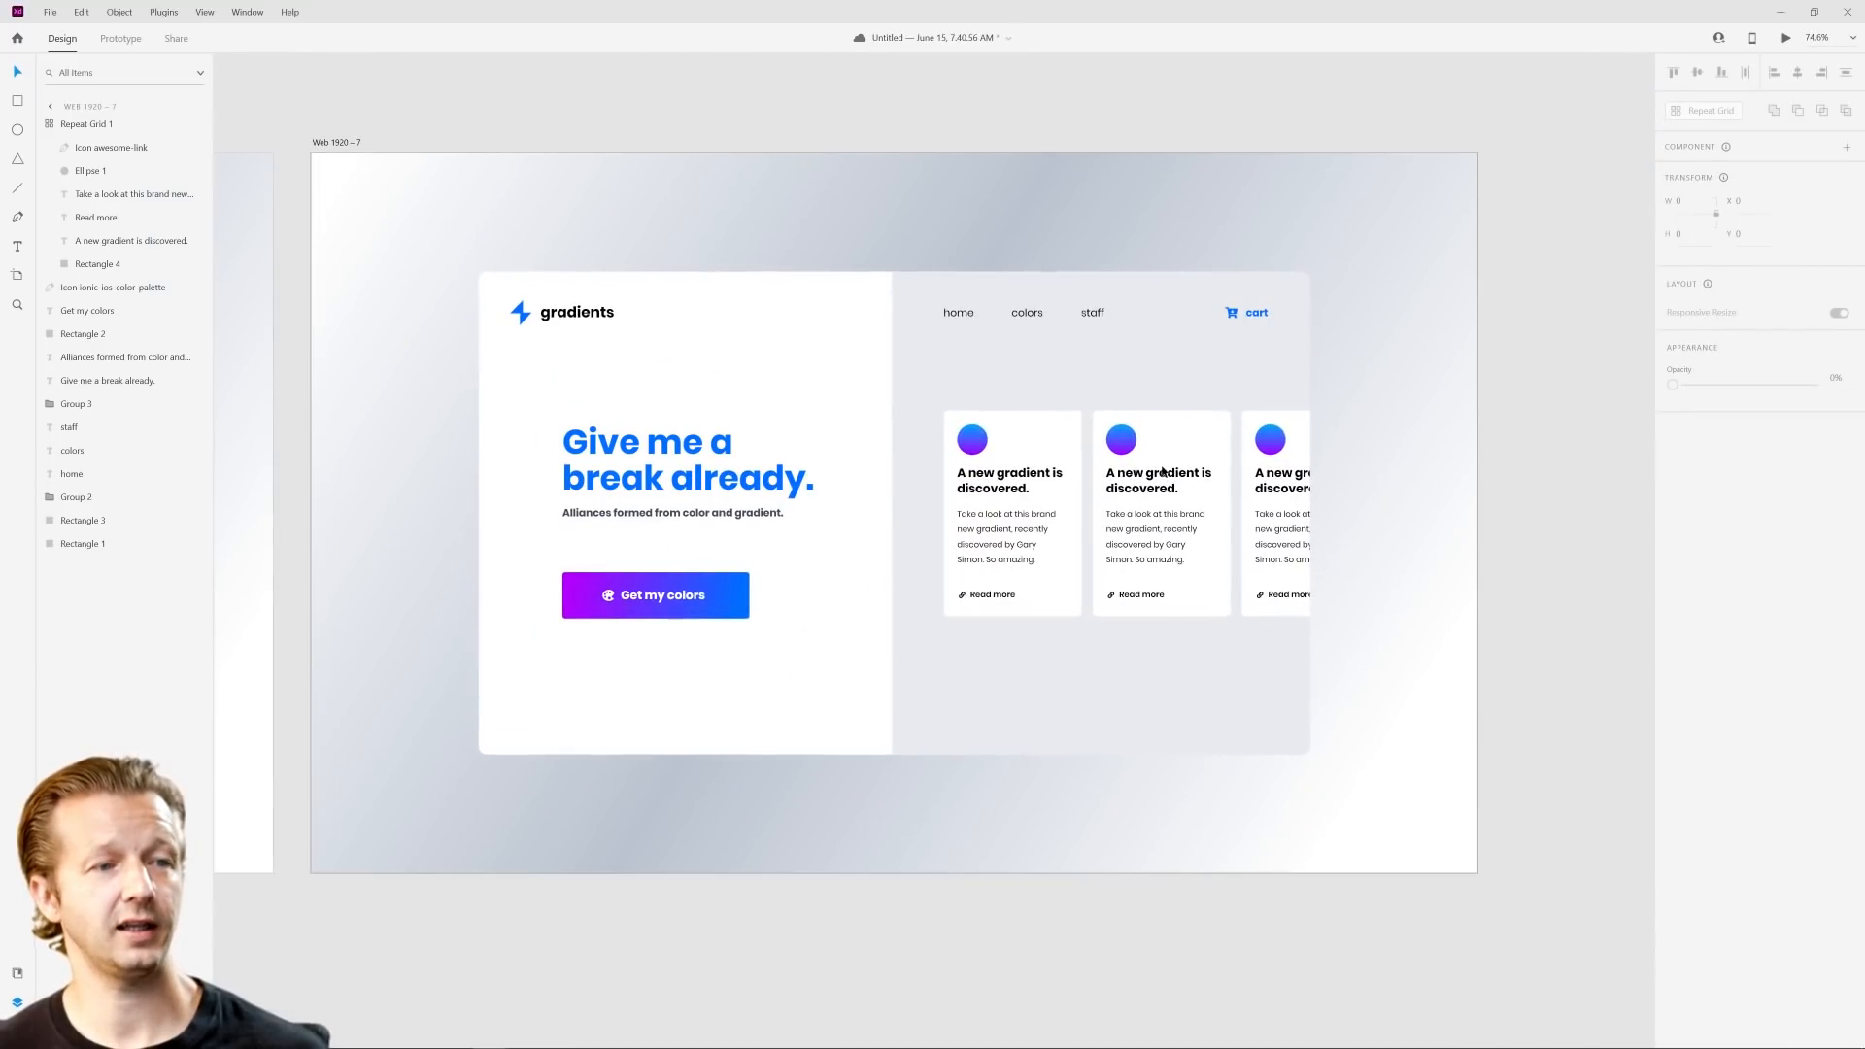
scroll(1193, 522, up, 1)
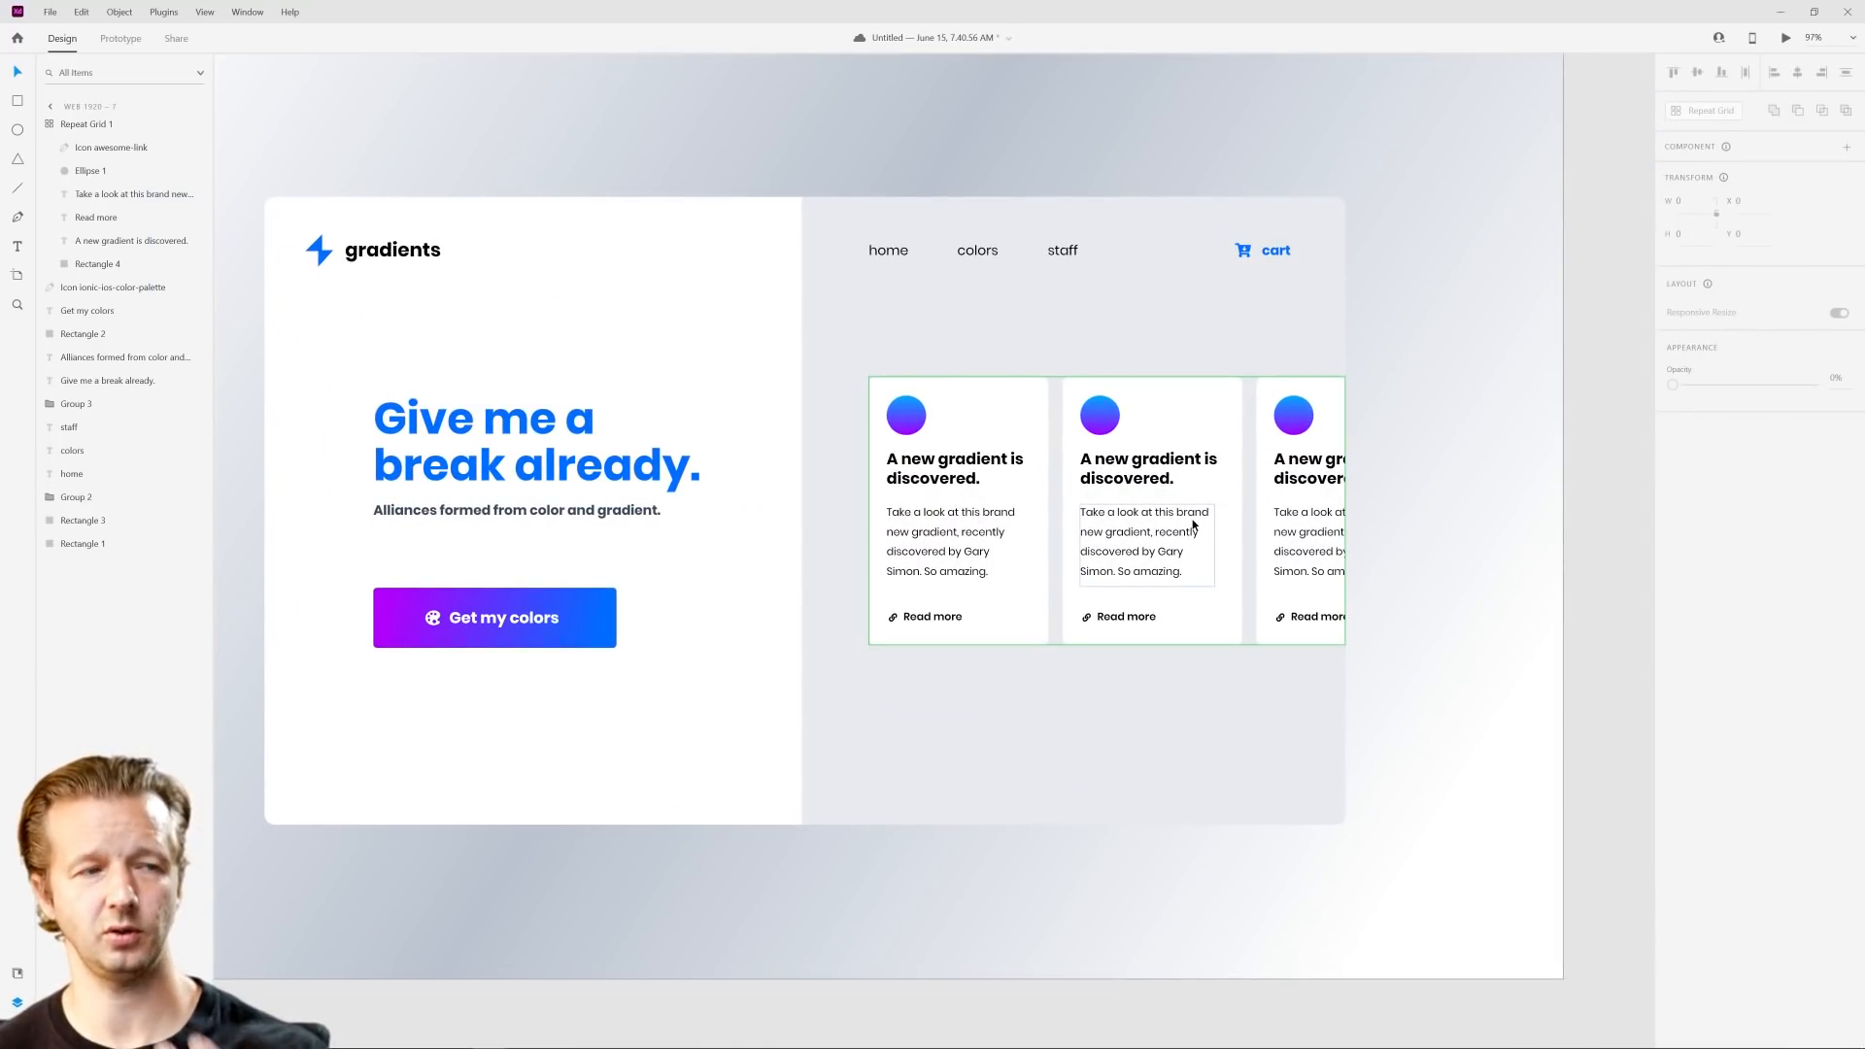
Step: Change the fill of the card background inside the repeat grid from solid color to a linear gradient
click(1018, 425)
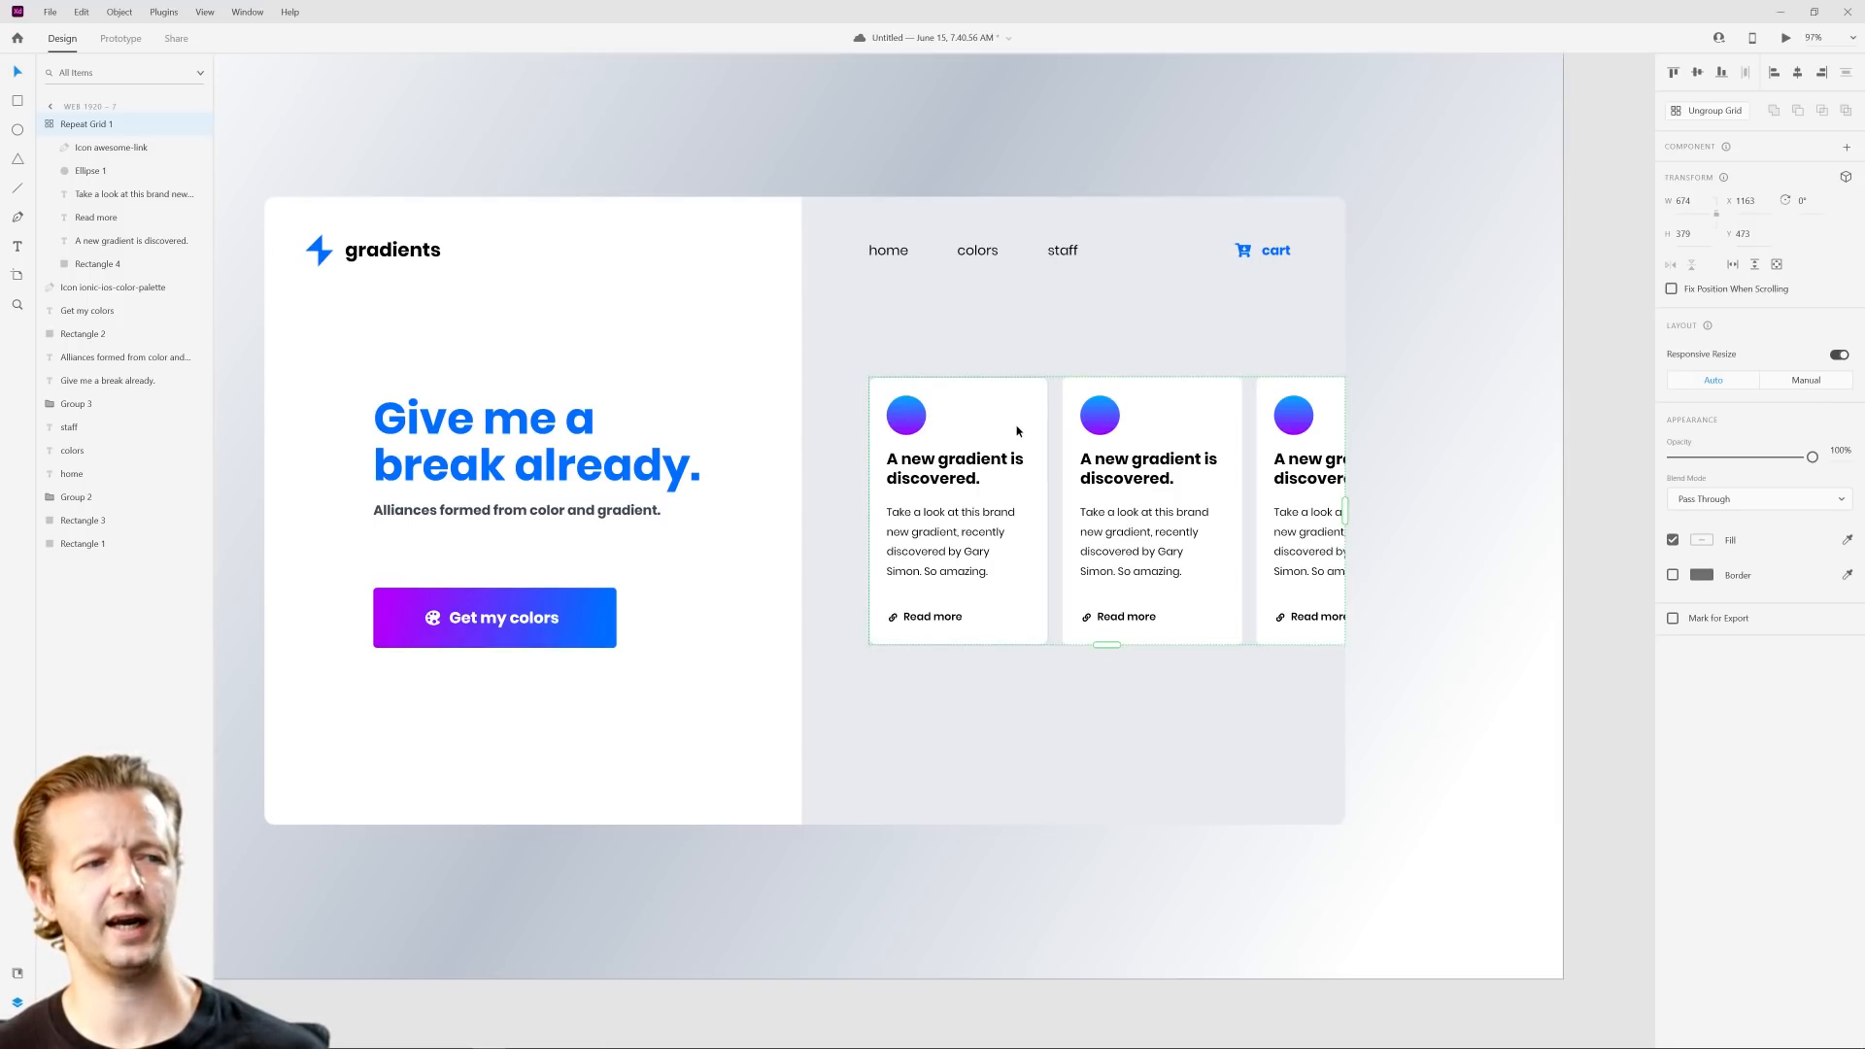
double_click(1017, 431)
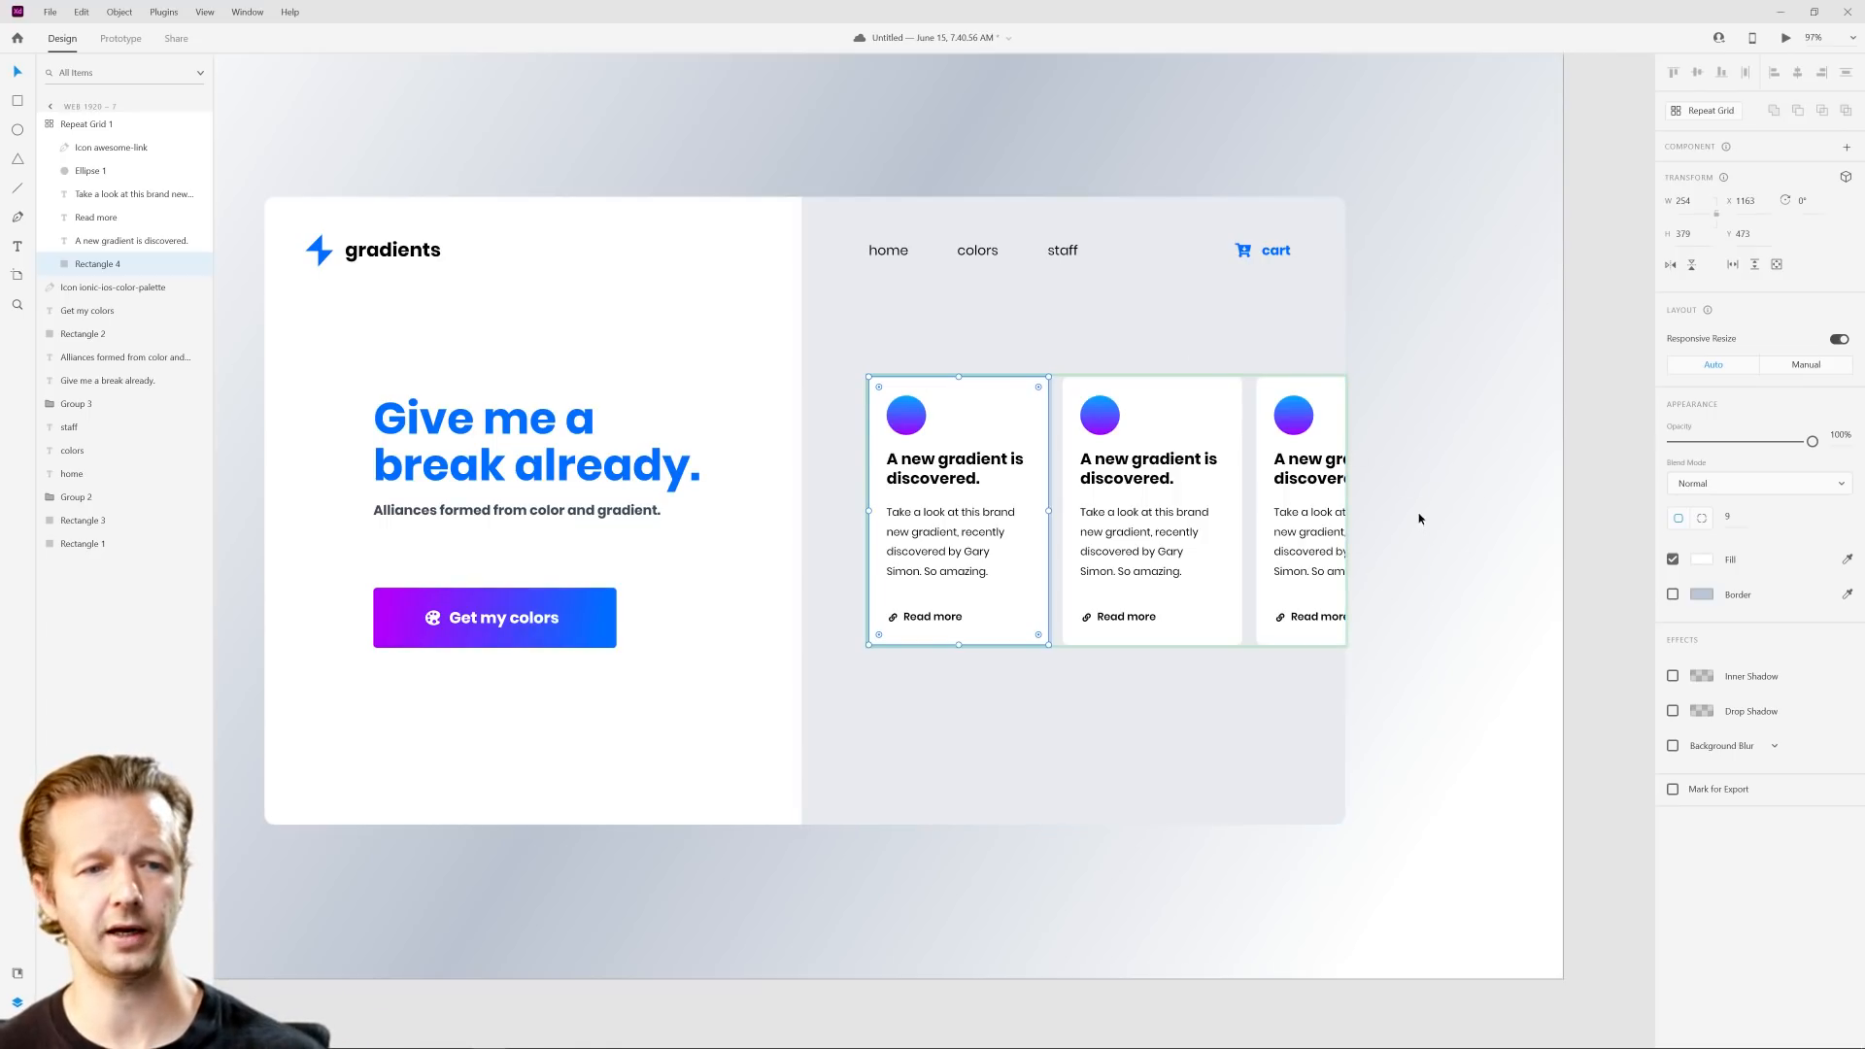
scroll(1323, 530, up, 3)
scroll(1276, 507, down, 1)
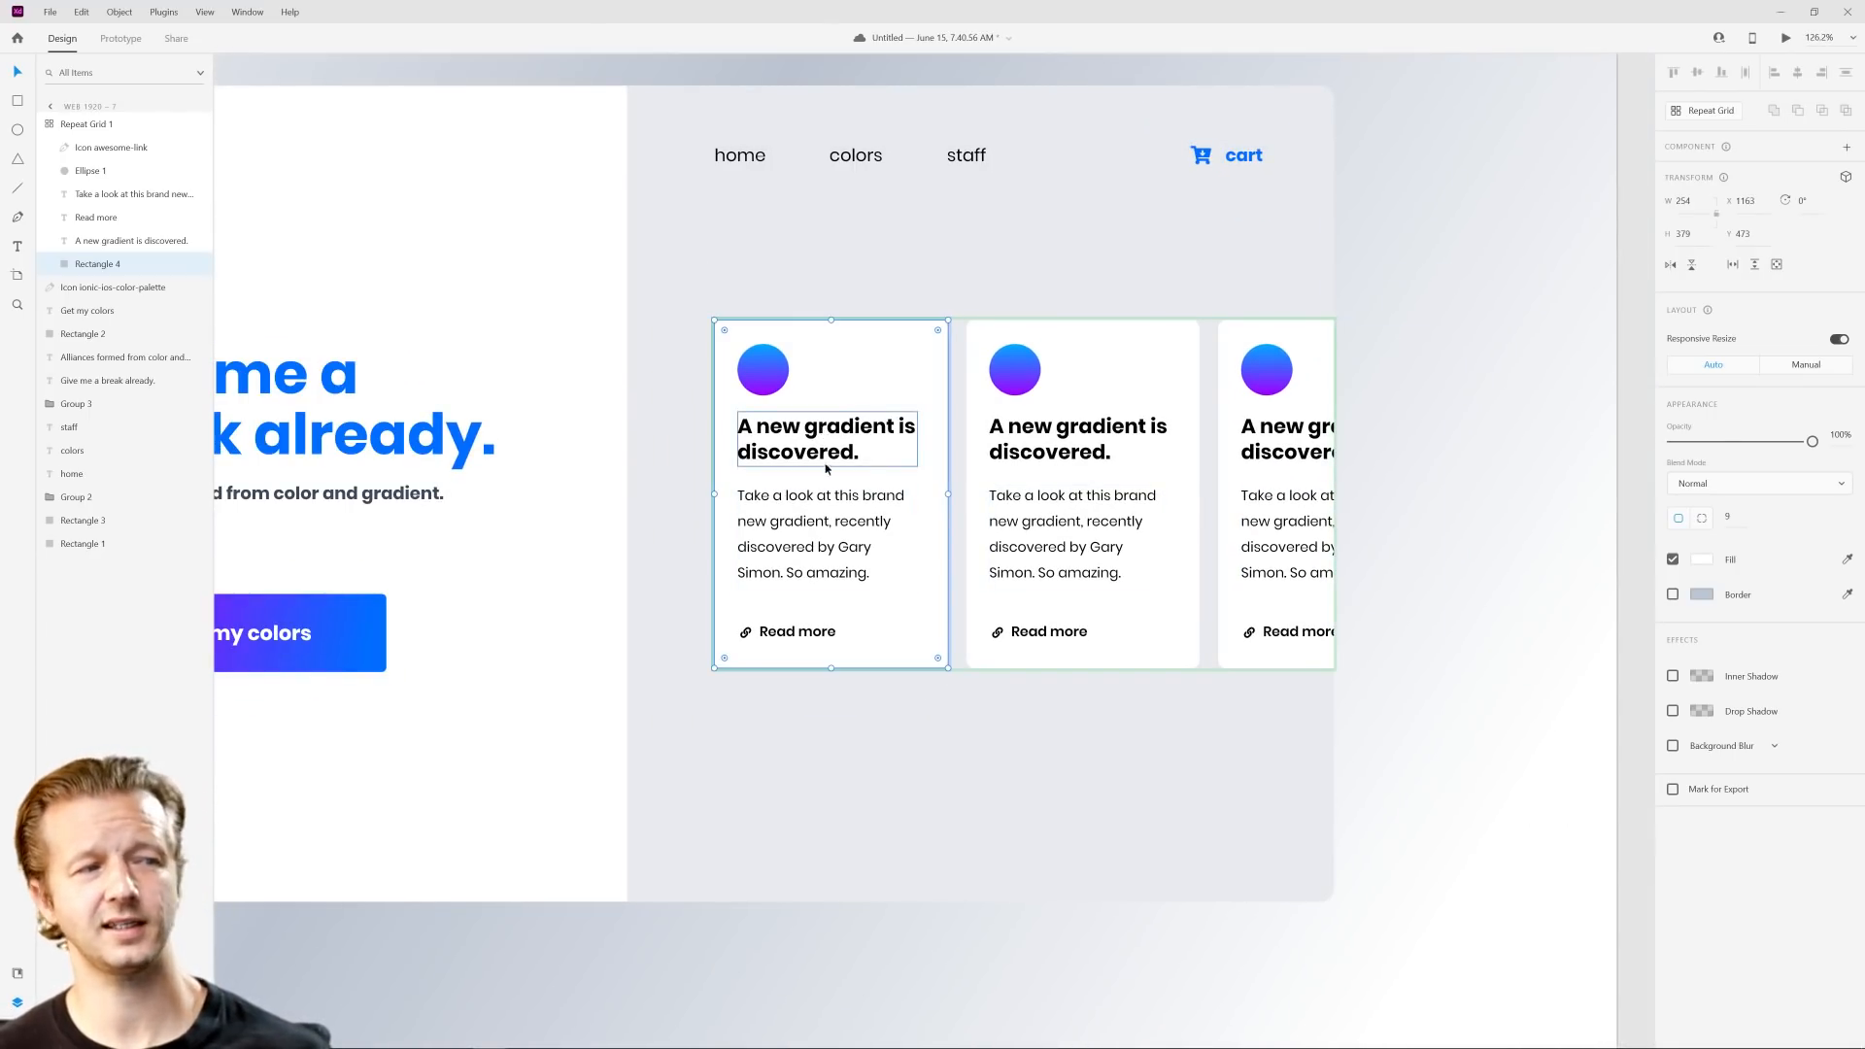
click(1699, 561)
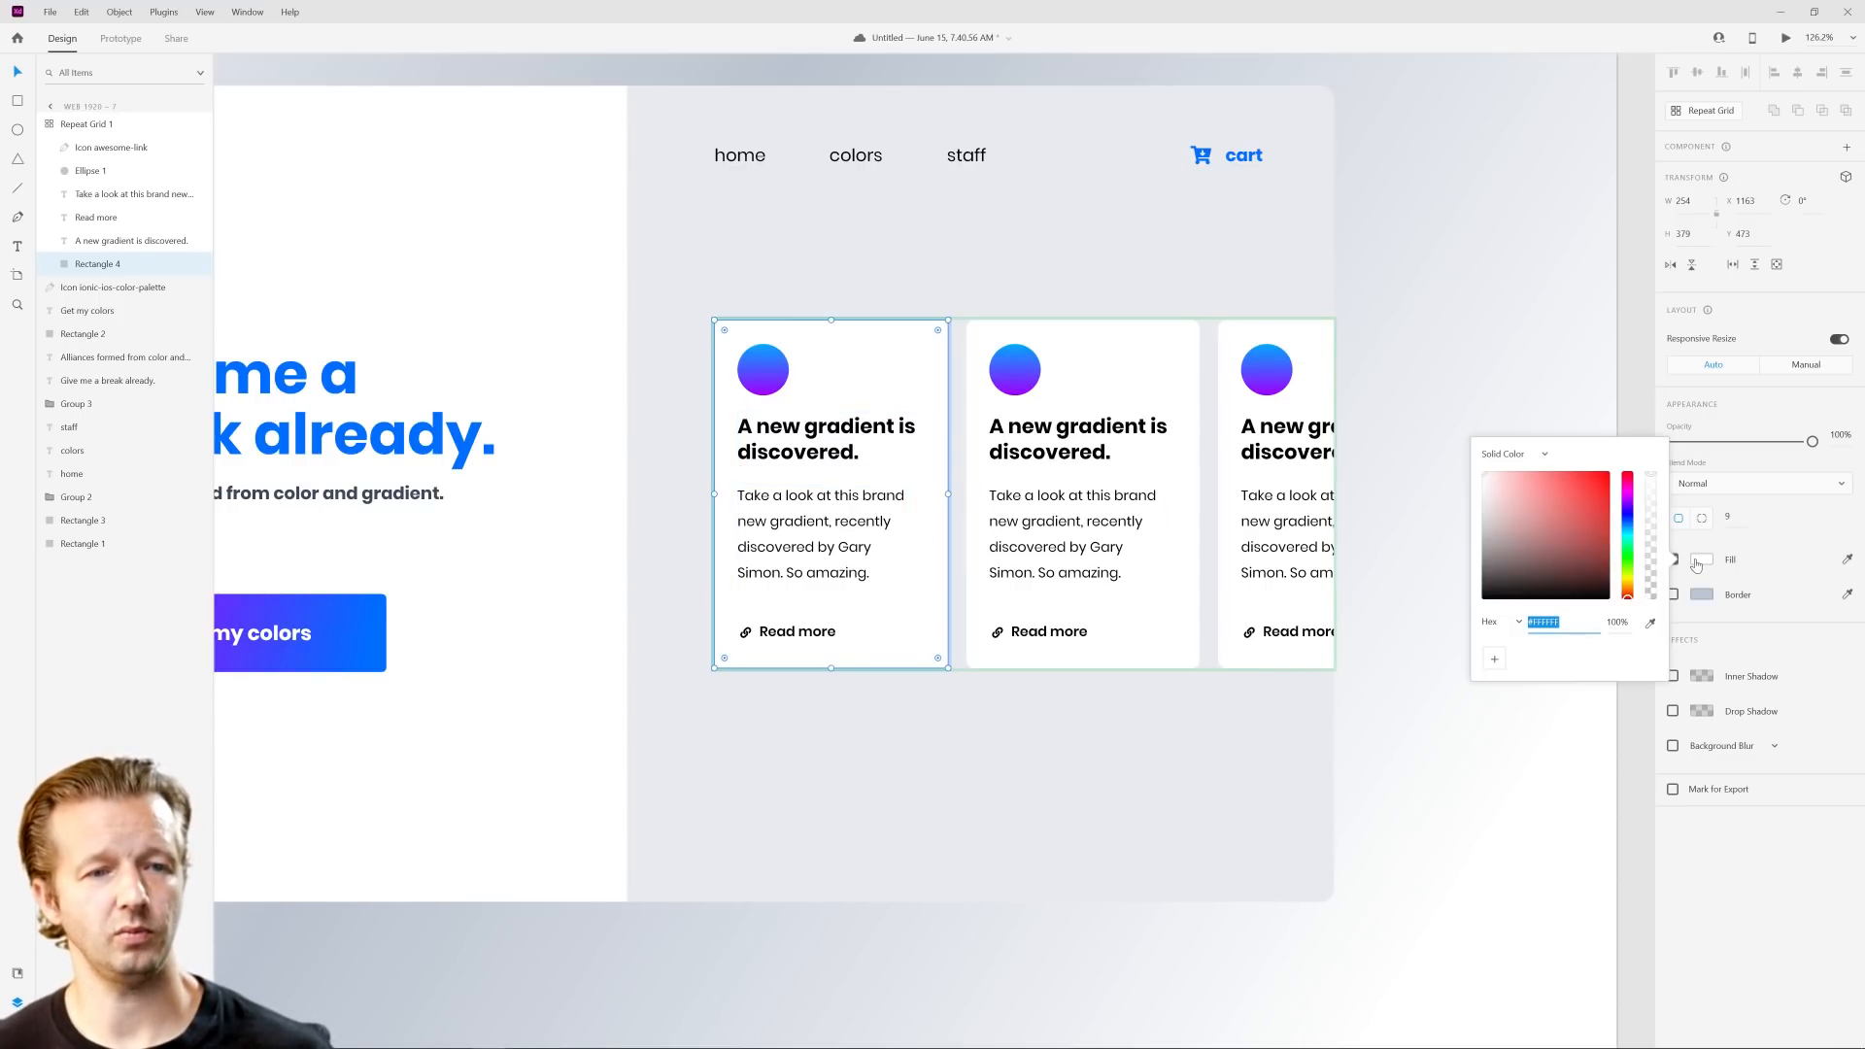
click(1509, 455)
click(1512, 488)
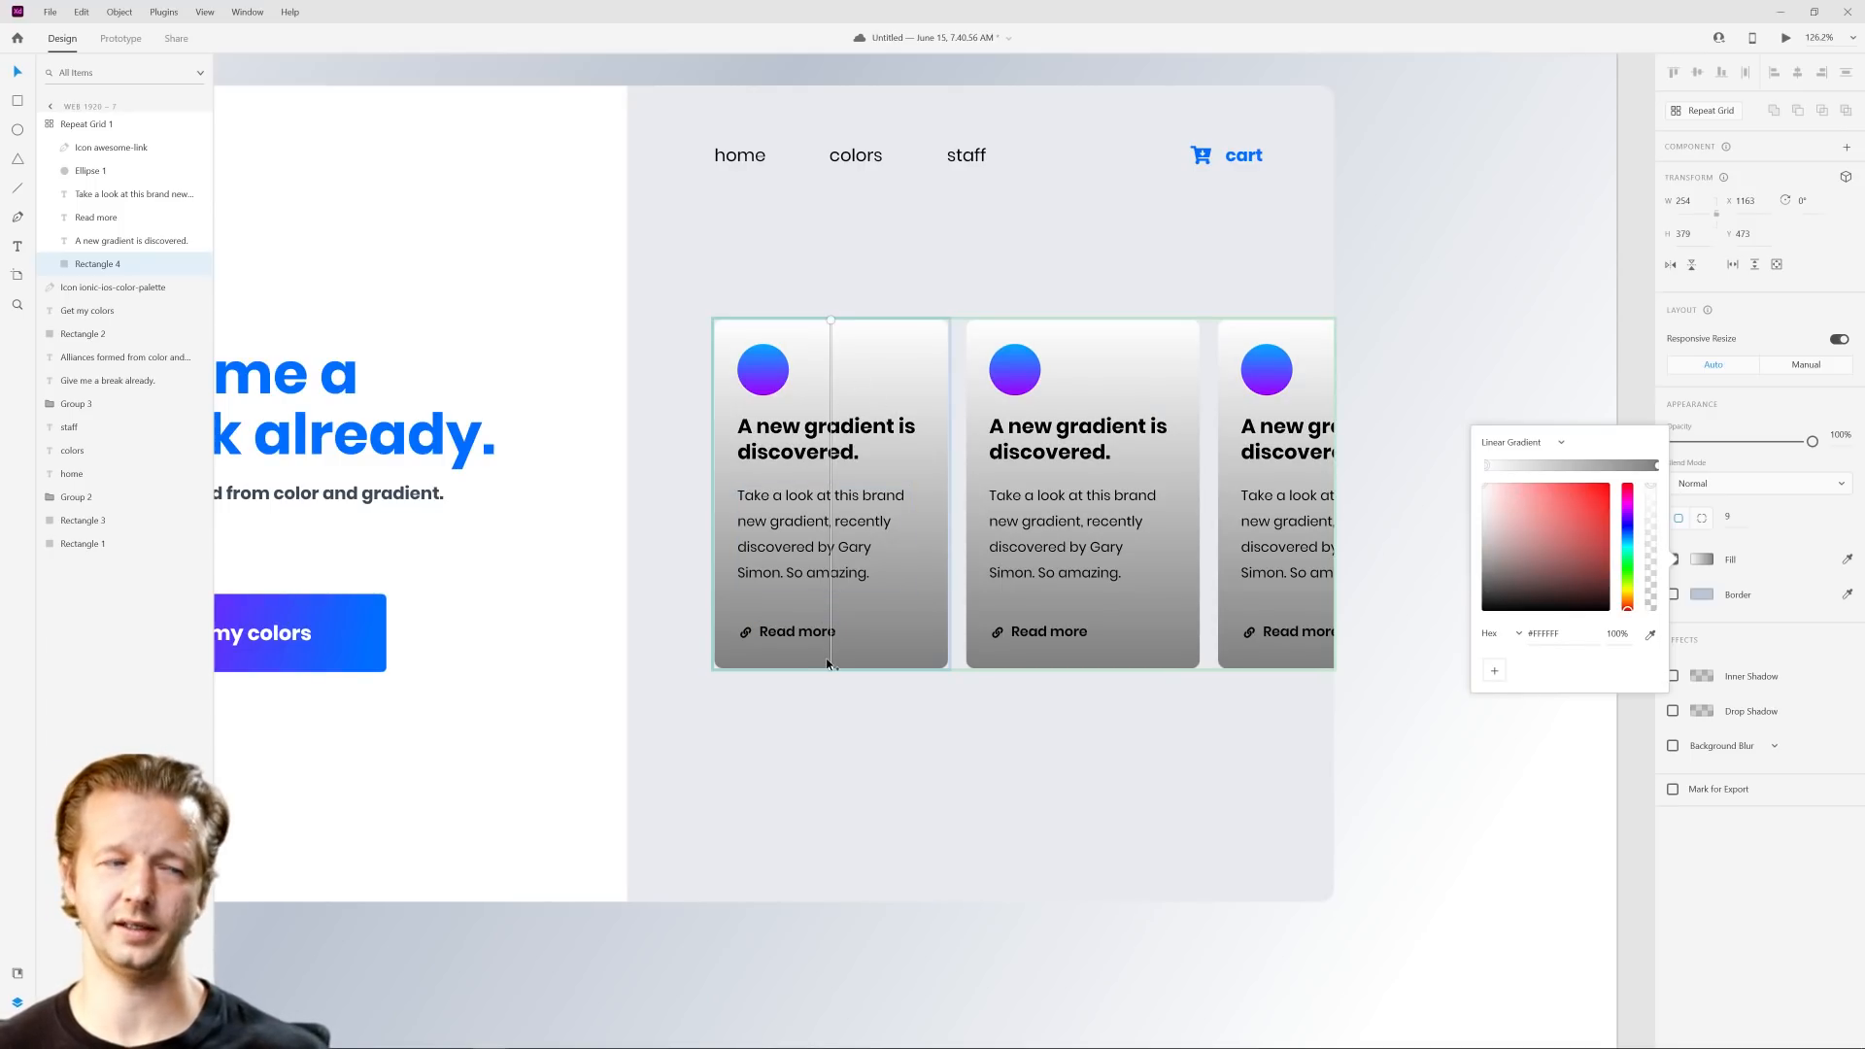
Step: Angle the card background's gradient diagonally from near its upper-left corner to its lower-right corner
click(977, 752)
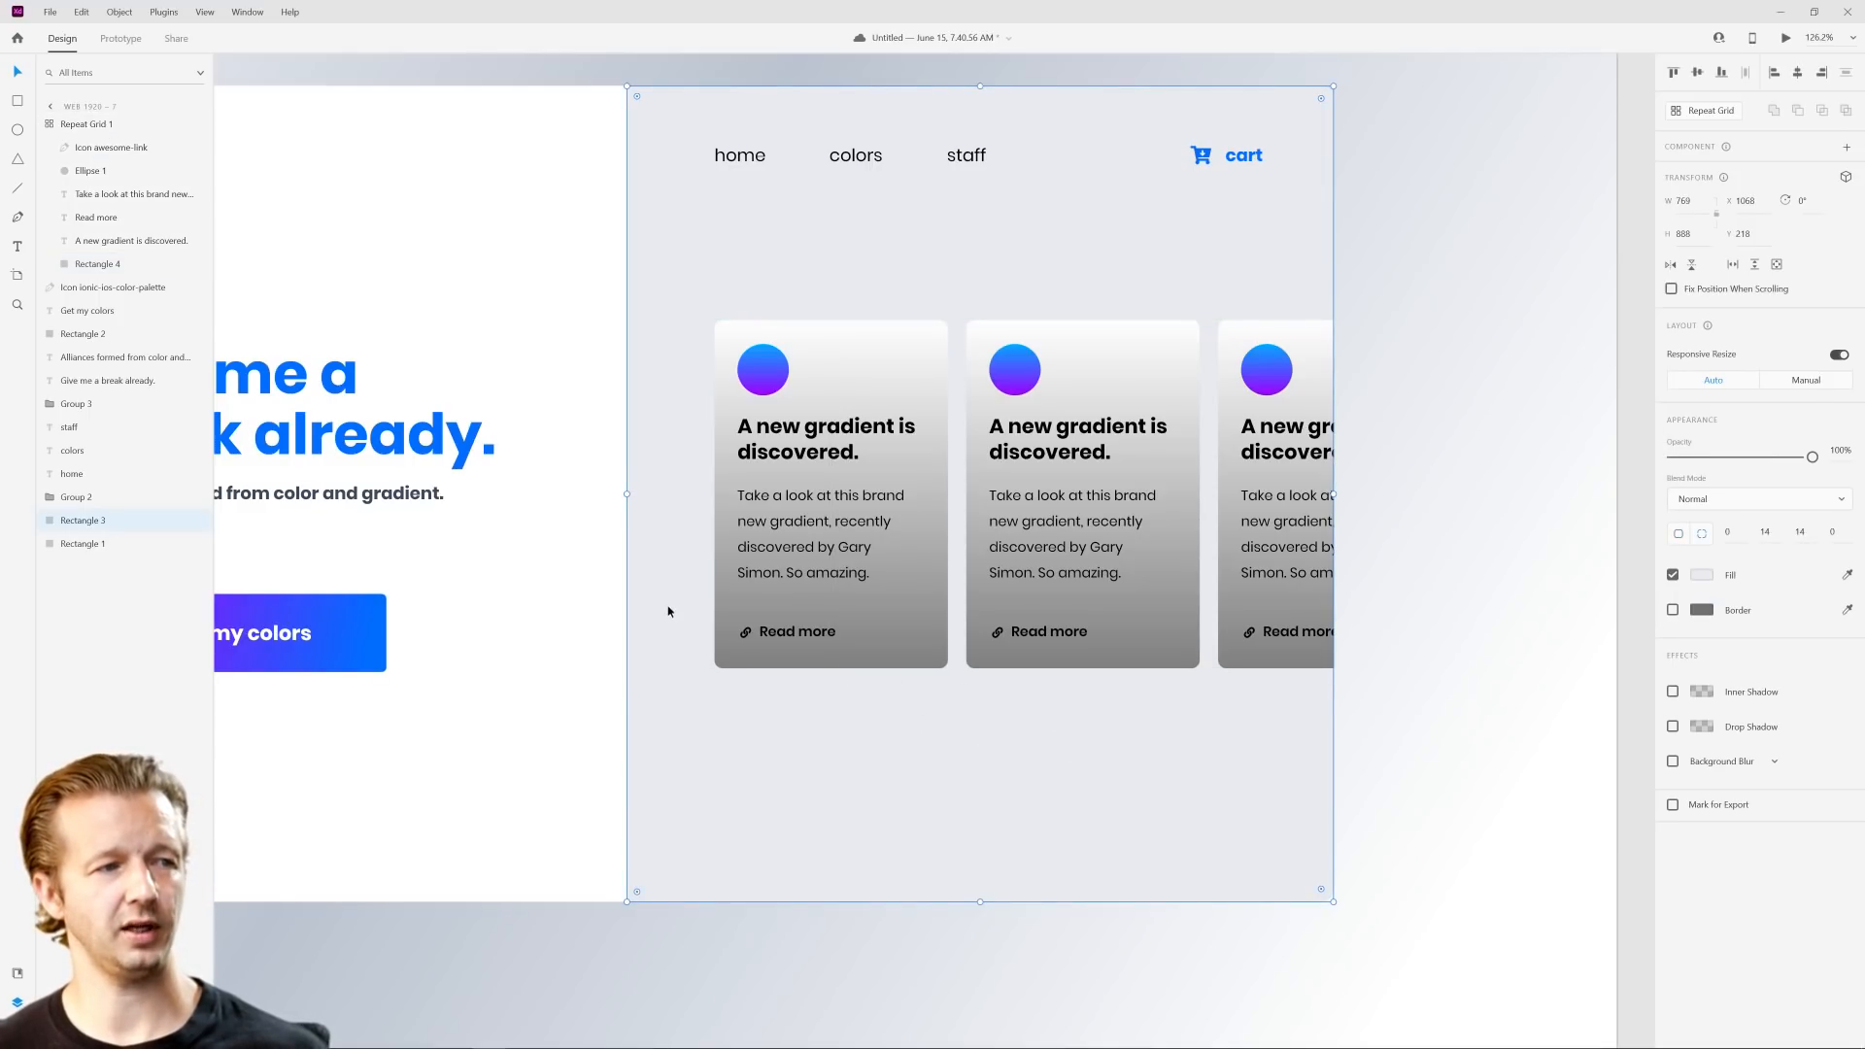
double_click(898, 367)
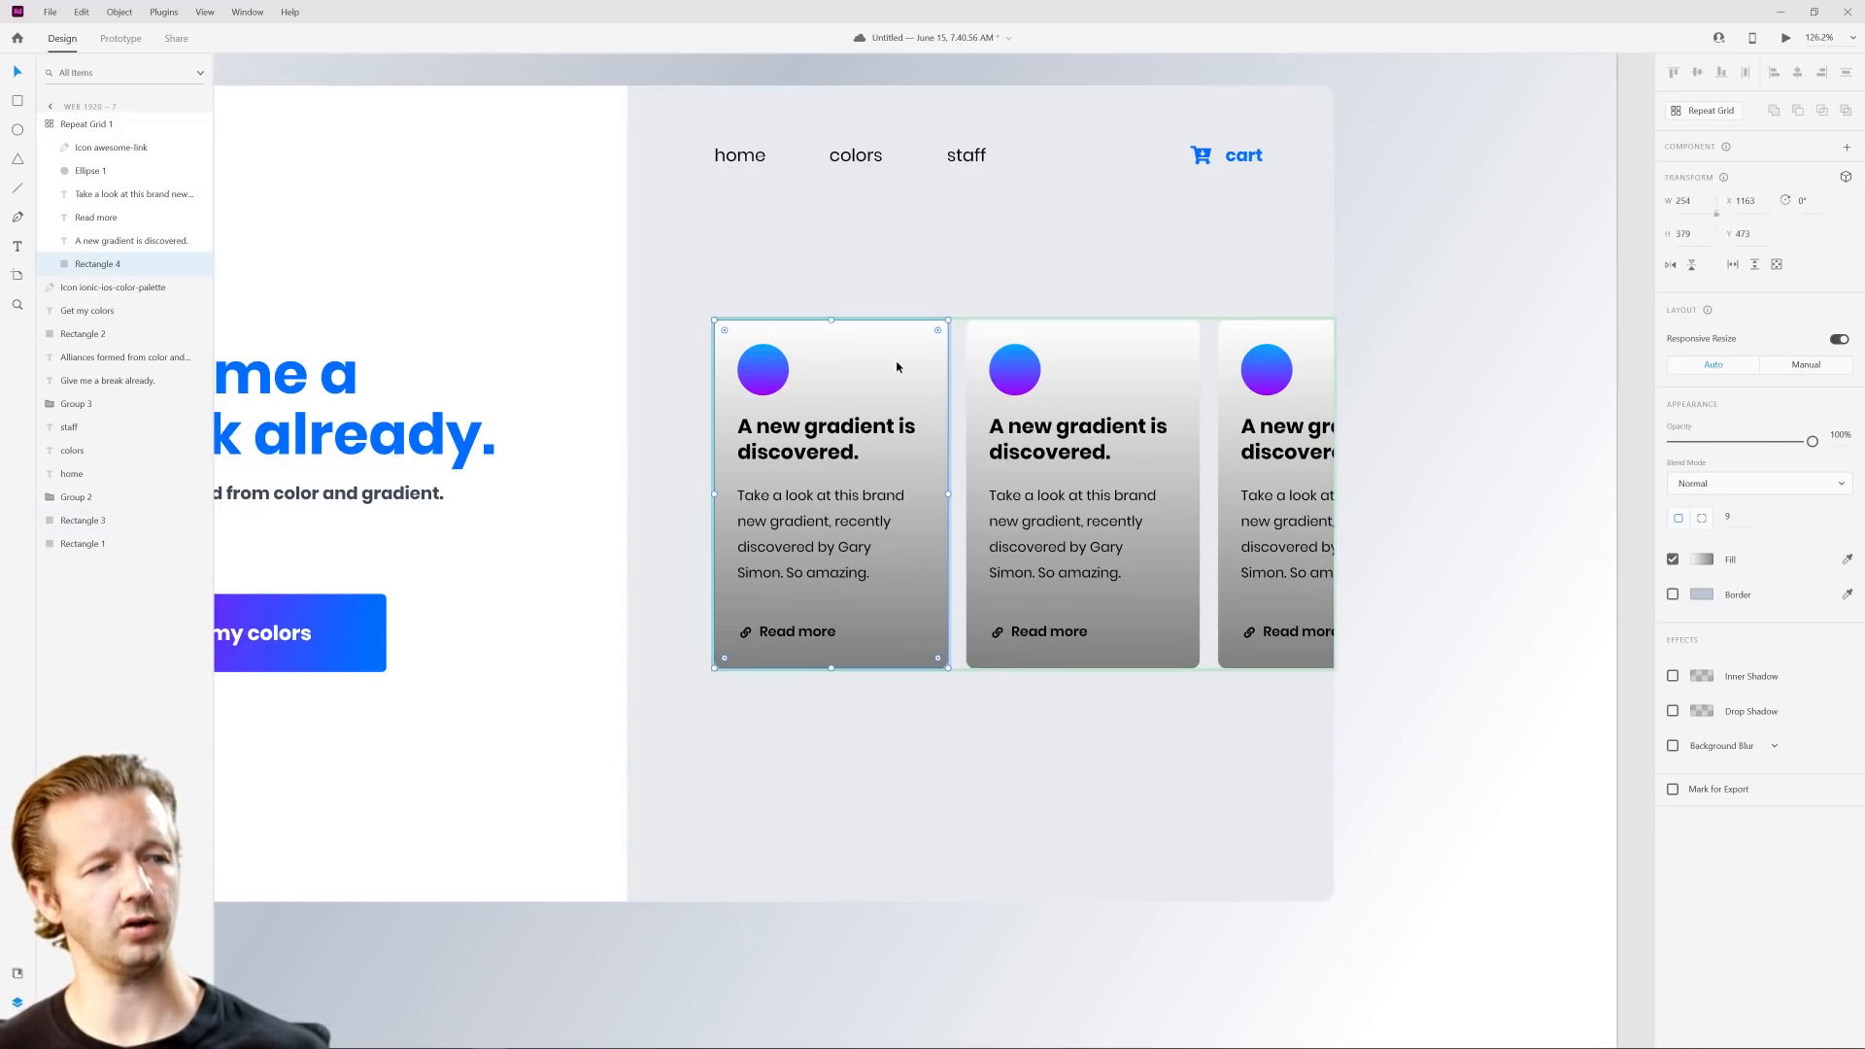
click(1706, 561)
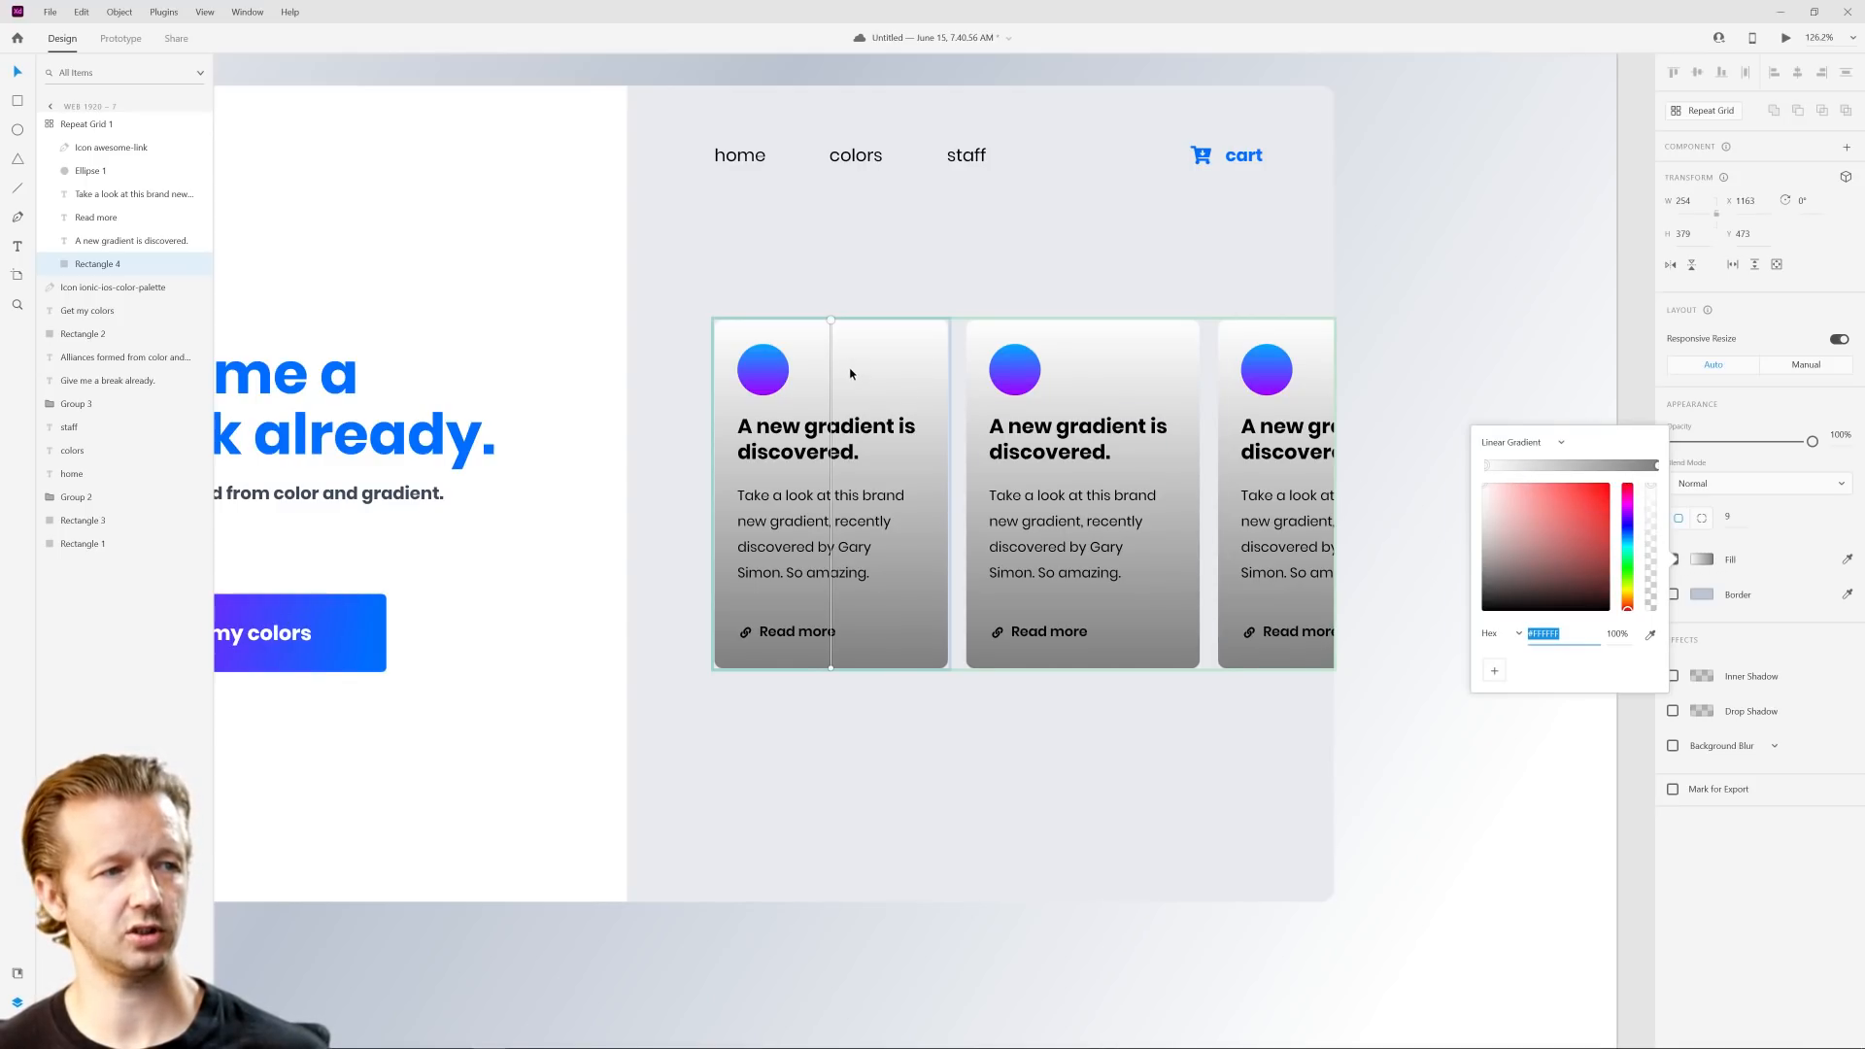
drag(831, 323, 751, 330)
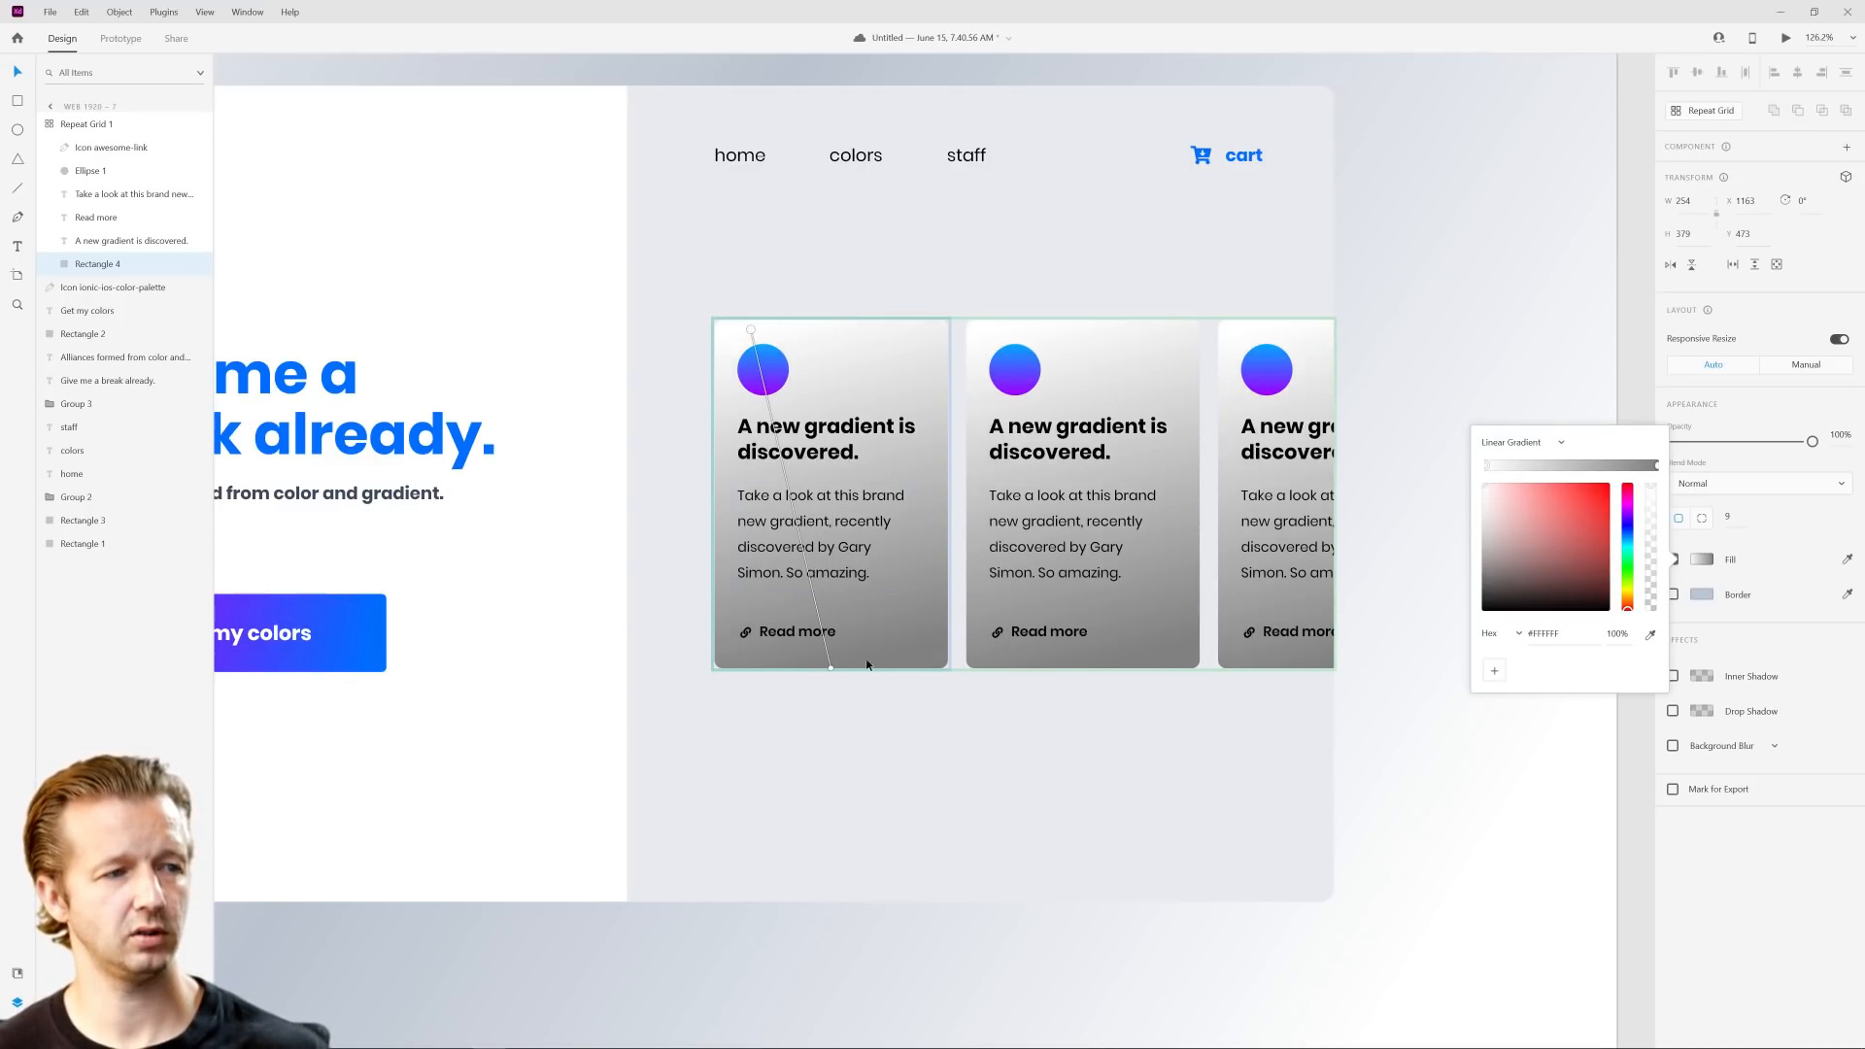
drag(833, 670, 940, 666)
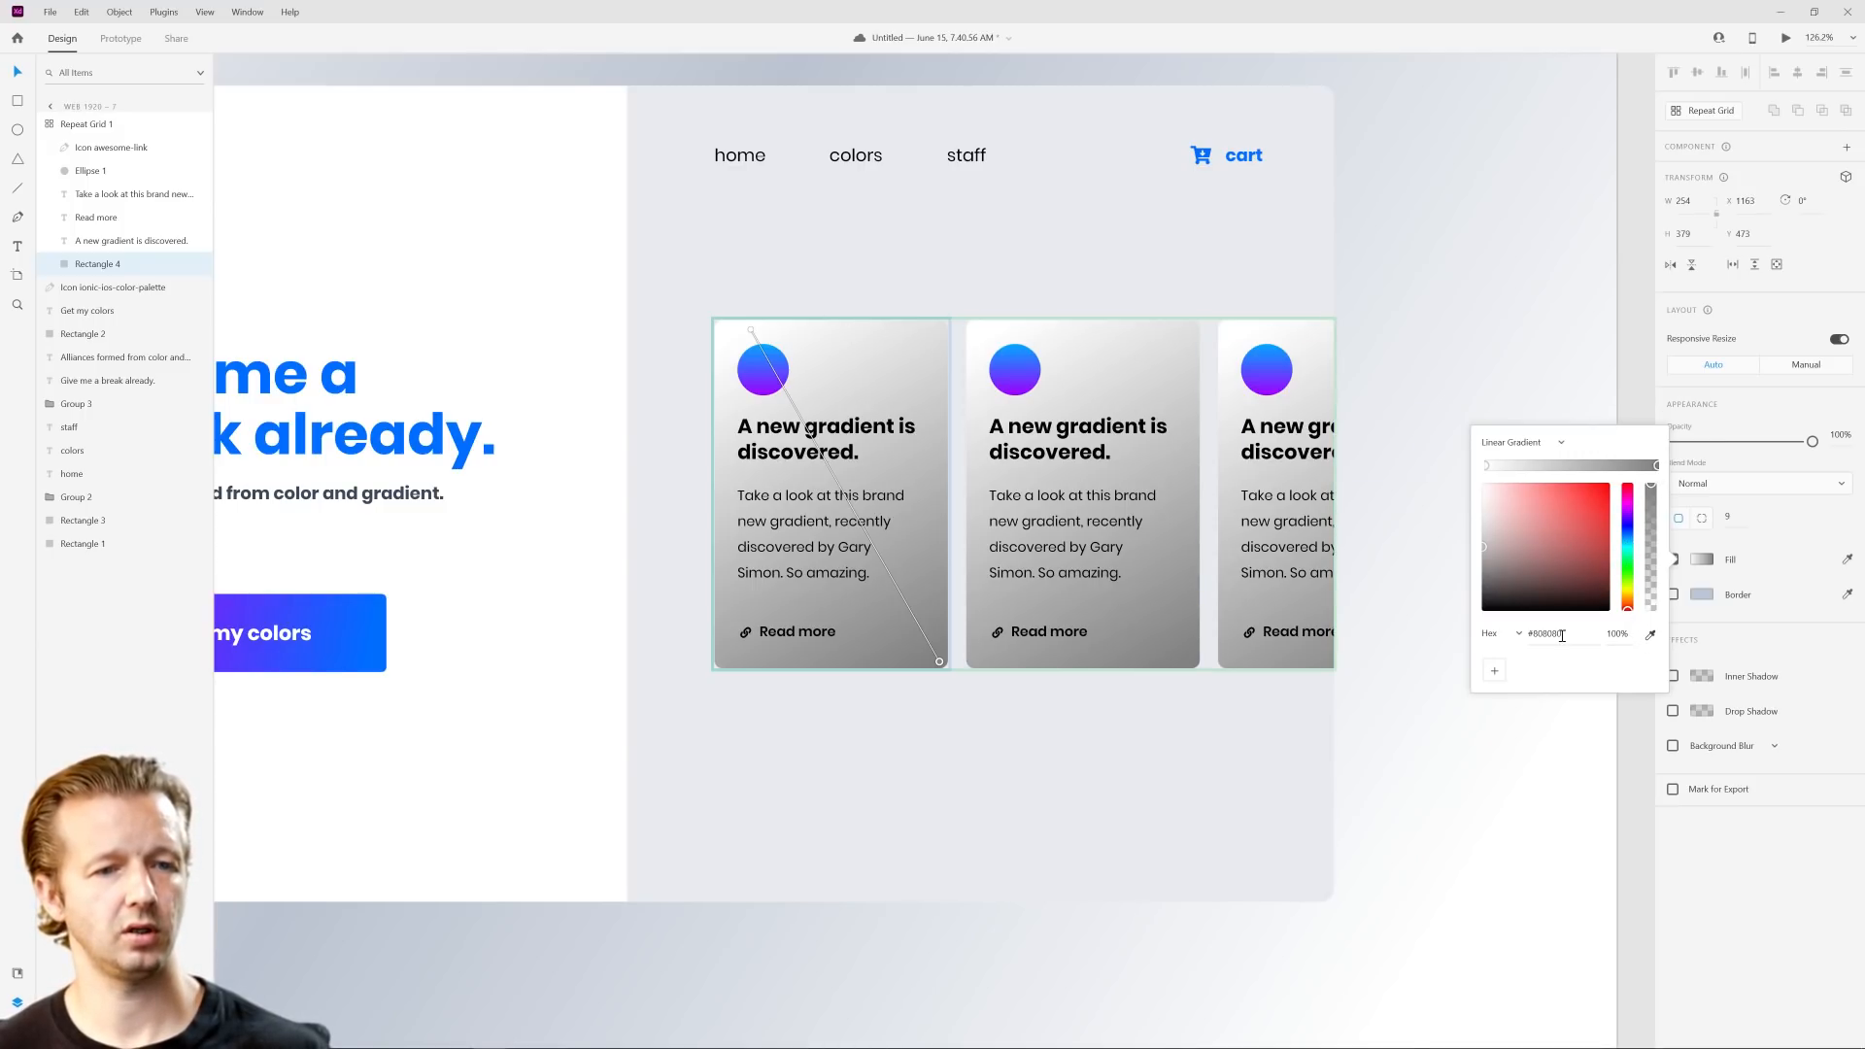
Step: Sample the button's blue for the ending stop of the card gradient and lighten it to pale blue #CFE2FF
click(363, 627)
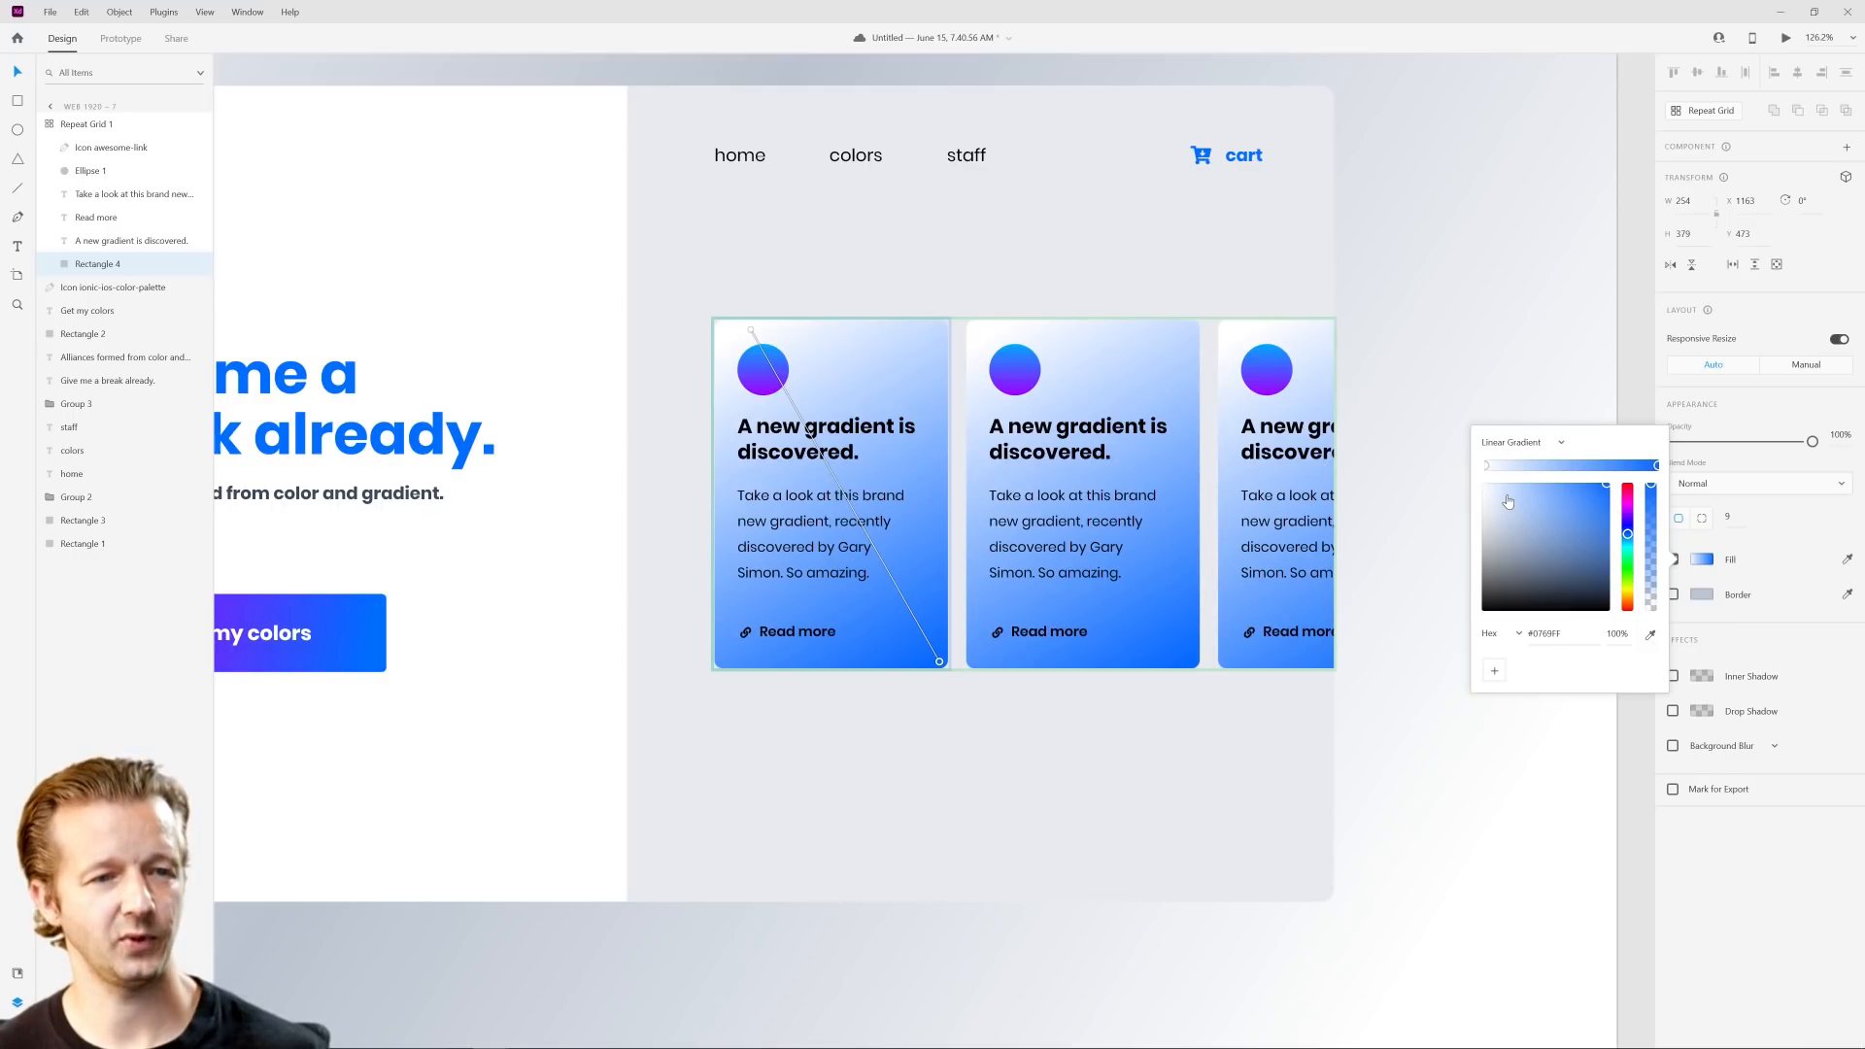
drag(1507, 501, 1507, 488)
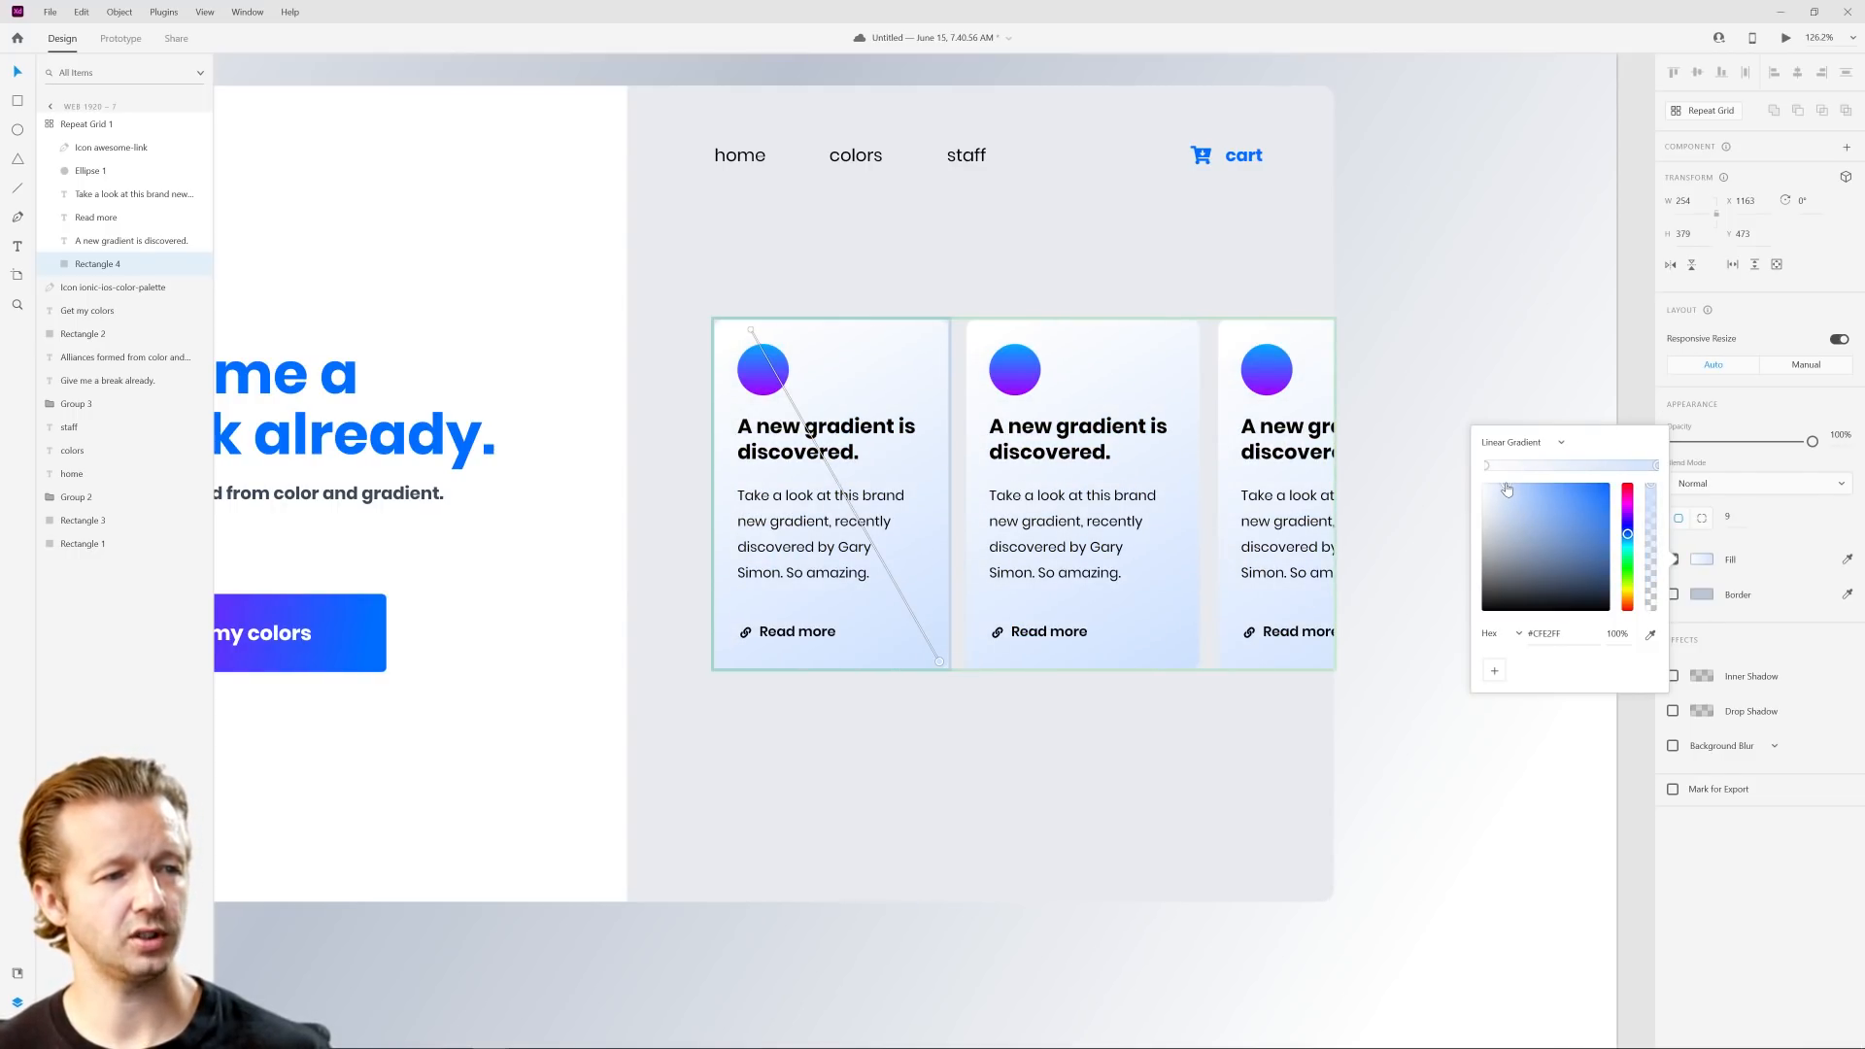
click(1428, 404)
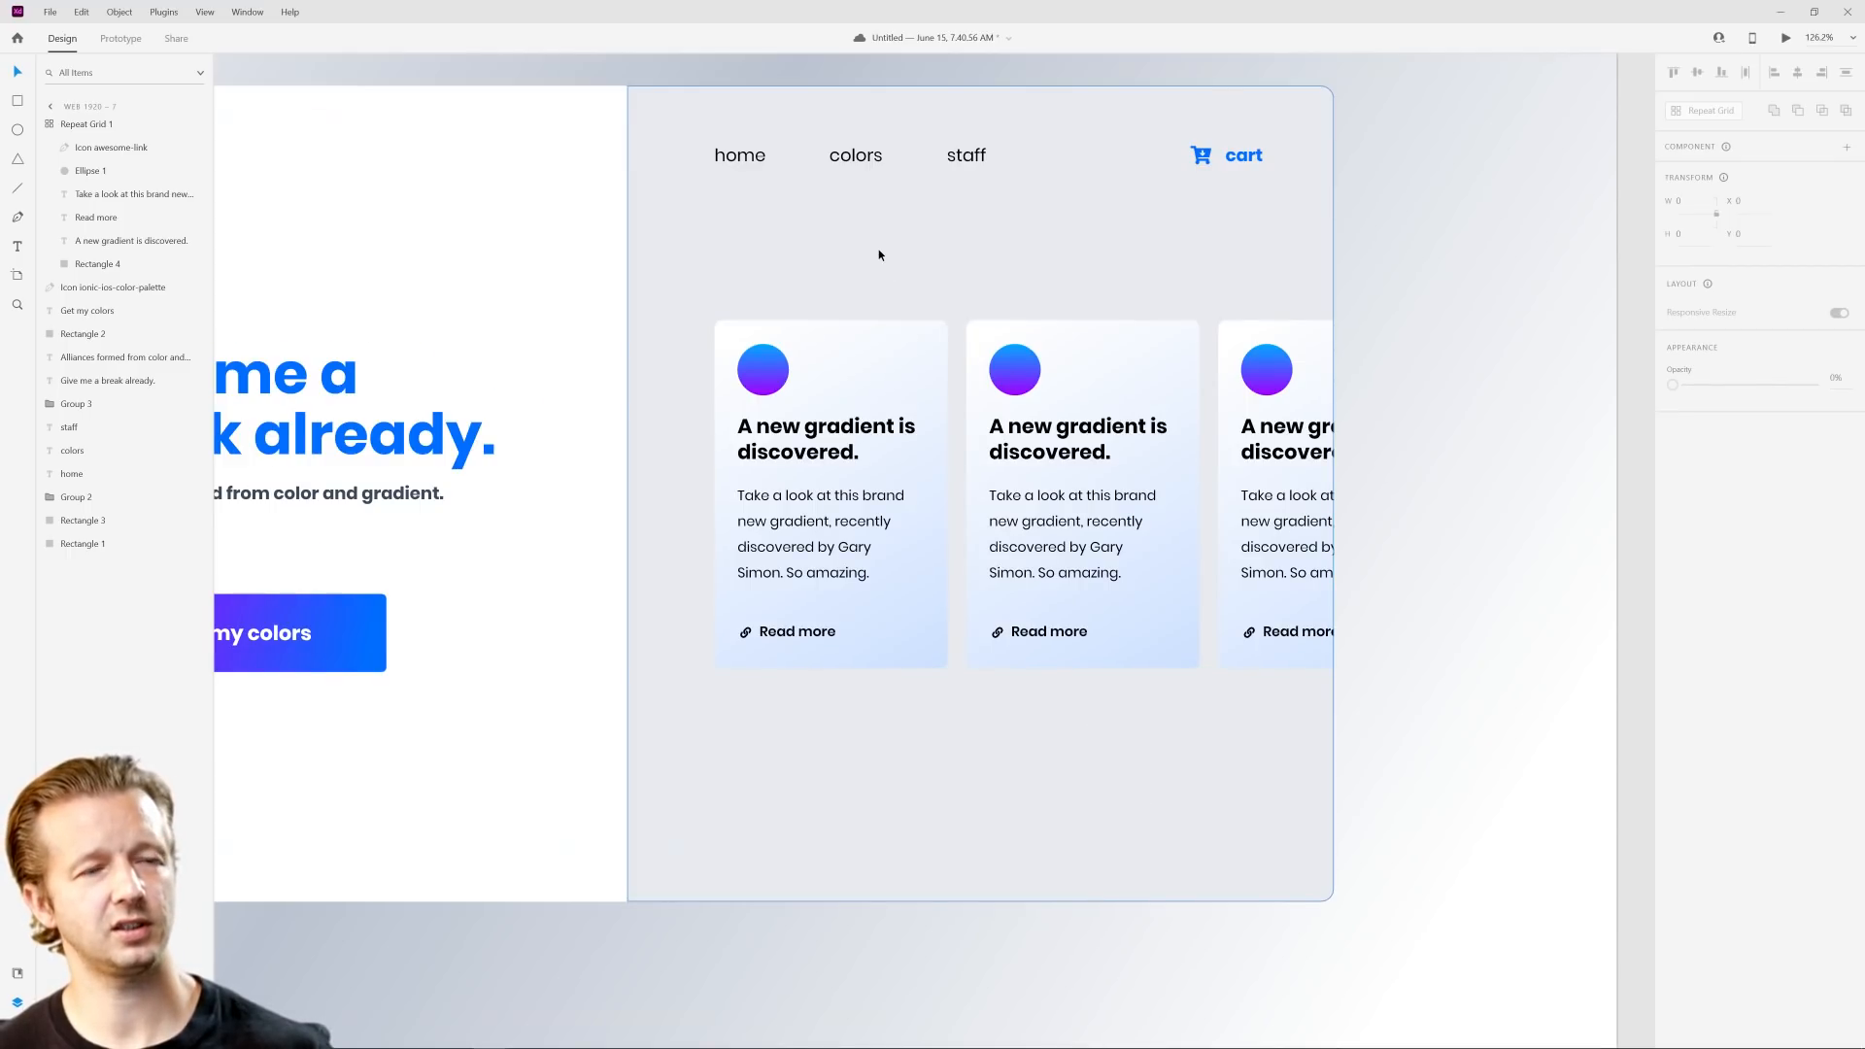
Step: Delete the light gray panel behind the feature cards on the Web 1920 – 7 artboard
scroll(878, 249, down, 3)
scroll(856, 253, up, 2)
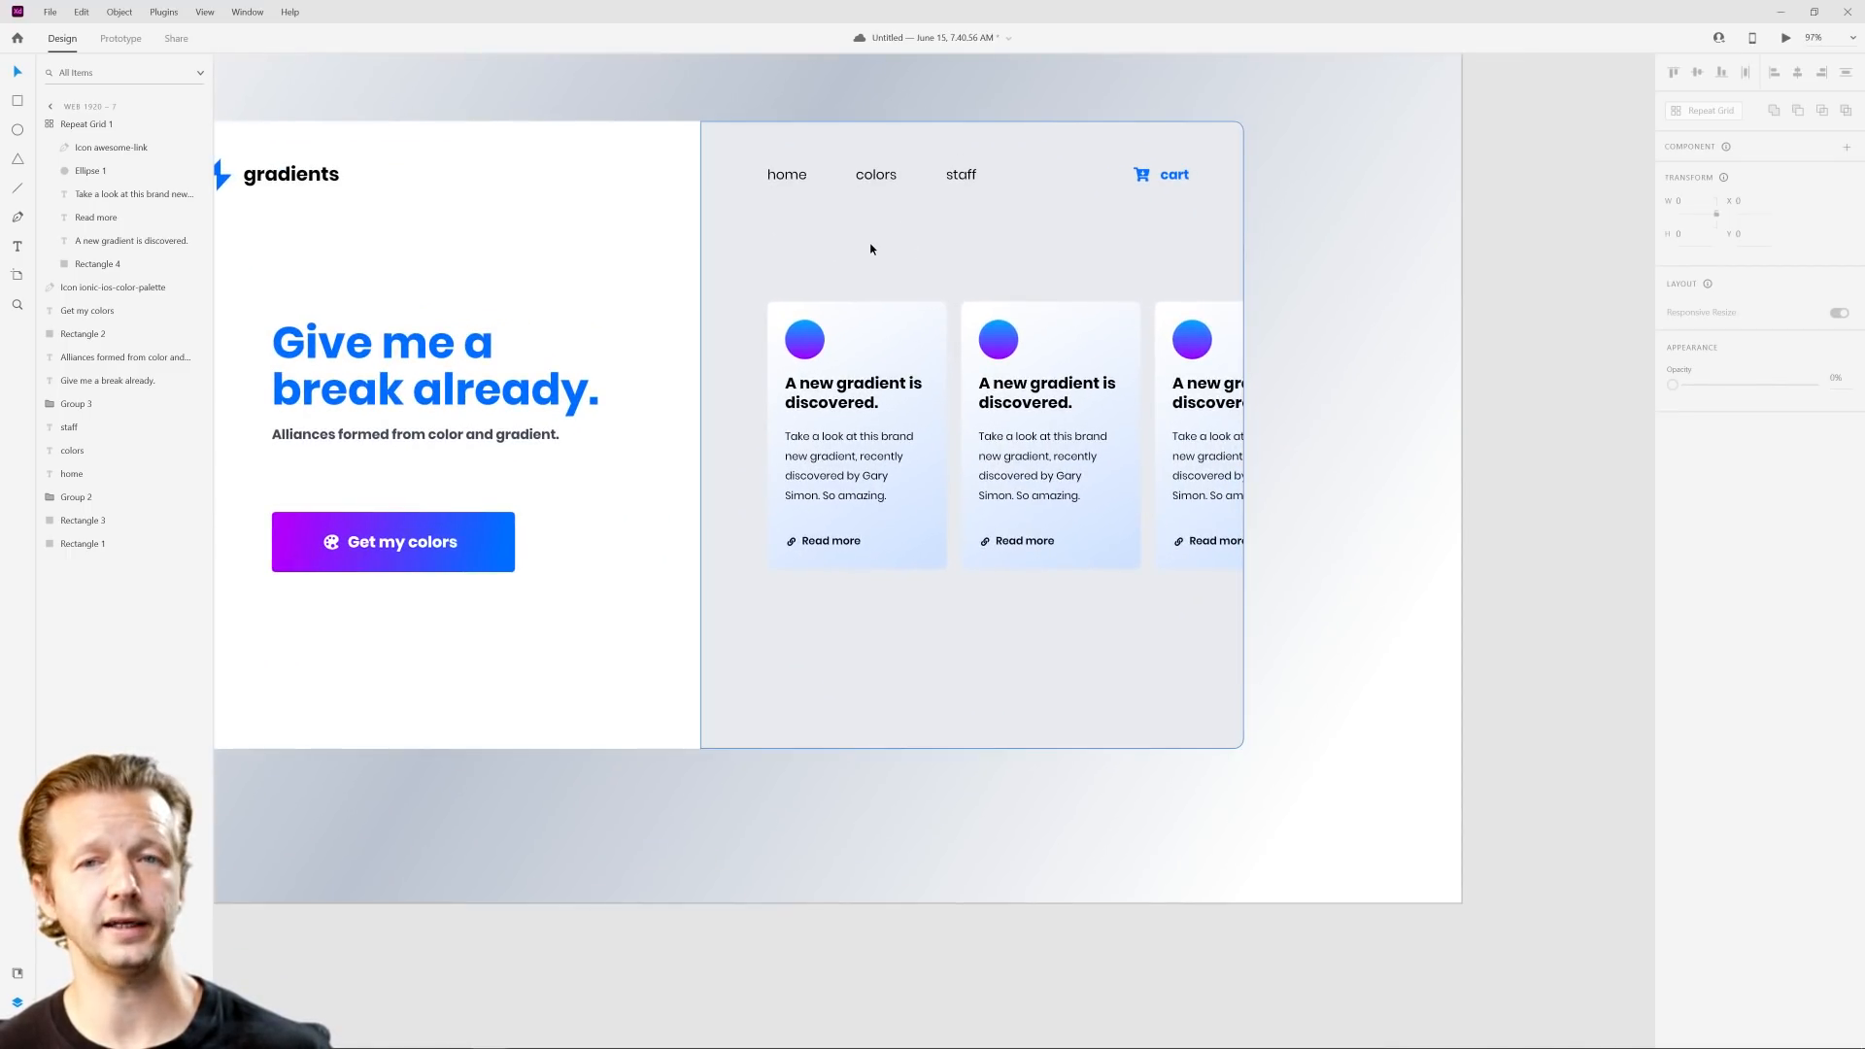
click(939, 242)
key(Delete)
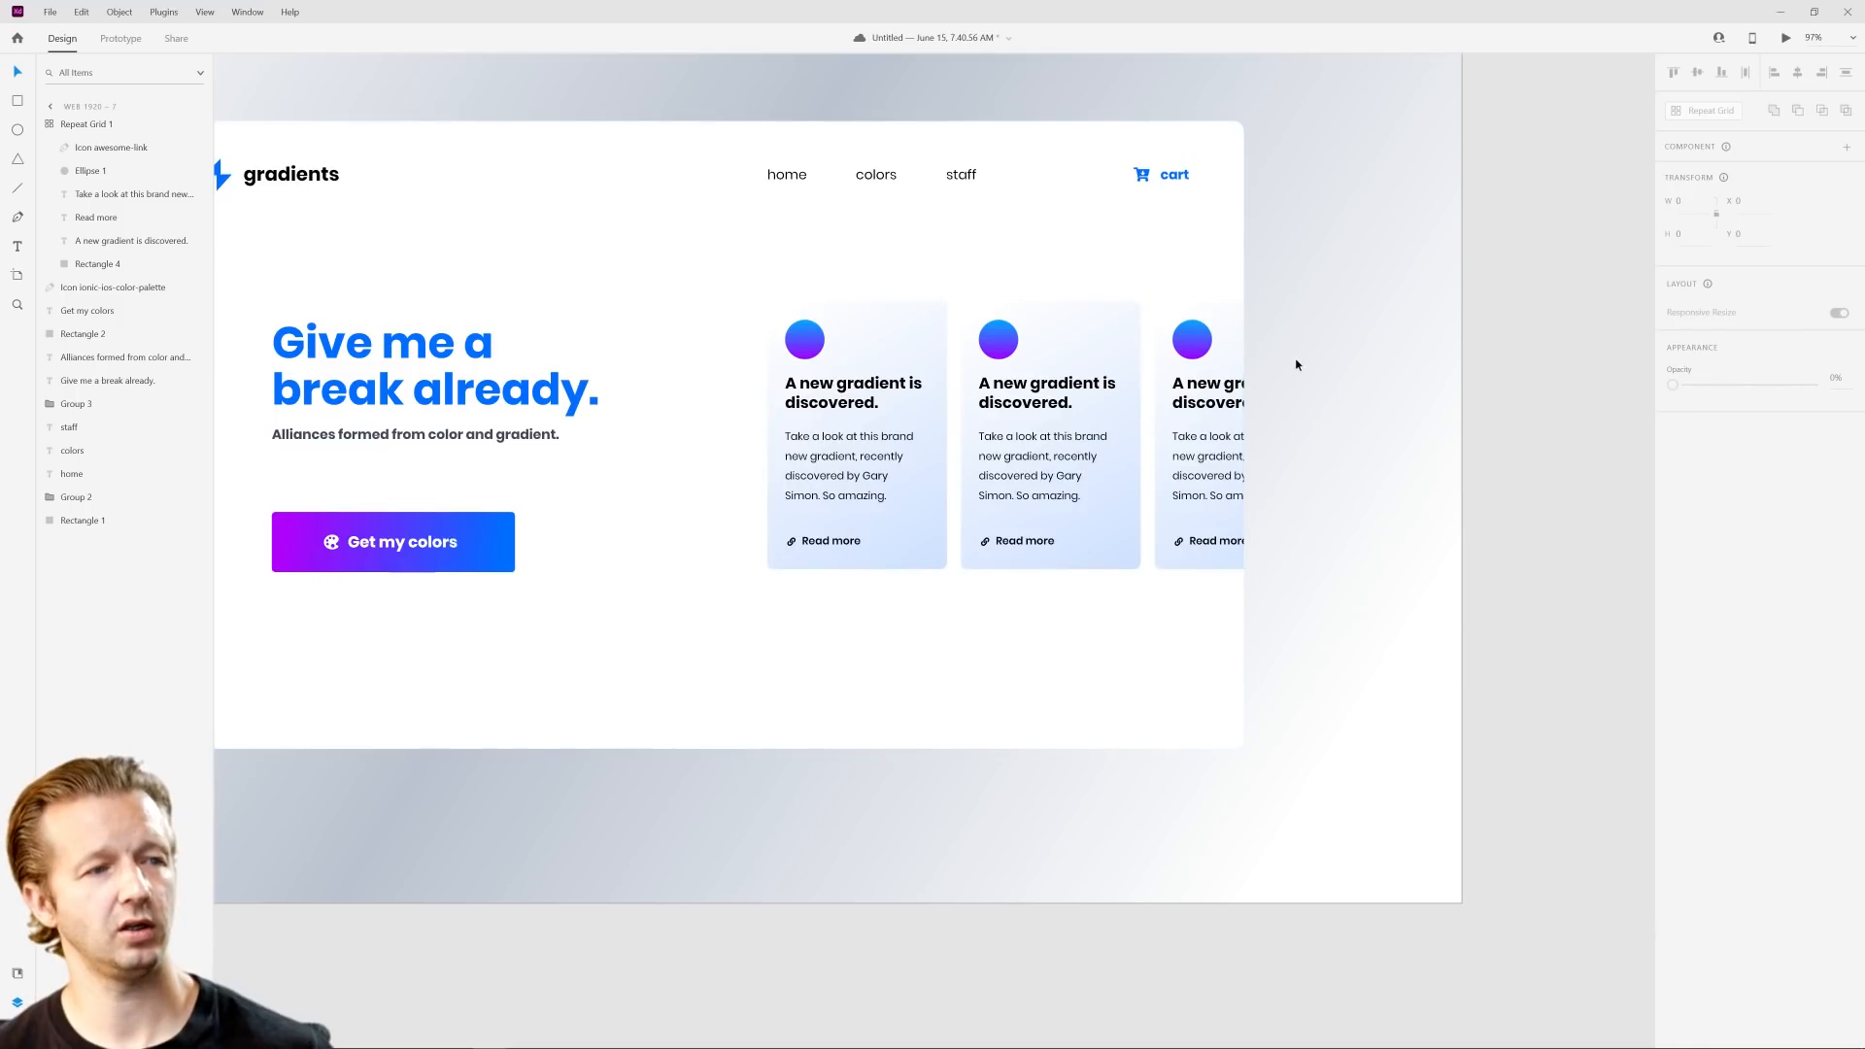
scroll(991, 495, down, 2)
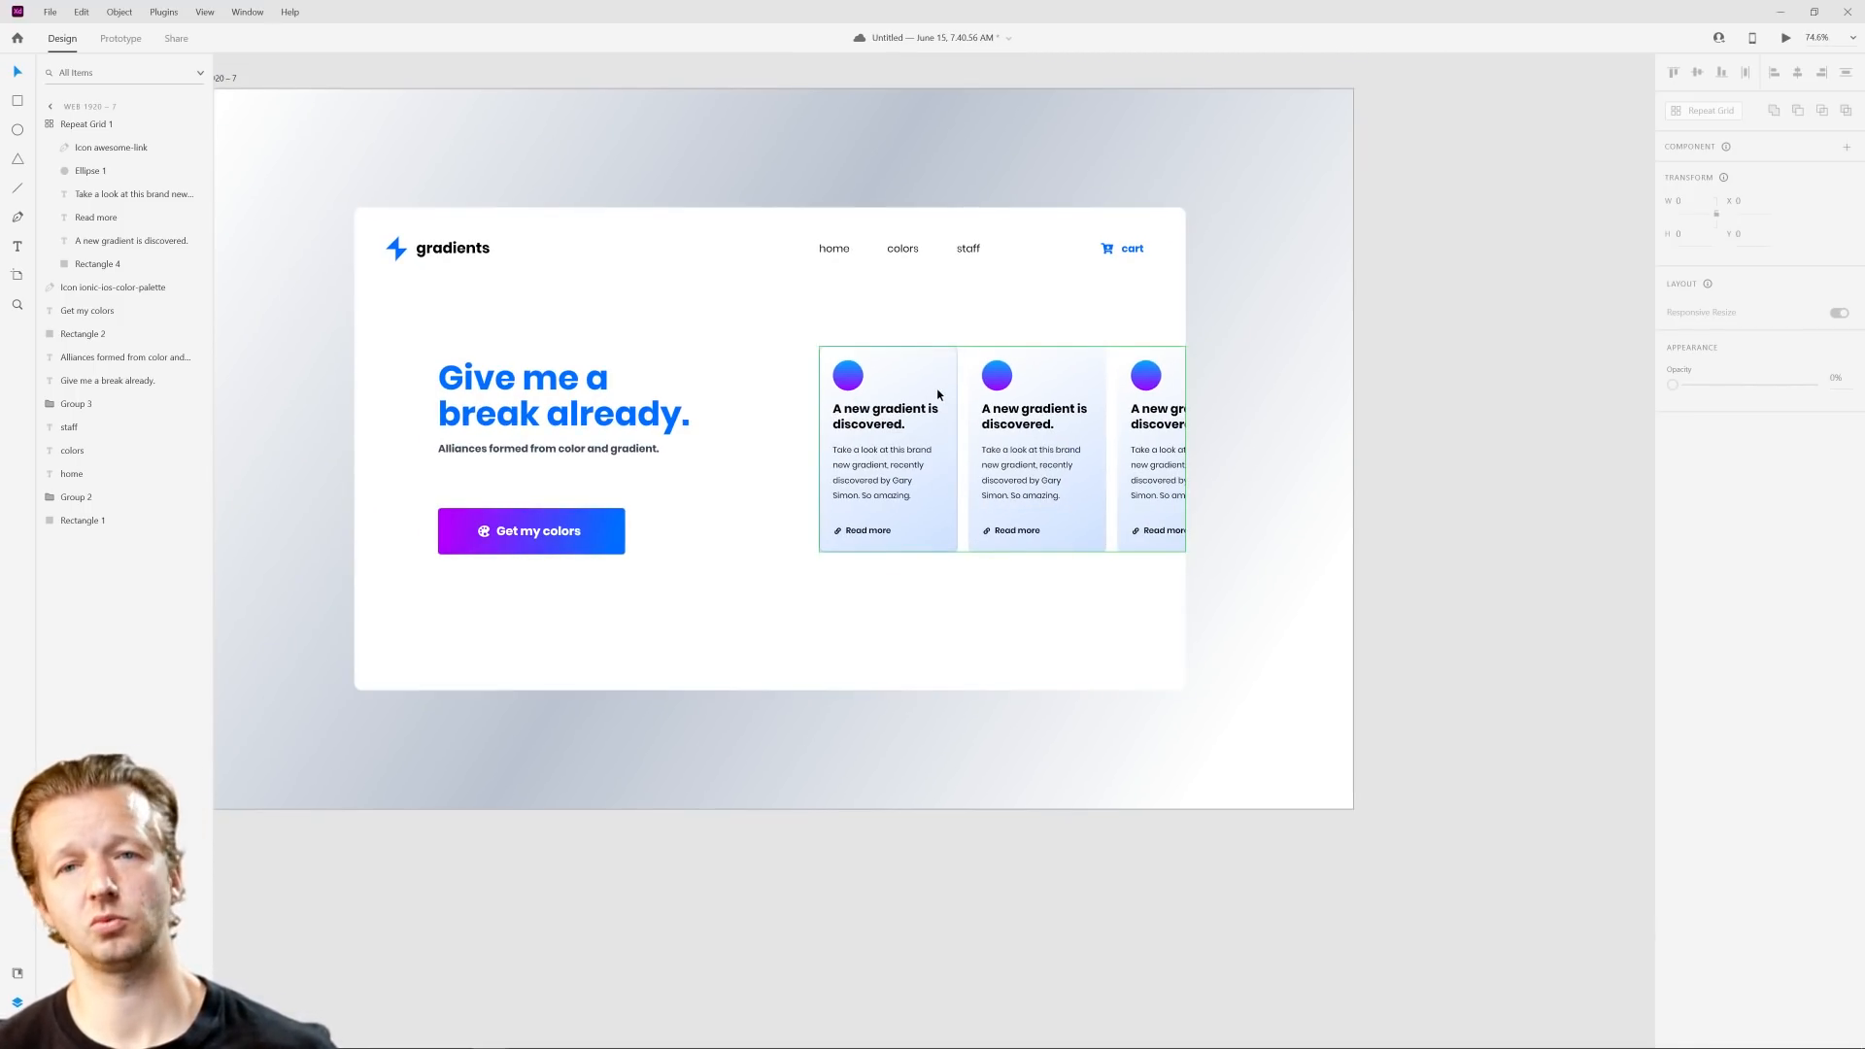
Step: Shorten the card background's diagonal gradient so it runs from just below the circle icon to near the lower-right end of the description text
scroll(970, 674, up, 2)
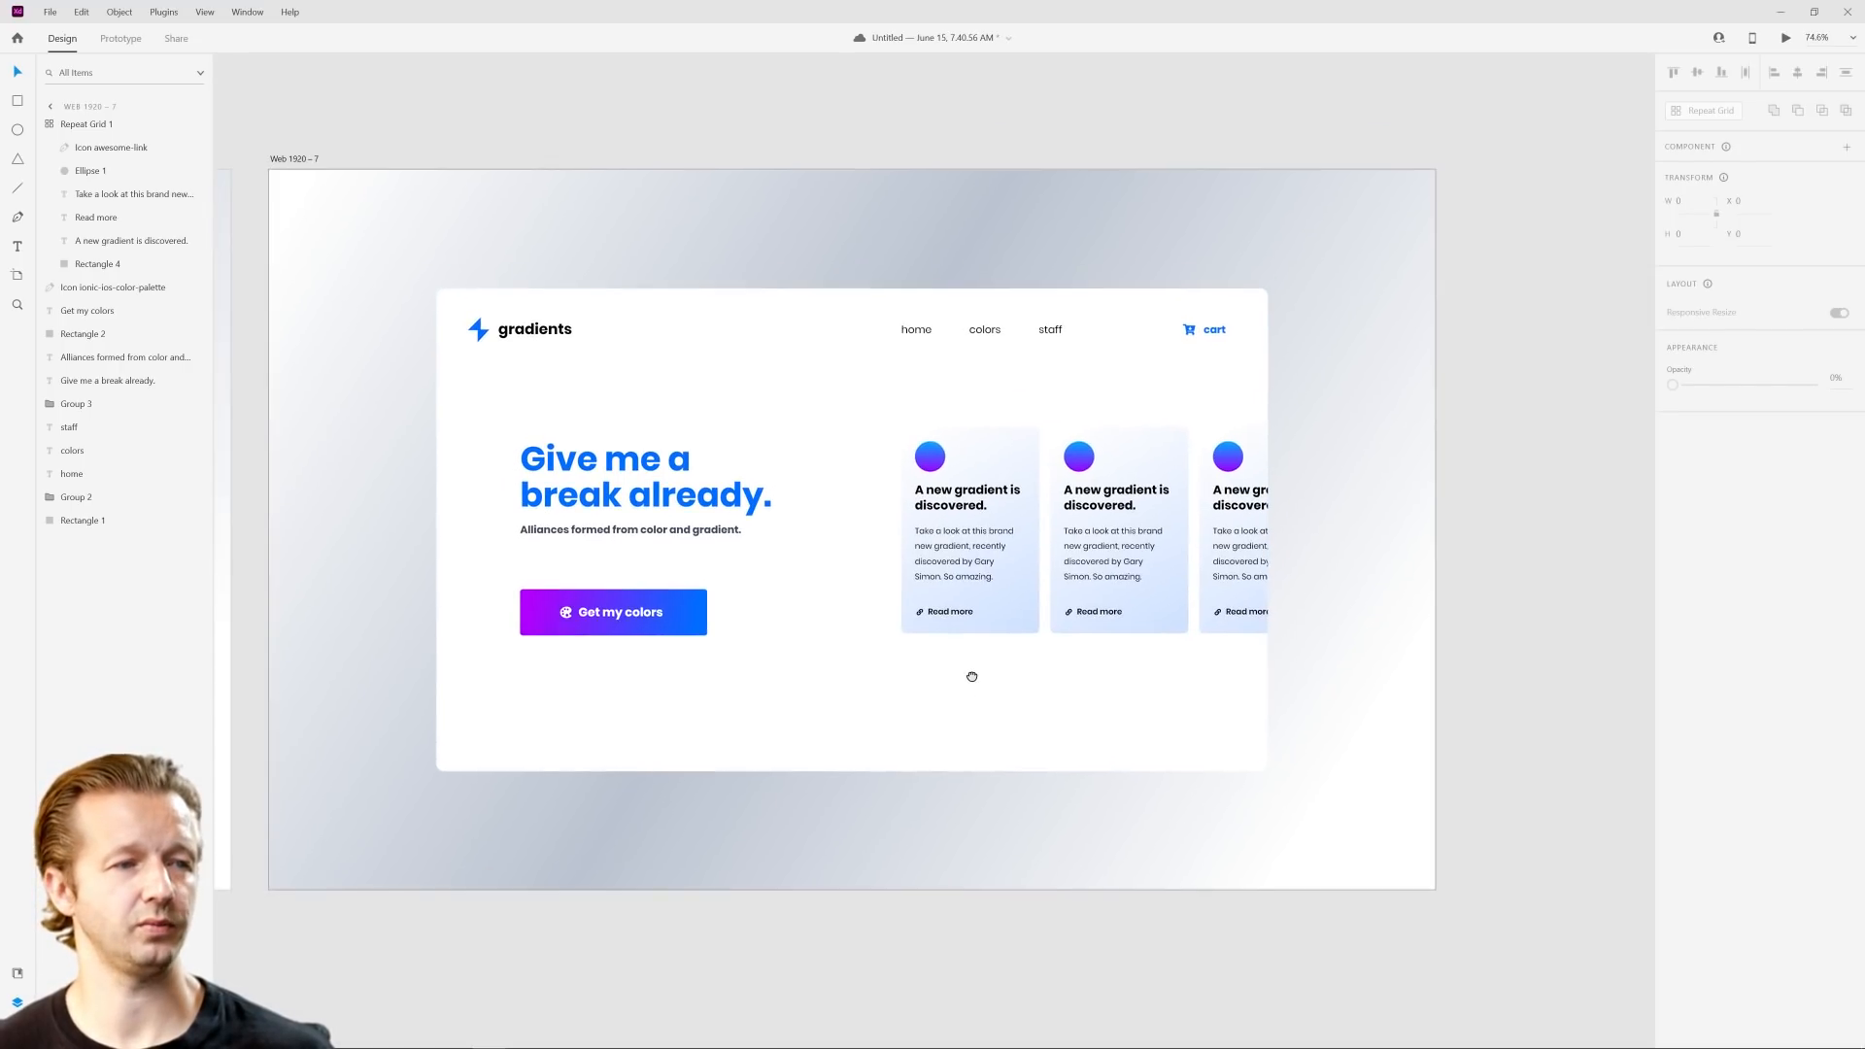
scroll(1020, 656, up, 3)
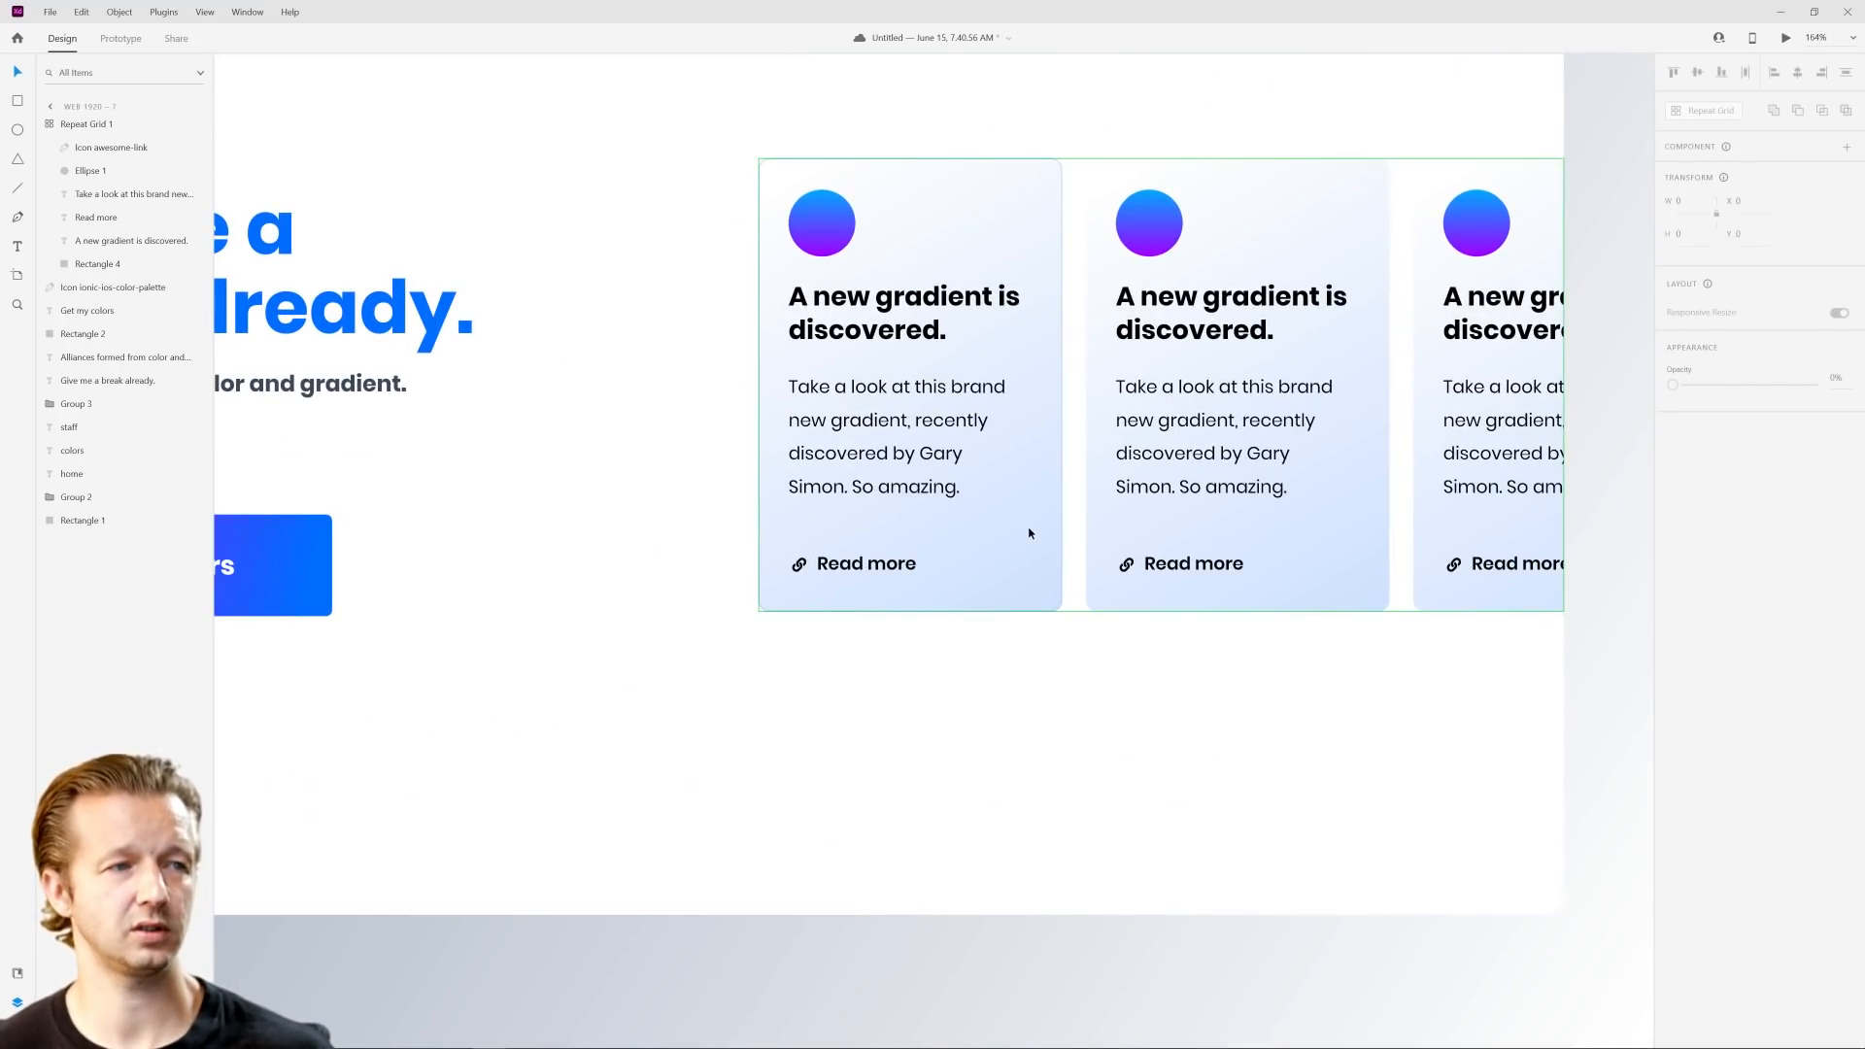
click(1030, 533)
double_click(1013, 236)
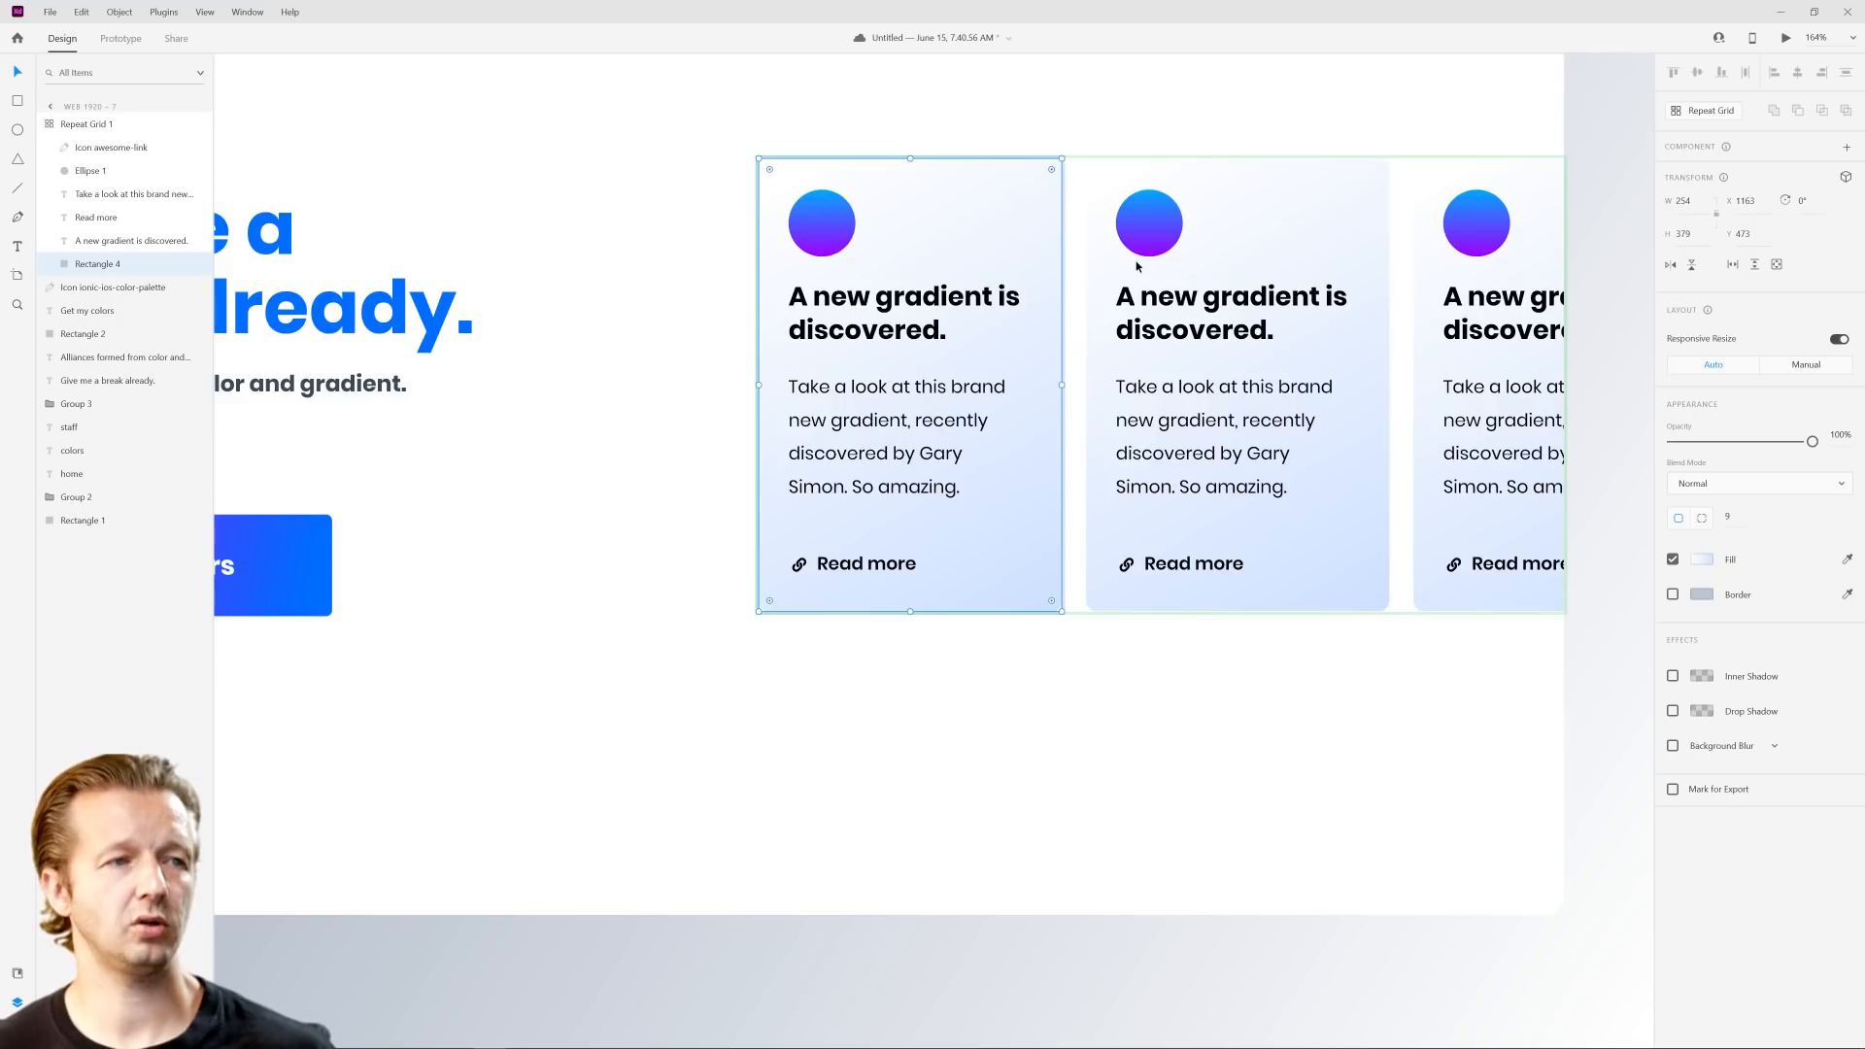
click(1702, 560)
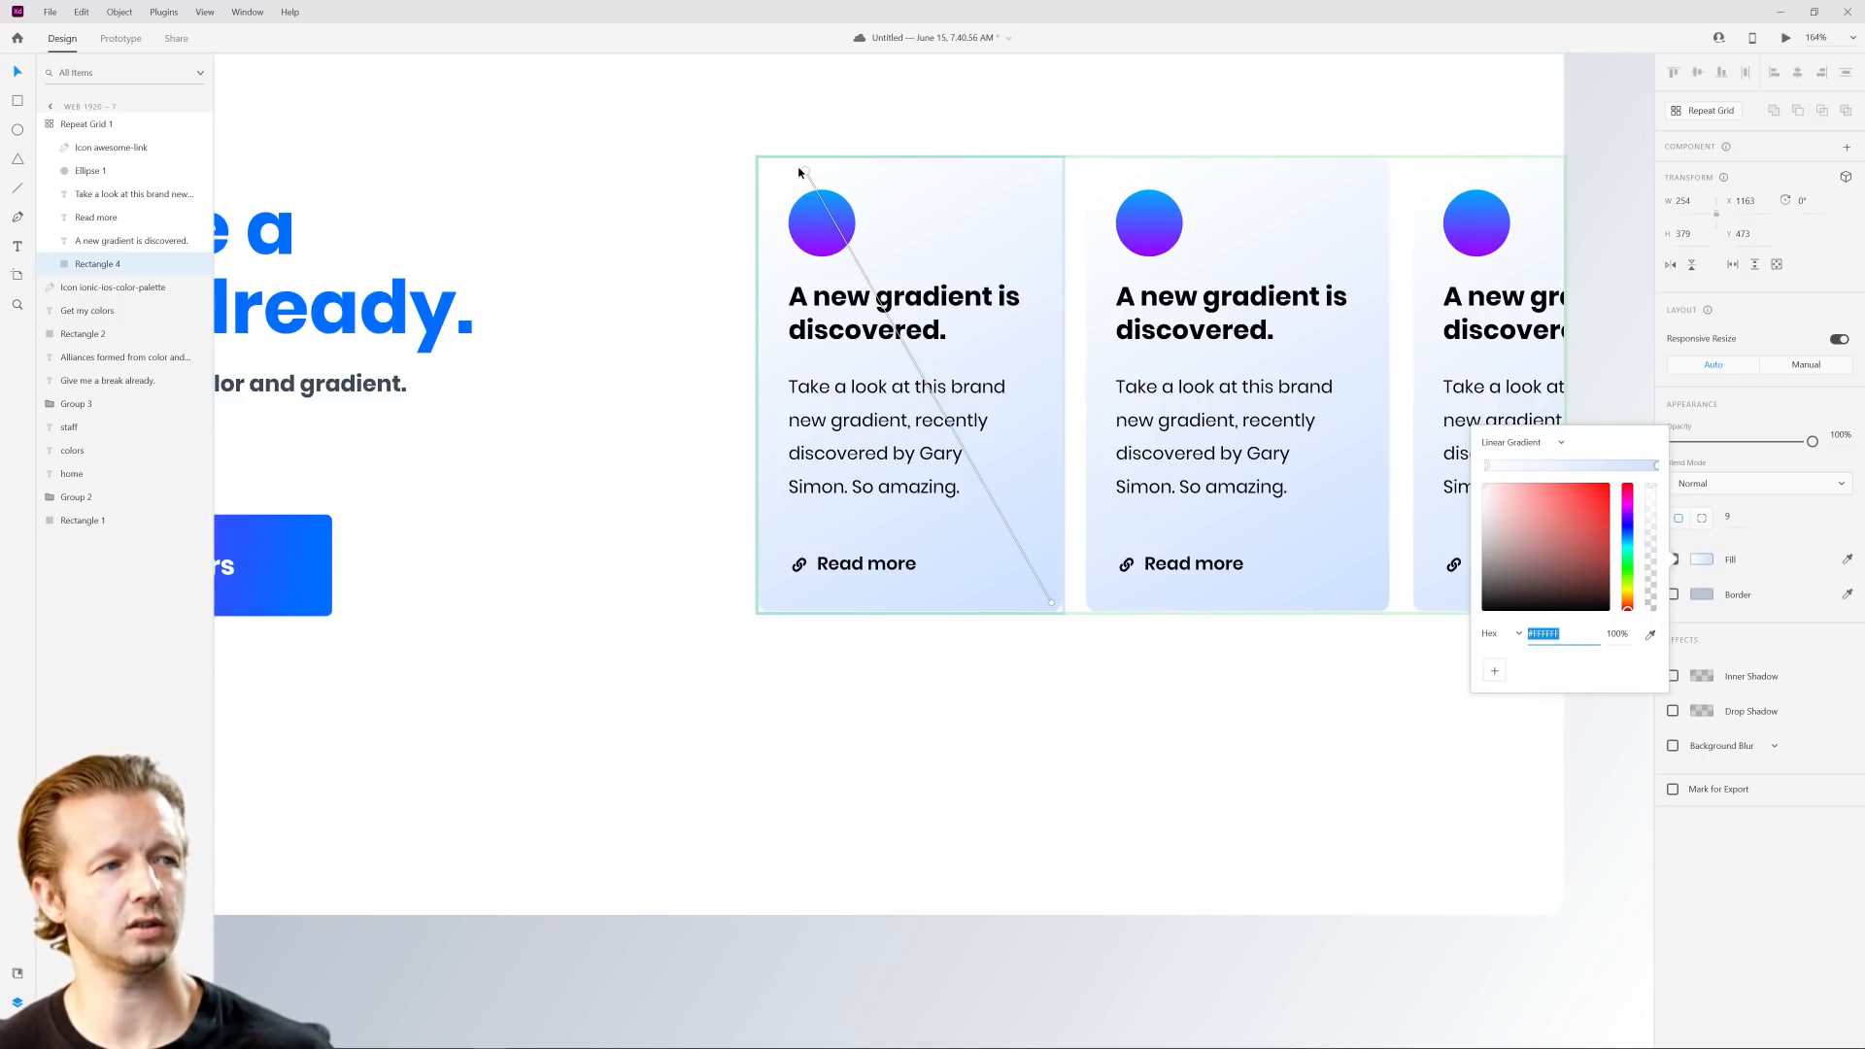
drag(806, 172, 819, 254)
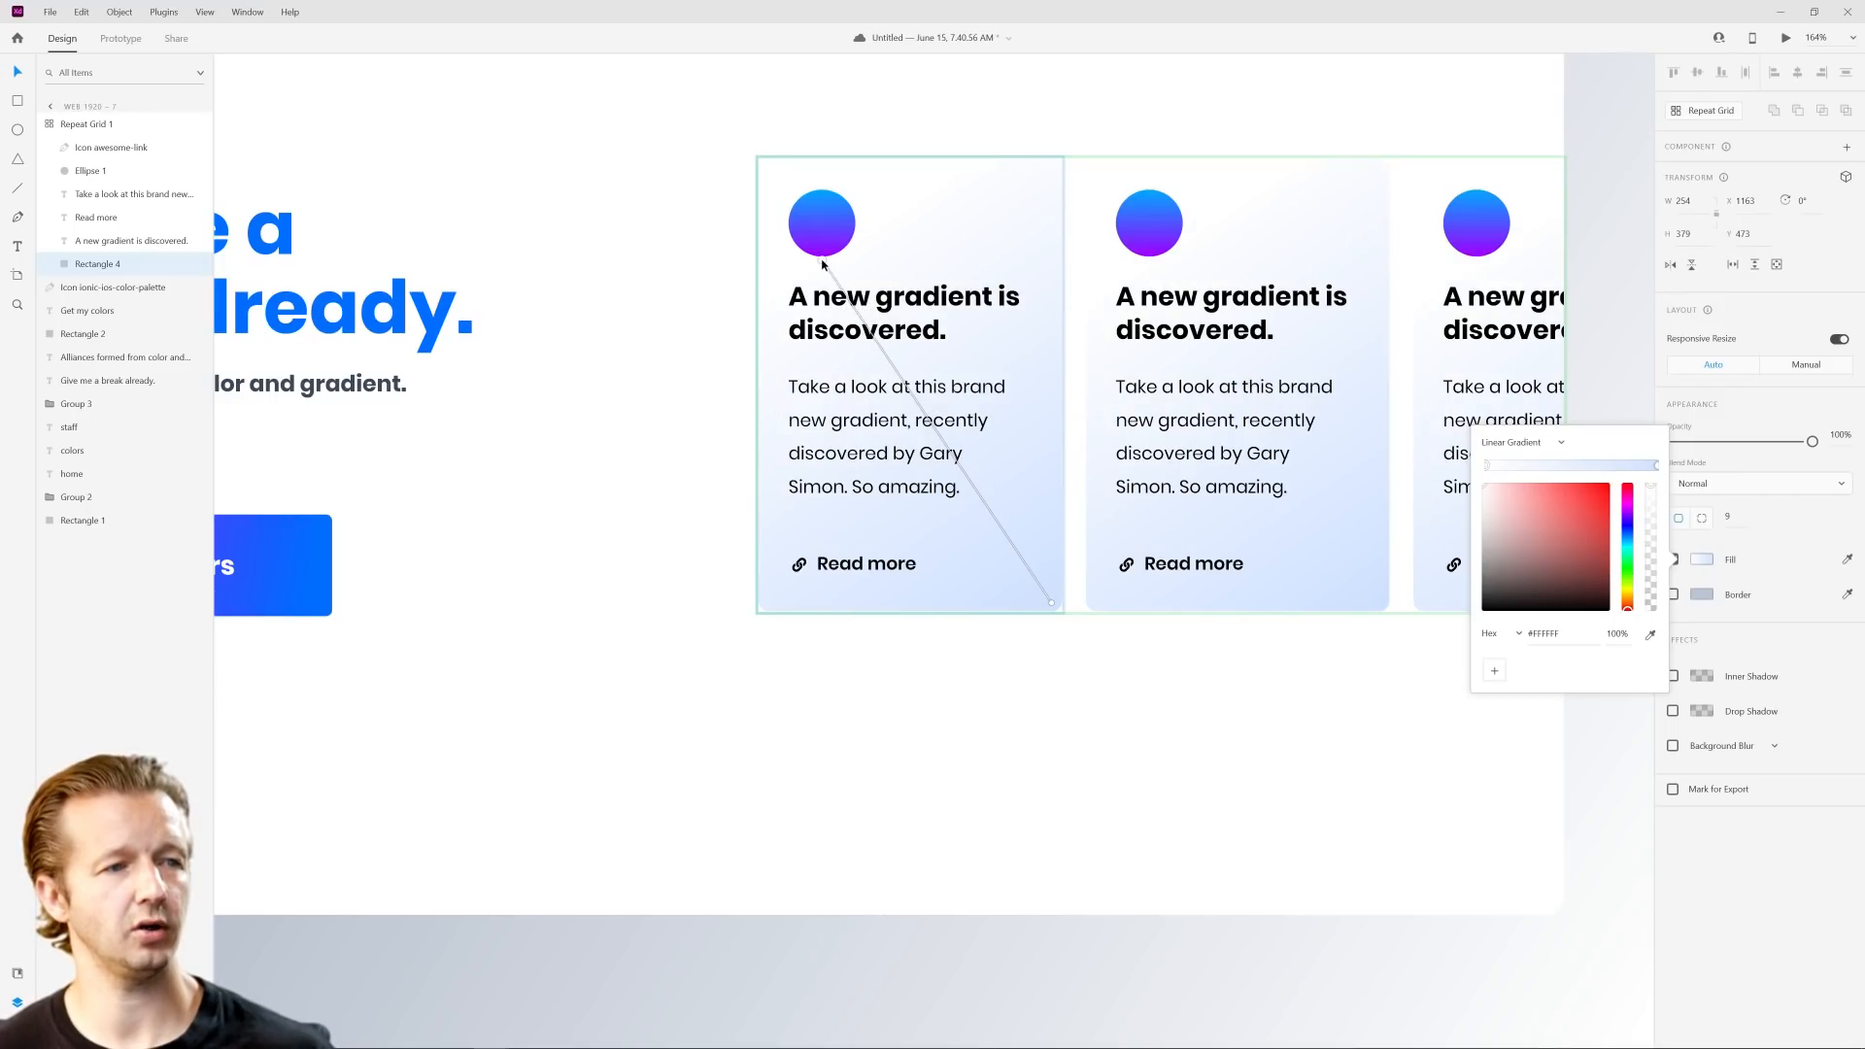
drag(1053, 603, 995, 512)
click(1079, 678)
Step: Duplicate the Web 1920 – 7 artboard and save the document
scroll(1307, 679, down, 5)
scroll(1307, 680, down, 1)
drag(1307, 682, 1212, 696)
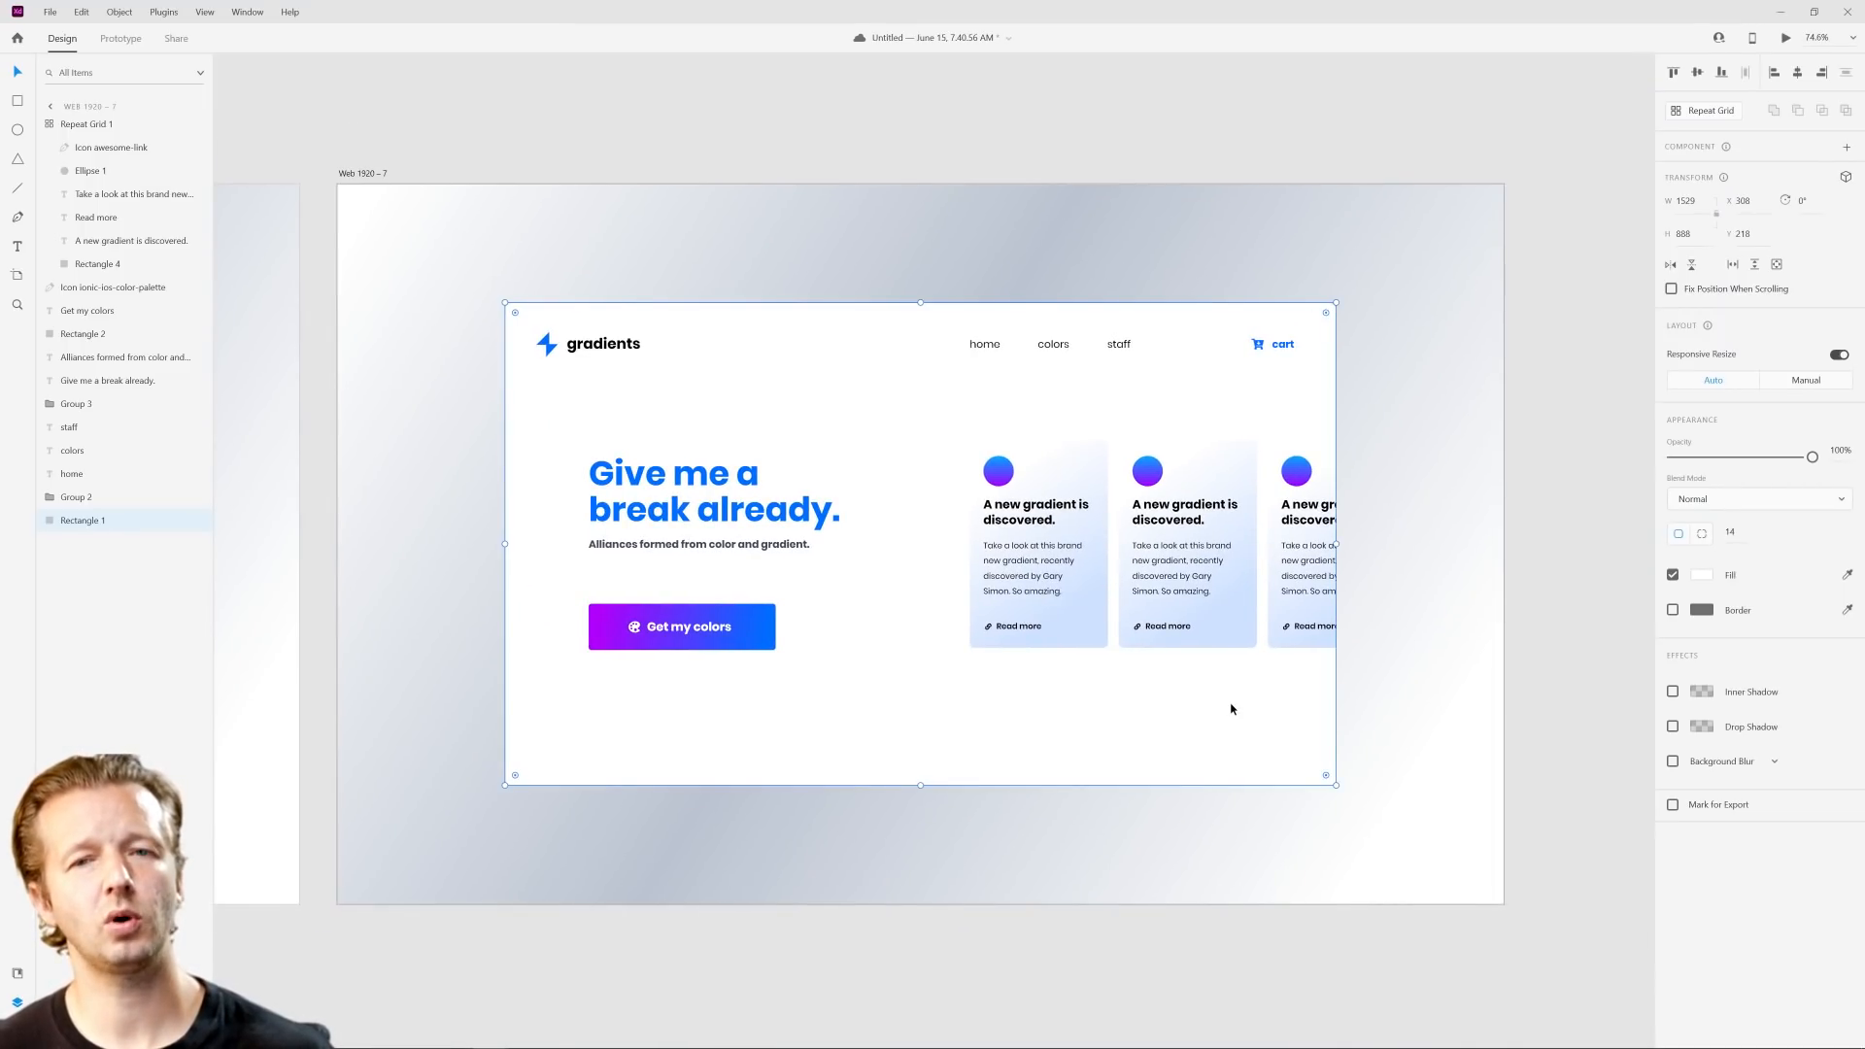
scroll(1226, 695, up, 3)
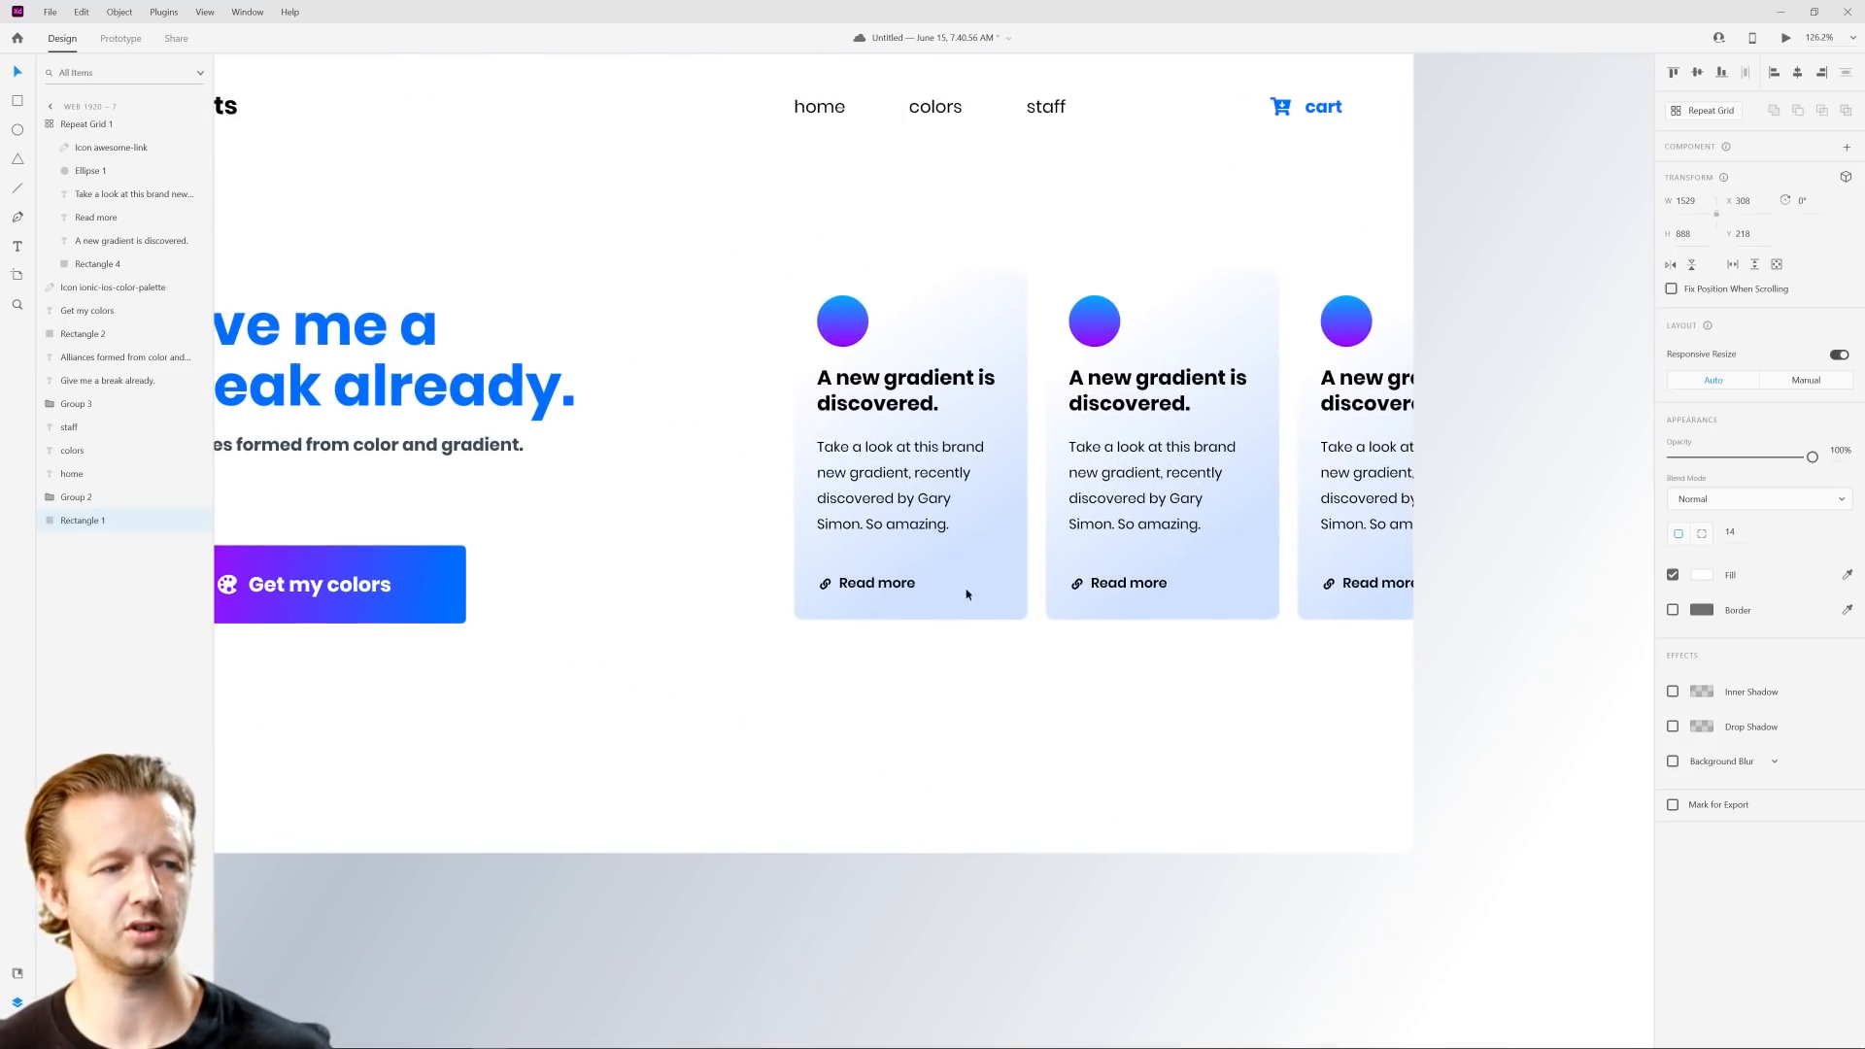
scroll(1032, 667, down, 3)
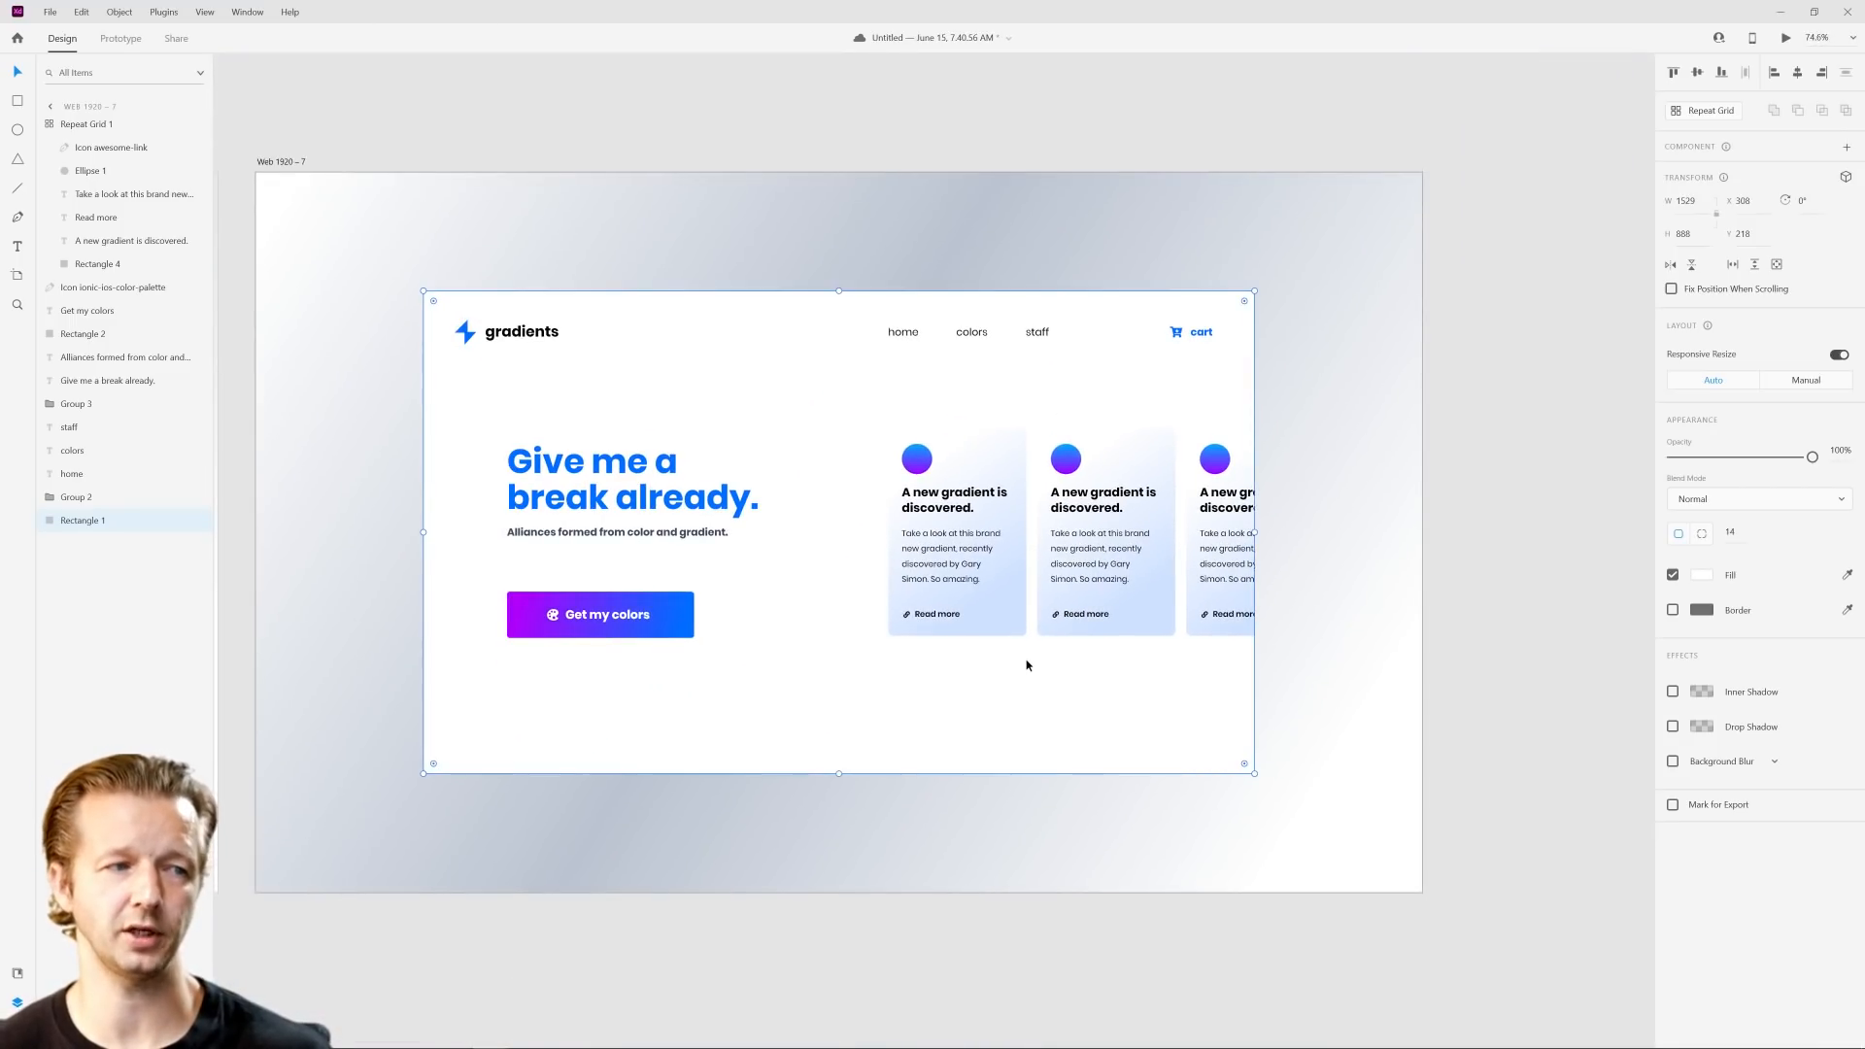
click(291, 162)
key(ctrl+d)
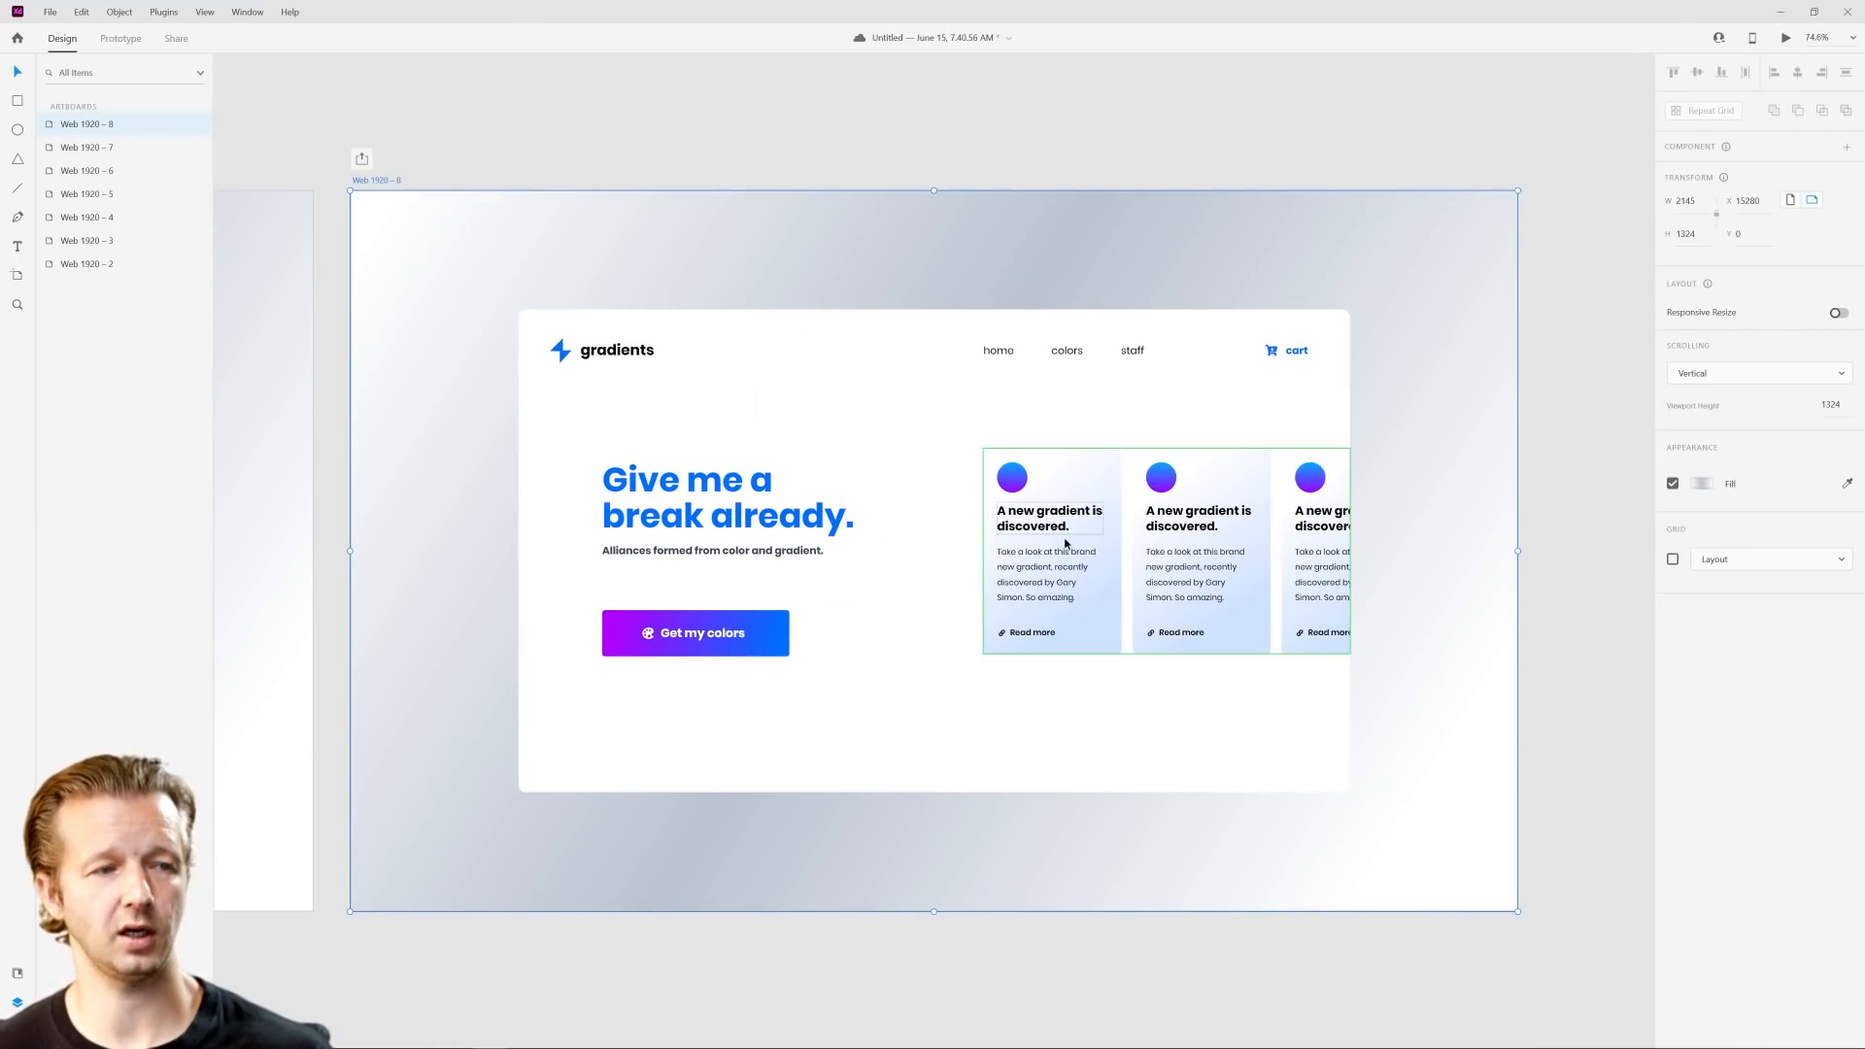
scroll(1166, 530, up, 3)
drag(1251, 513, 1152, 465)
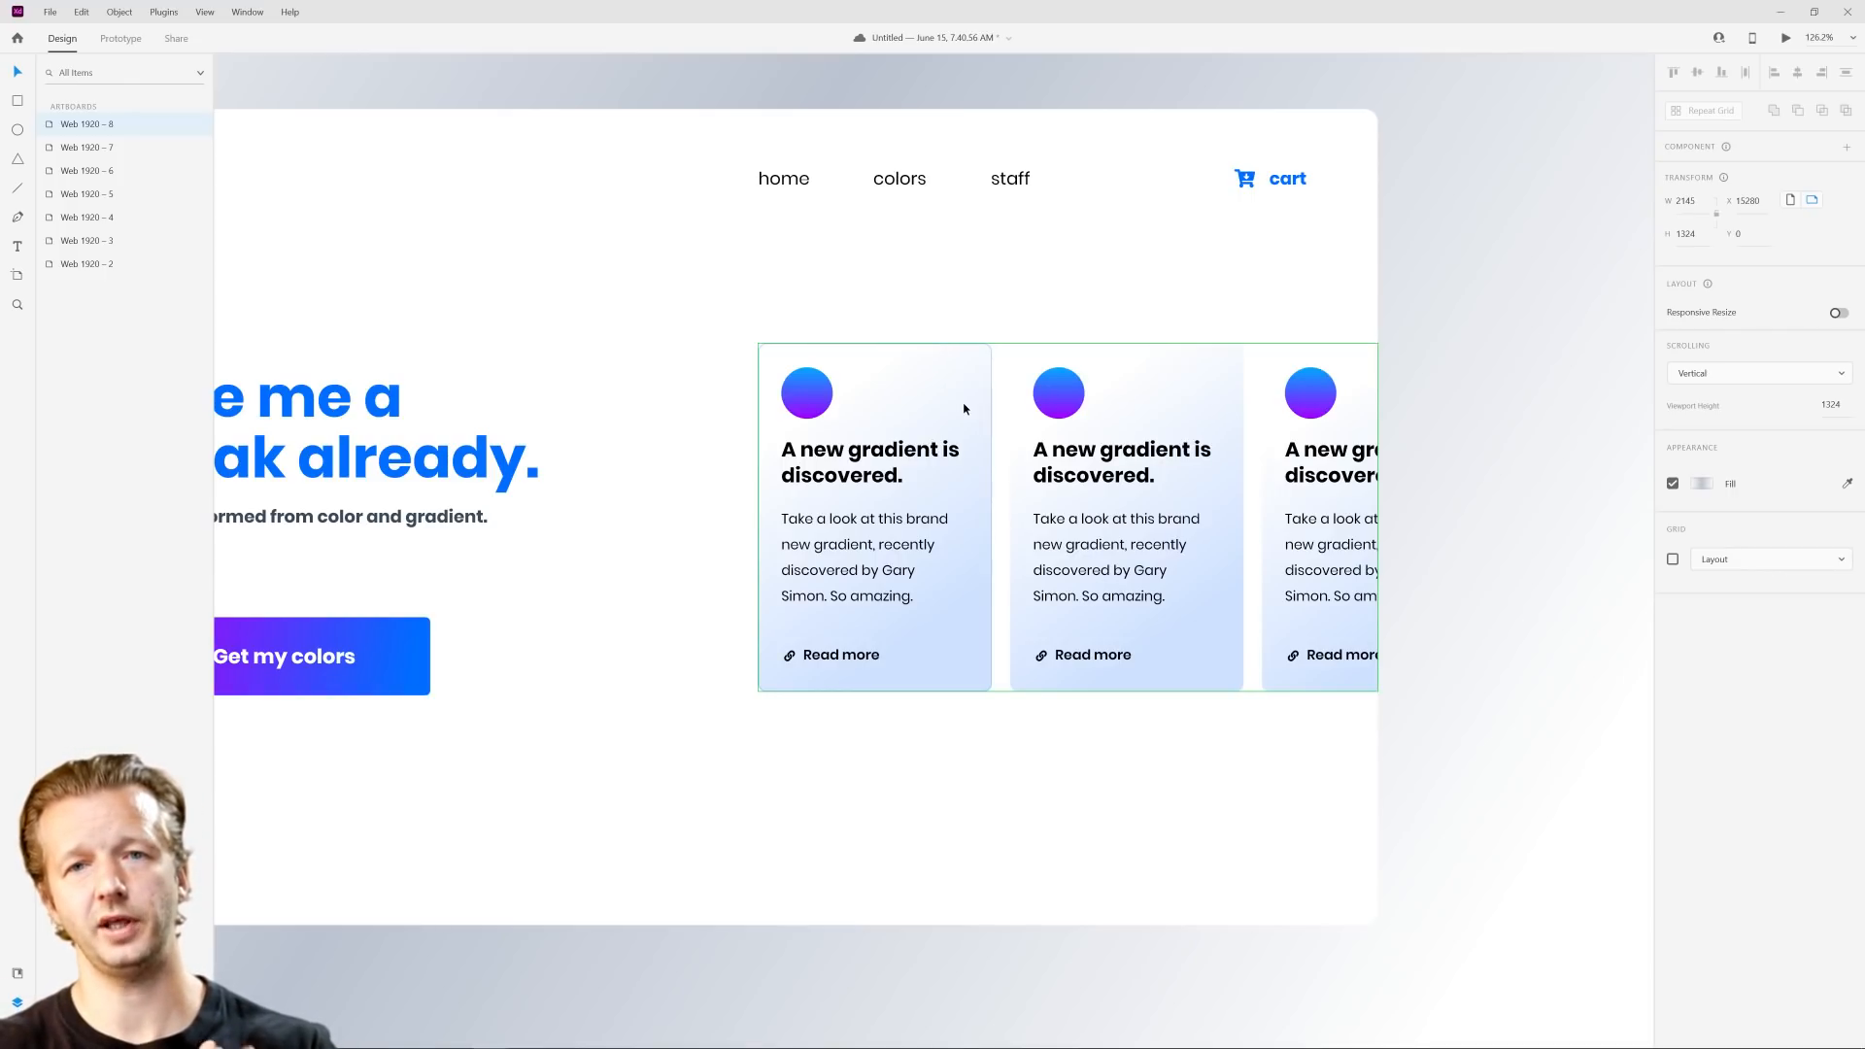
key(ctrl+s)
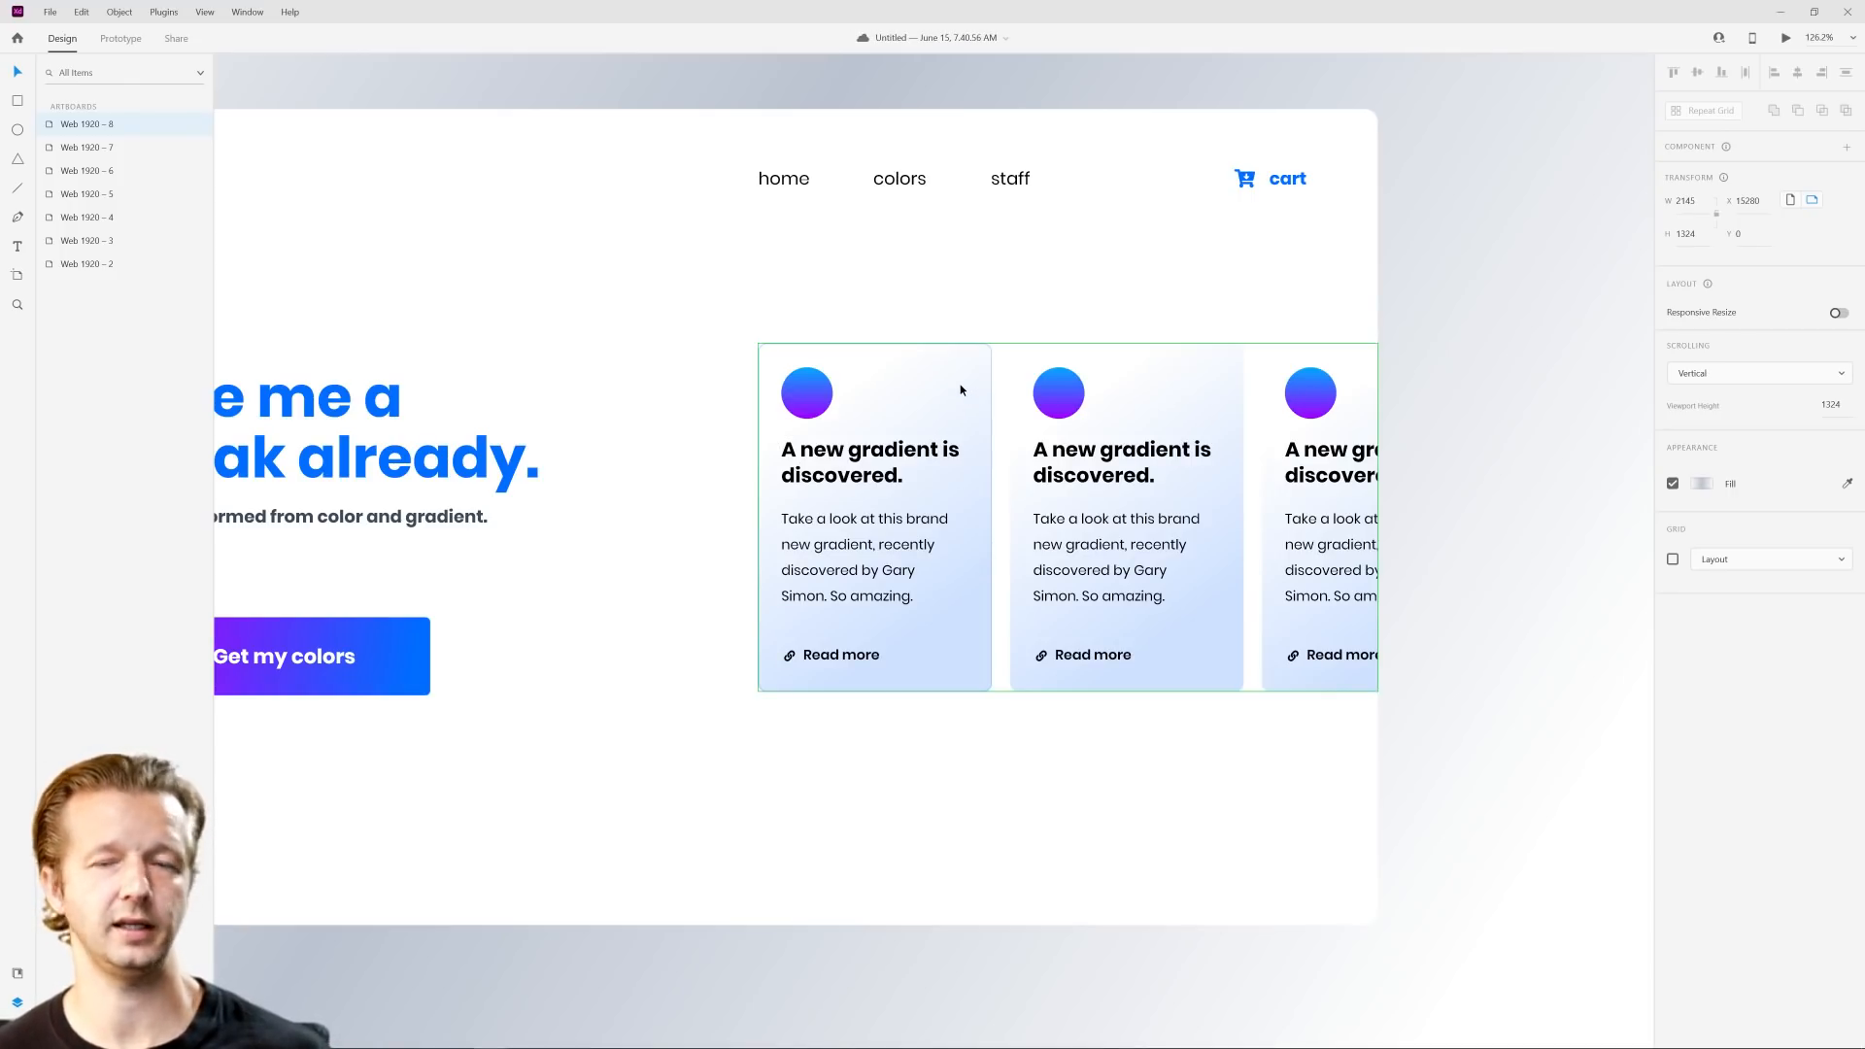
Step: Change the card background's fill on the Web 1920 – 8 artboard from linear gradient to solid white #FFFFFF
double_click(961, 390)
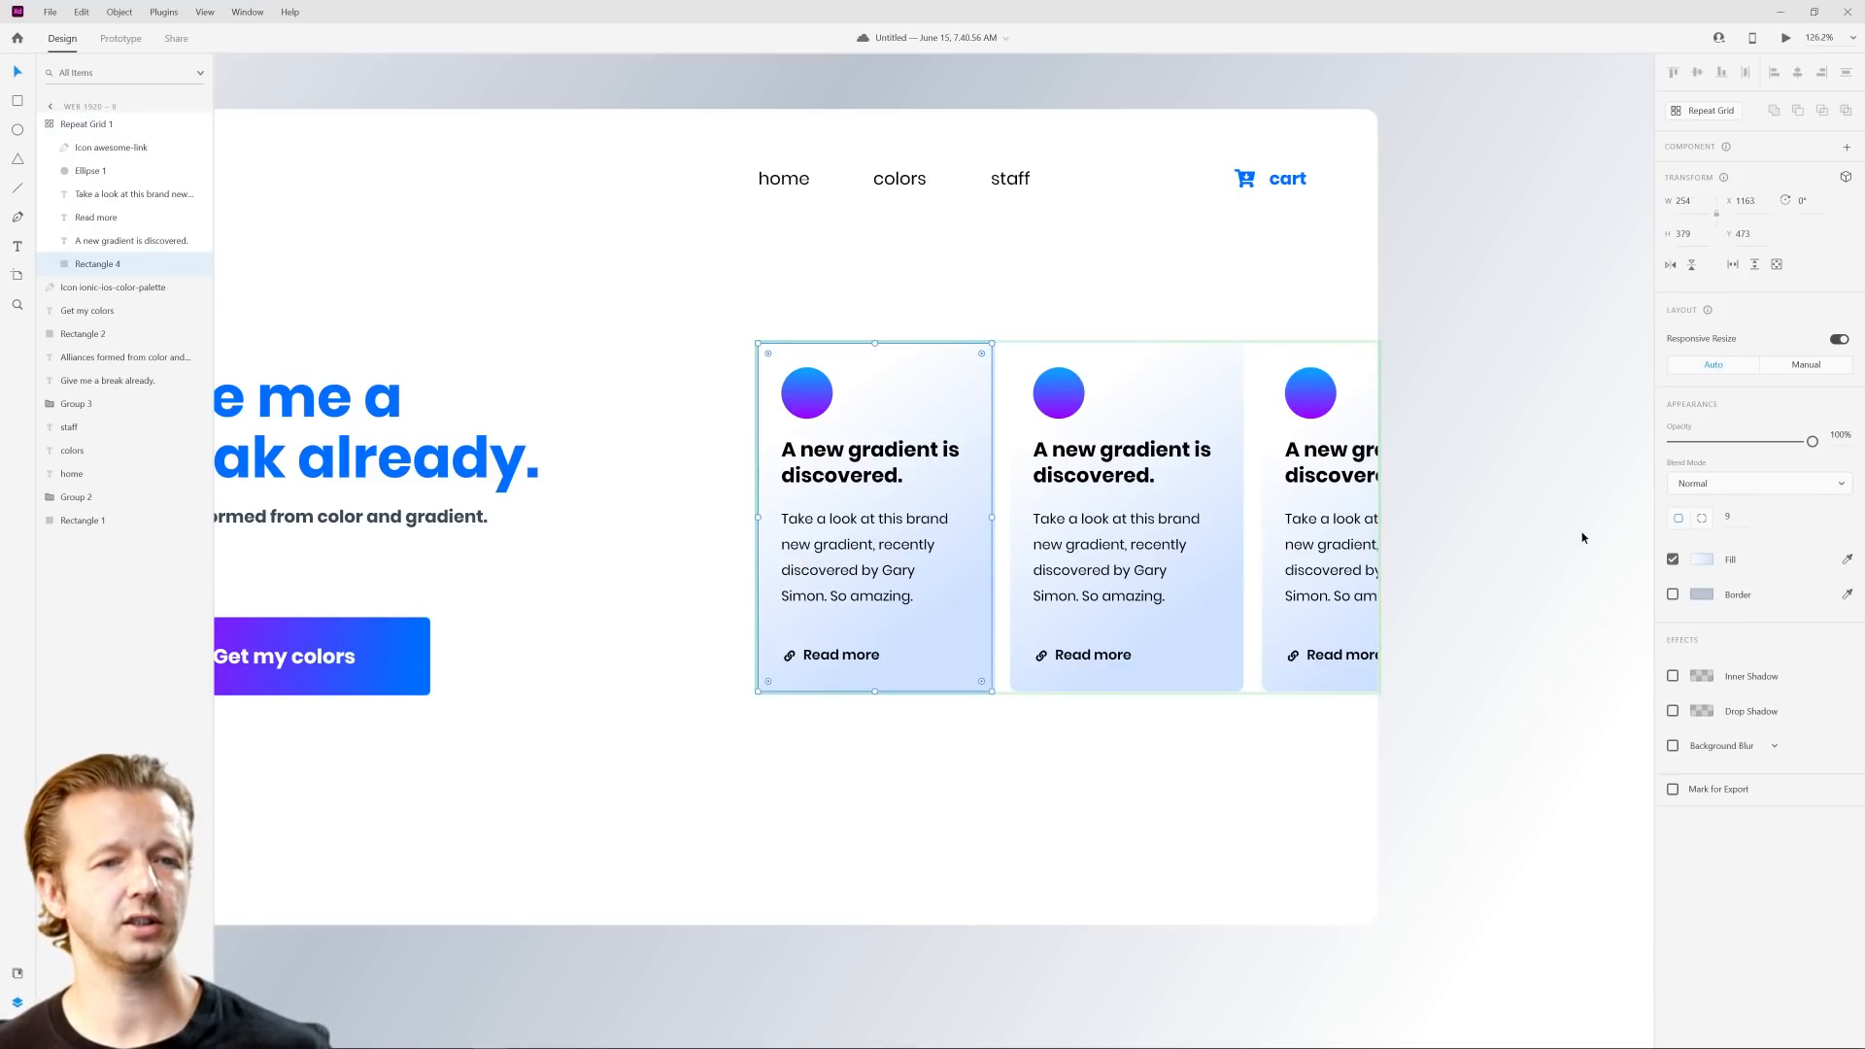
click(1702, 559)
click(1474, 389)
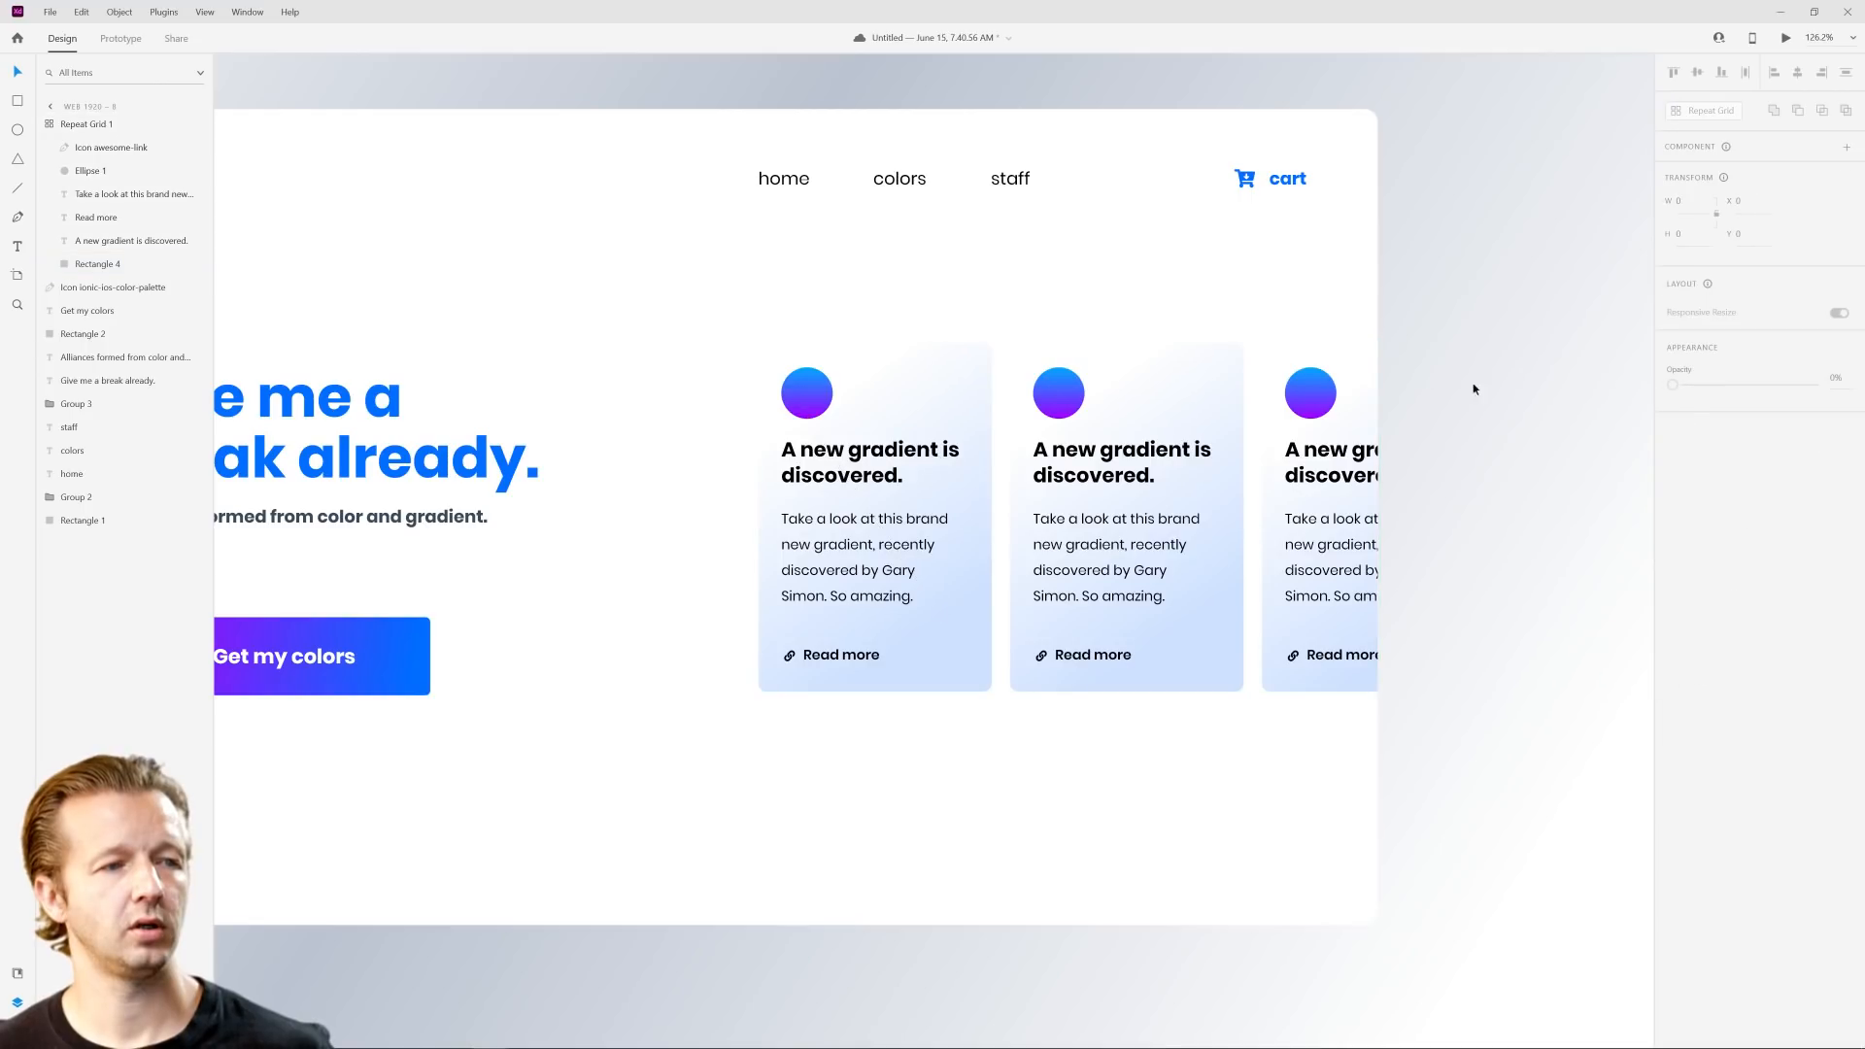
double_click(950, 377)
click(1702, 560)
click(1521, 445)
click(1514, 411)
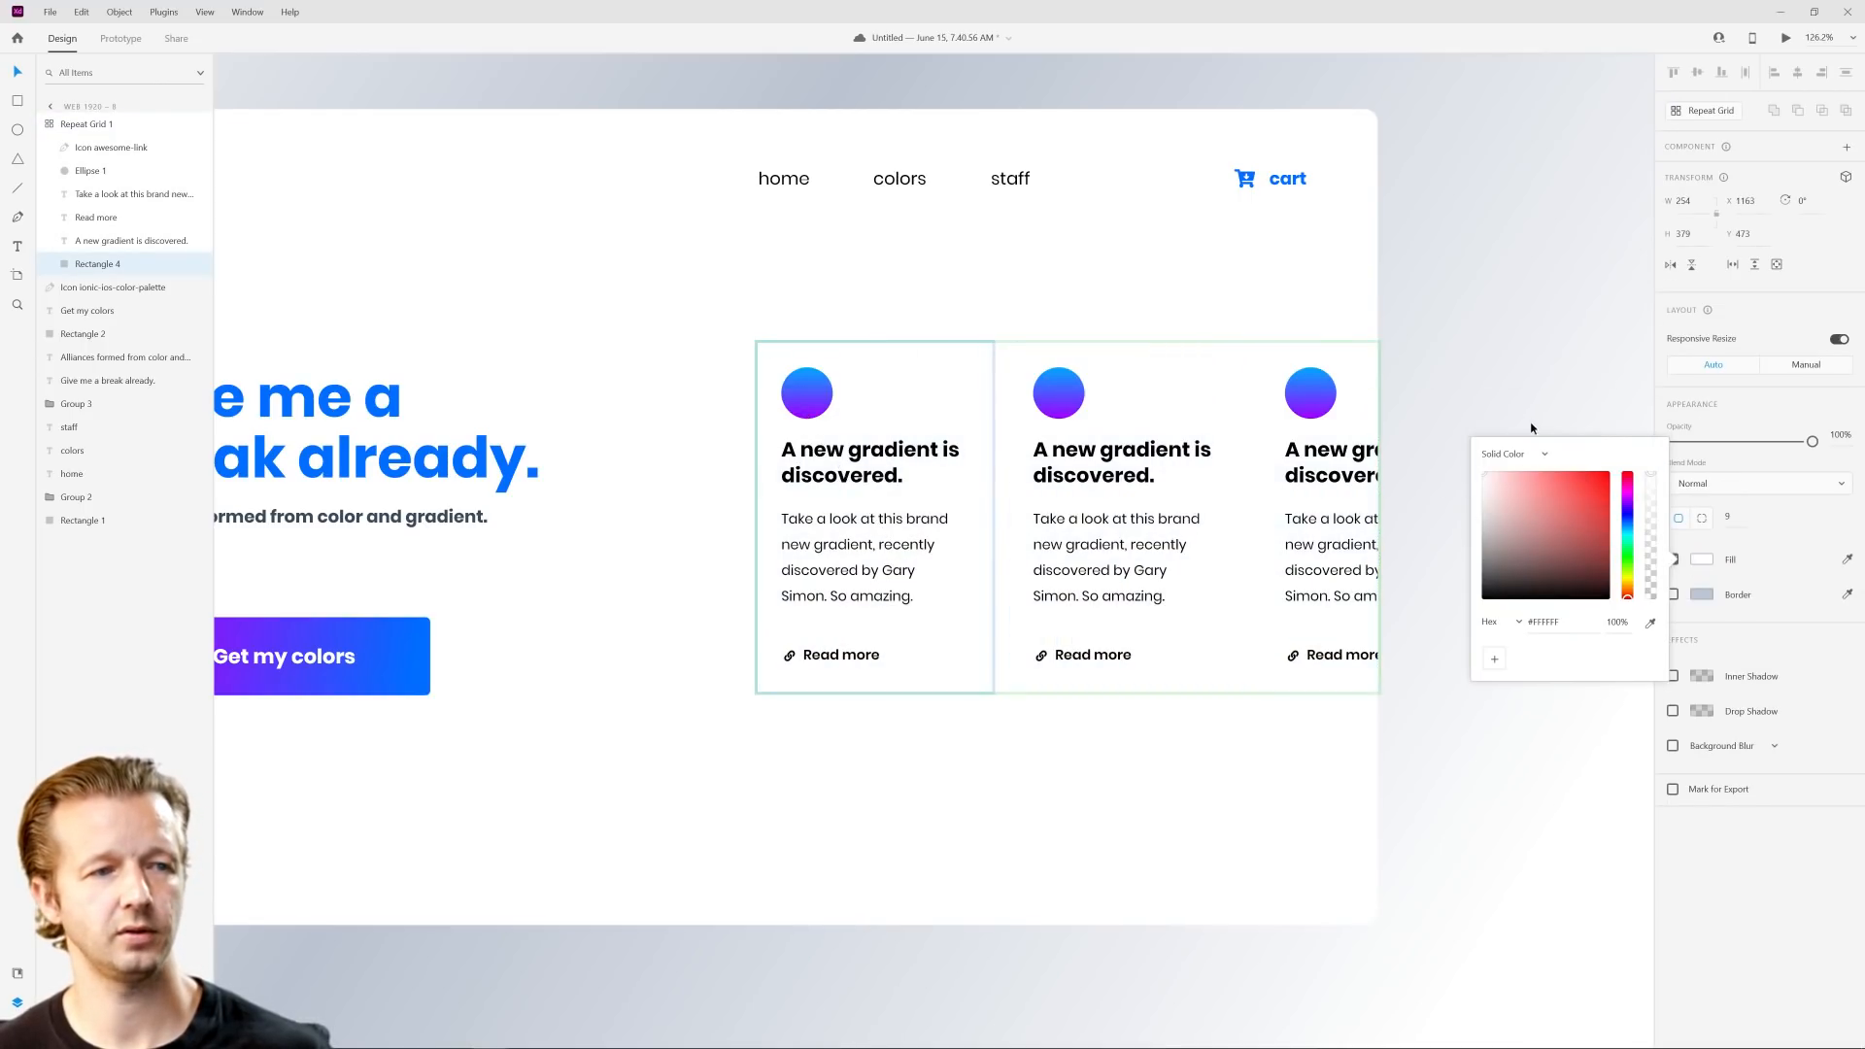
click(1448, 458)
key(ctrl+0)
Step: Enable a drop shadow on the card background in the repeat grid
scroll(1511, 544, up, 2)
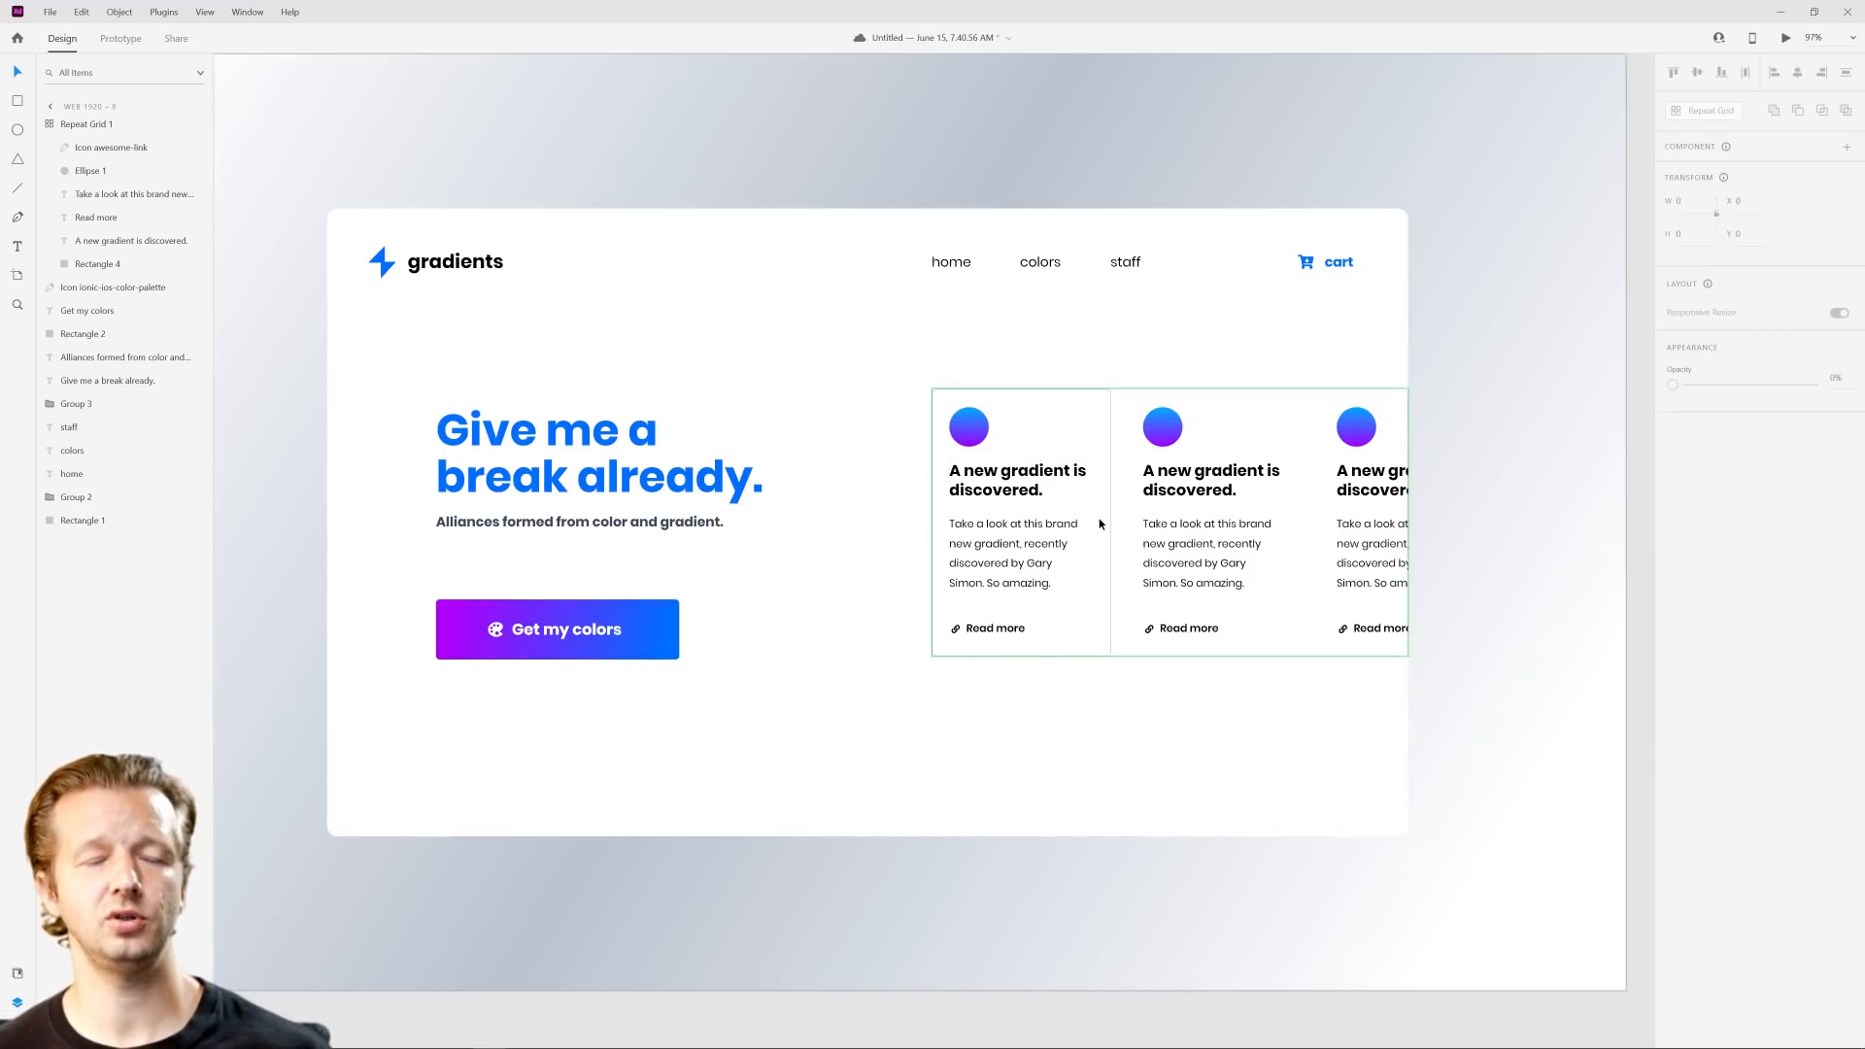
double_click(1102, 433)
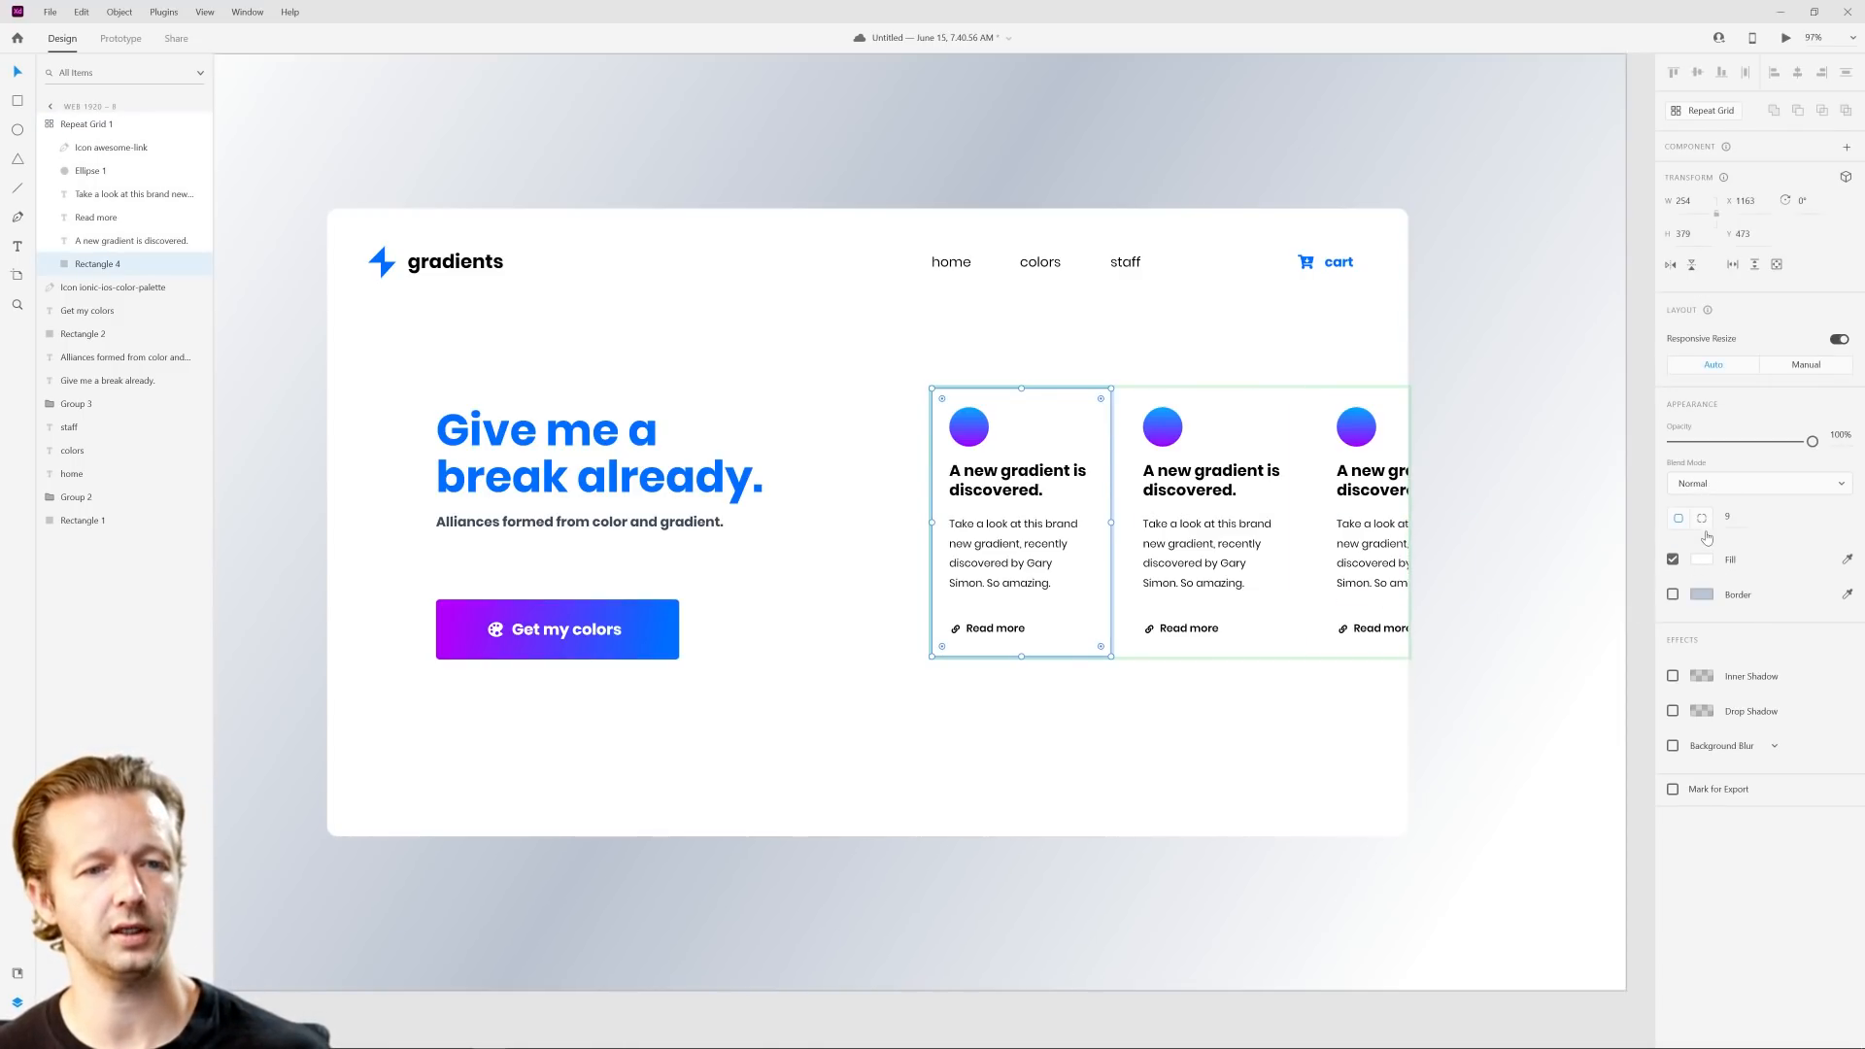
click(1672, 712)
scroll(1424, 658, up, 4)
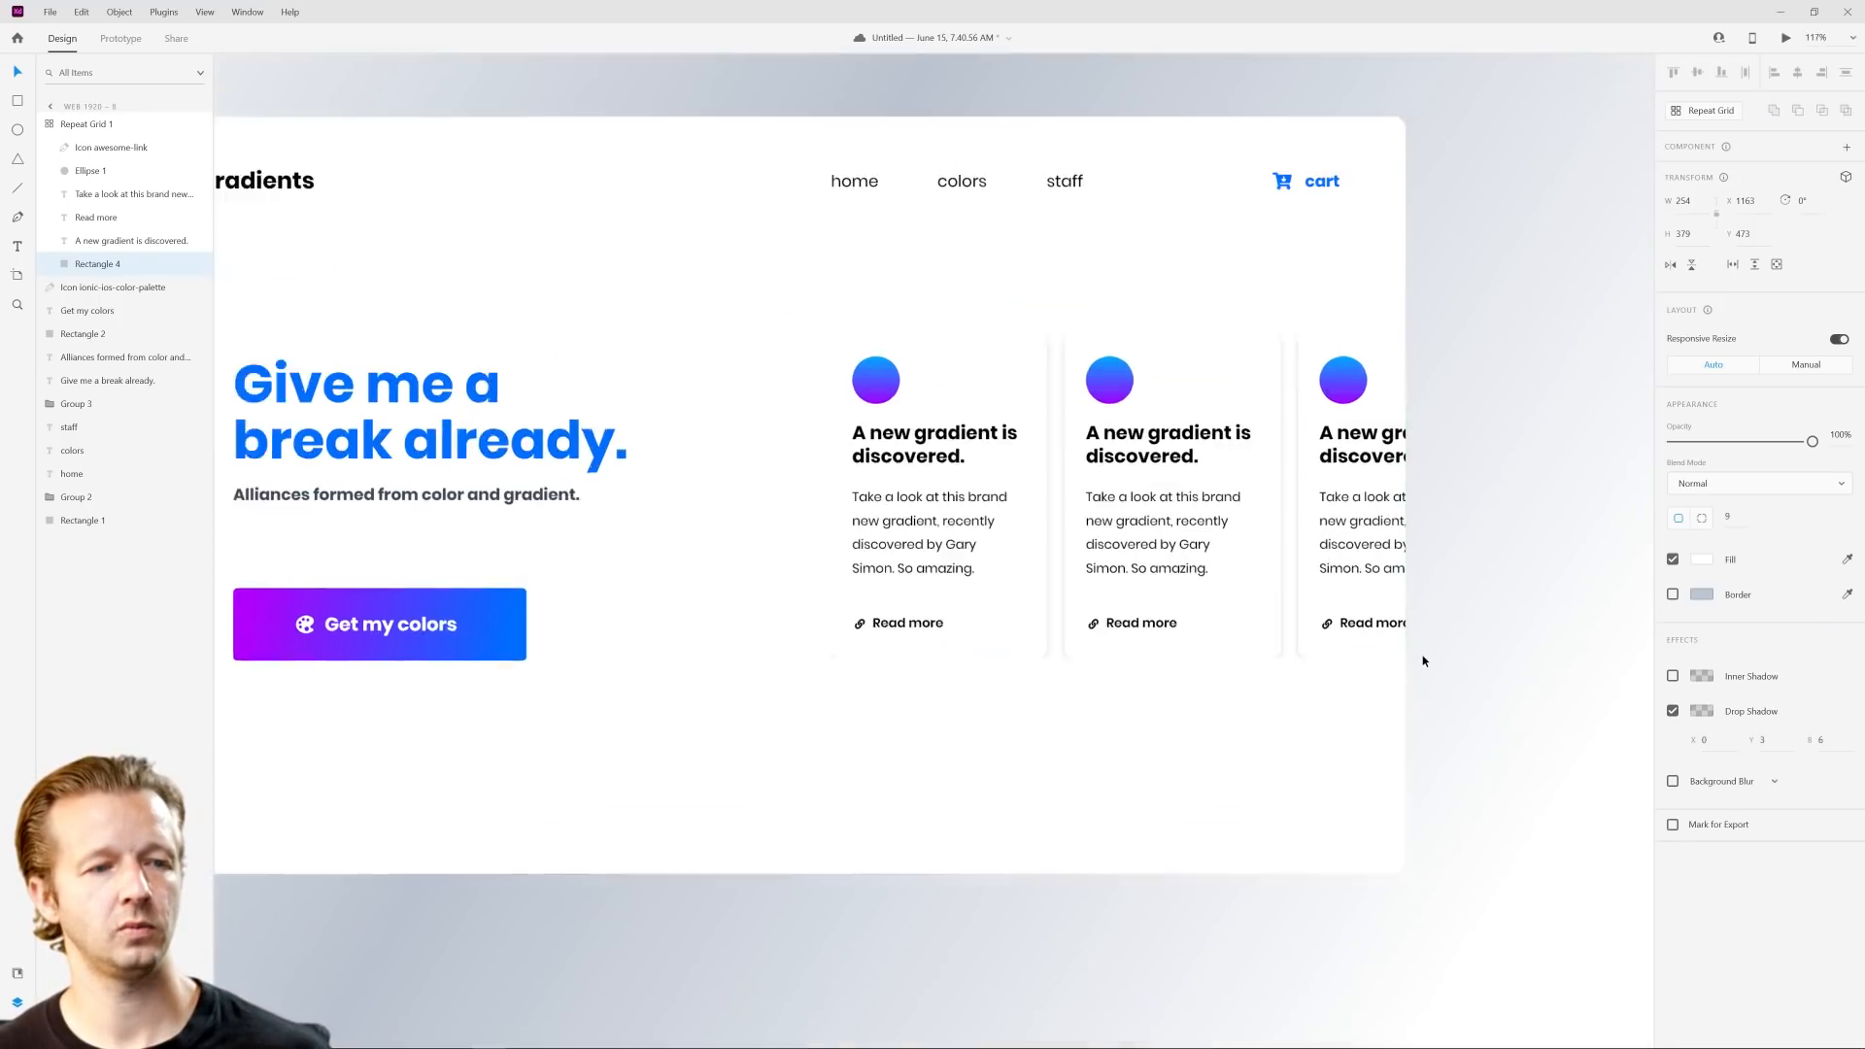
scroll(1328, 663, down, 2)
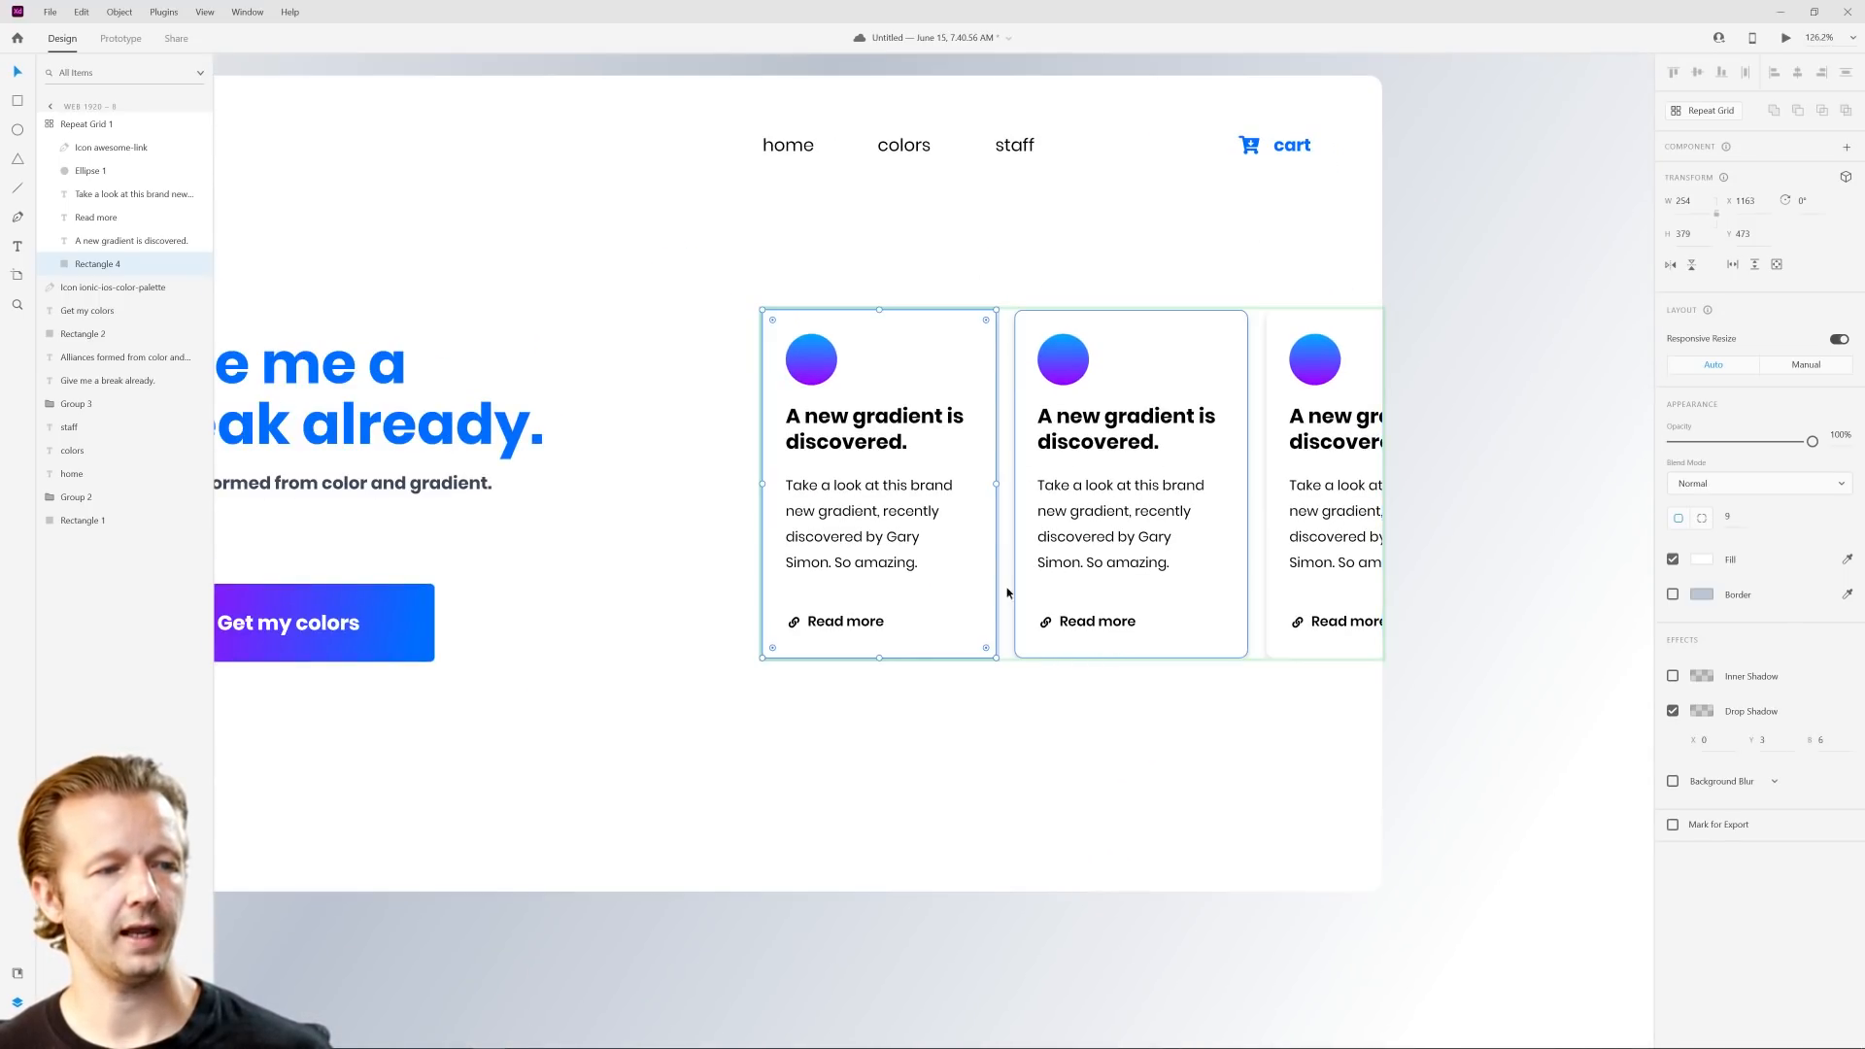
Step: Extend the repeat grid's lower edge to a height of about 503 so the card shadows have room below
key(Escape)
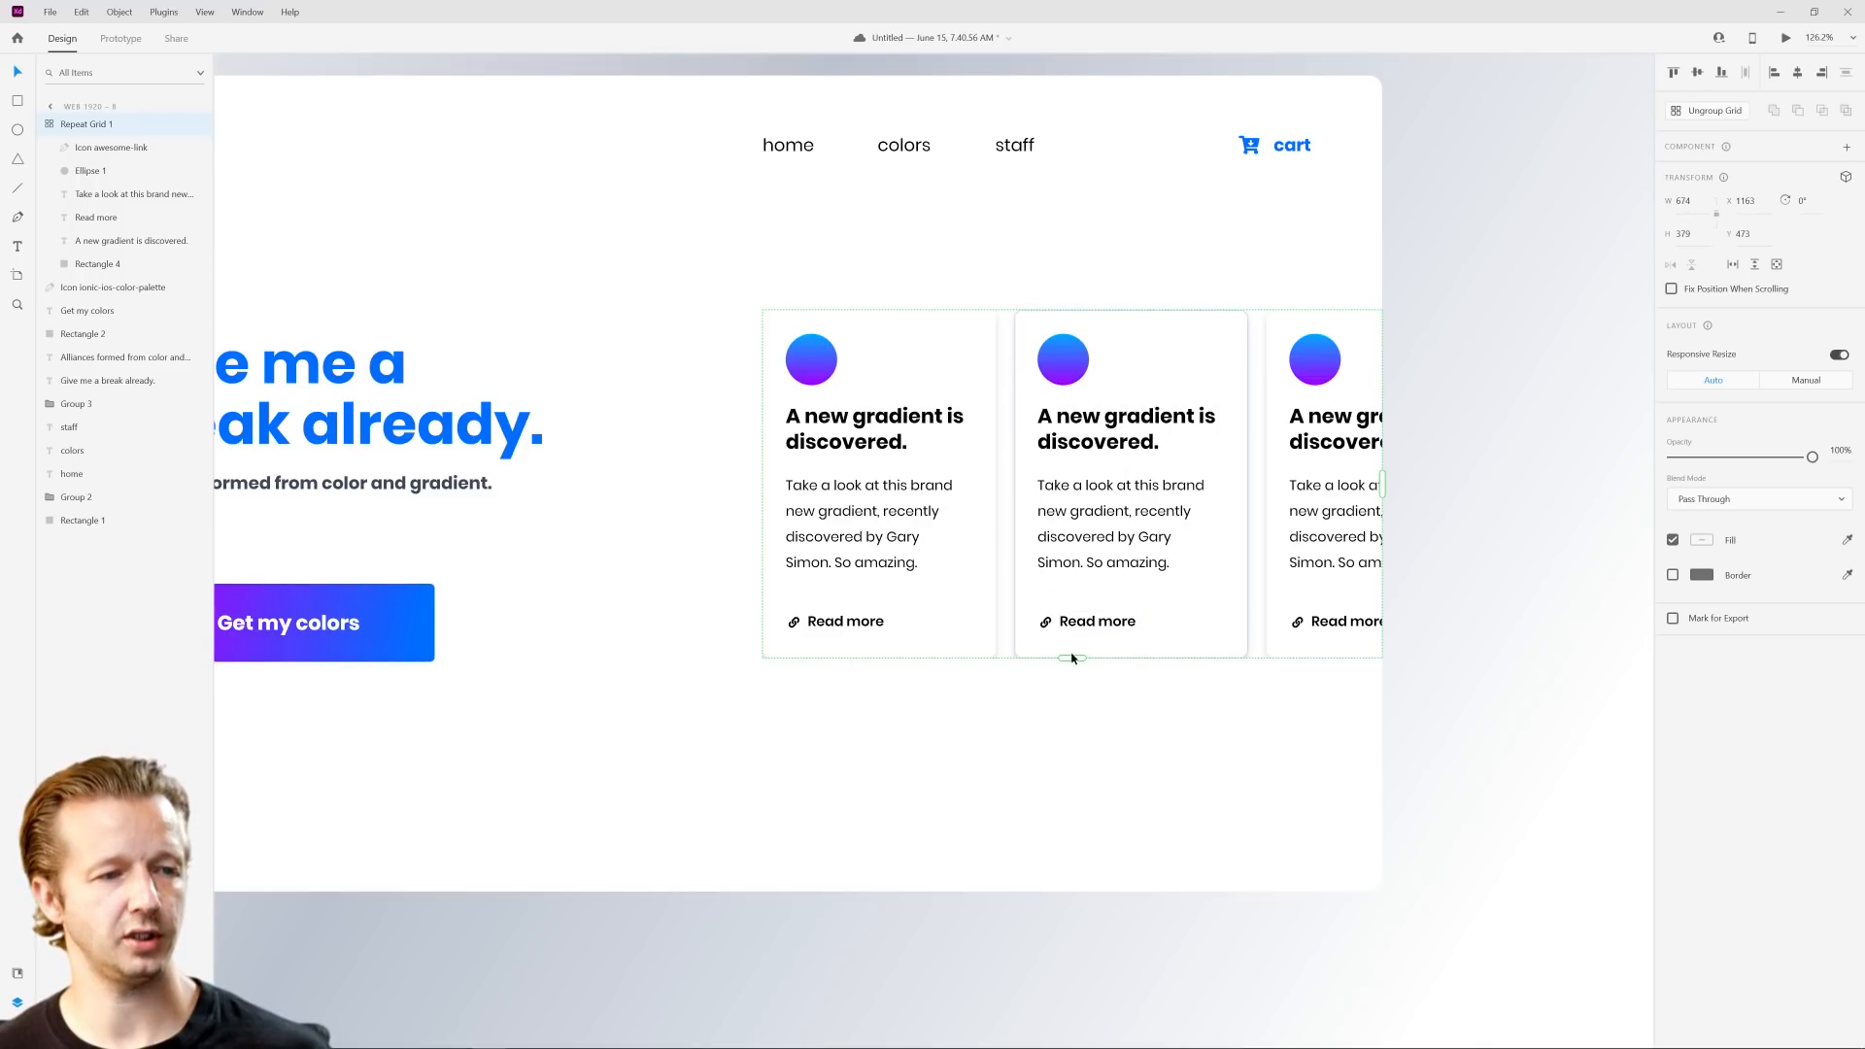
drag(1071, 659, 1110, 795)
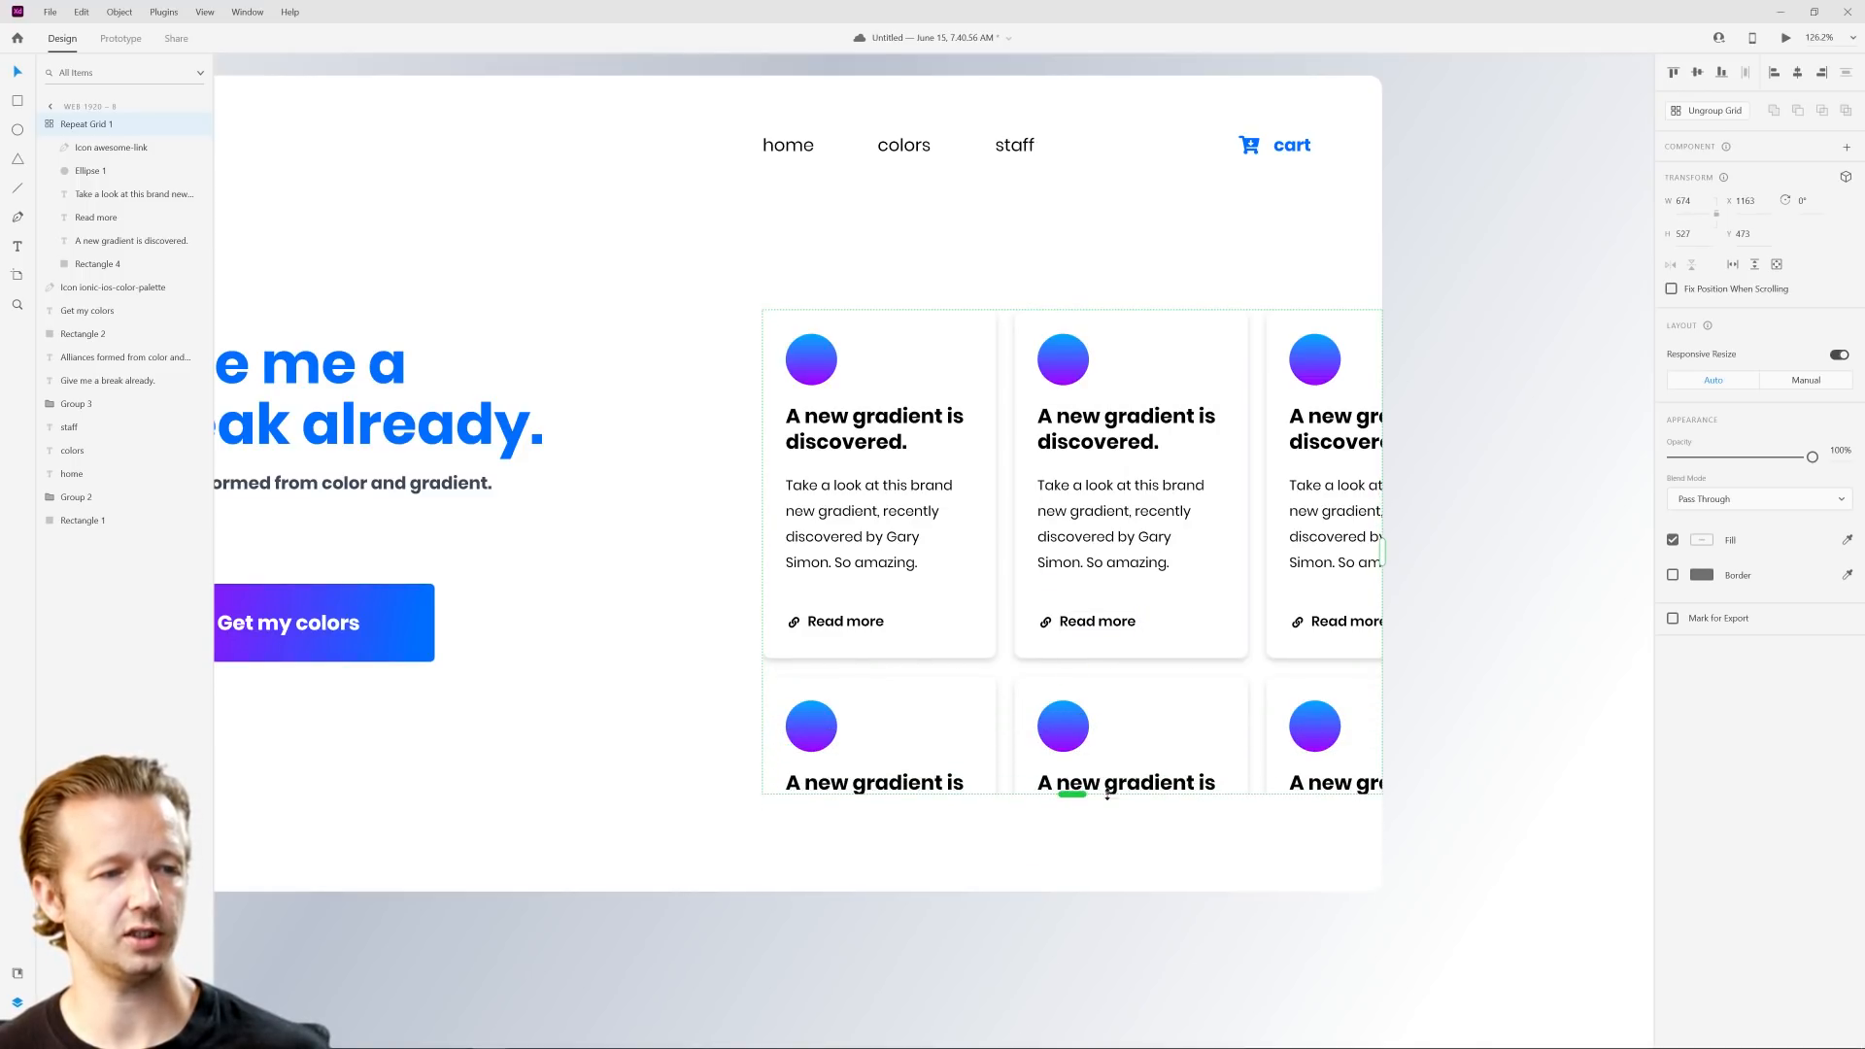
drag(1083, 669, 1092, 833)
drag(1073, 960, 1067, 772)
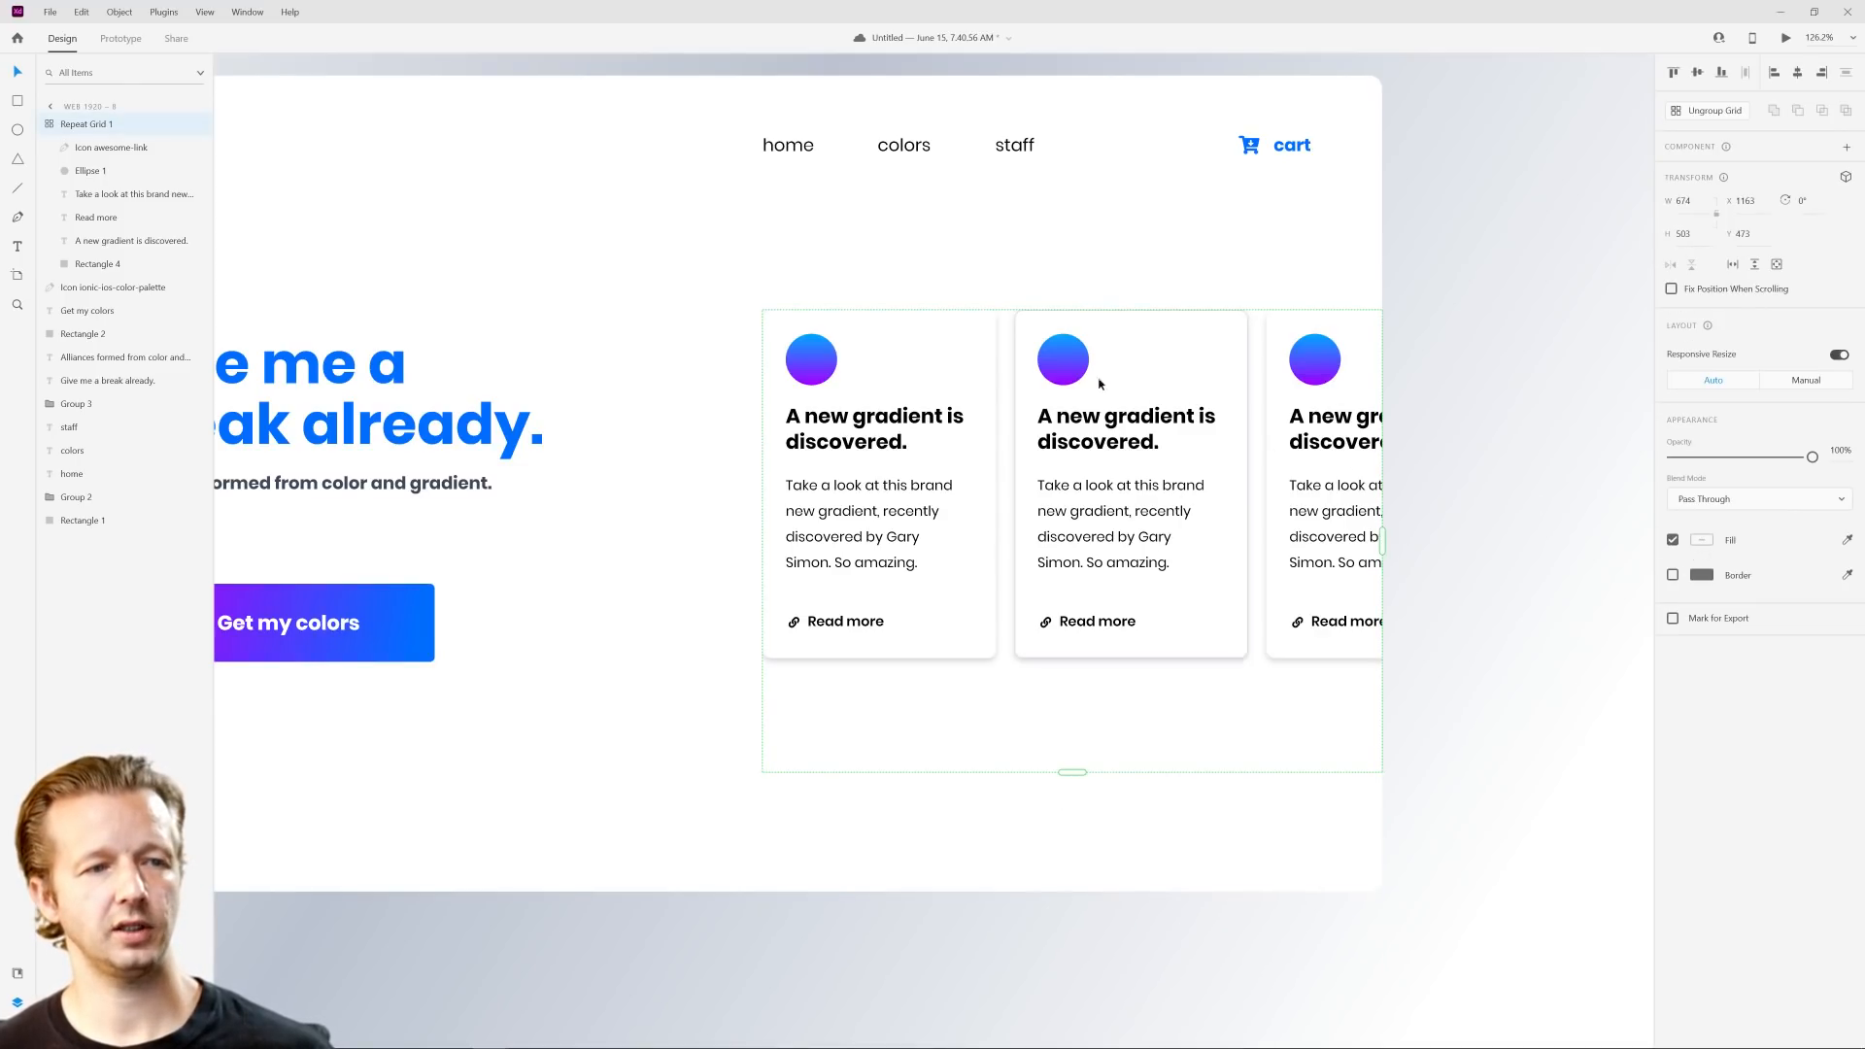
Step: Set the card background's drop shadow to X 13, Y 13 and blur 29
double_click(970, 354)
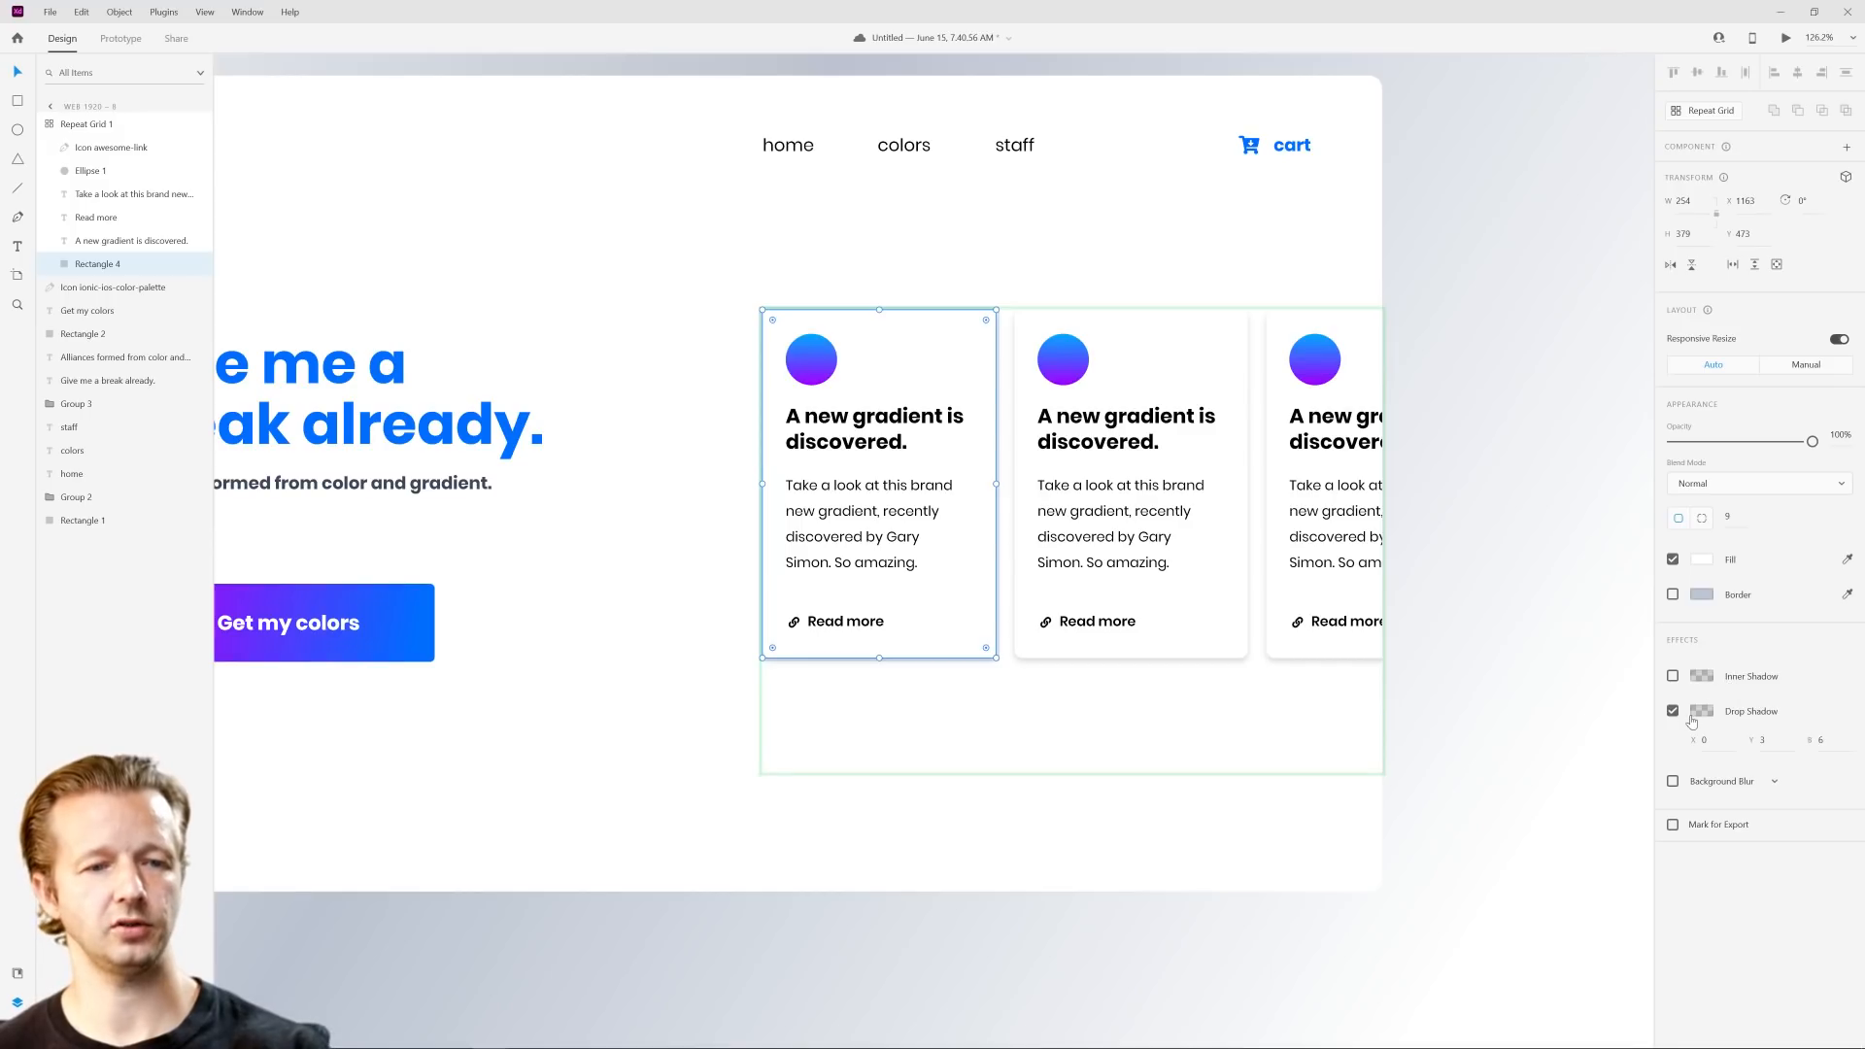
click(1783, 742)
text(14)
key(Return)
click(1824, 743)
text(15)
click(1720, 745)
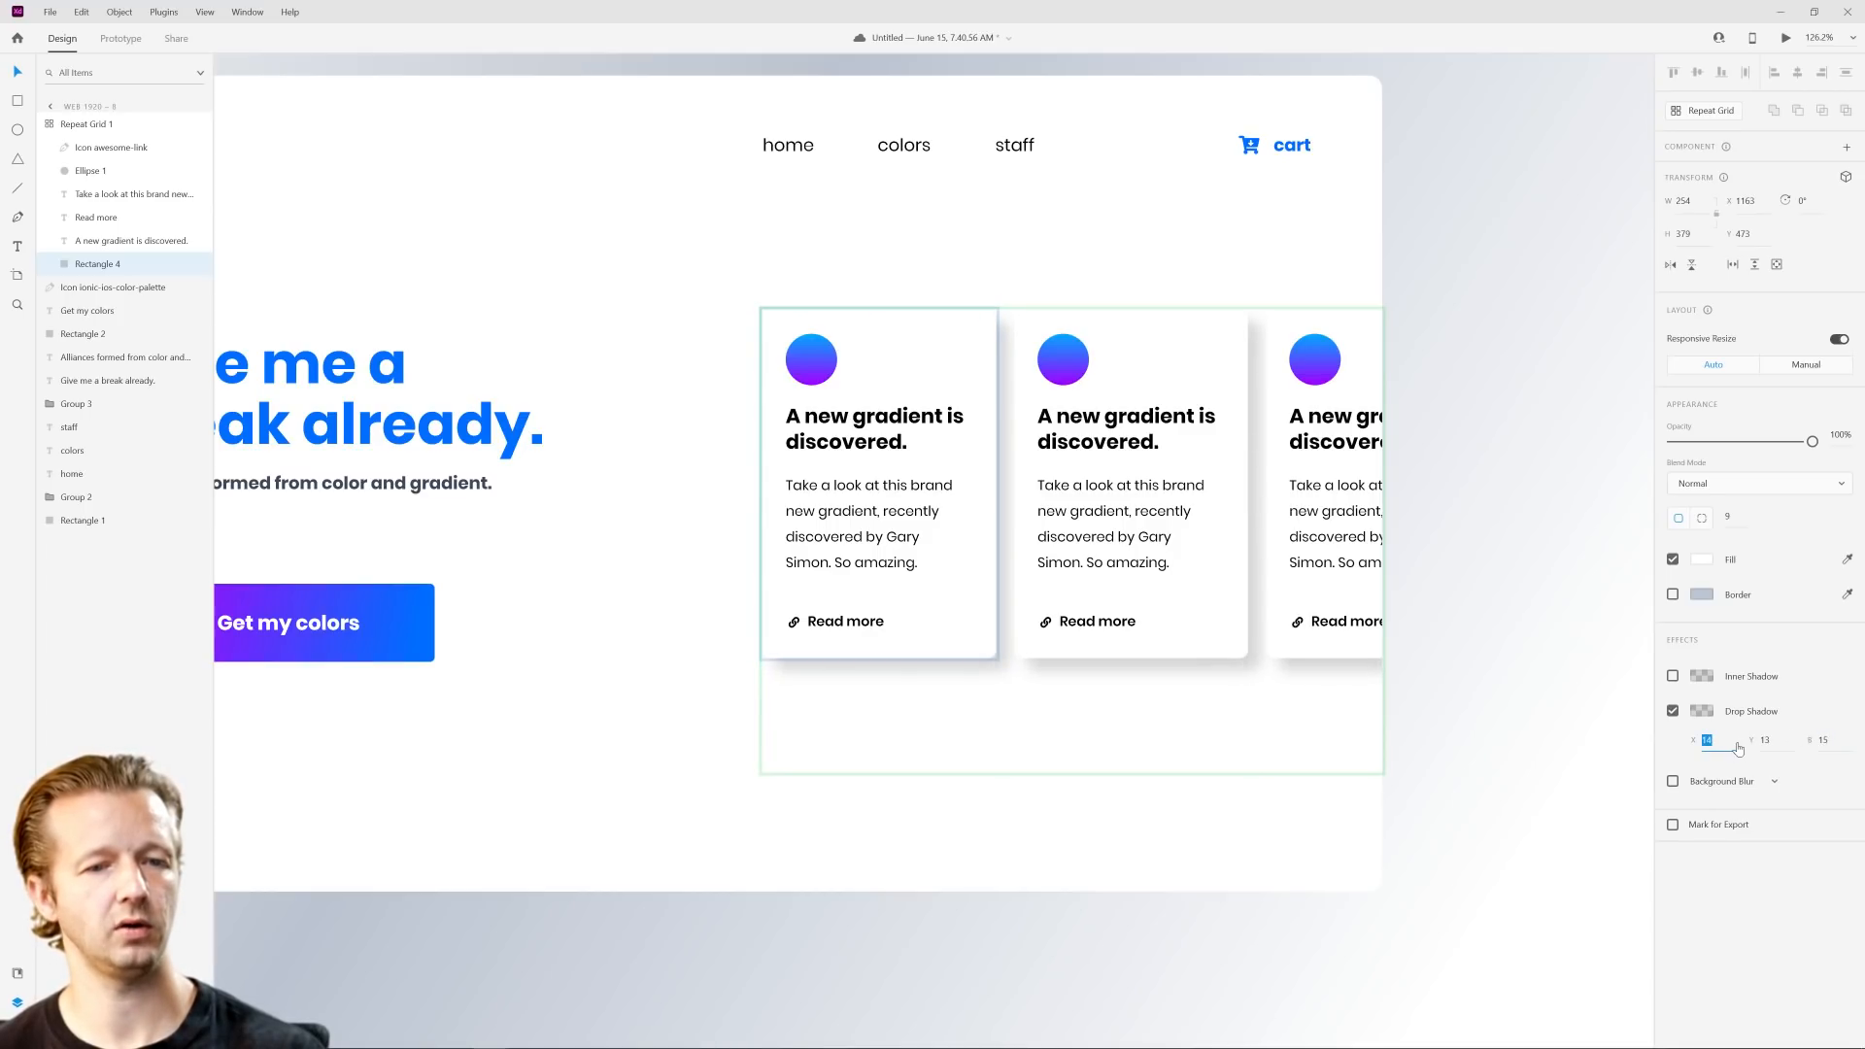
text(13)
key(Tab)
key(Tab)
key(Up)
key(Up)
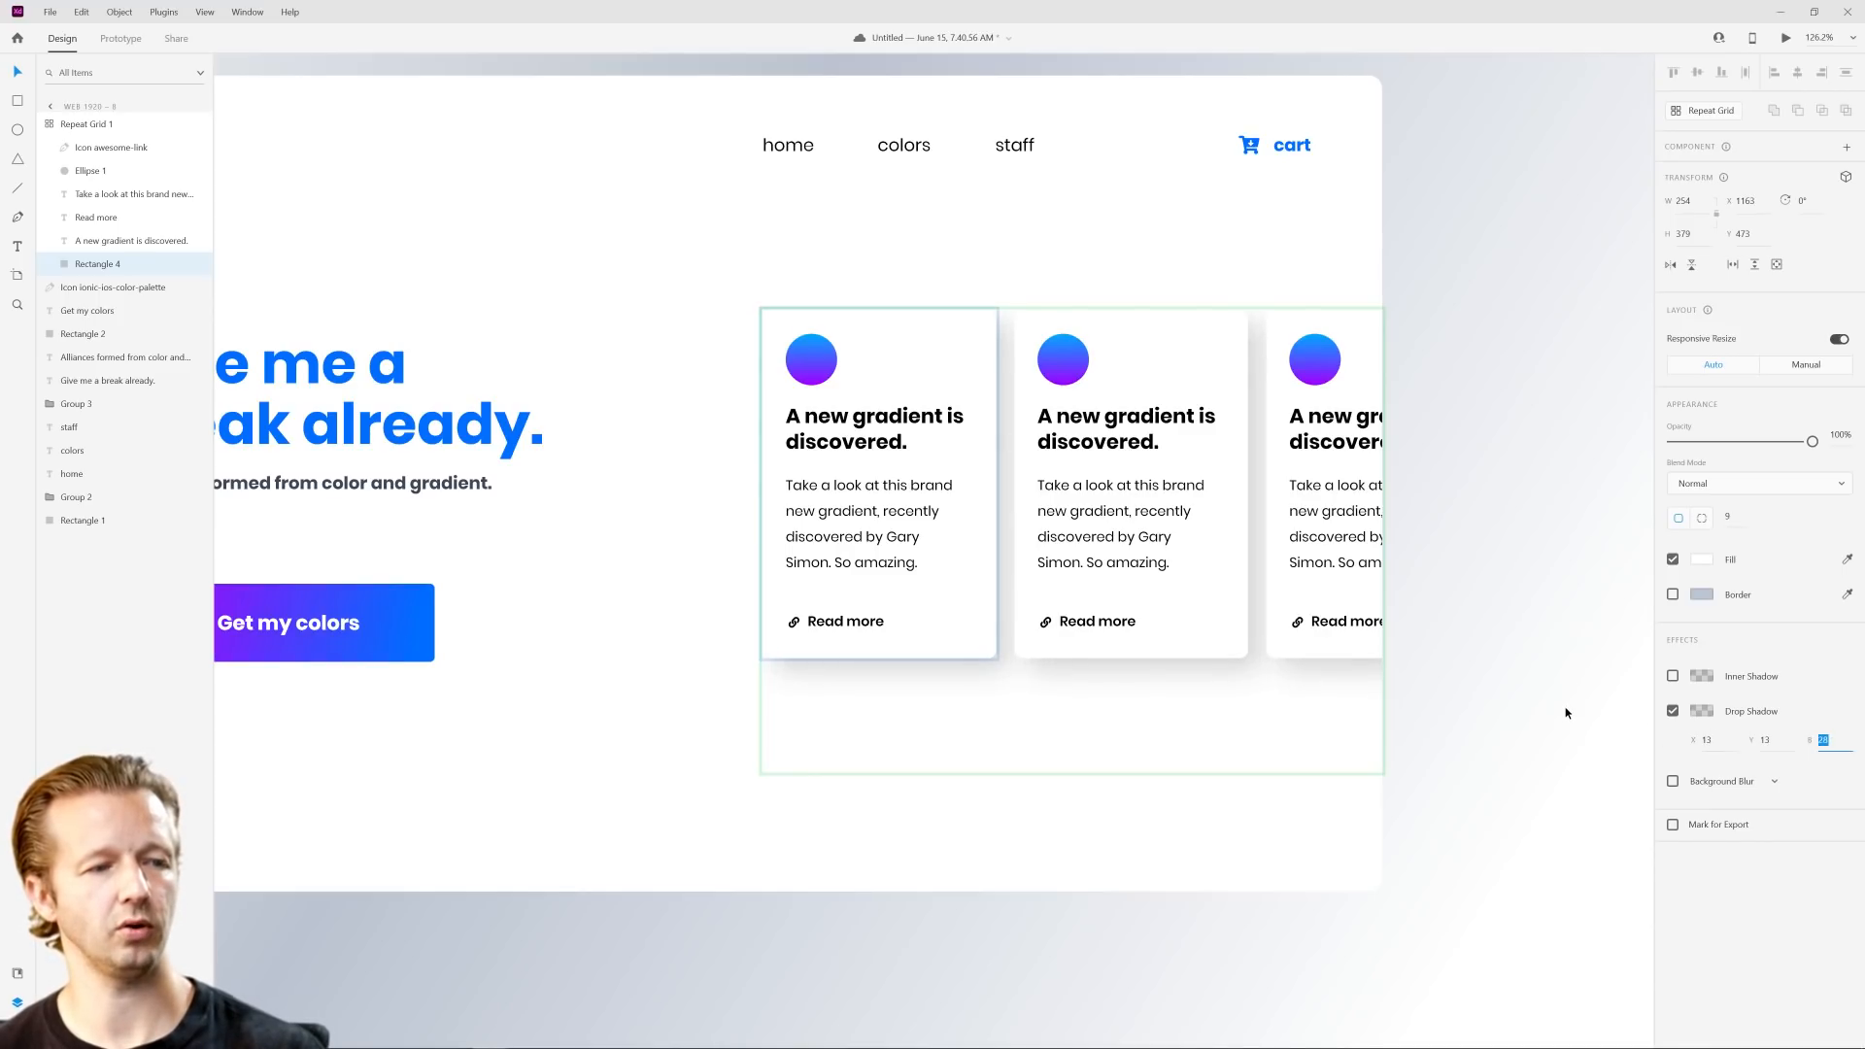
click(1555, 725)
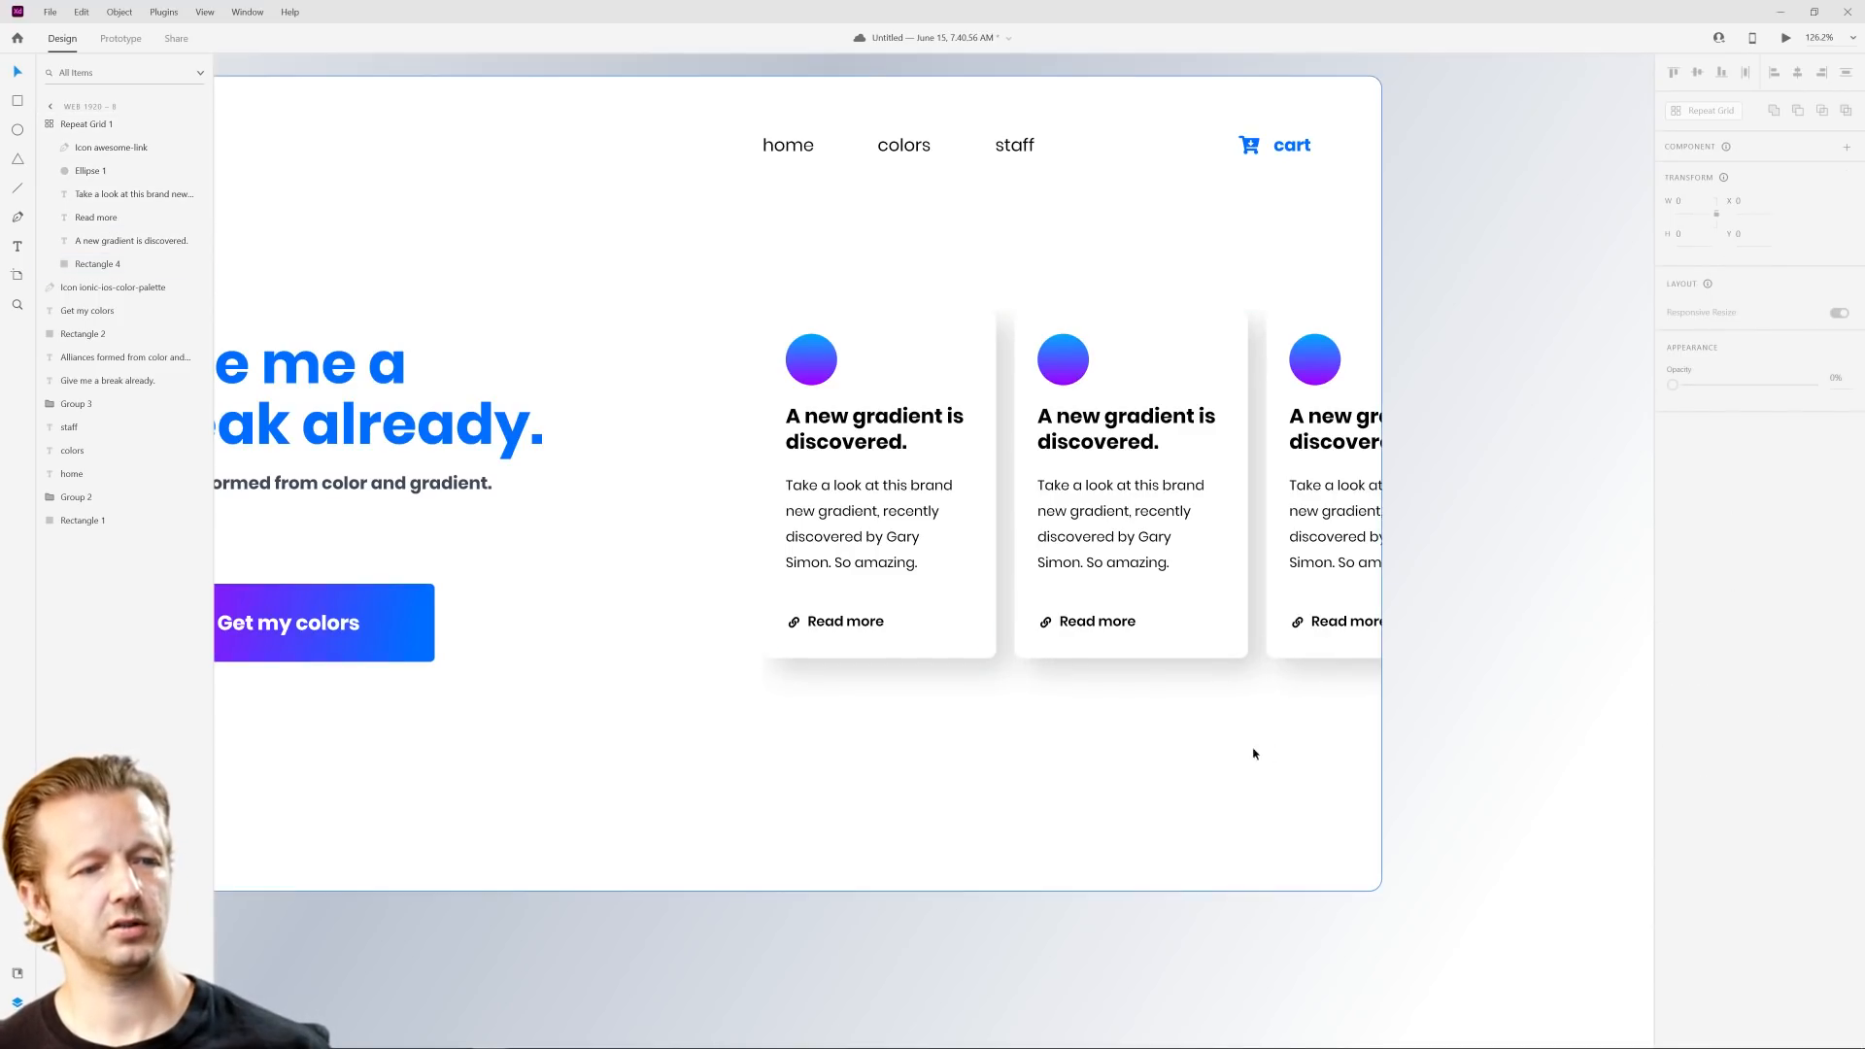
Step: Try a heavy black drop shadow at 88% opacity on the cards, and reduce the opacity to 21%
scroll(1132, 757, down, 3)
drag(1100, 765, 1150, 746)
scroll(1148, 745, up, 2)
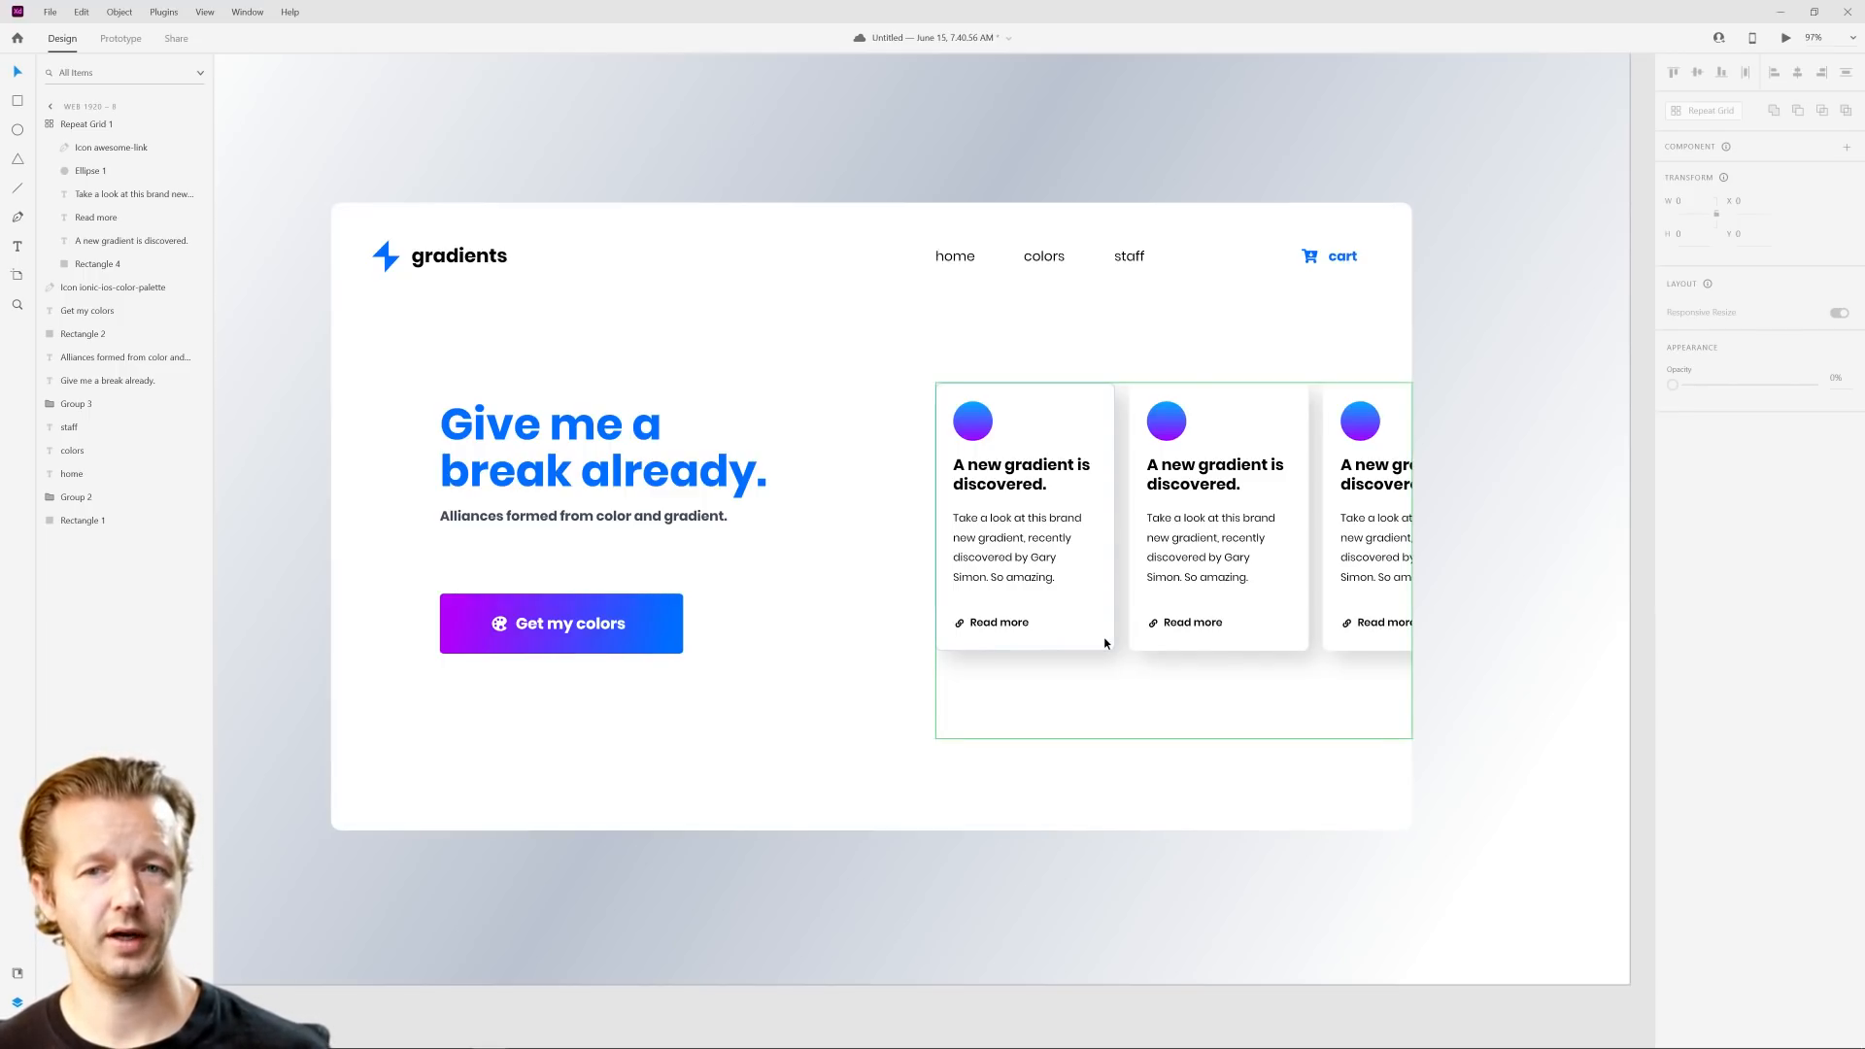
double_click(1088, 420)
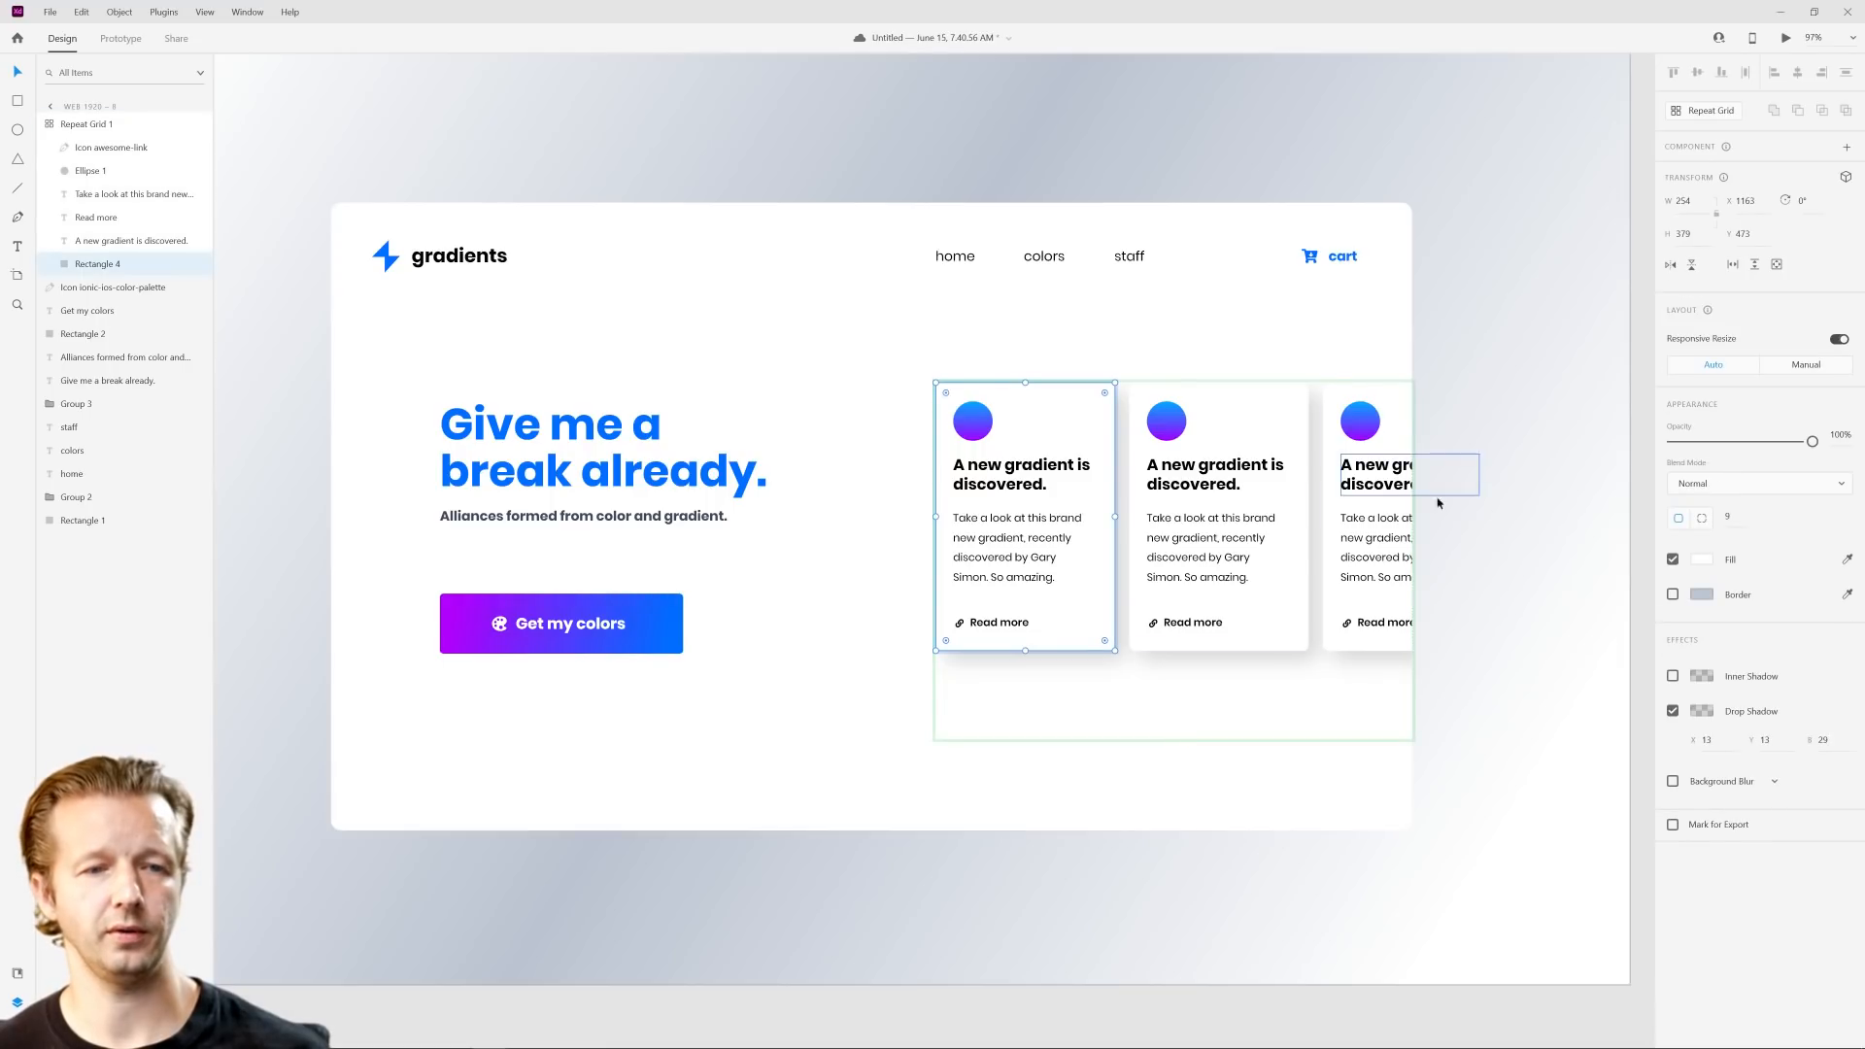
click(1702, 711)
drag(1651, 723, 1657, 634)
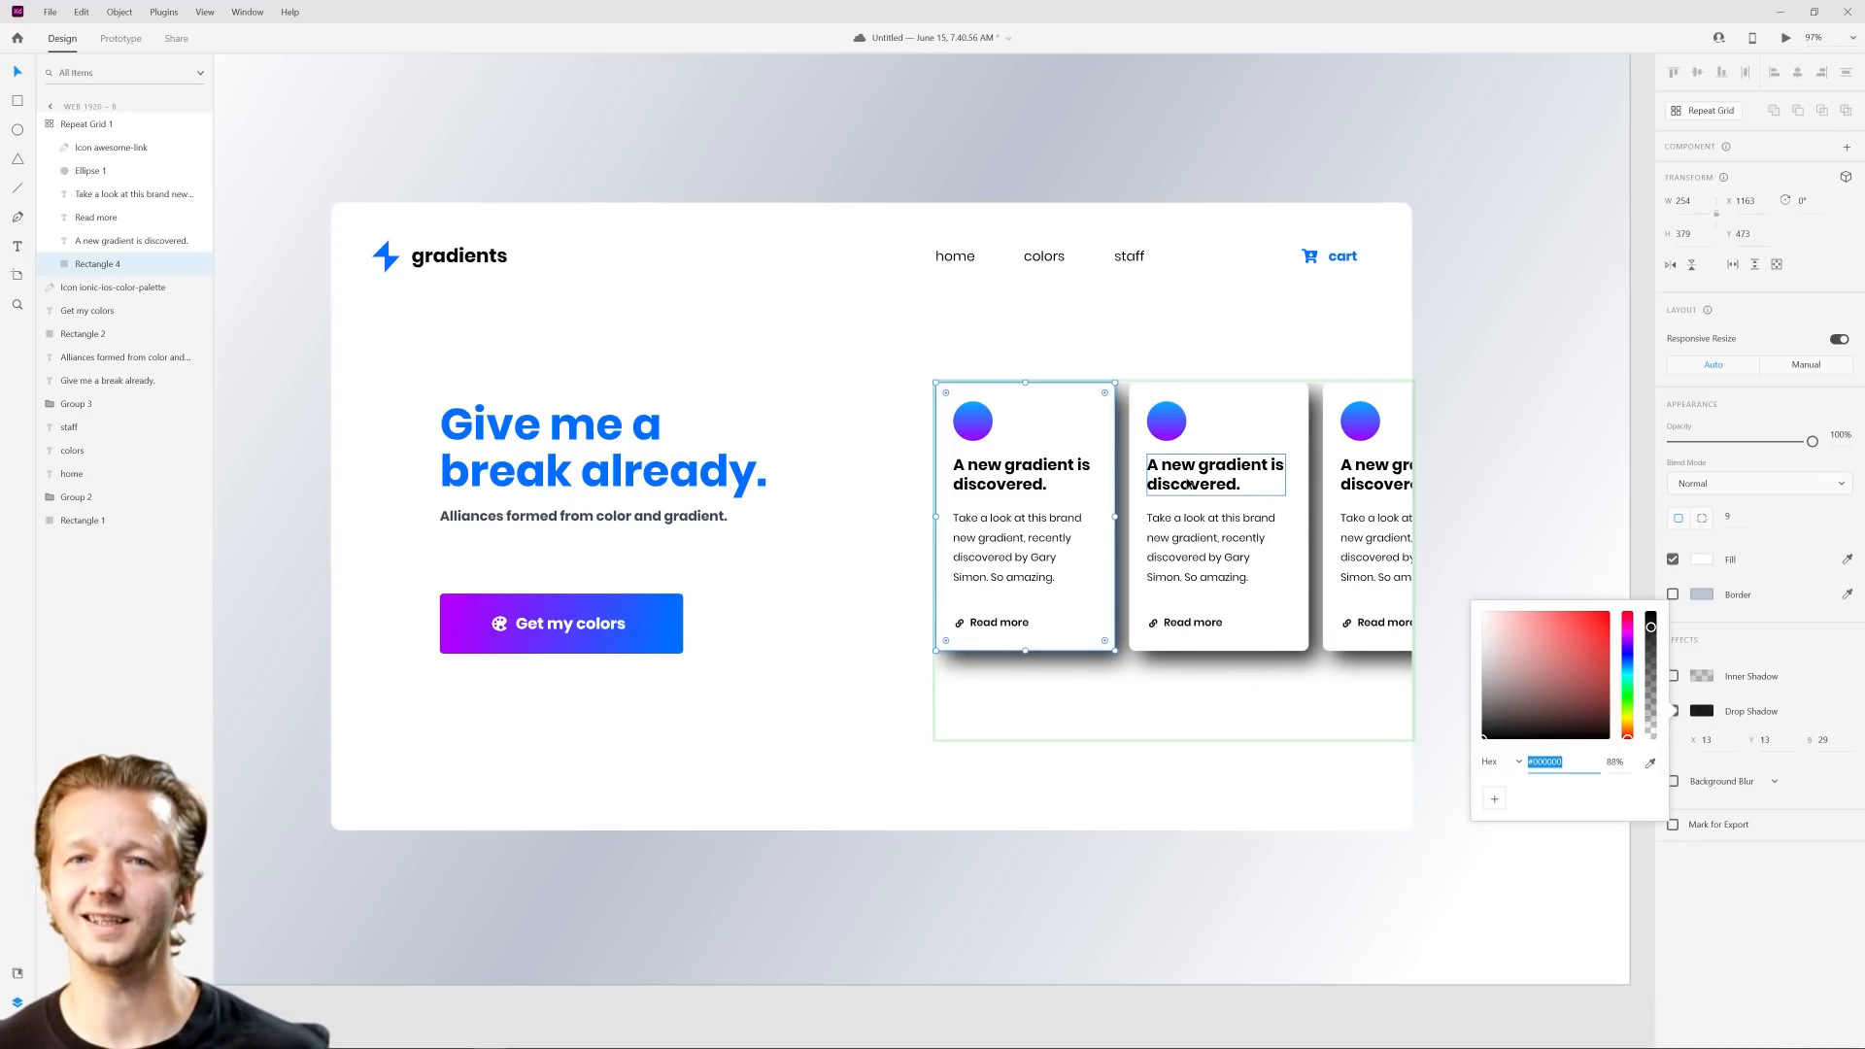
click(1652, 717)
drag(1651, 717, 1652, 716)
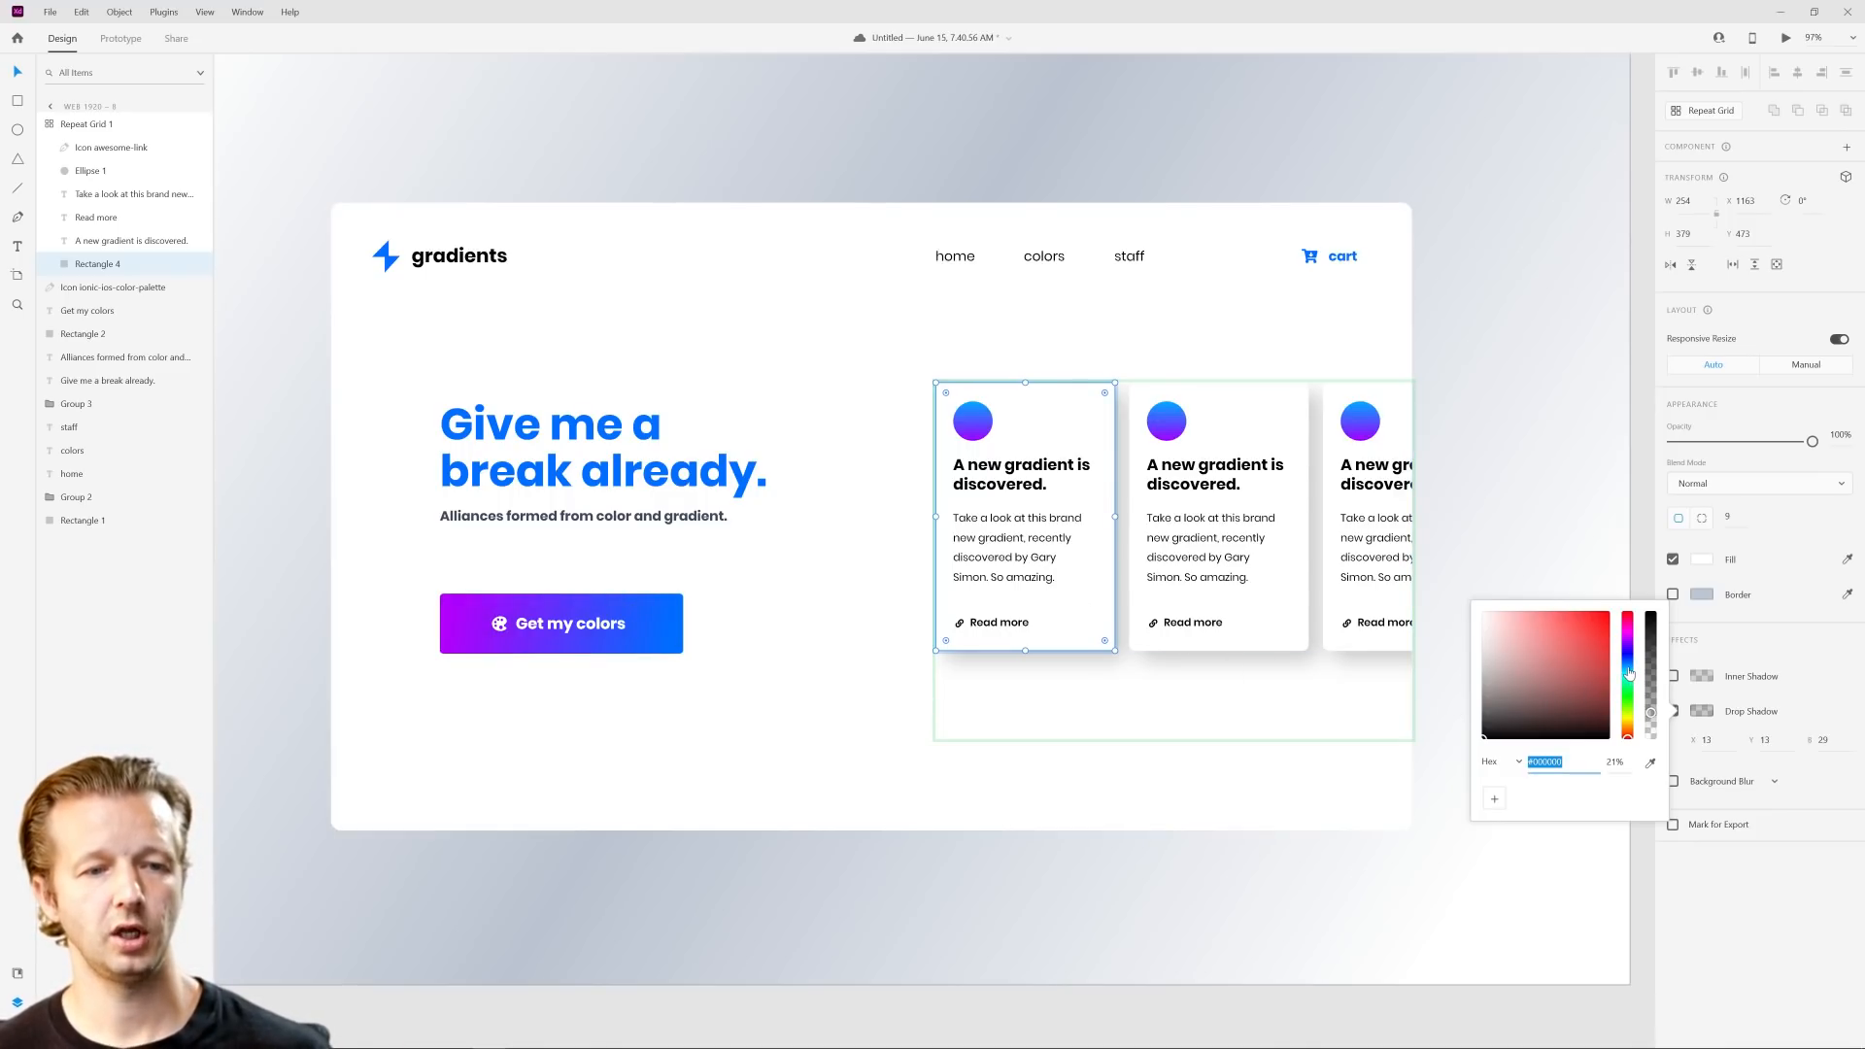
Step: Sample the headline's blue #006DFF for the card's drop shadow and lighten it to a pale grayish blue
click(1649, 764)
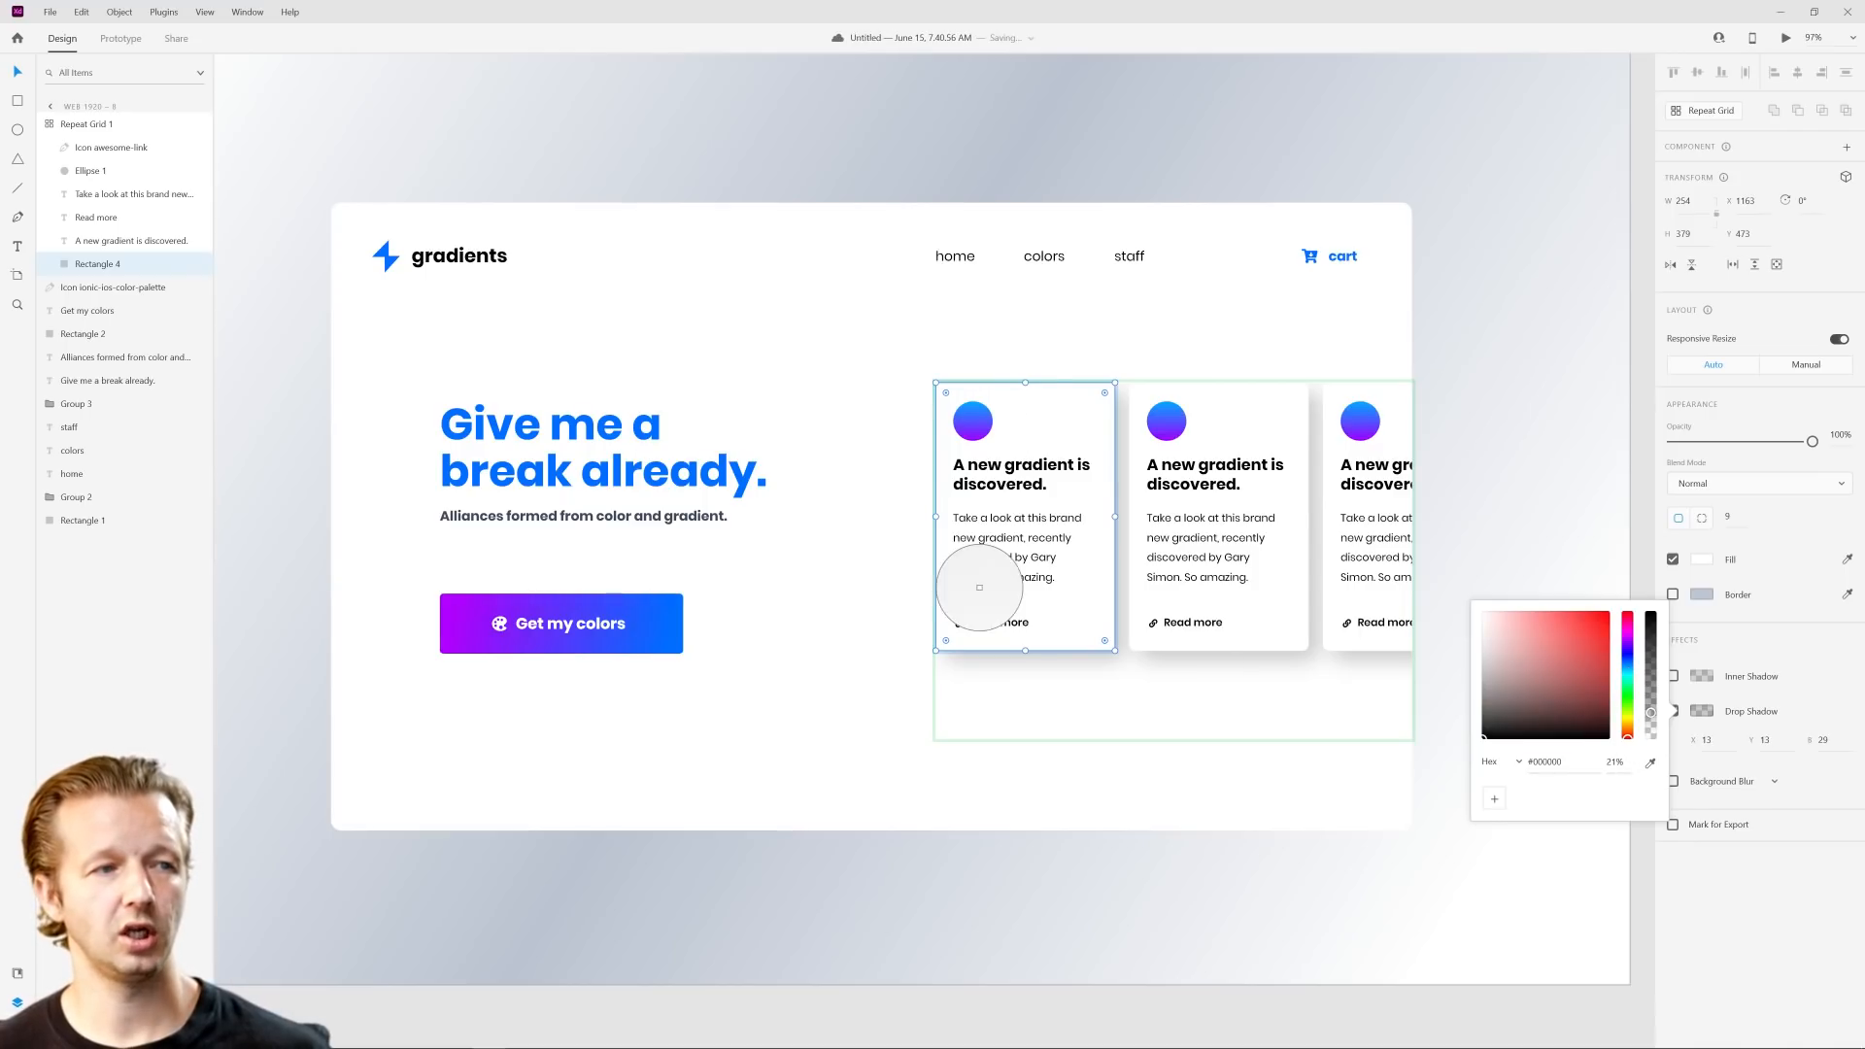
click(740, 488)
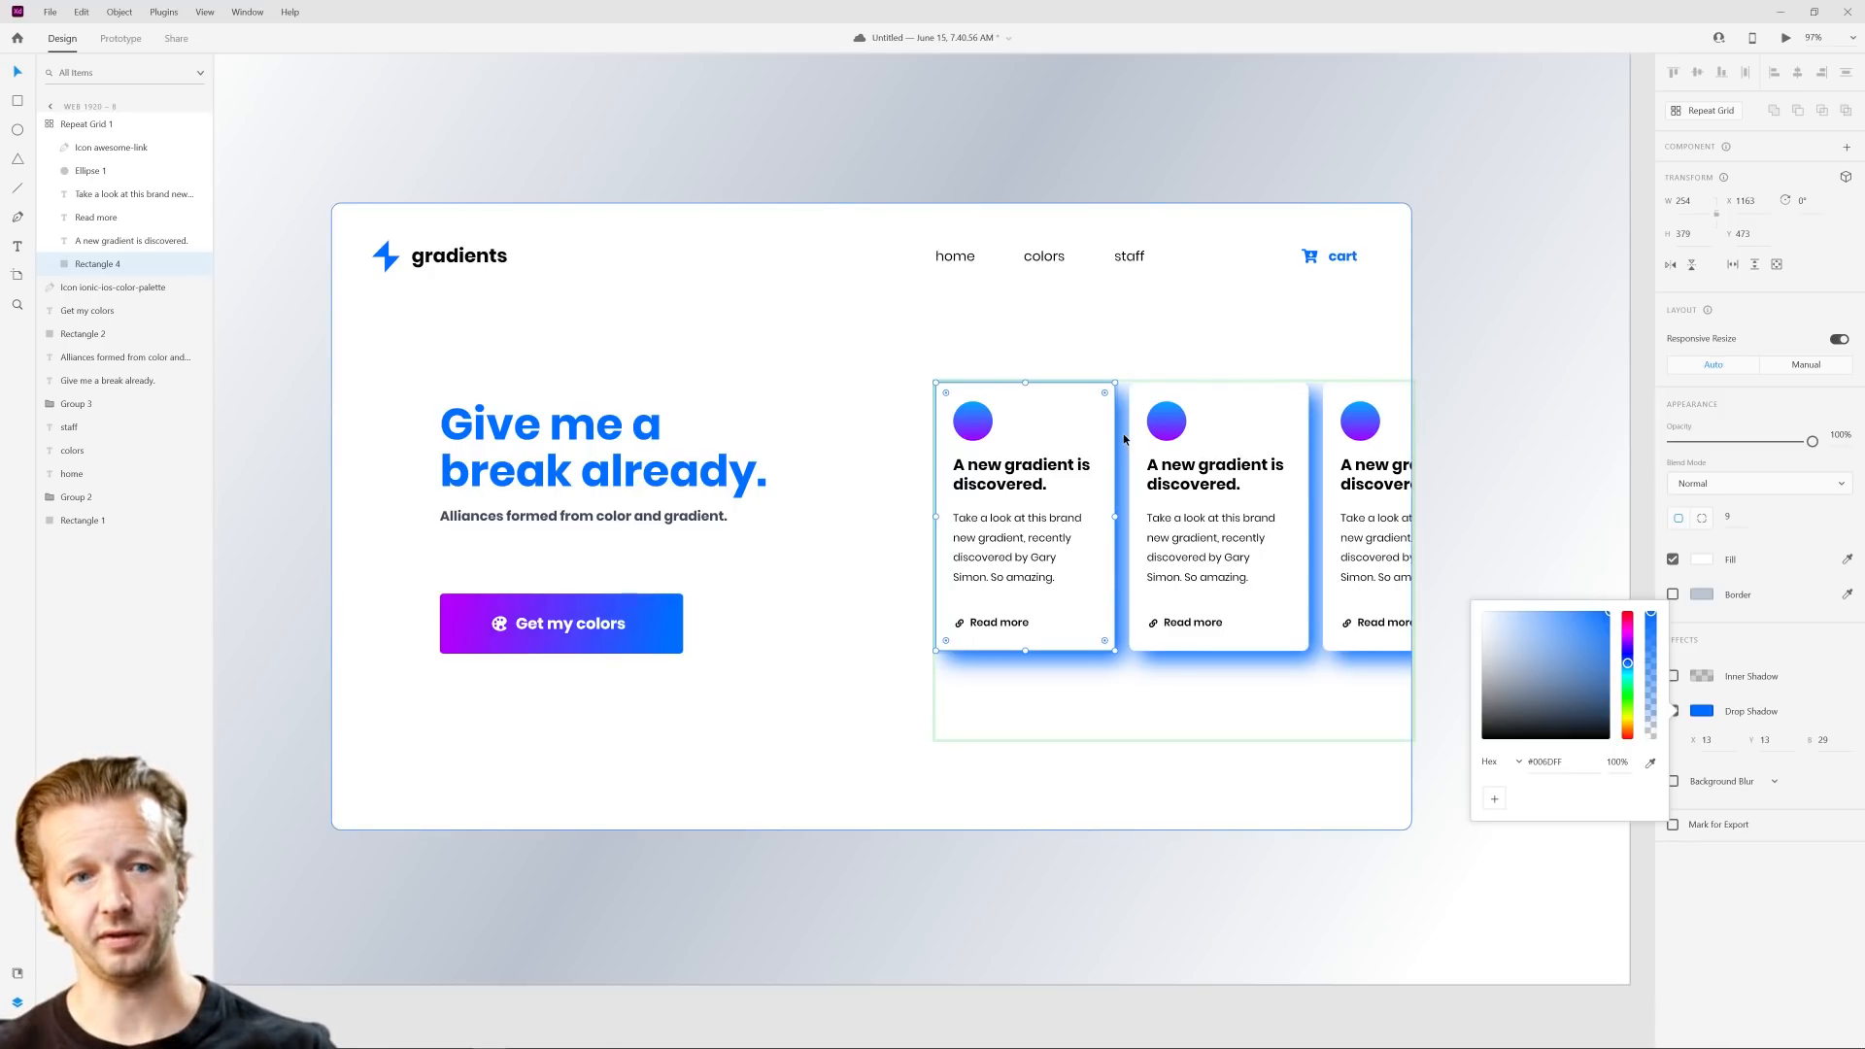
click(1506, 629)
drag(1506, 629, 1497, 631)
click(1512, 502)
click(1512, 502)
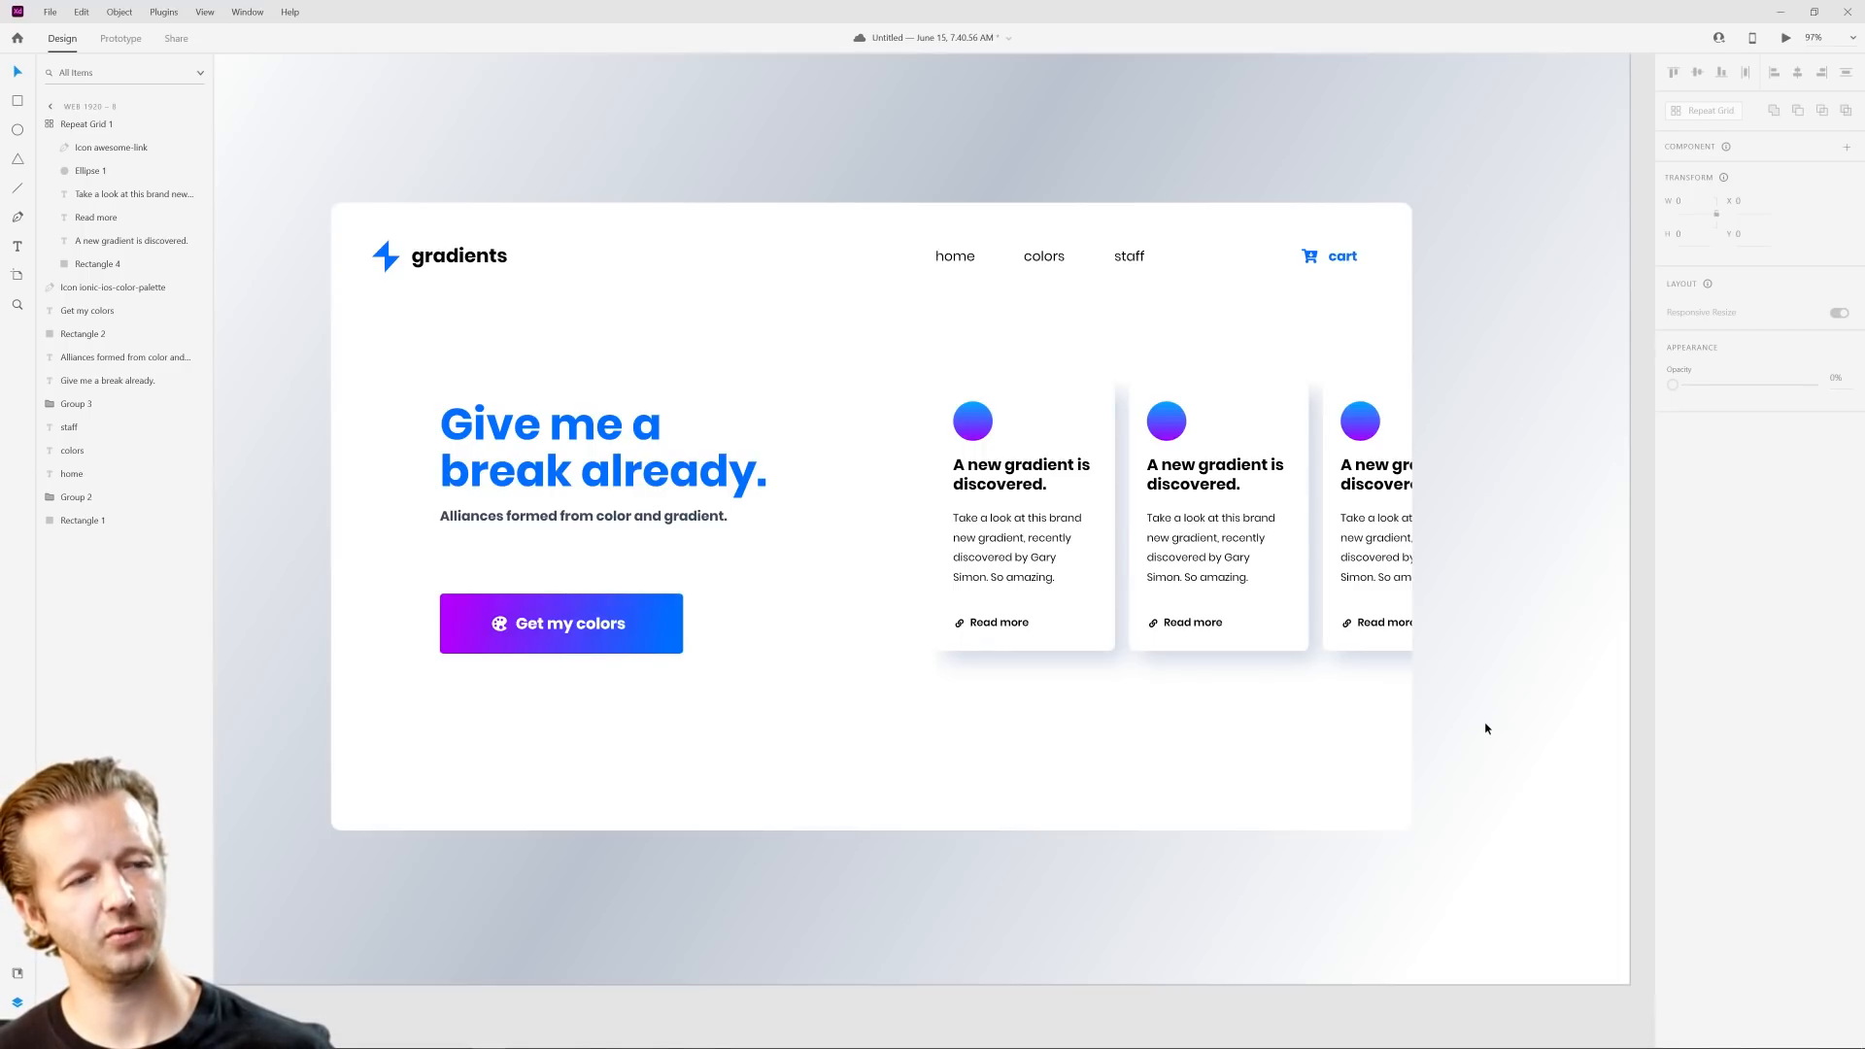
Step: Duplicate the Web 1920 – 8 artboard and bring the copy into view
scroll(1521, 594, down, 5)
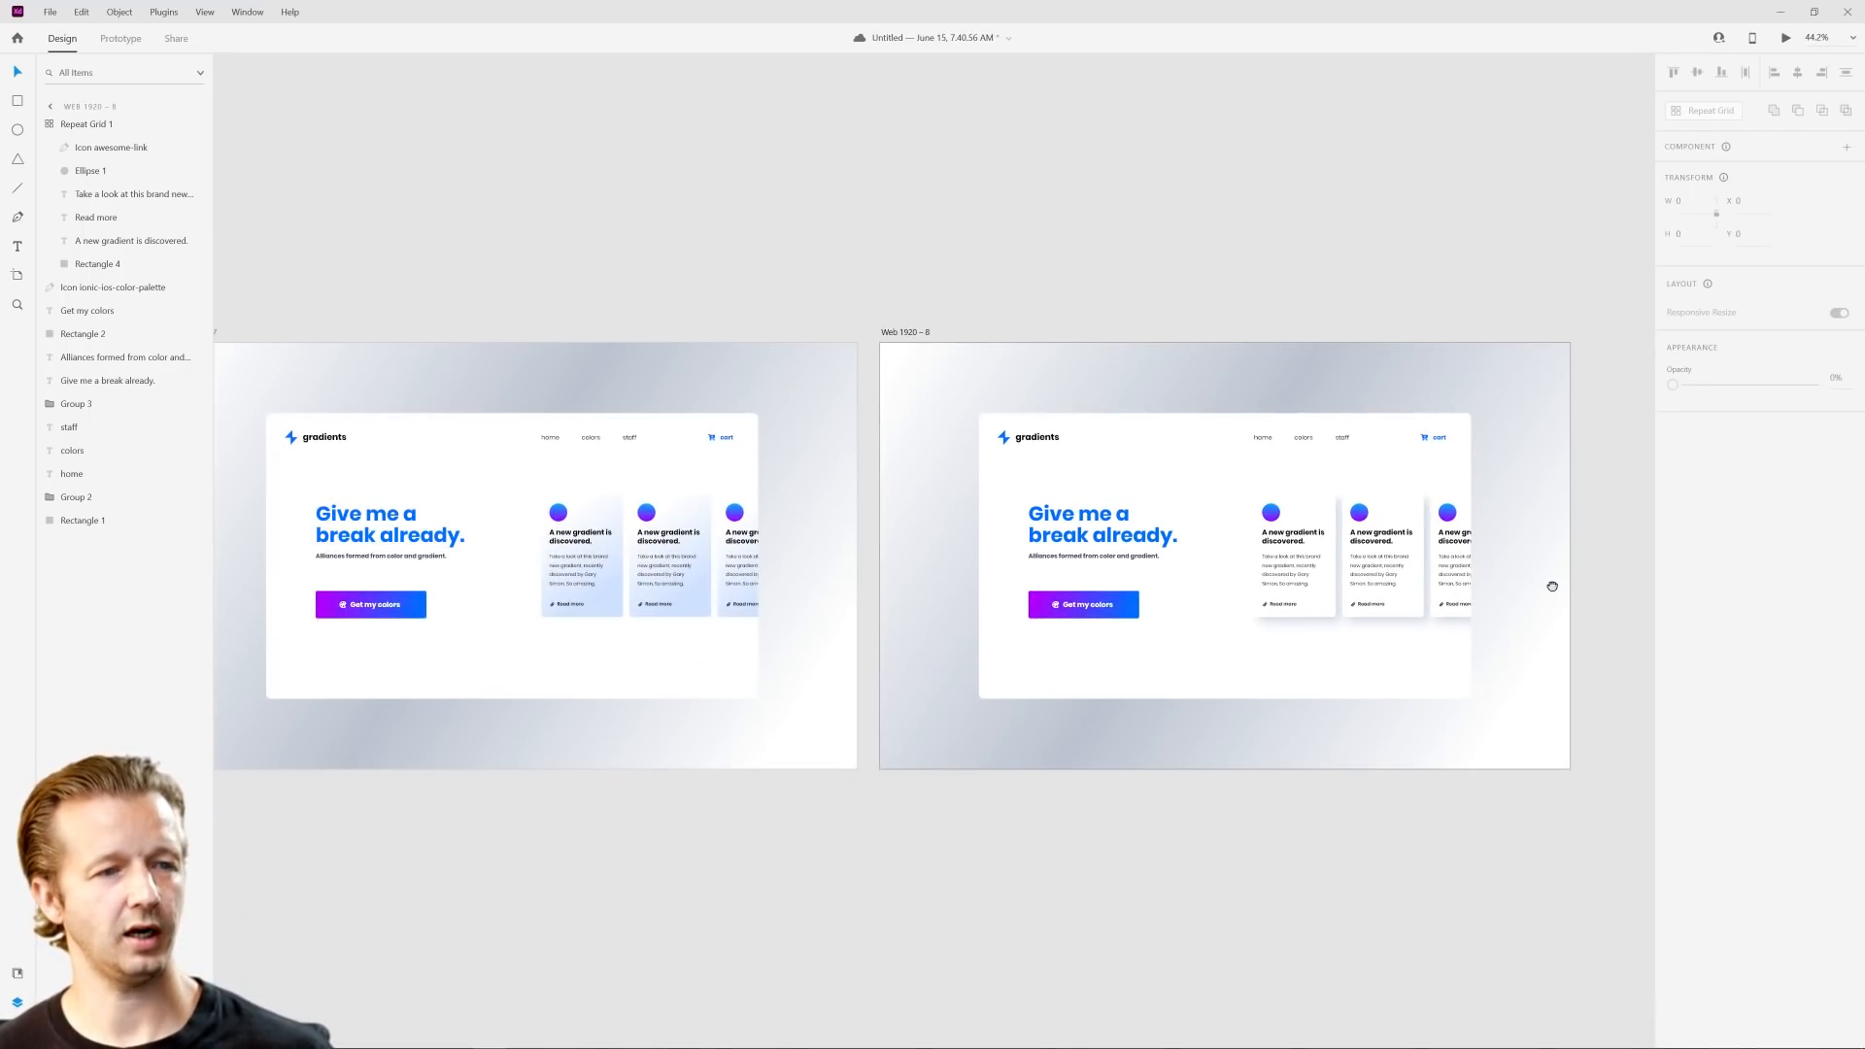
scroll(1567, 583, right, 3)
click(641, 334)
key(ctrl+d)
scroll(641, 333, right, 5)
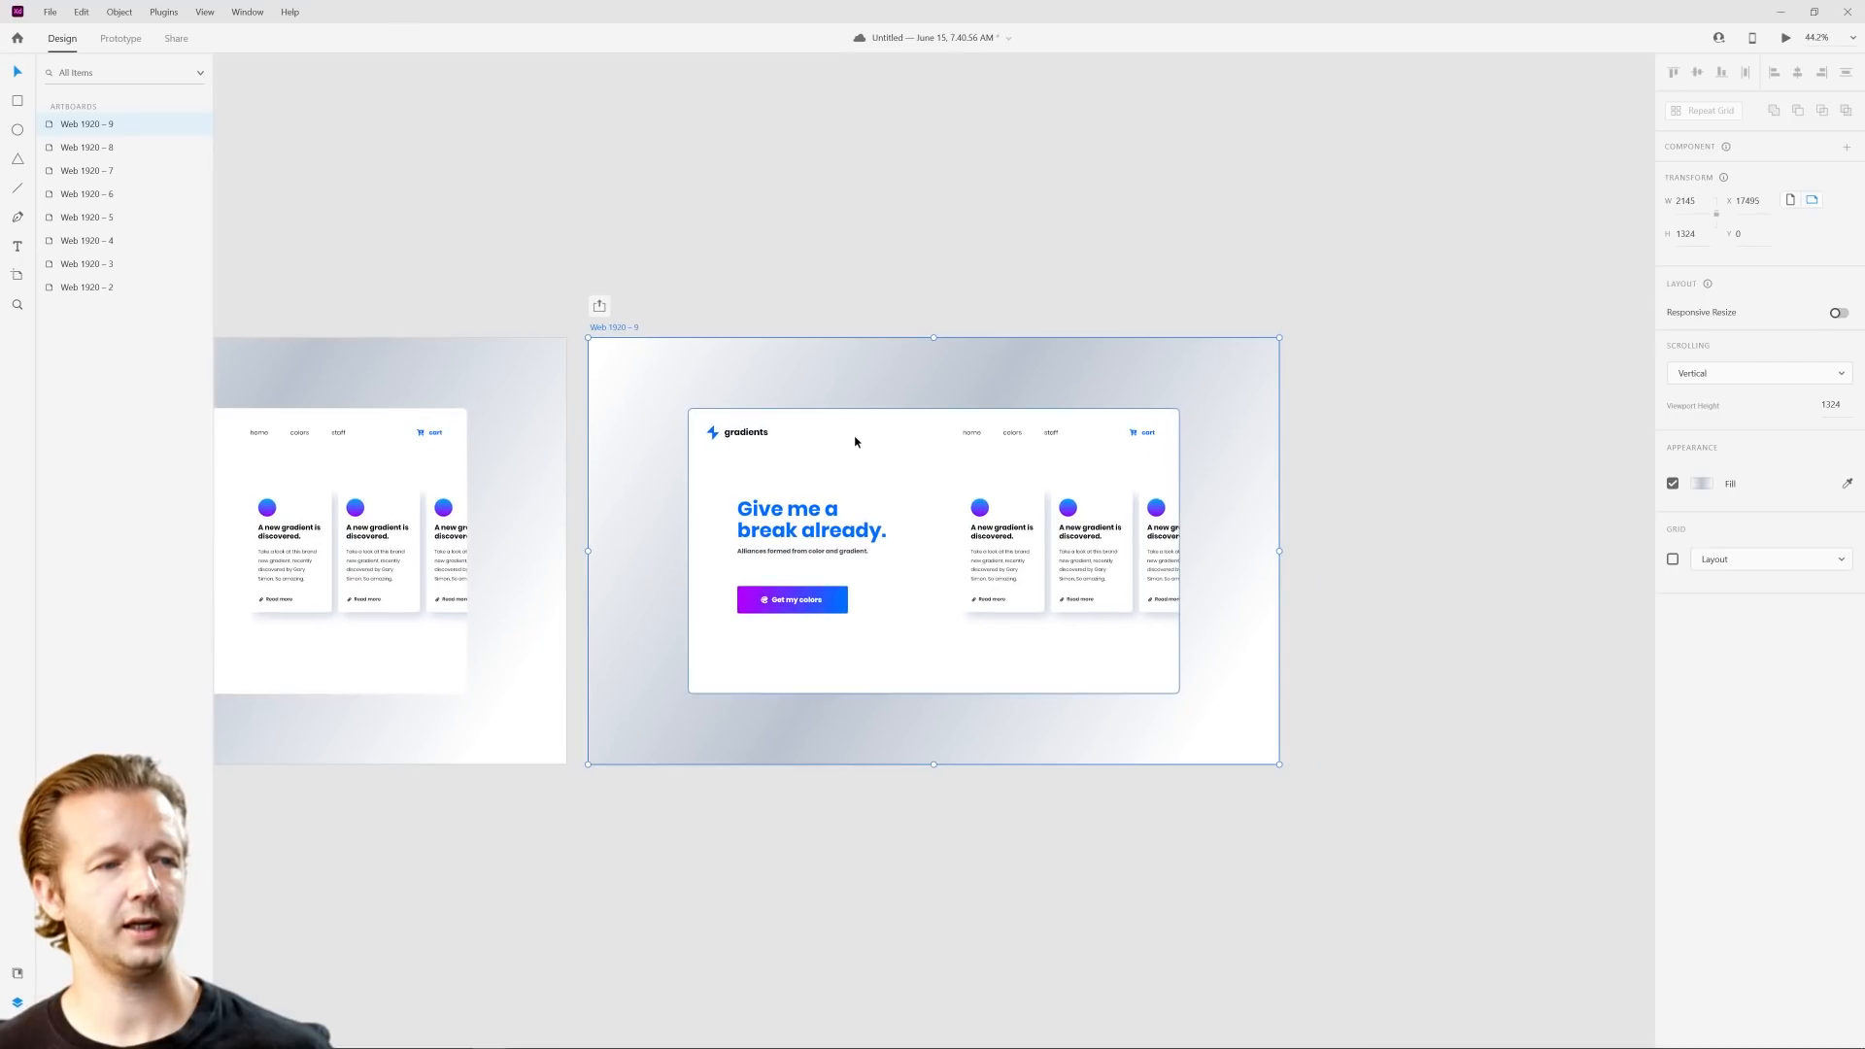
scroll(856, 440, up, 3)
scroll(873, 418, down, 2)
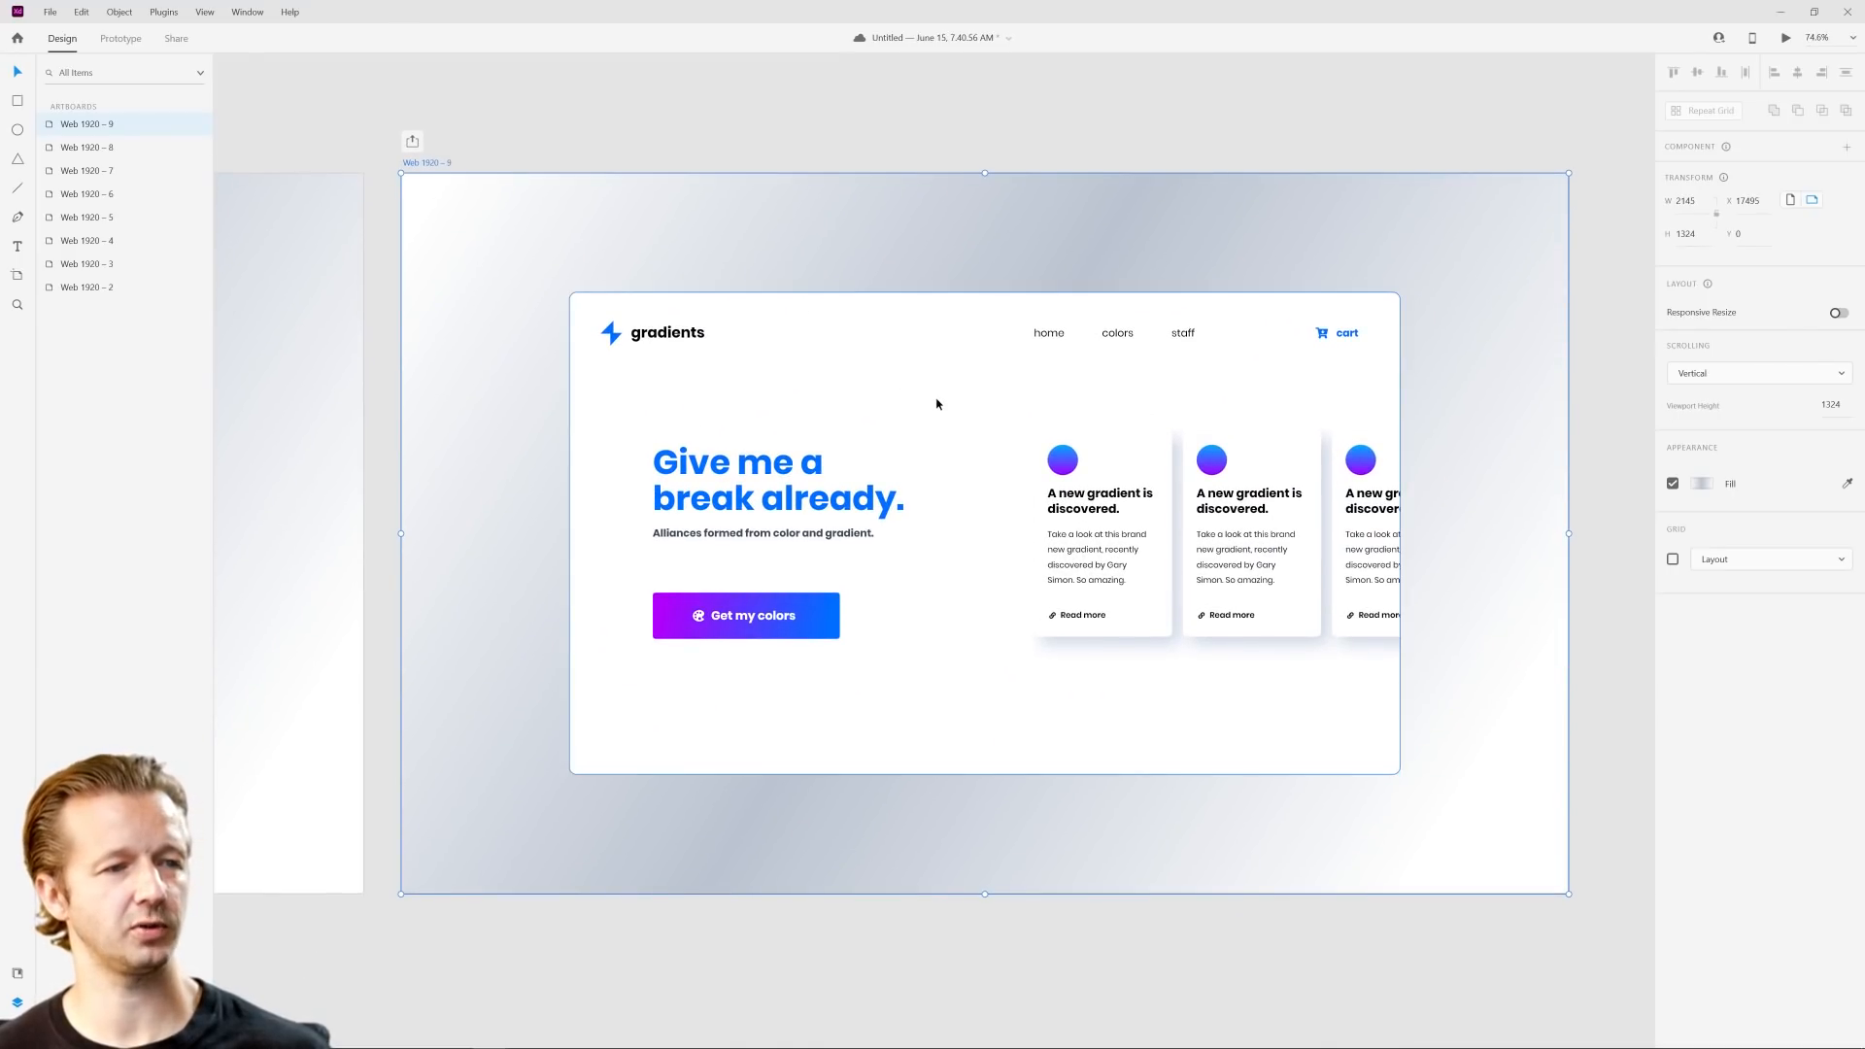
Step: Change the white content panel's fill to a linear gradient and shorten its vertical span to the top of the navigation row
scroll(937, 425, up, 2)
drag(794, 156, 1328, 161)
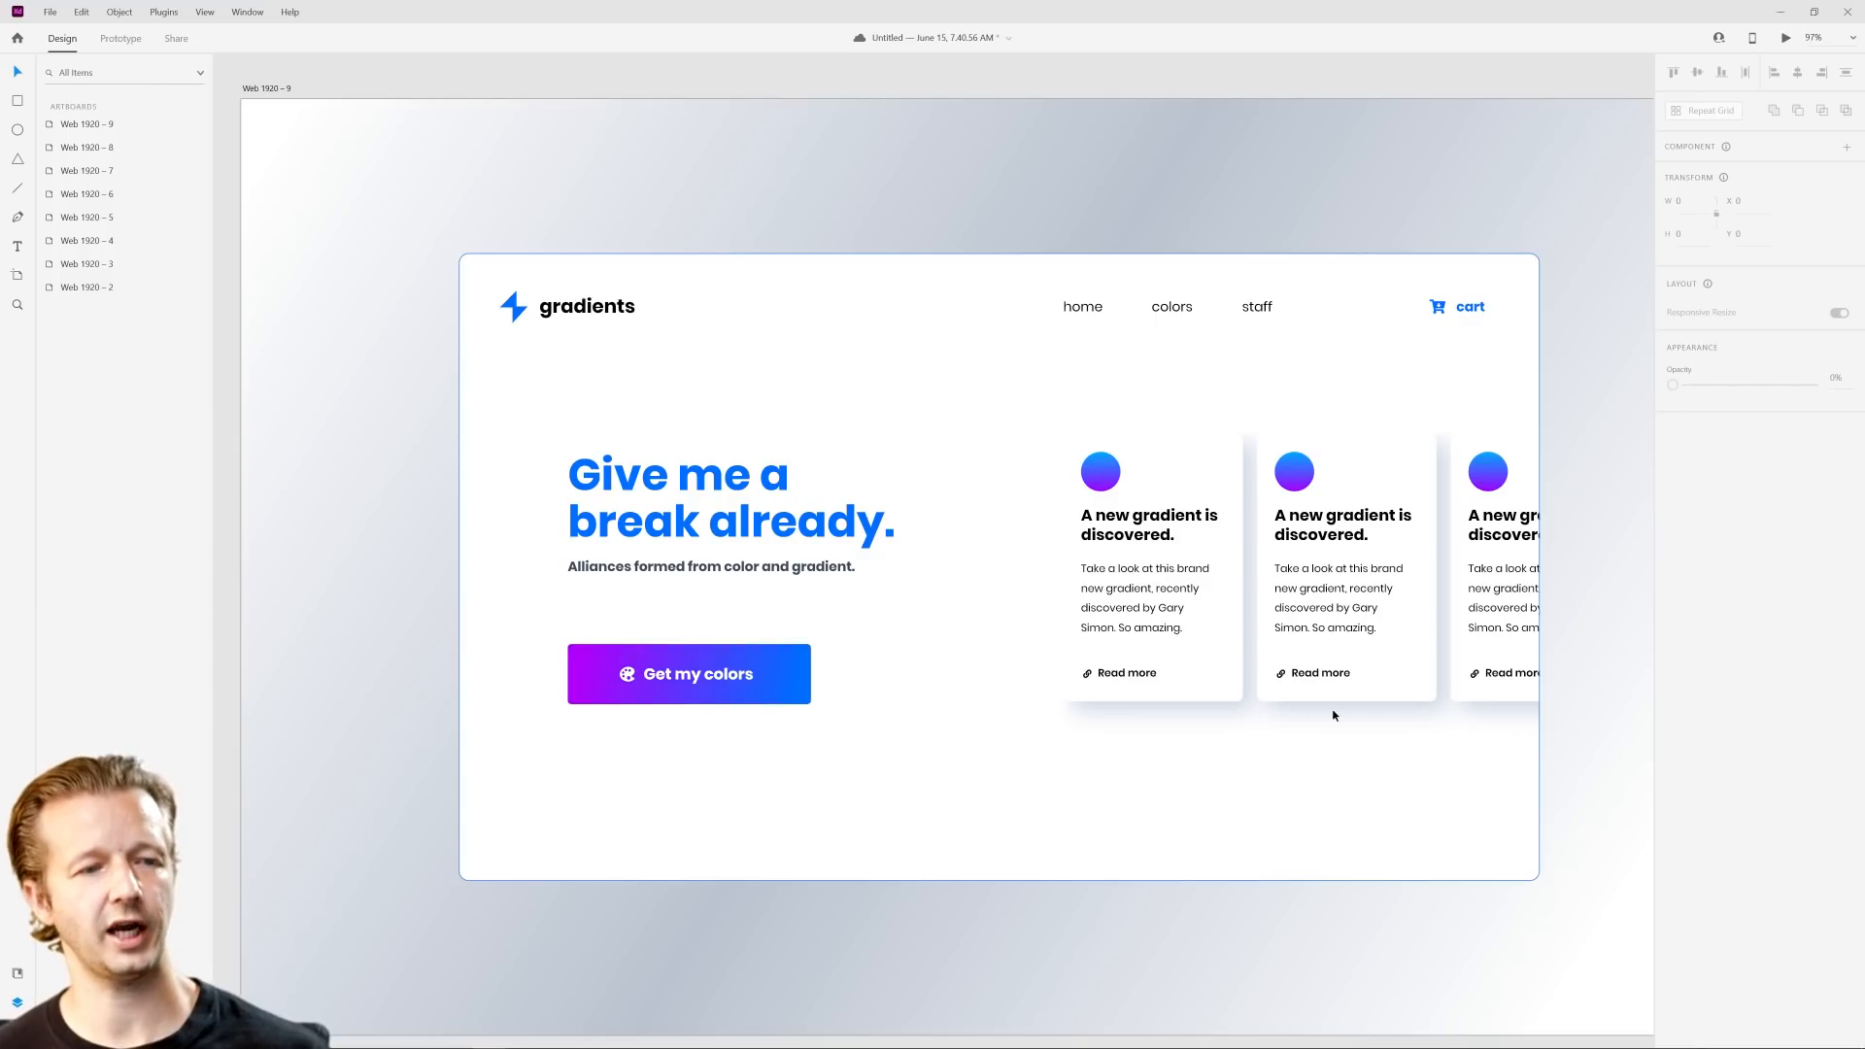
click(772, 357)
drag(962, 413, 1046, 395)
key(ctrl+z)
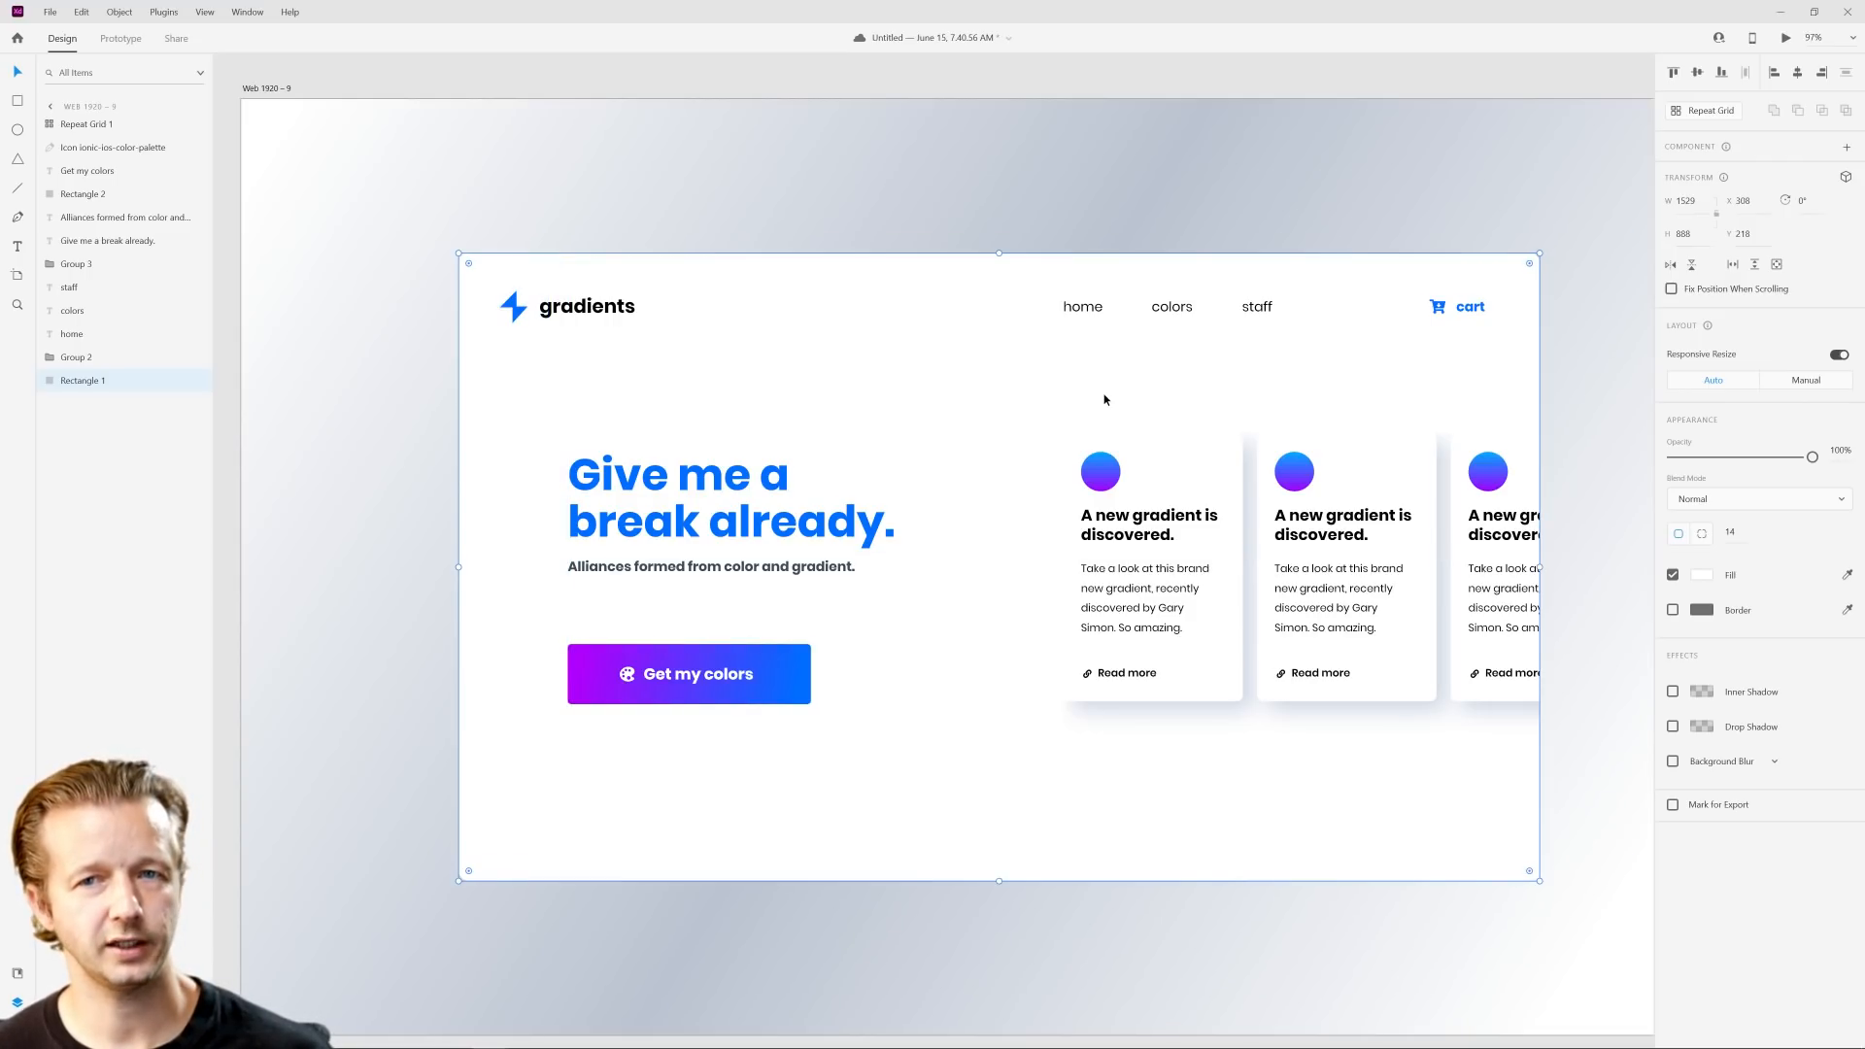
scroll(1105, 399, down, 3)
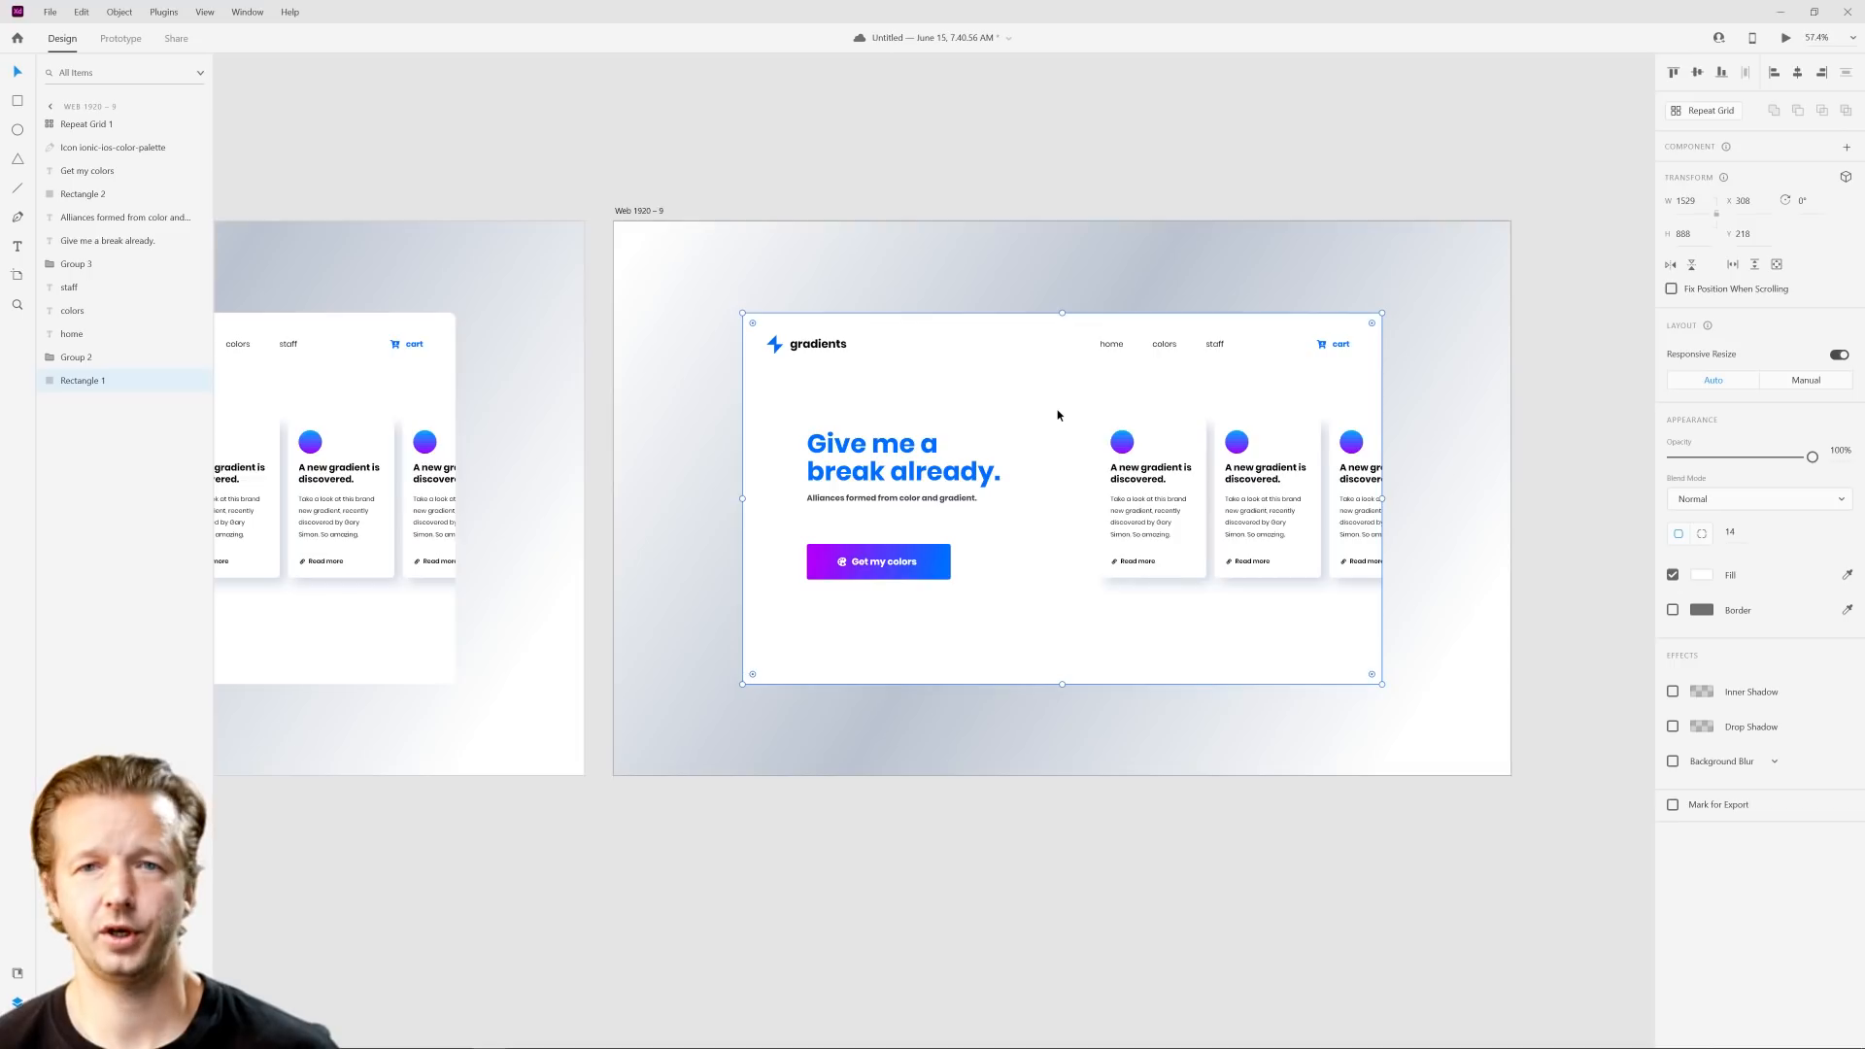
scroll(1058, 415, up, 2)
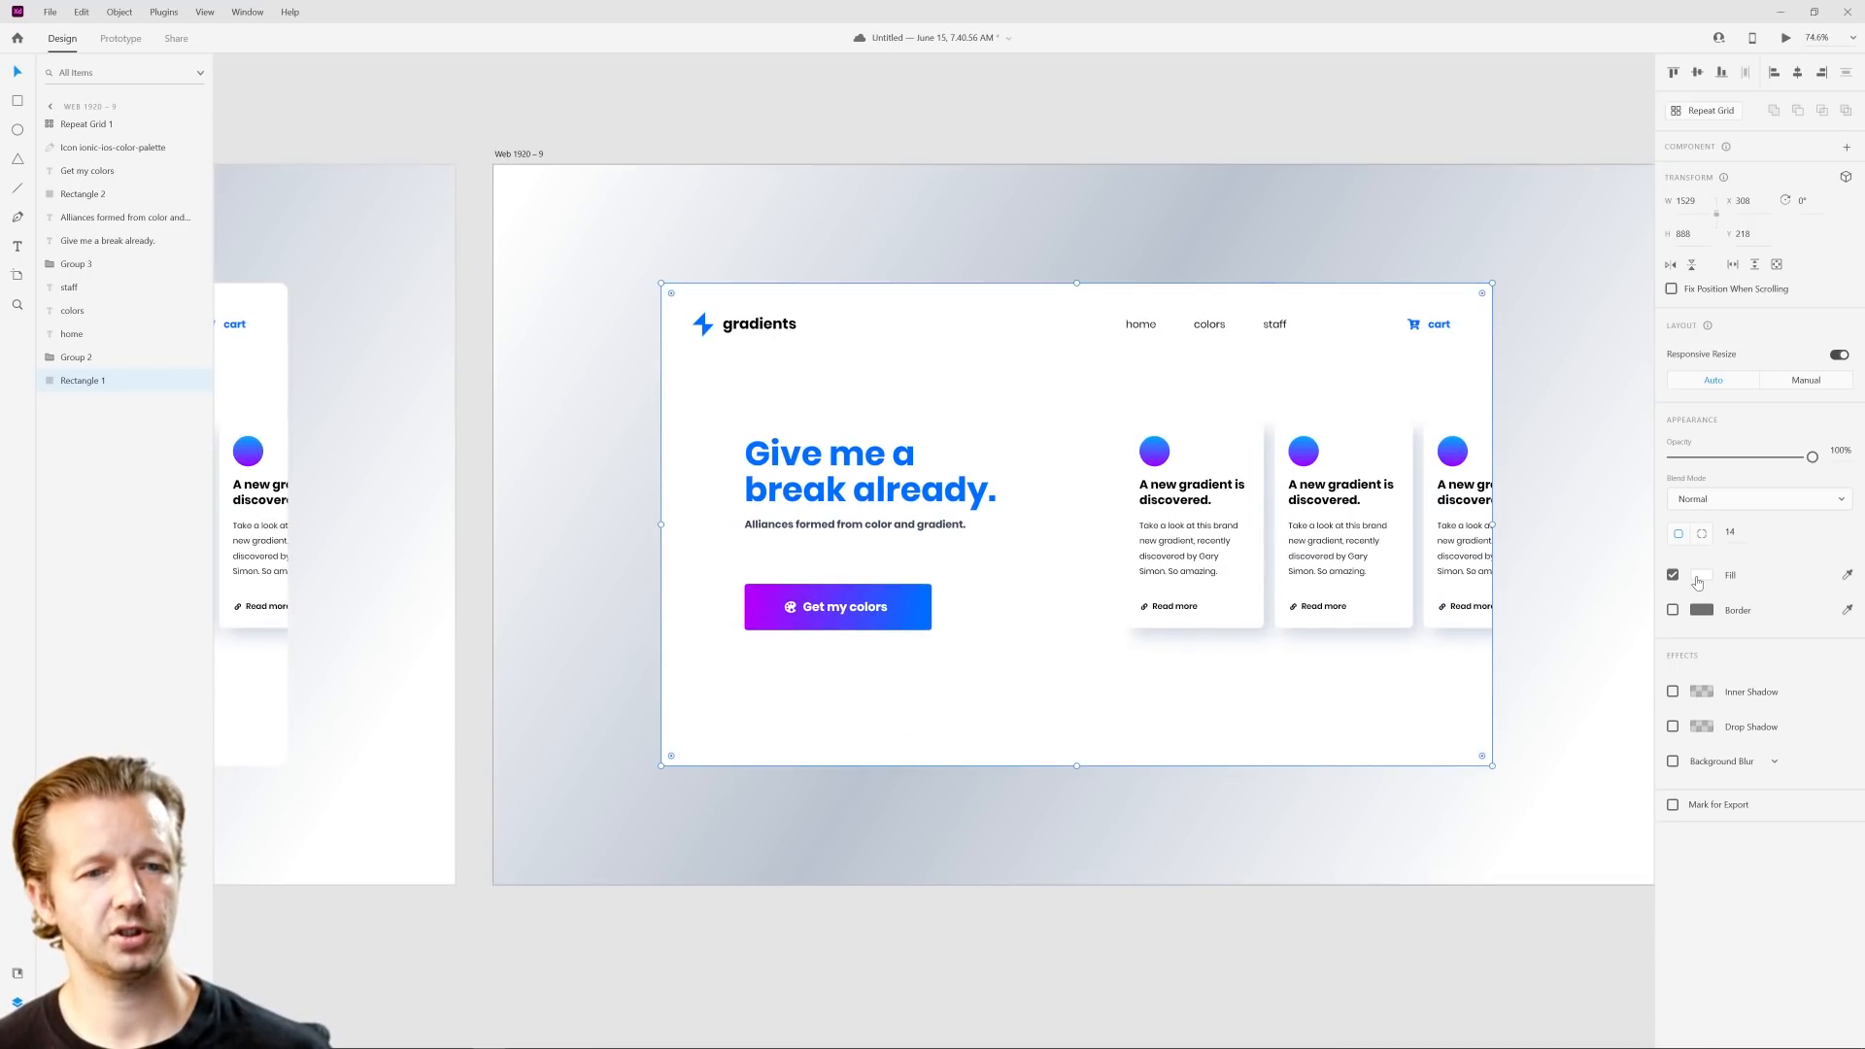
click(1698, 579)
click(1518, 461)
click(1517, 496)
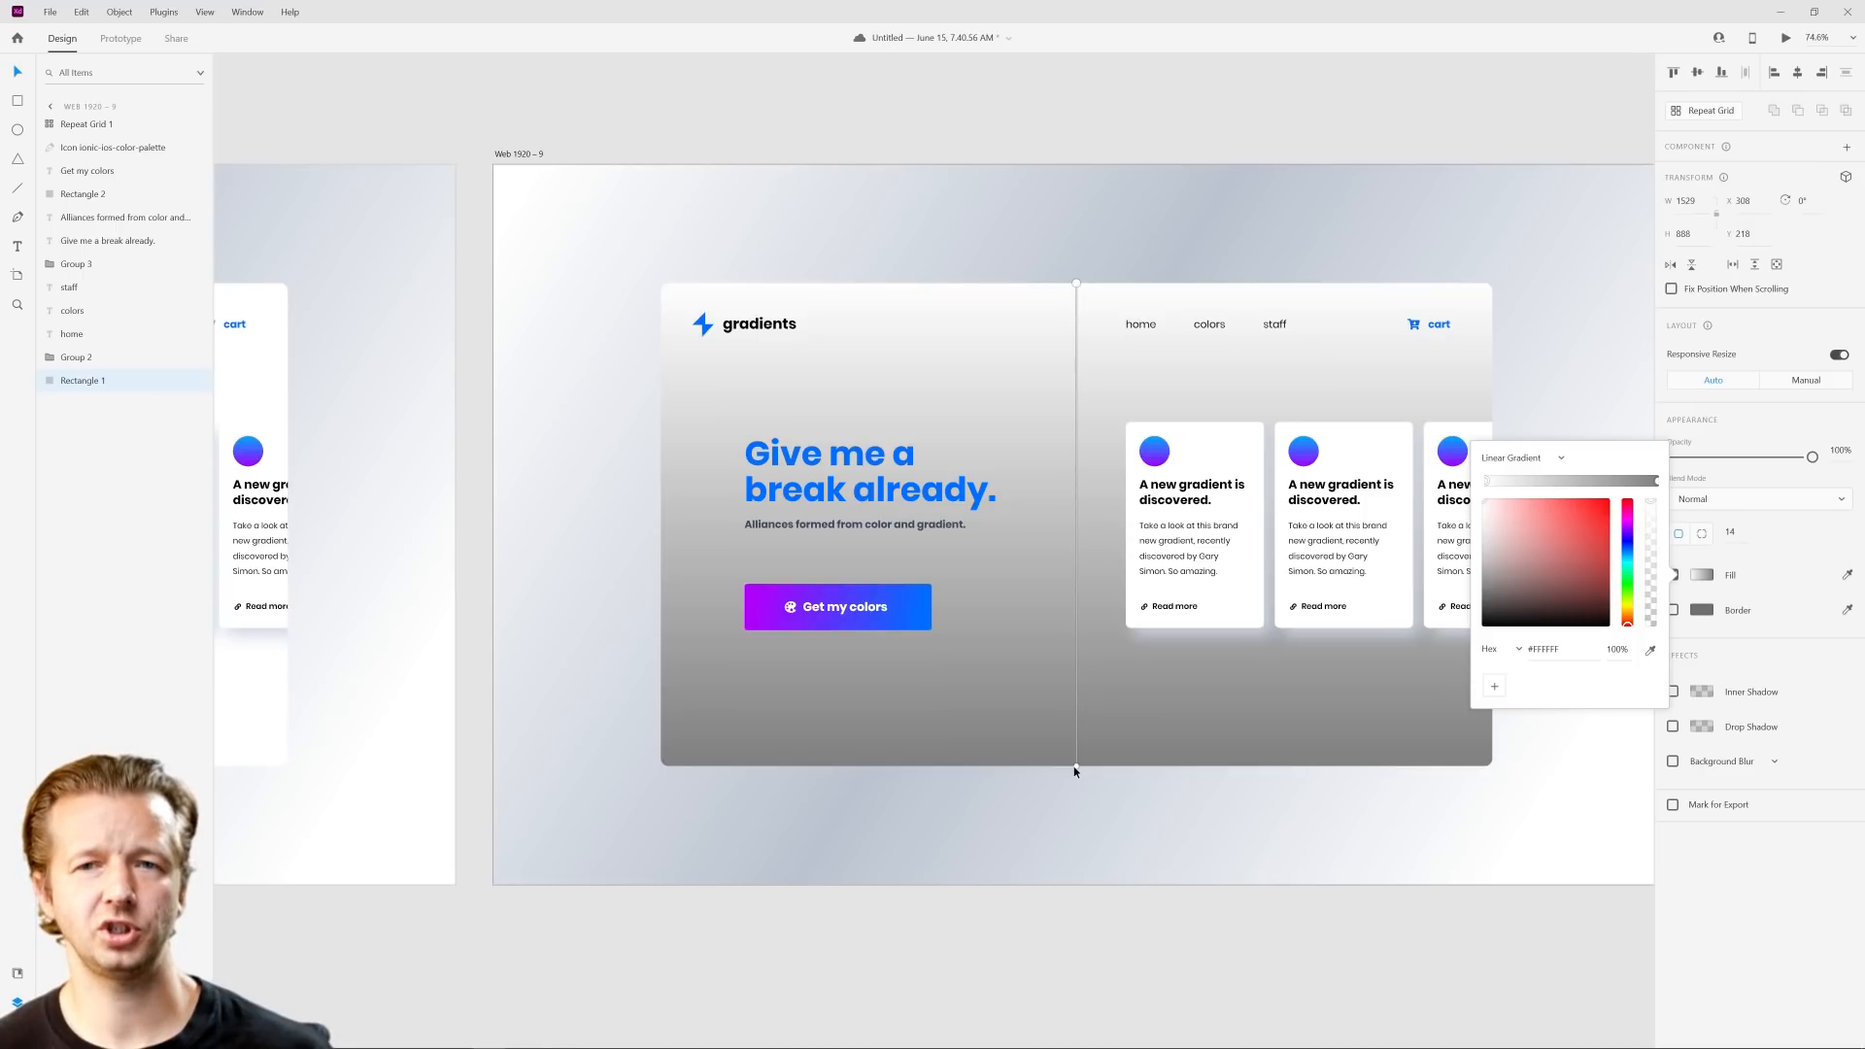
drag(1075, 770, 1075, 331)
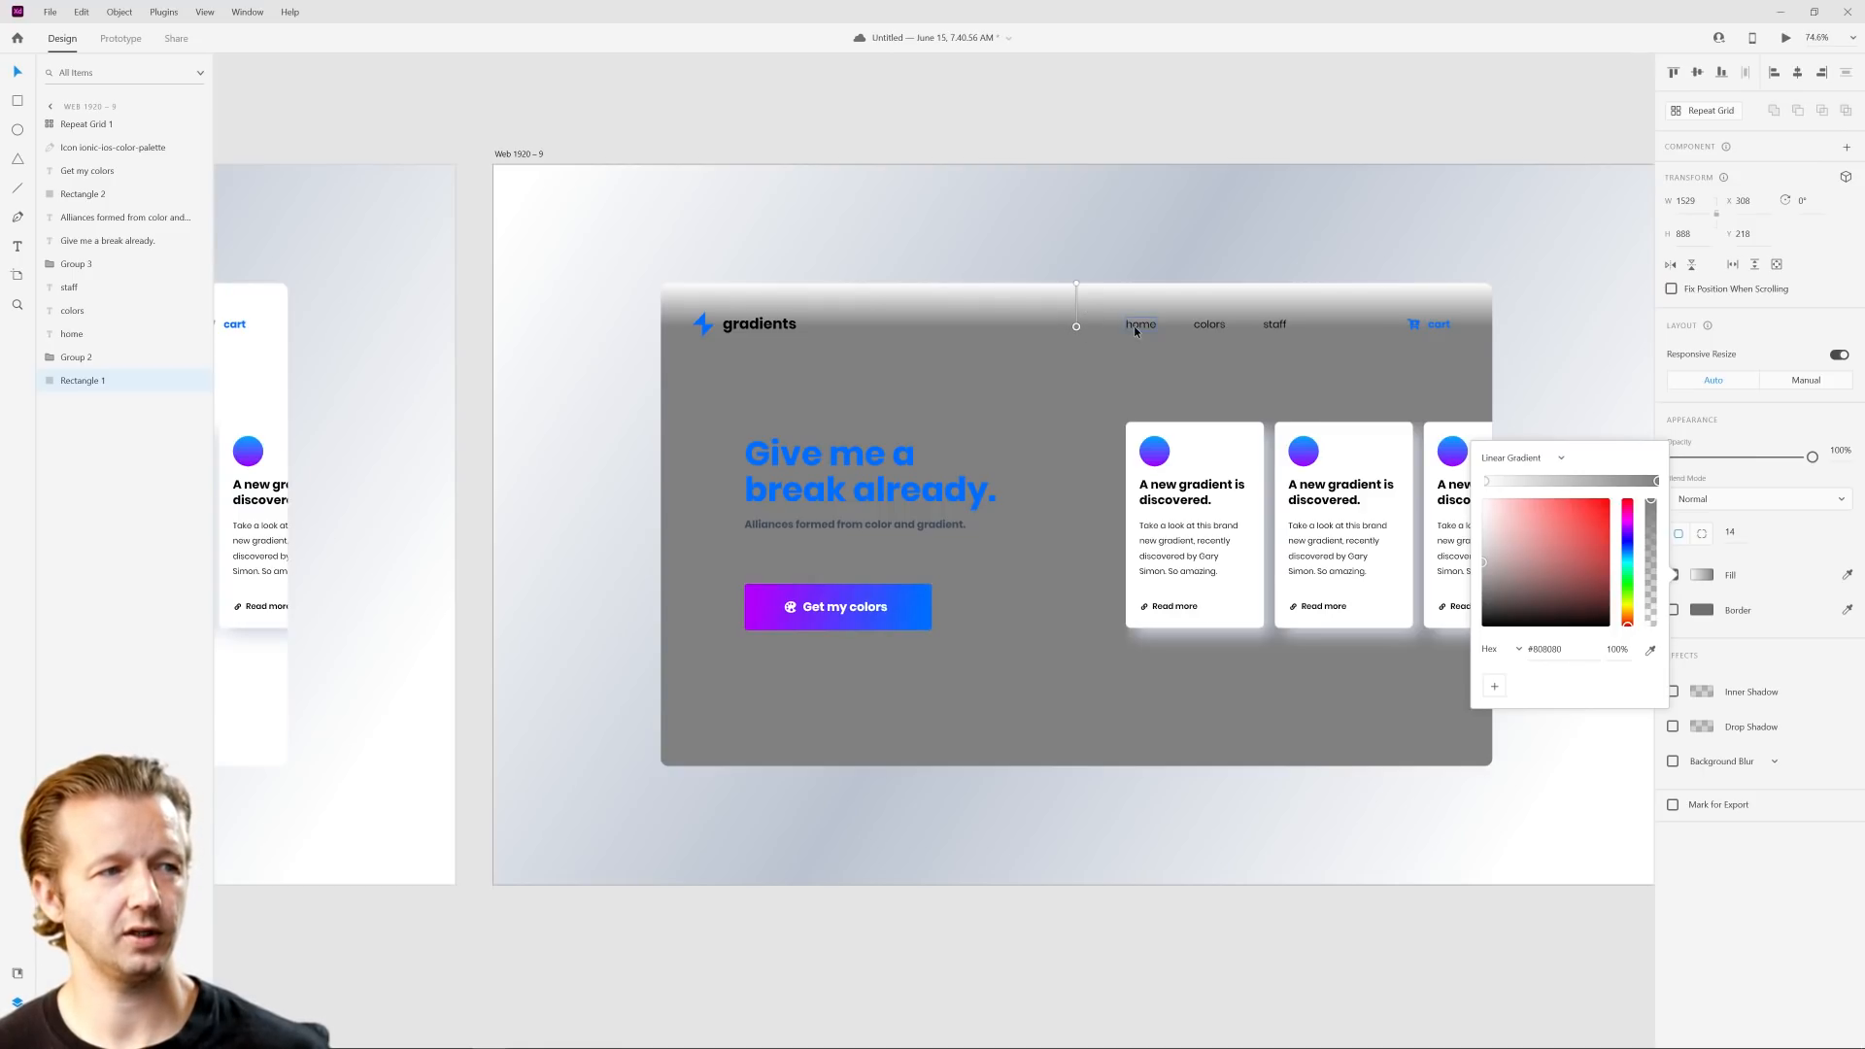
Step: Set the gray end stop of the content panel's gradient to white #FFFFFF
scroll(1134, 324, up, 2)
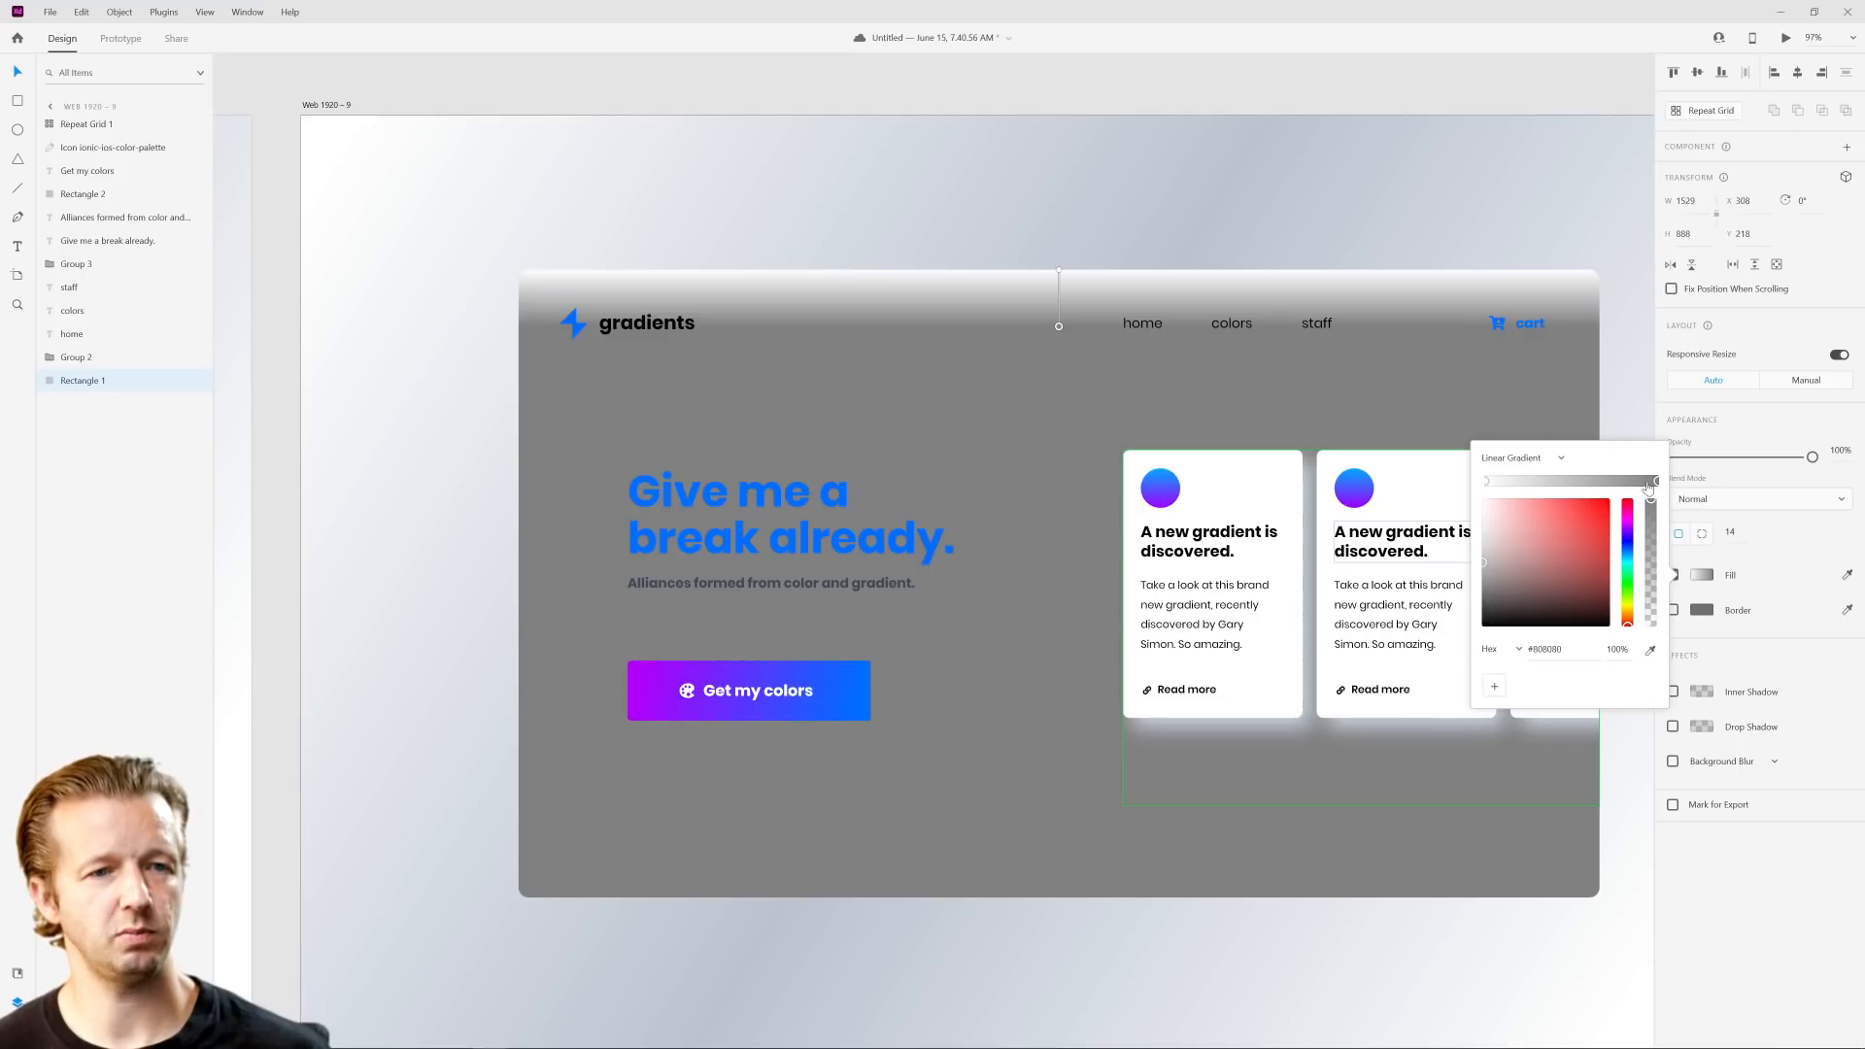
drag(1533, 556, 1287, 422)
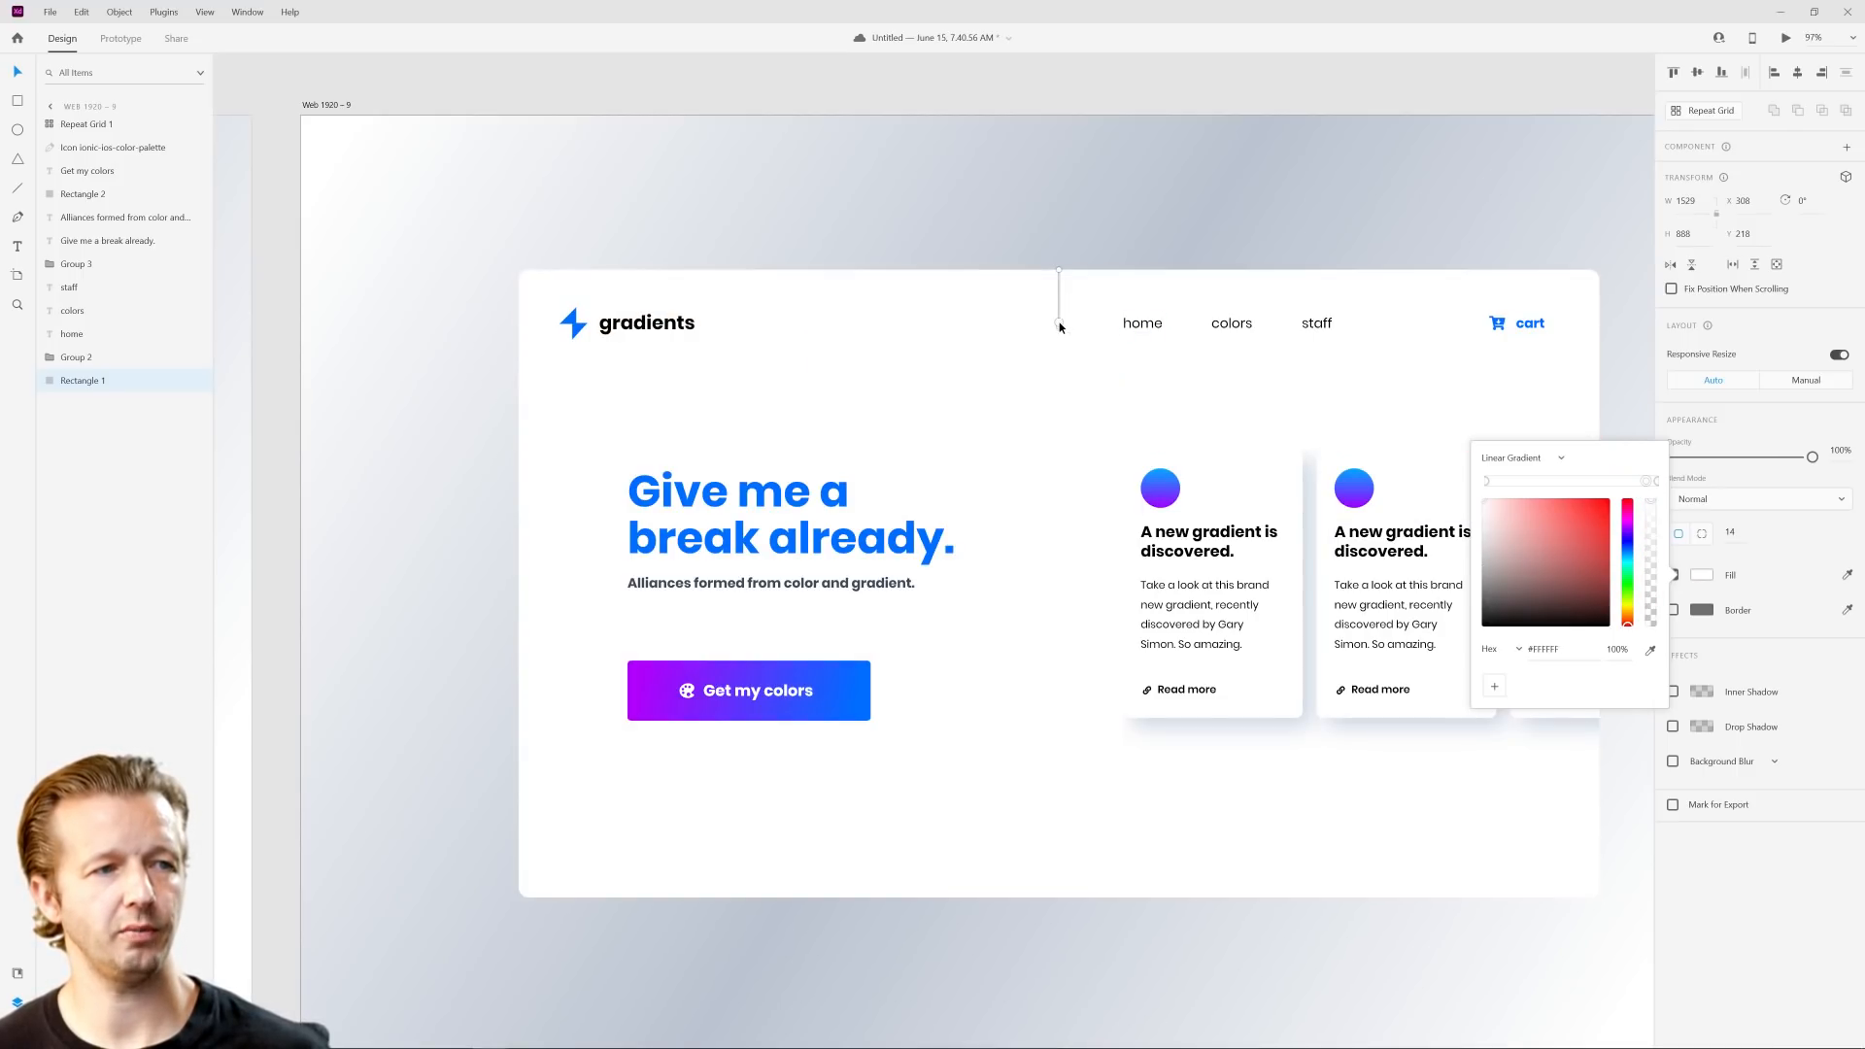
click(1066, 355)
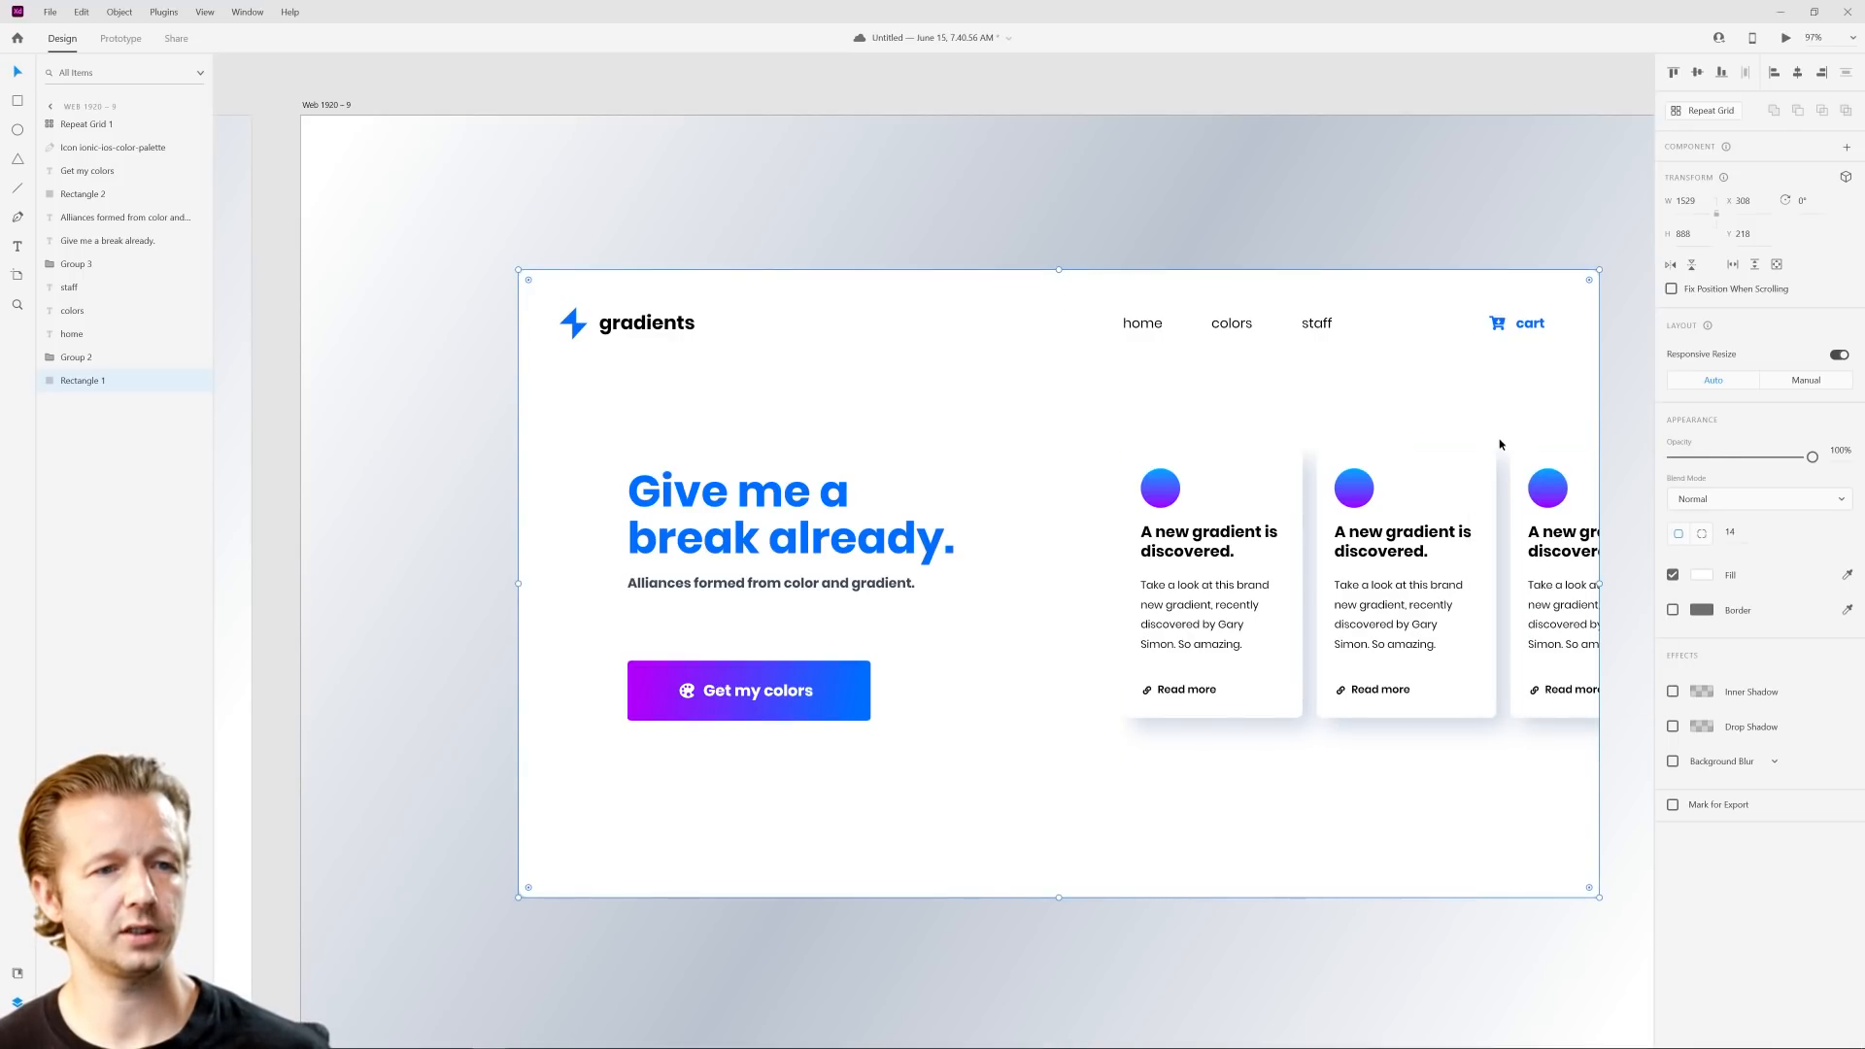
Step: Try adding middle stops to the panel's gradient, extend its end point below the navigation row, and remove the extra lower stop
click(1701, 574)
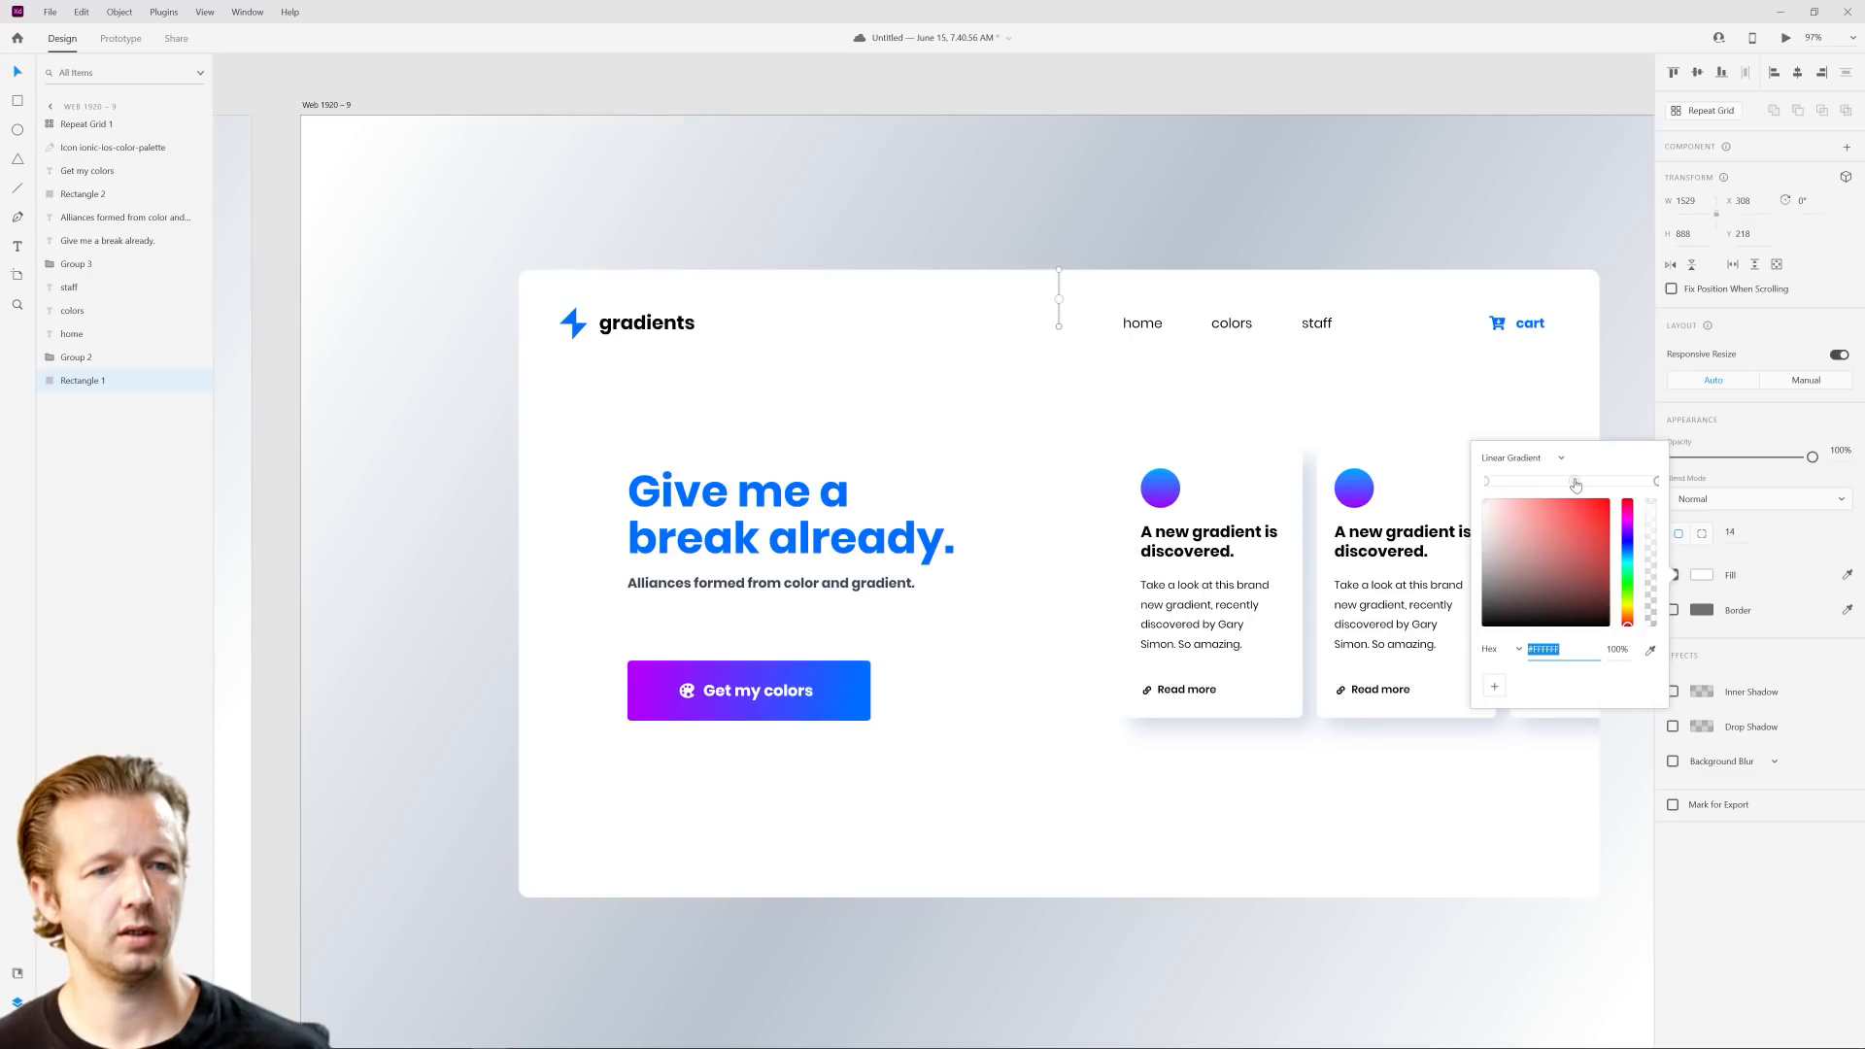
click(1058, 328)
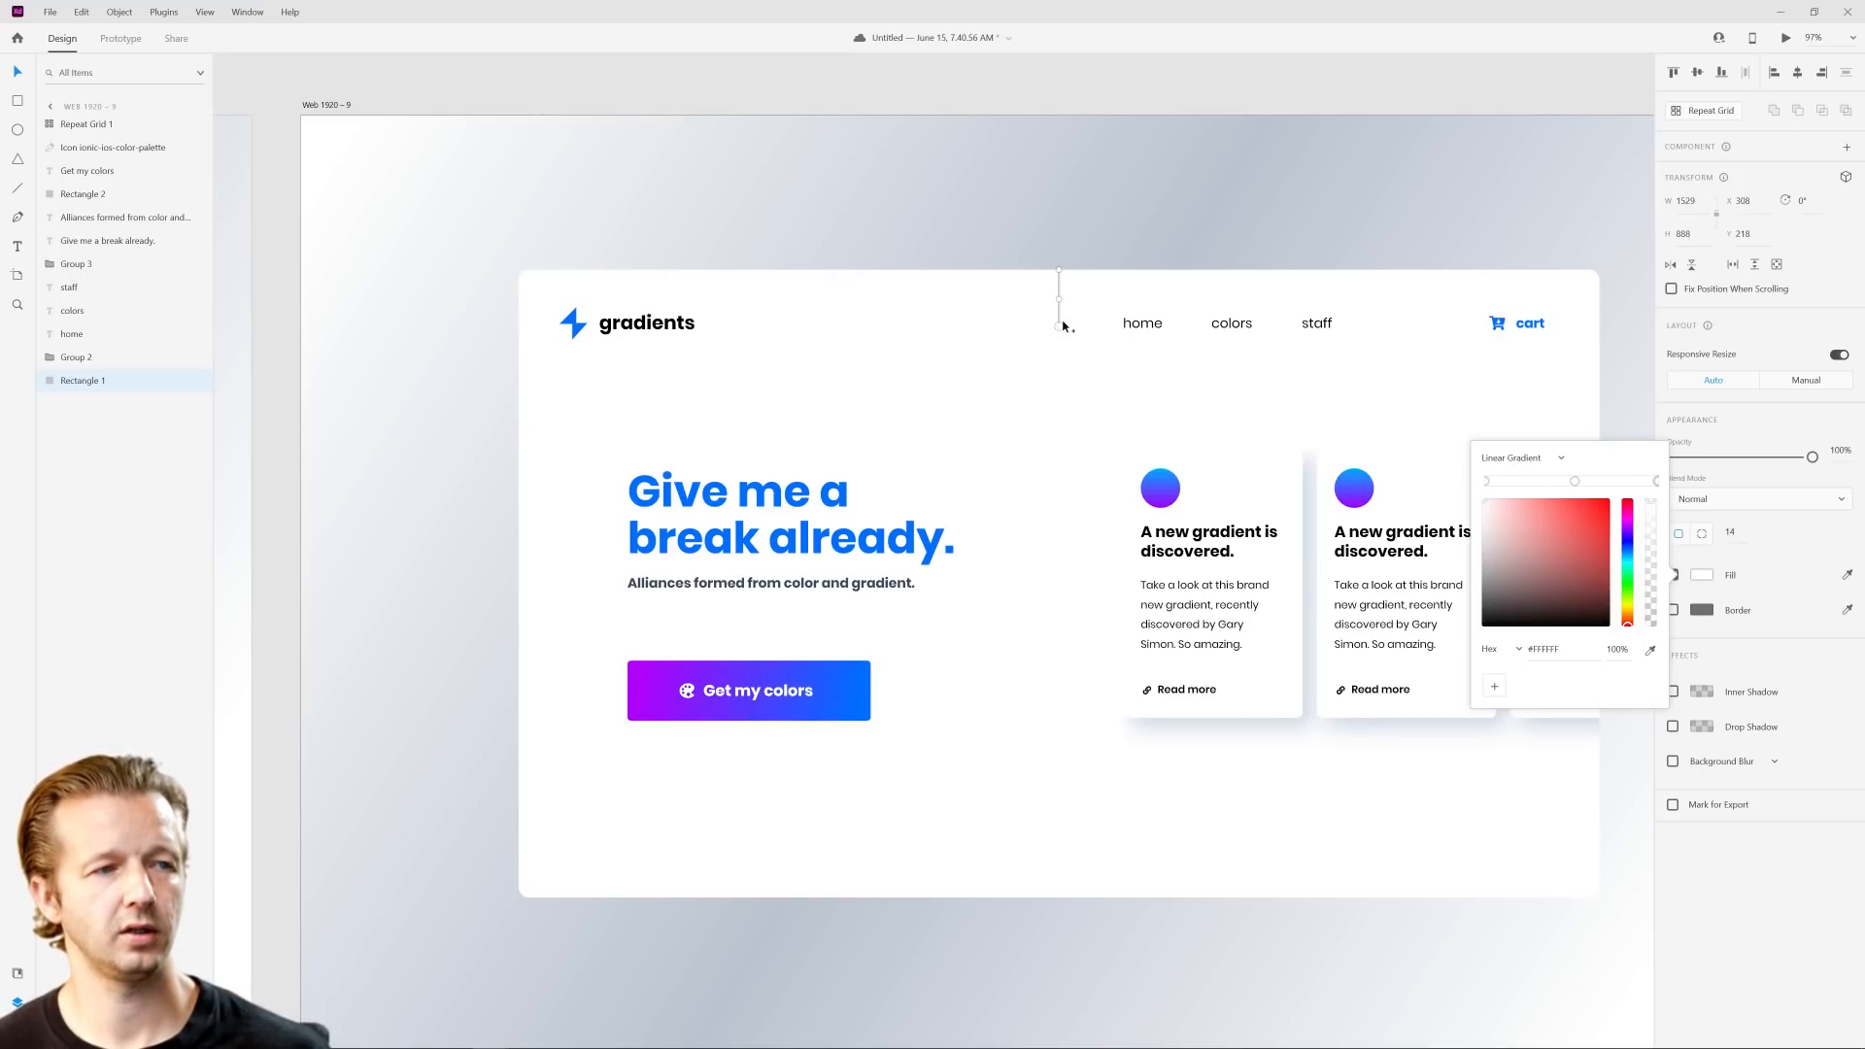
click(1059, 317)
drag(1060, 347, 1059, 368)
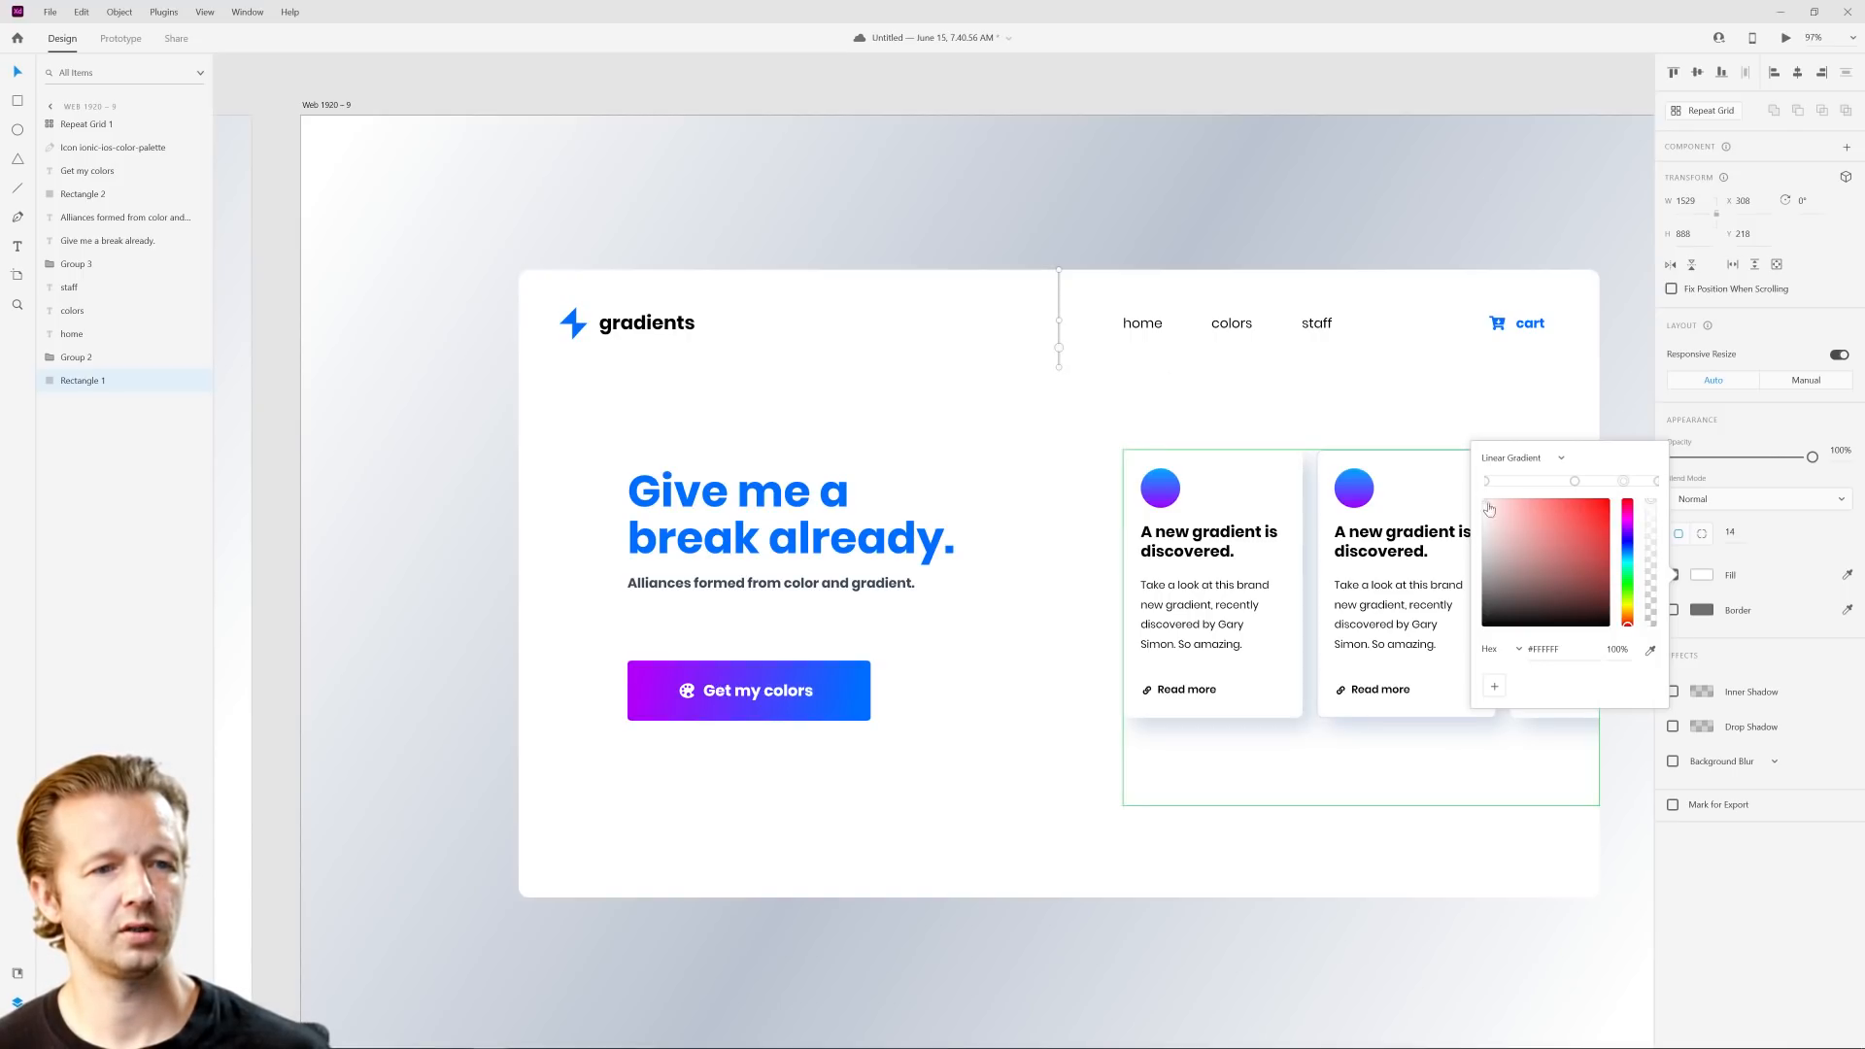
drag(1623, 482, 1628, 420)
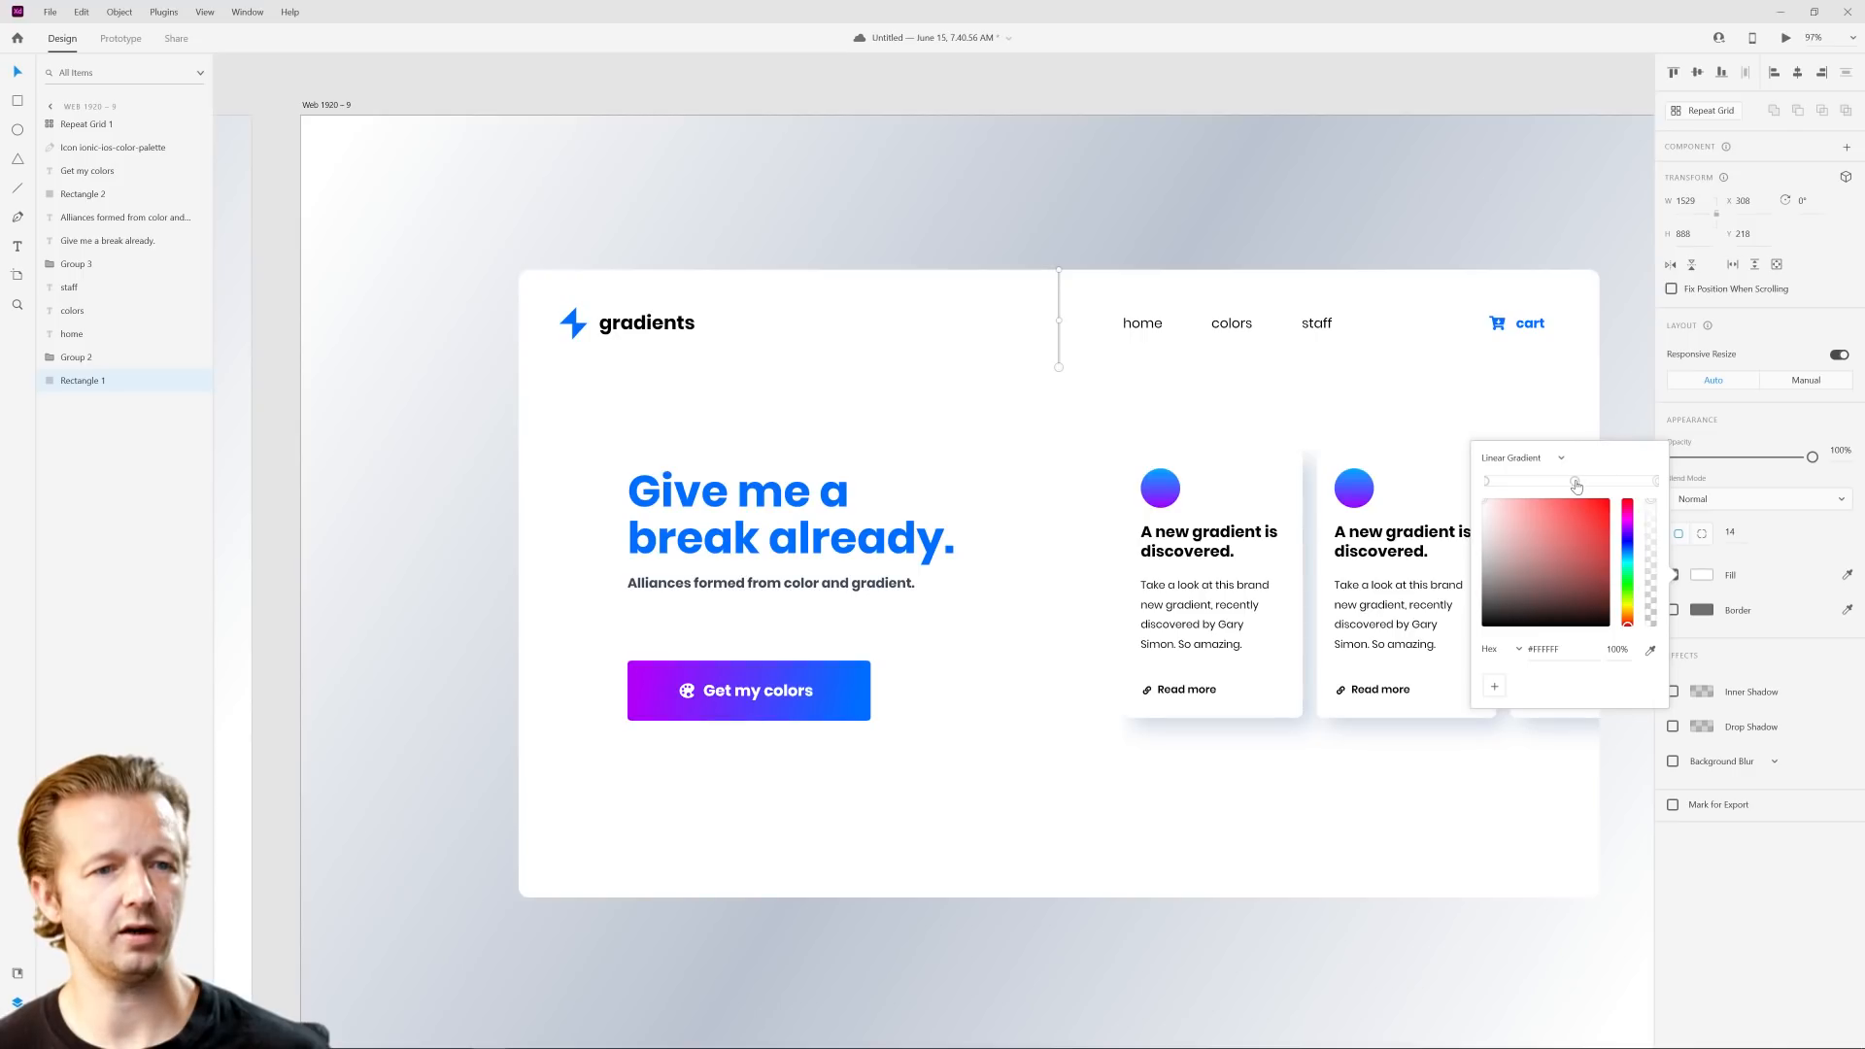
Step: Try a hard-edged header shadow by placing a light gray #E6E6E6 middle stop against a white #FFFFFF stop in the panel's gradient
drag(1494, 514, 1449, 524)
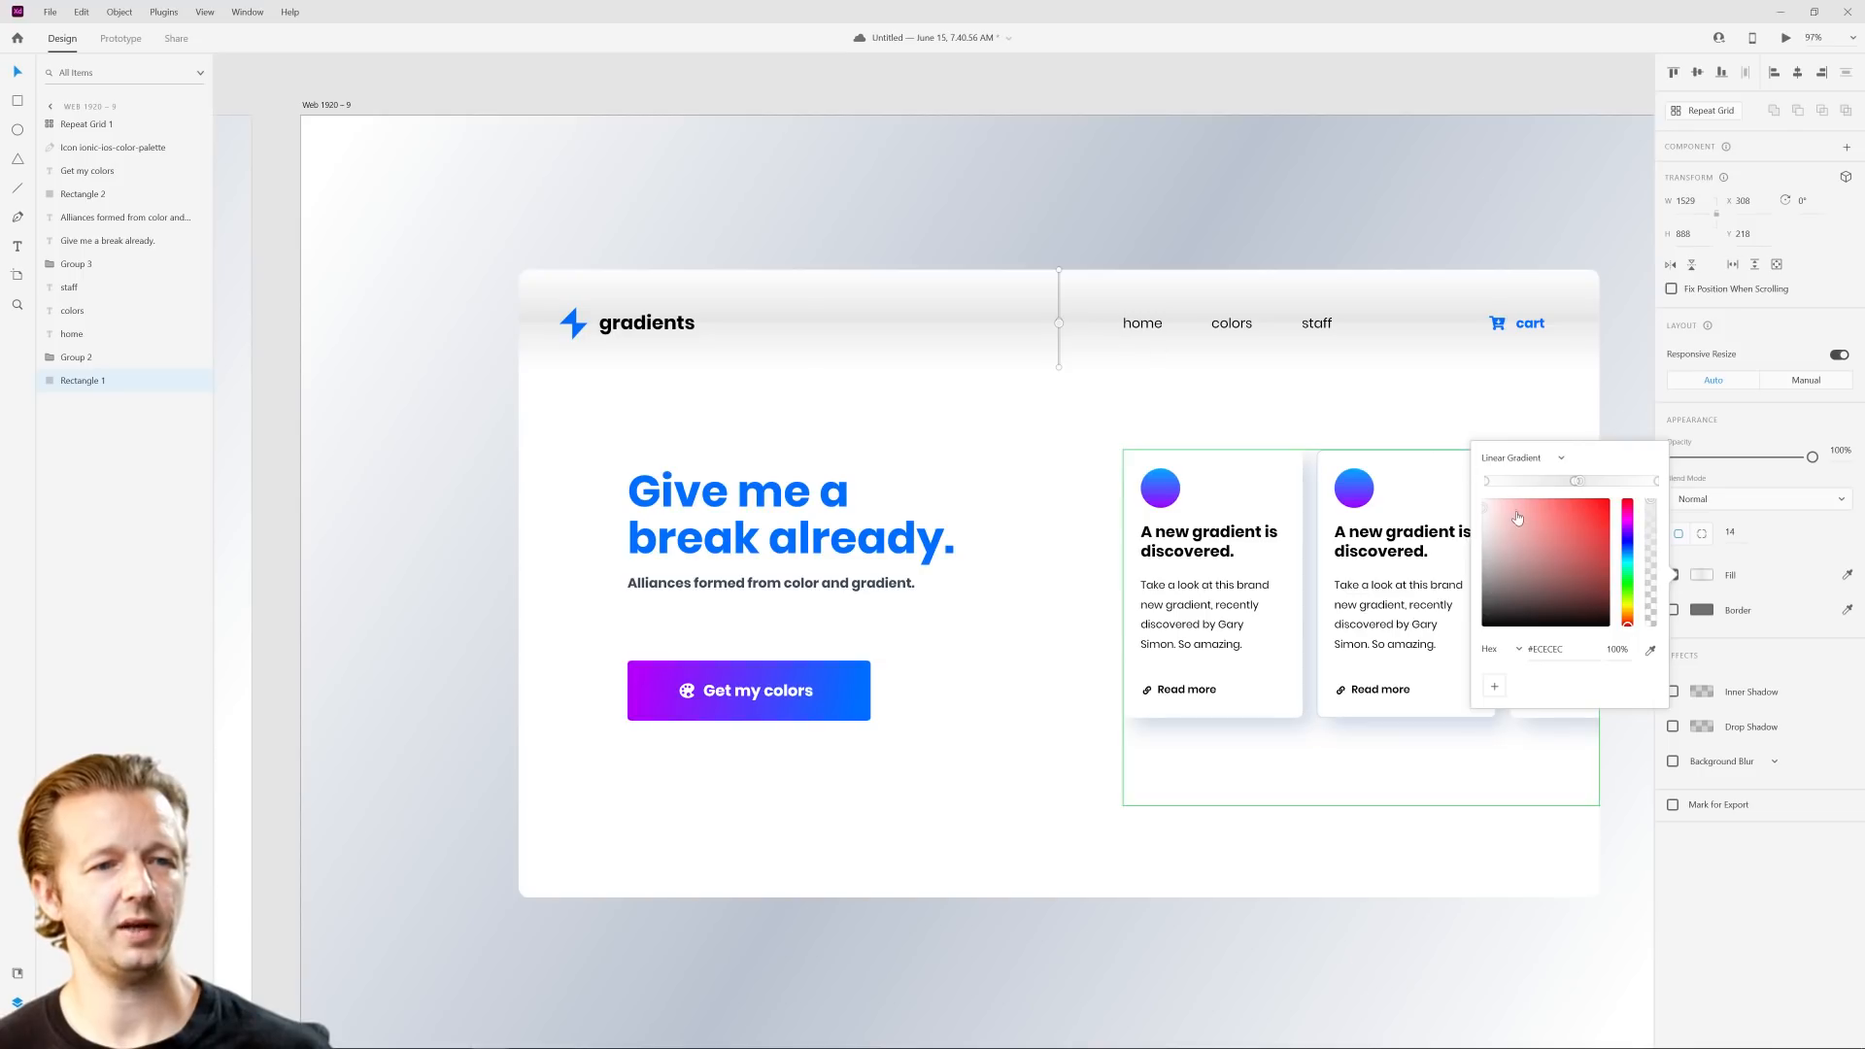
drag(1506, 518, 1397, 477)
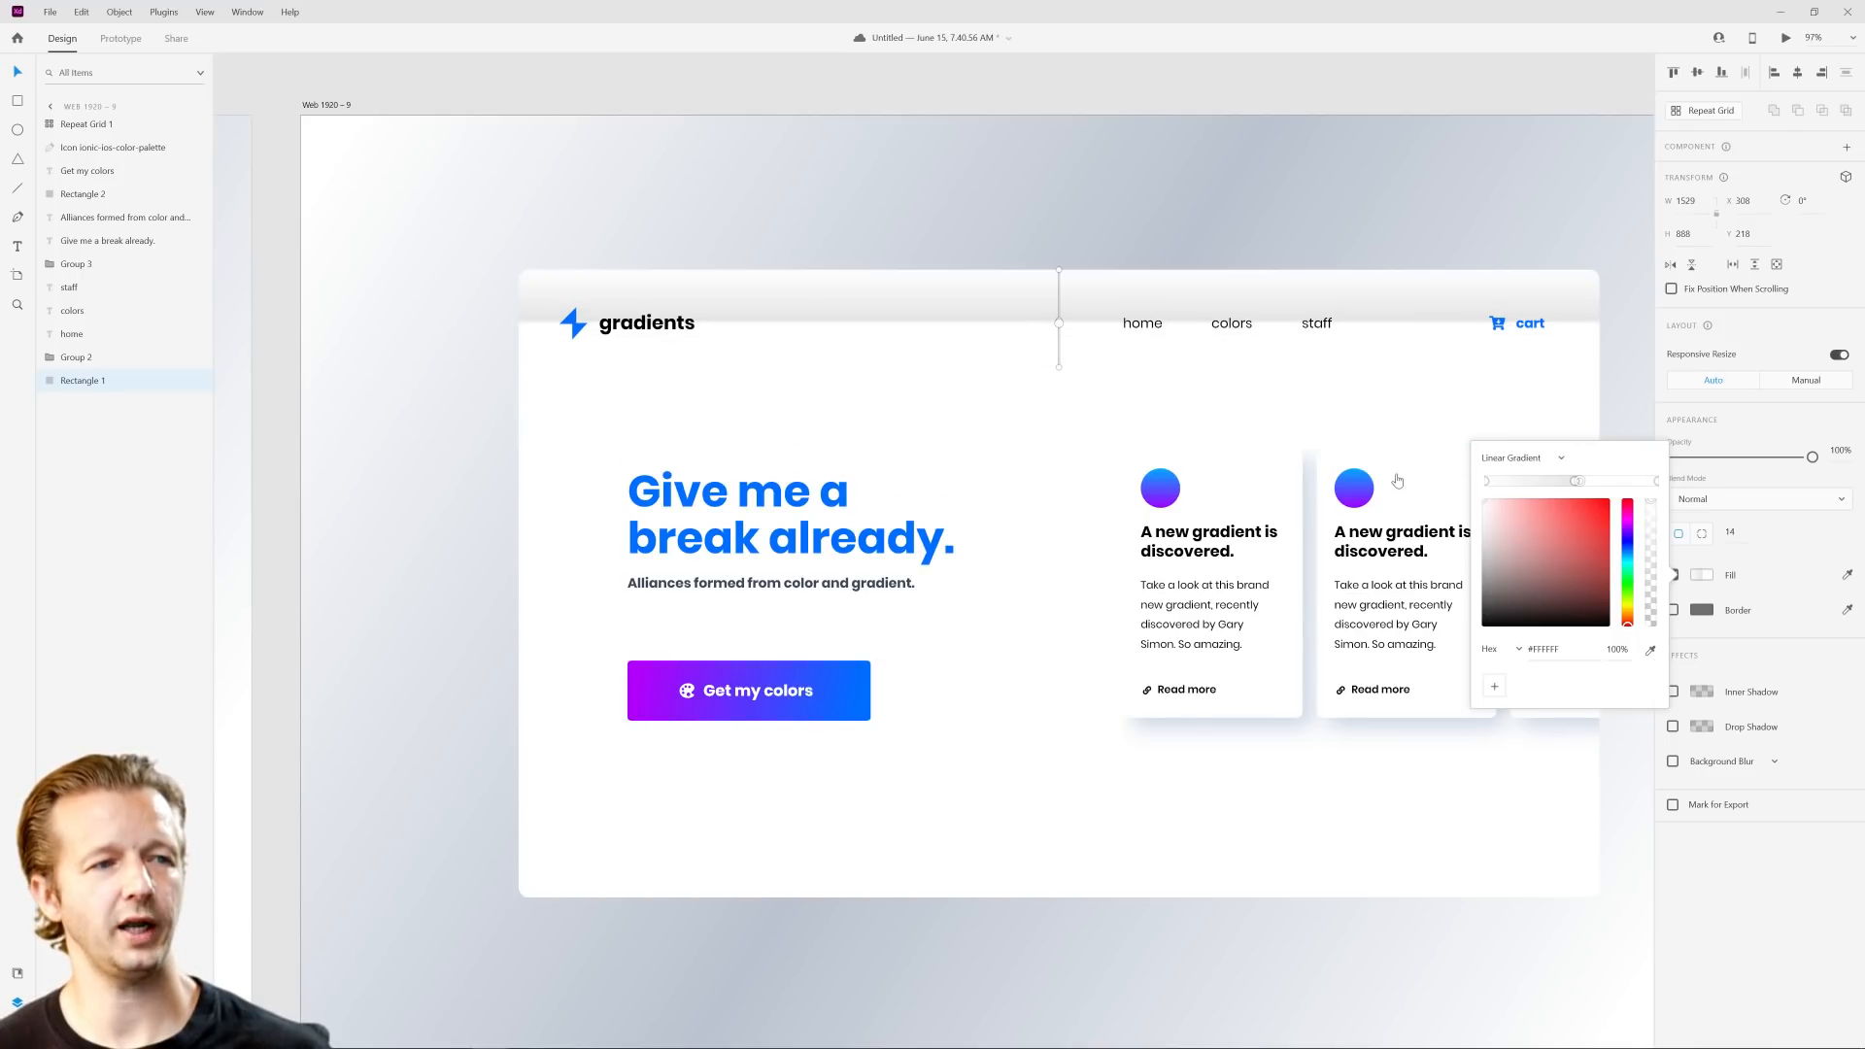
drag(1067, 321, 1063, 316)
click(1059, 323)
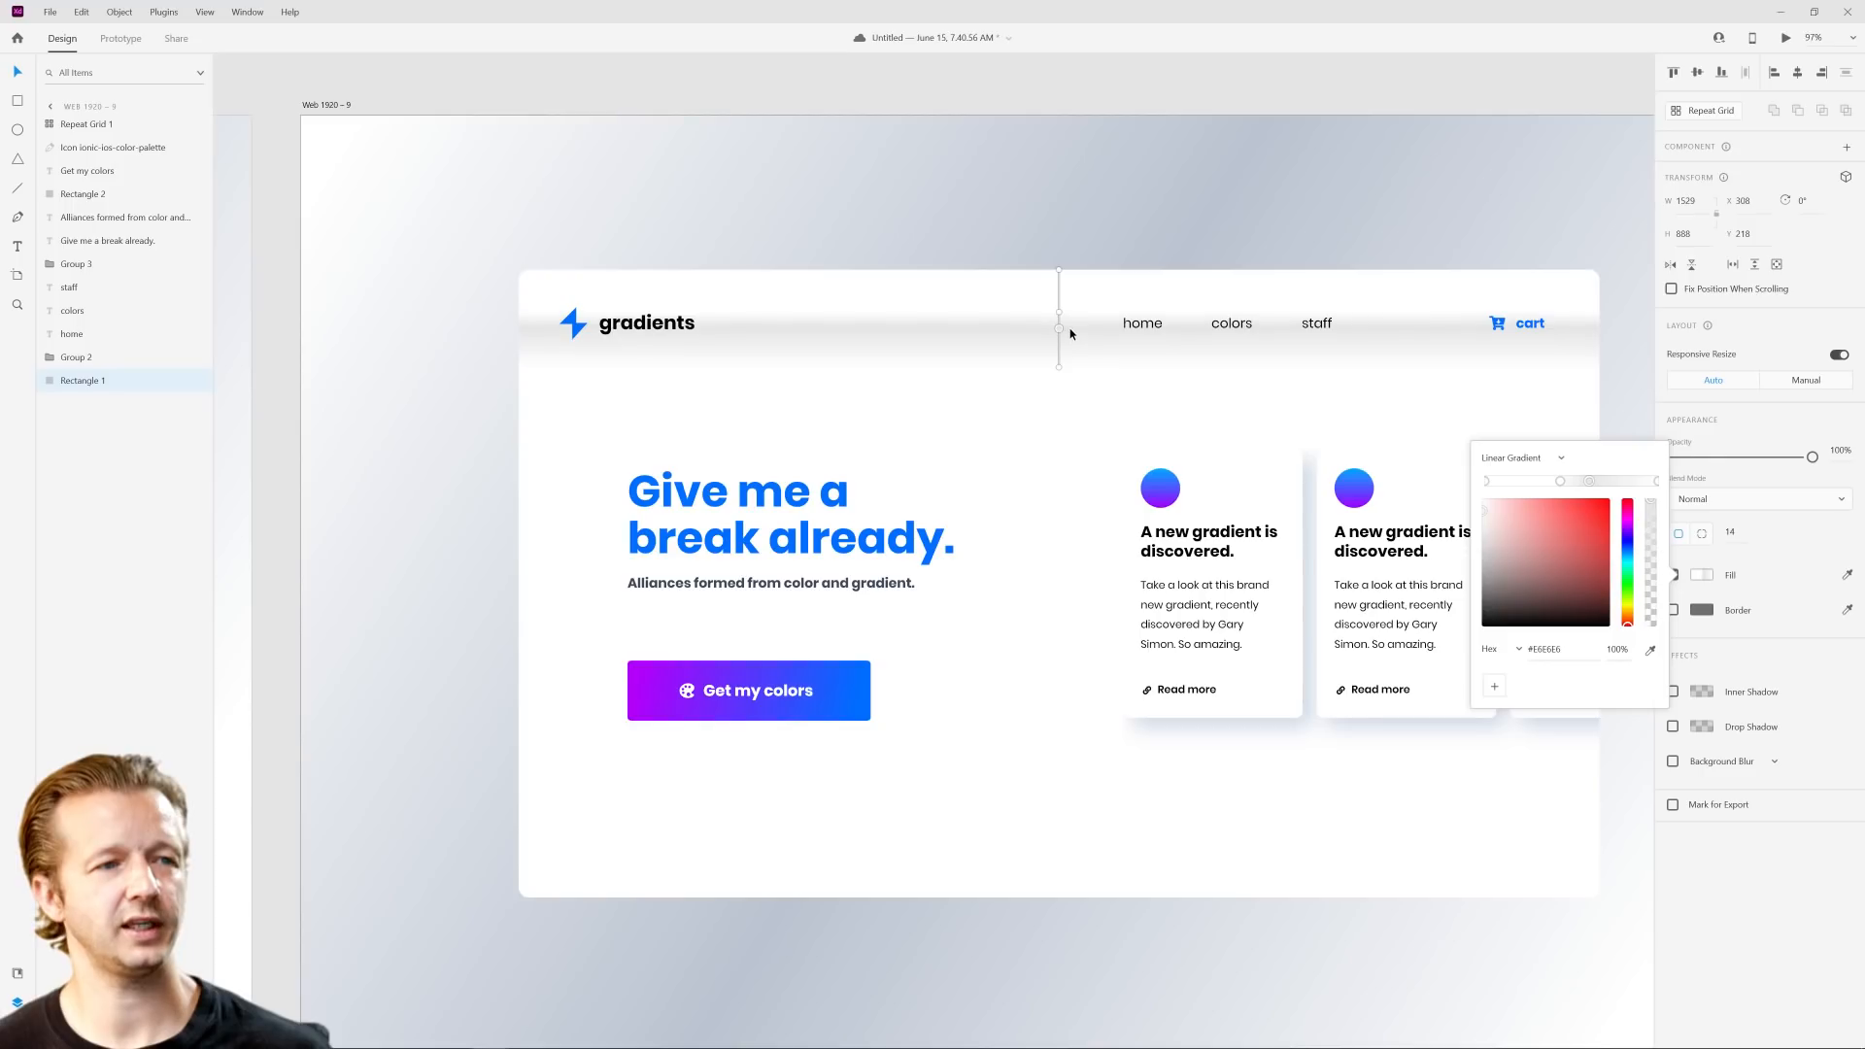
drag(1062, 314, 1059, 322)
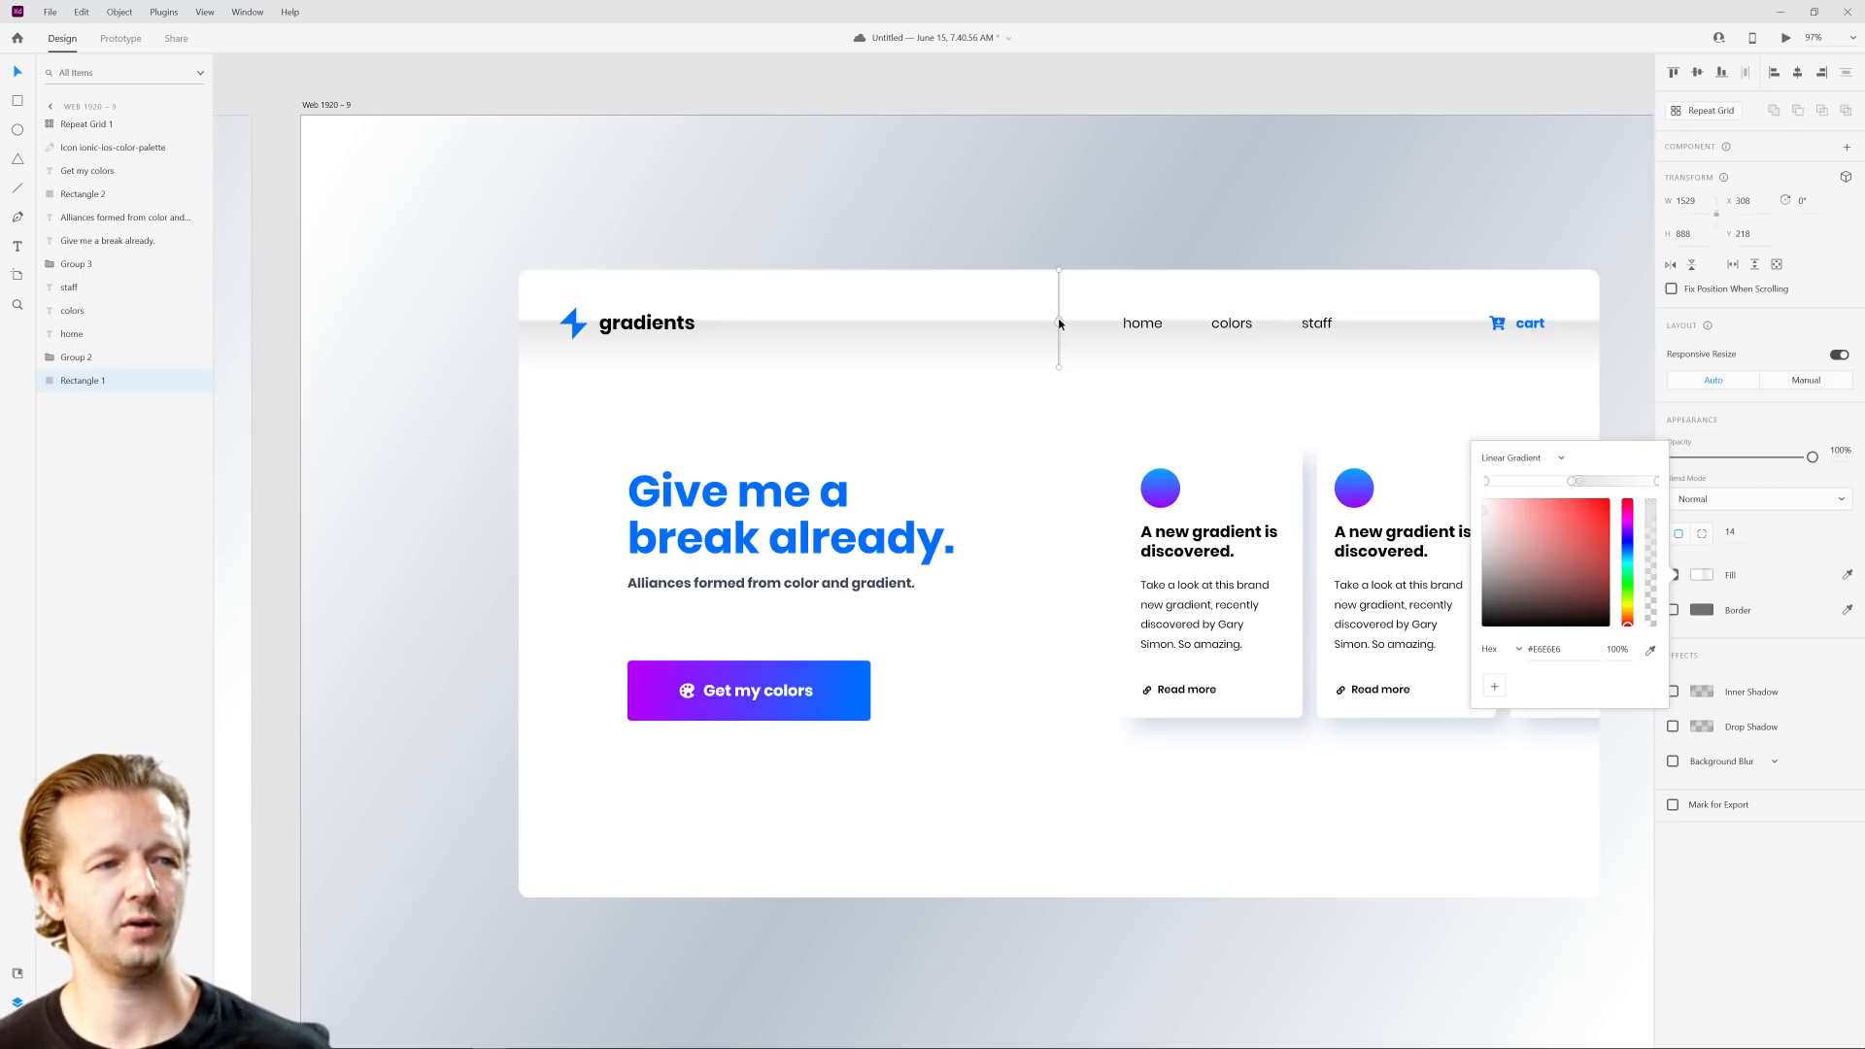
click(1057, 316)
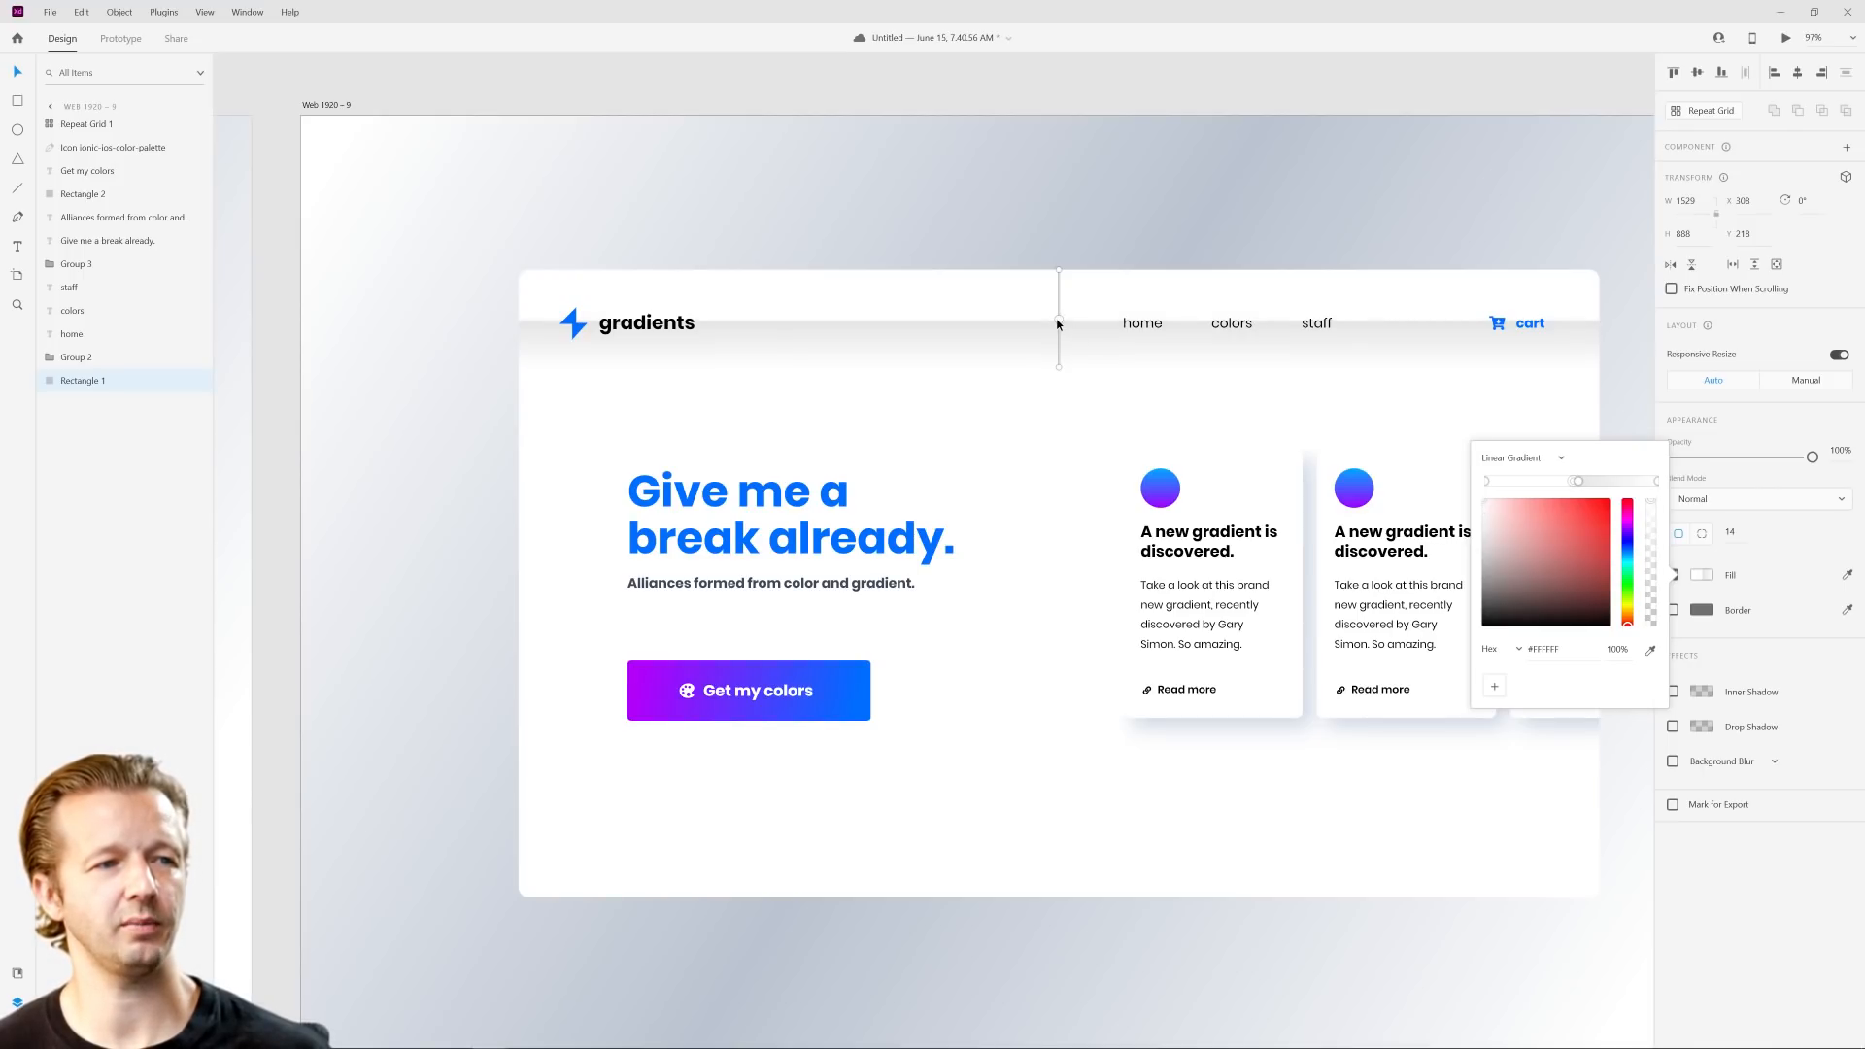
click(941, 101)
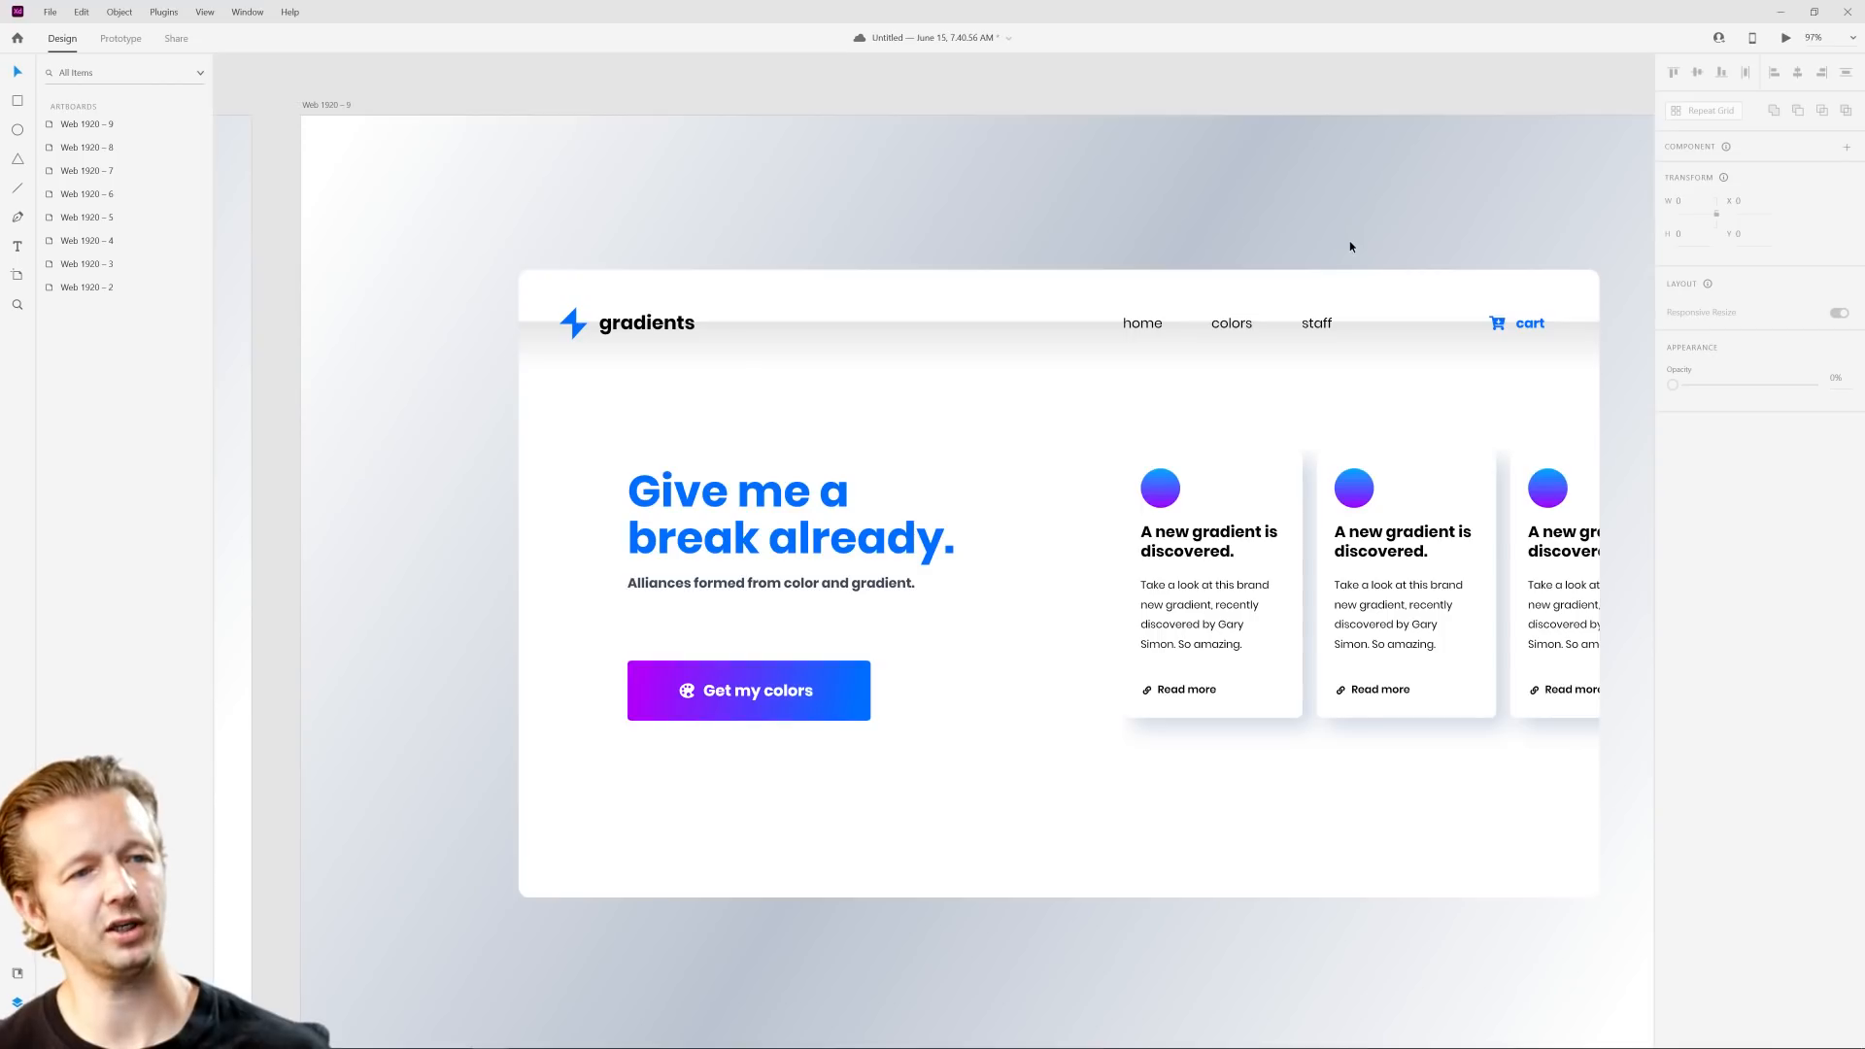
scroll(1374, 246, down, 2)
scroll(1382, 268, up, 3)
scroll(1397, 321, down, 2)
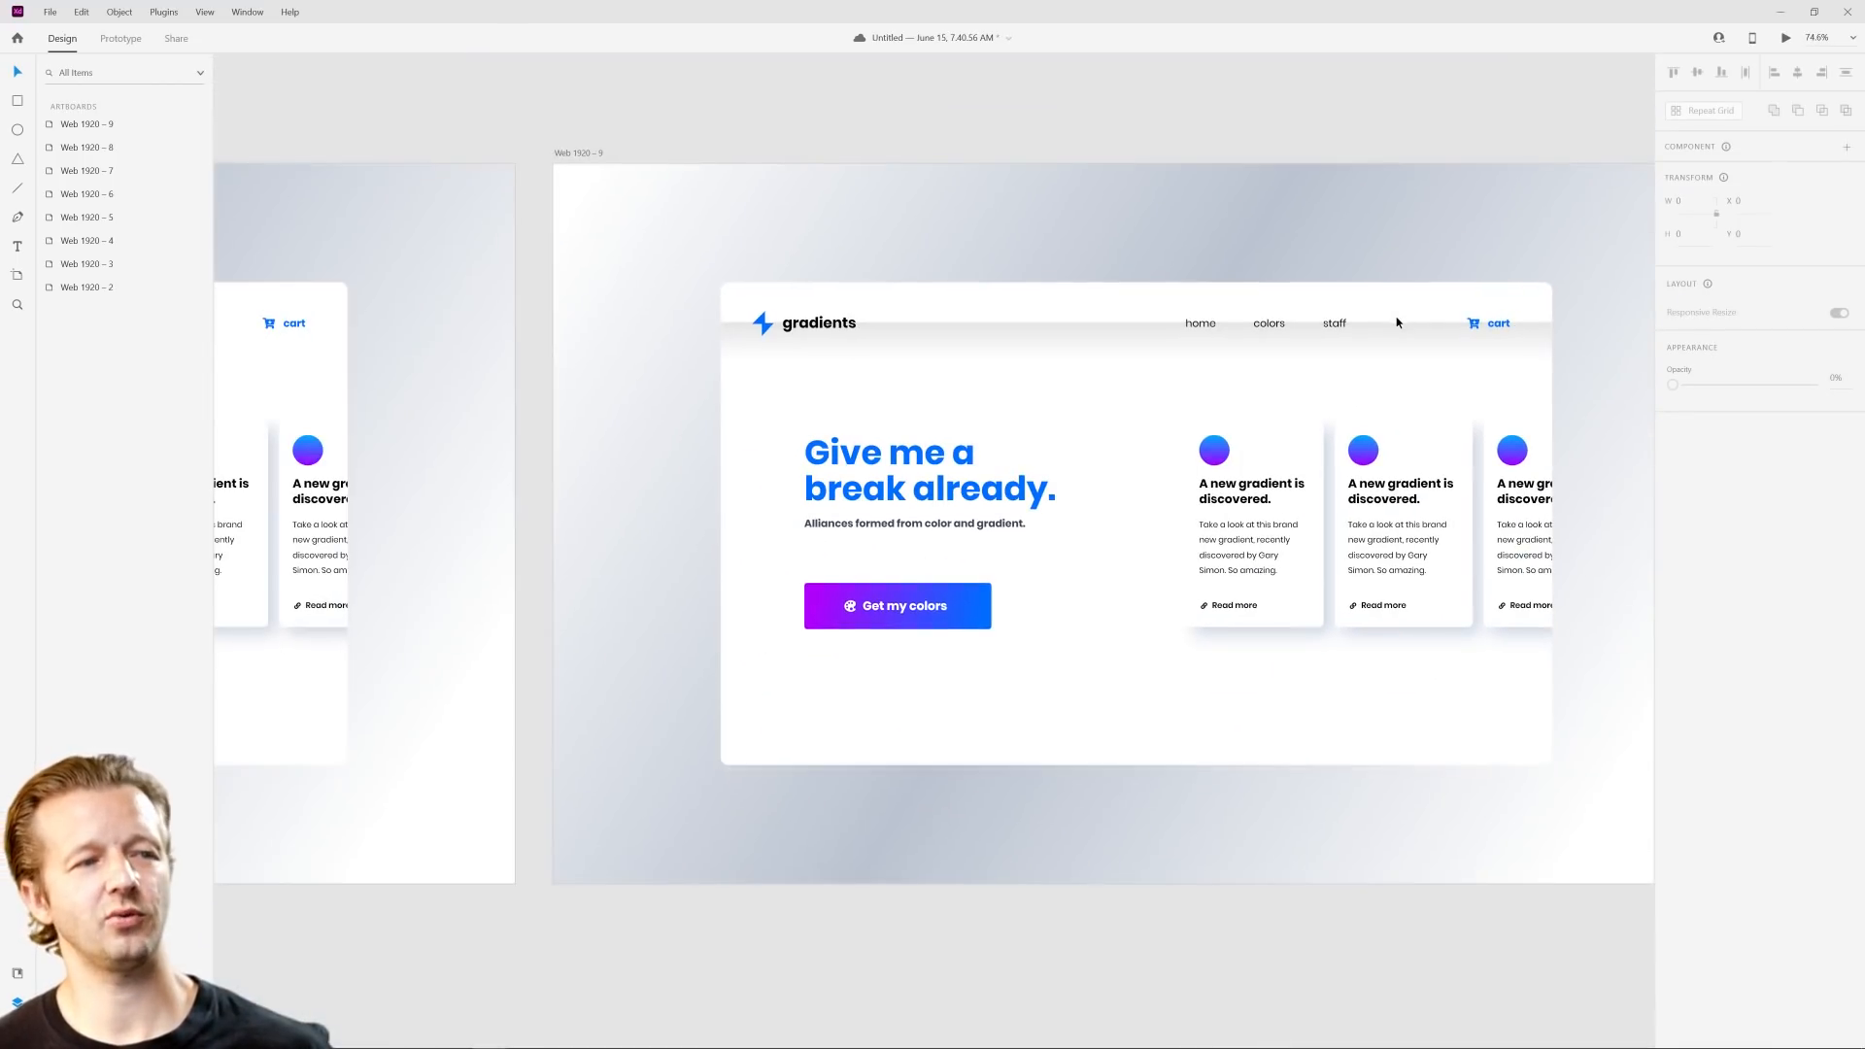
Step: Remove the middle stops from the content panel's gradient and run it diagonally from the panel's upper-left to lower-right corner
click(1166, 339)
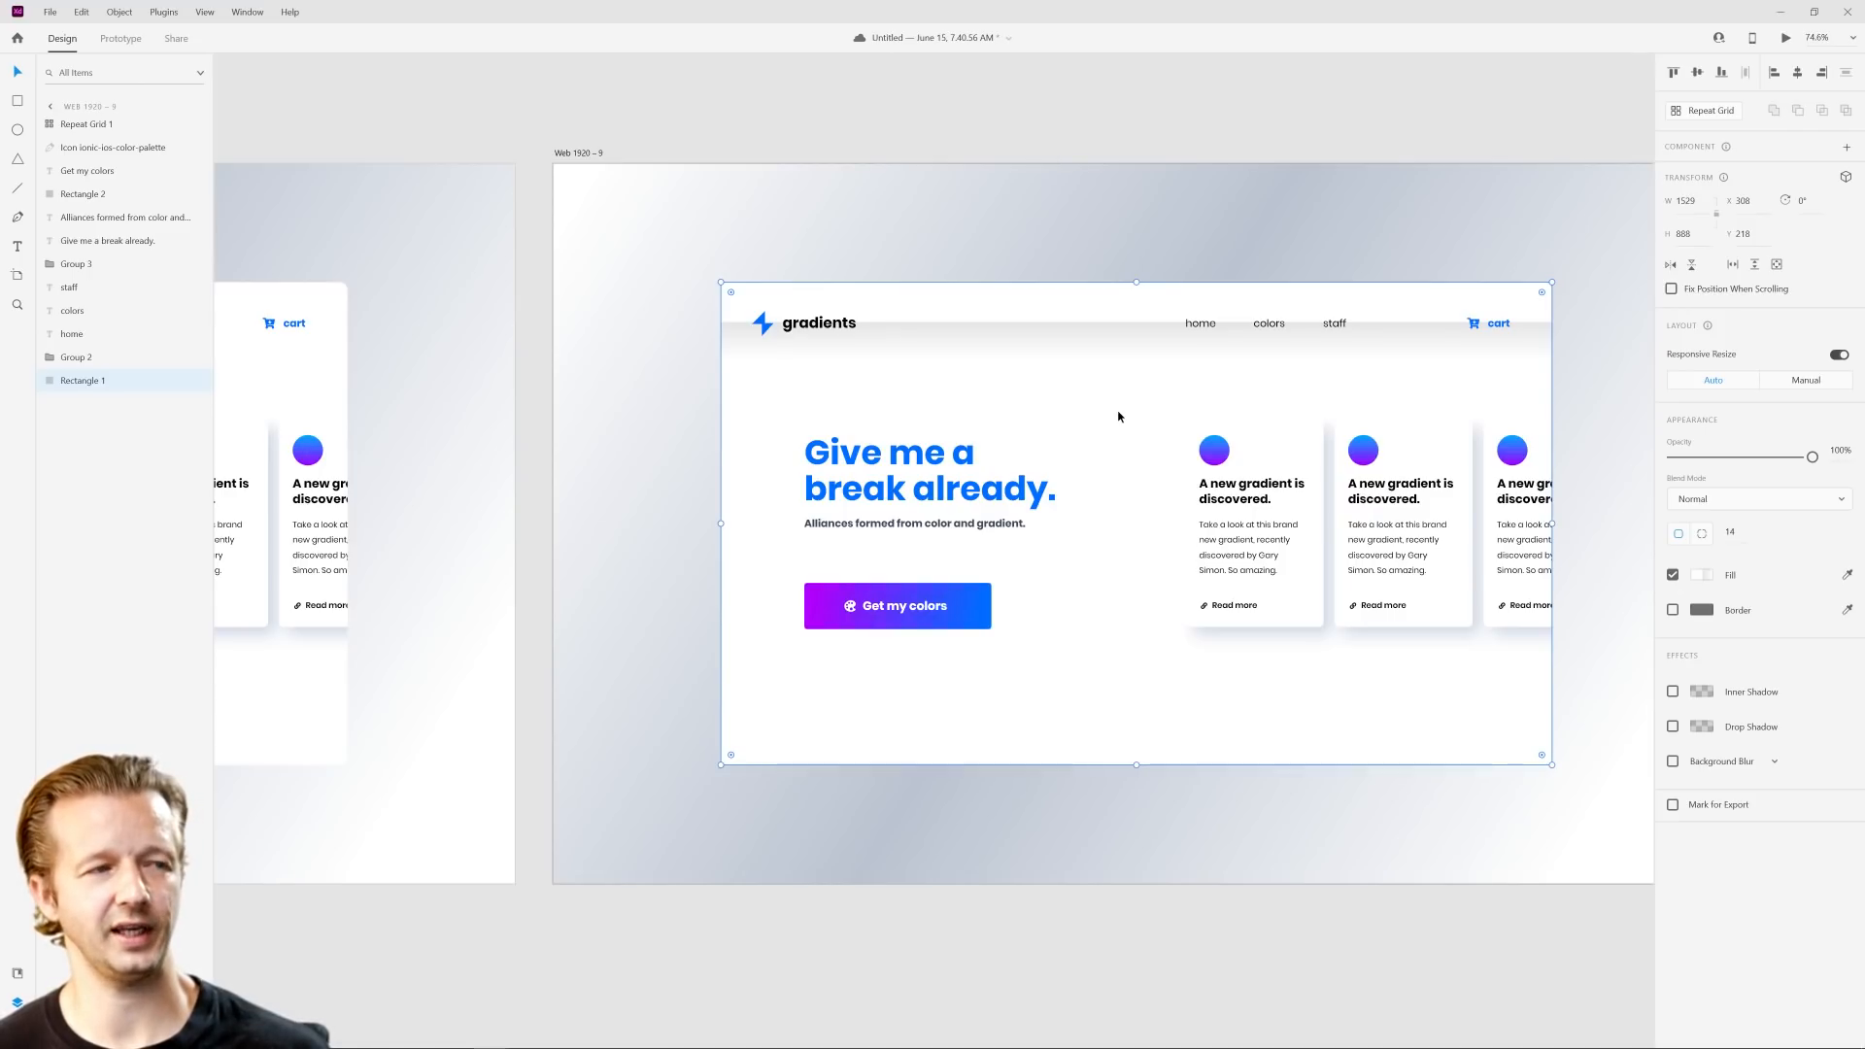
scroll(1118, 417, up, 1)
drag(1179, 384, 1101, 394)
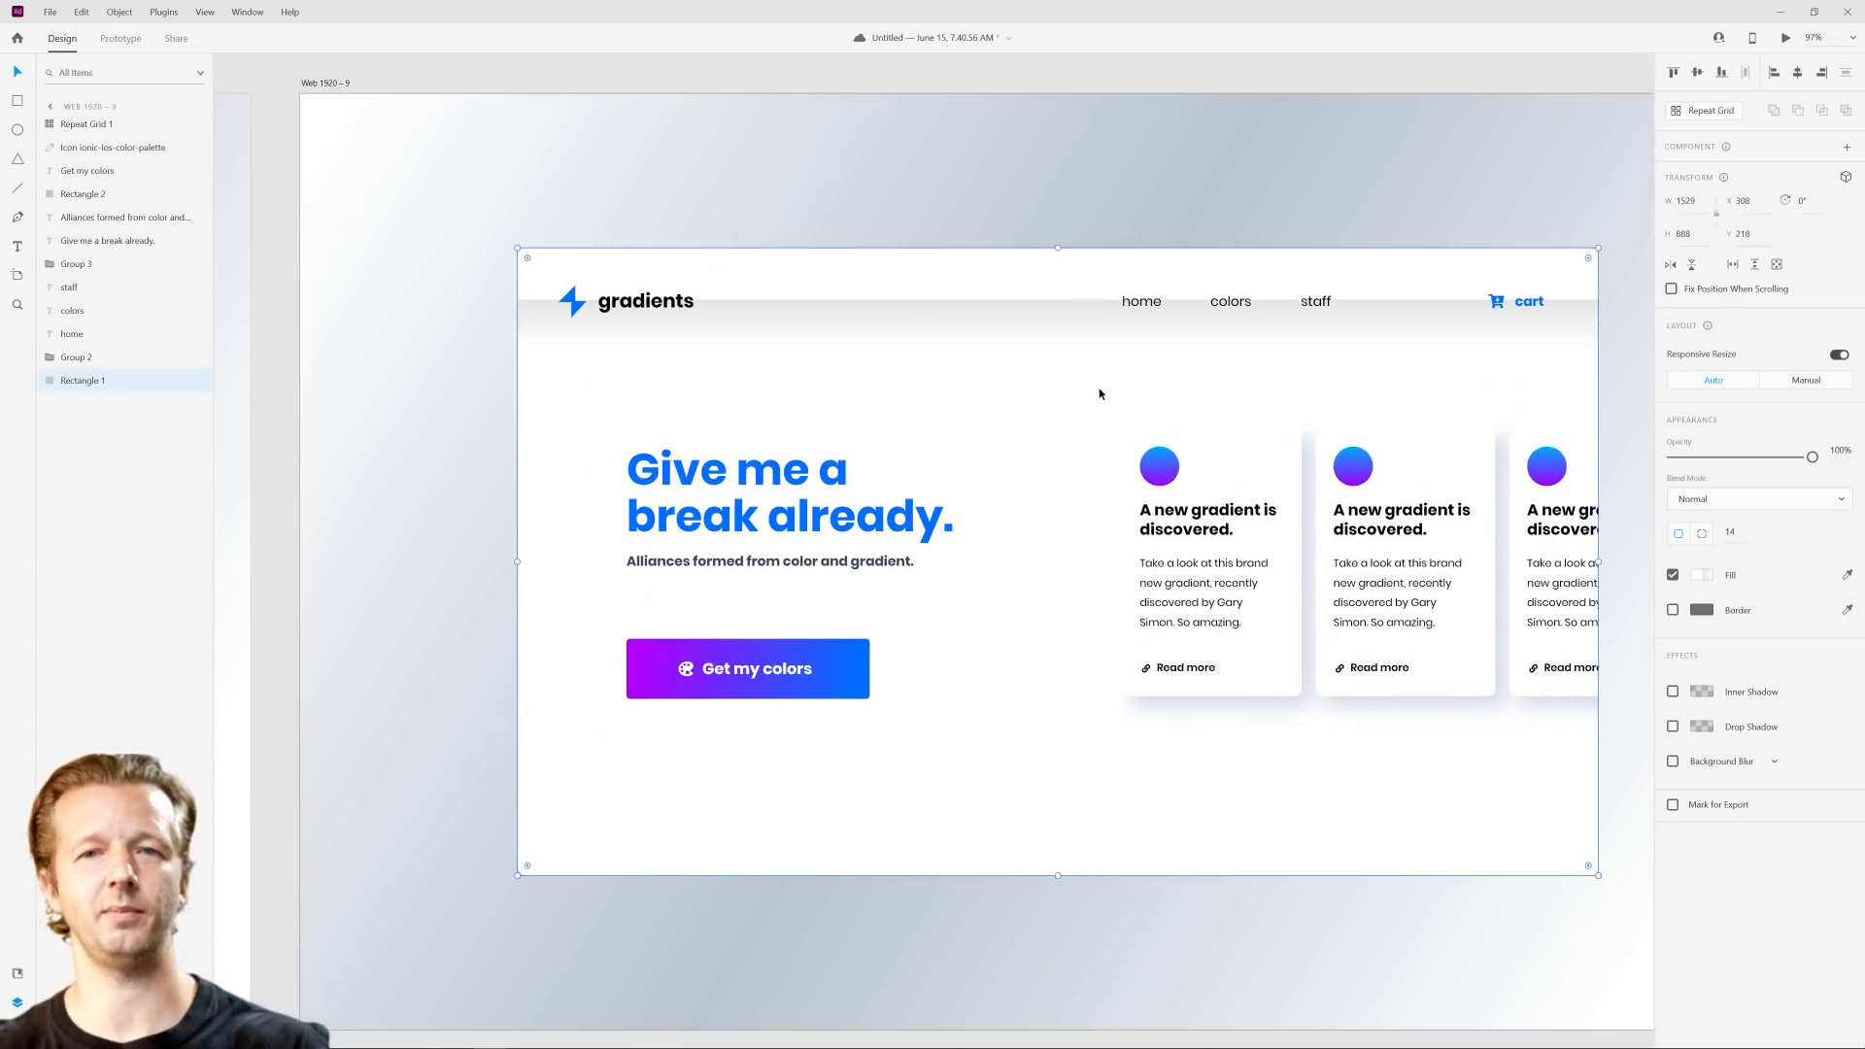
click(1703, 577)
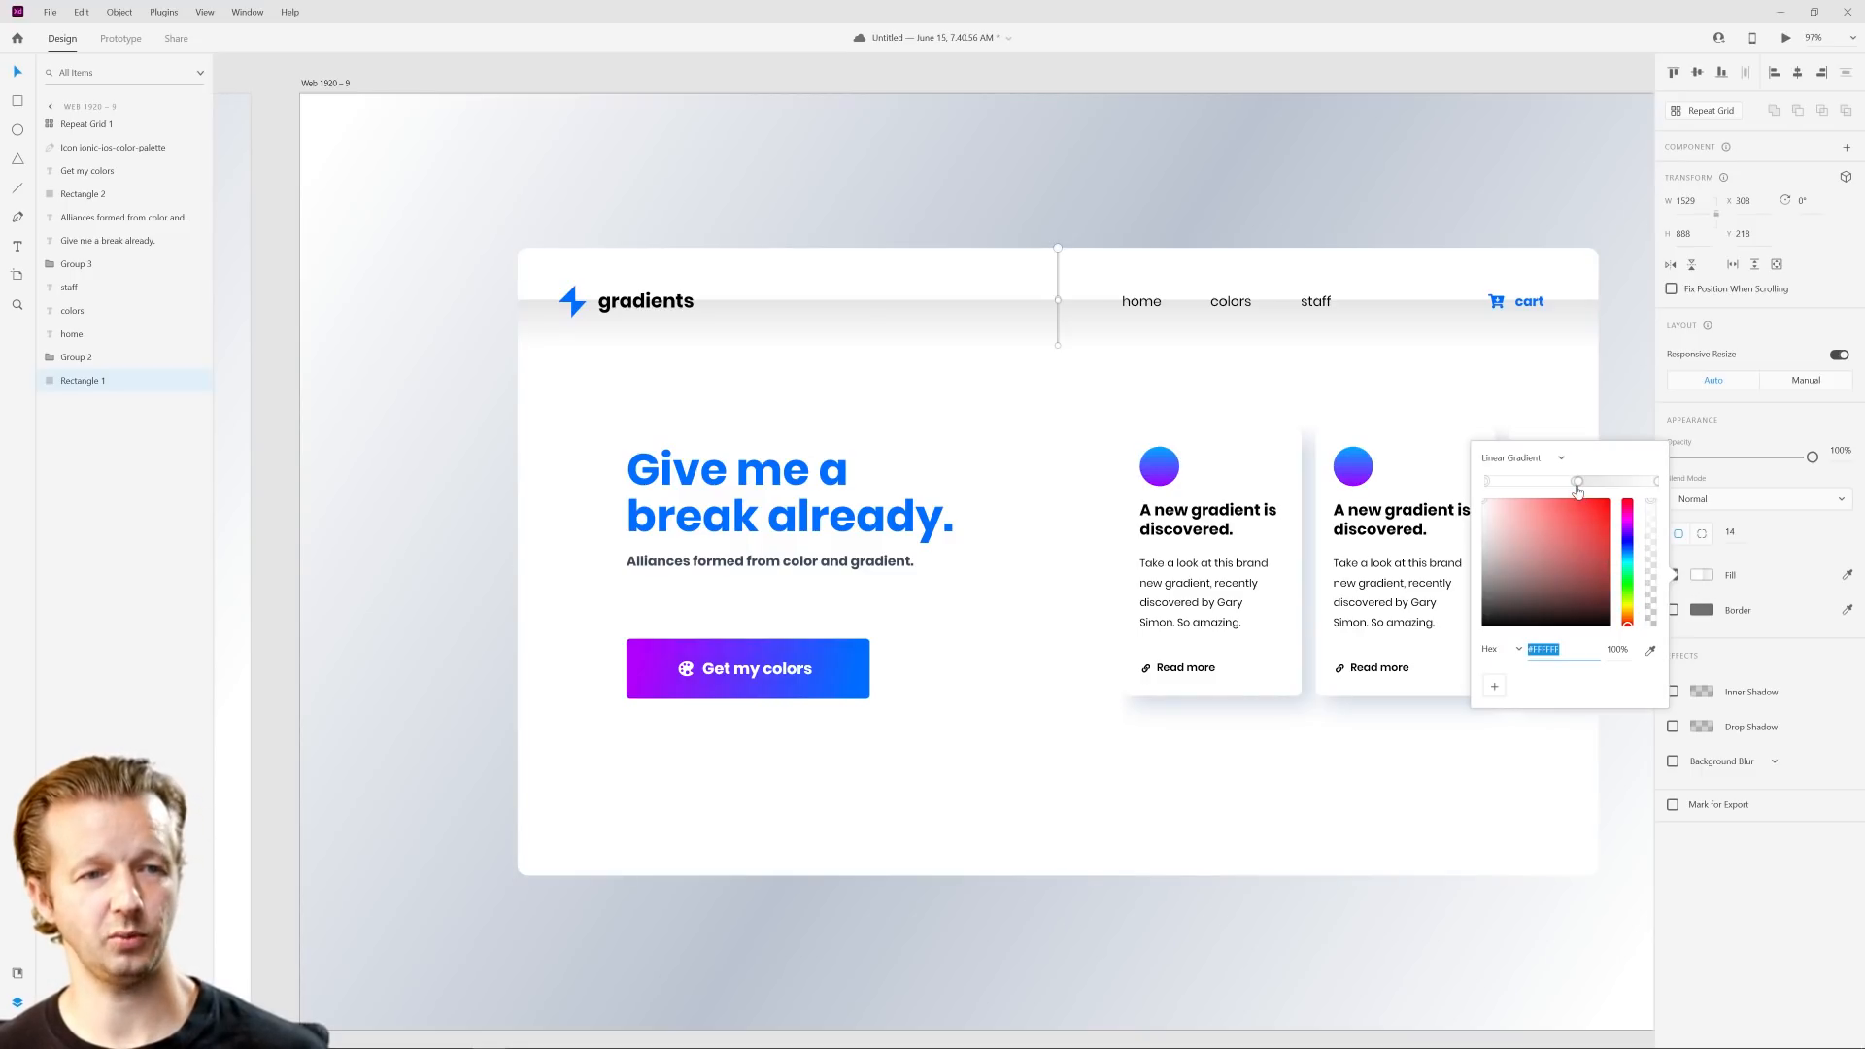
drag(1579, 482, 1581, 521)
click(1485, 483)
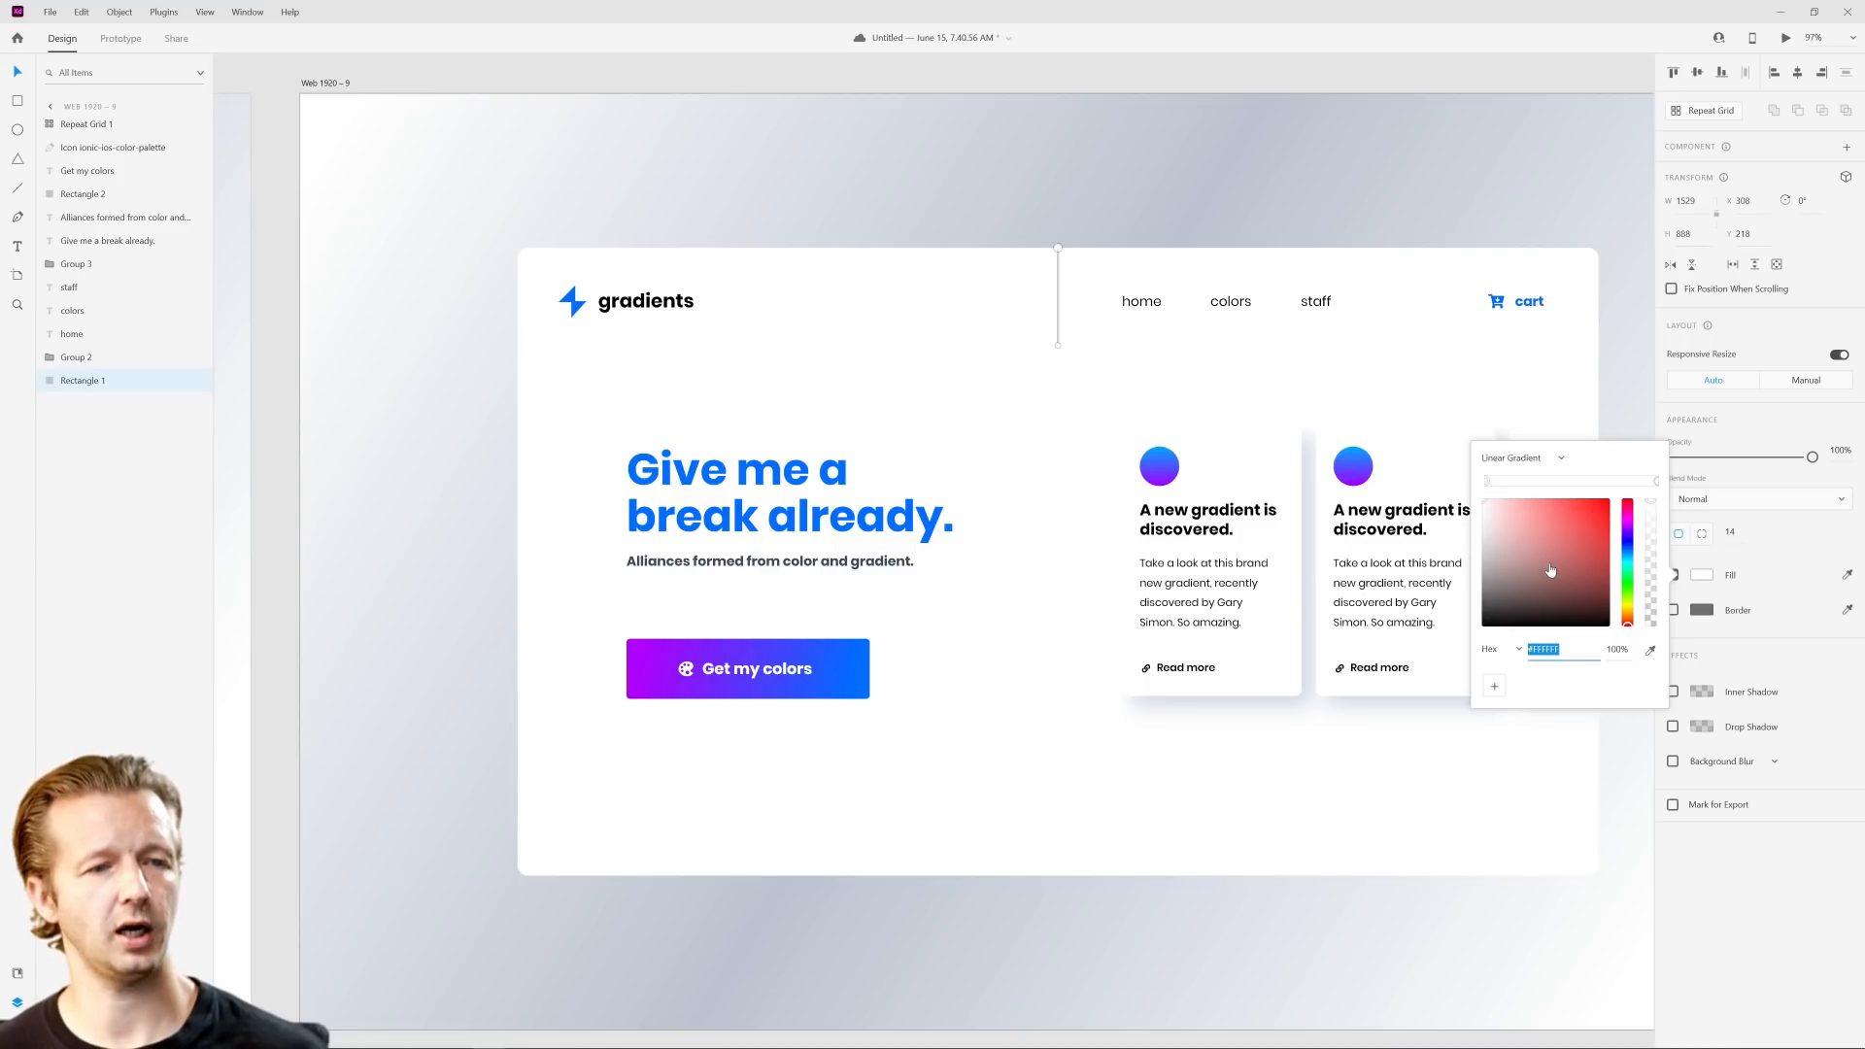
drag(1058, 346, 1546, 843)
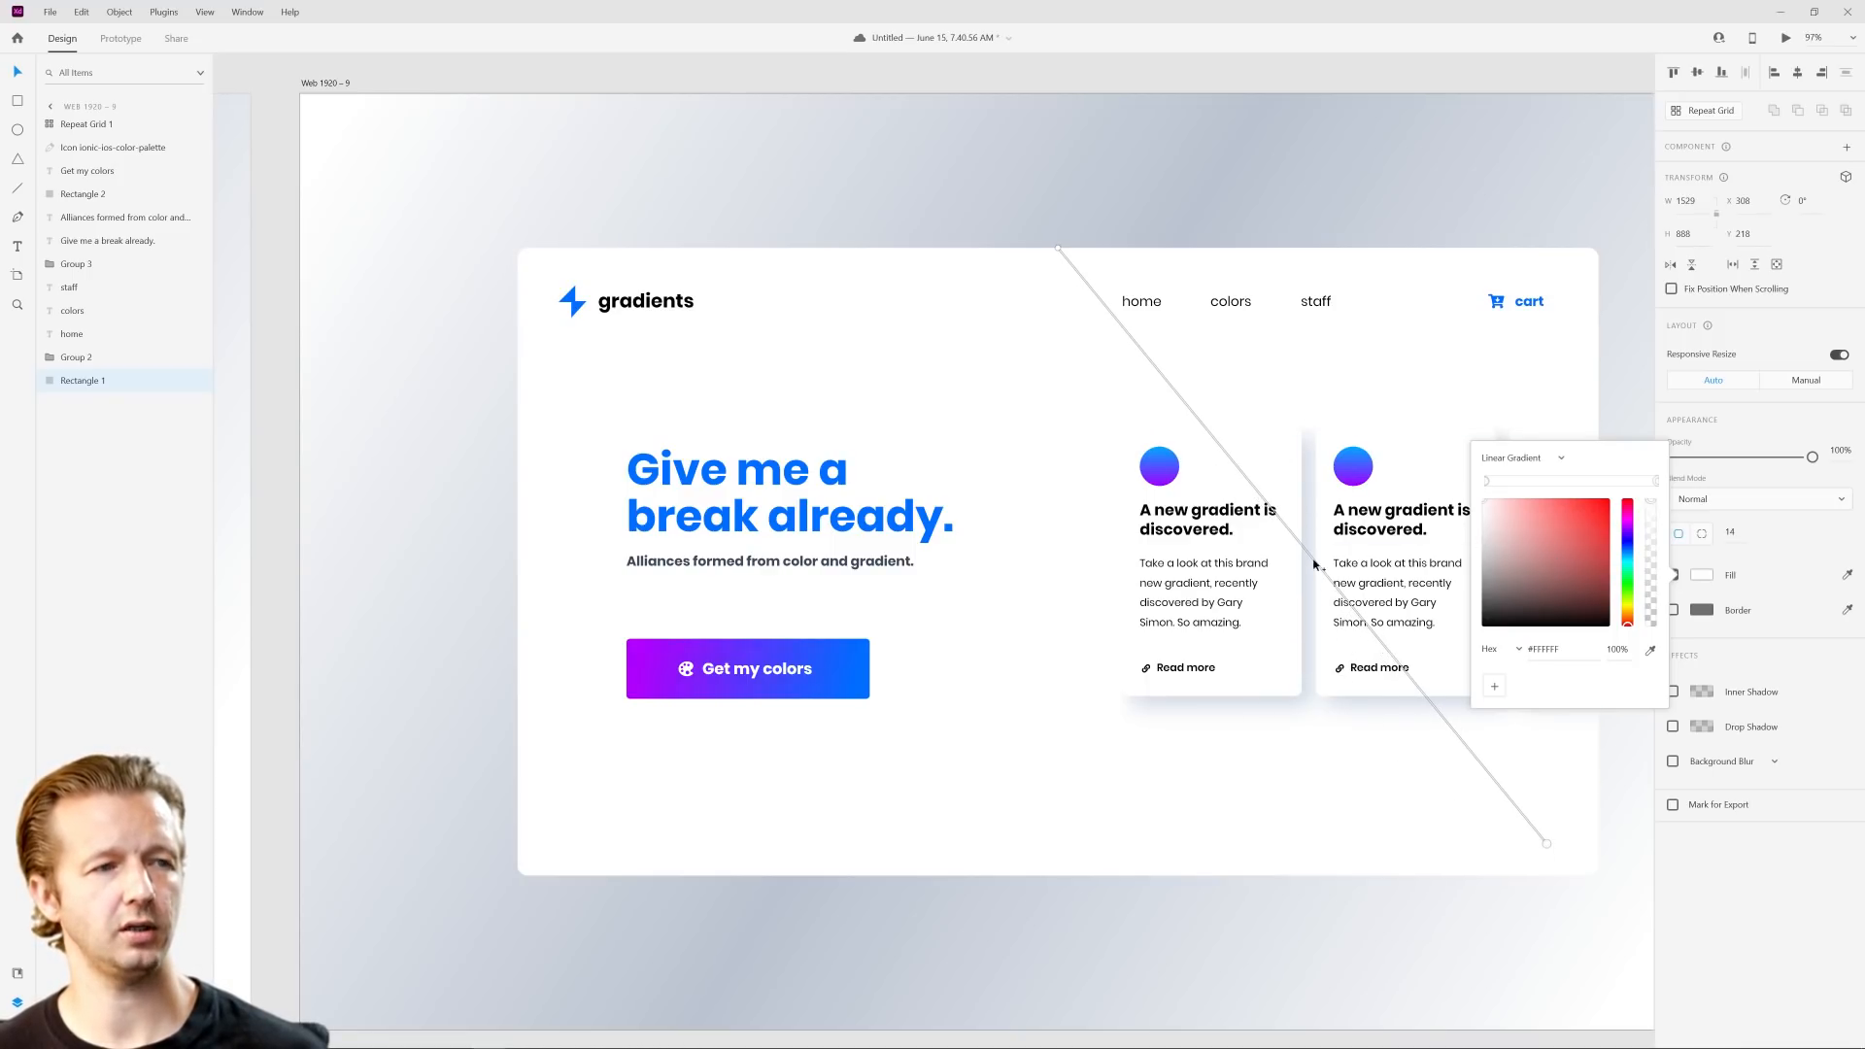
drag(1058, 252, 565, 276)
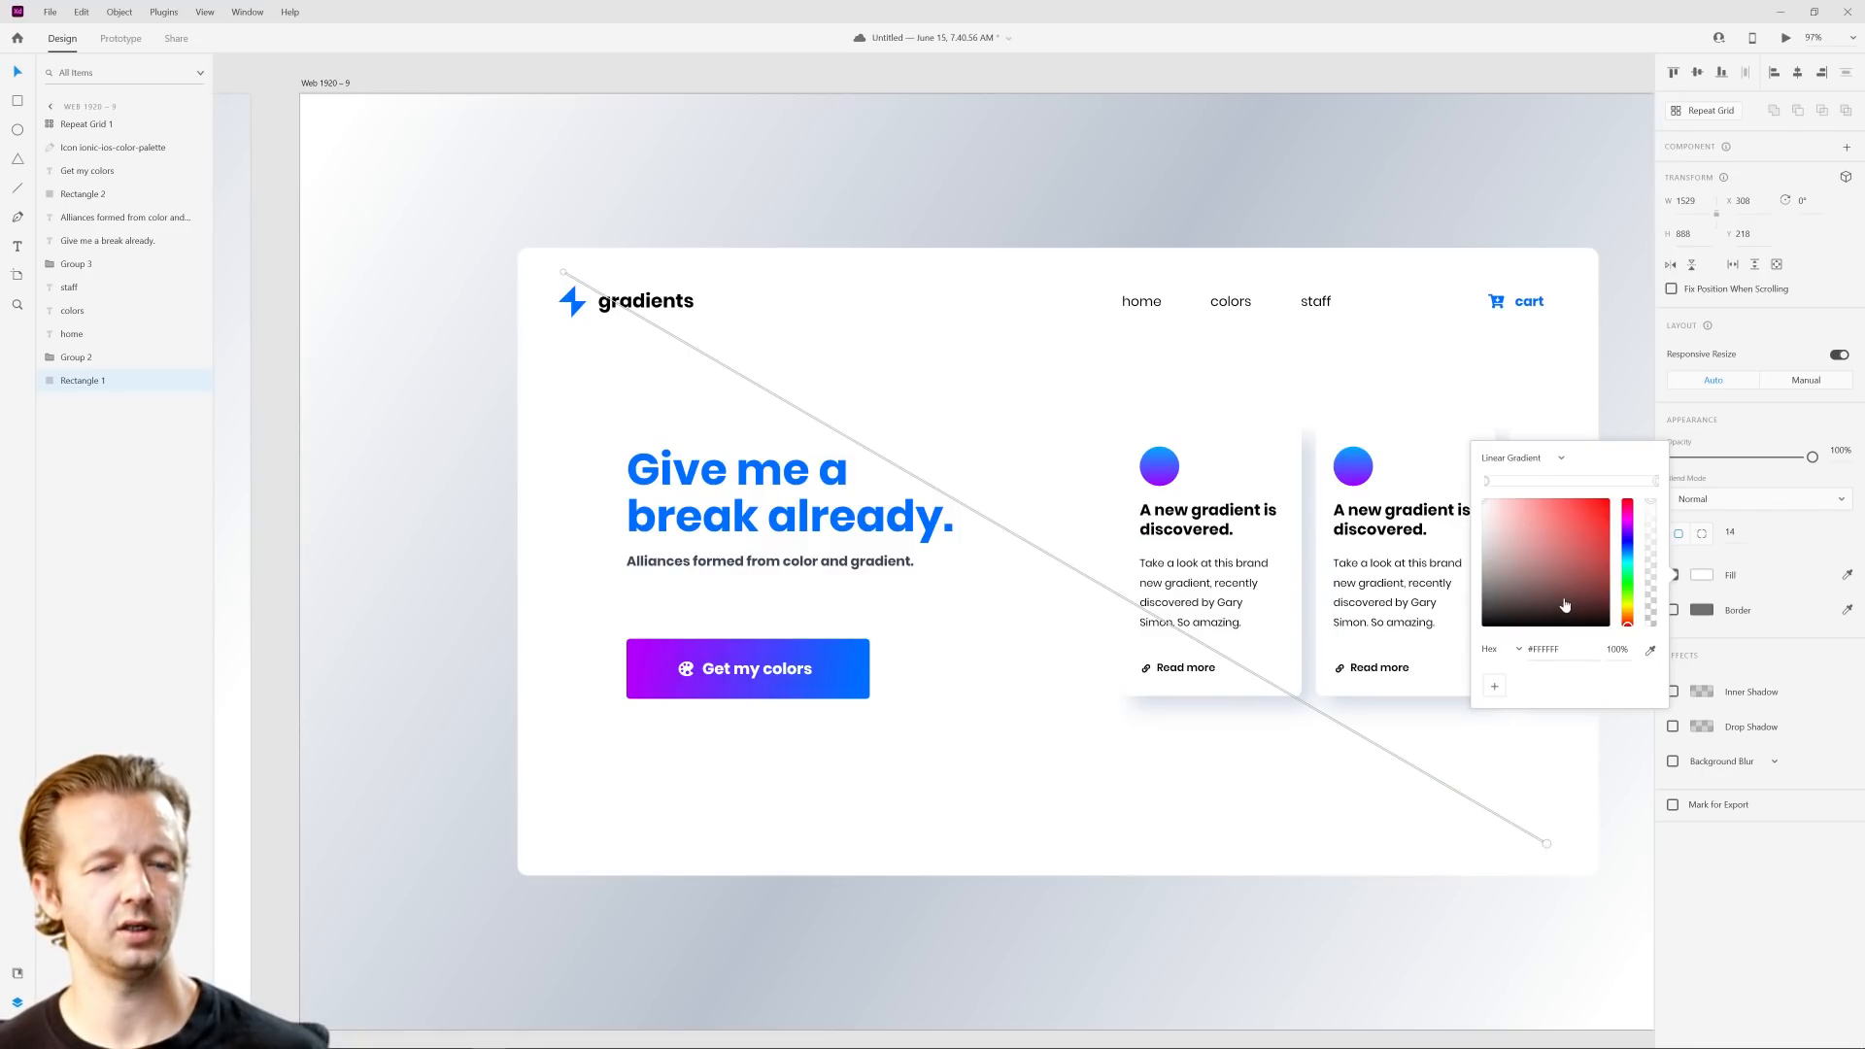
Step: Sample the button's blue for the gradient's lower-right stop and lighten it to #E7EFFC
key(i)
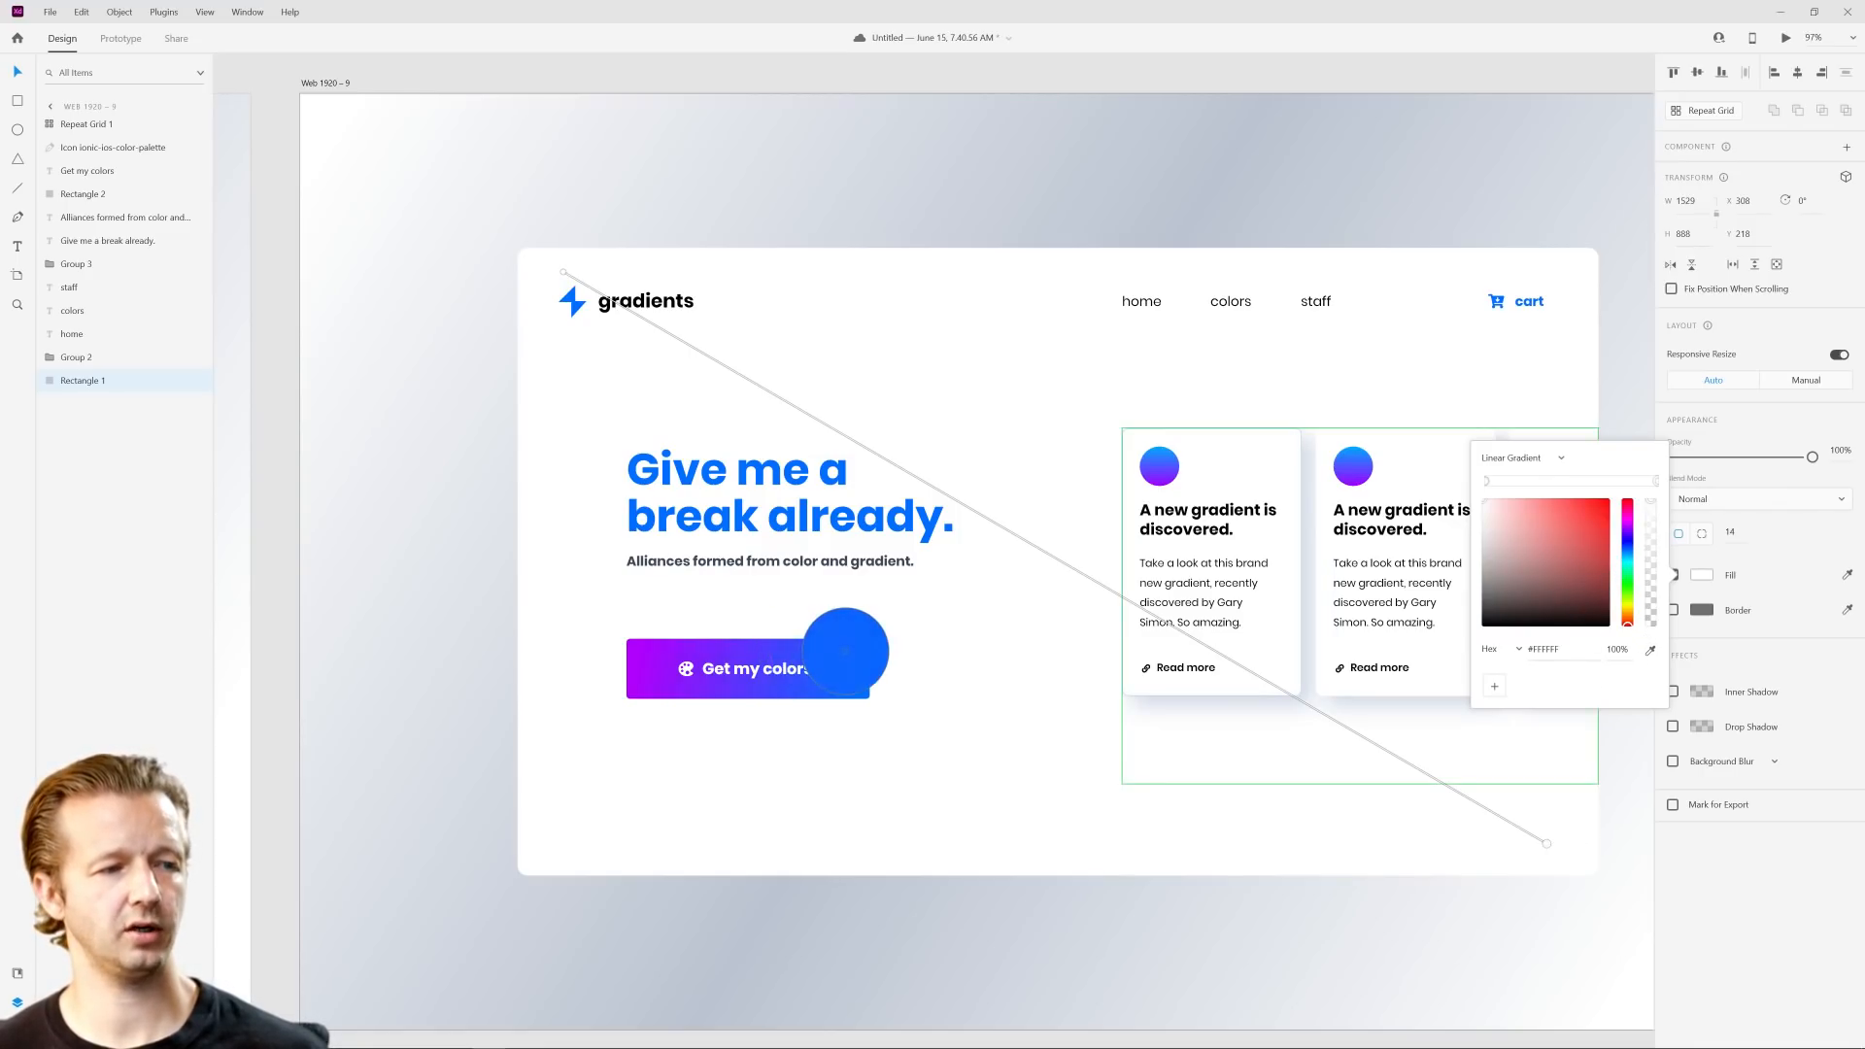
click(849, 650)
drag(1593, 512, 1493, 506)
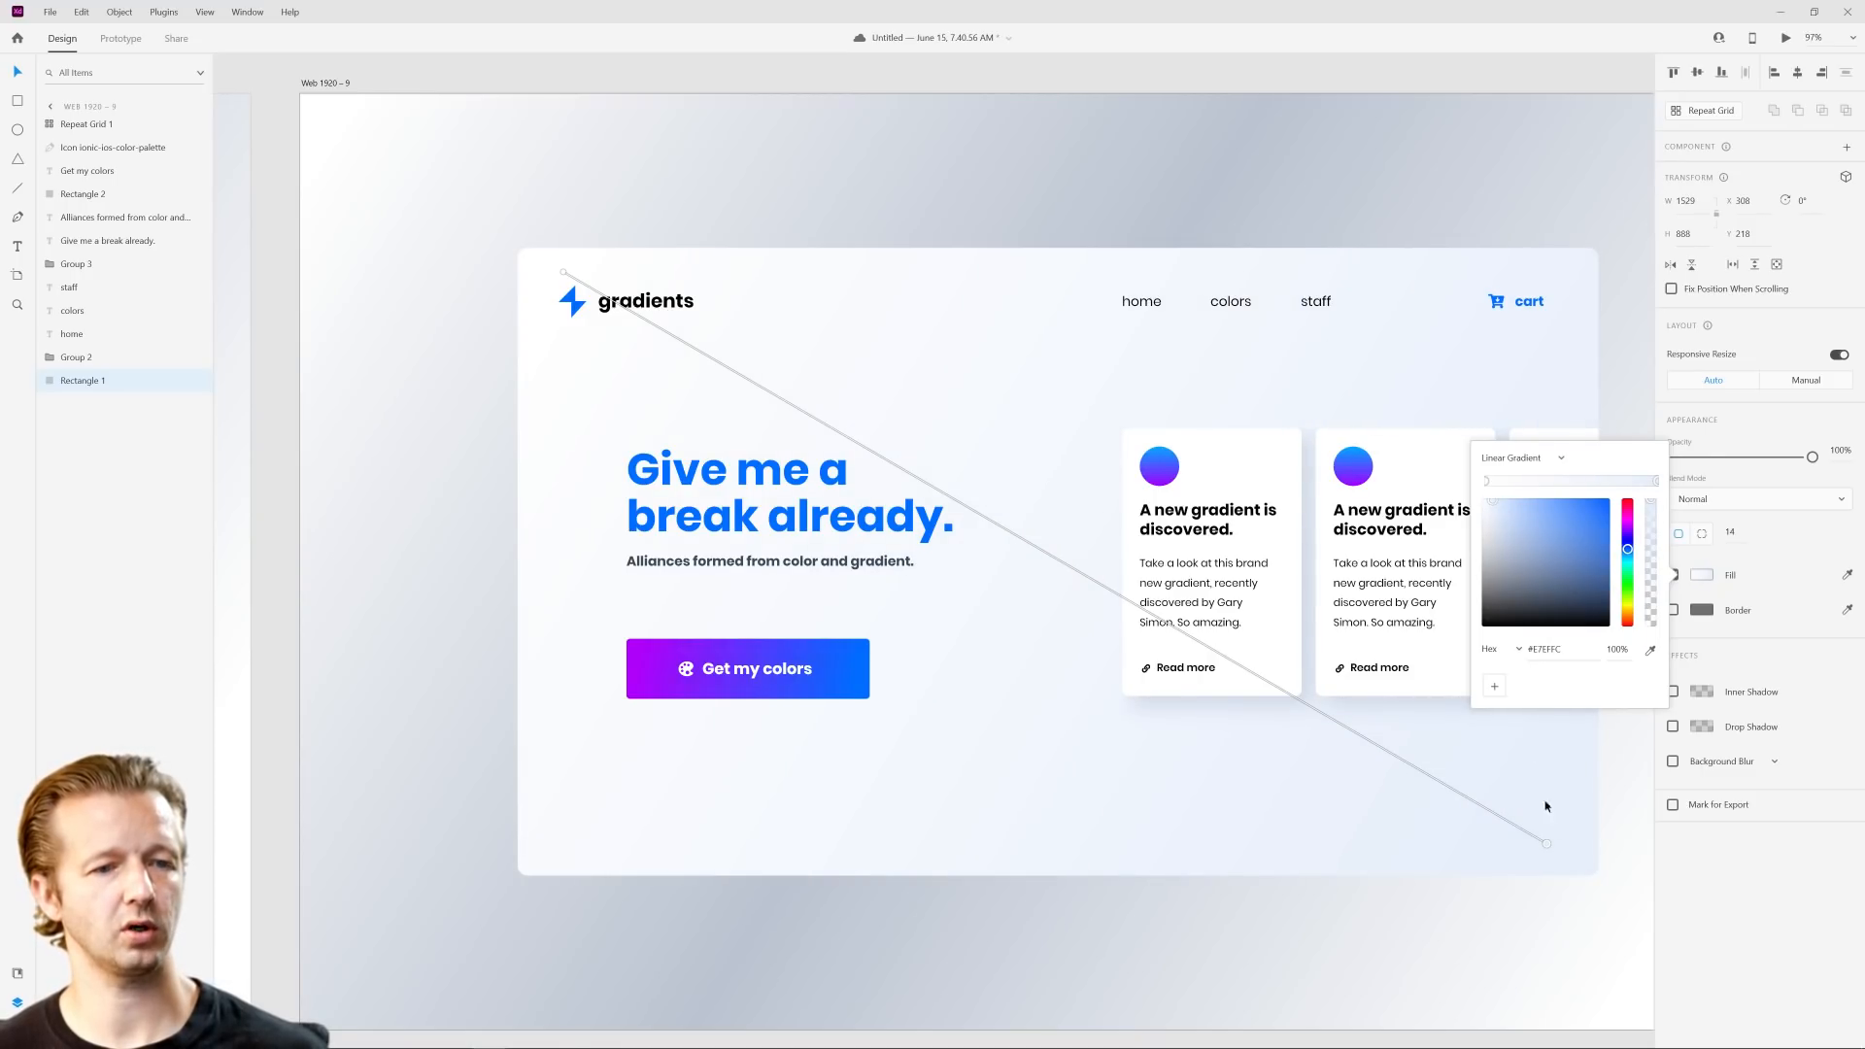
click(1556, 897)
Step: Switch the Web 1920 – 9 artboard's background fill from a linear gradient to a solid color
drag(1553, 910, 1576, 826)
scroll(1576, 826, down, 2)
scroll(1523, 546, up, 1)
drag(1578, 554, 1485, 523)
click(522, 235)
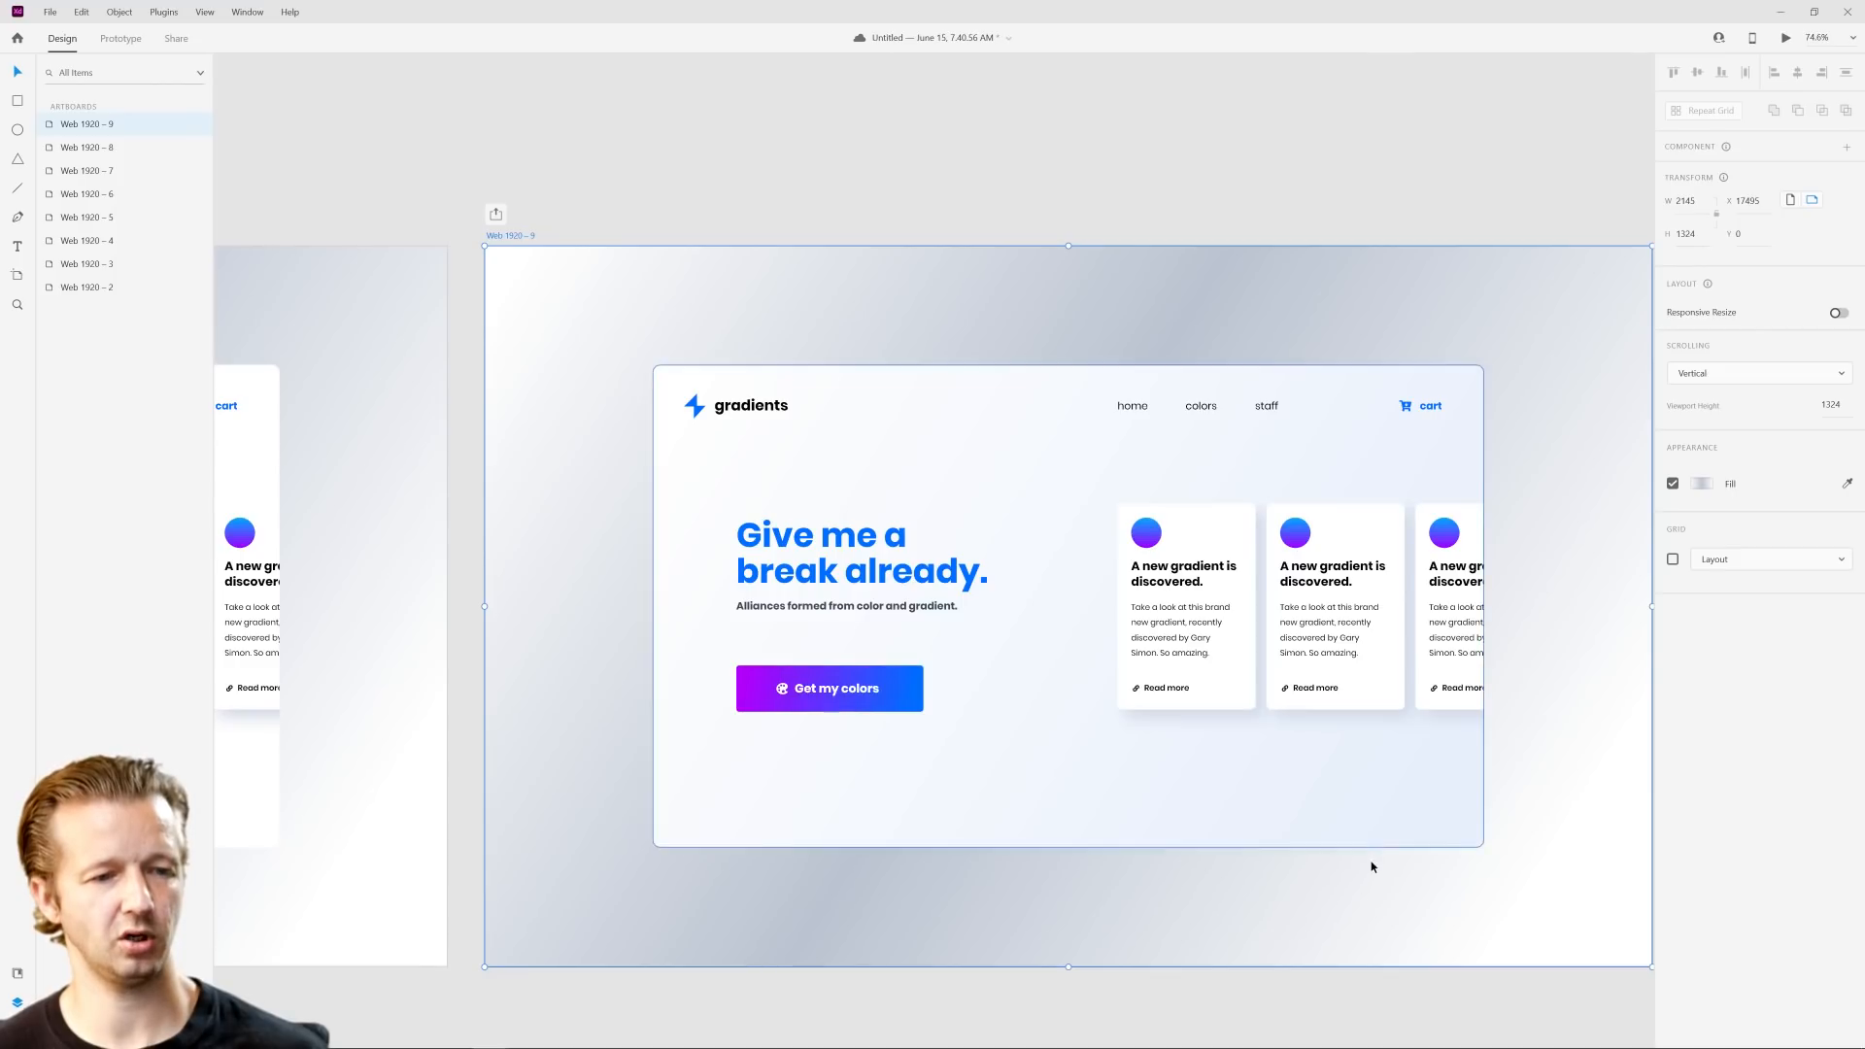
click(1702, 483)
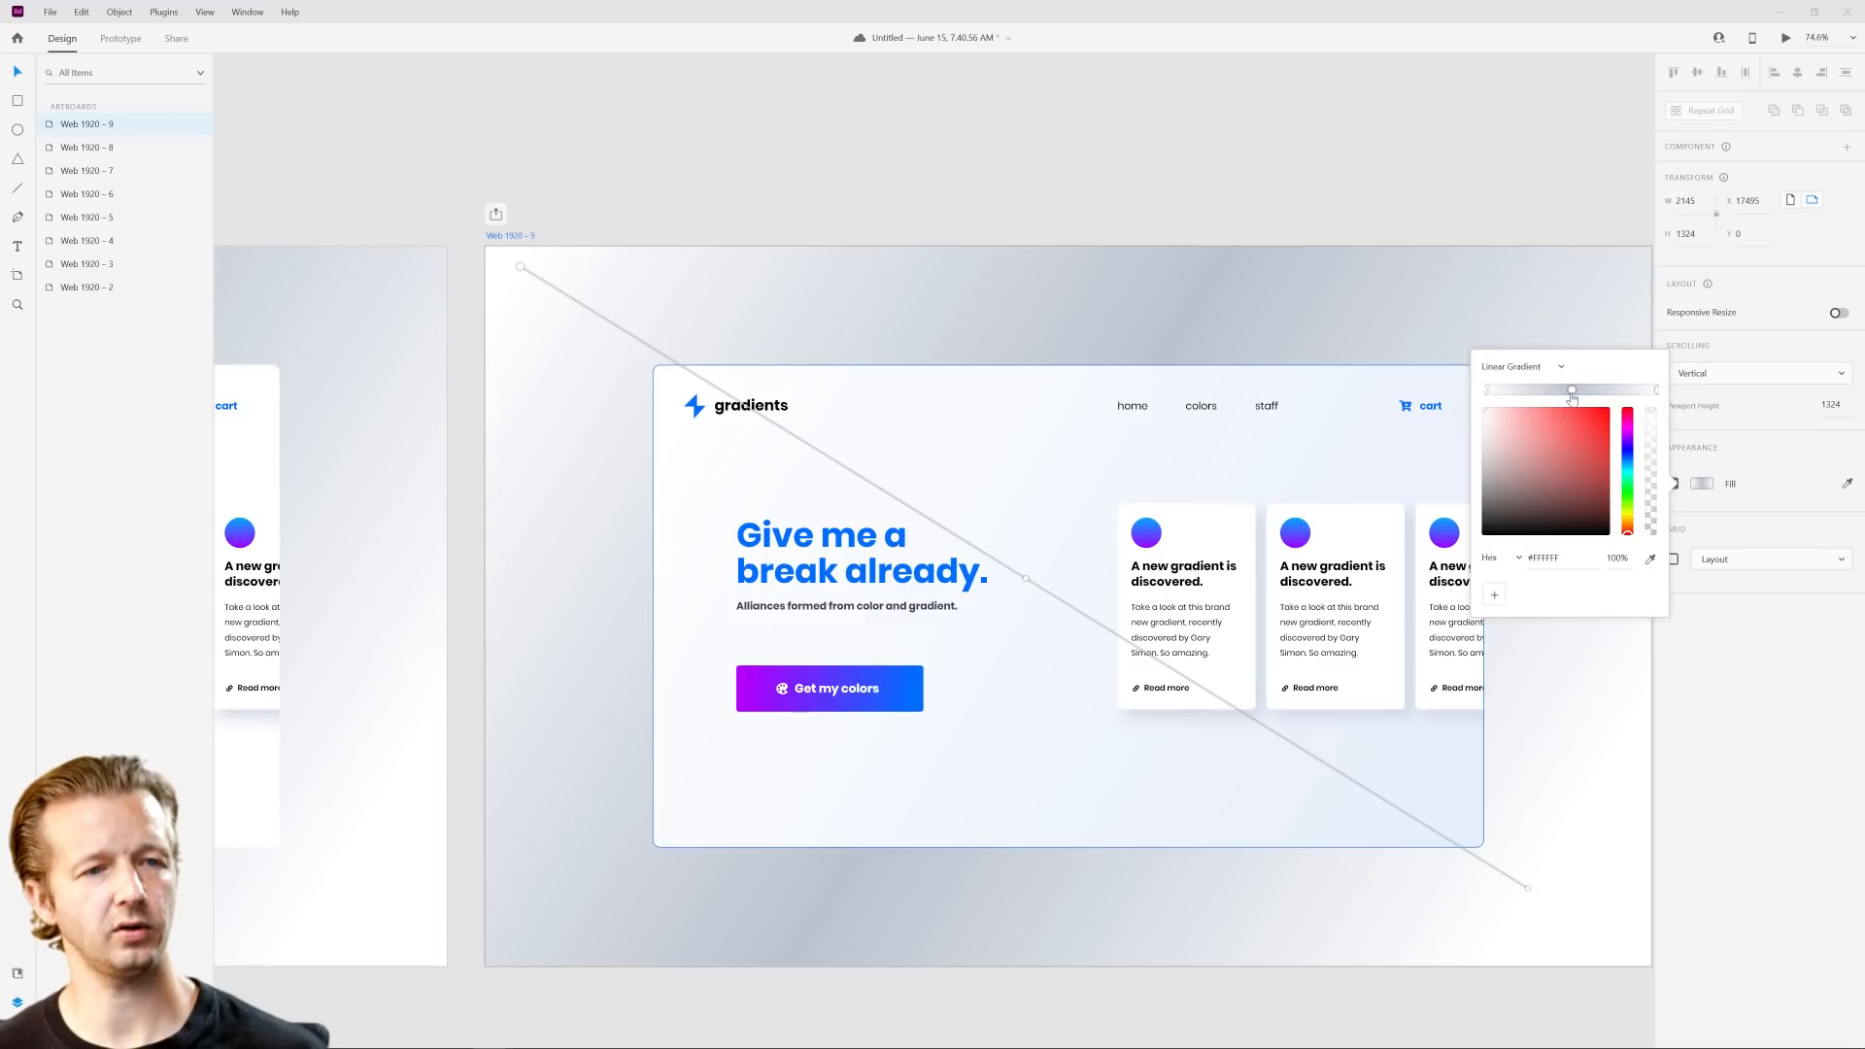
click(1527, 371)
click(1503, 342)
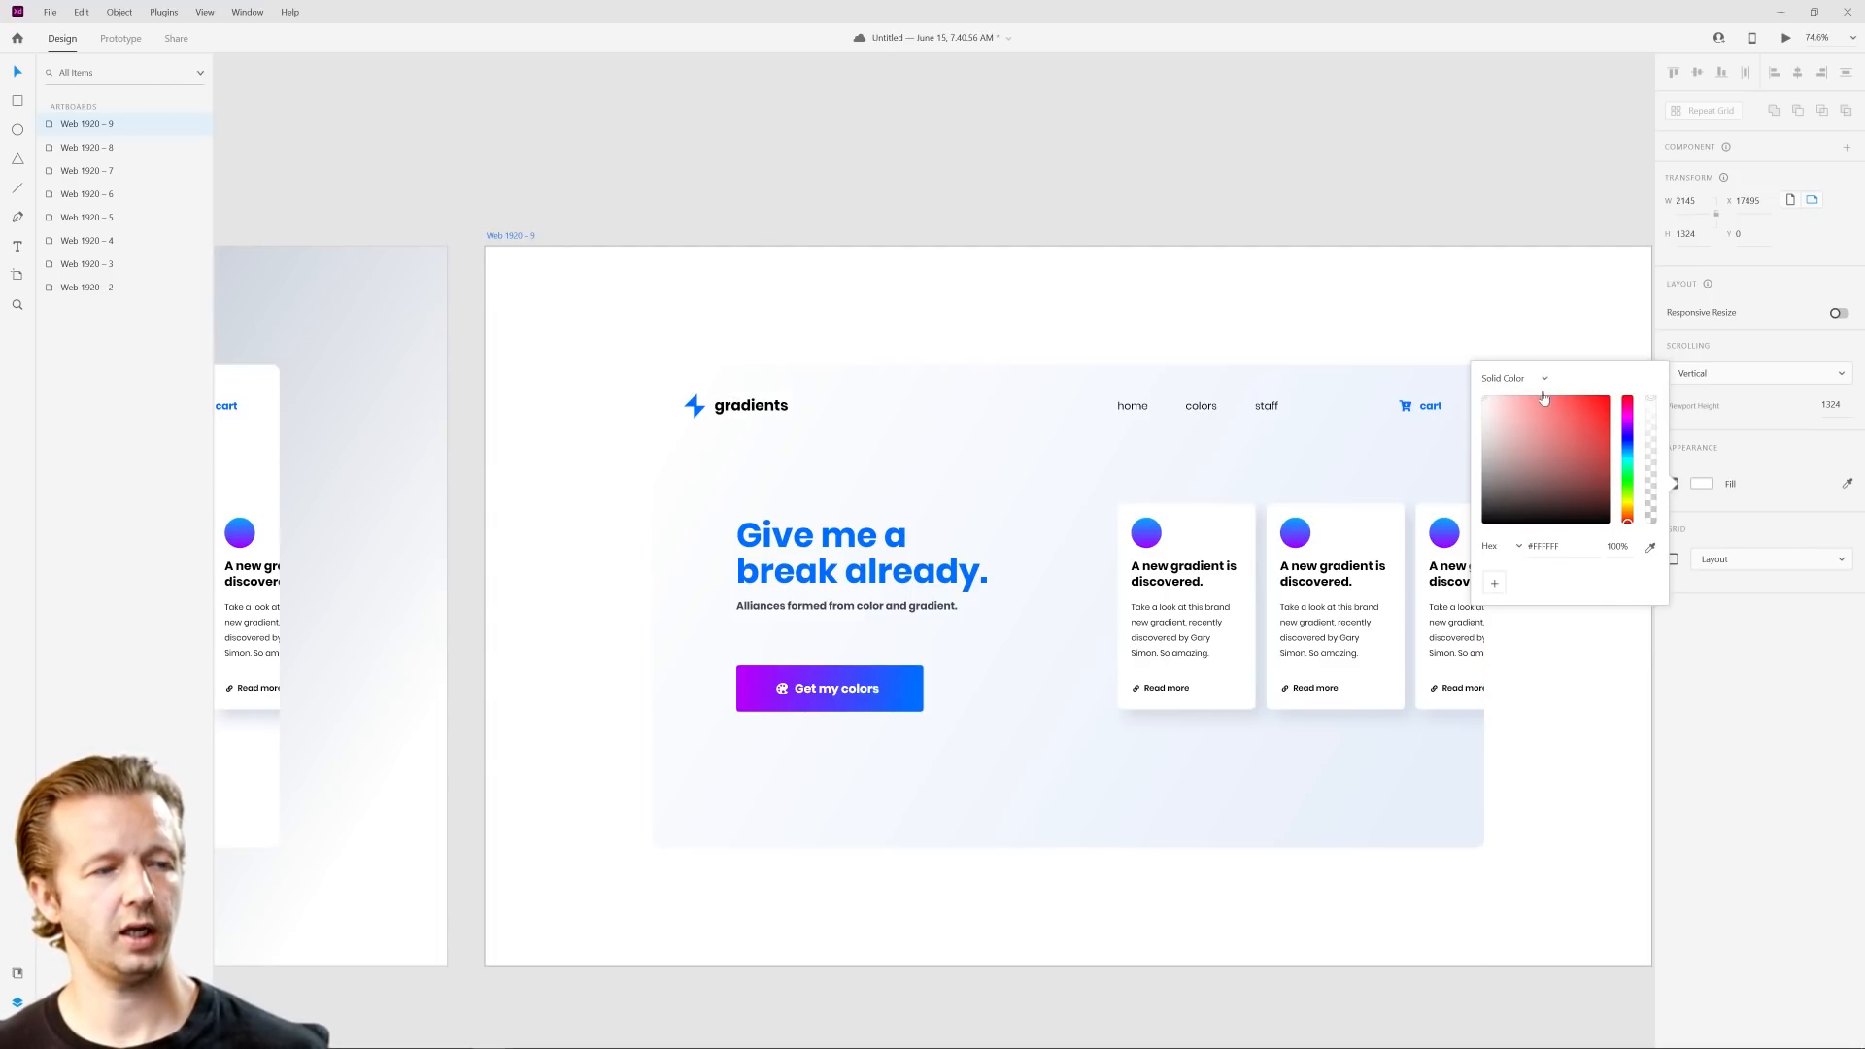
Step: Sample the button's purple for the artboard background and lighten it to pale purple #E1D5E8
click(1651, 550)
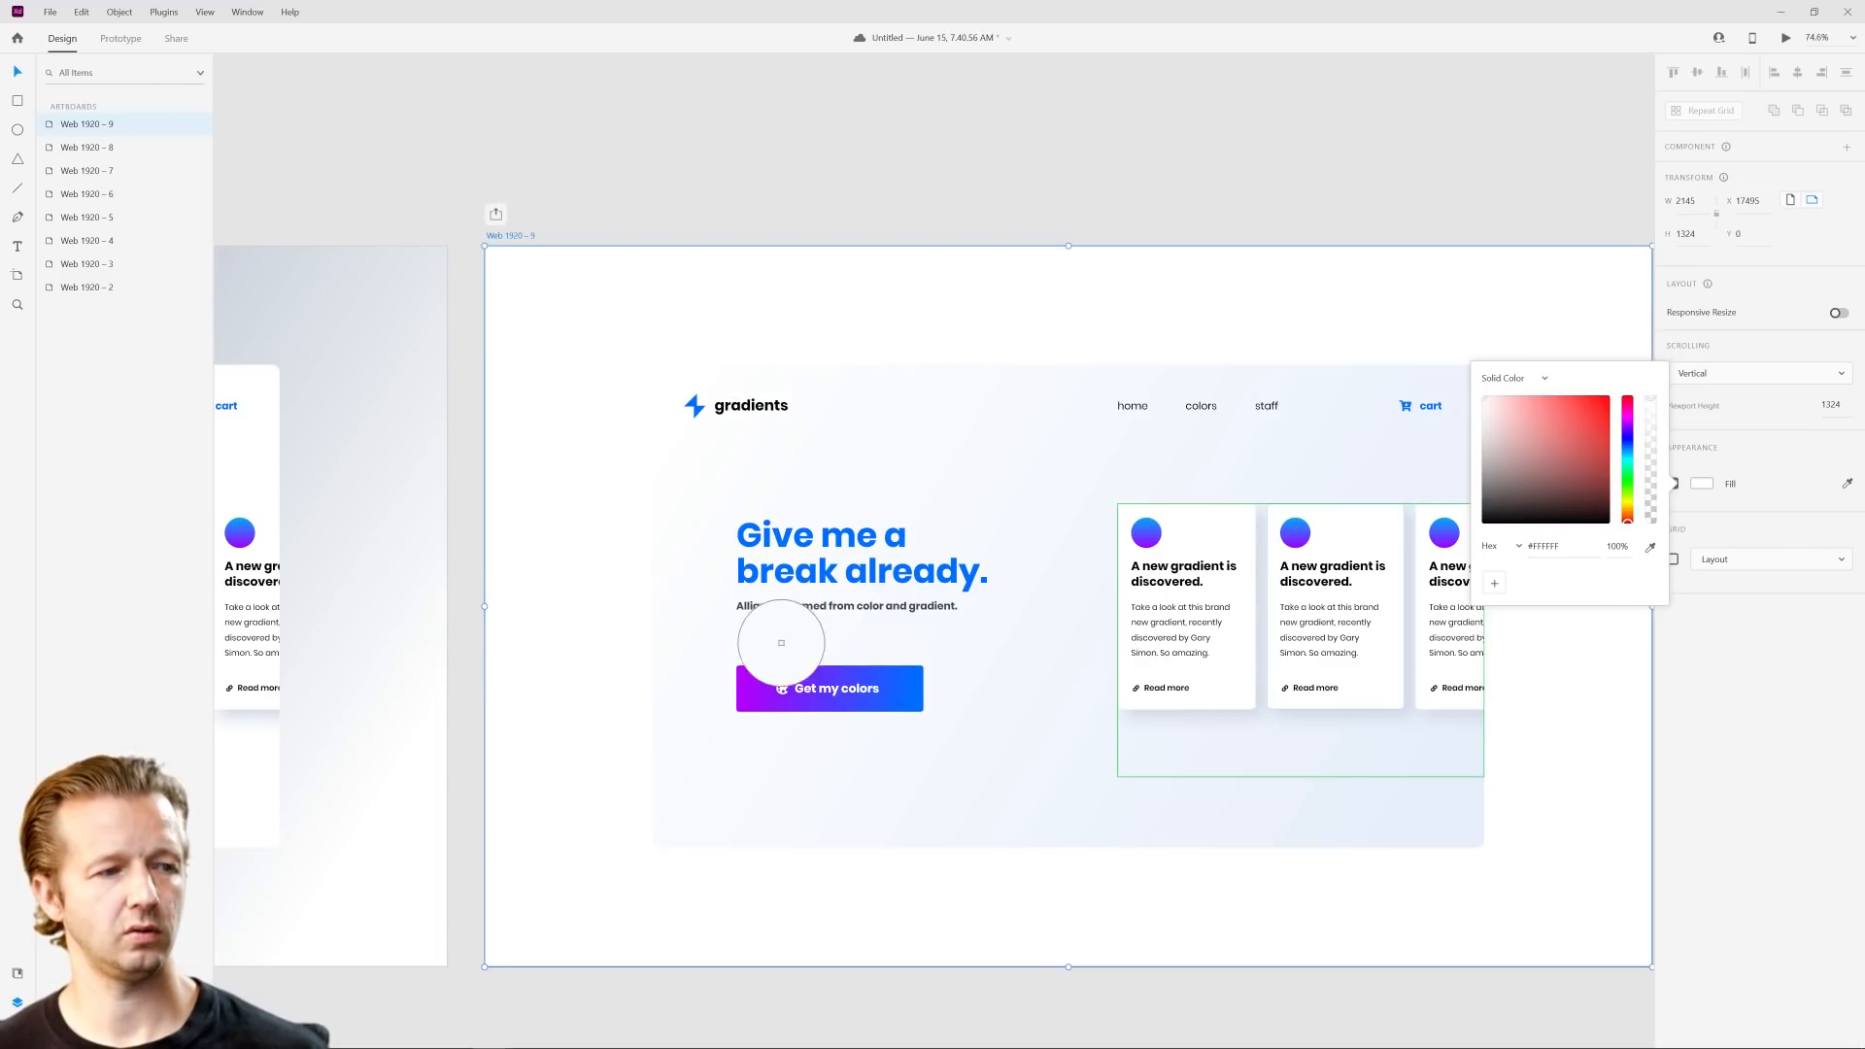
click(770, 666)
drag(1506, 404, 1495, 412)
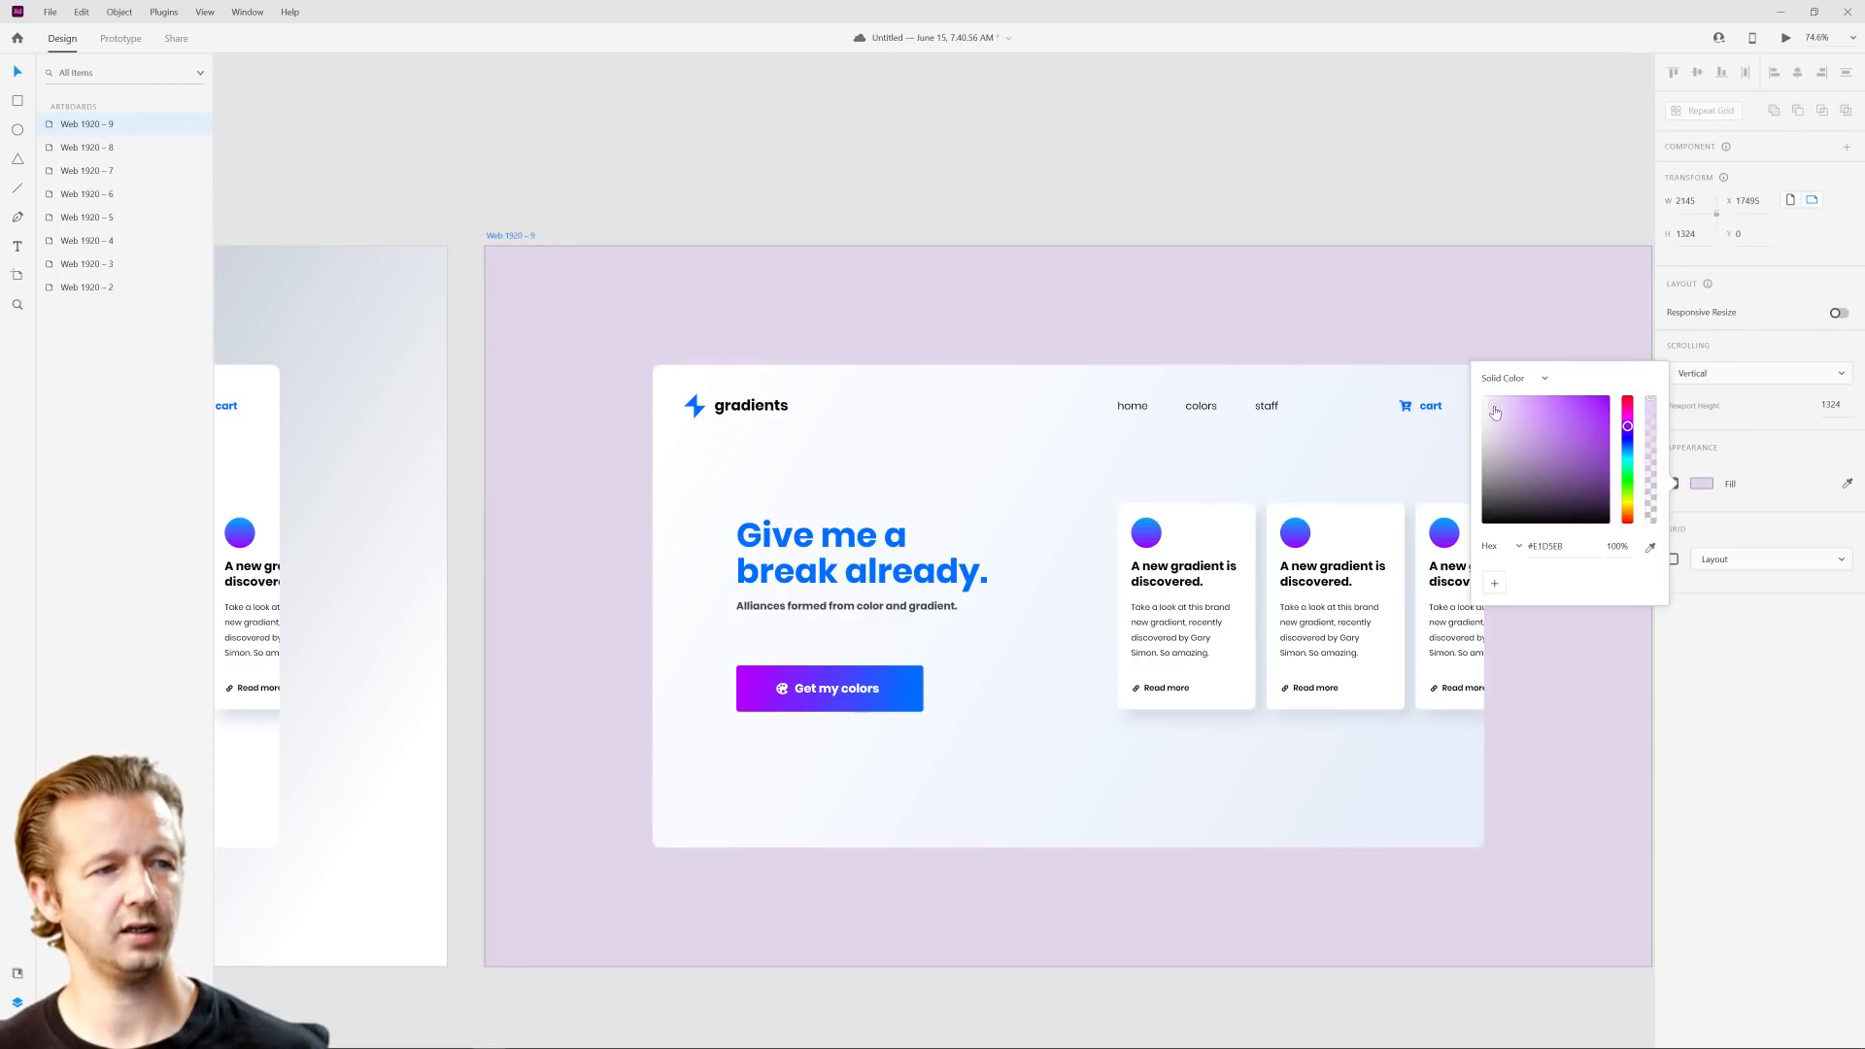
Step: Shift the artboard background's hue from purple to blue and lighten it to a pale grayish blue
drag(1628, 439, 1630, 447)
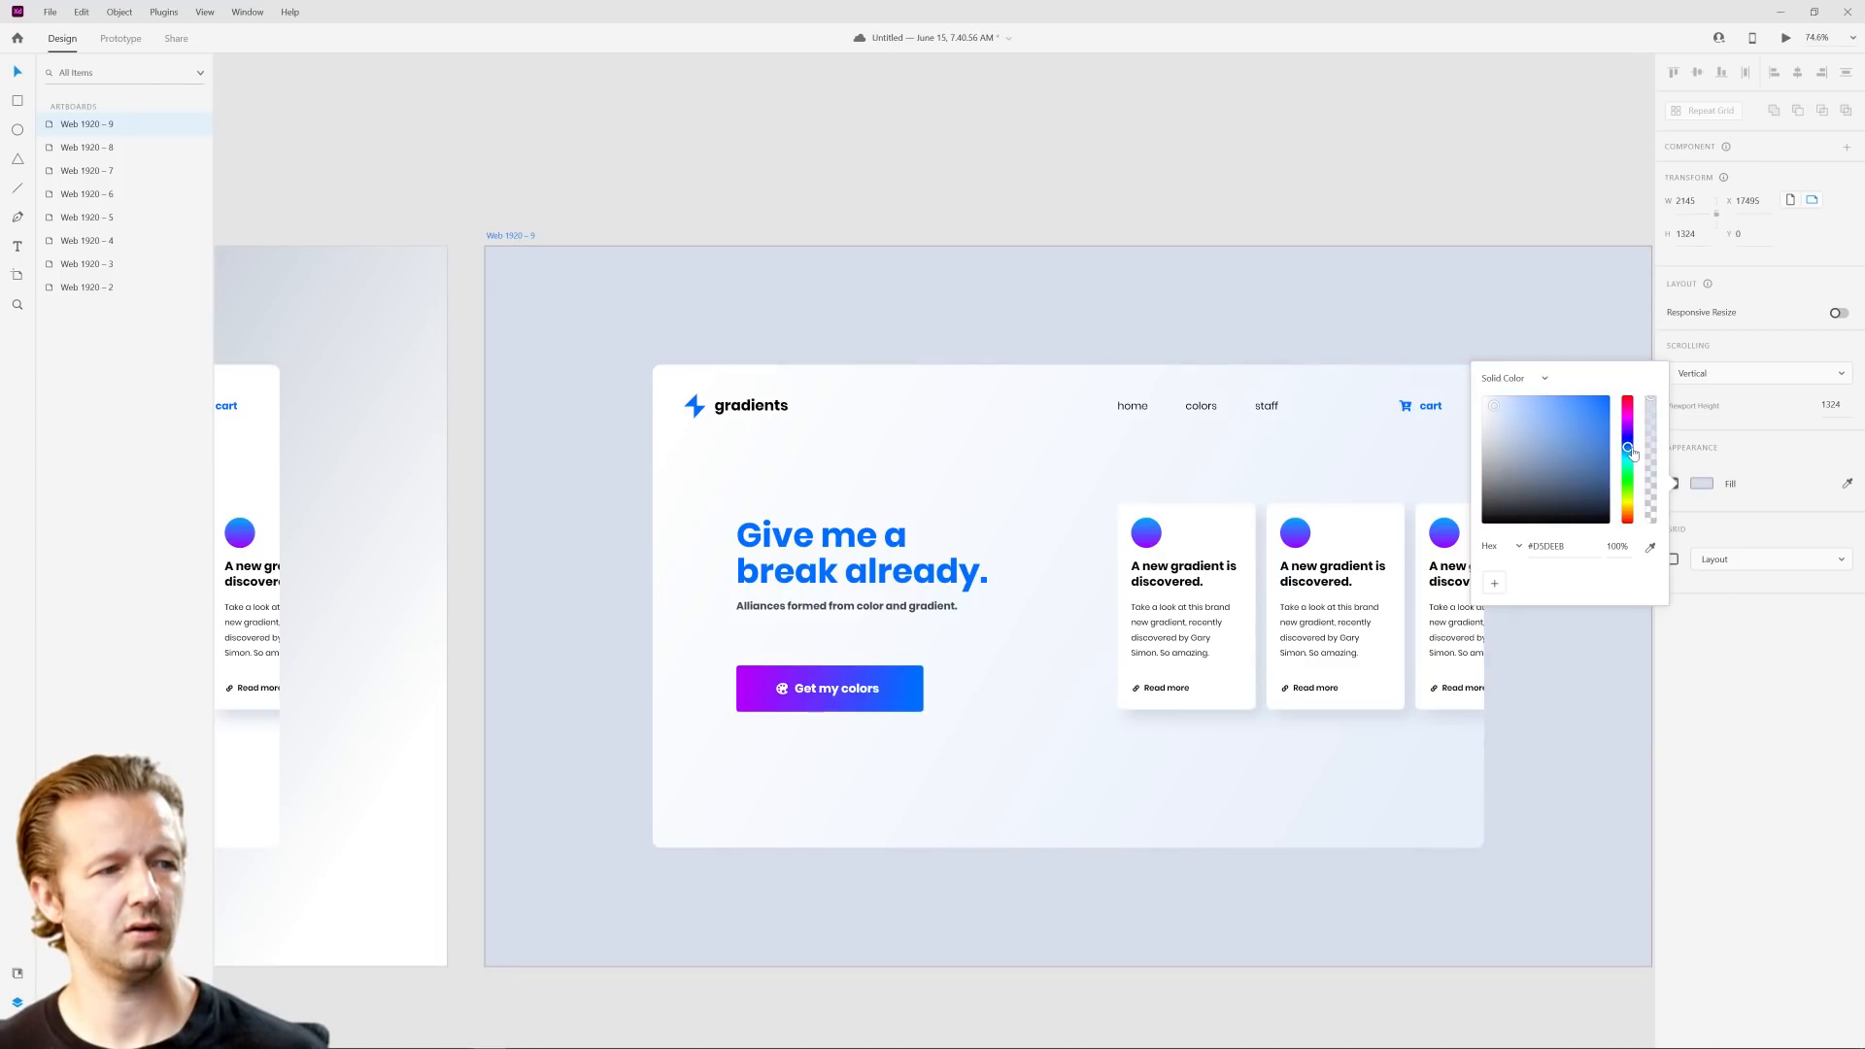
drag(1494, 407, 1491, 407)
click(1223, 313)
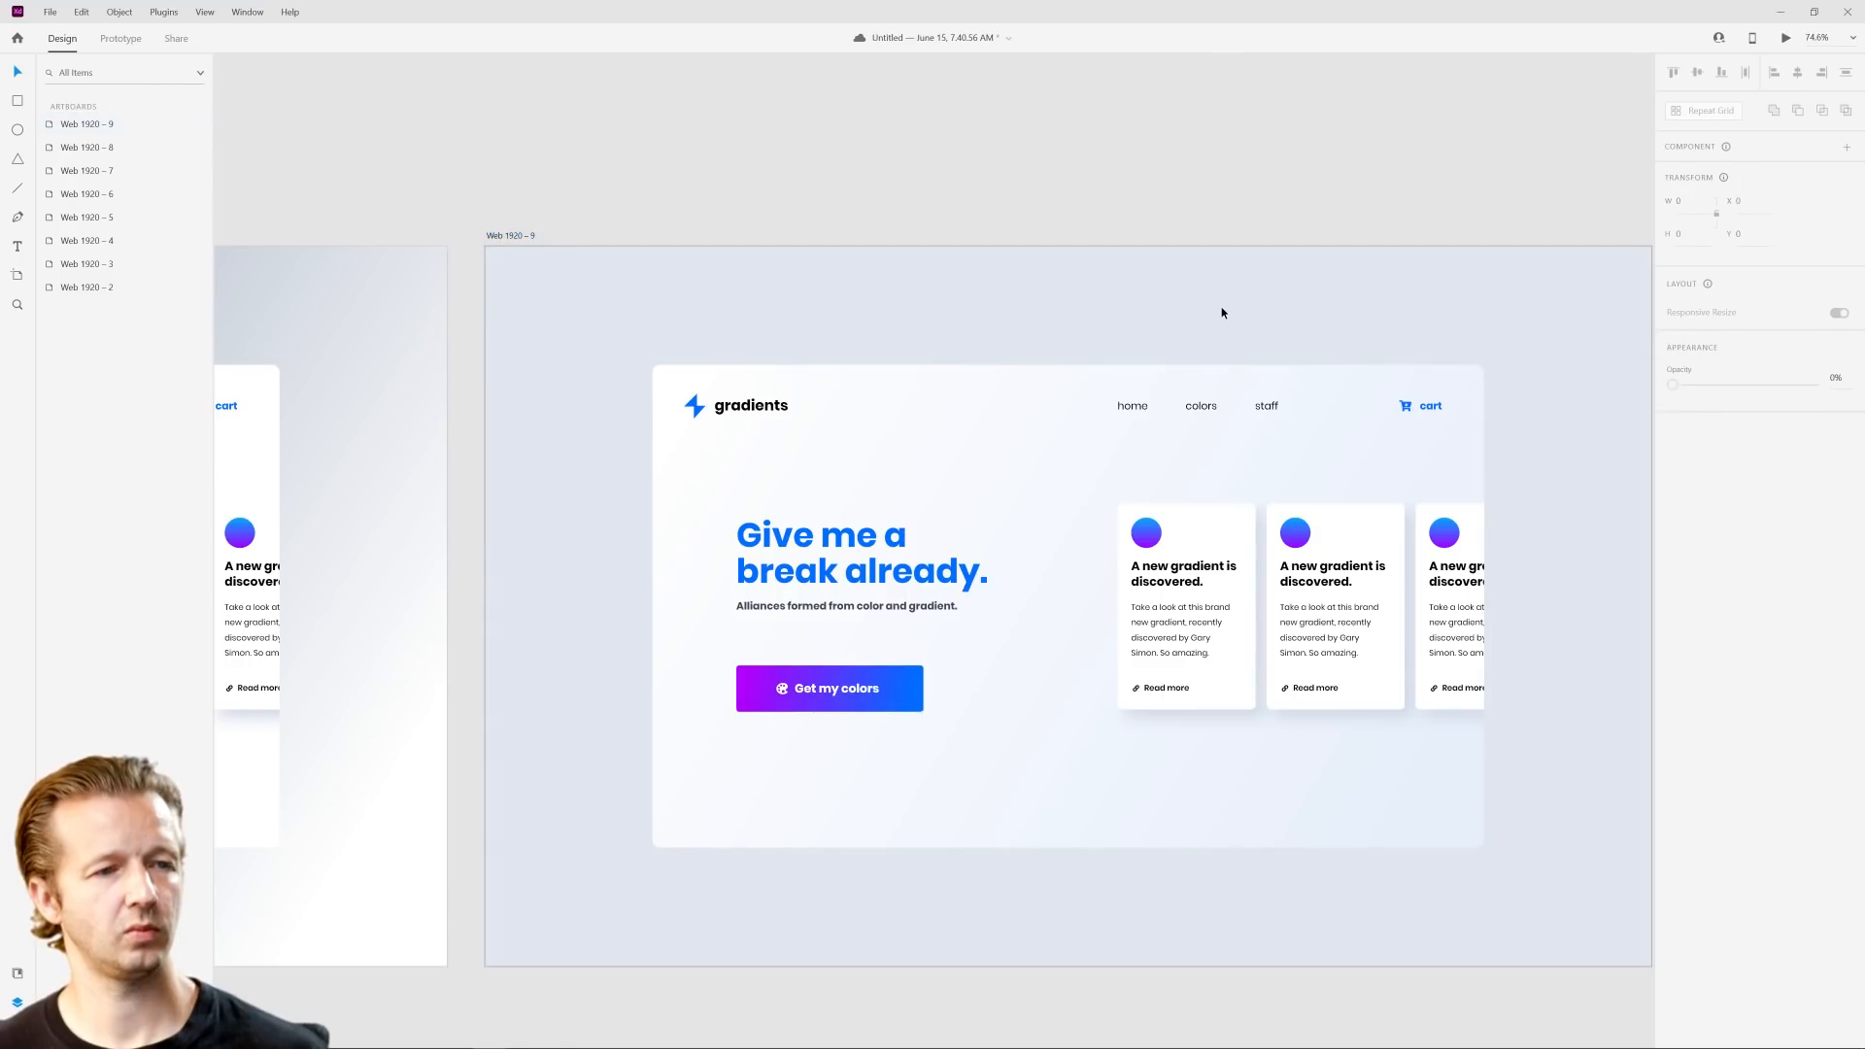
Step: Shorten the white panel's linear gradient by pulling its end point up from the lower-right corner to just above the headline
drag(1280, 300, 1246, 238)
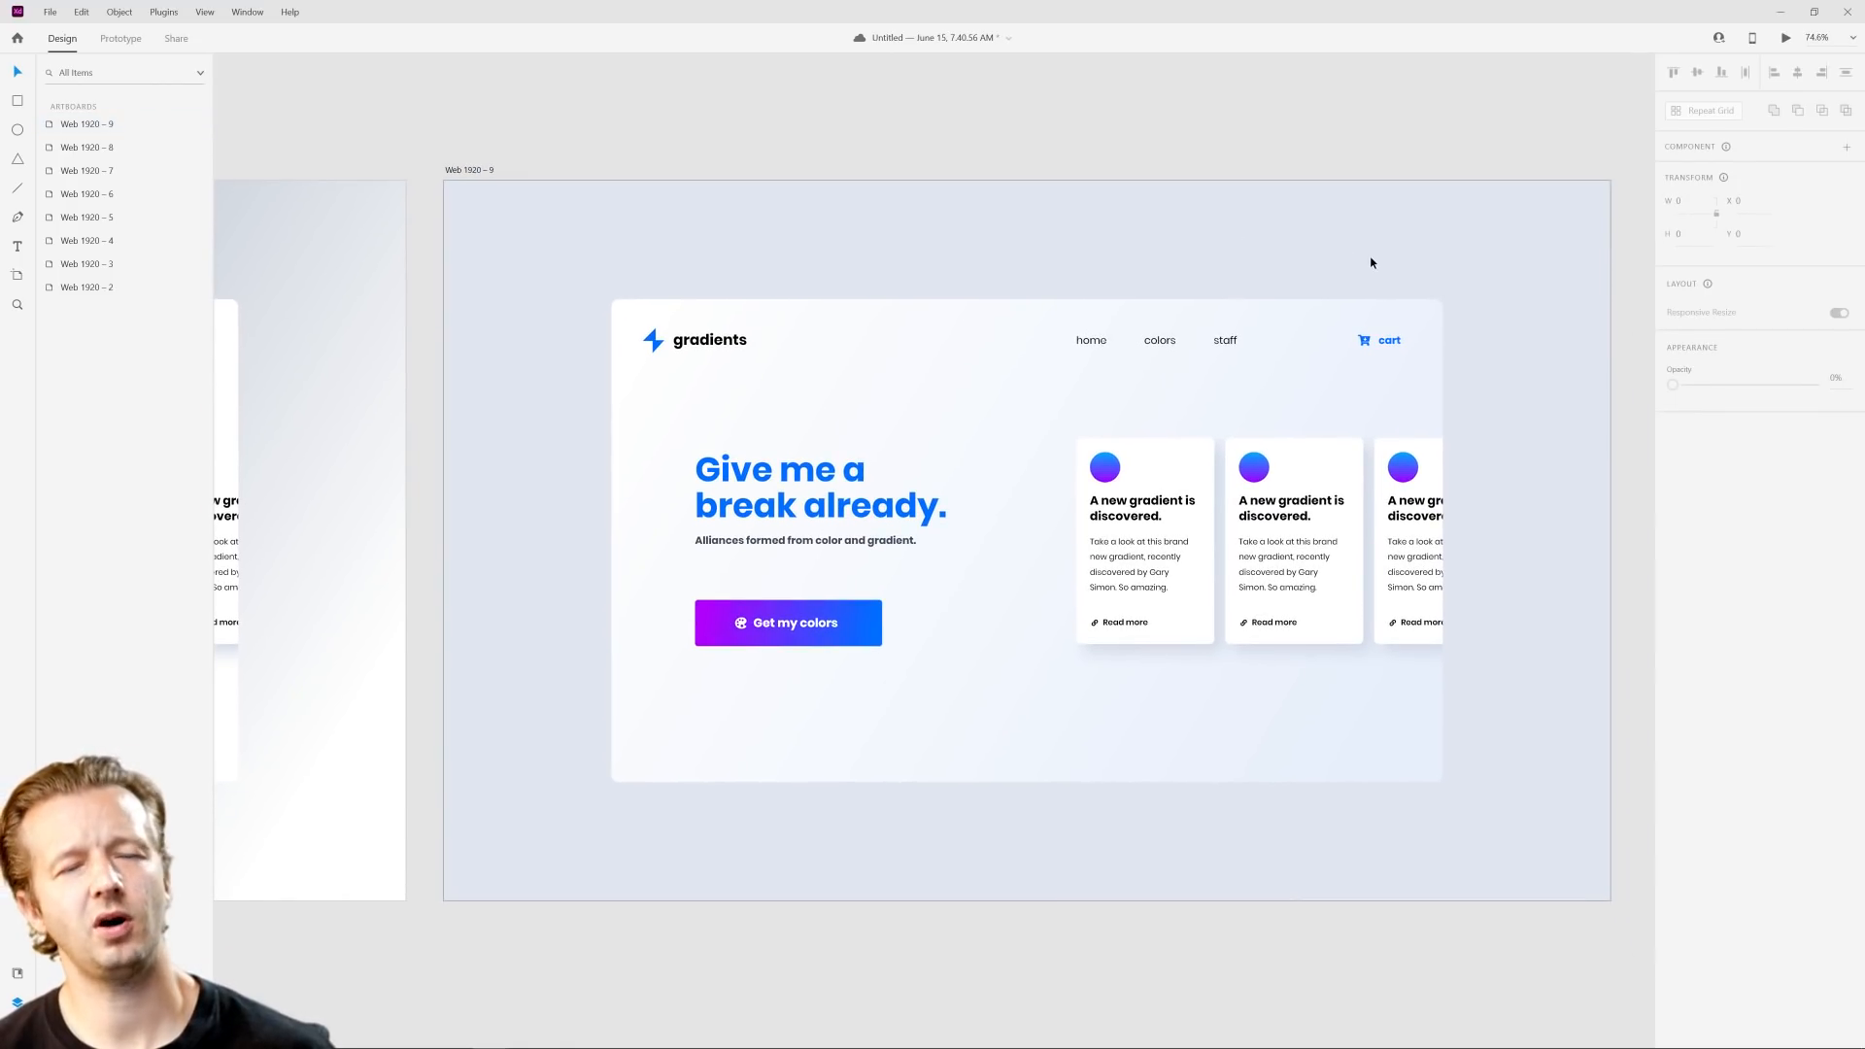
scroll(1486, 359, up, 3)
click(865, 402)
drag(892, 404, 945, 372)
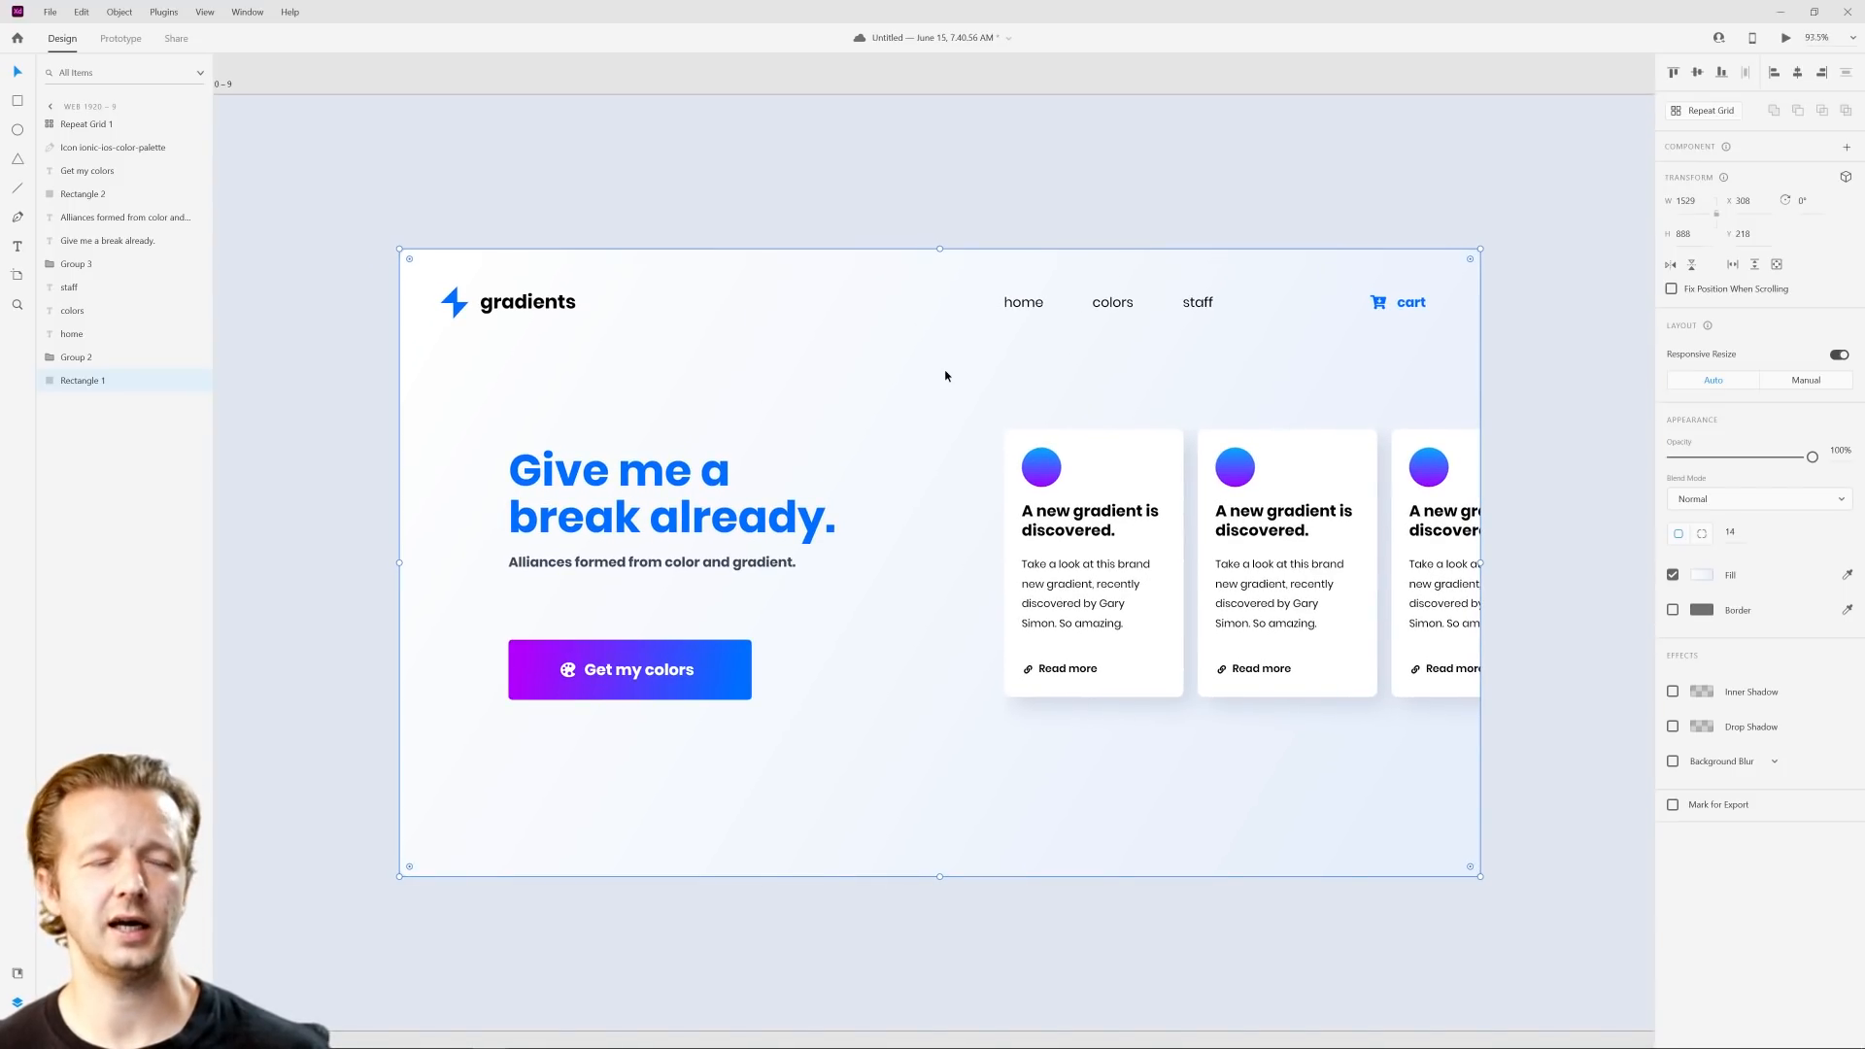
scroll(946, 375, down, 3)
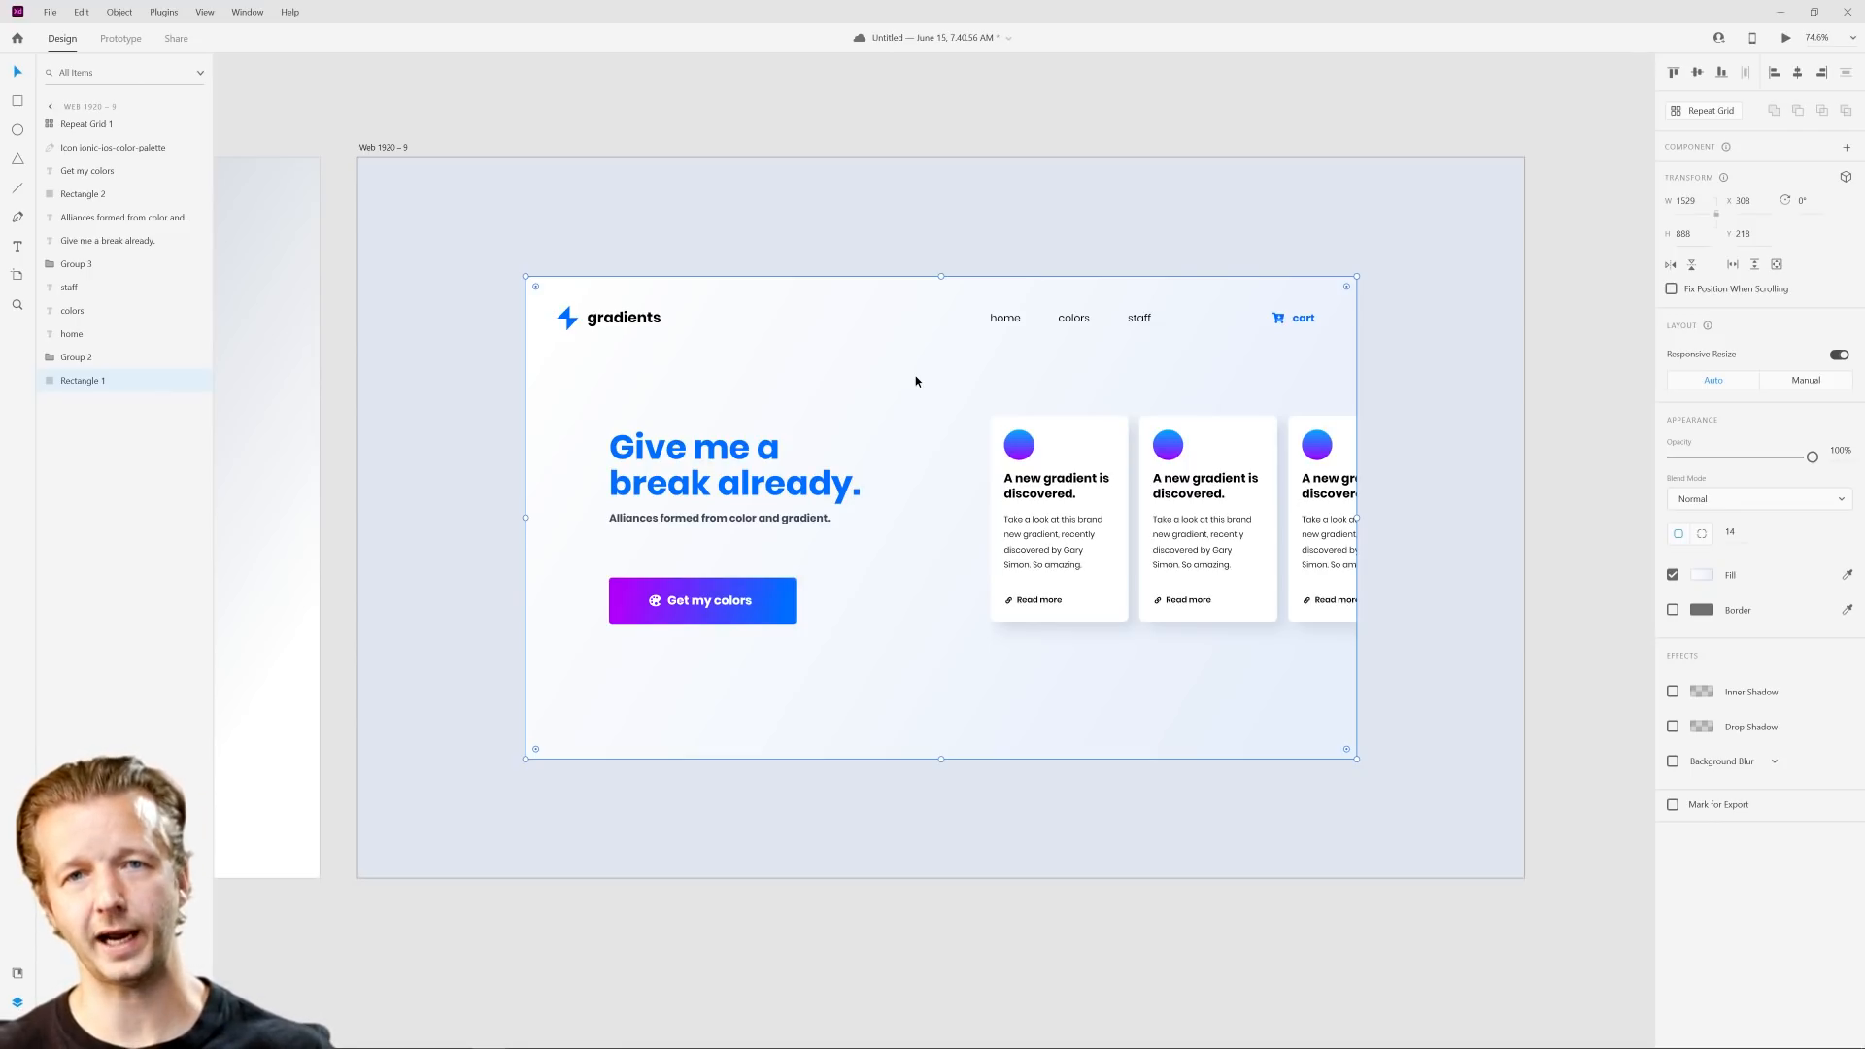
click(1700, 576)
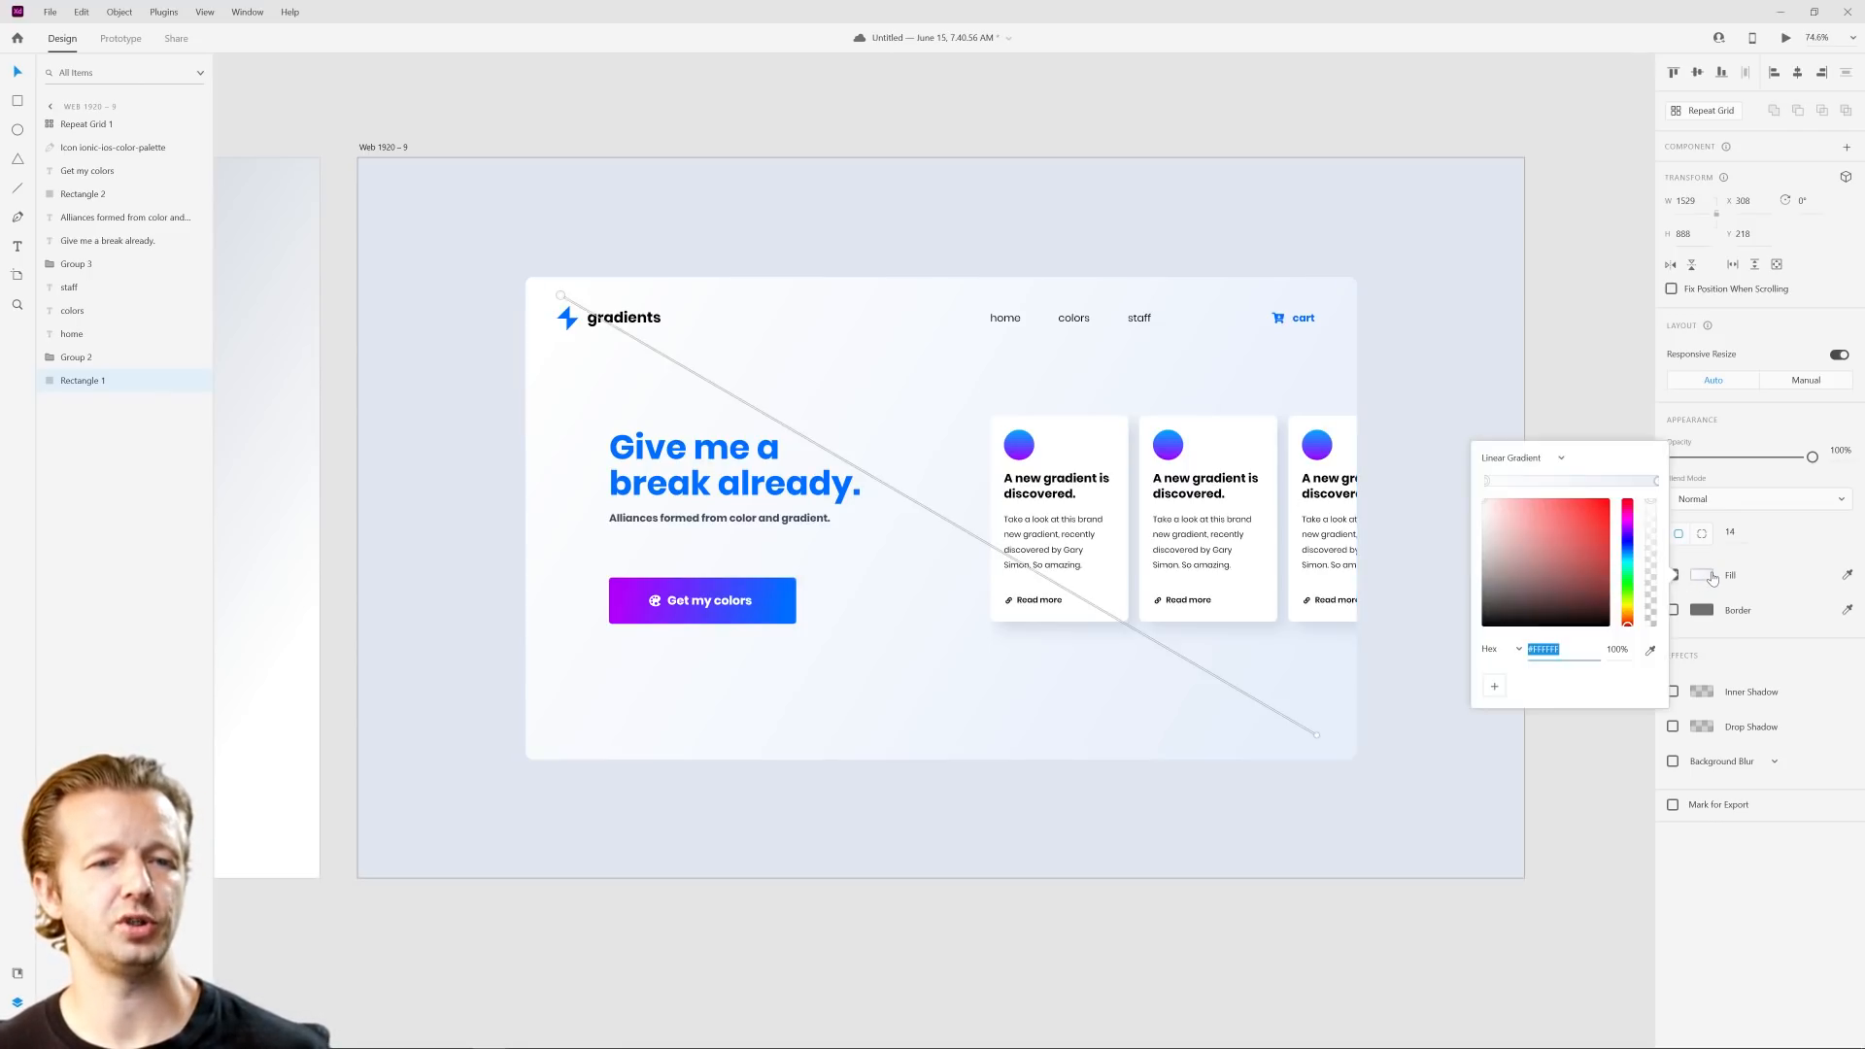
drag(1317, 739, 704, 406)
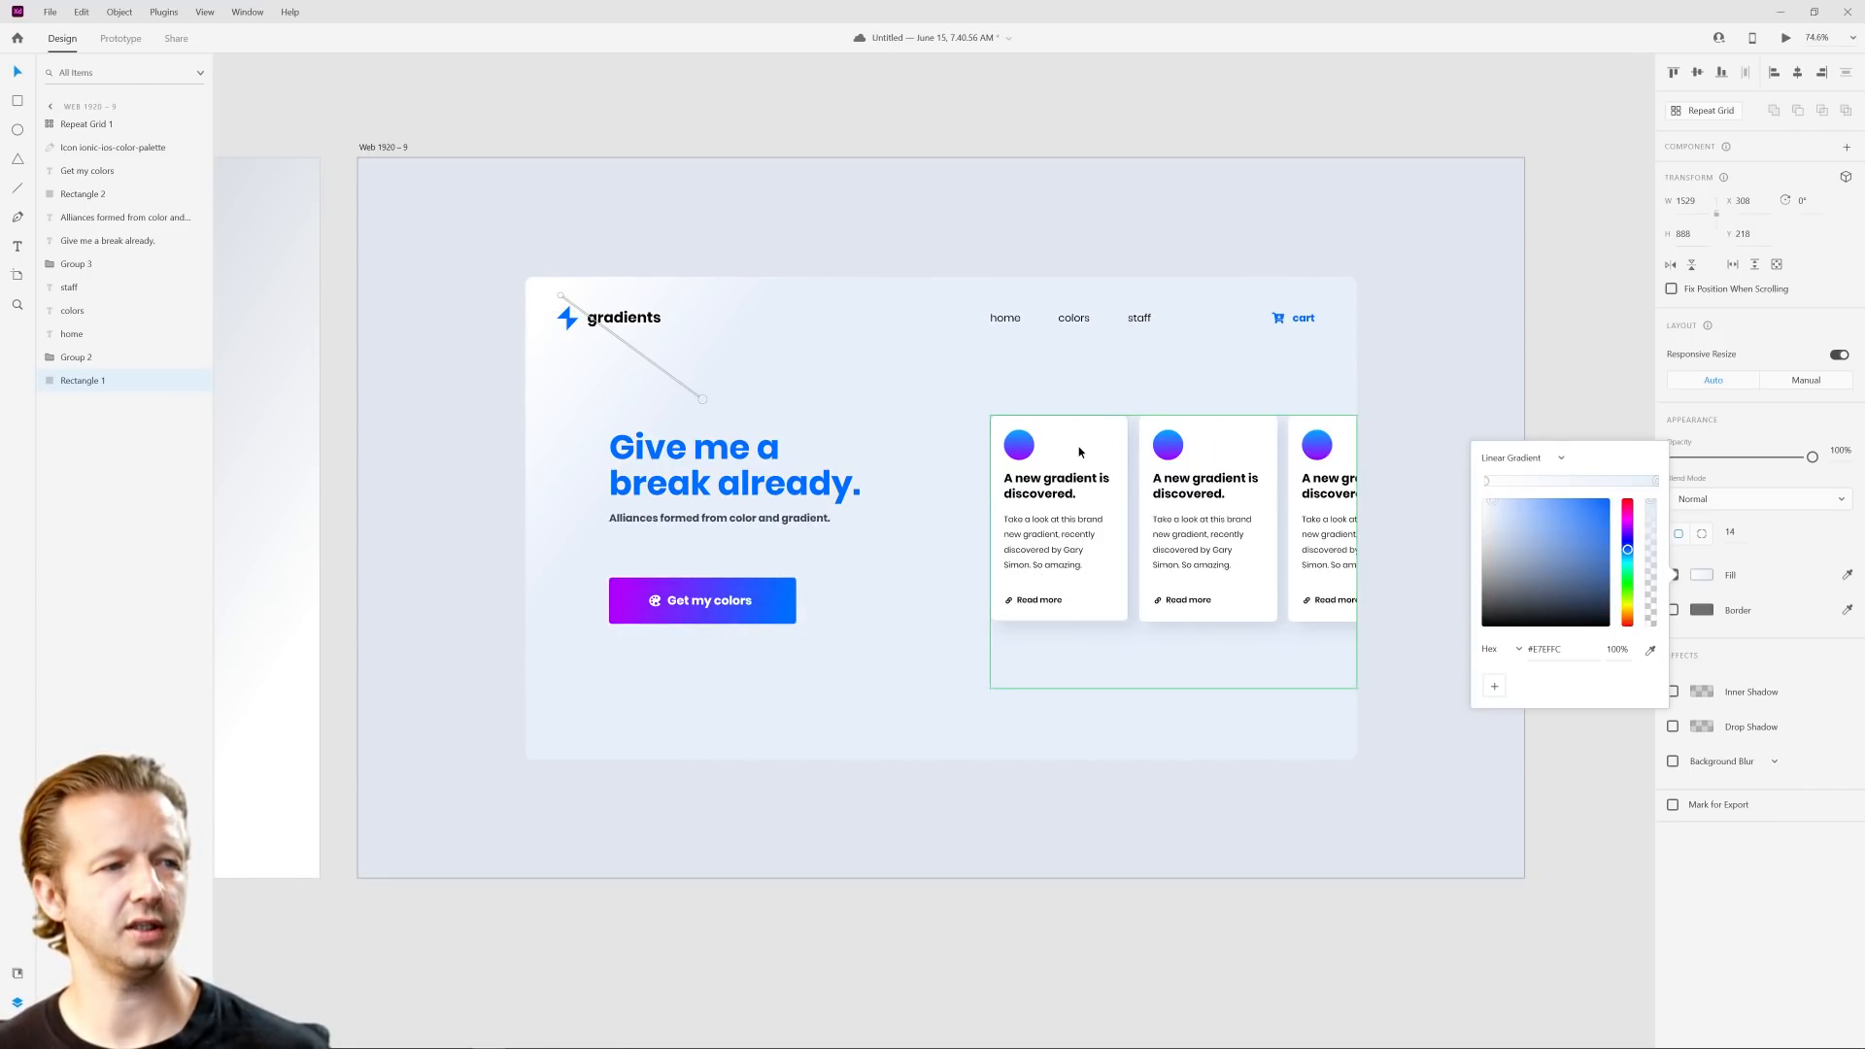
drag(705, 402, 693, 442)
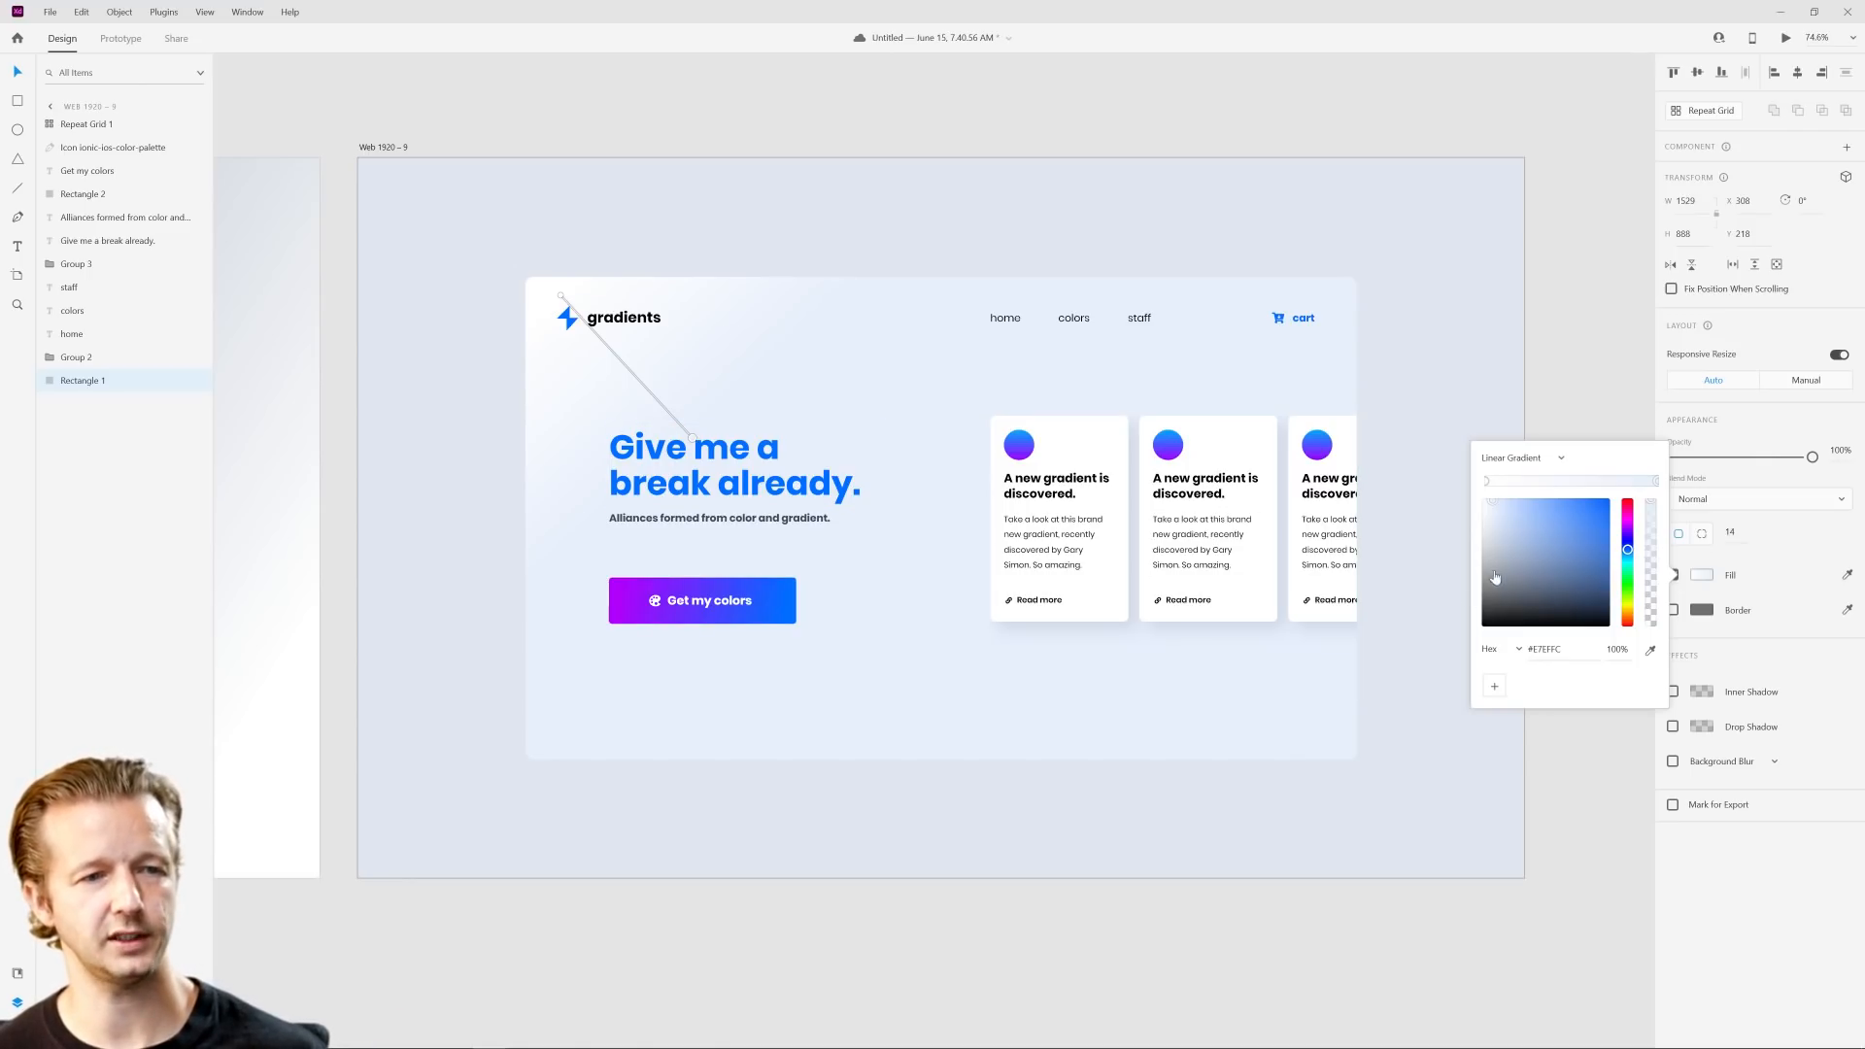
Step: Sample the button's purple for the first stop of the panel's gradient
click(1487, 483)
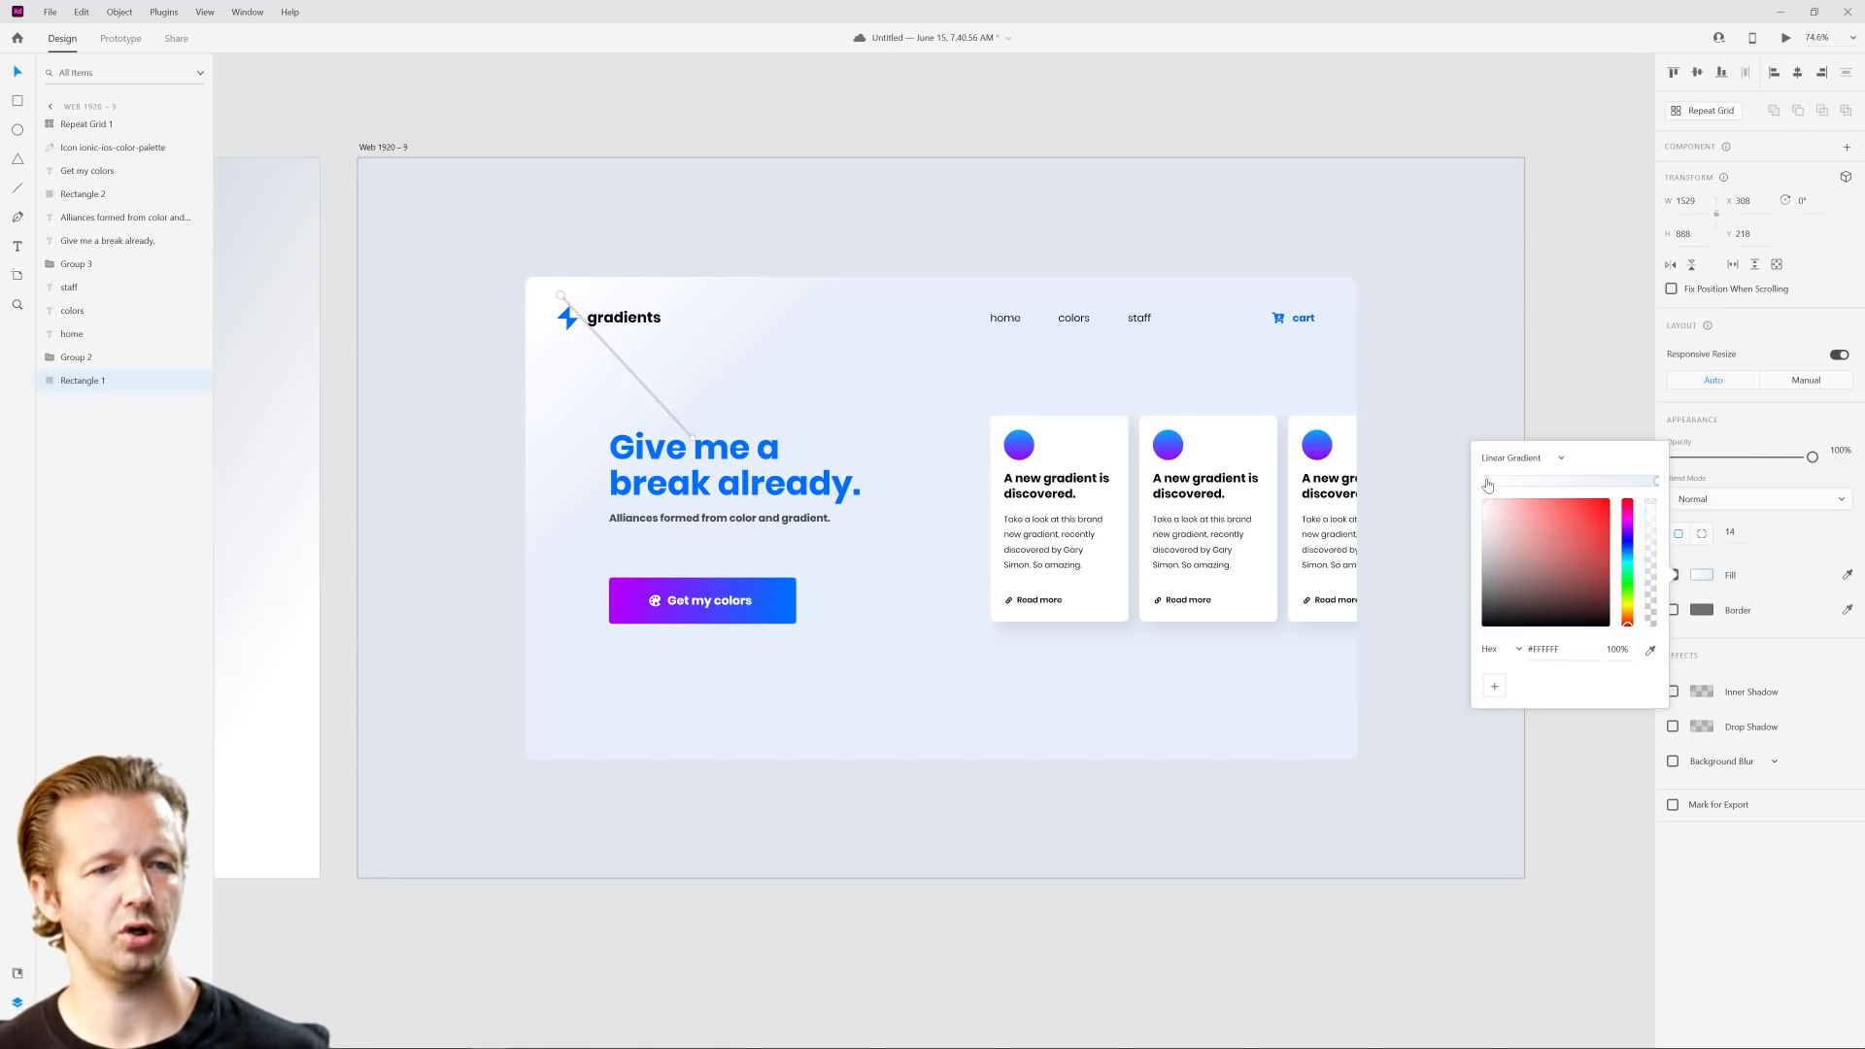
click(1649, 650)
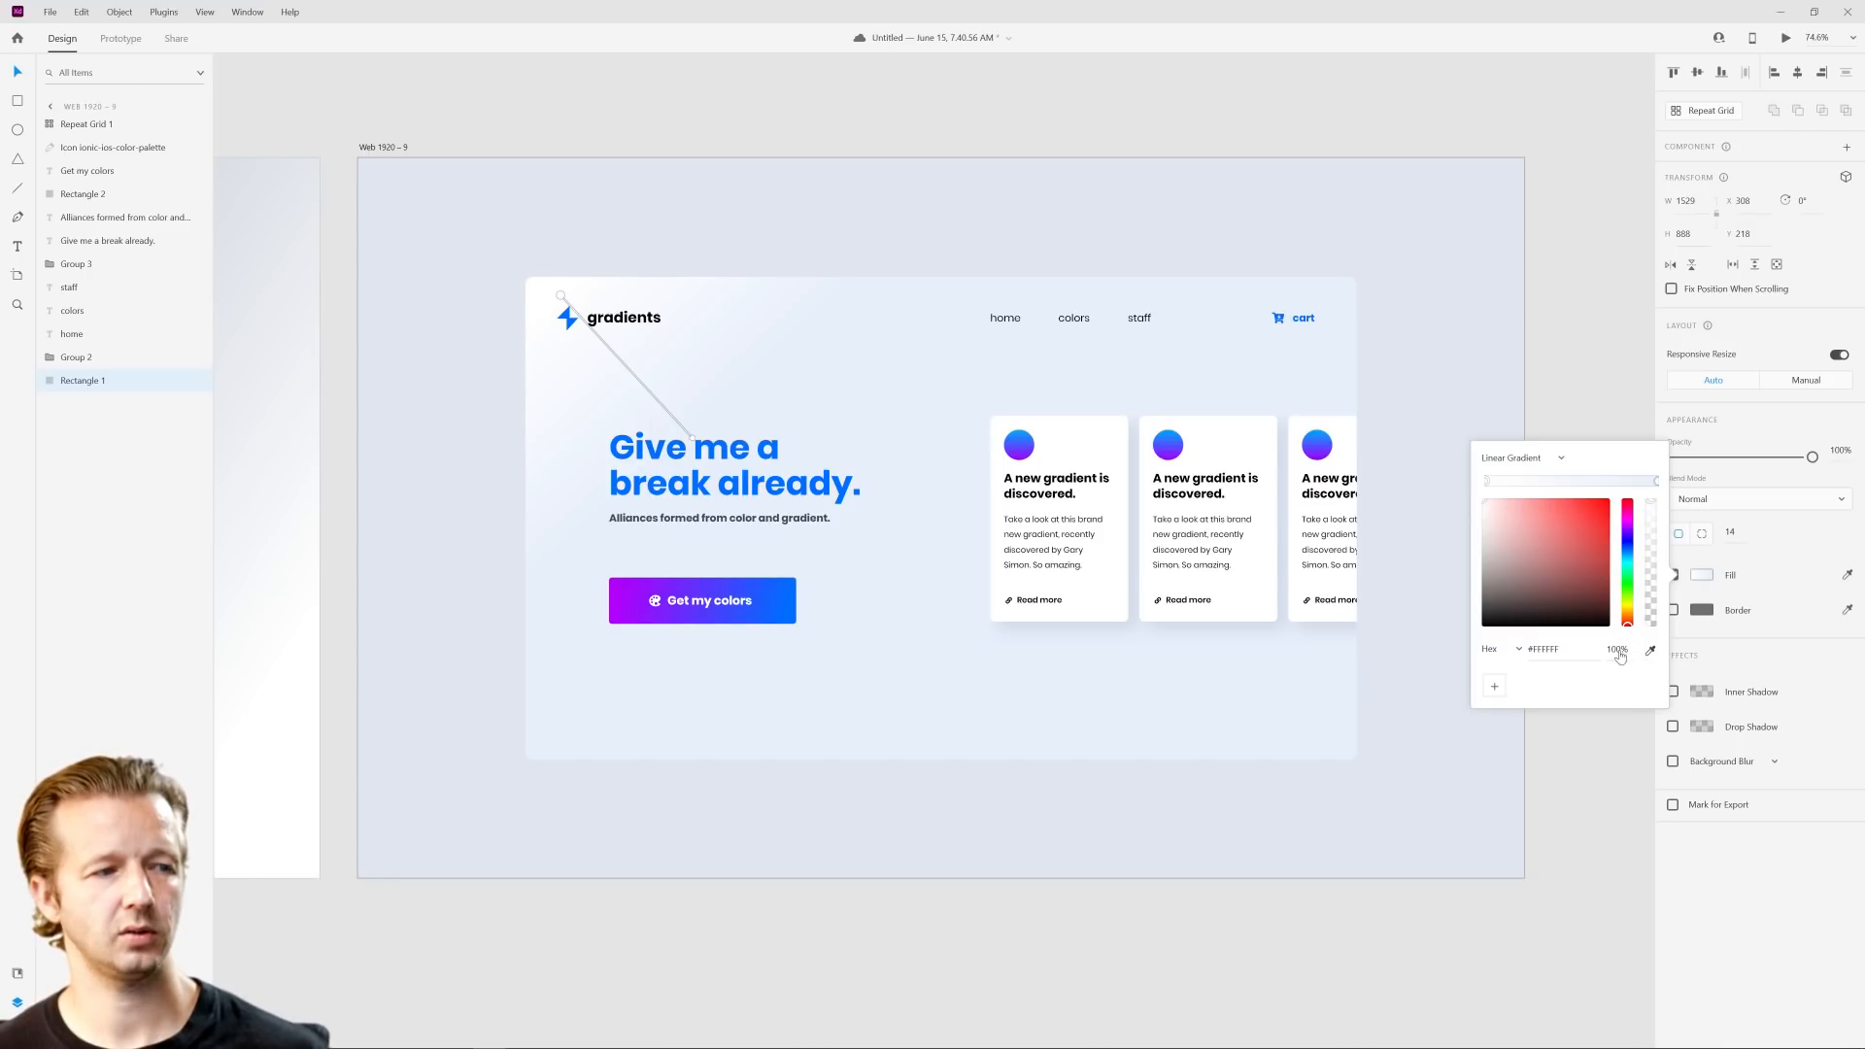
click(641, 601)
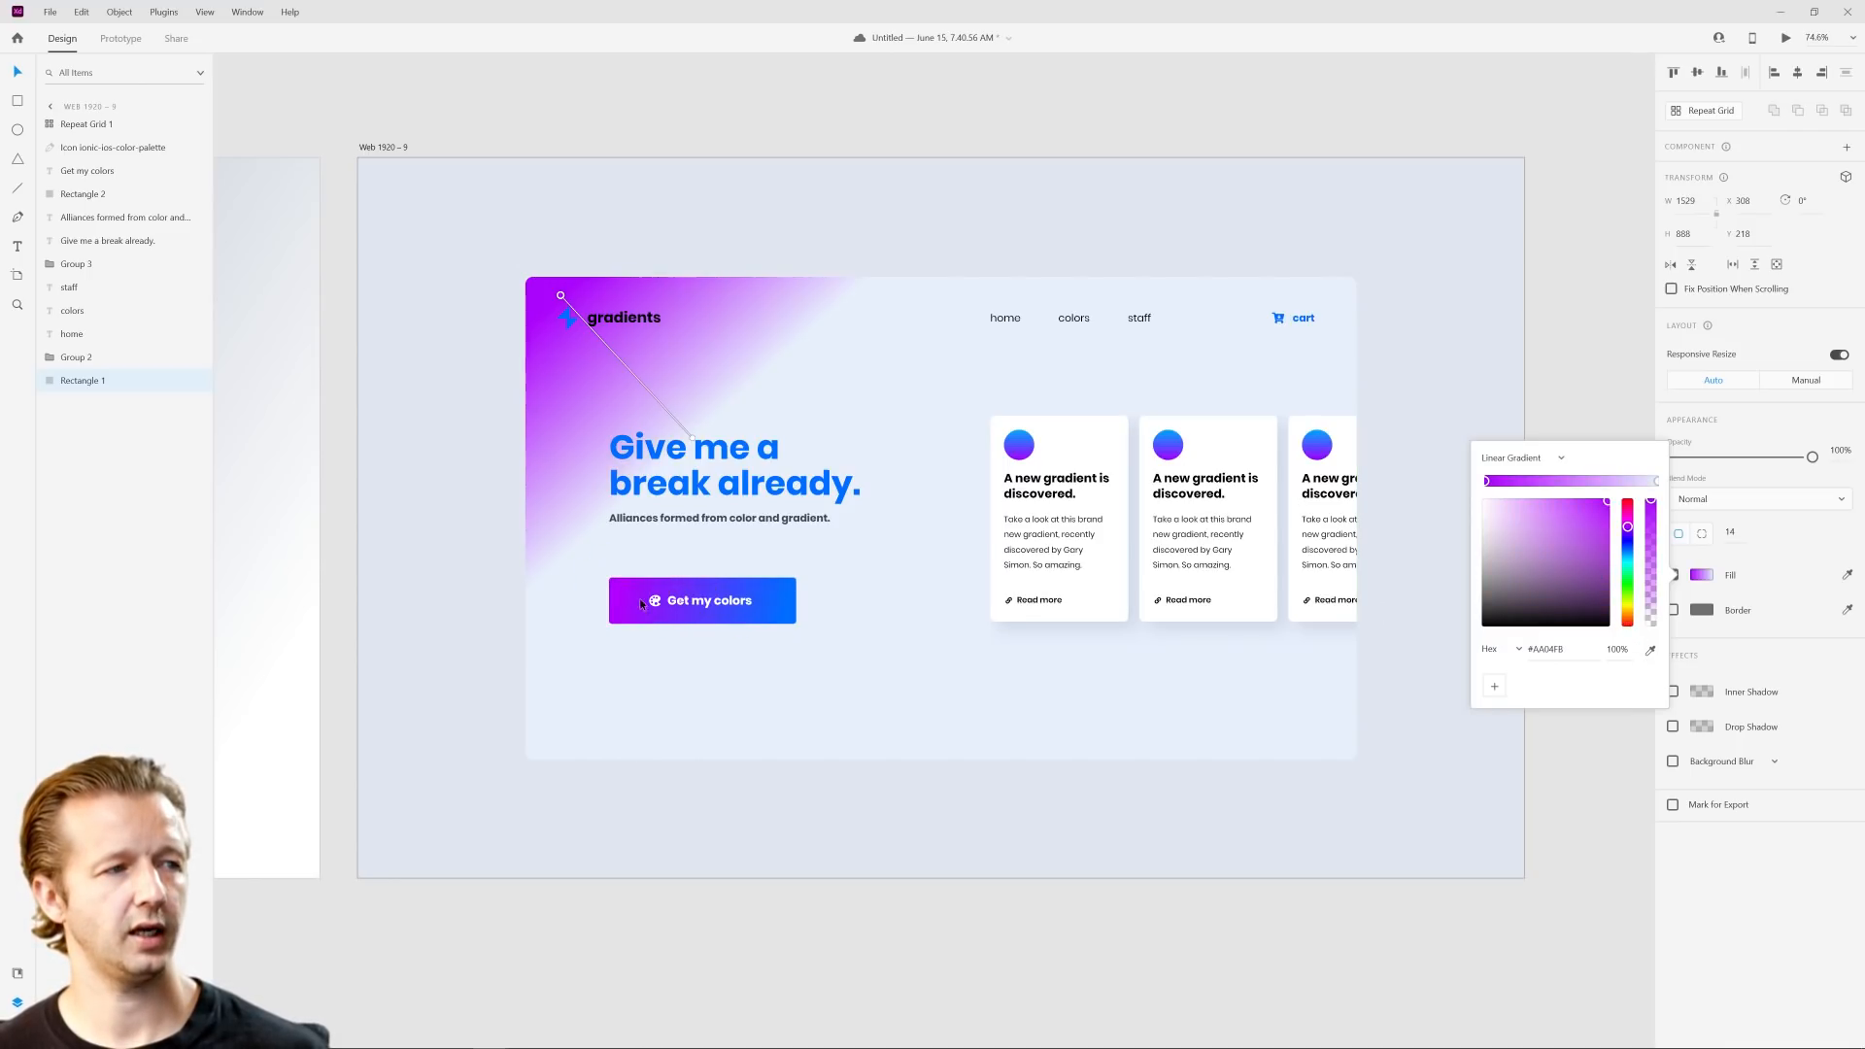
Step: Set the gradient's end stop to white #FFFFFF and shorten the gradient into the panel's upper-left corner around the logo
click(1657, 483)
drag(1508, 544, 1411, 456)
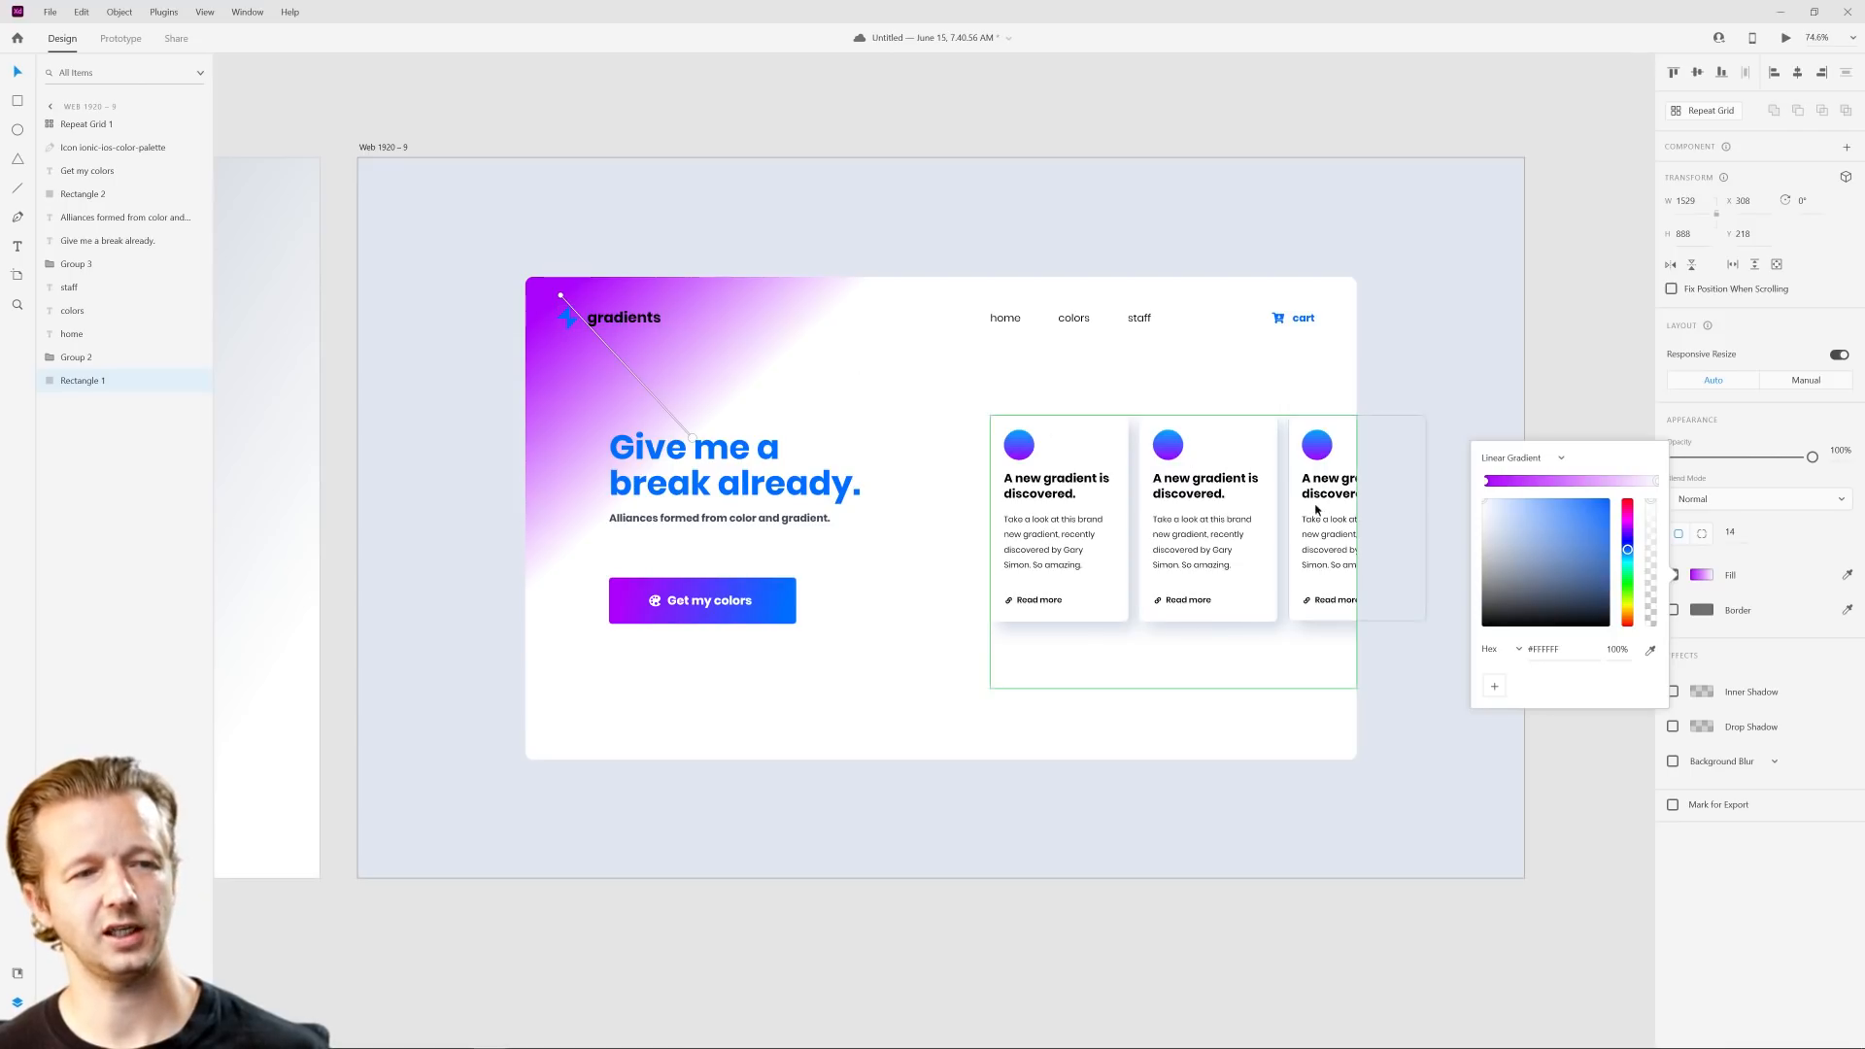
drag(693, 441, 605, 352)
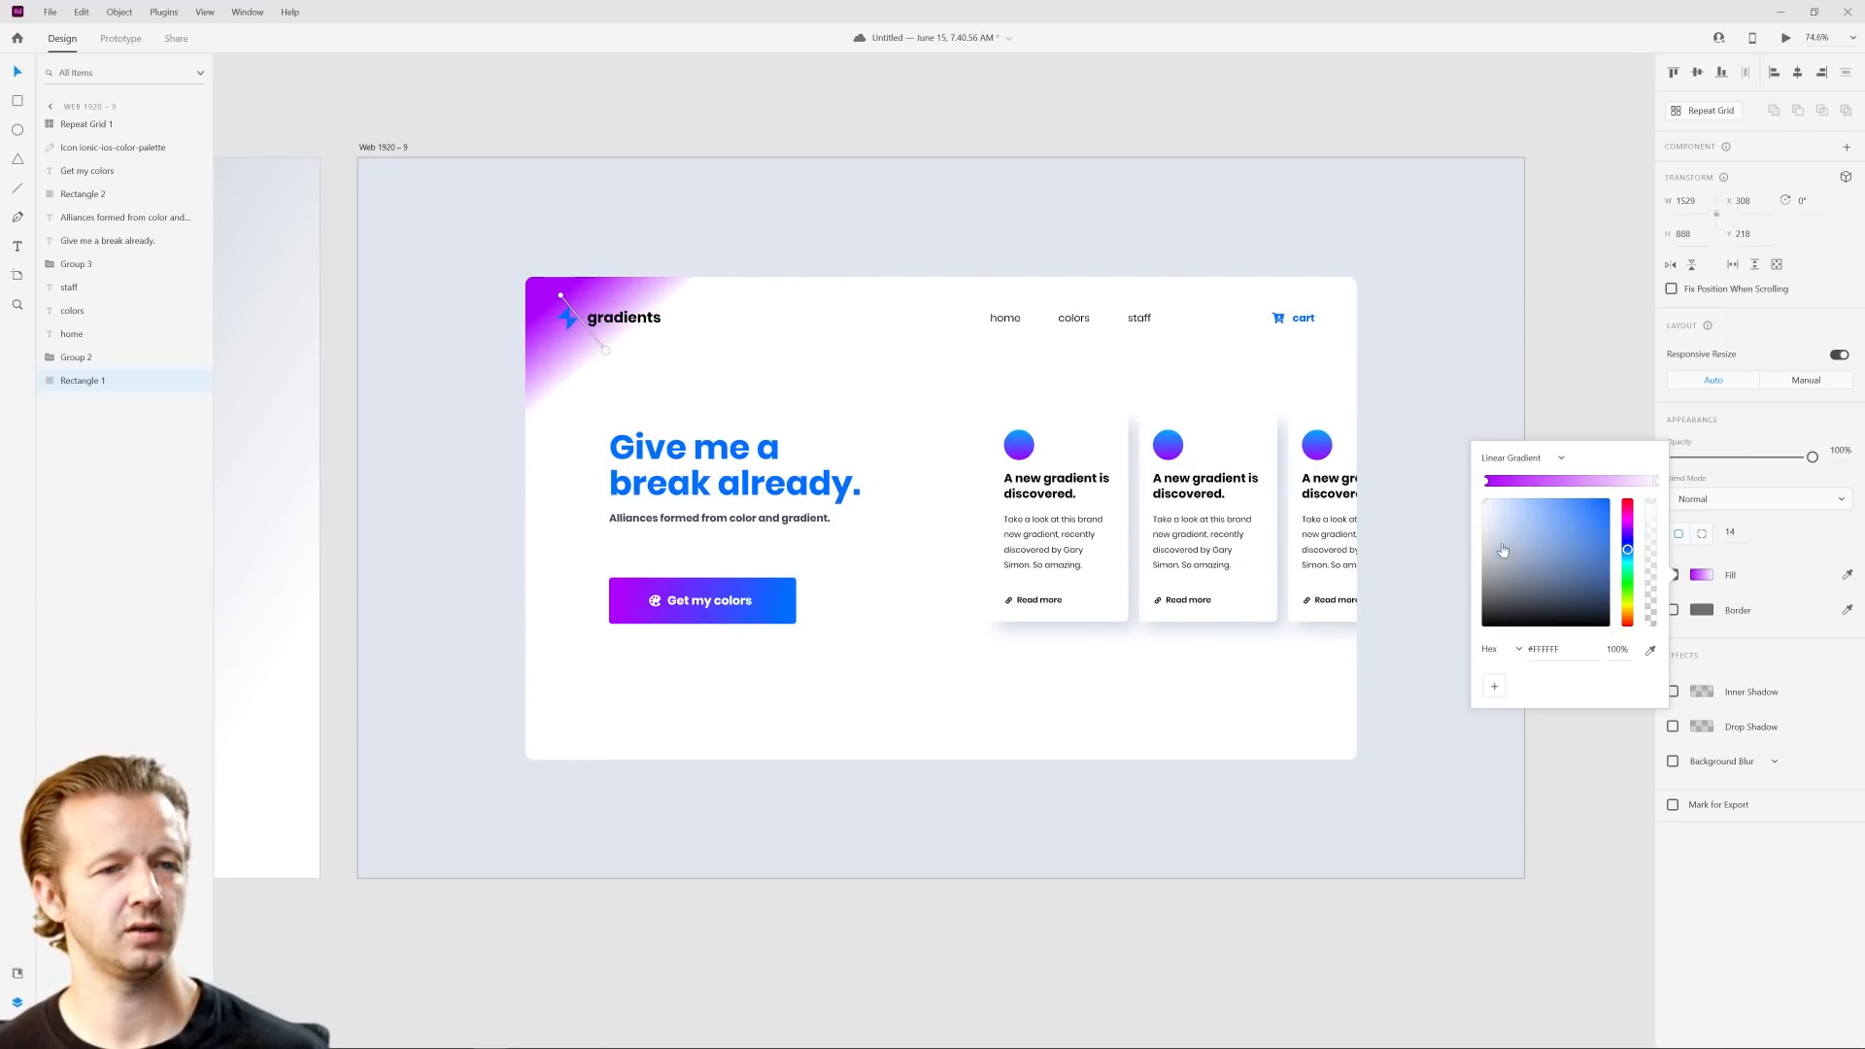
Step: Add a middle stop to the panel's gradient, shift its hue to blue-violet and lighten it to a soft lavender
click(1565, 481)
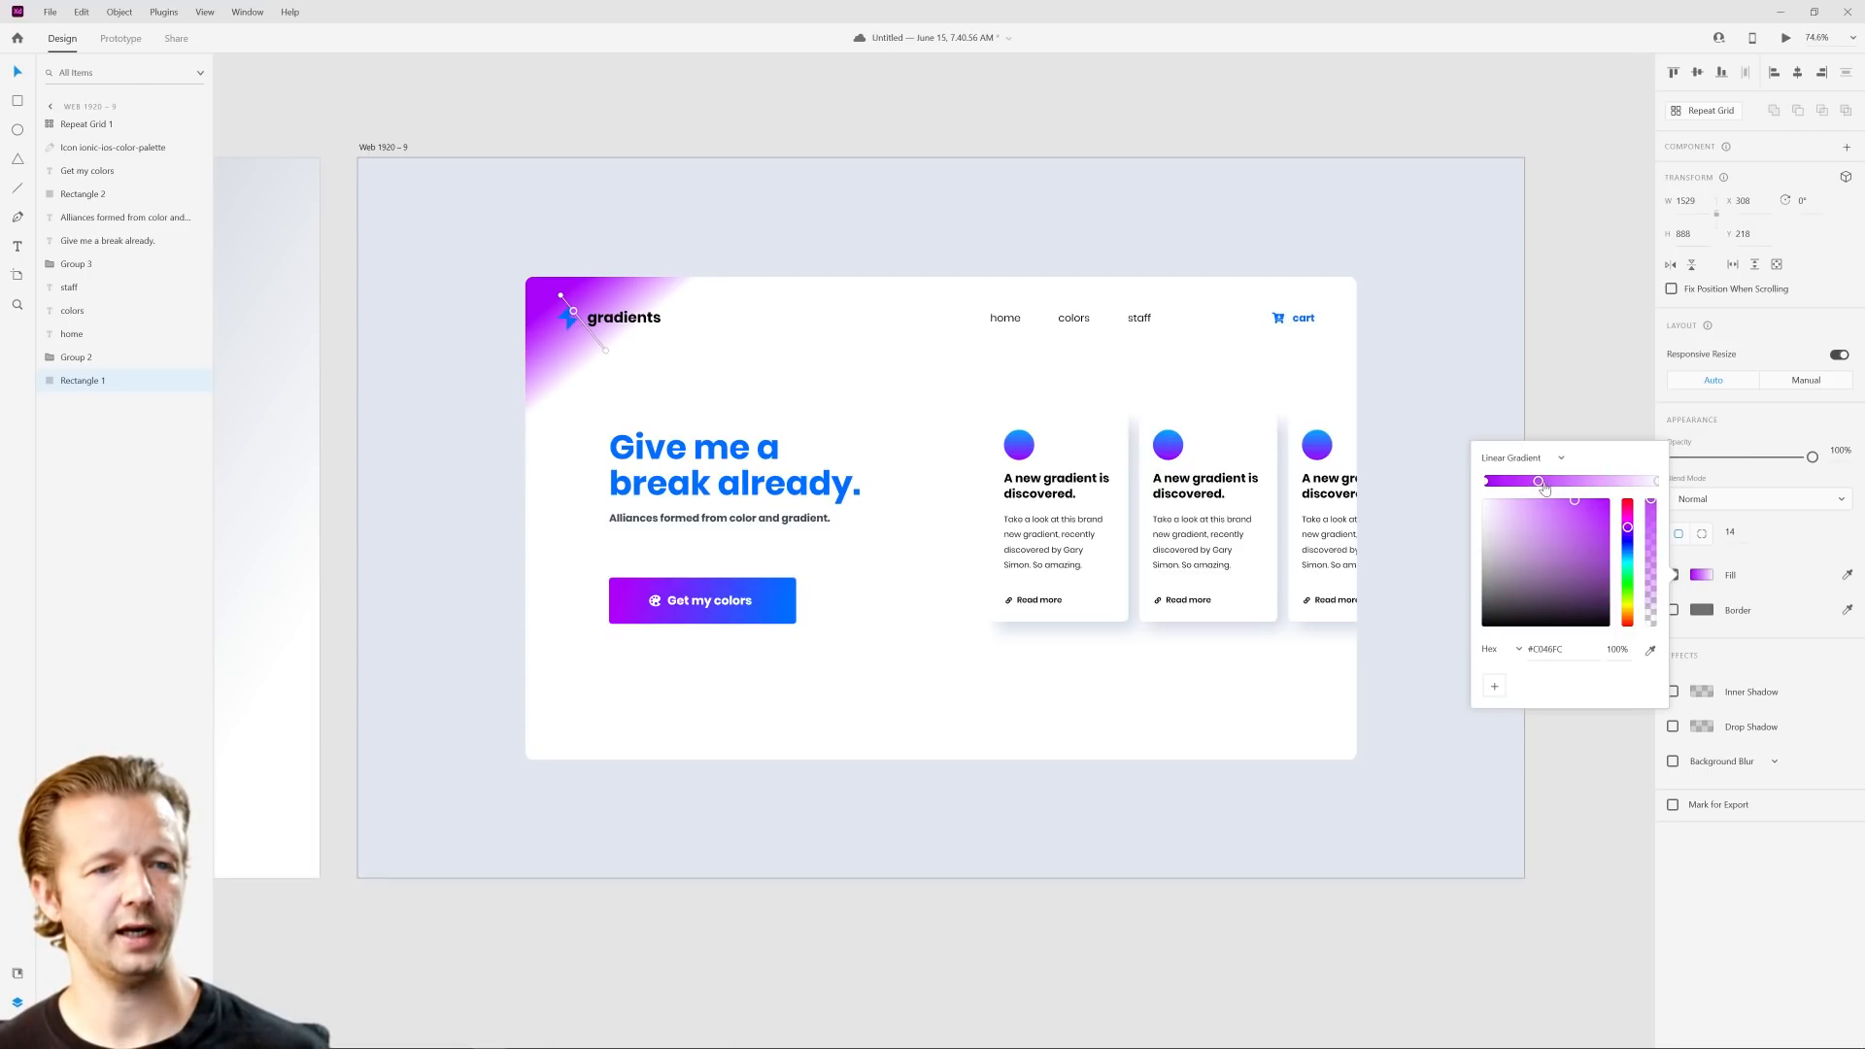
drag(1627, 533, 1633, 545)
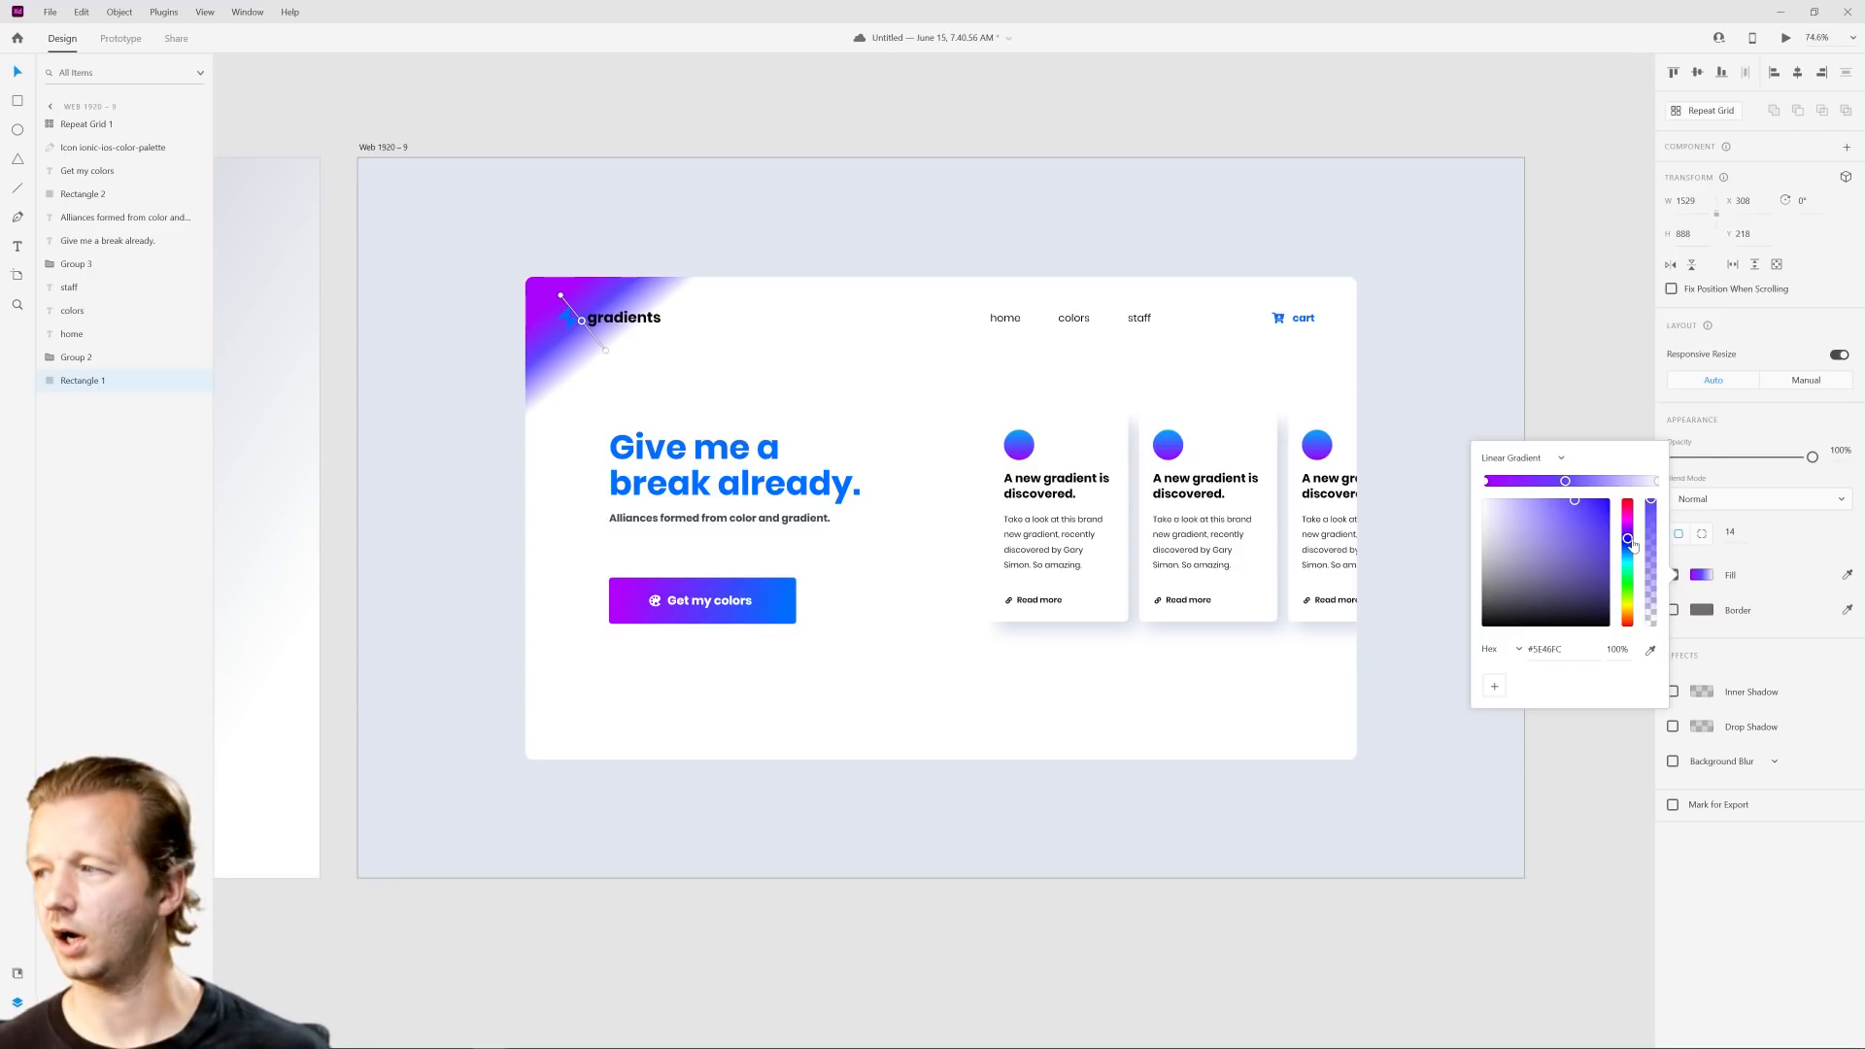
drag(1536, 513, 1516, 504)
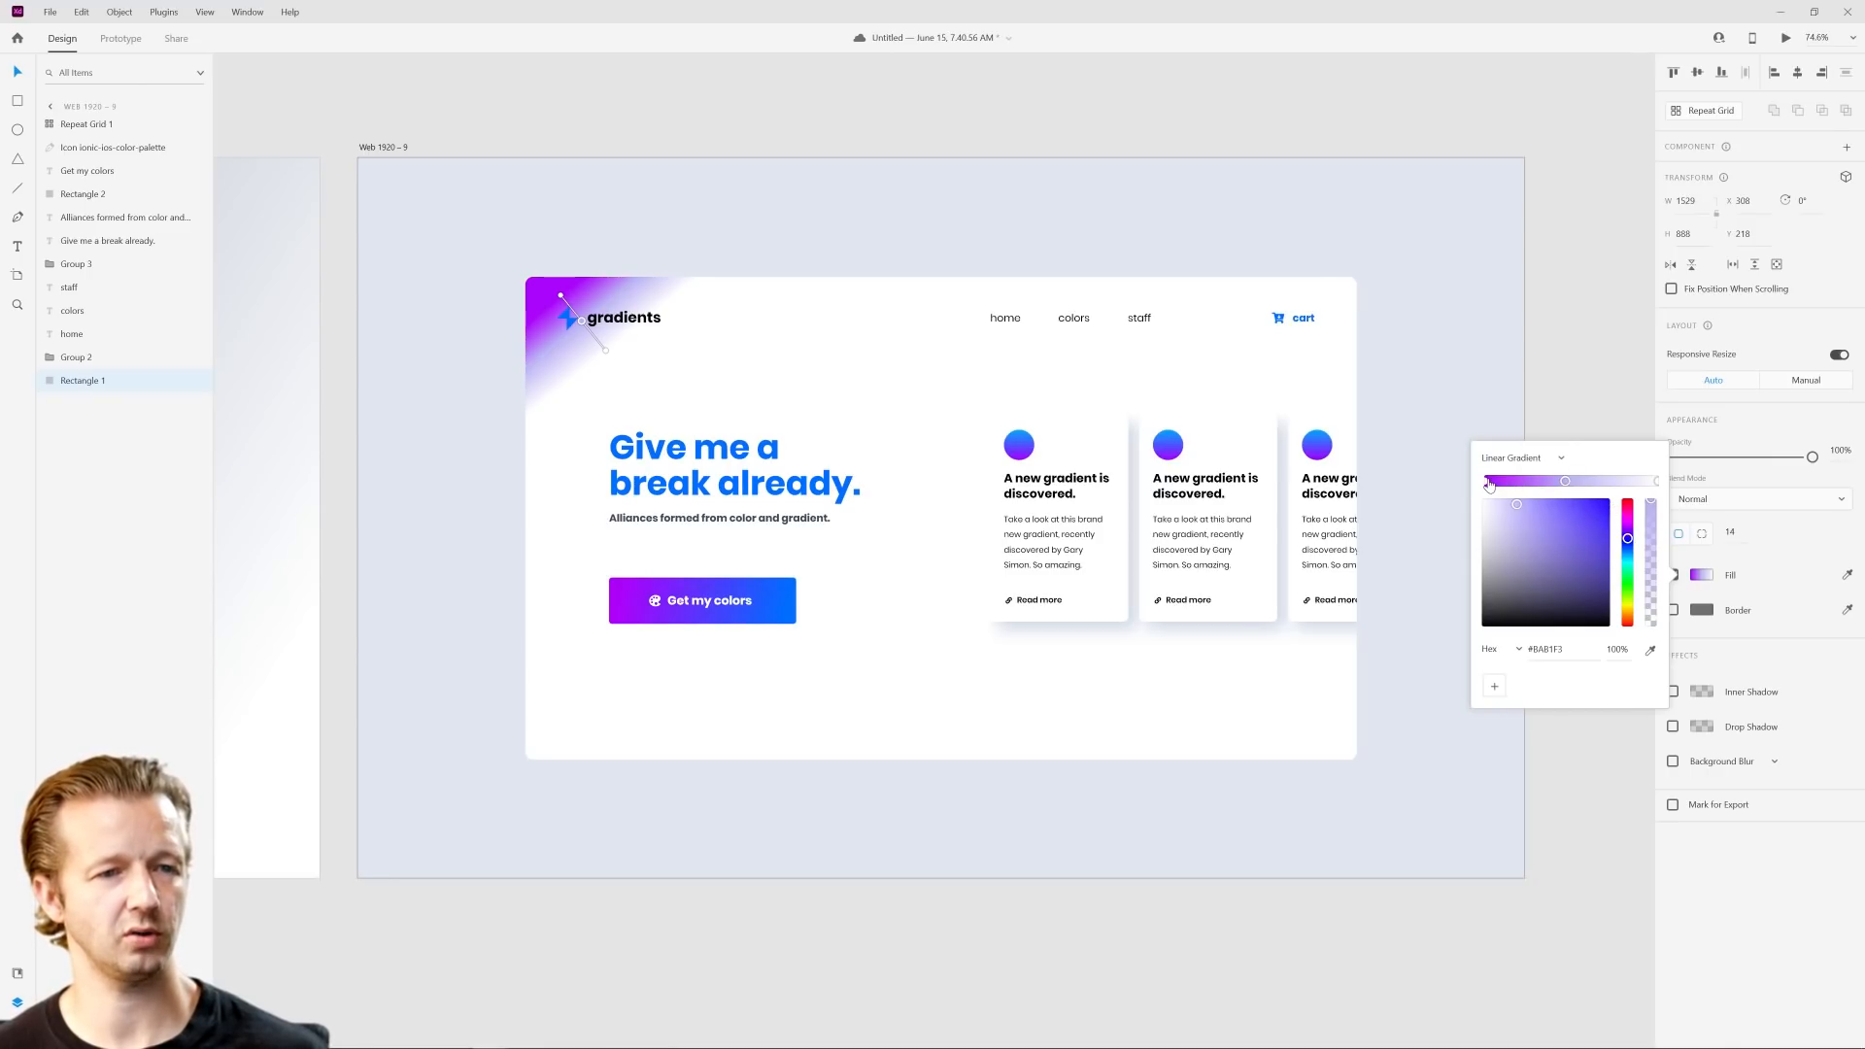
Step: Lighten the gradient's first stop to pale purple and its middle stop to #DFDAFF
click(1487, 480)
drag(1576, 505, 1498, 499)
click(1565, 482)
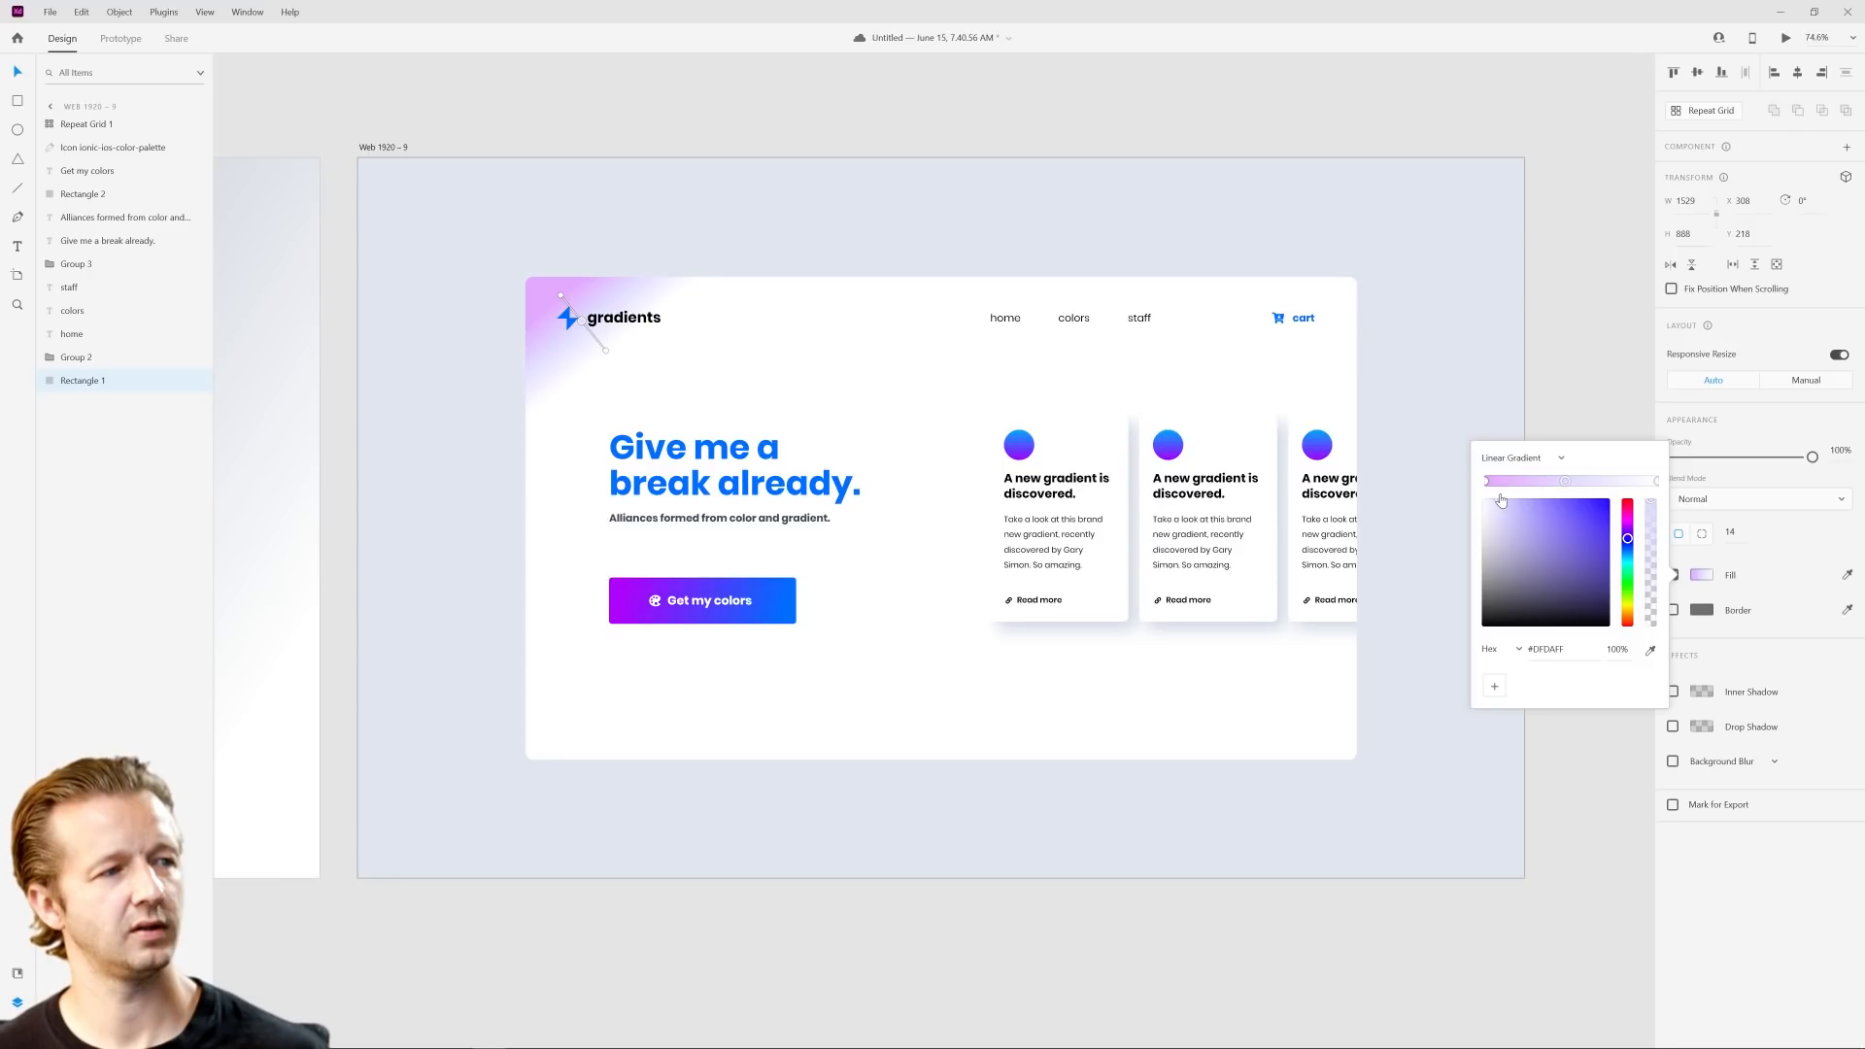
Step: Lengthen the gradient slightly past the logo and move its start point to the panel's upper-left corner
drag(609, 357, 633, 373)
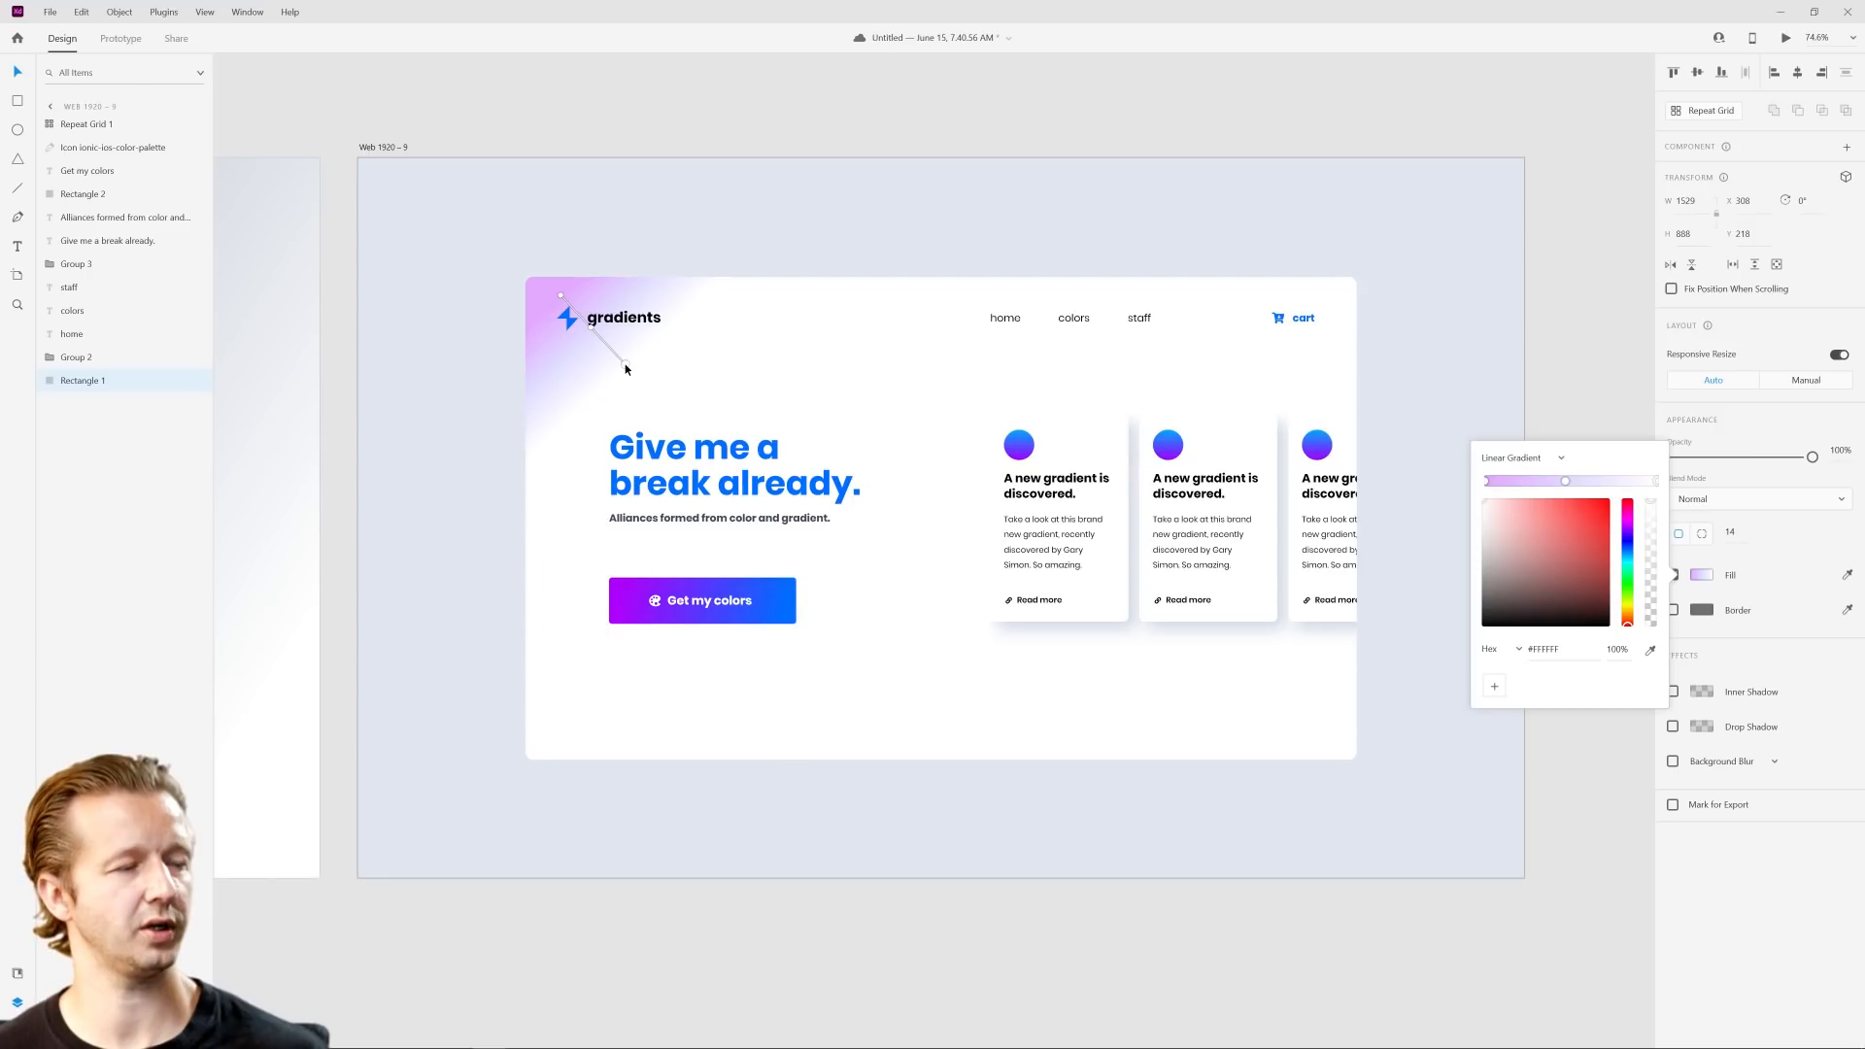
drag(561, 297, 531, 282)
click(485, 117)
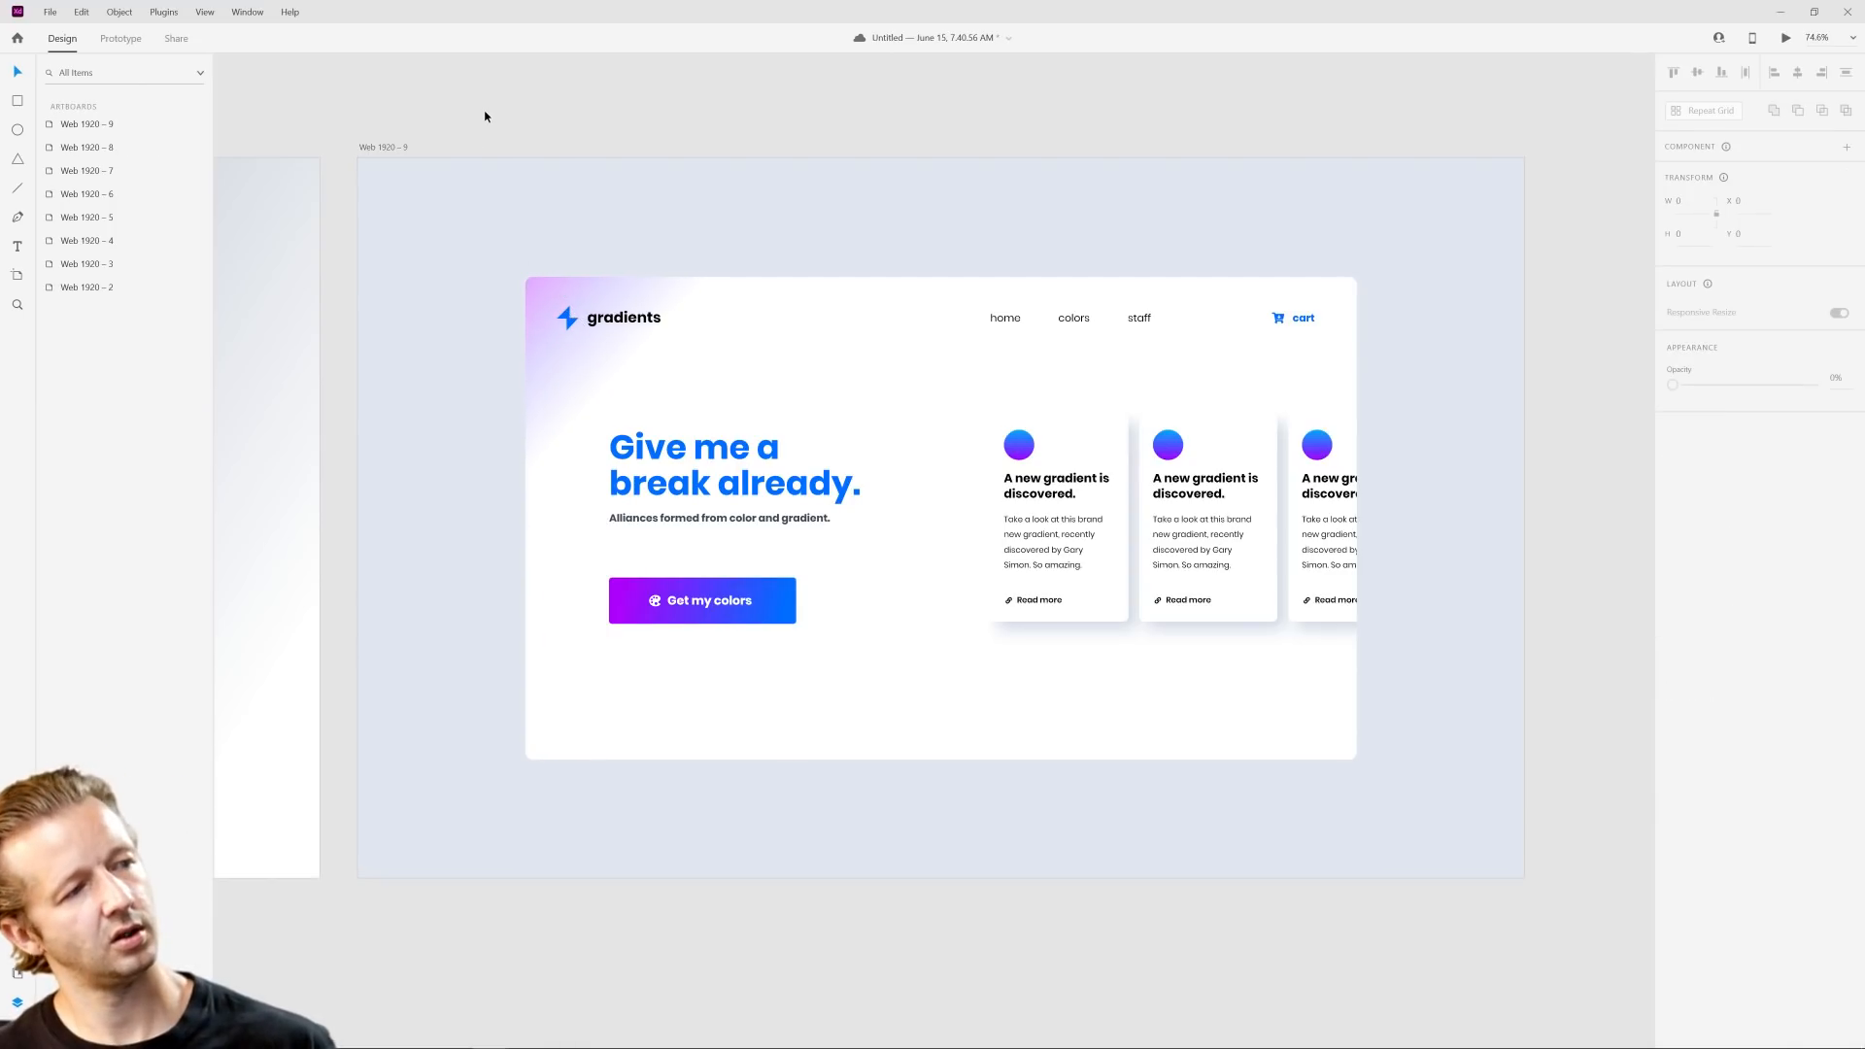
Step: Lighten the Web 1920 – 9 artboard's solid background to a very pale blue
click(531, 199)
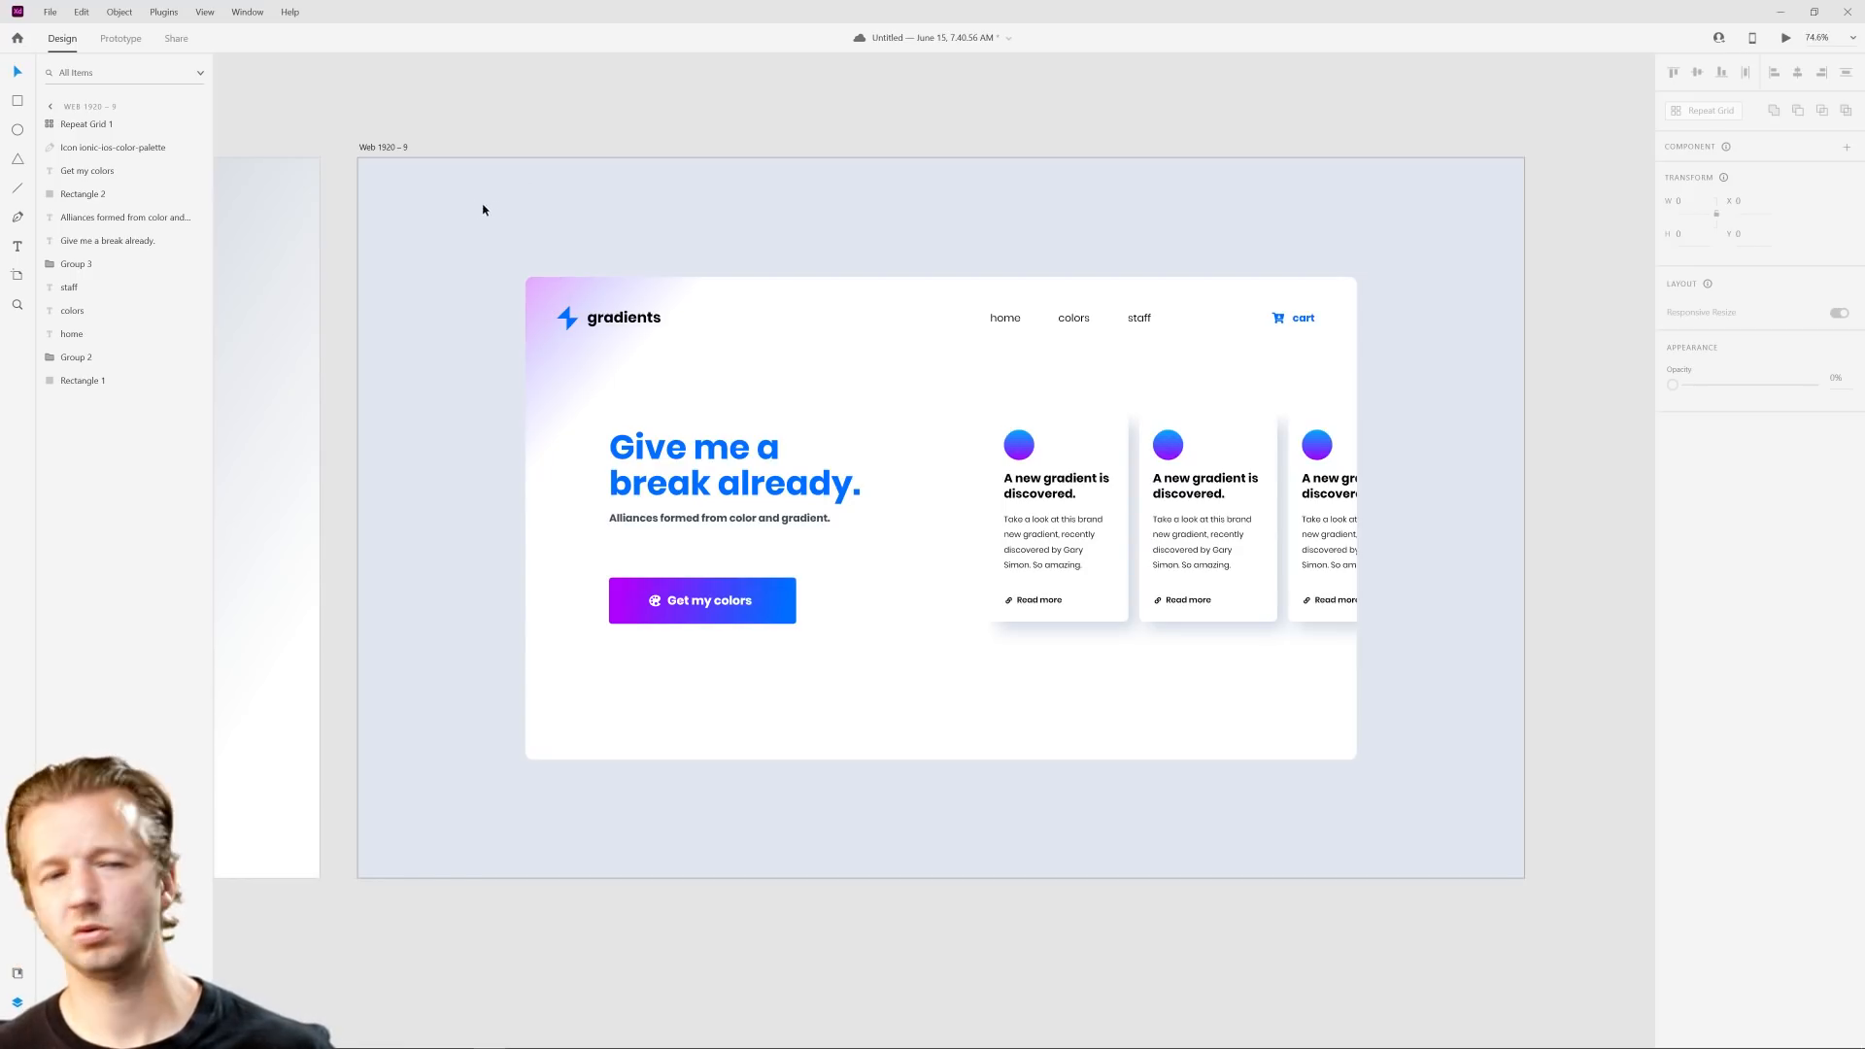
click(404, 152)
click(1701, 483)
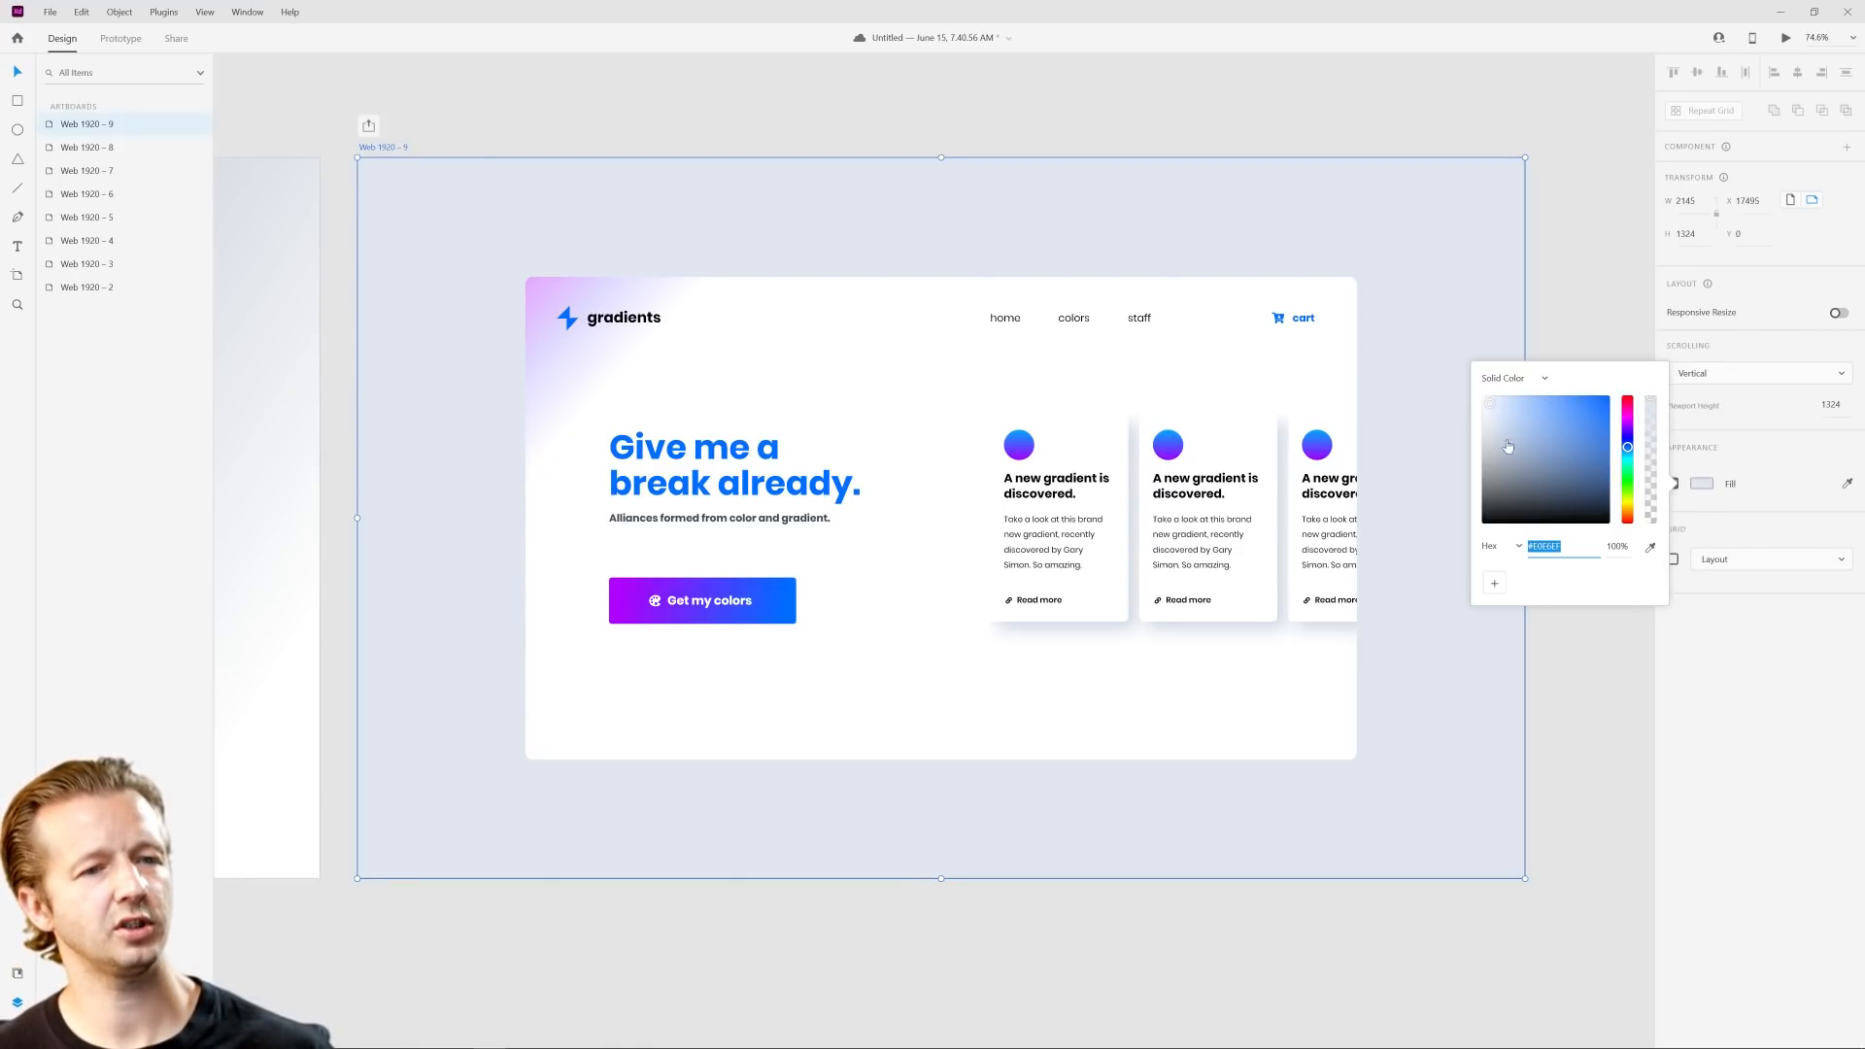
click(1490, 405)
drag(1490, 405, 1490, 400)
click(1503, 679)
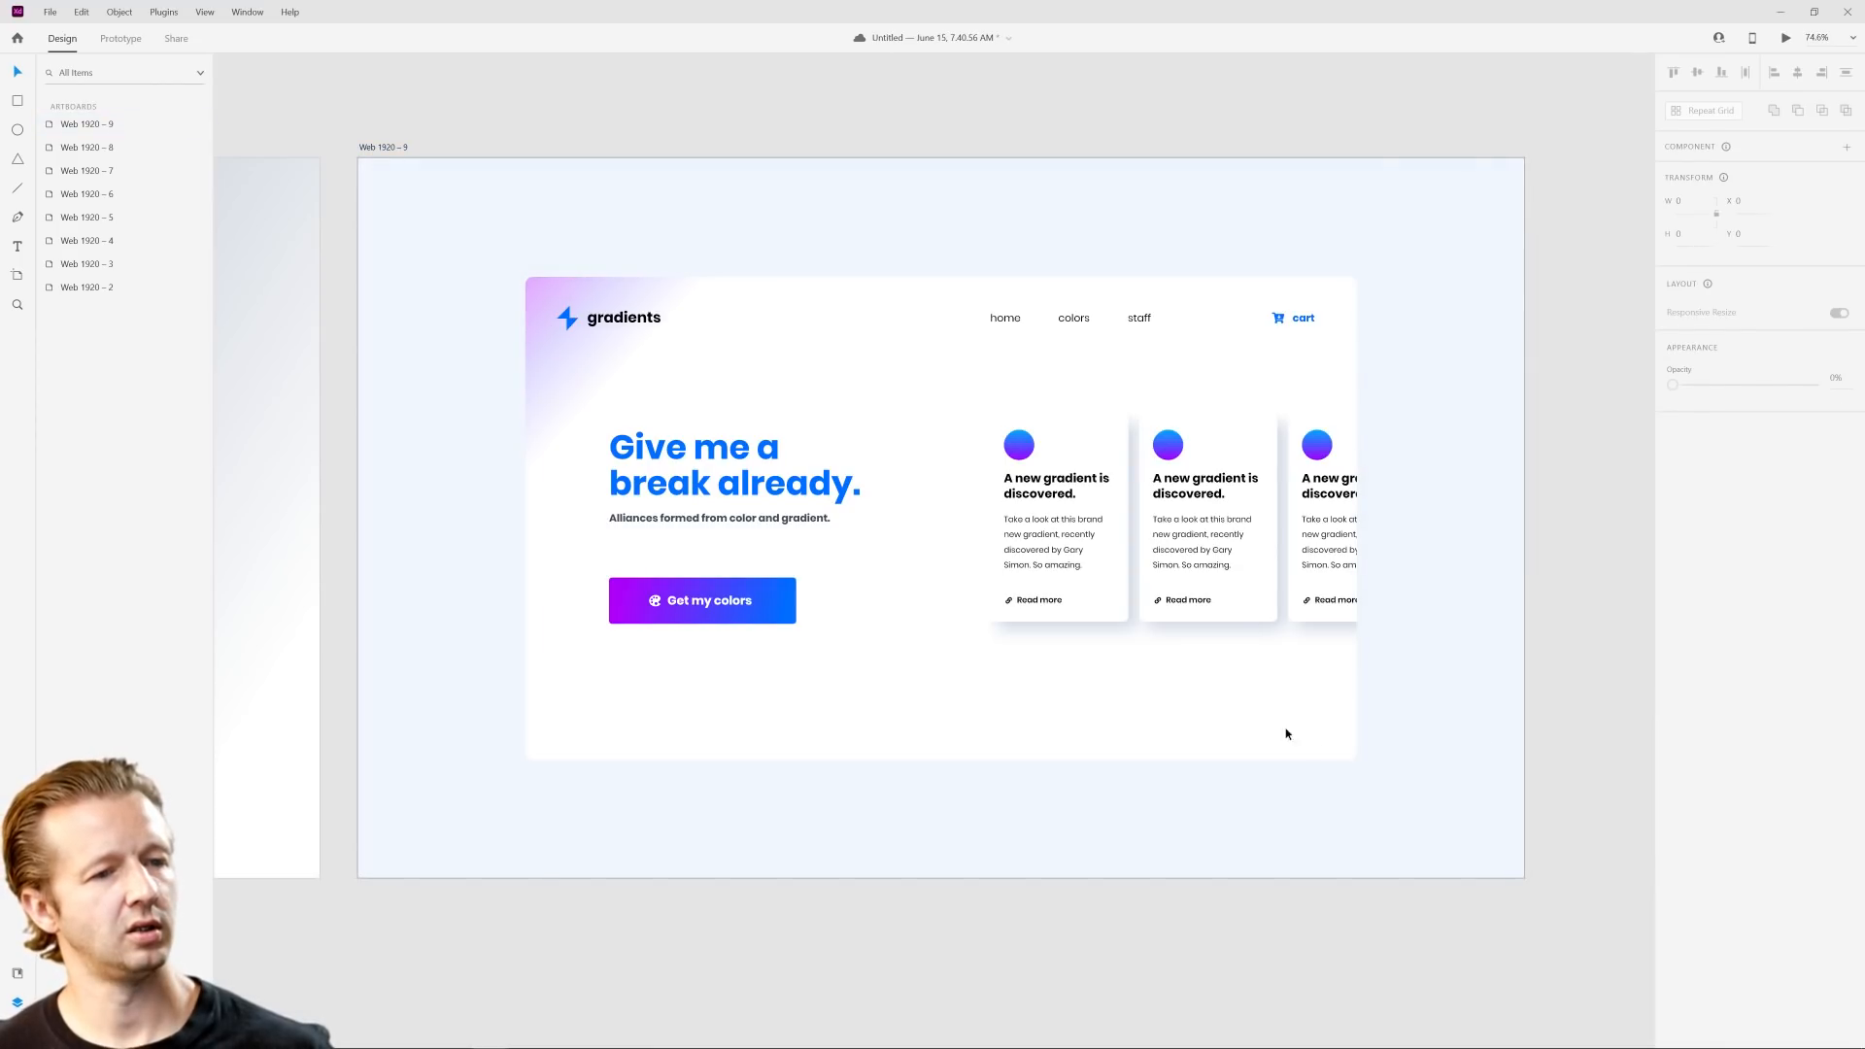
Step: Add a drop shadow to the white panel with X 18, Y 20 and blur 56
click(1273, 733)
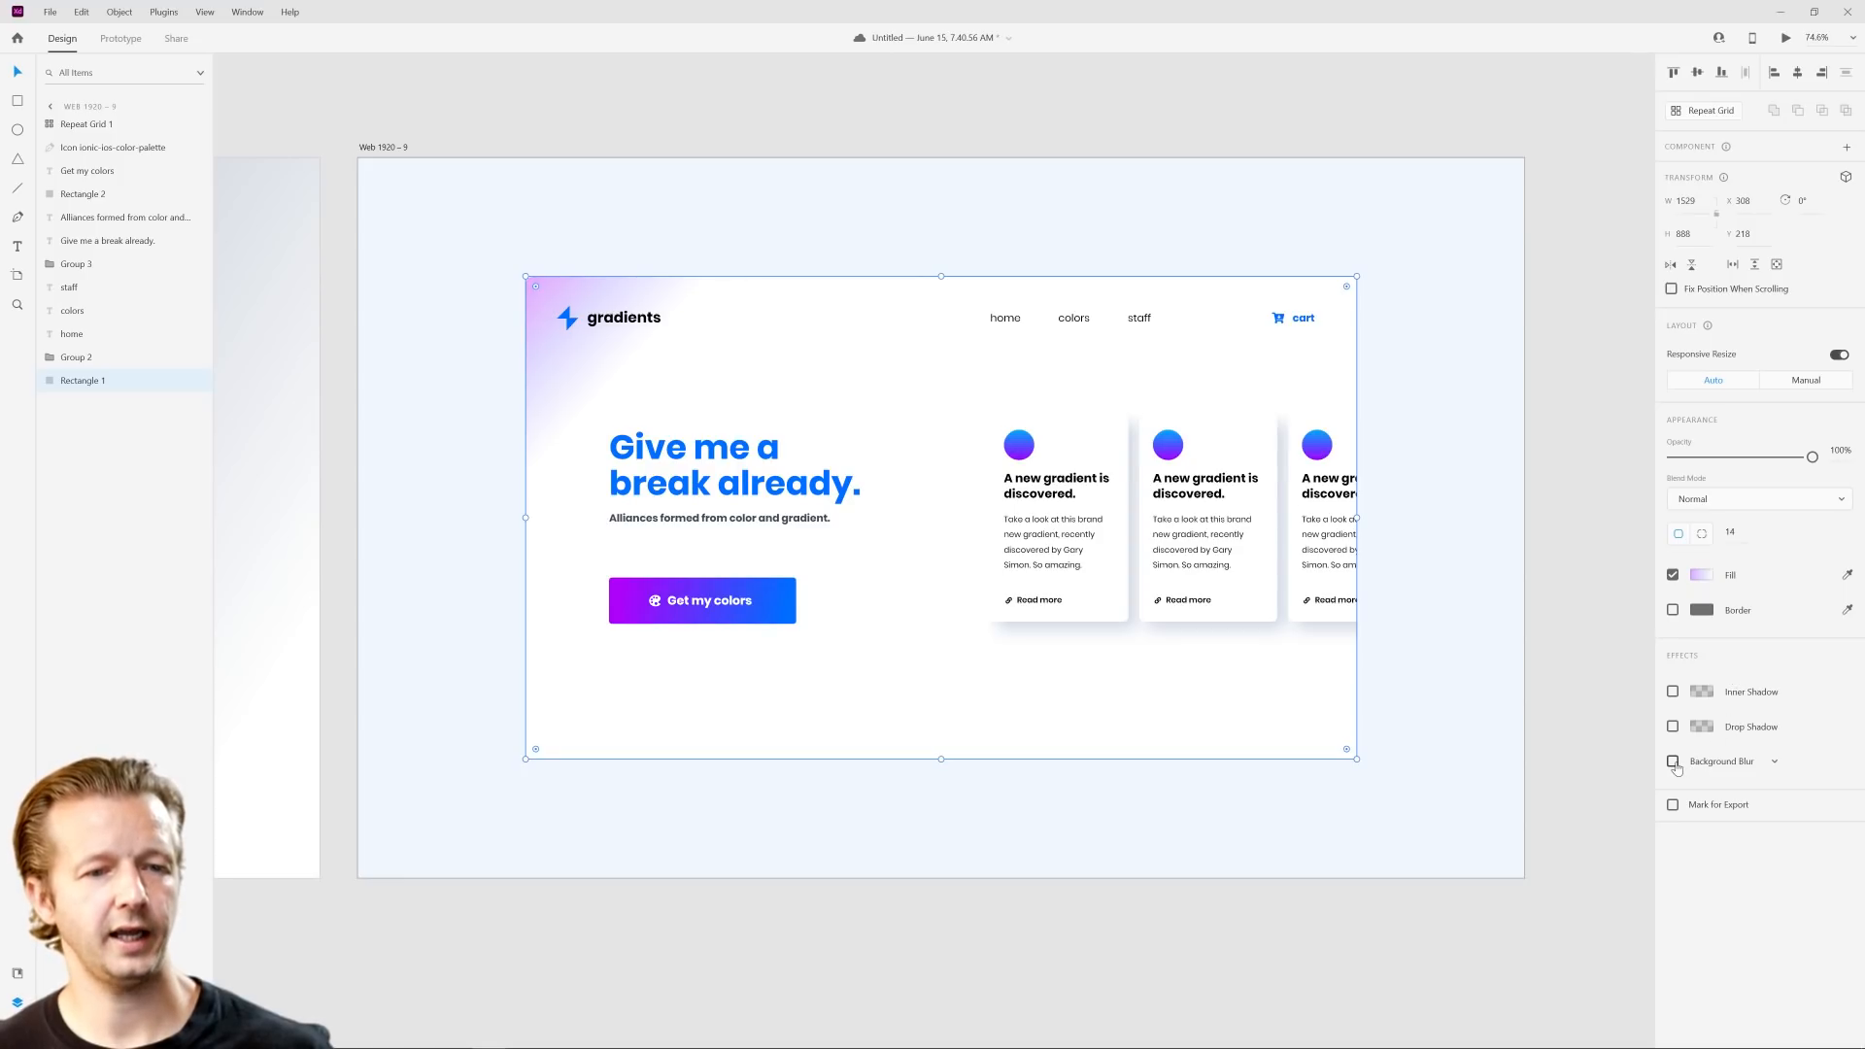
click(1673, 726)
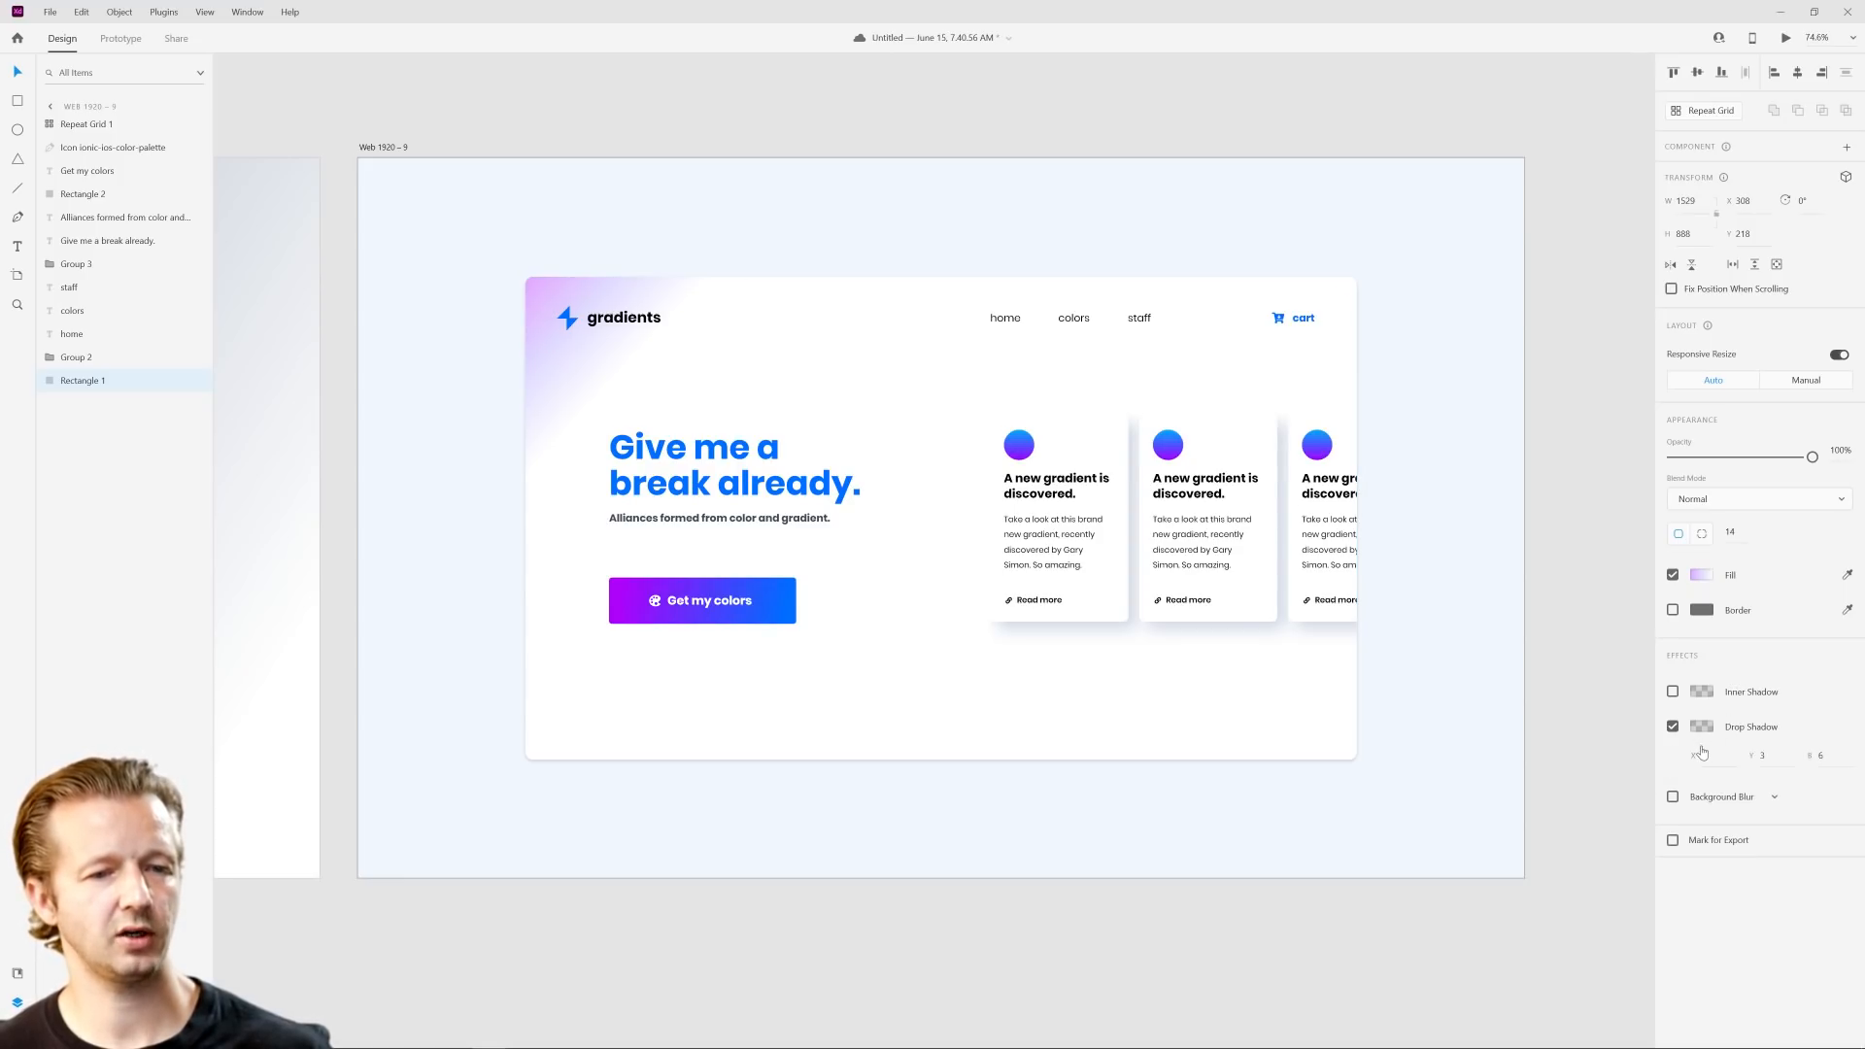
click(1828, 759)
click(1779, 755)
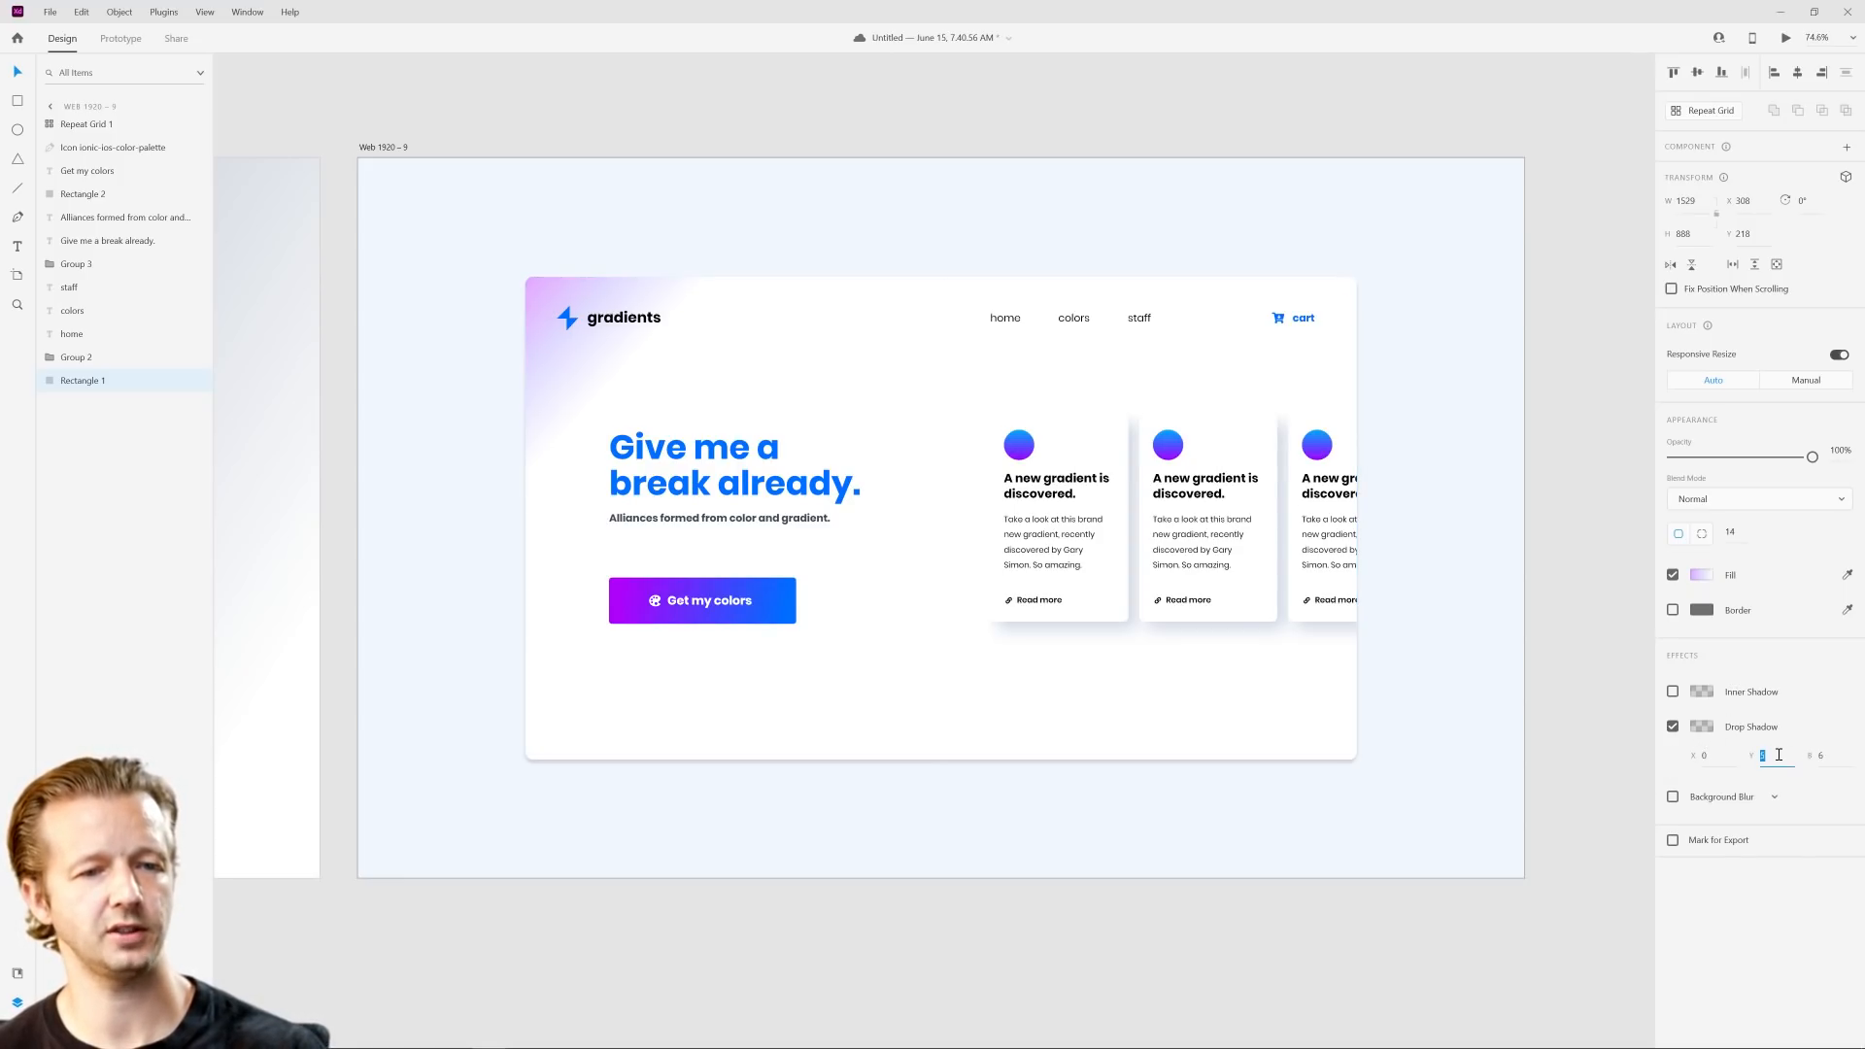
text(20)
click(1718, 756)
text(17)
click(1825, 760)
key(Up)
key(Up)
key(Up)
key(Up)
key(Up)
key(Up)
key(Up)
key(Up)
key(Up)
key(Up)
text(56)
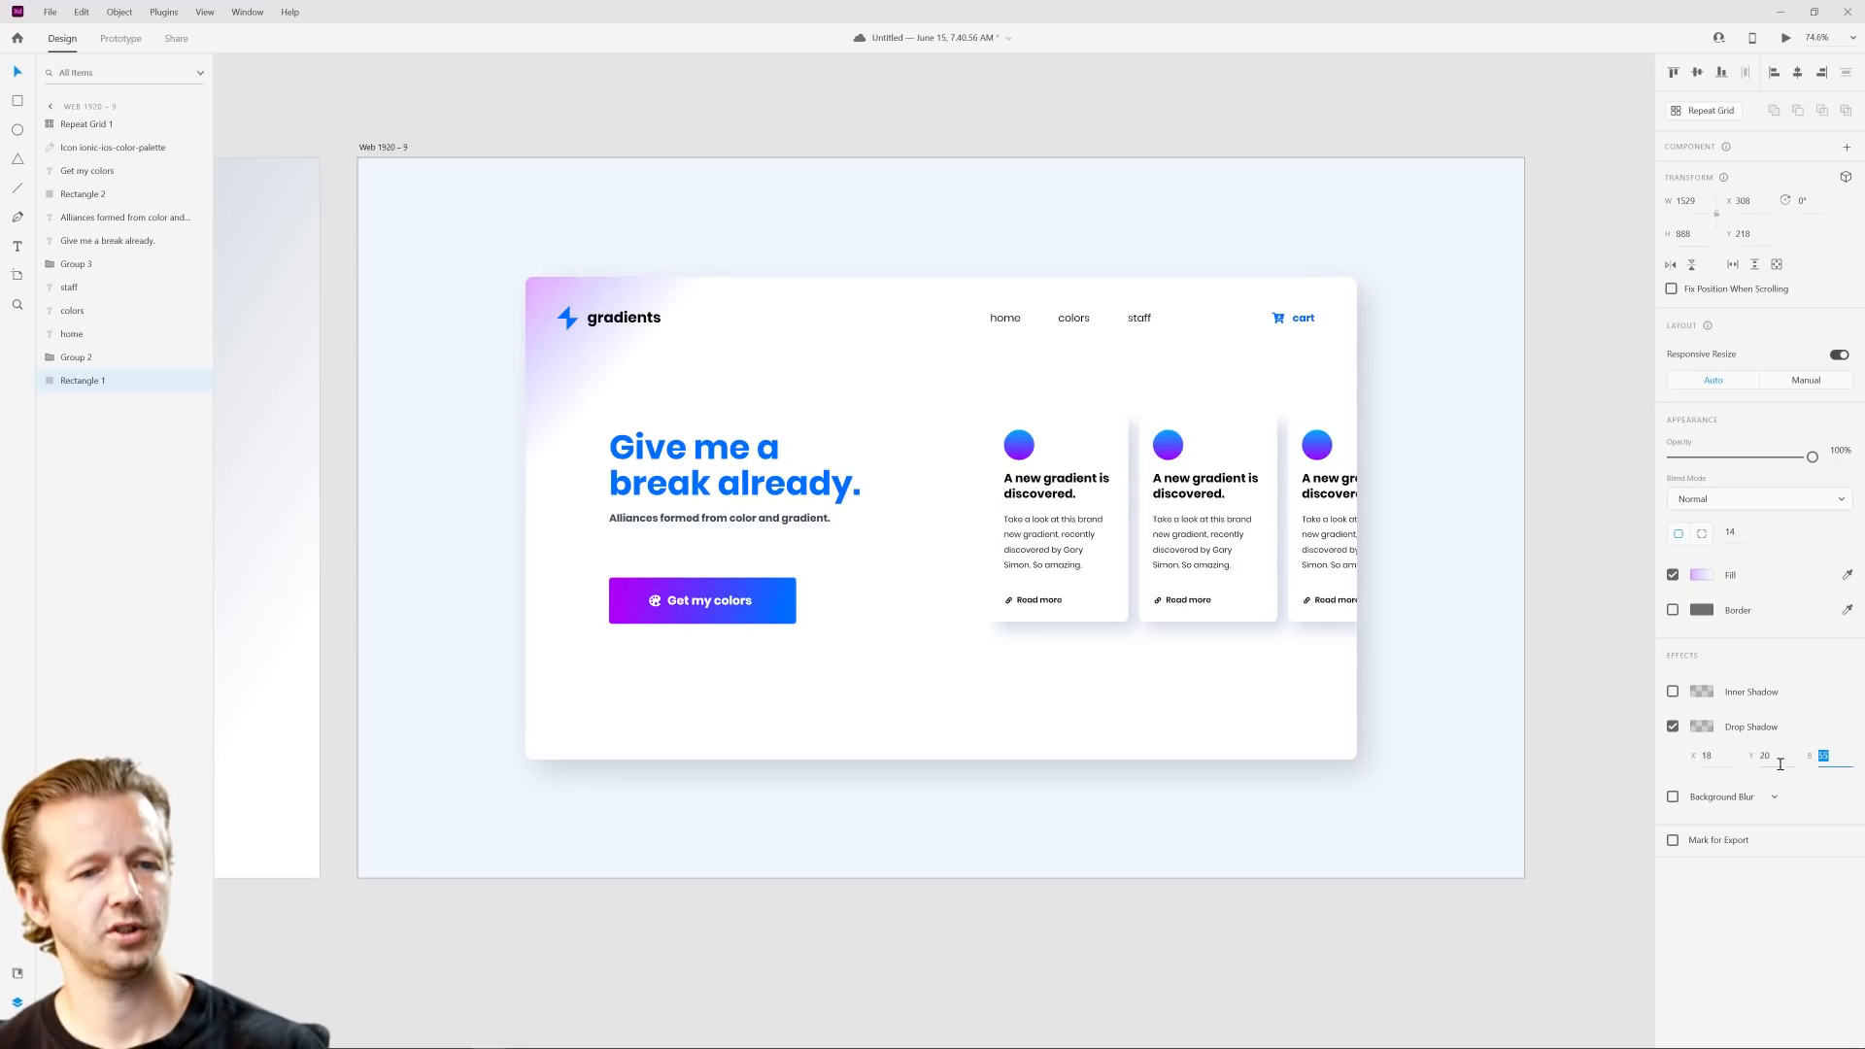
Step: Sample the pale blue artboard background for the panel's shadow color and darken it to grayish blue #C7D0DF
click(1702, 726)
click(1651, 779)
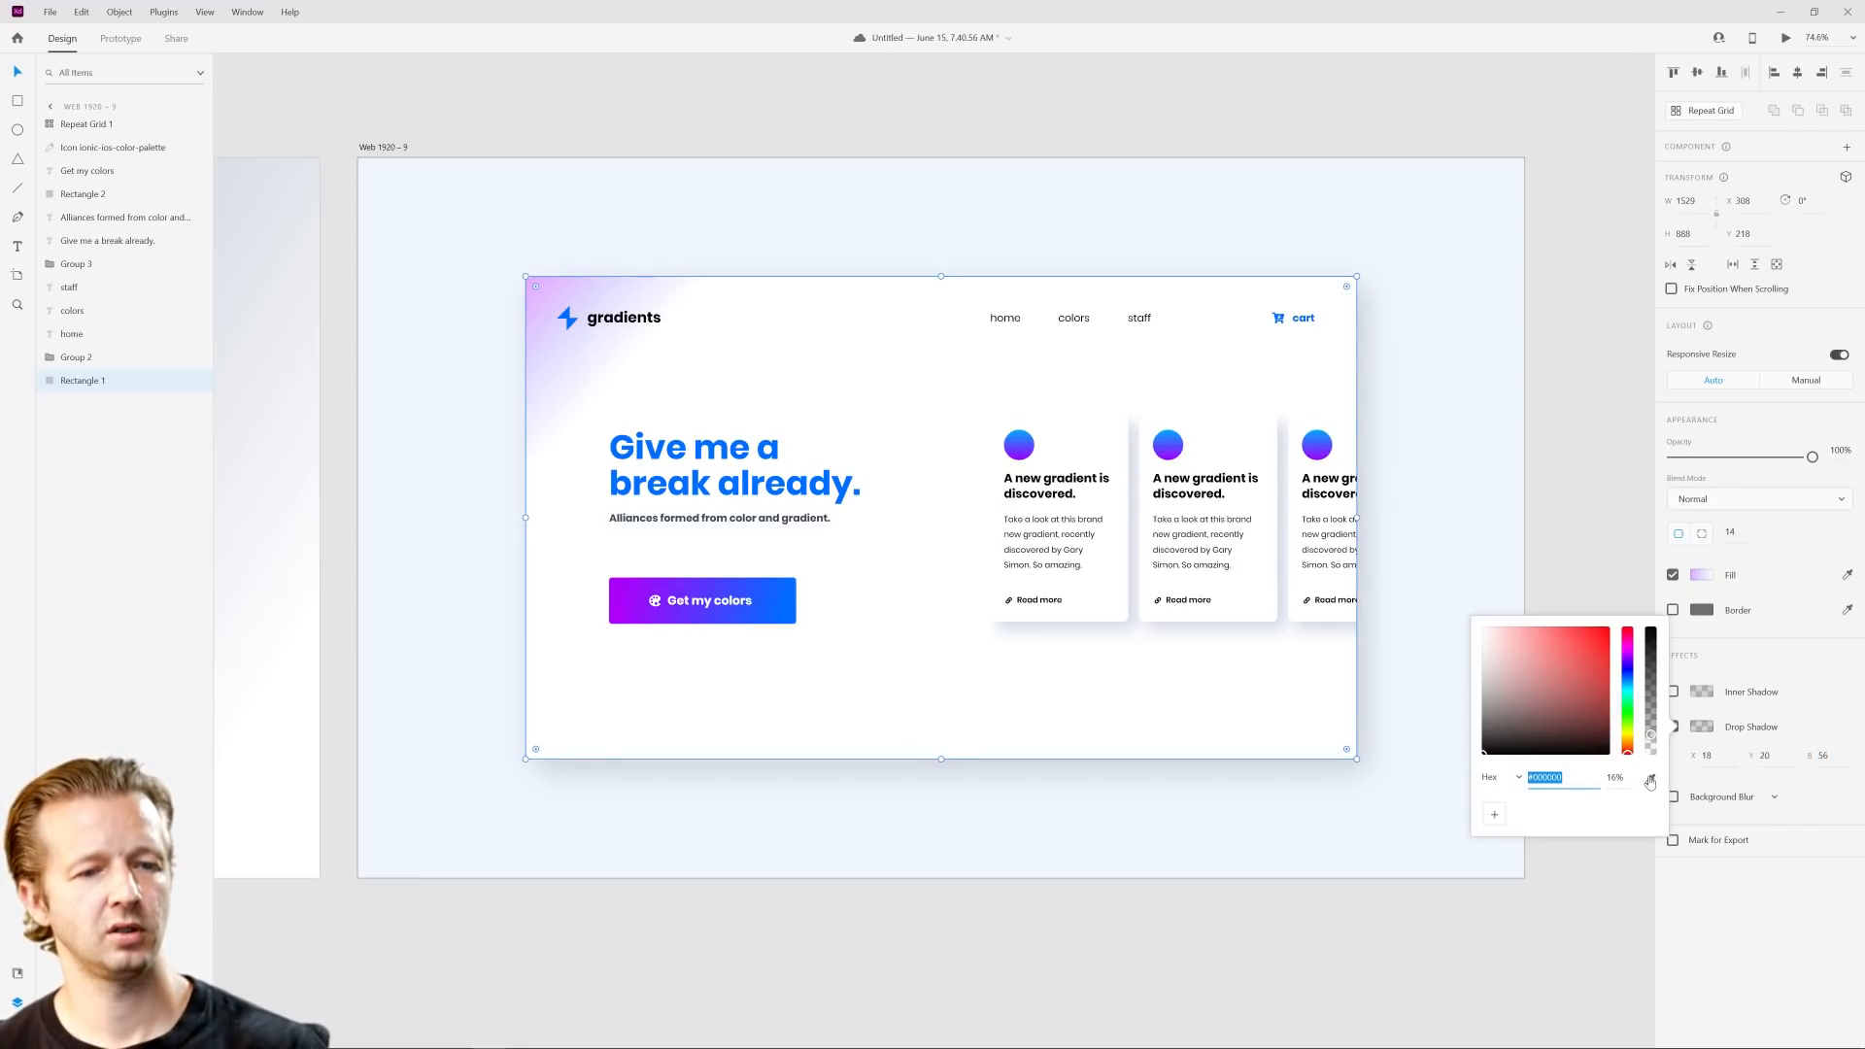
click(1490, 534)
drag(1496, 670, 1497, 649)
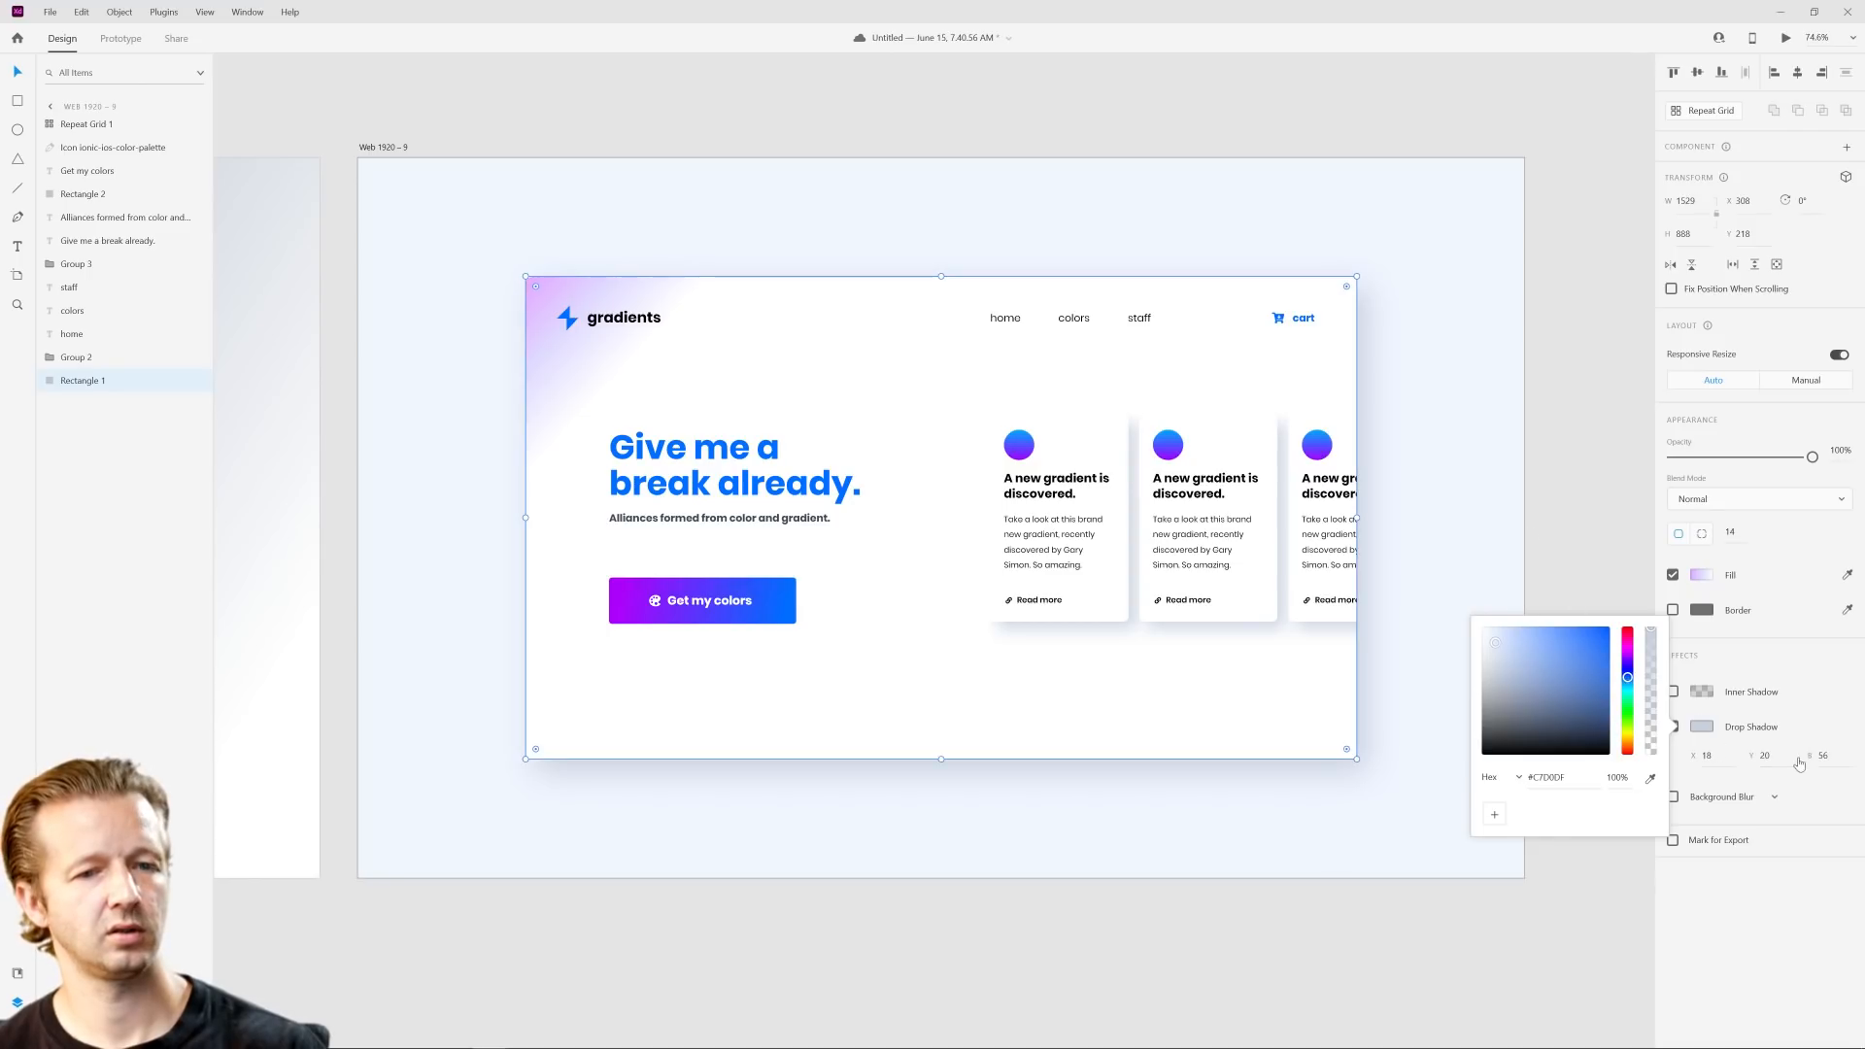
Step: Soften and extend the panel's drop shadow by setting its blur to 99 and its X and Y offsets to 33
click(1827, 757)
text(99)
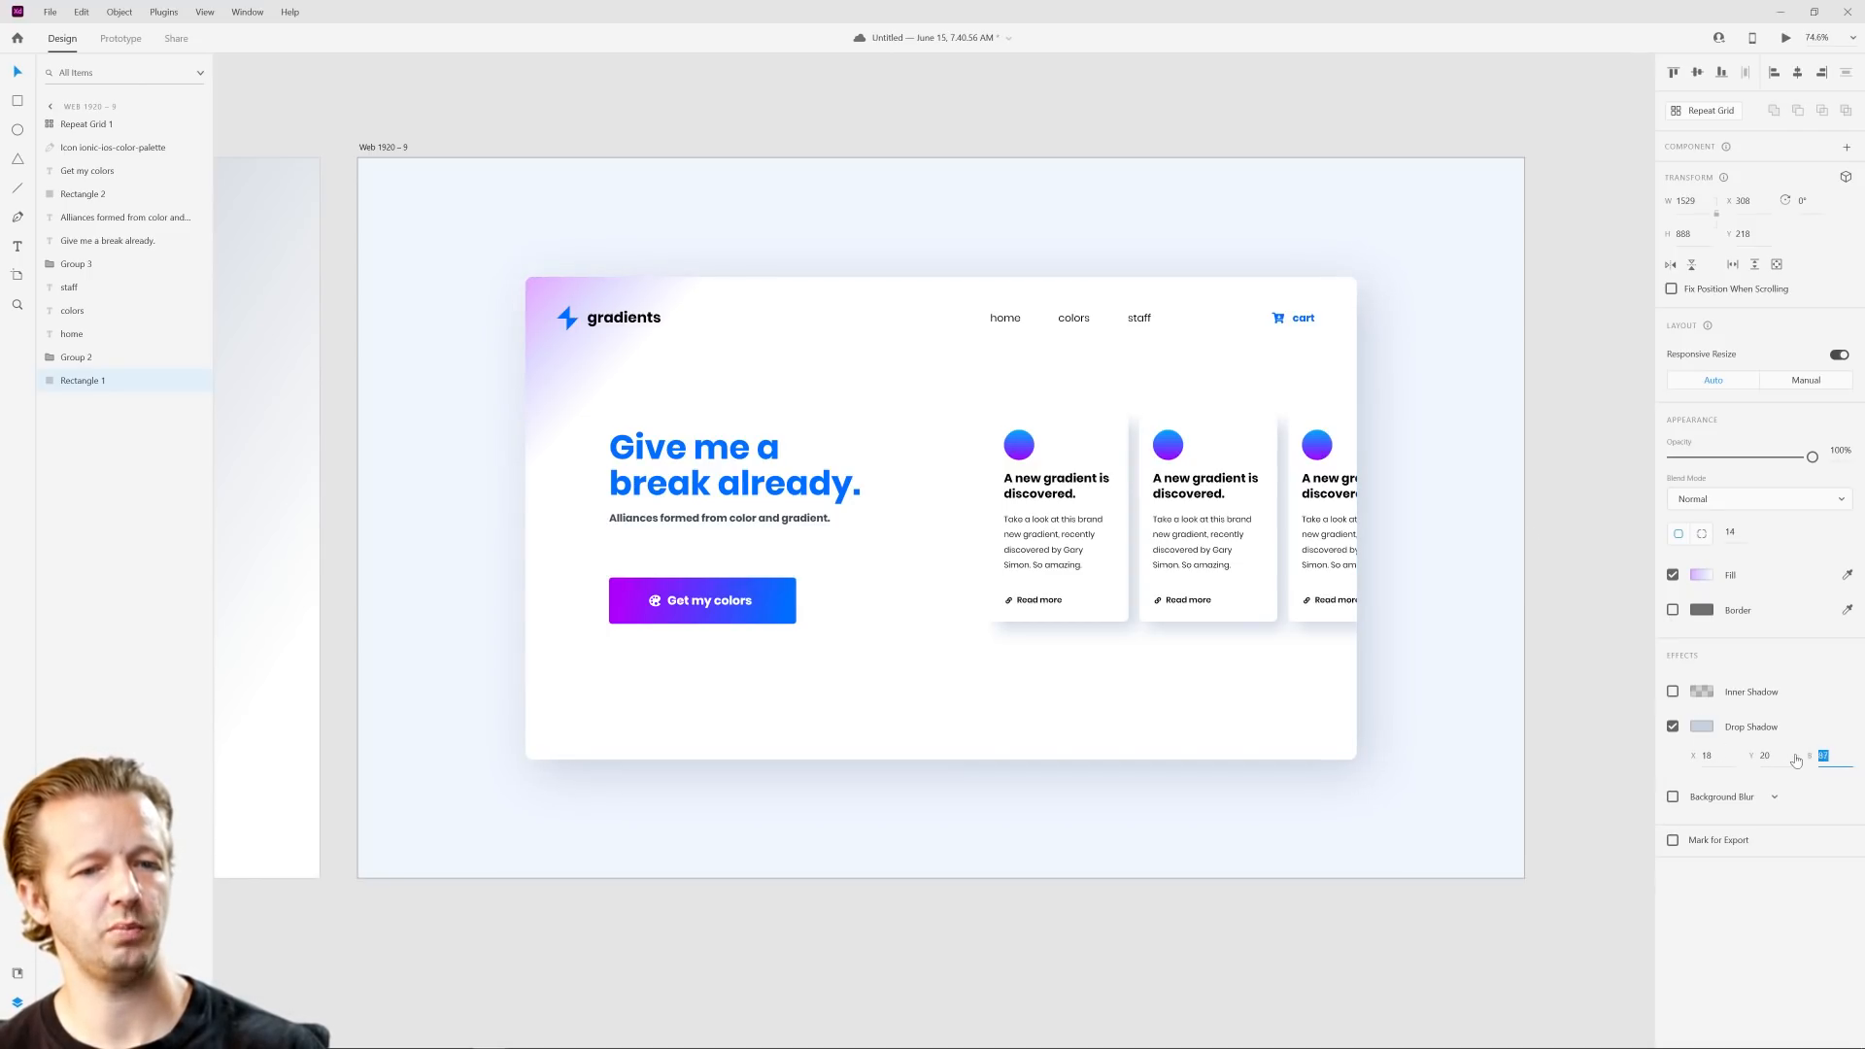
click(1712, 757)
key(Up)
key(Up)
key(Up)
key(Up)
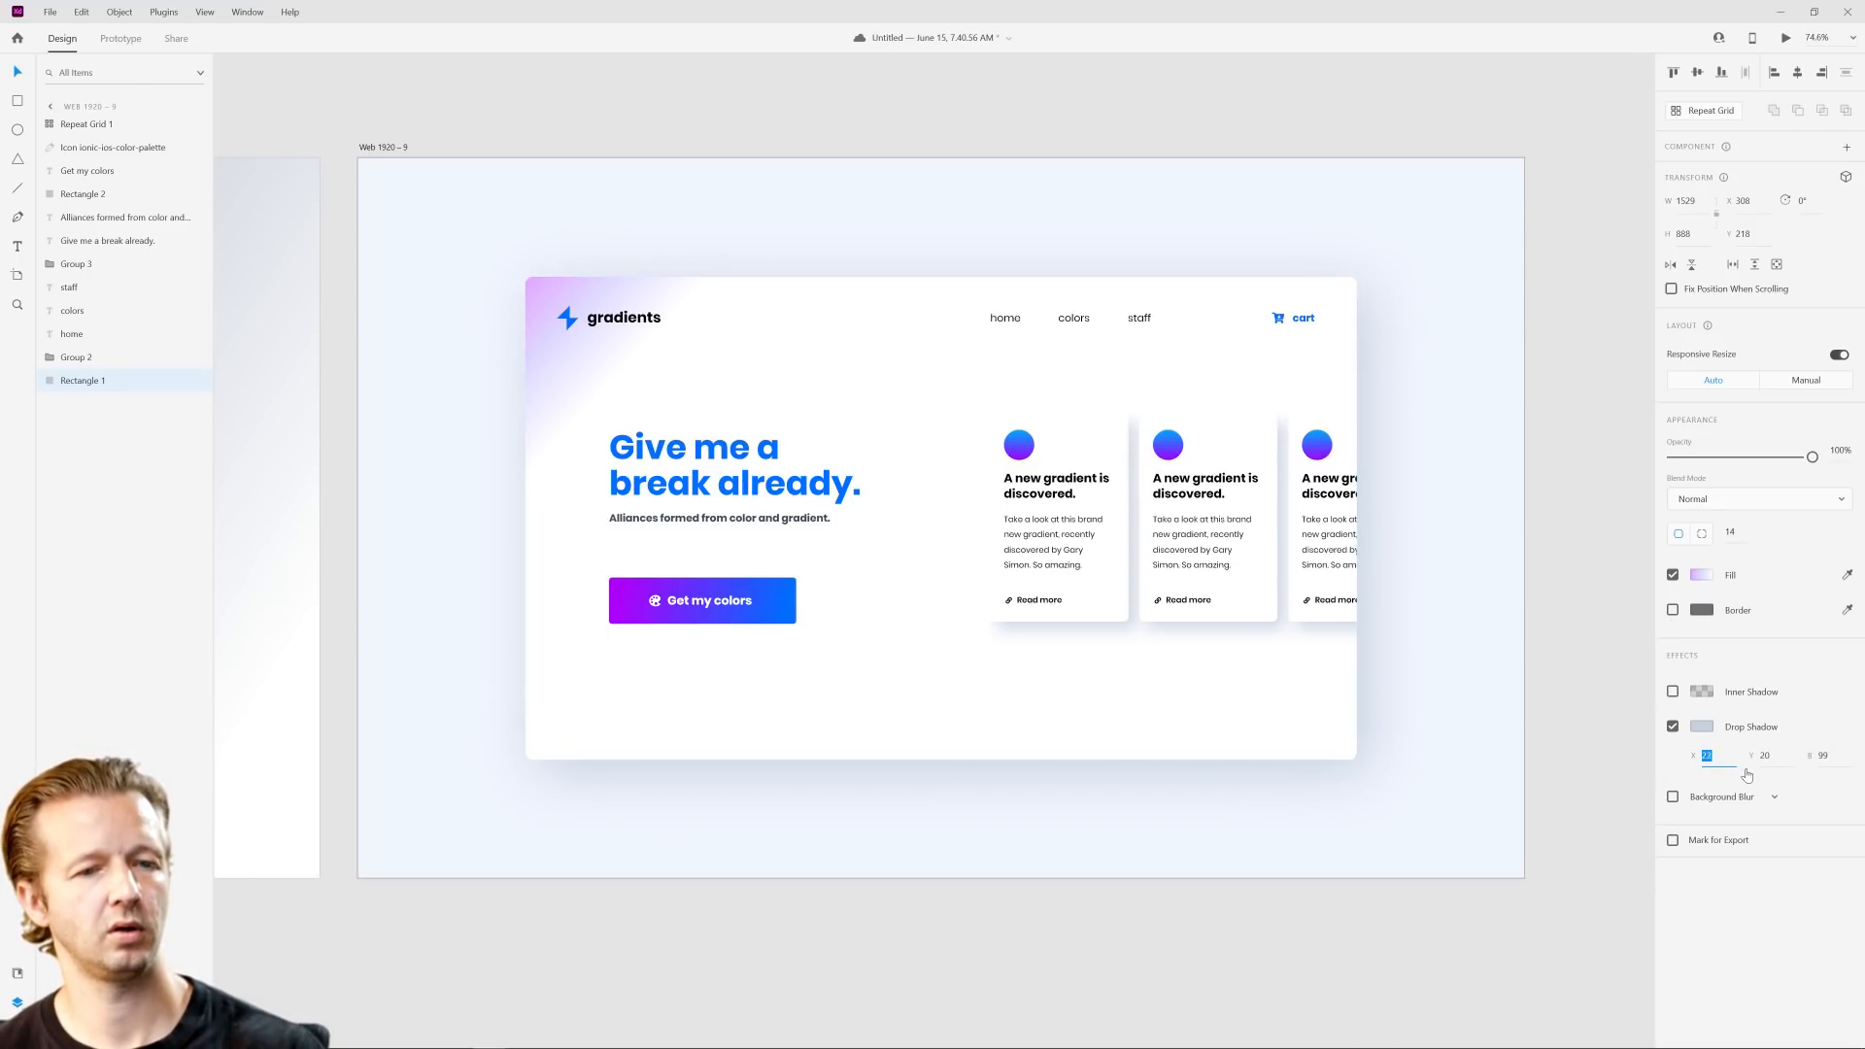
click(1777, 758)
click(1618, 579)
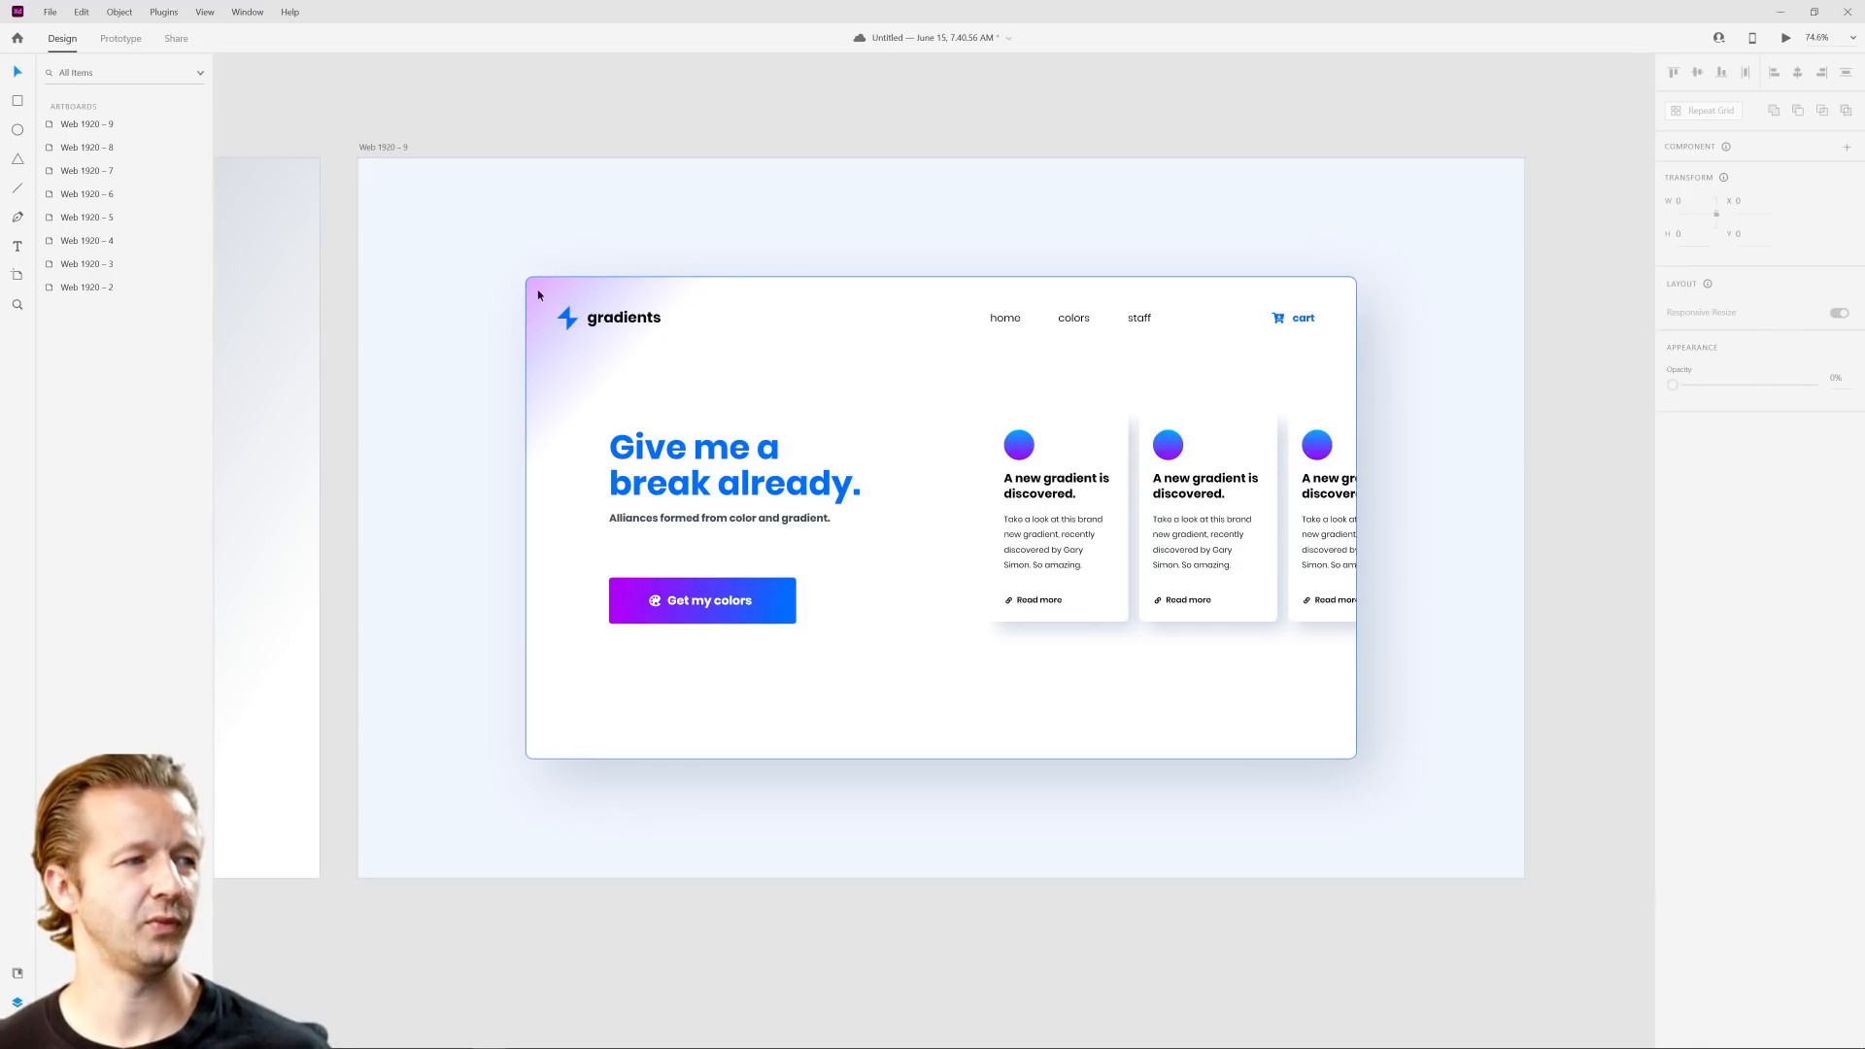
Step: Examine the panel's tinted corner gradient up close, and review its soft shadow against the pale blue artboard
scroll(491, 309, up, 2)
scroll(492, 310, up, 2)
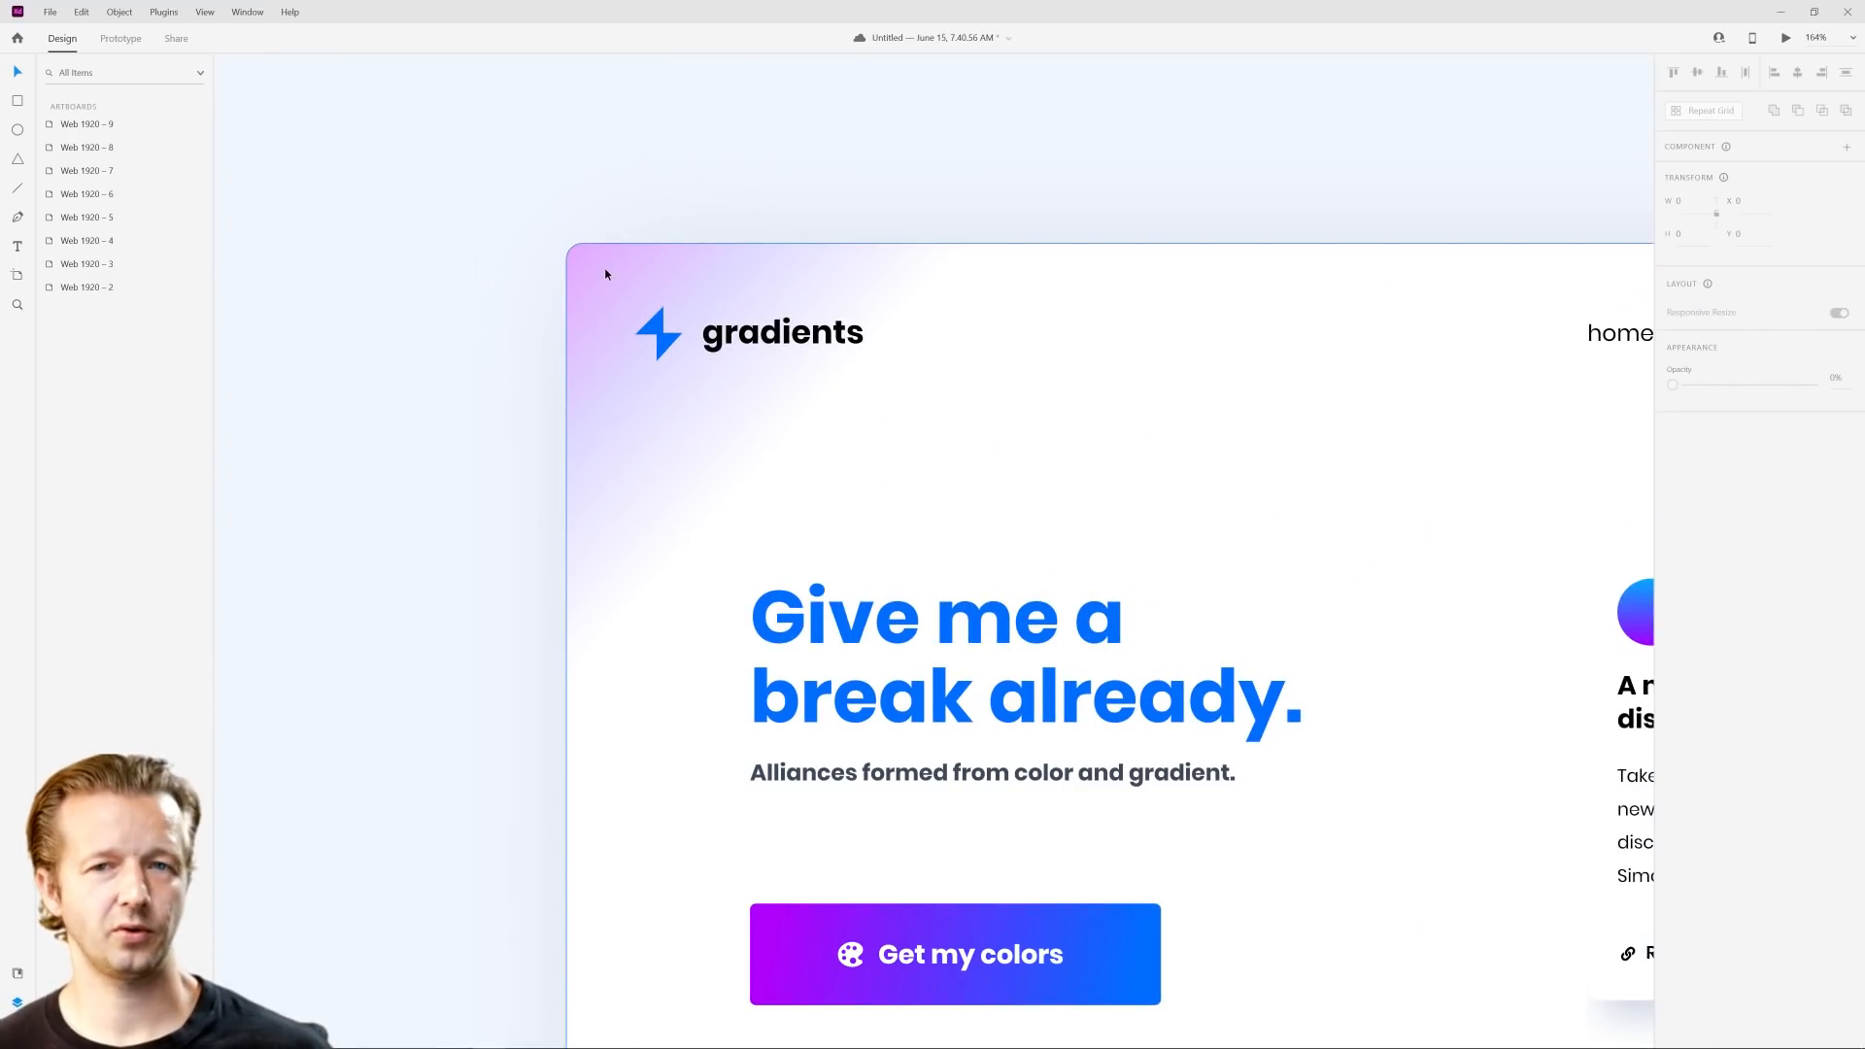
scroll(1166, 420, down, 4)
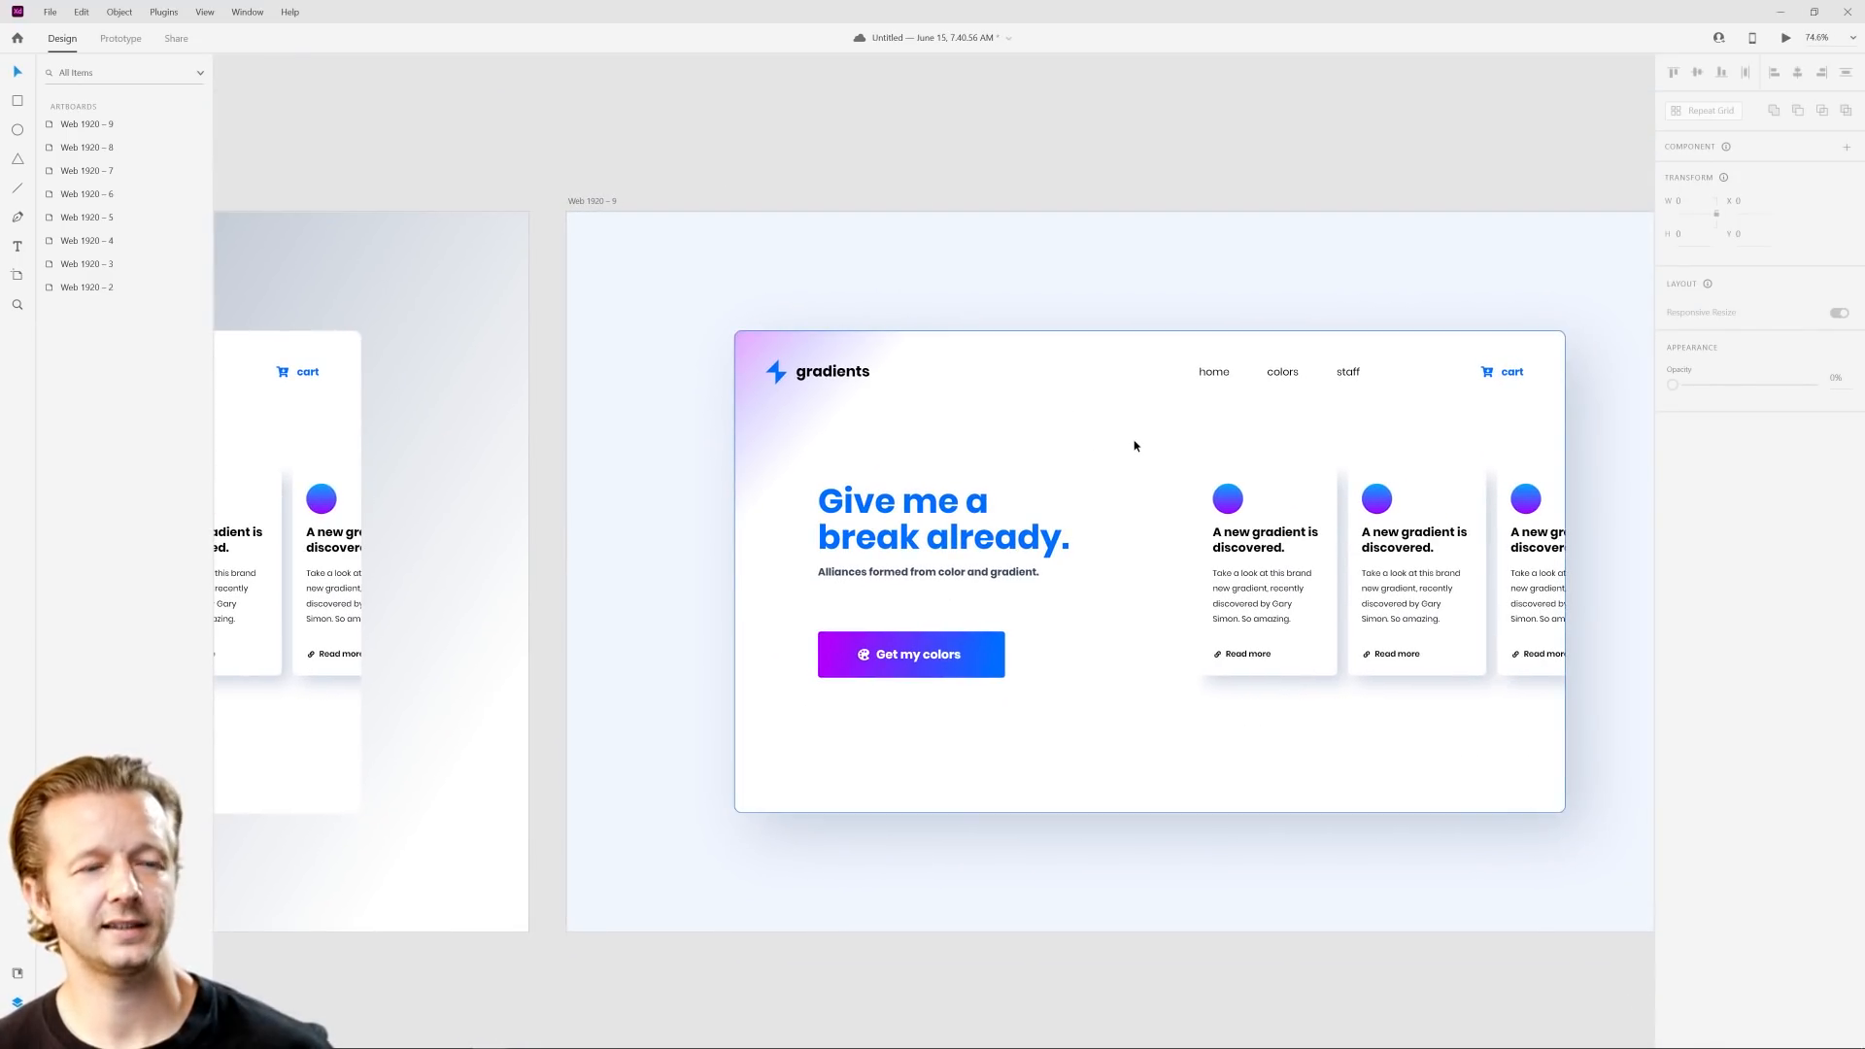
scroll(1266, 455, down, 2)
drag(1302, 454, 1188, 453)
scroll(1088, 436, up, 2)
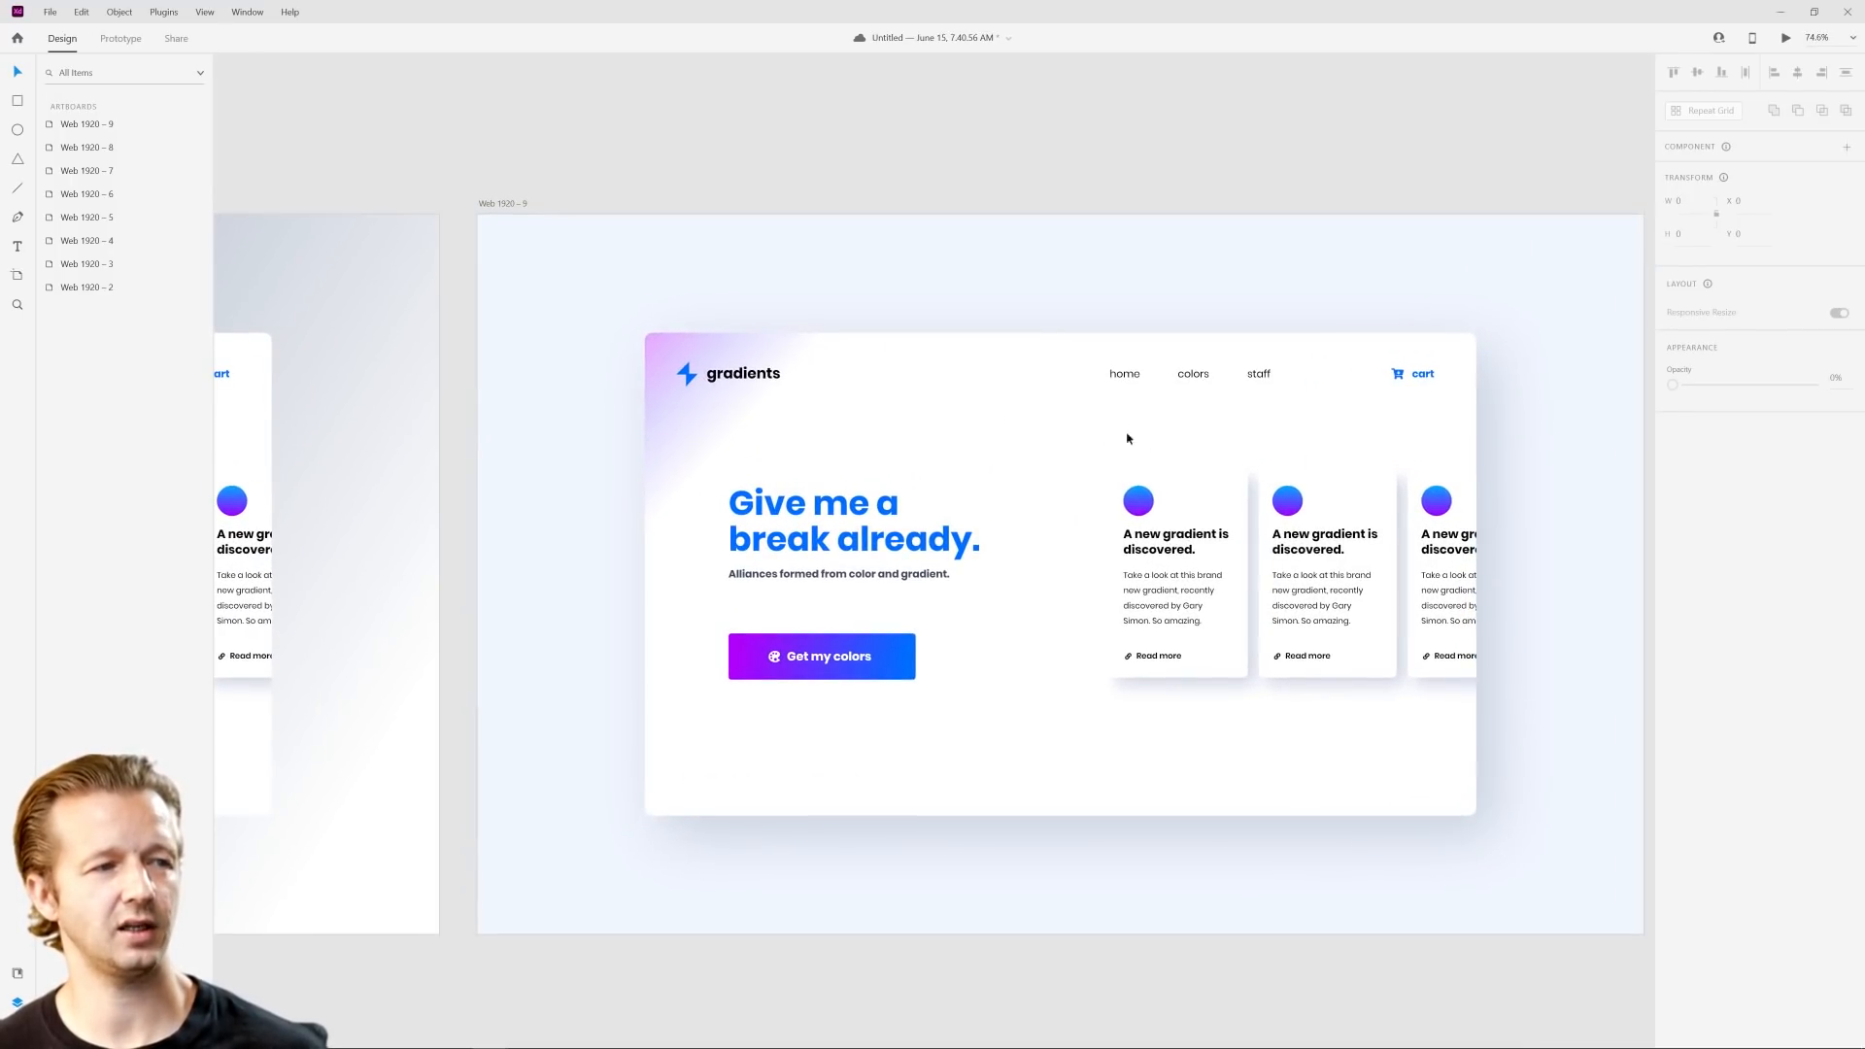
click(755, 364)
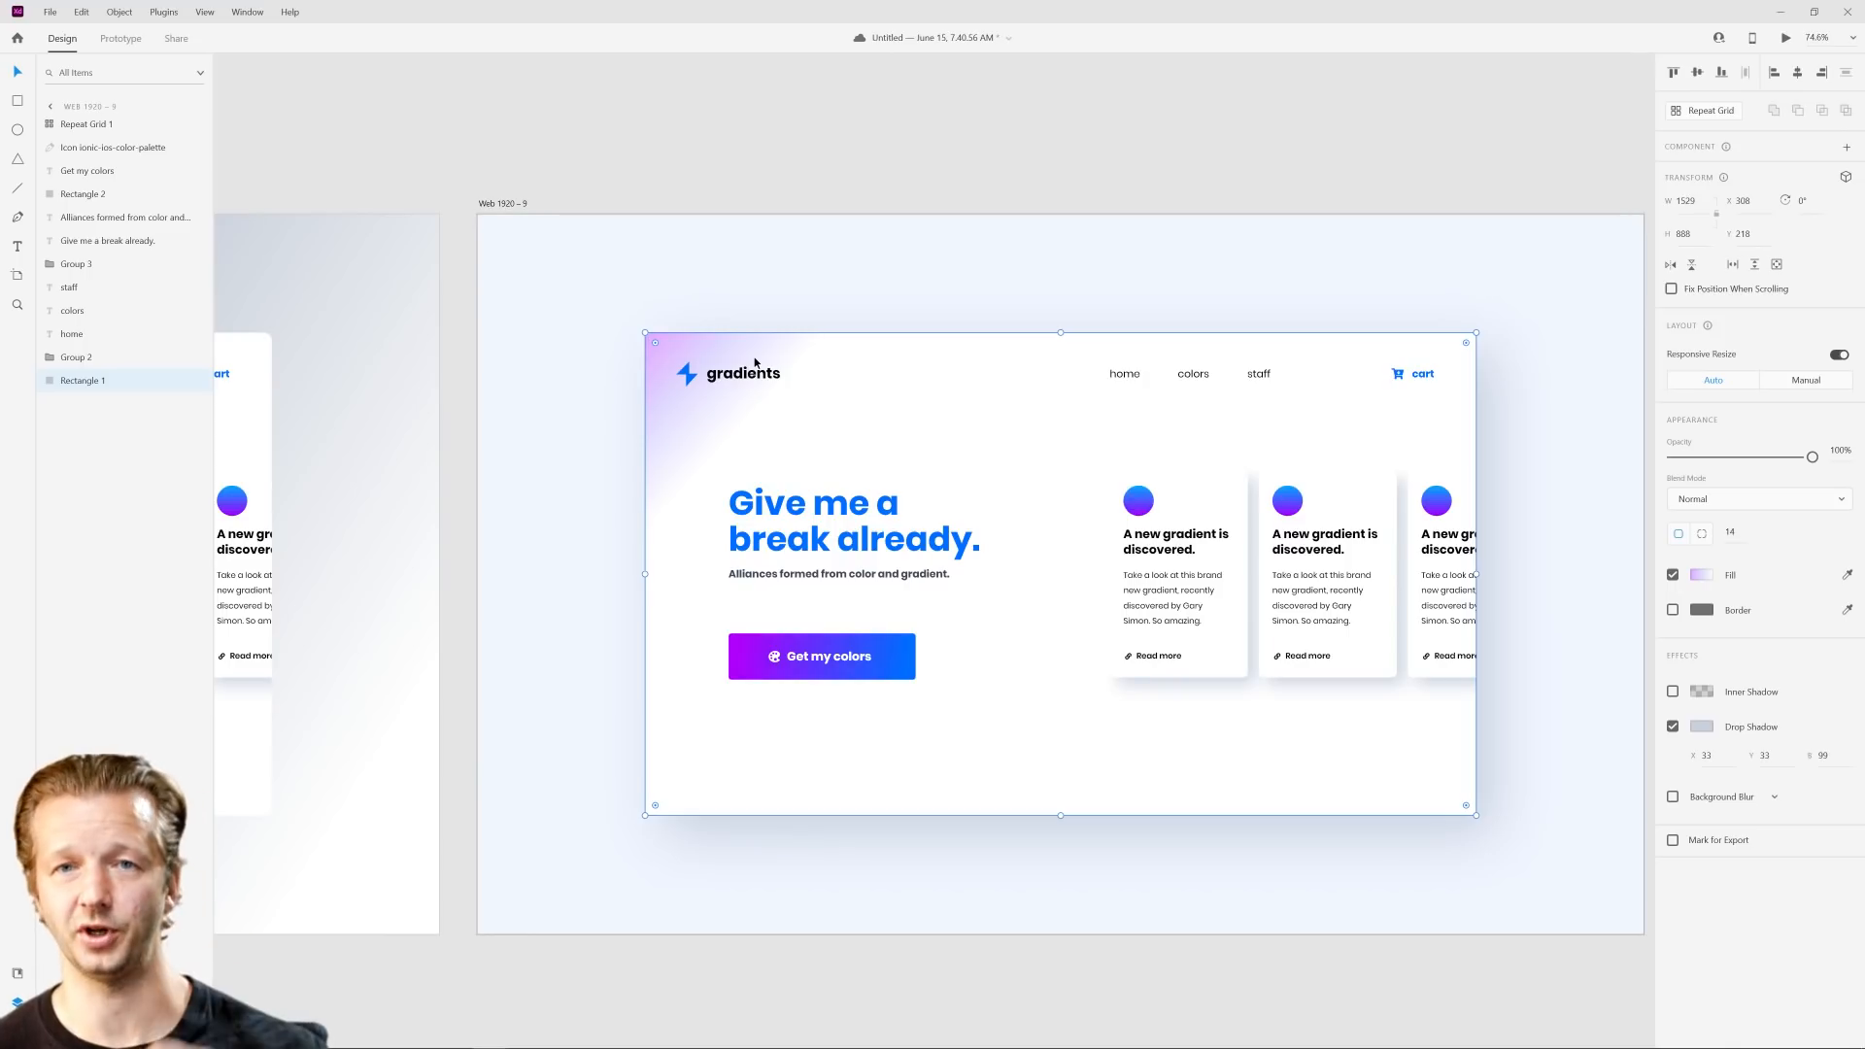
click(1059, 176)
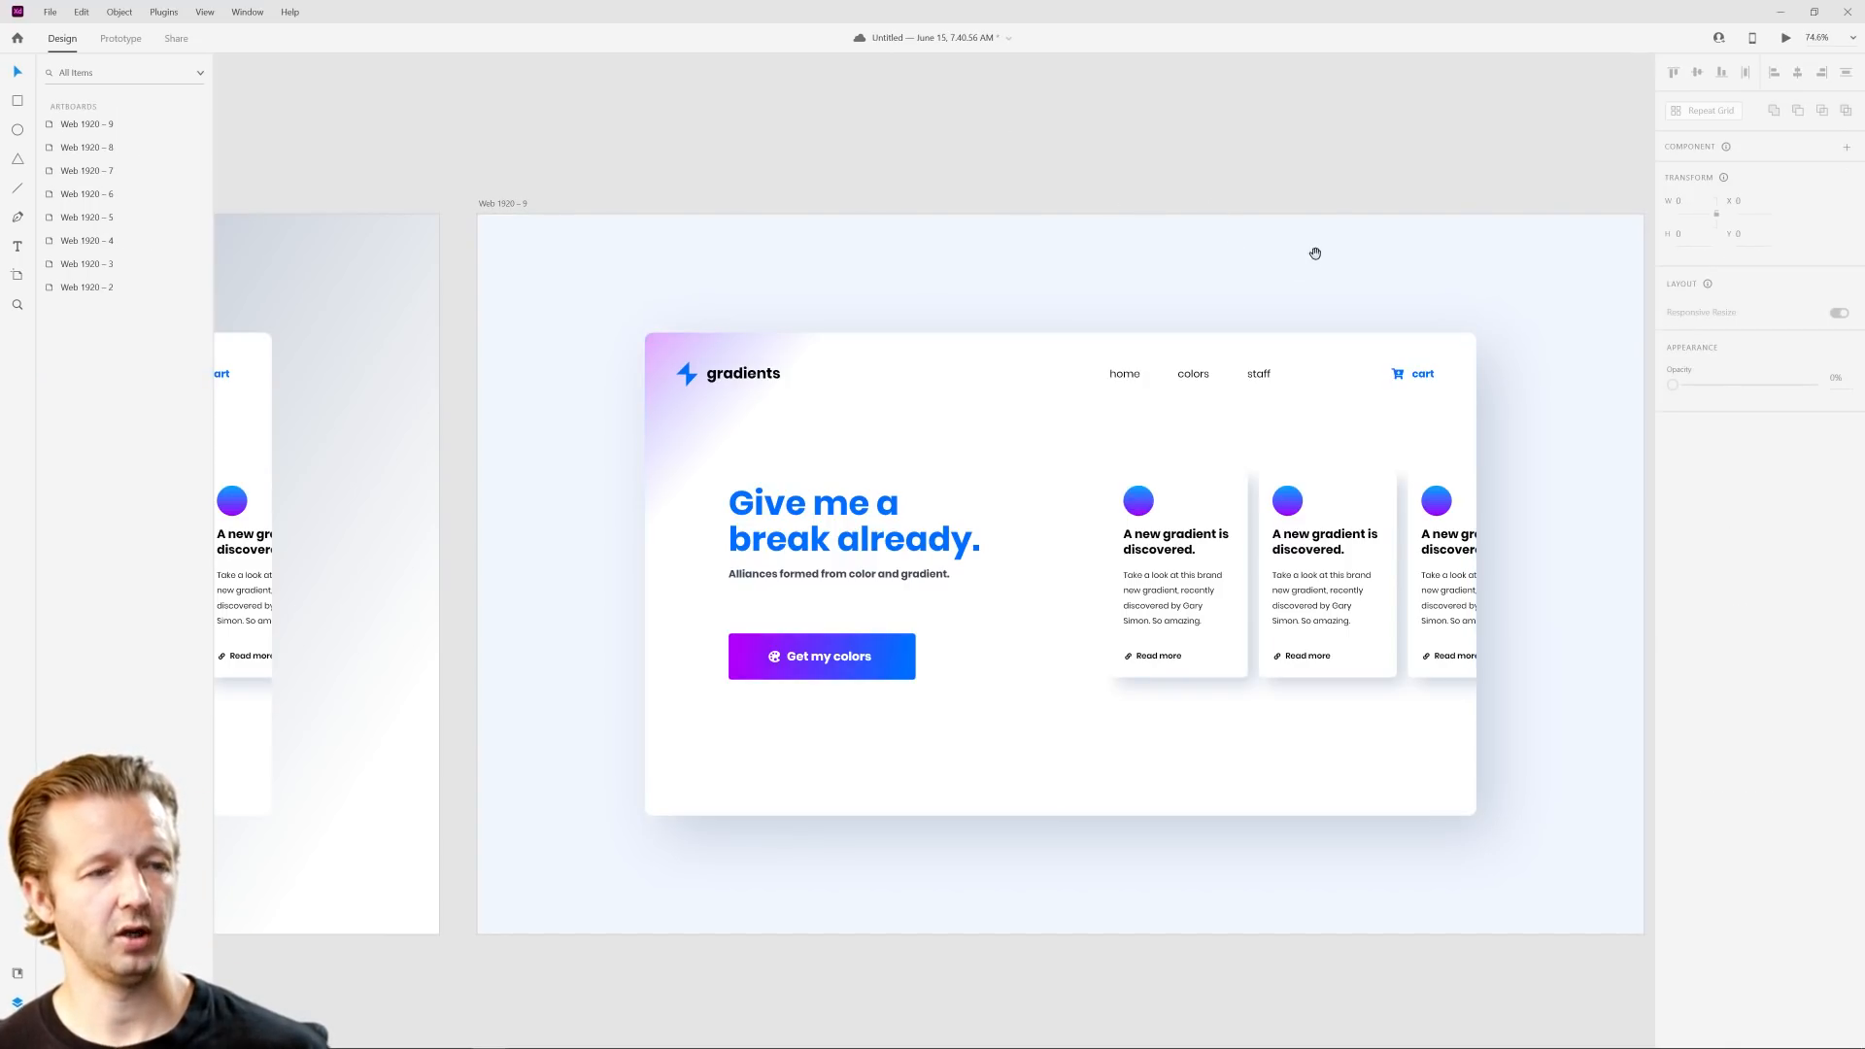
drag(1331, 272, 1262, 252)
scroll(894, 256, down, 3)
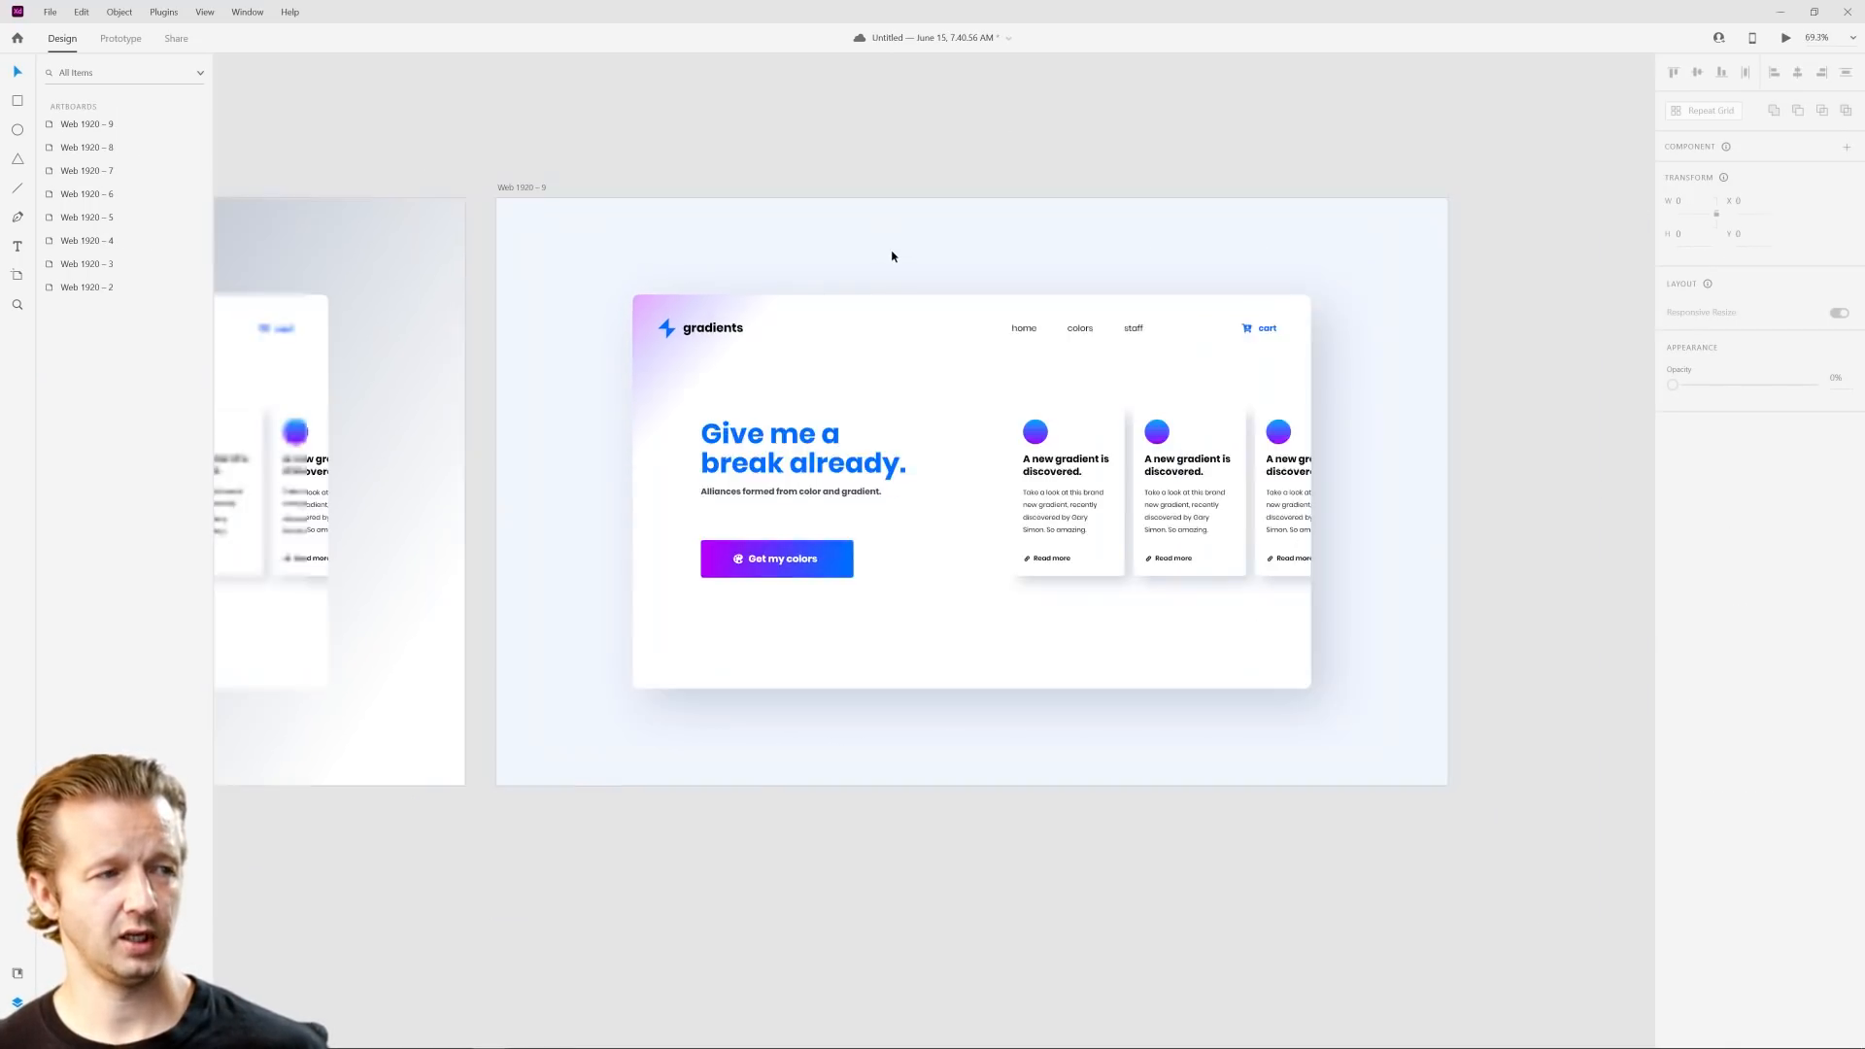
Step: Duplicate the finished pale blue artboard Web 1920 – 9 and place the copy directly below the original gray artboard Web 1920 – 2
scroll(892, 257, down, 2)
scroll(891, 256, up, 3)
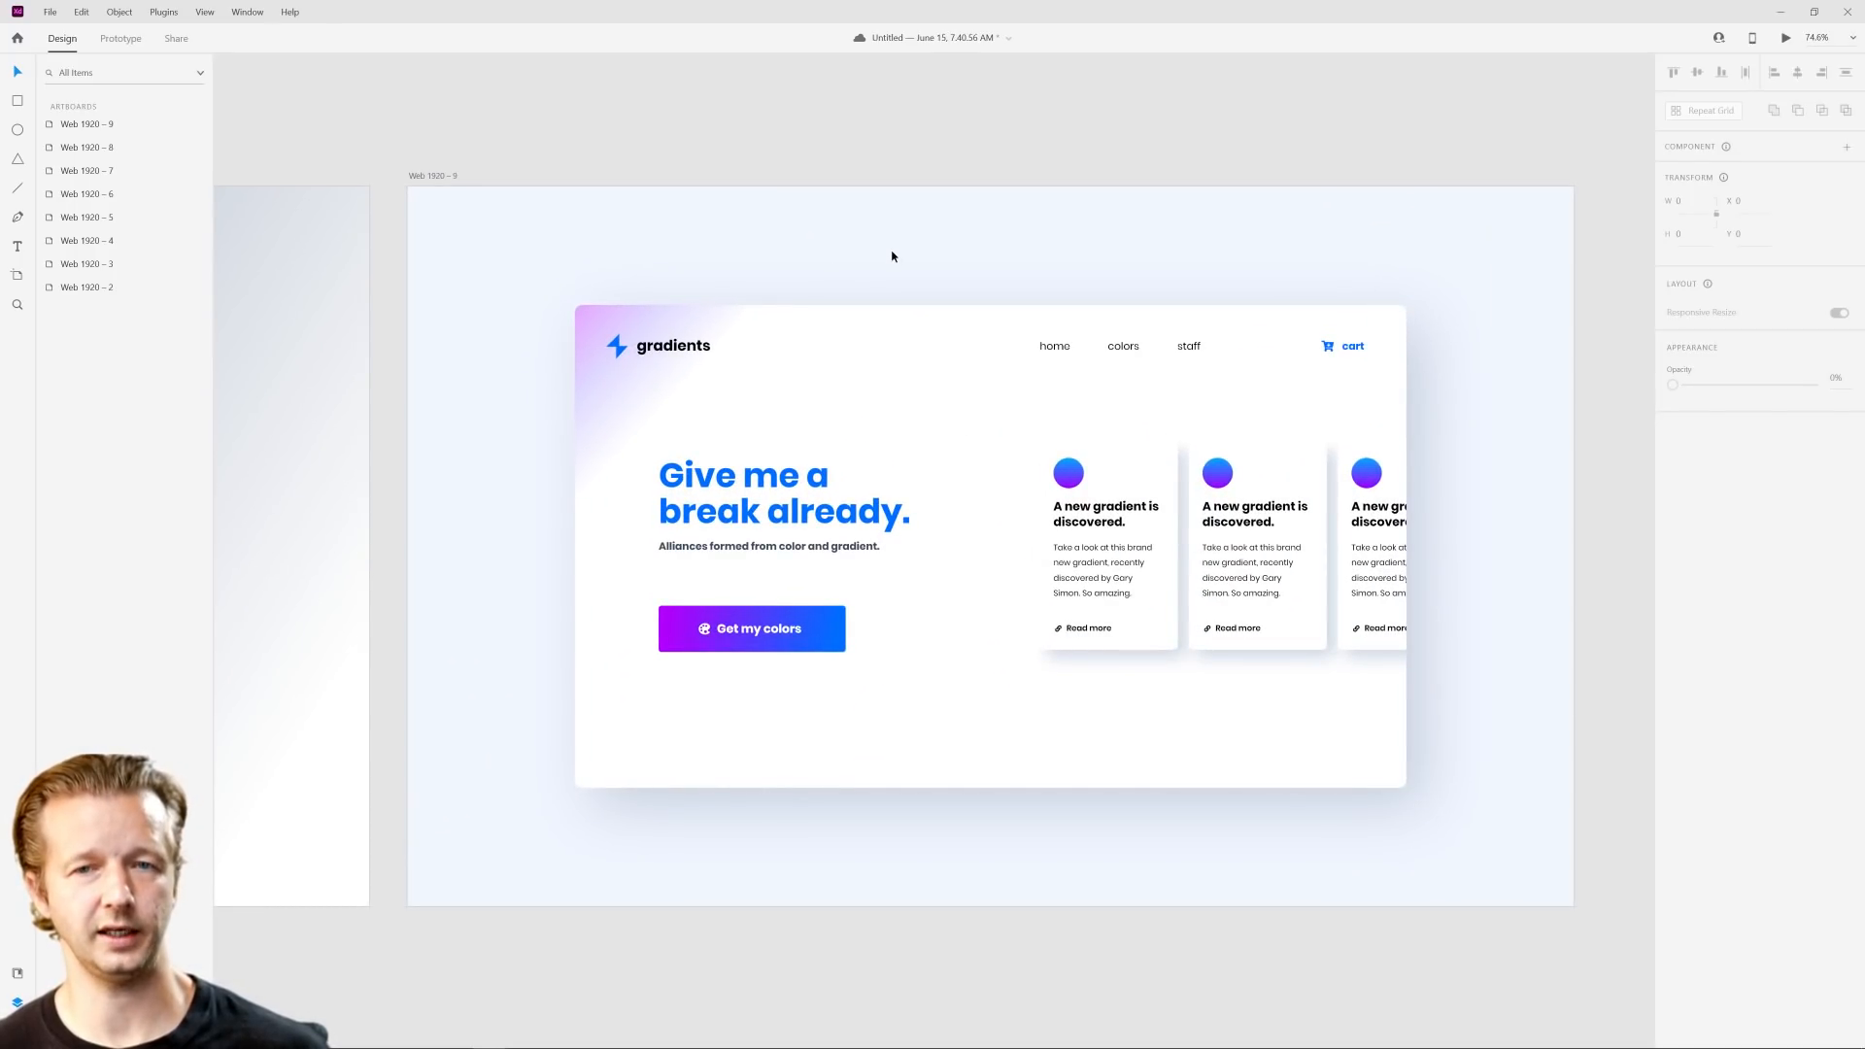
scroll(567, 271, down, 6)
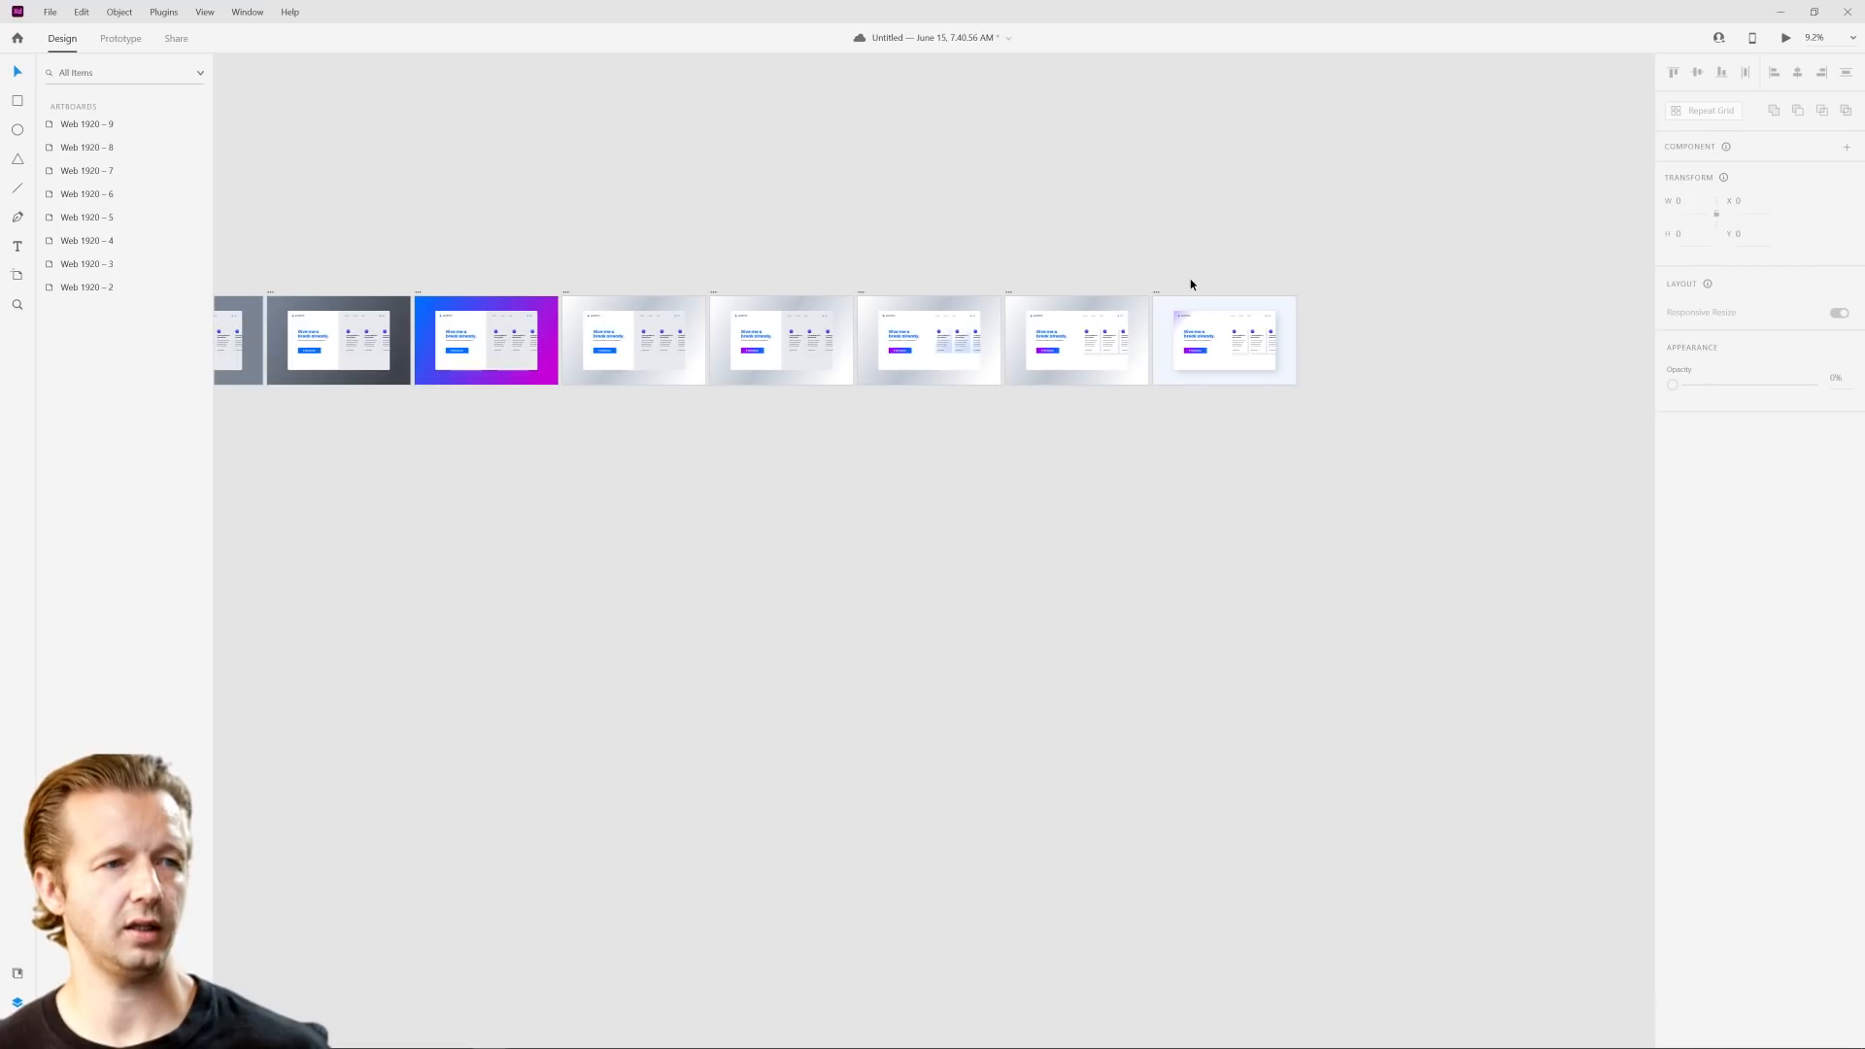
scroll(806, 486, left, 10)
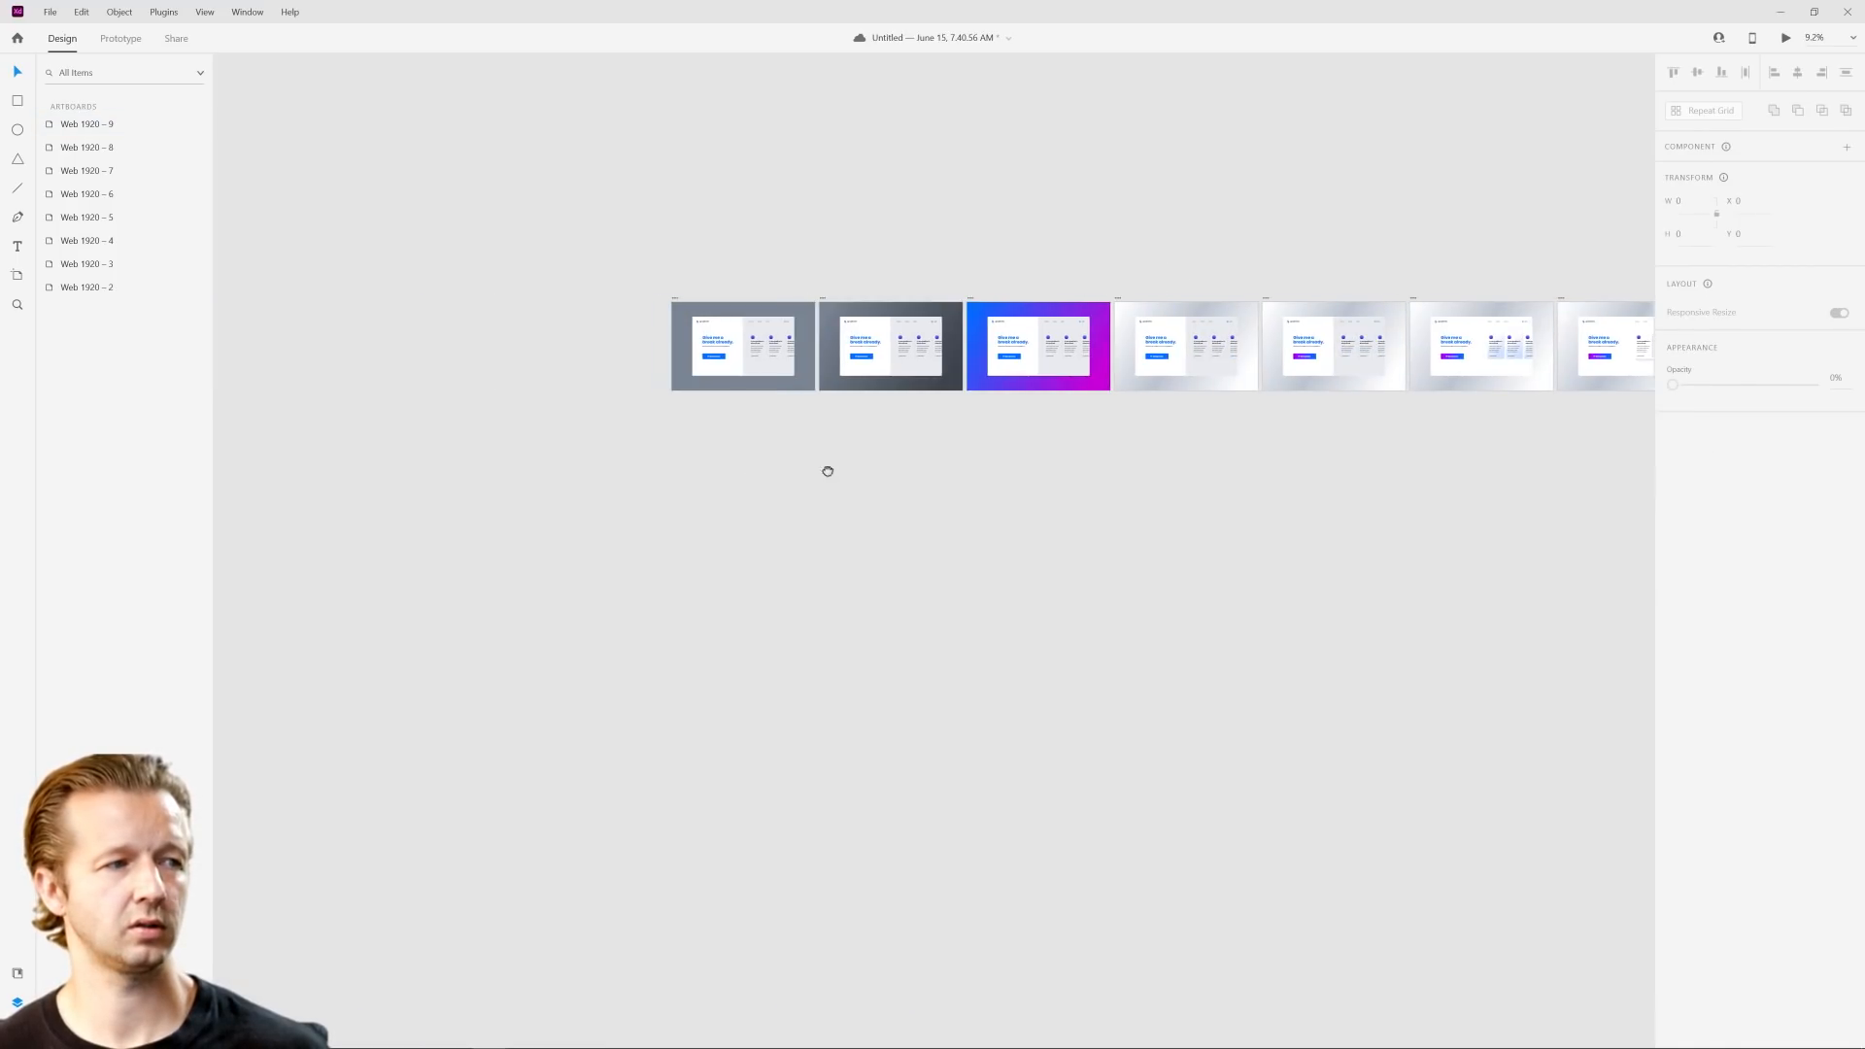
scroll(1007, 437, up, 5)
drag(1183, 447, 723, 902)
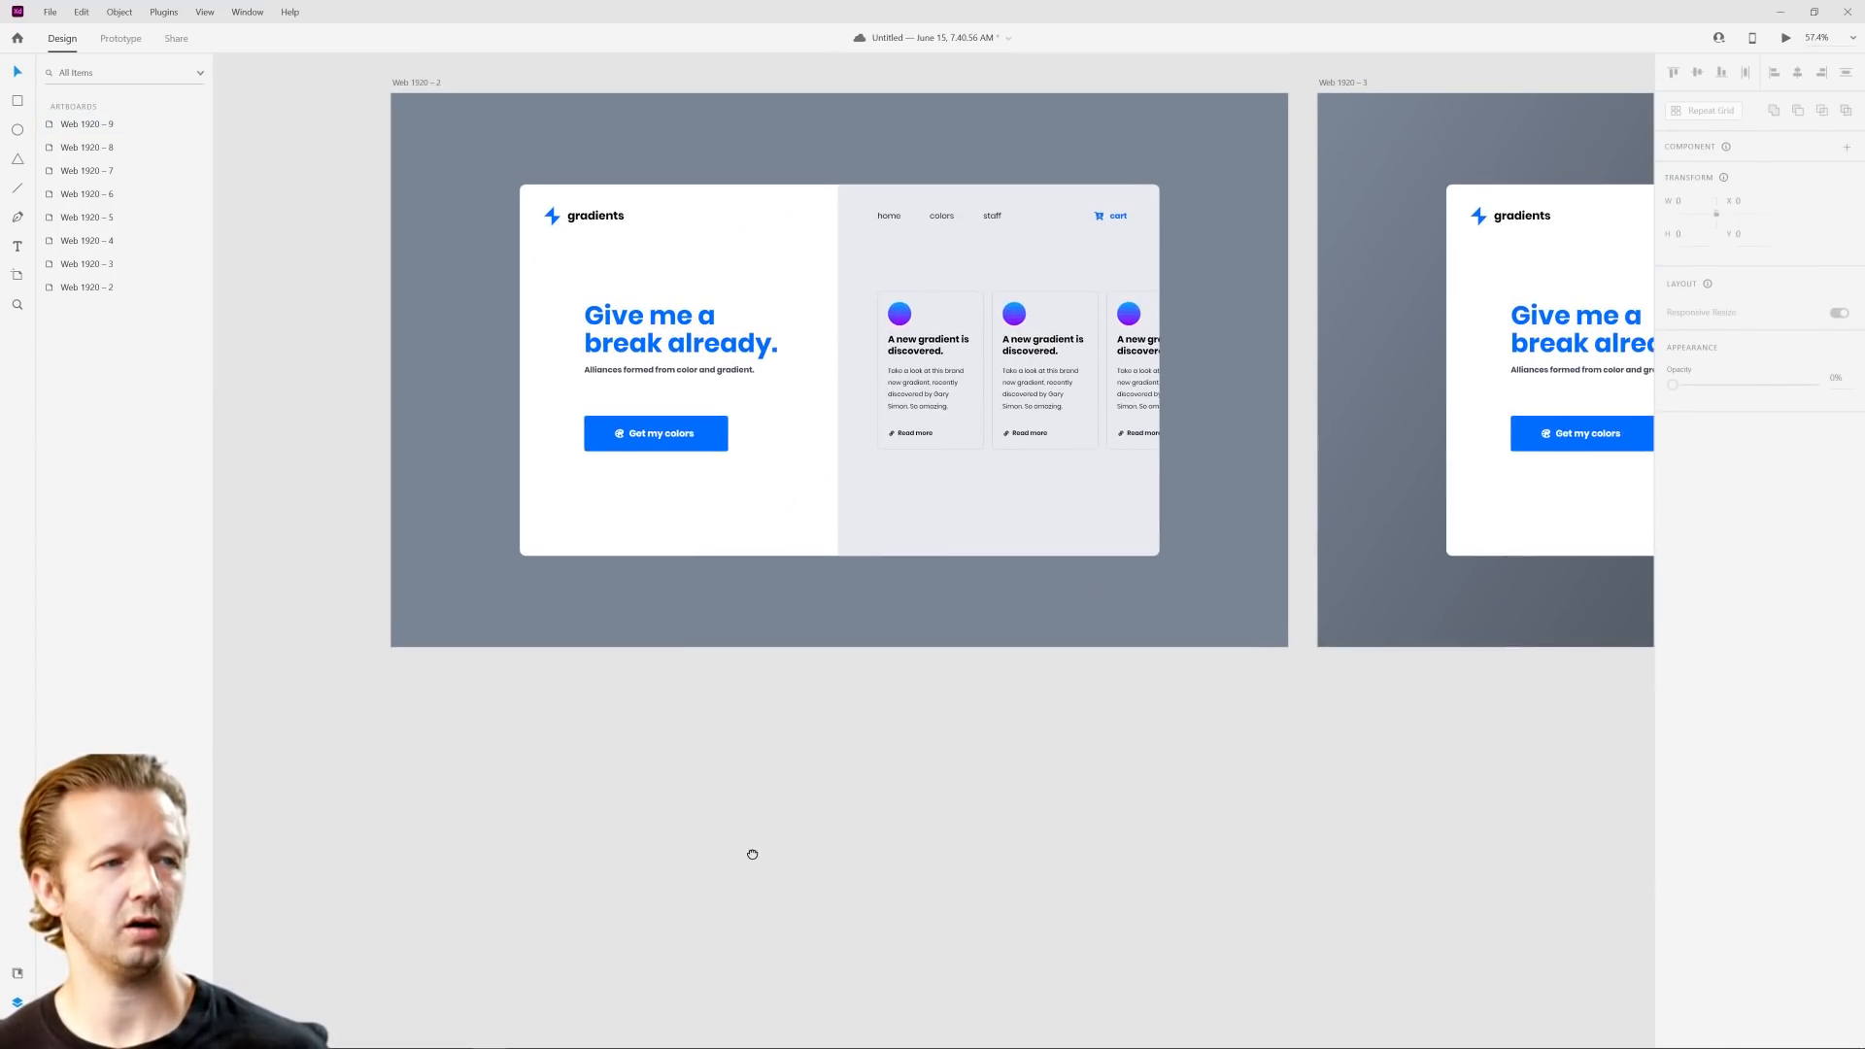
key(ctrl+v)
scroll(1247, 501, down, 1)
drag(1241, 479, 1146, 699)
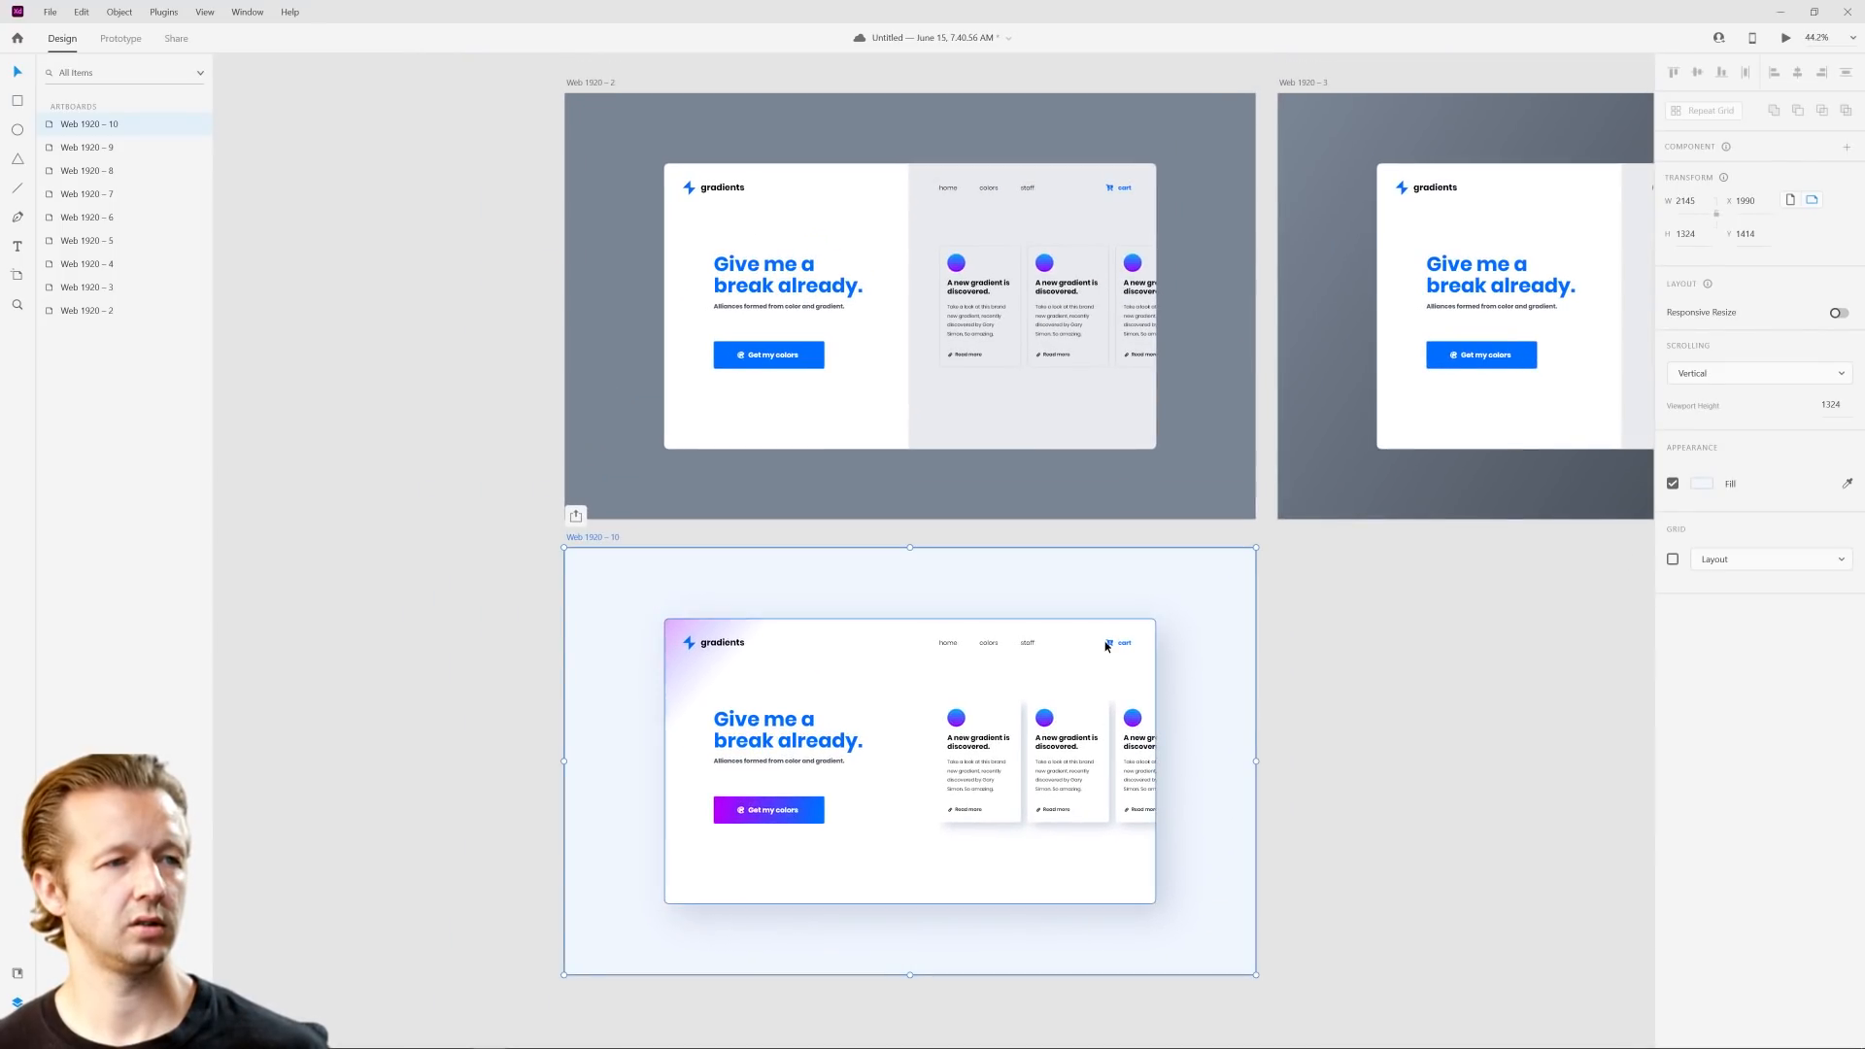
Step: Compare the original gray mockup with the gradient version below it, examining their backgrounds, panels, buttons and cards, and clear the selection
scroll(1059, 593, up, 2)
drag(785, 451, 915, 745)
scroll(935, 544, up, 1)
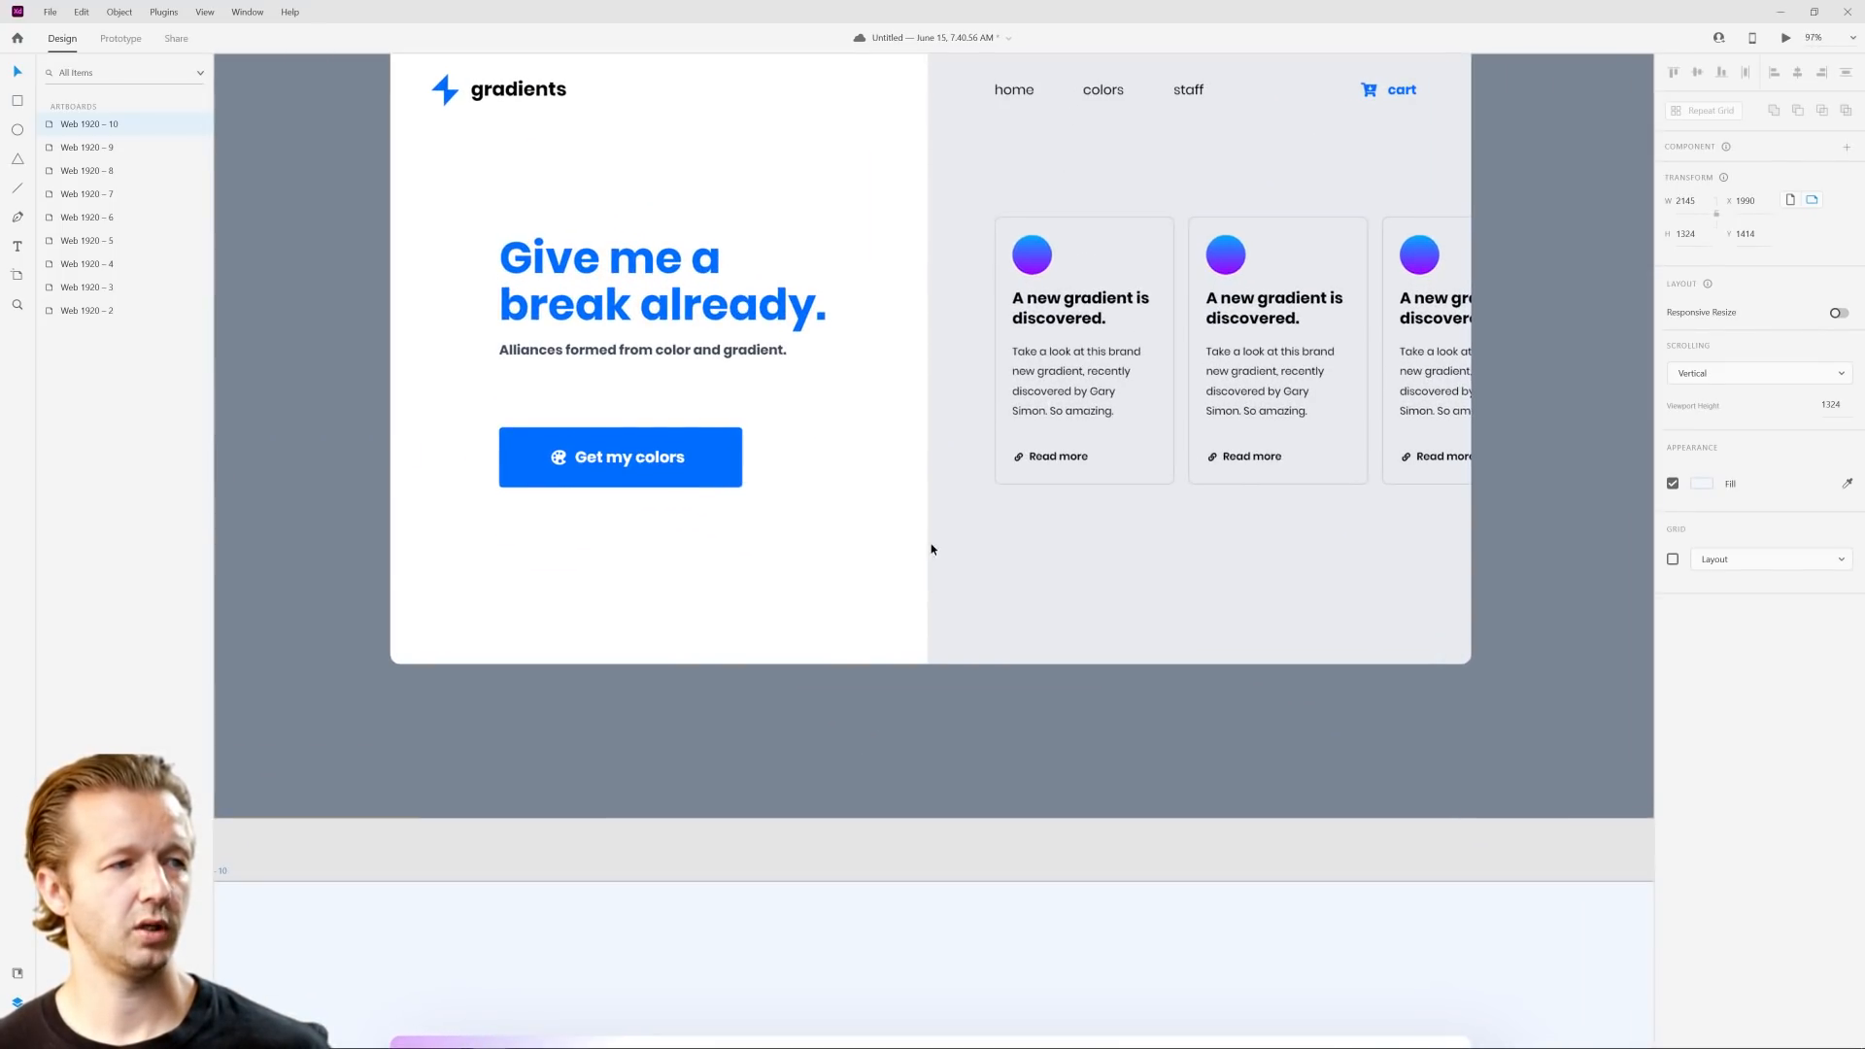
scroll(934, 546, up, 1)
scroll(1009, 612, down, 6)
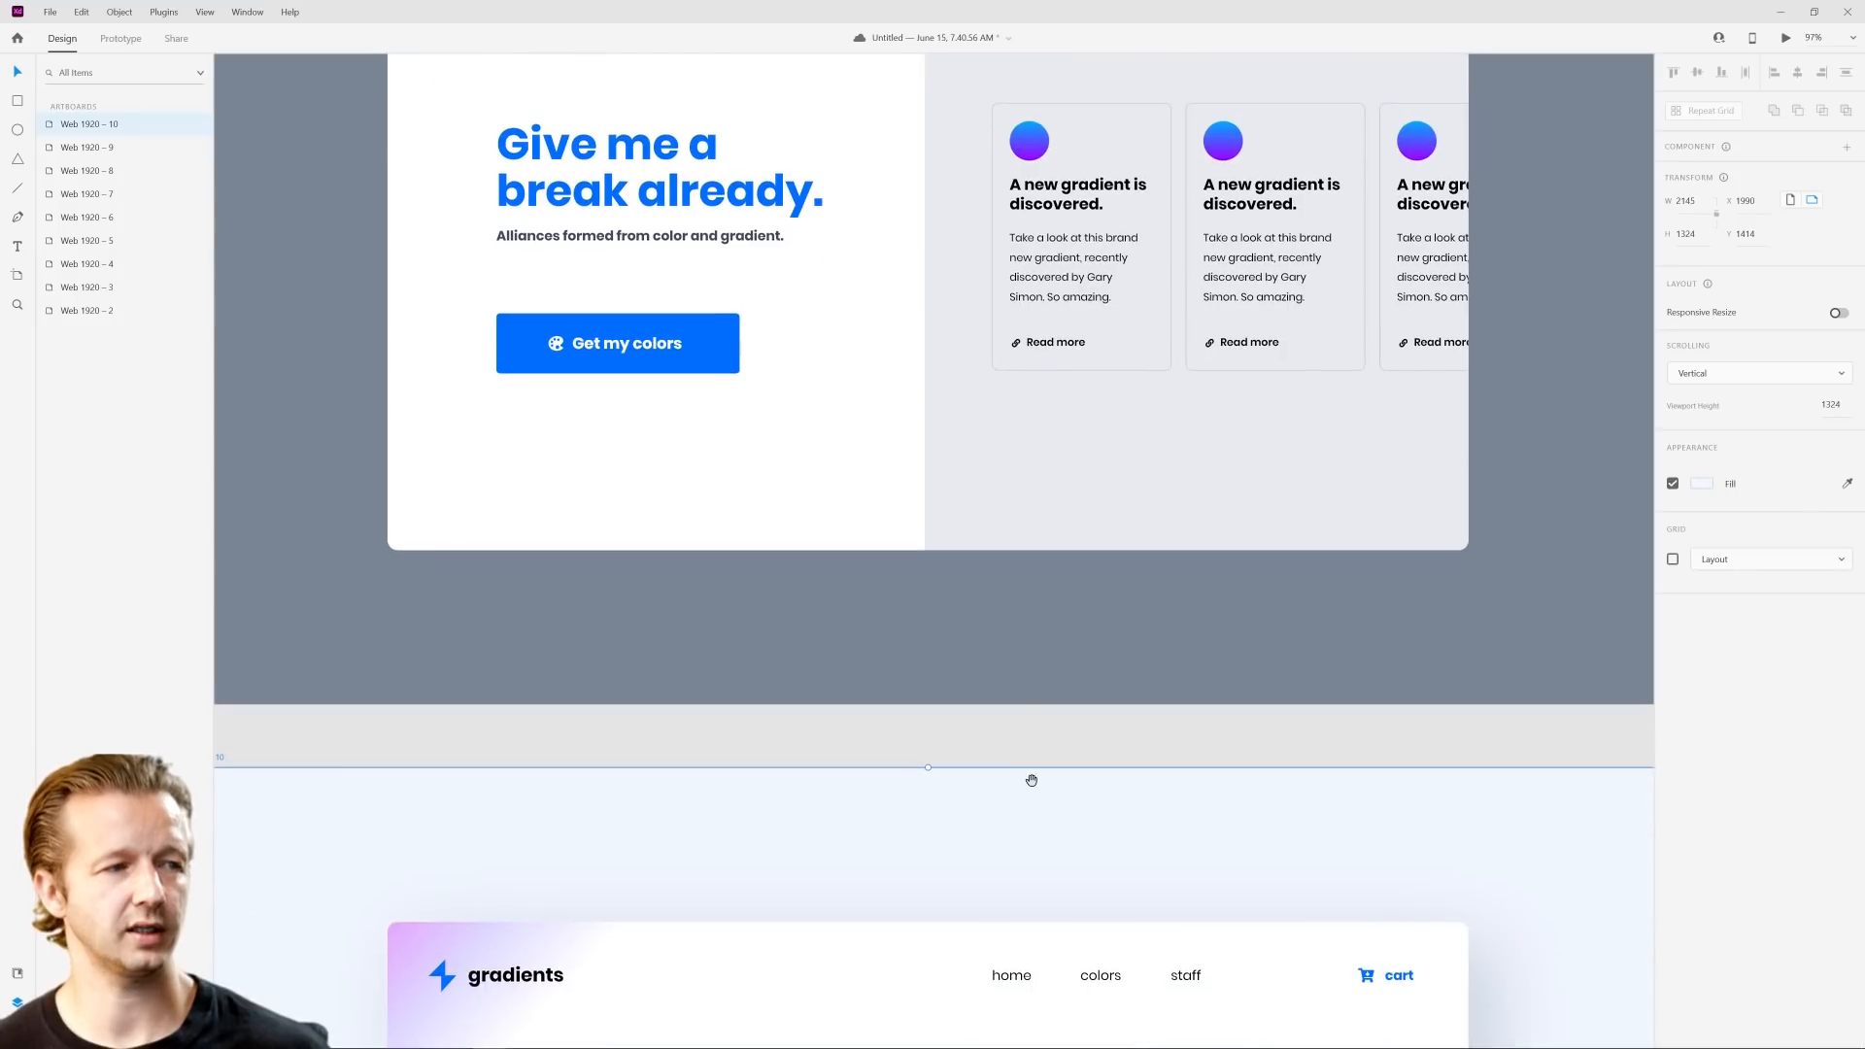
drag(1013, 396, 1008, 184)
scroll(1079, 449, down, 4)
drag(1137, 435, 1056, 728)
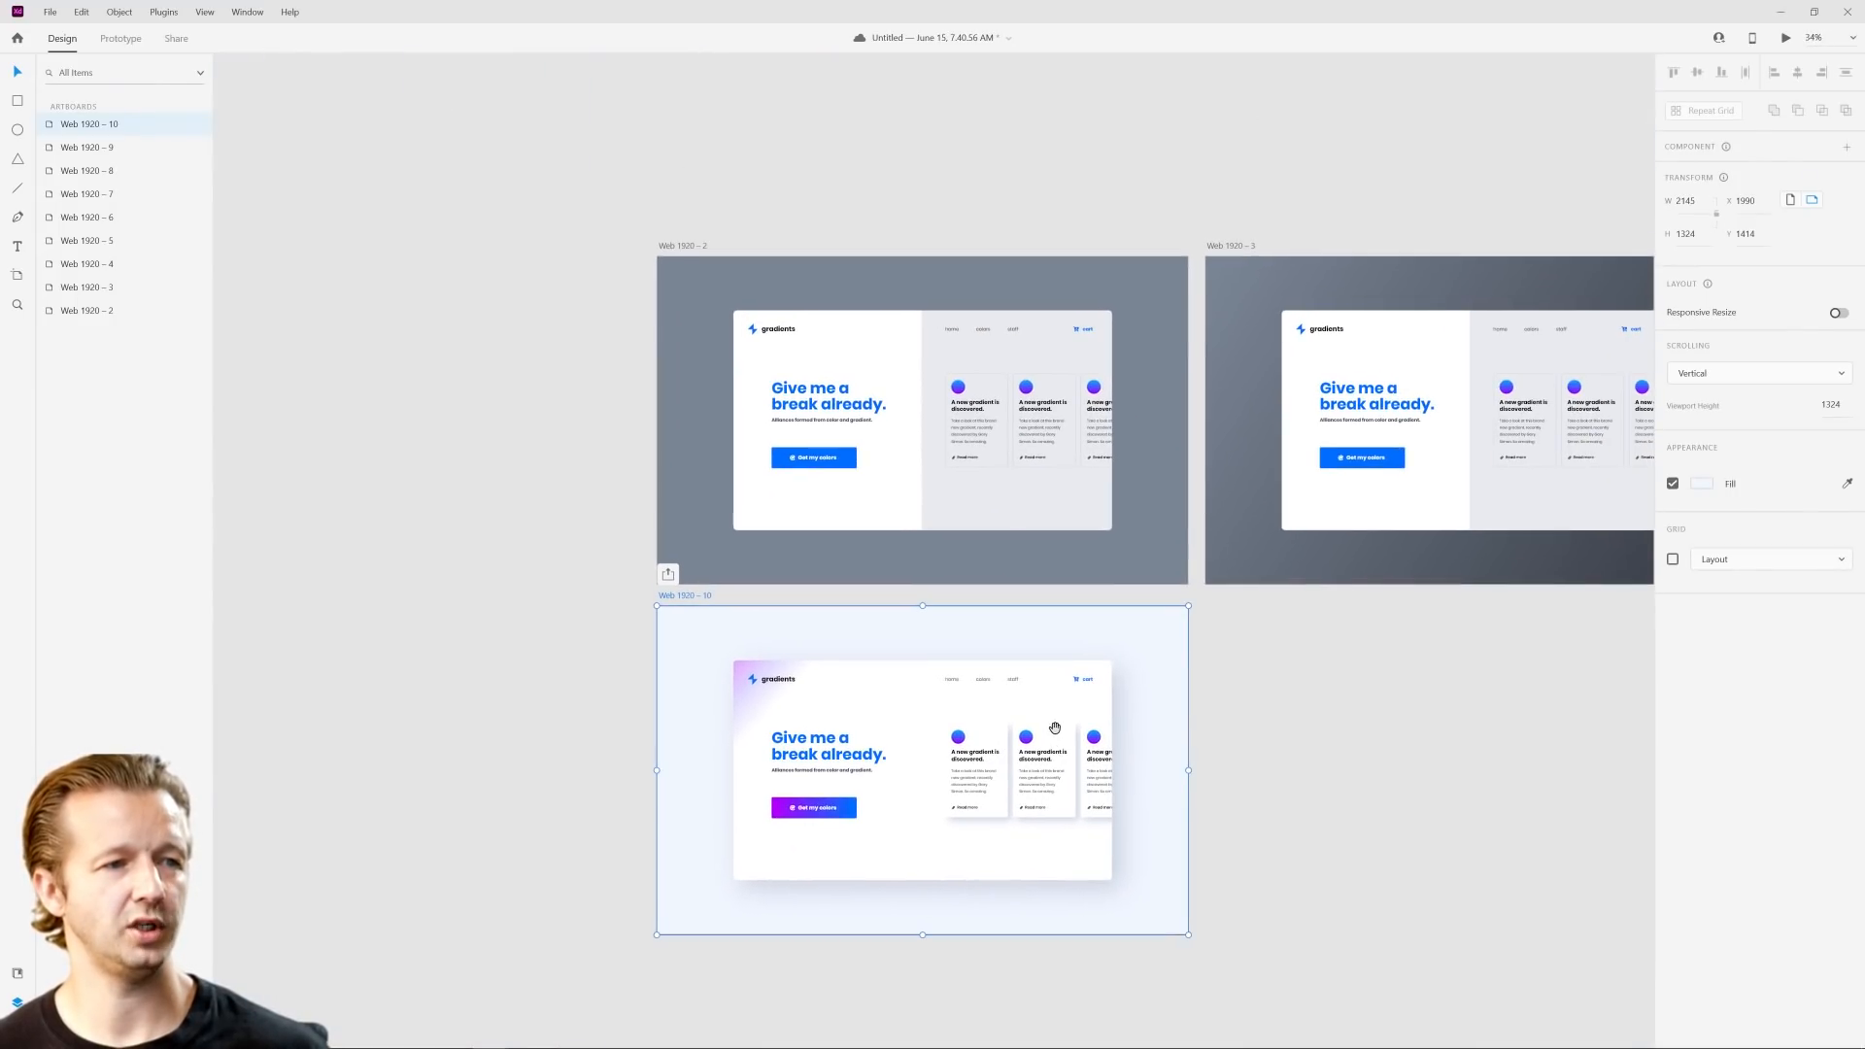
scroll(1036, 655, up, 2)
drag(1036, 654, 1149, 619)
scroll(1069, 585, down, 1)
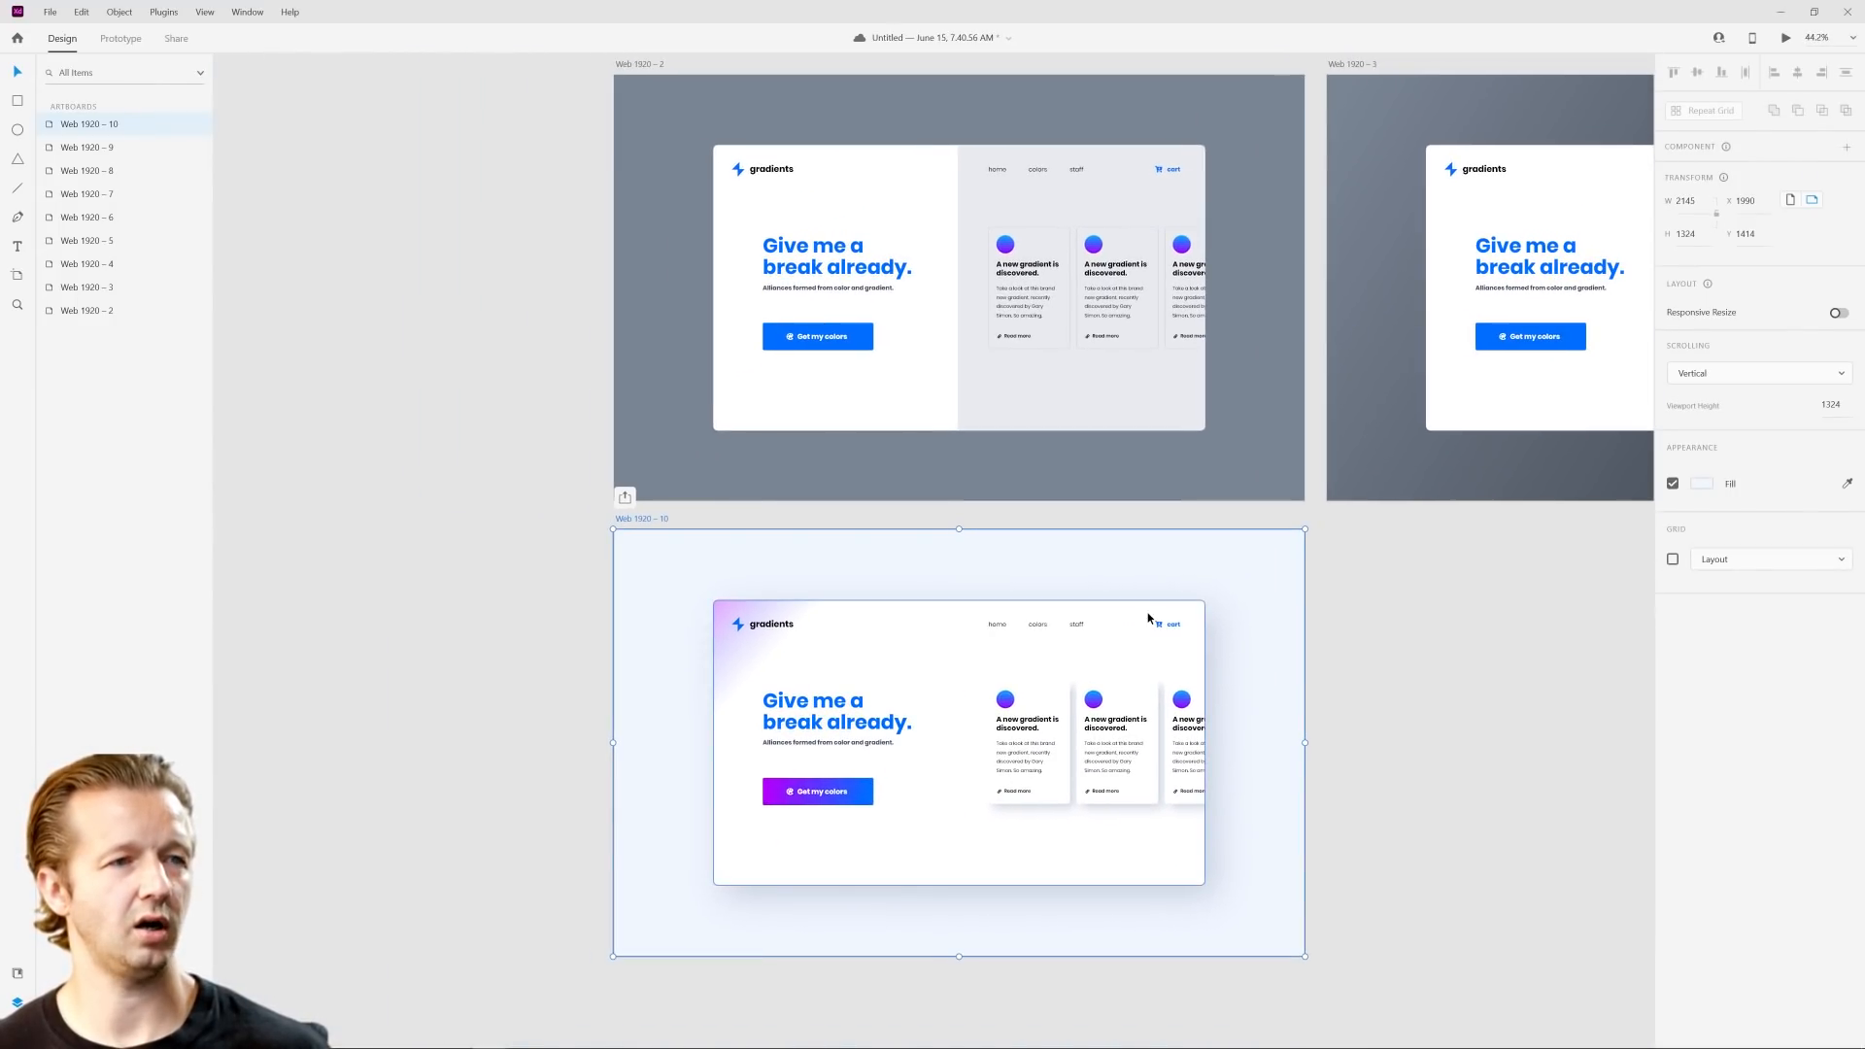
click(1400, 612)
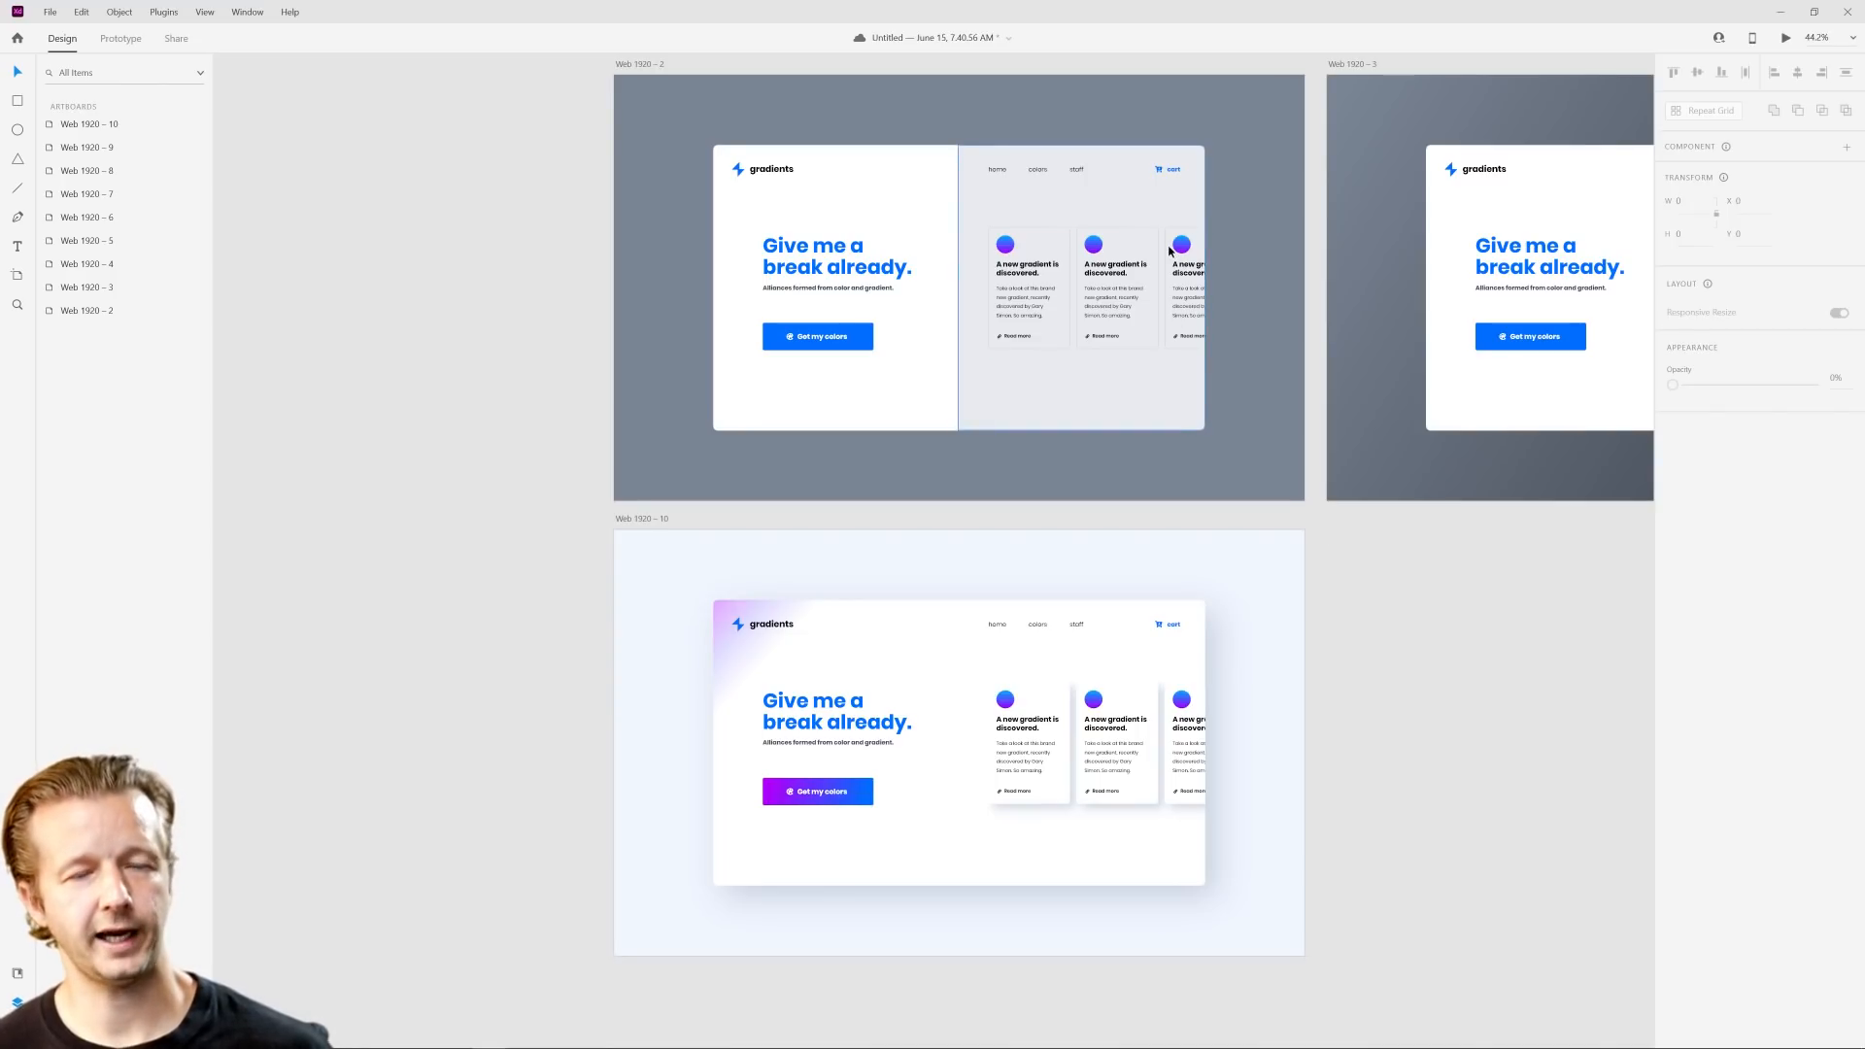